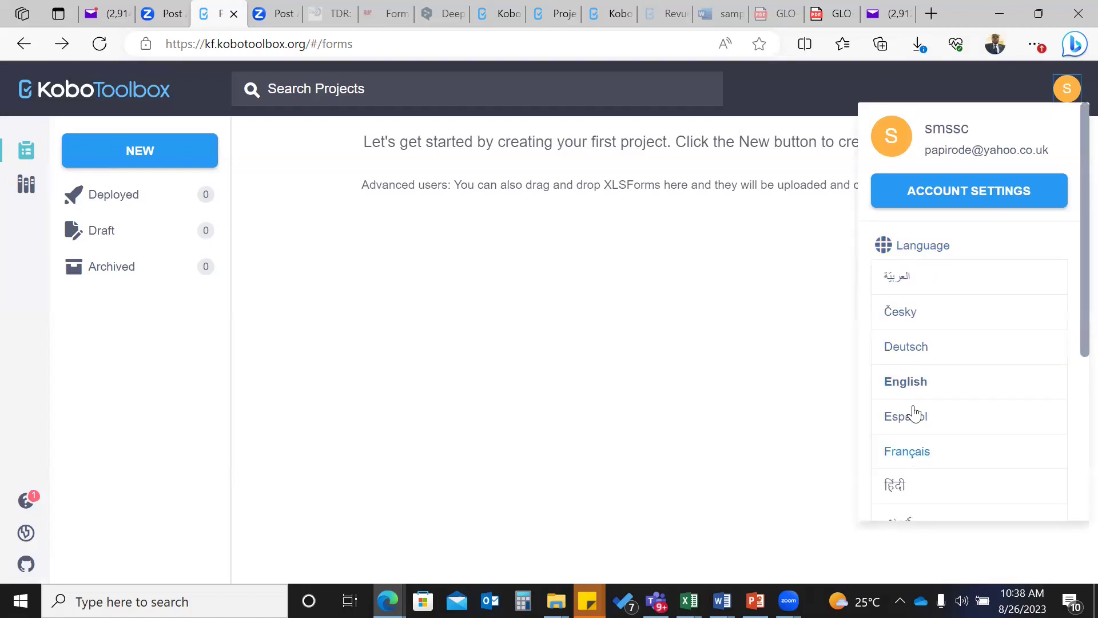
- Choose Français as the interface language, then reopen the account menu
scroll(912, 343, down, 1)
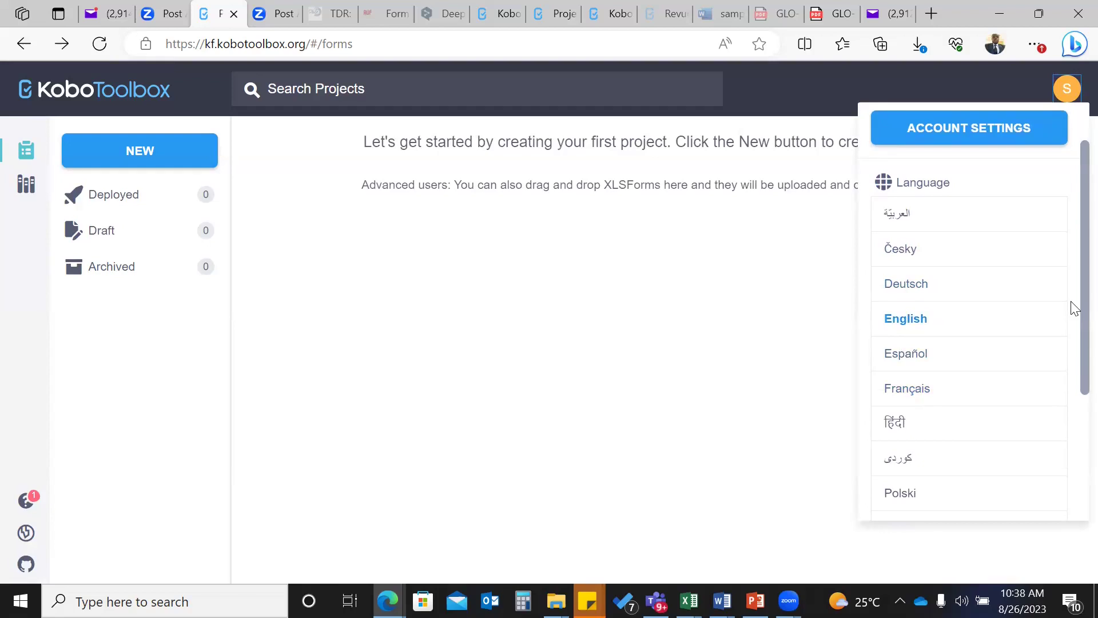
click(907, 389)
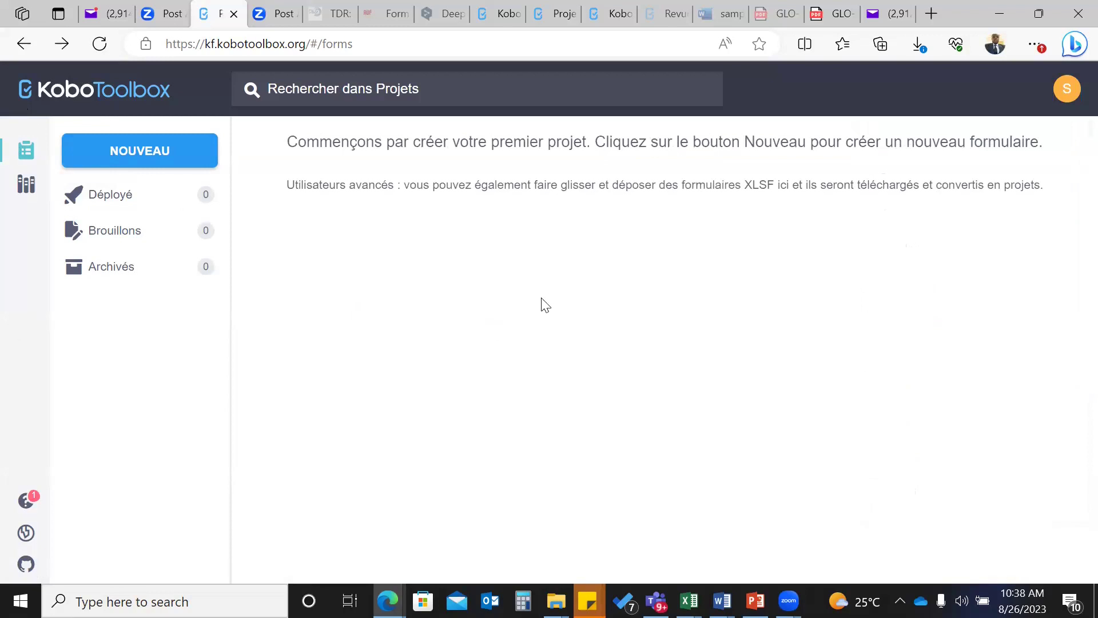
click(1067, 90)
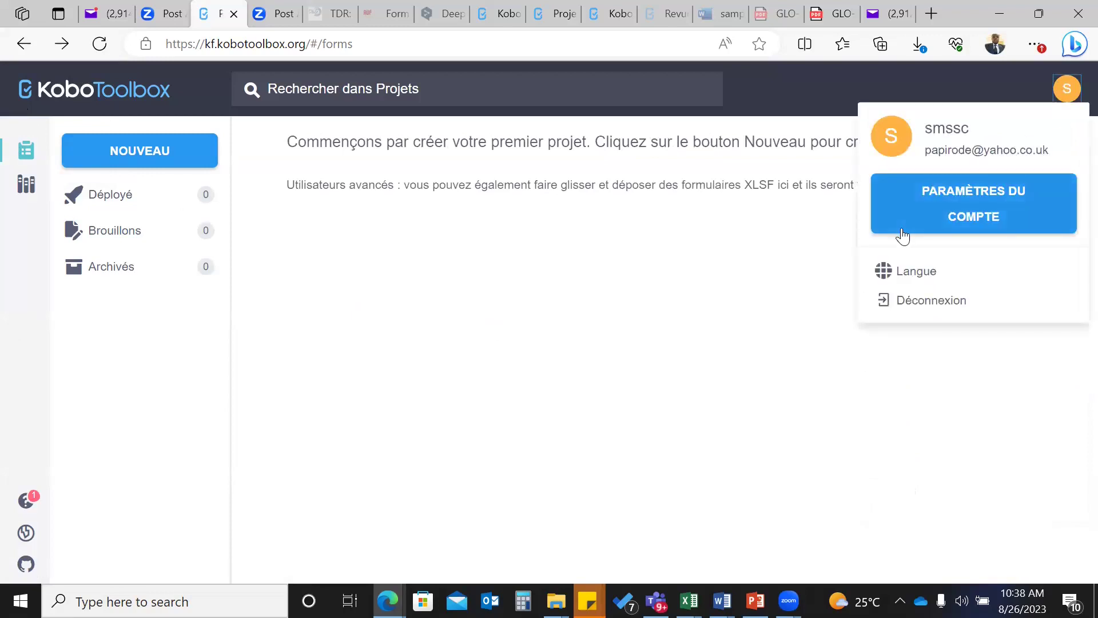
- Review the Profil form under Paramètres du compte and save the modifications
click(931, 210)
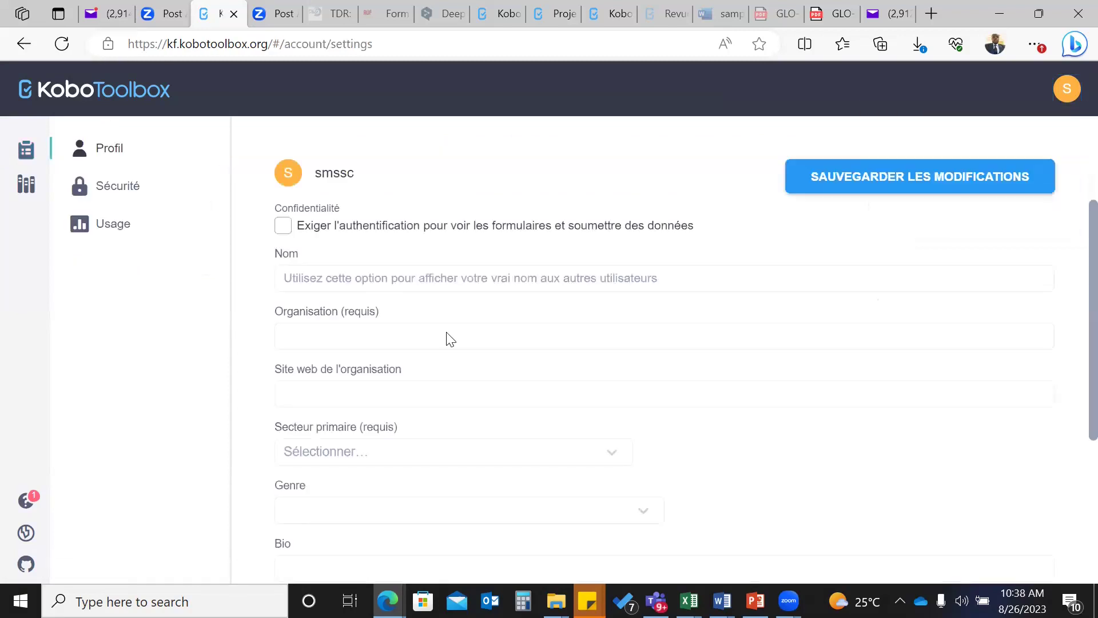
scroll(385, 498, down, 4)
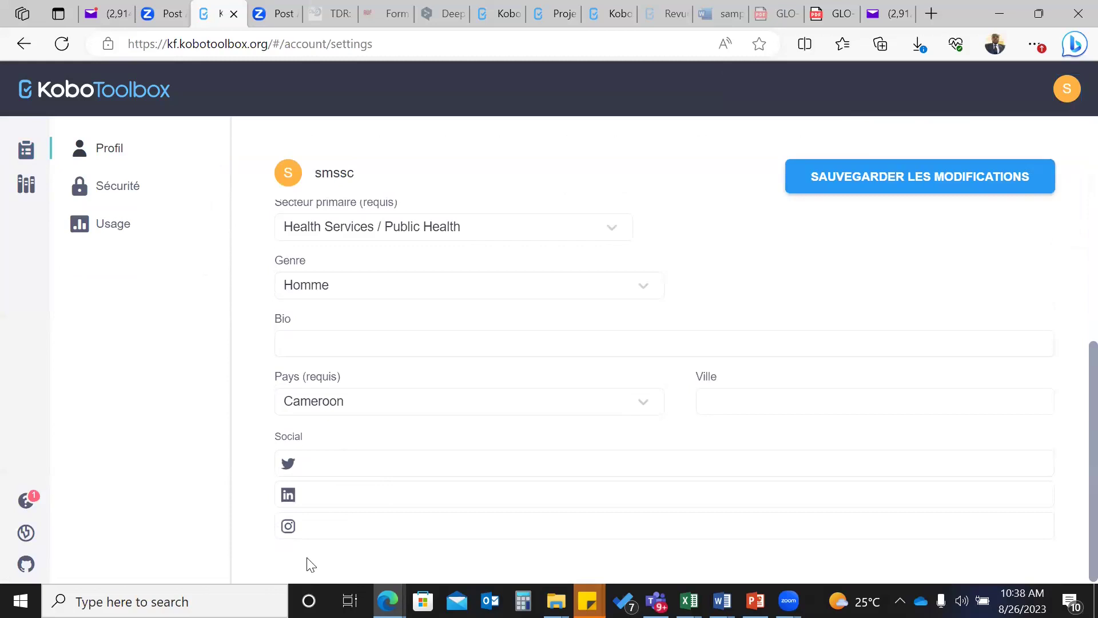
scroll(402, 447, up, 4)
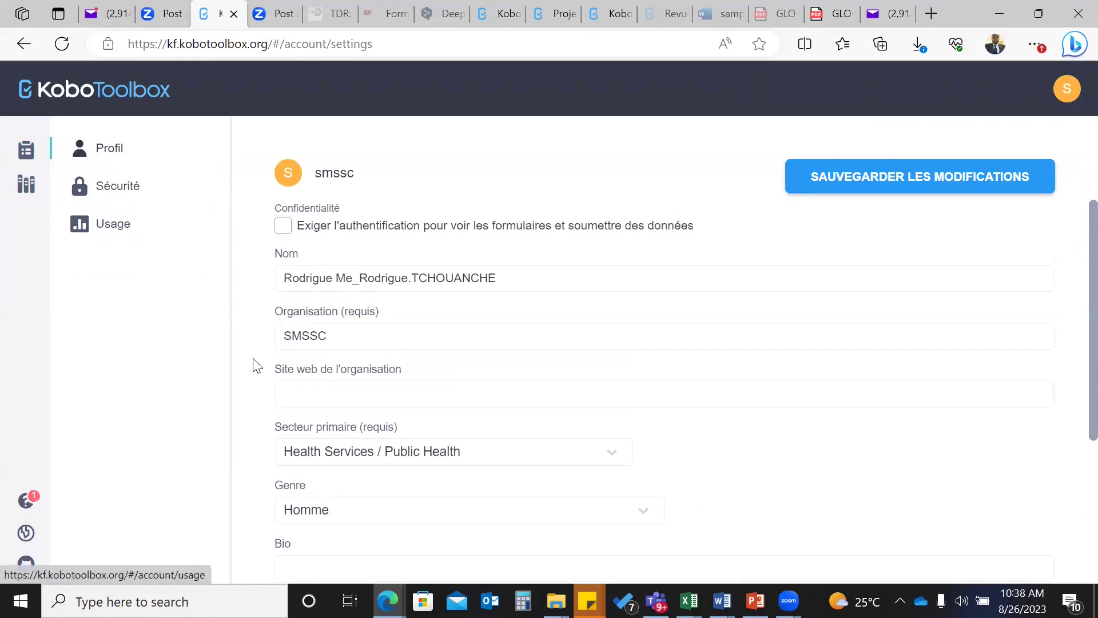
scroll(510, 403, down, 4)
scroll(511, 400, up, 3)
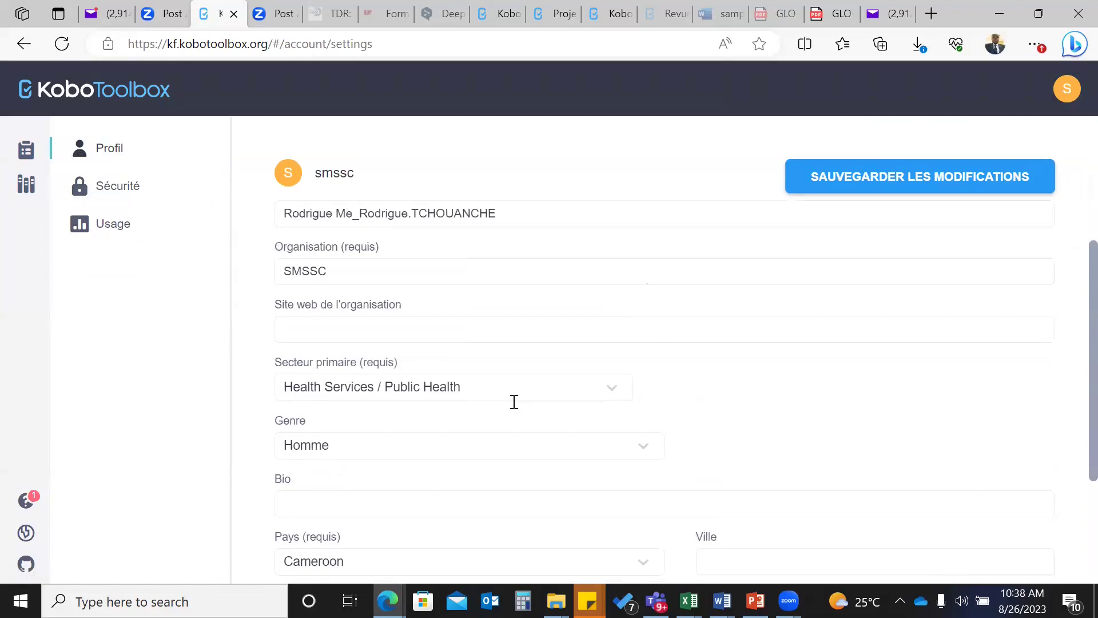
scroll(514, 403, up, 1)
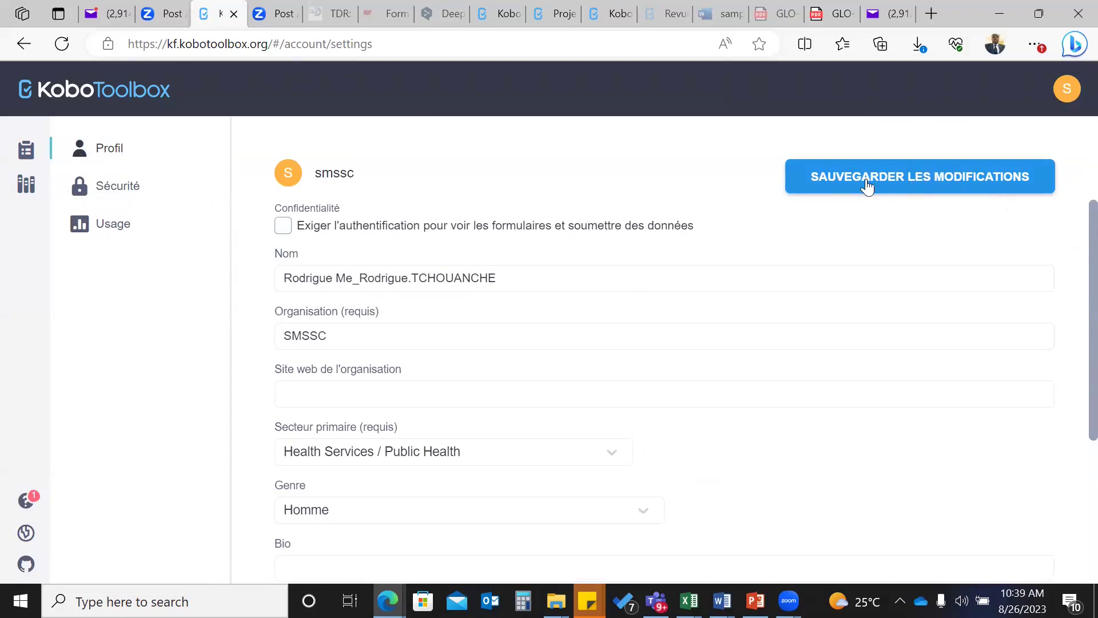
click(20, 45)
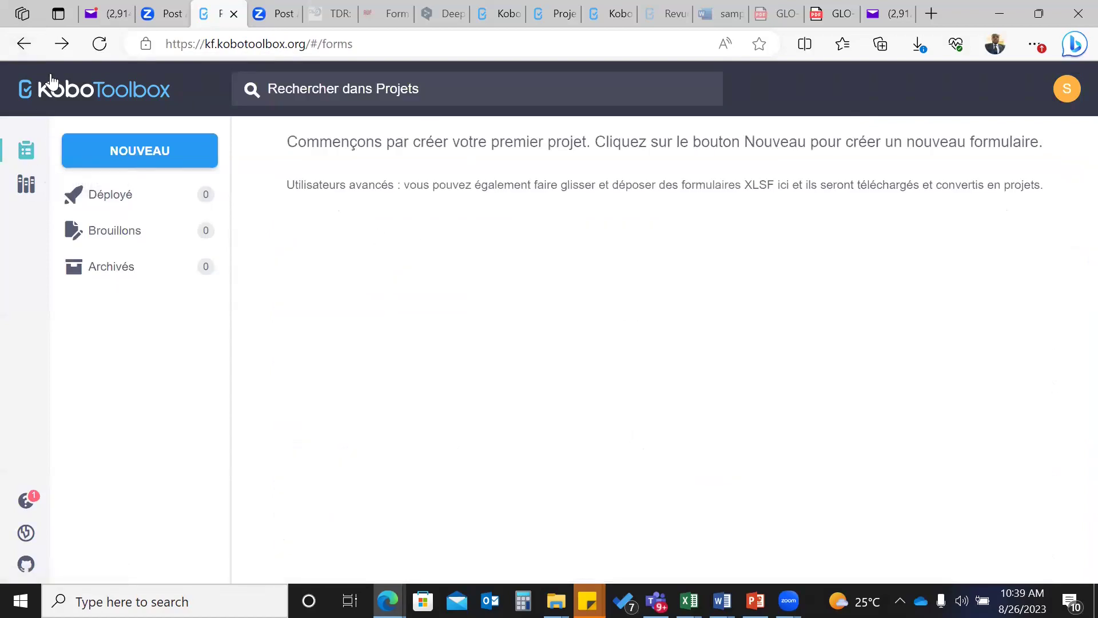
click(26, 153)
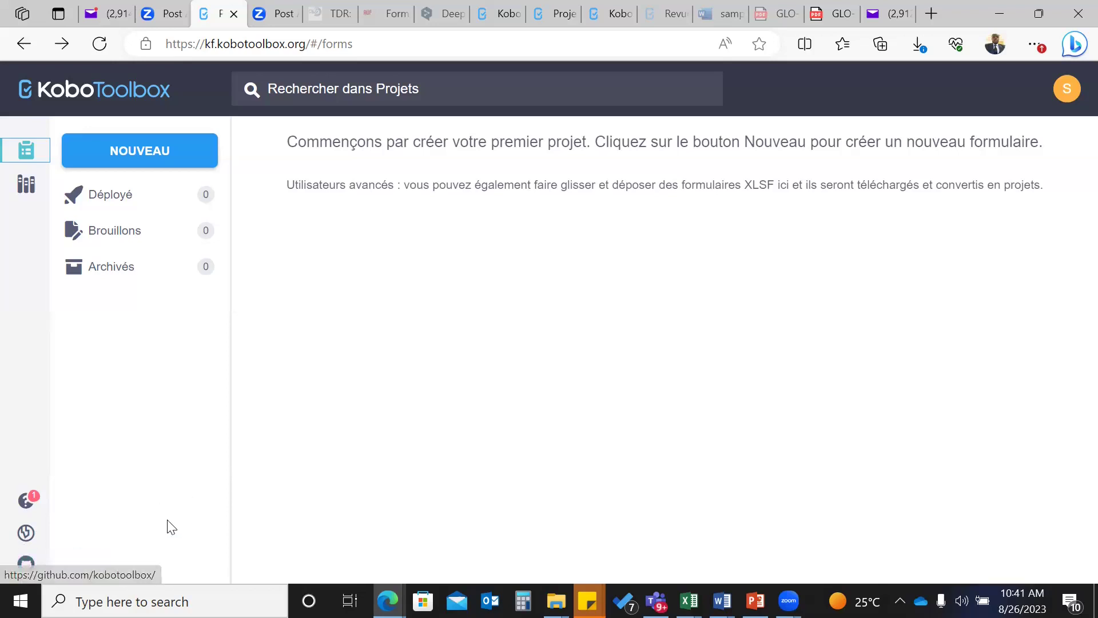
- Open the 'Créer le projet: Choisir une source' dialog with NOUVEAU
click(123, 152)
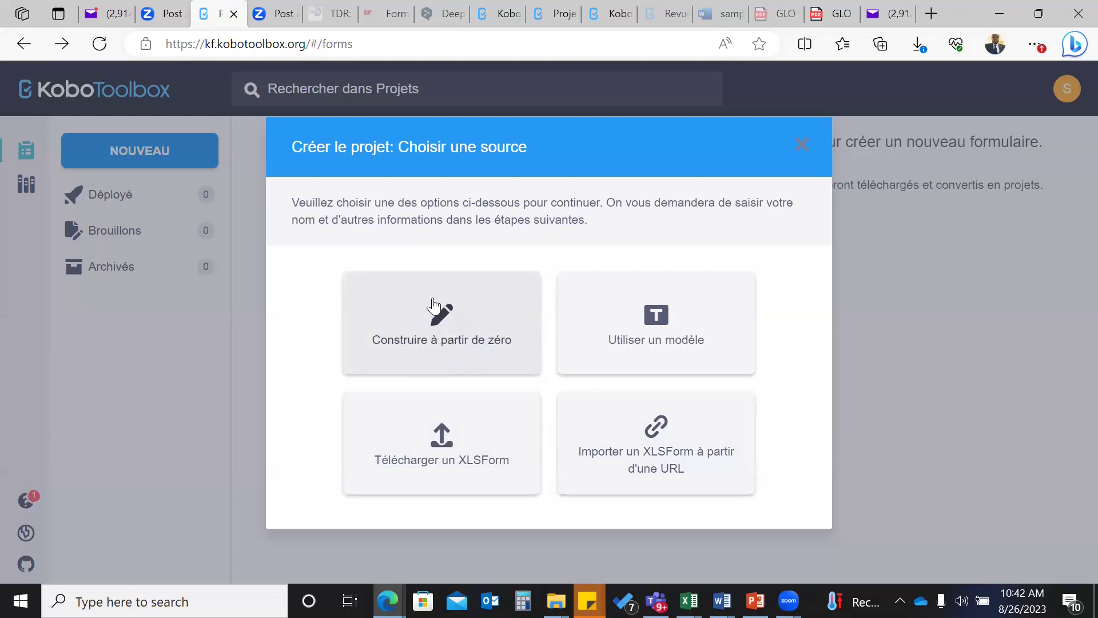
- Build from scratch, titling it 'Projet test de collecte de donnees' with a training-exercise description
click(449, 318)
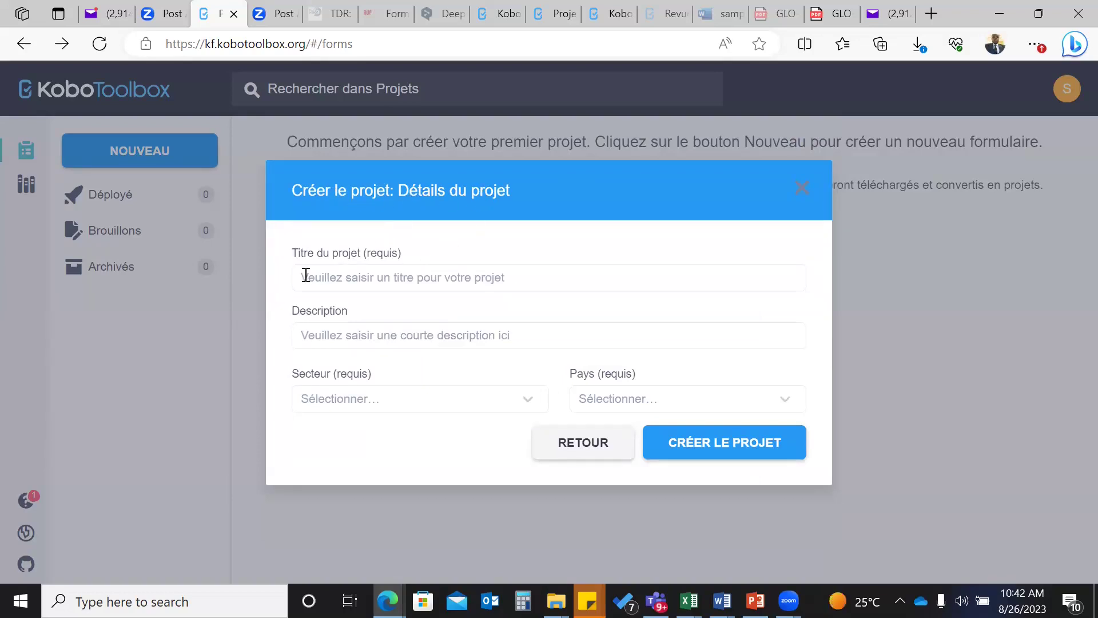
click(399, 258)
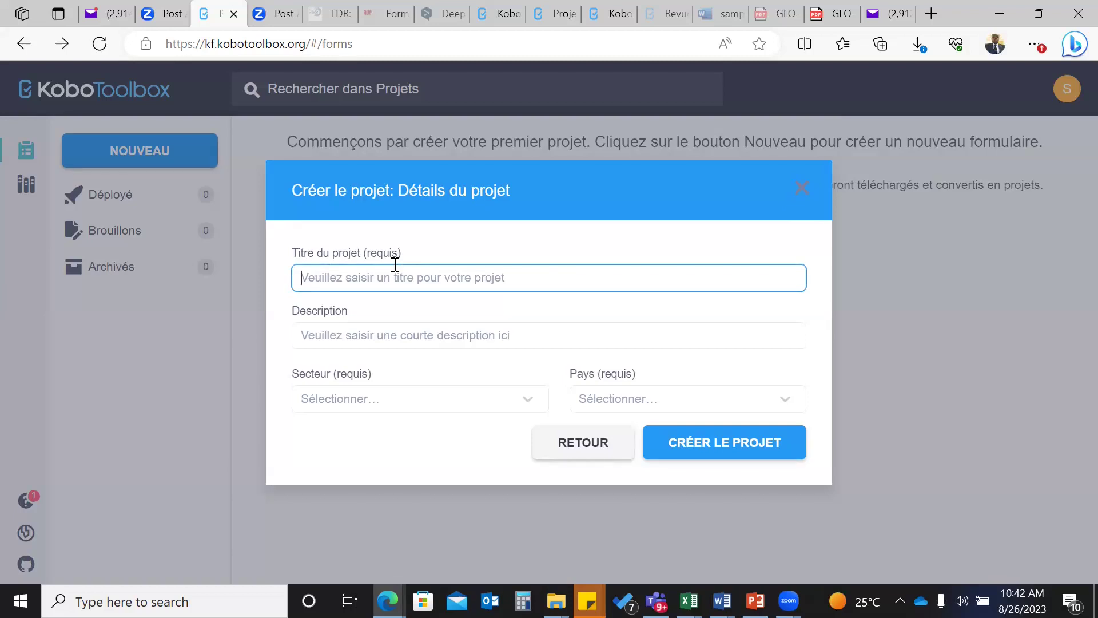
text(Pro)
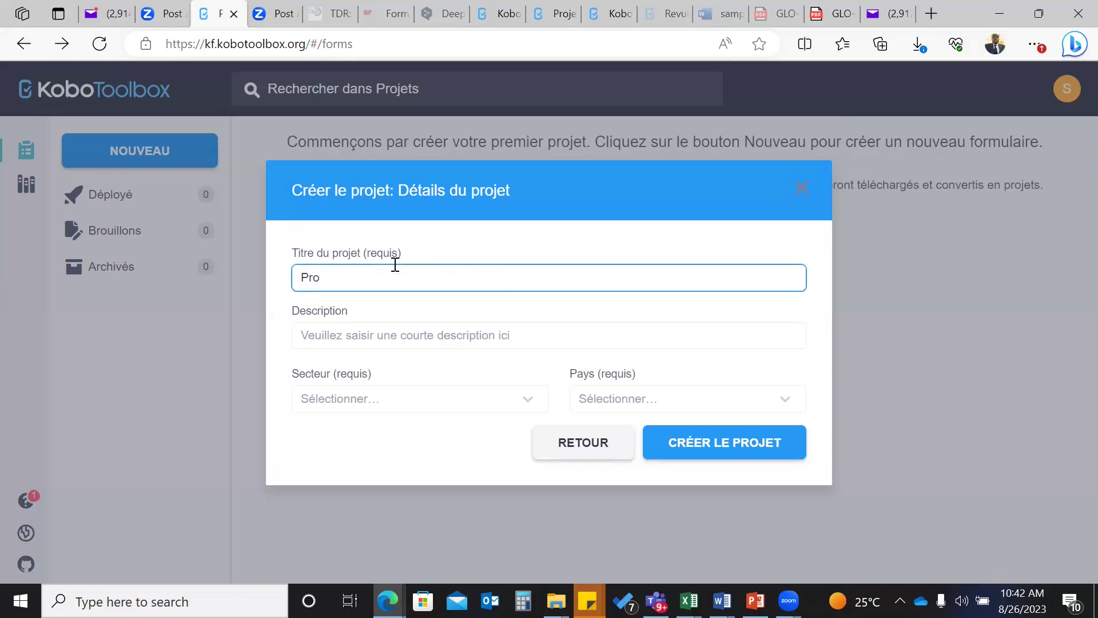
text(jet test de collecte de donnees)
click(357, 336)
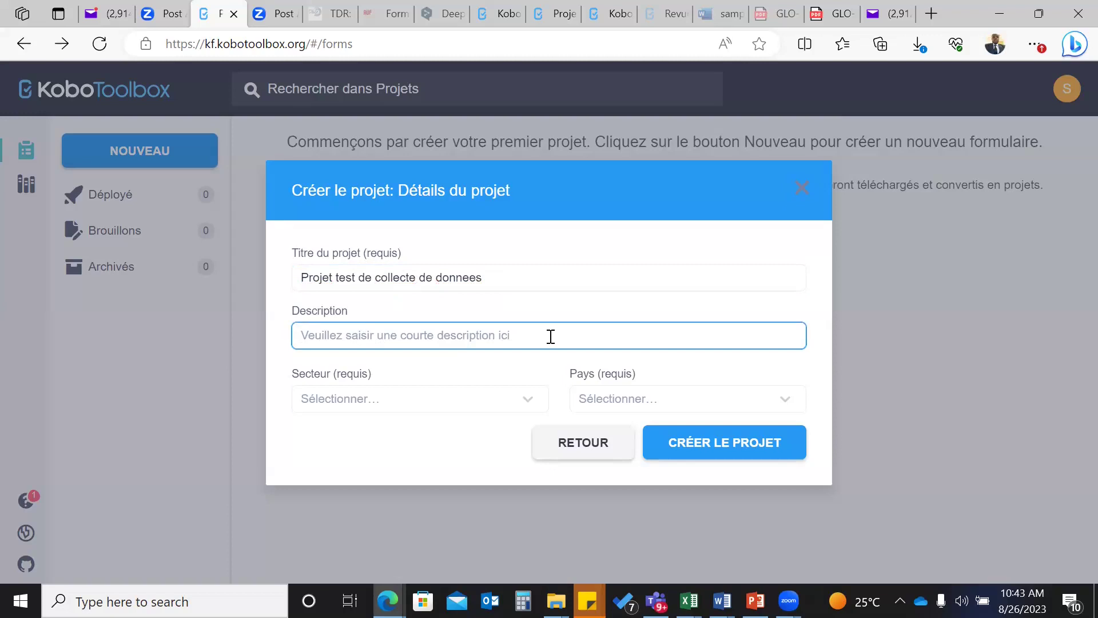
text(Dans le )
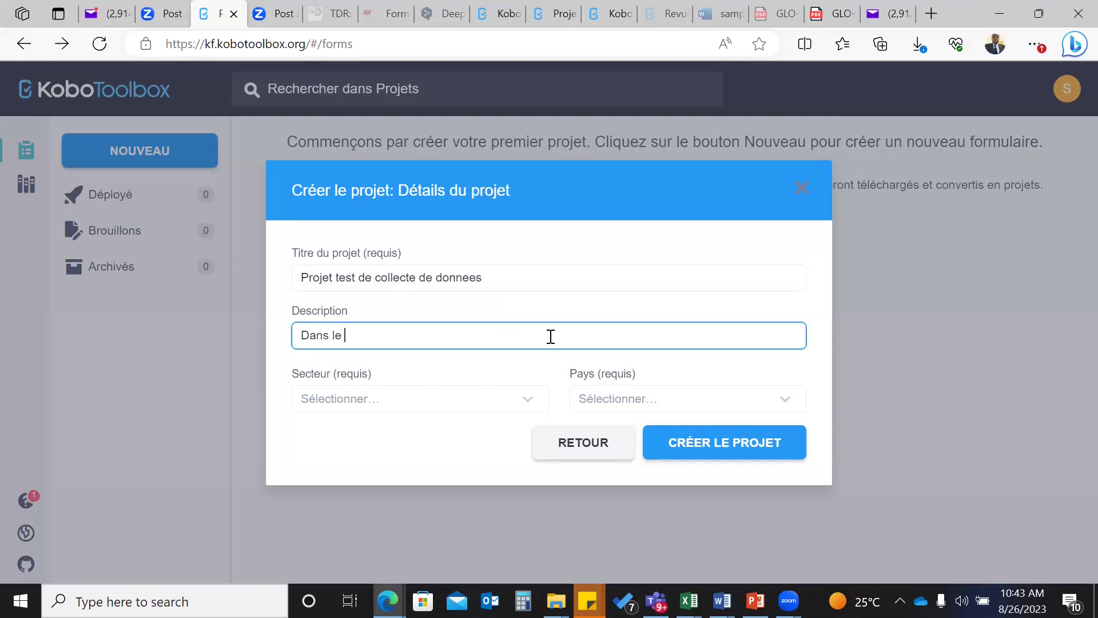
text(cadre de cette formation, c)
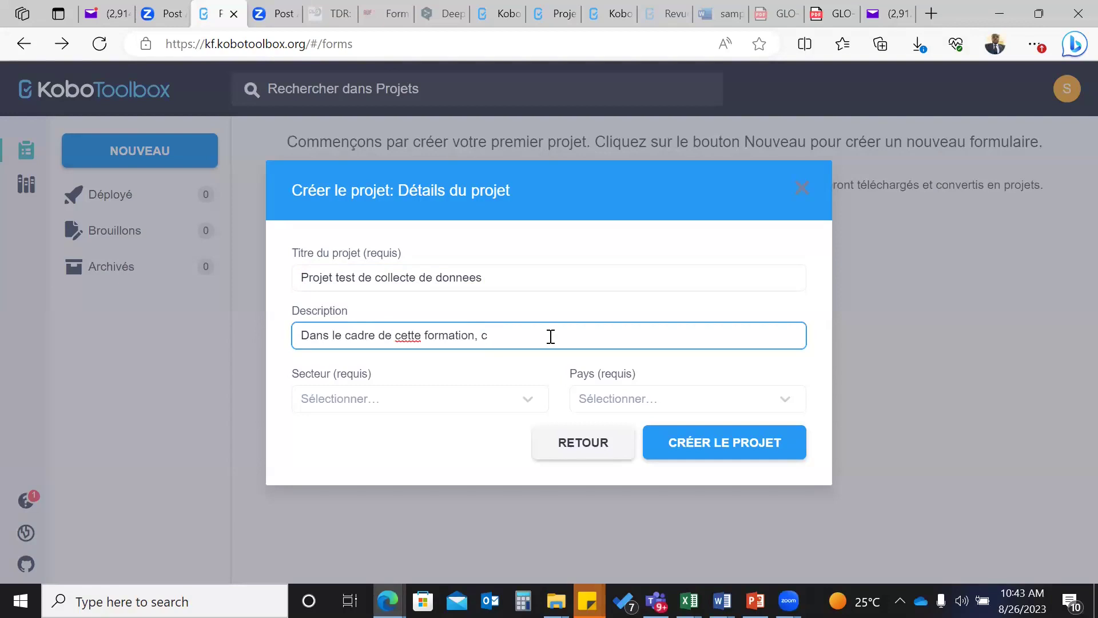
text('est un eercice d'appre)
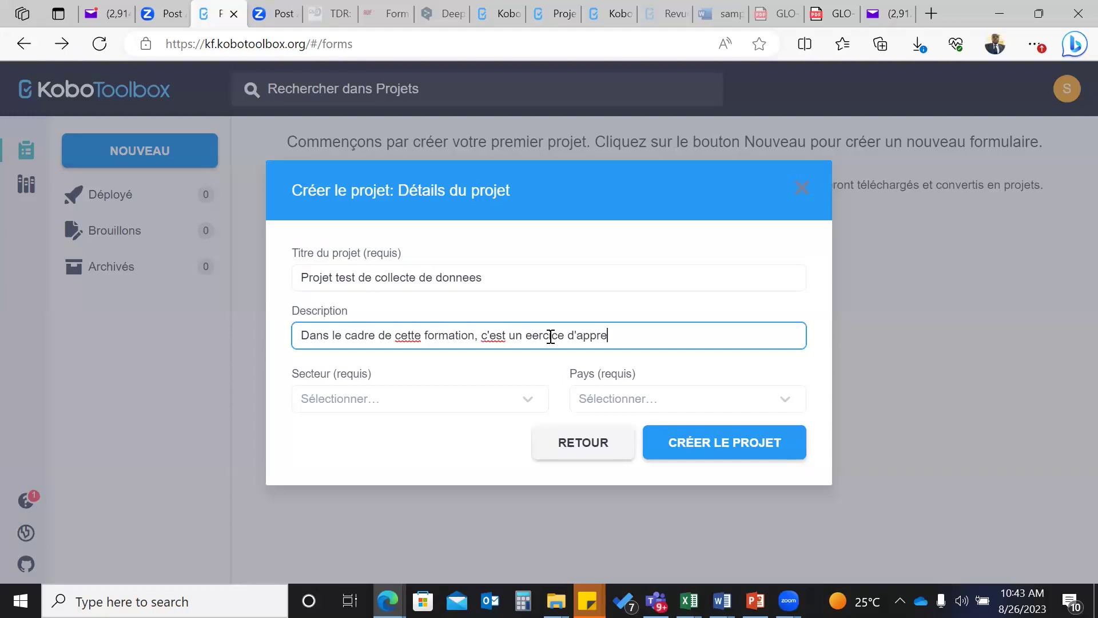
text(ntissage)
- Set the project sector to Other
click(502, 401)
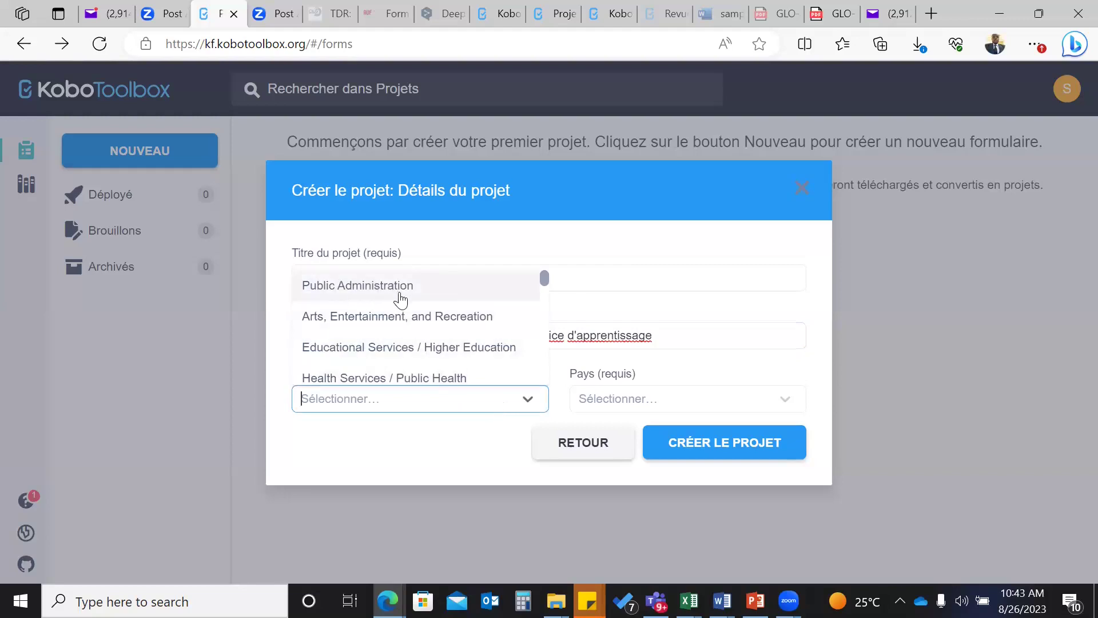
scroll(456, 355, down, 2)
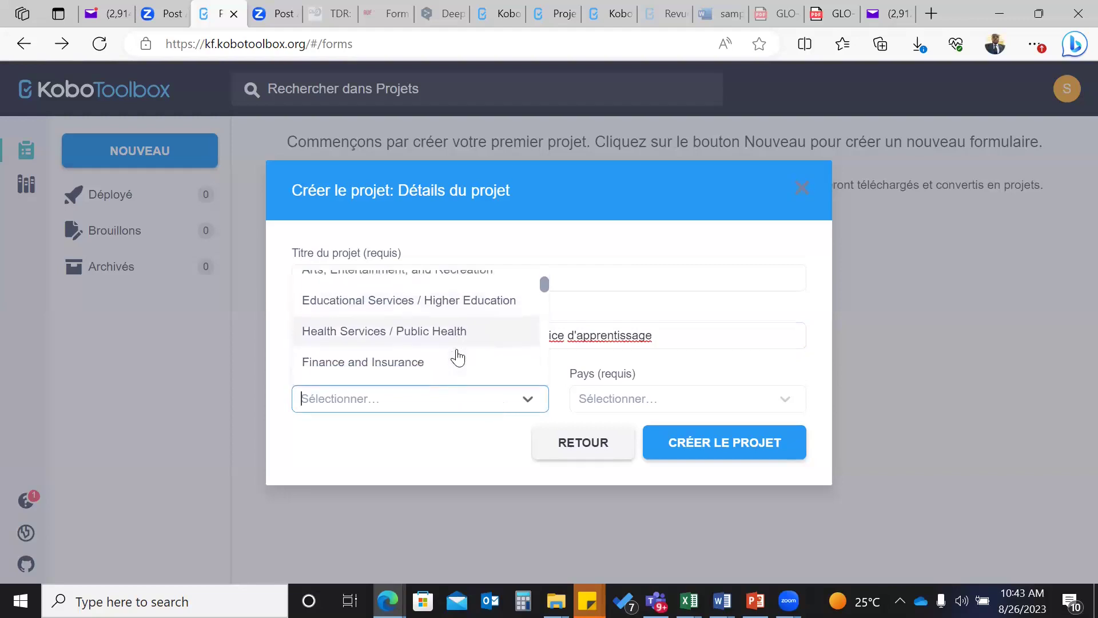
scroll(458, 358, down, 3)
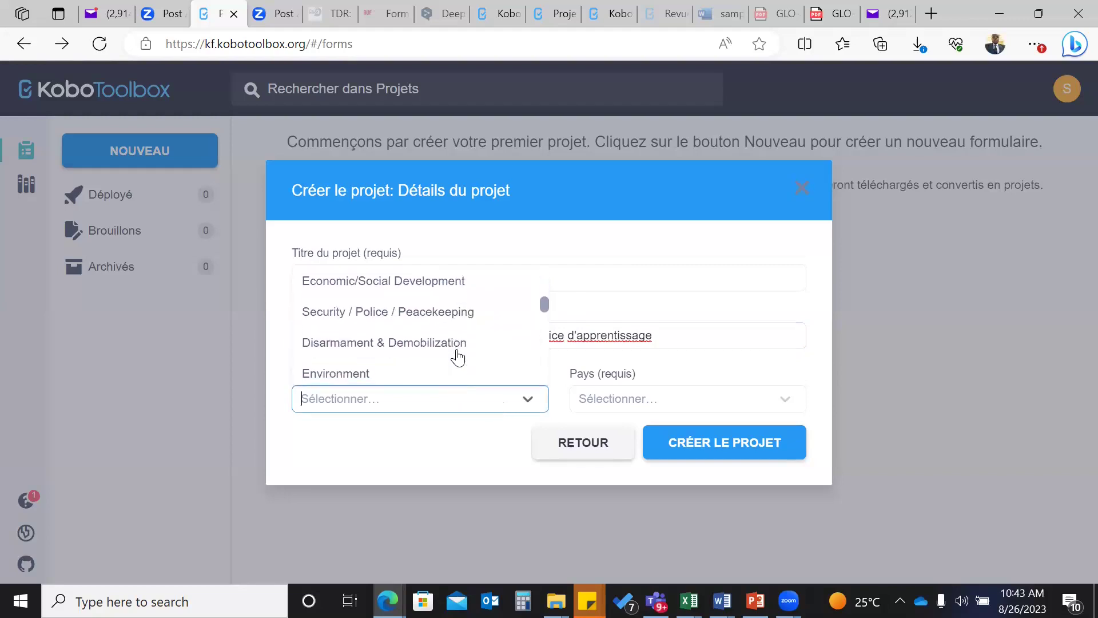
scroll(457, 358, down, 3)
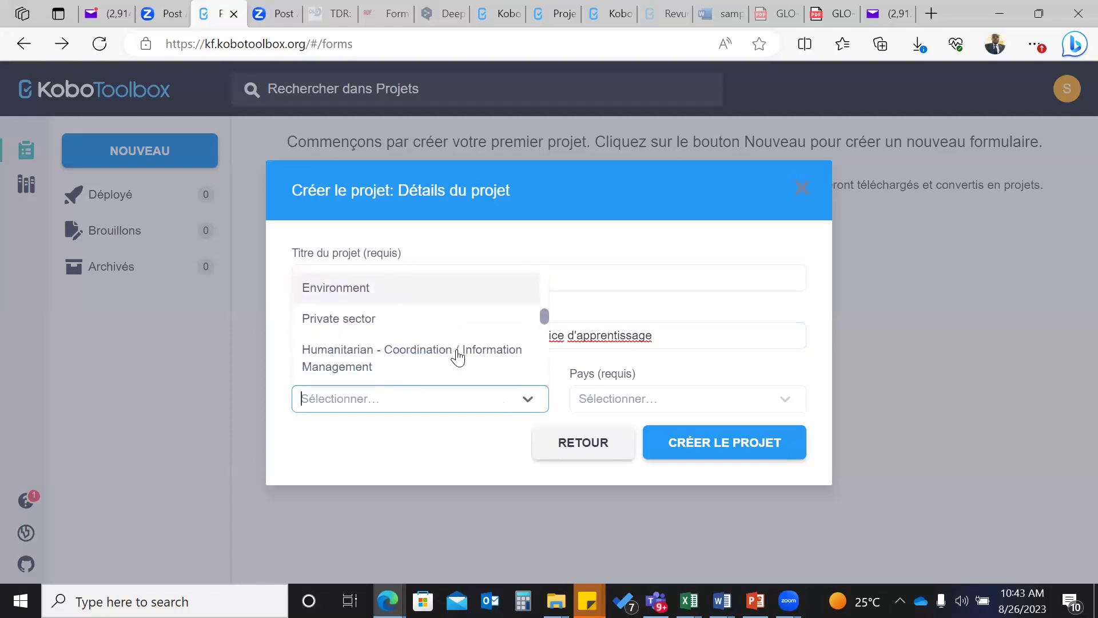
scroll(457, 357, down, 4)
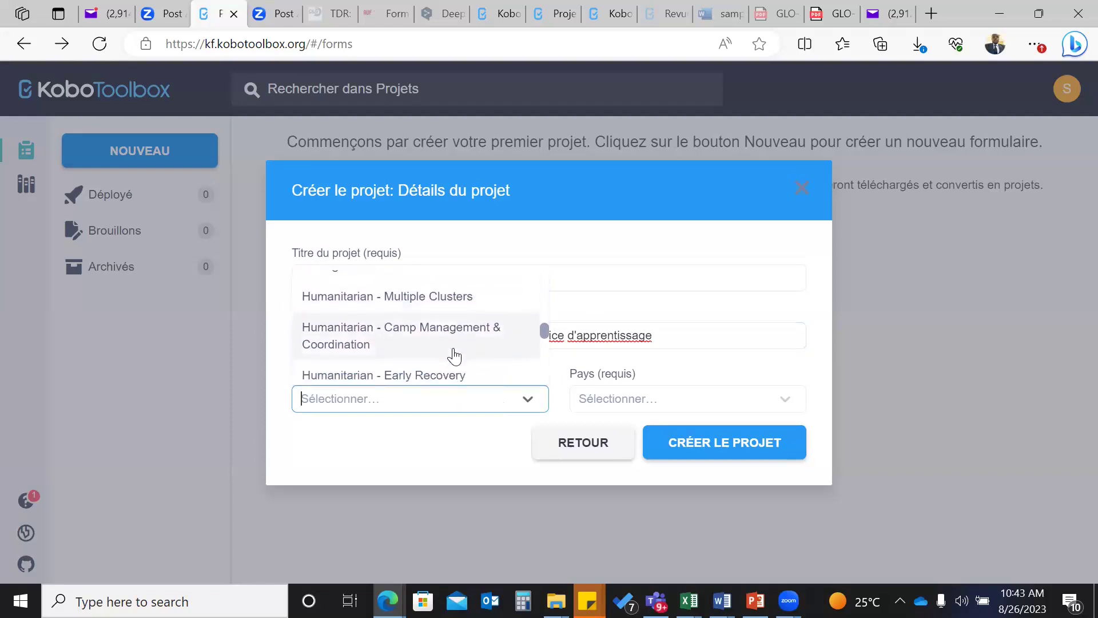
scroll(455, 358, down, 5)
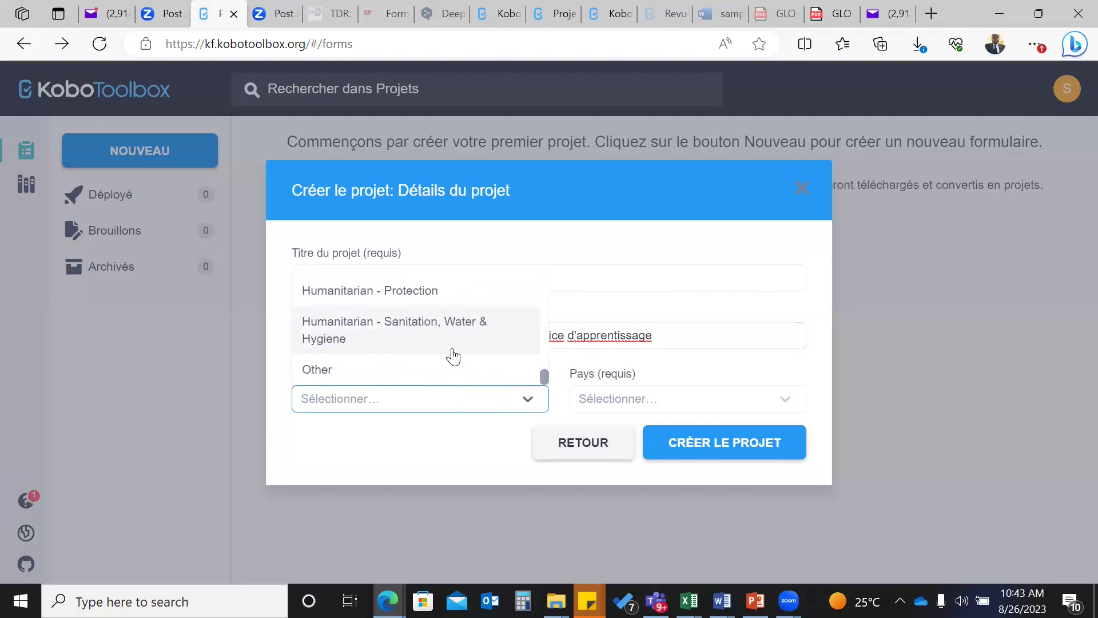
click(326, 366)
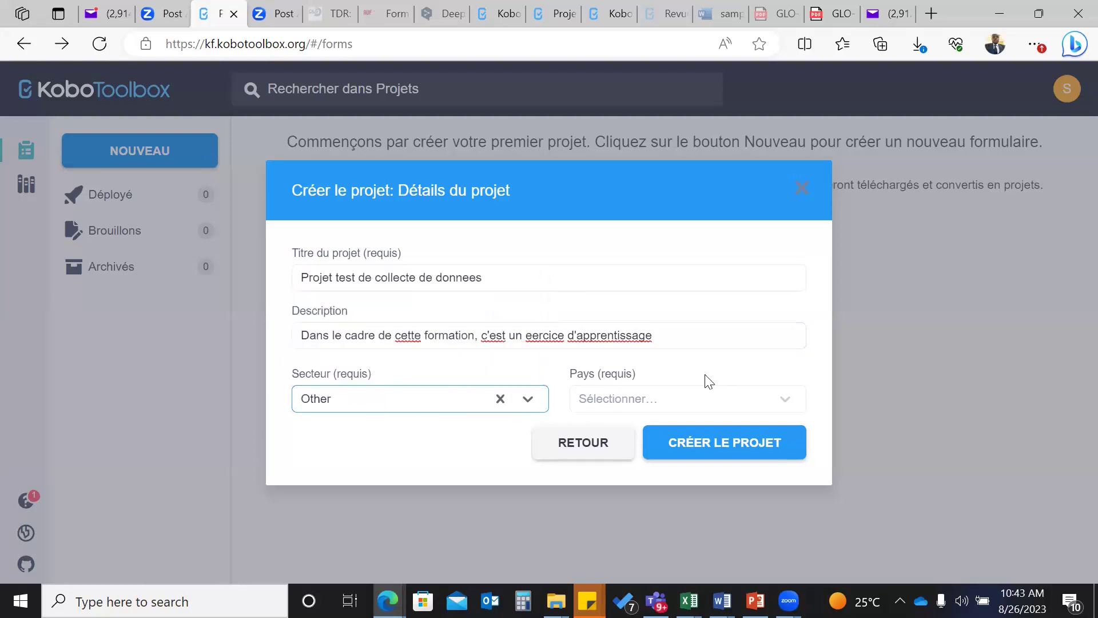
- Choose Cameroon as the country, submit the project, and reload when creation stalls
click(632, 399)
text(C)
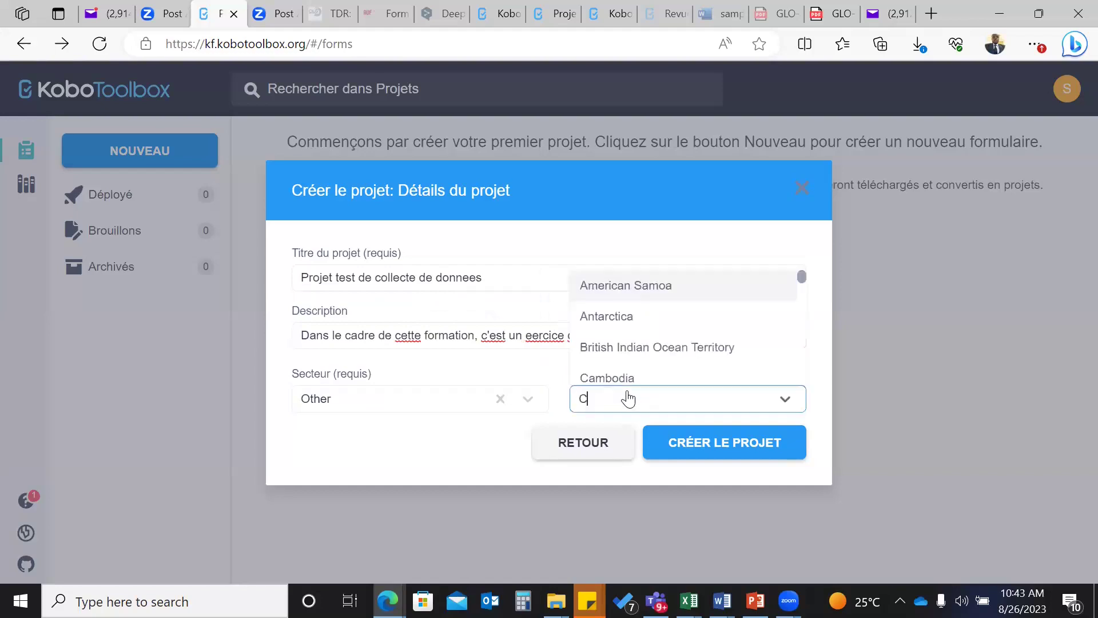
text(ameroon)
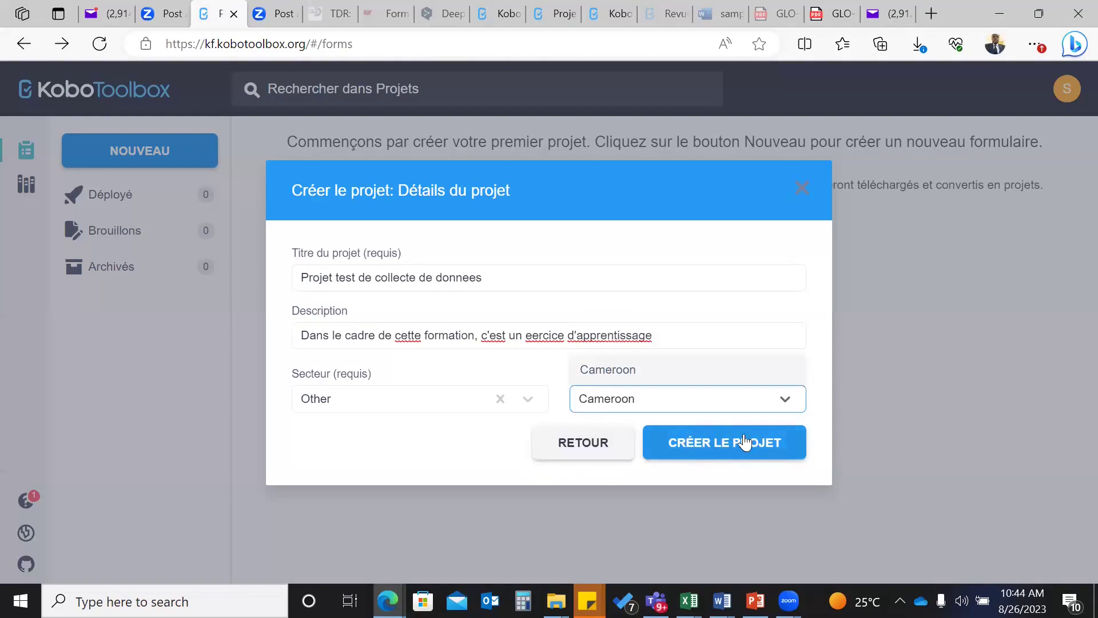
click(790, 403)
click(784, 398)
scroll(681, 336, down, 10)
scroll(683, 335, down, 9)
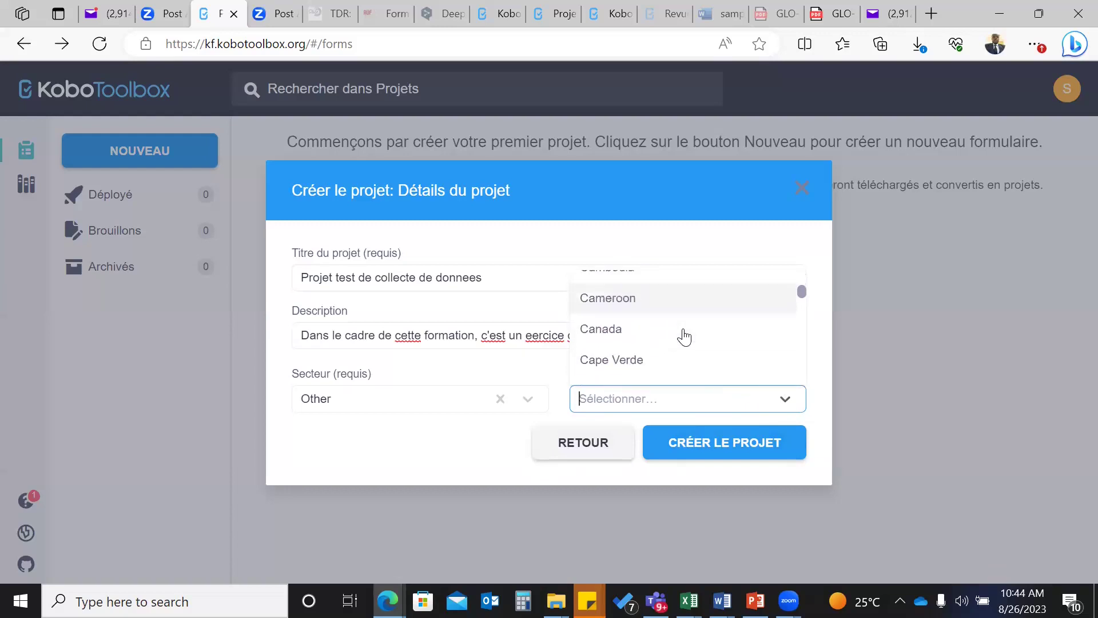
click(605, 309)
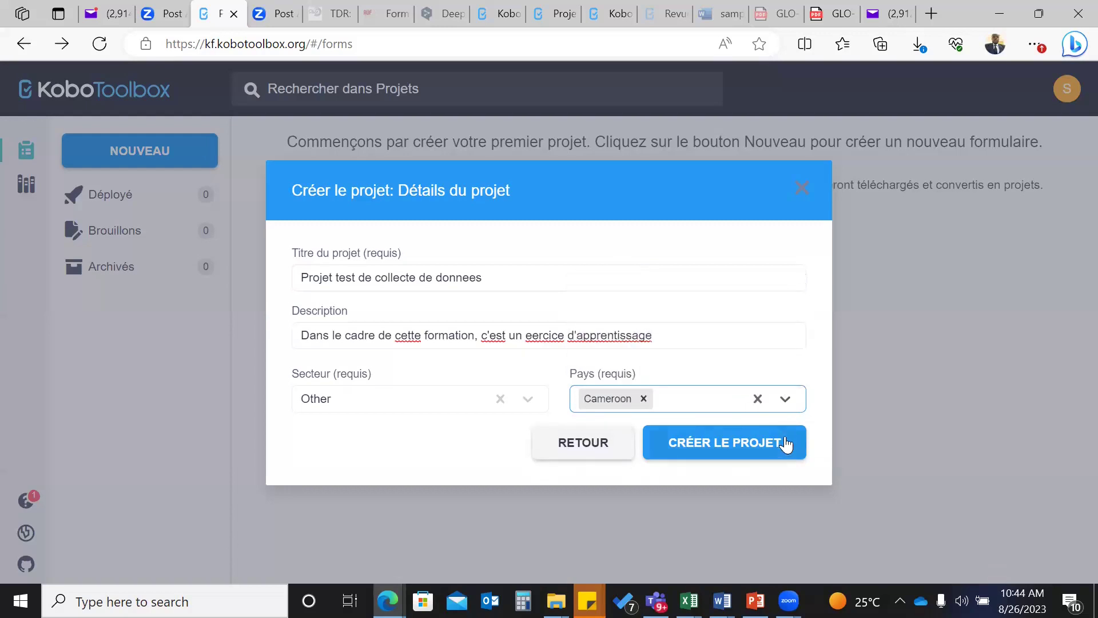
click(725, 444)
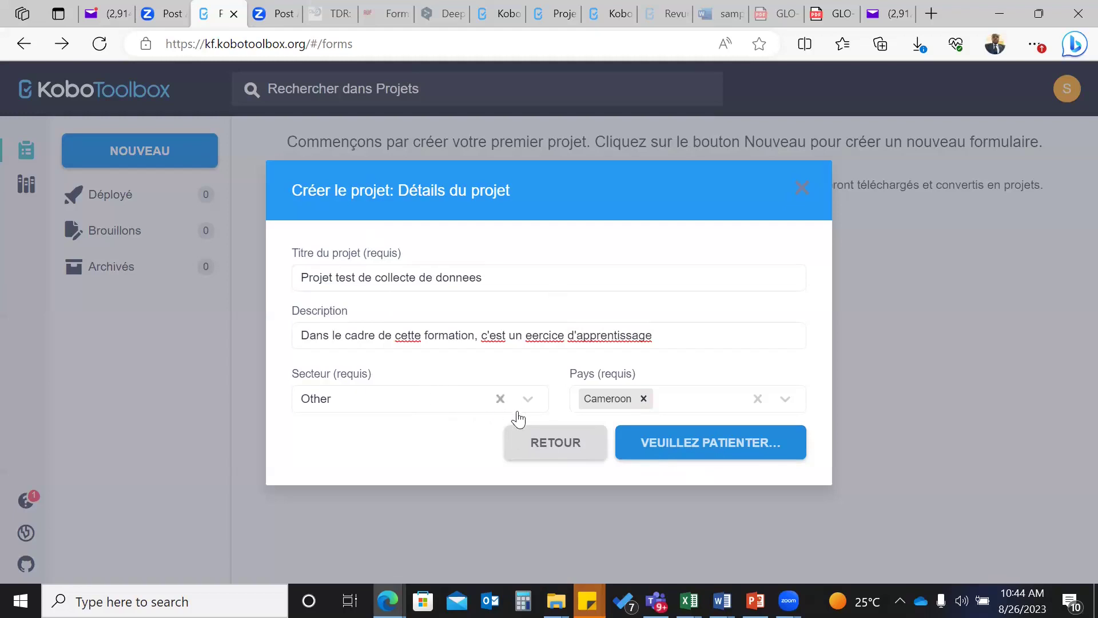
click(99, 43)
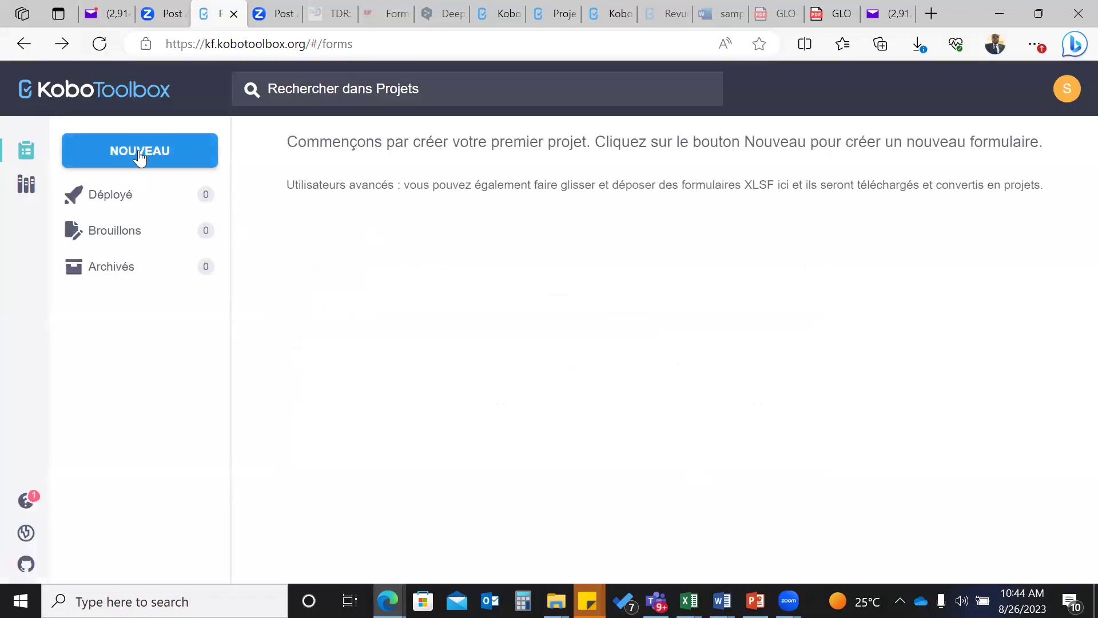
- Start a new blank project titled 'Projet test de collecte de donnees' with description 'Formation exercice'
click(139, 155)
click(456, 332)
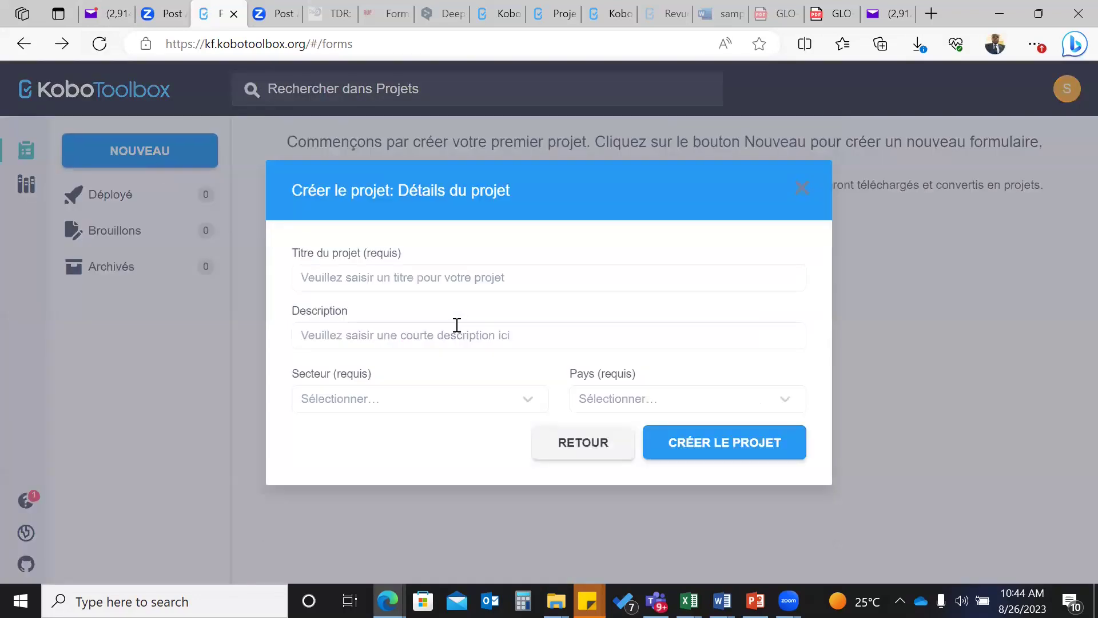
click(404, 275)
text(Projet test de collecte)
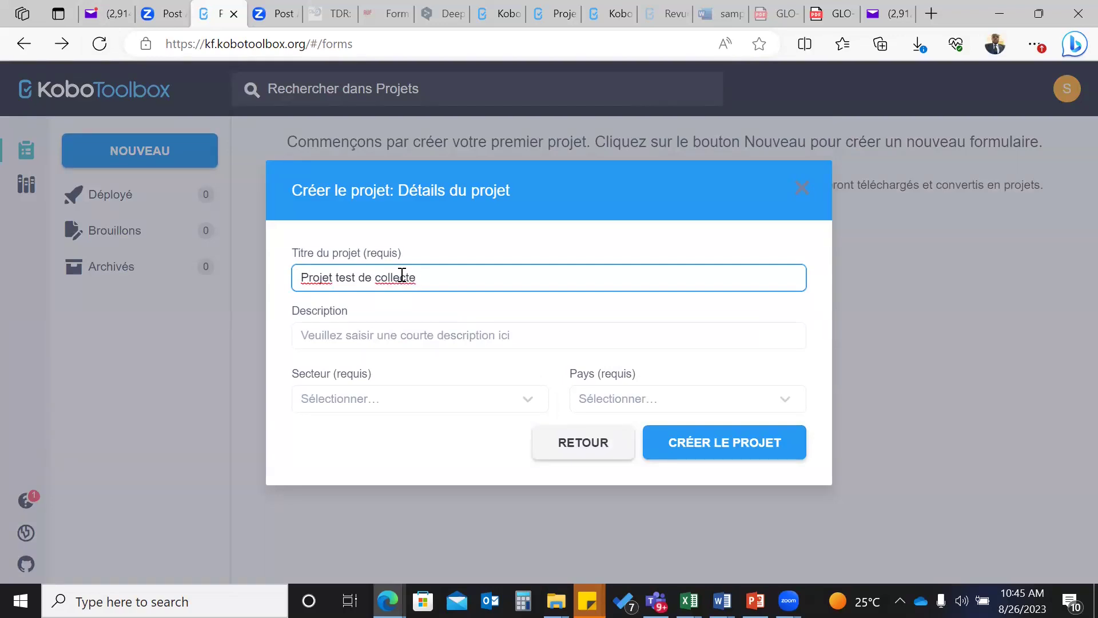
text( de donnees)
click(377, 342)
text(Formatio)
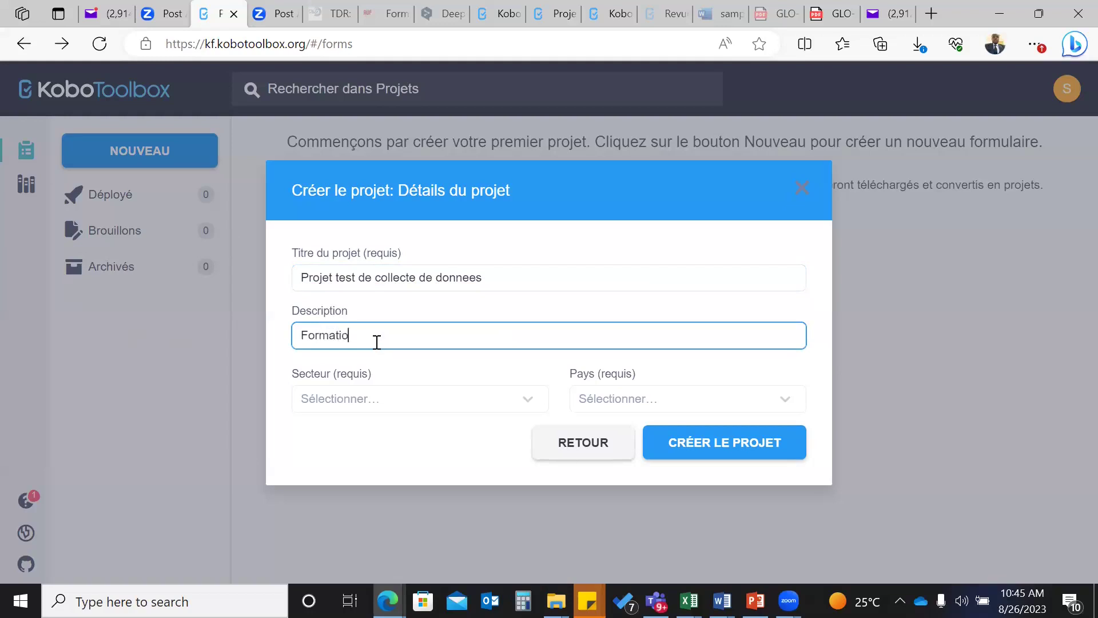
text(n exercice)
- Set the sector to Other and the country to Cameroon
click(418, 400)
click(527, 403)
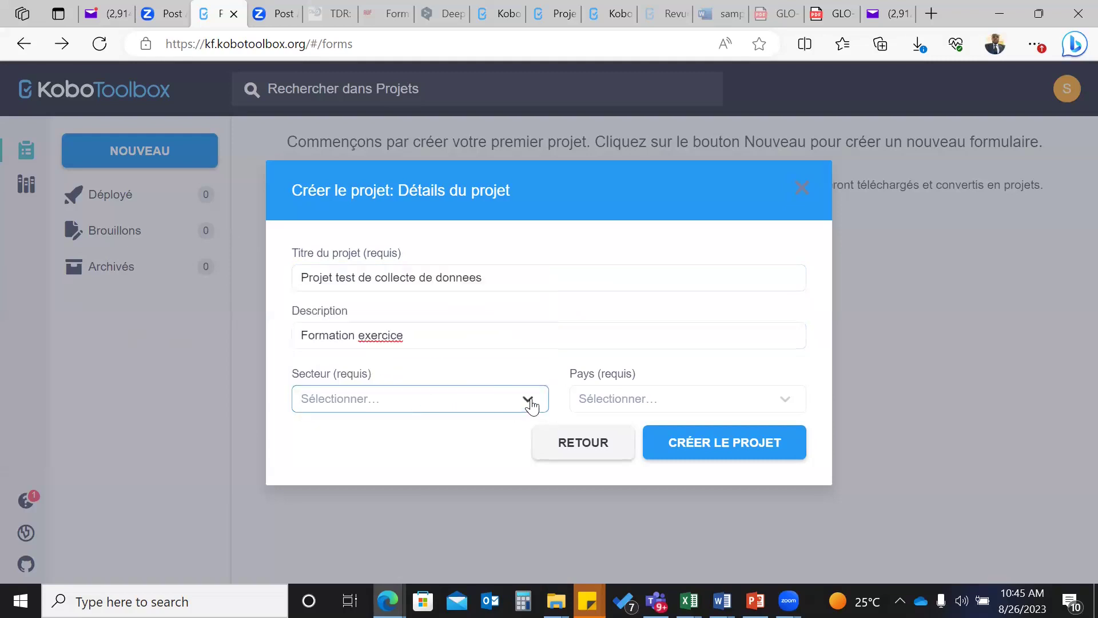
click(507, 413)
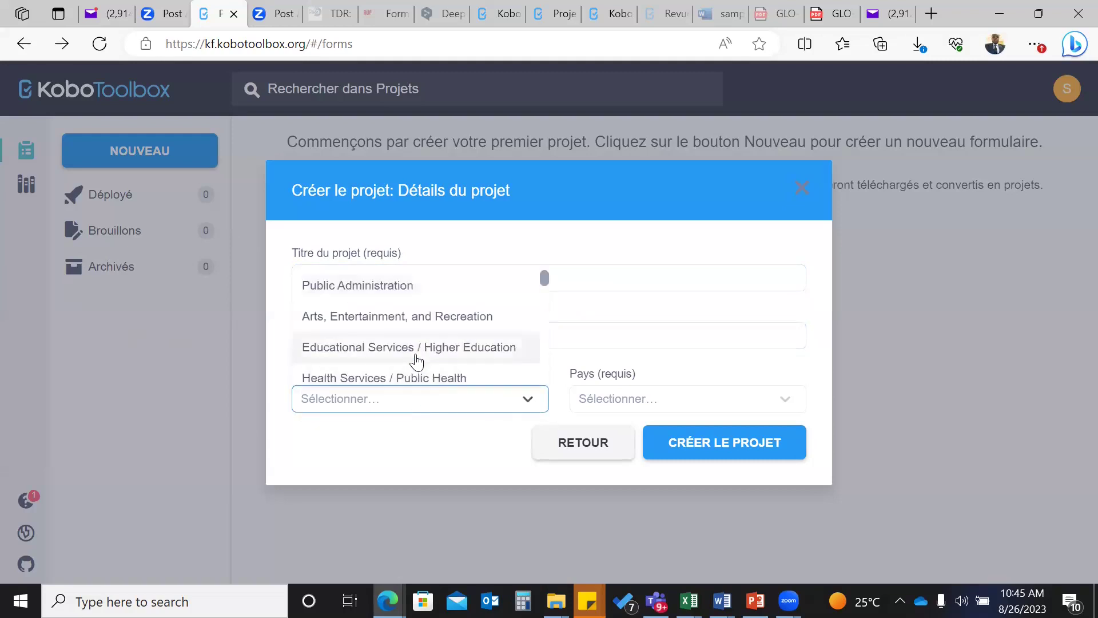
scroll(486, 358, down, 5)
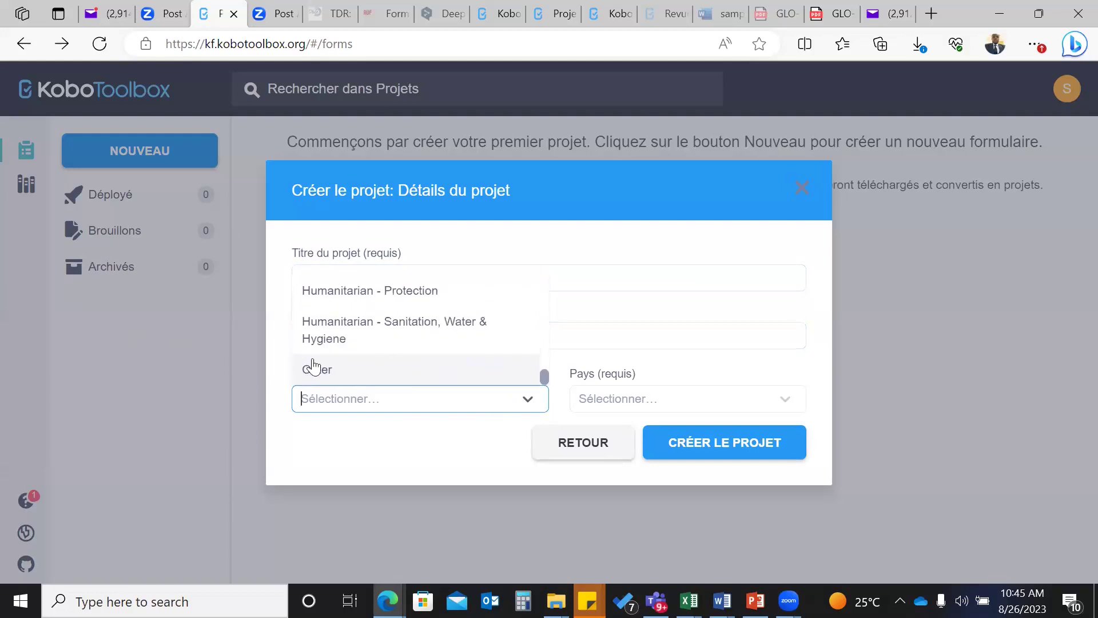
click(318, 377)
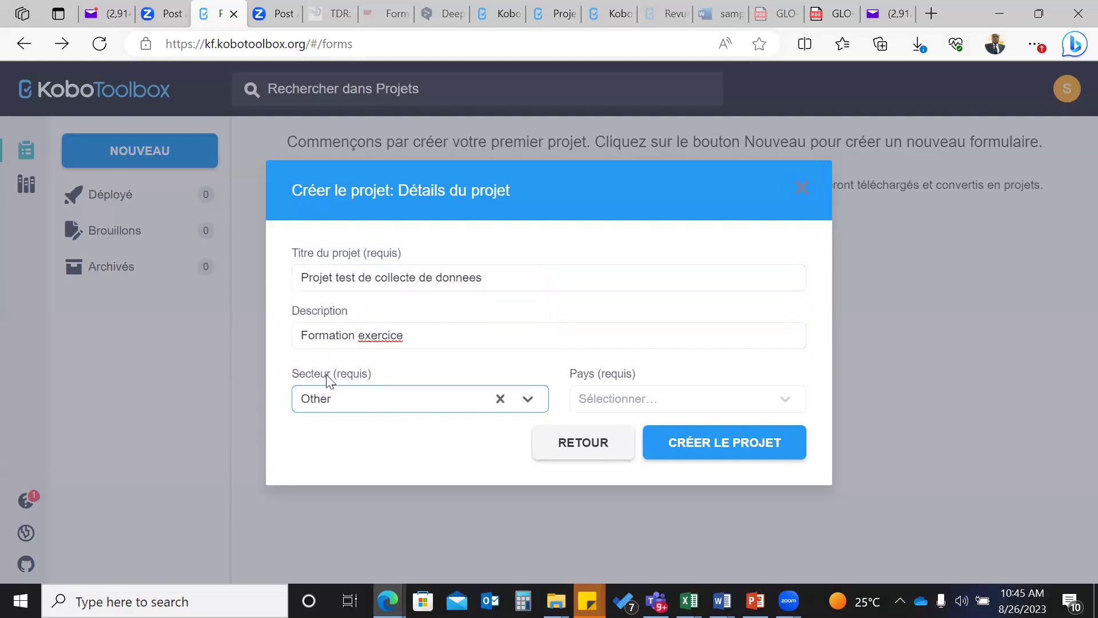
click(658, 405)
scroll(638, 351, down, 2)
scroll(638, 351, down, 8)
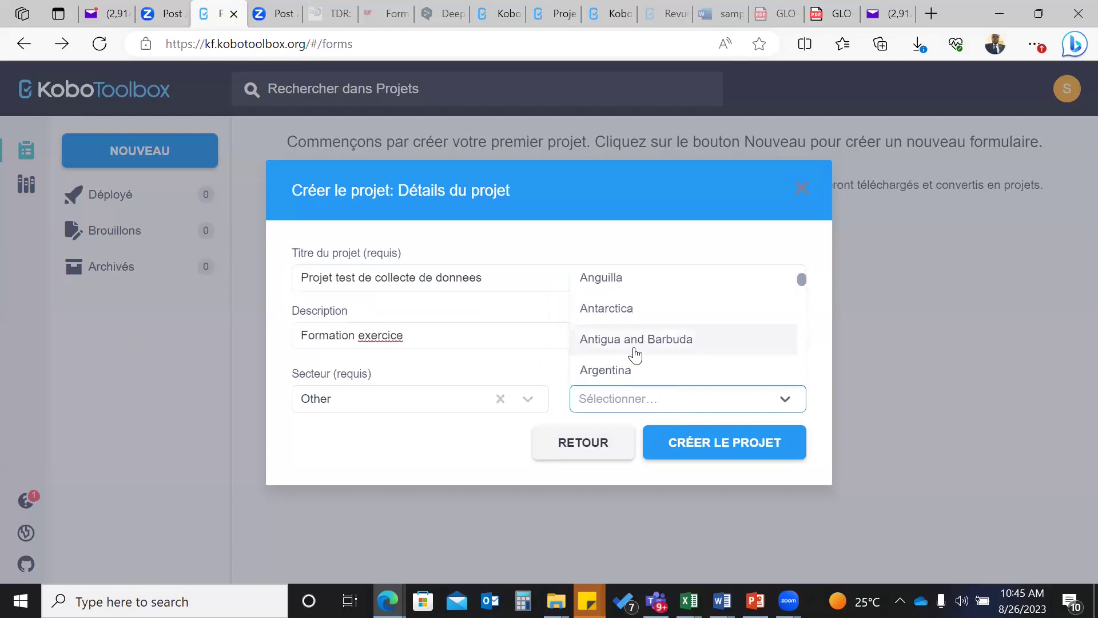
scroll(634, 355, down, 5)
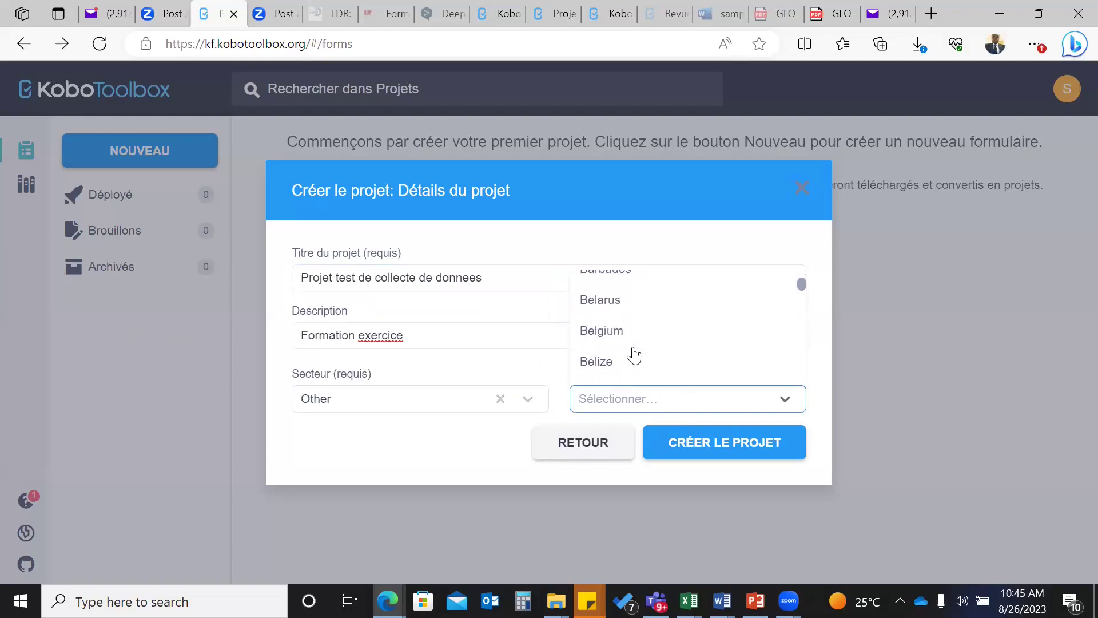
scroll(634, 356, down, 4)
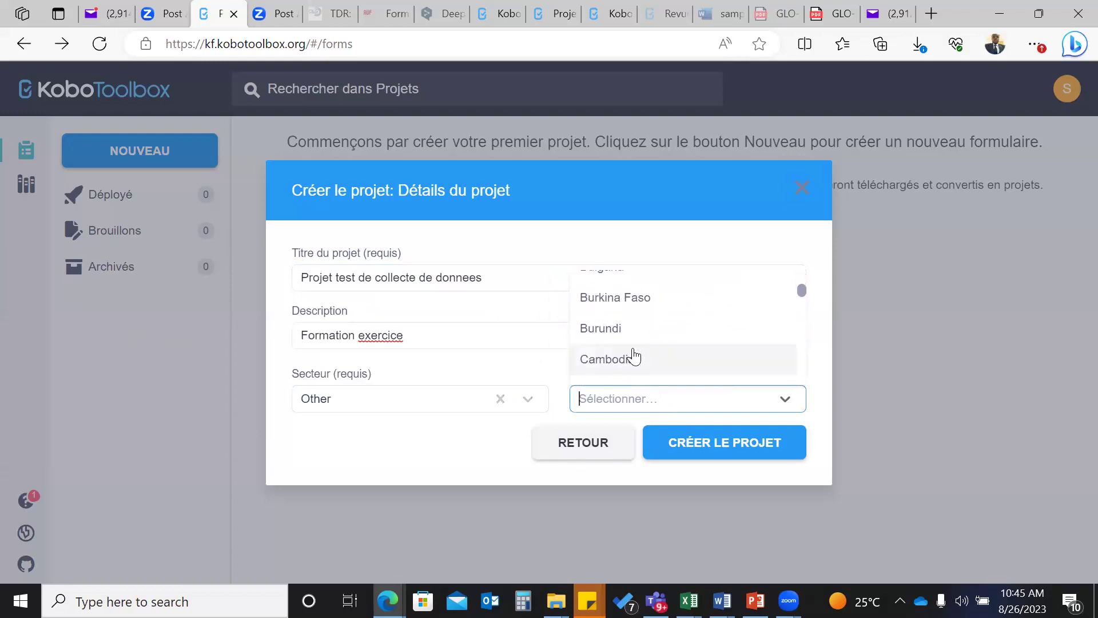
click(616, 312)
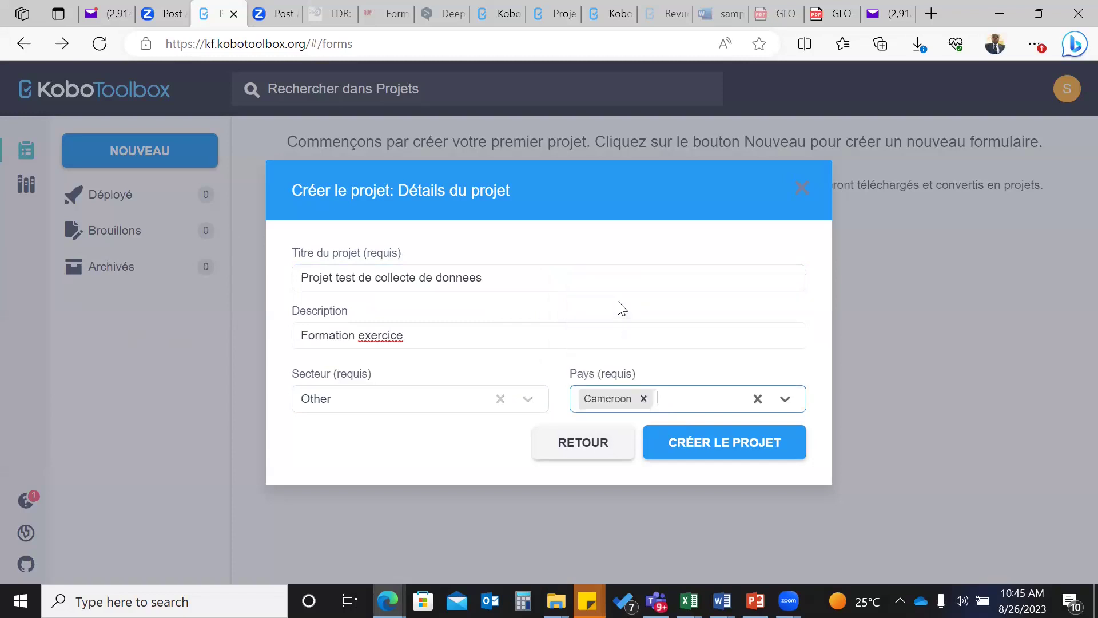
- Create 'Projet test de collecte de donnees' and wait for its empty form builder
click(691, 445)
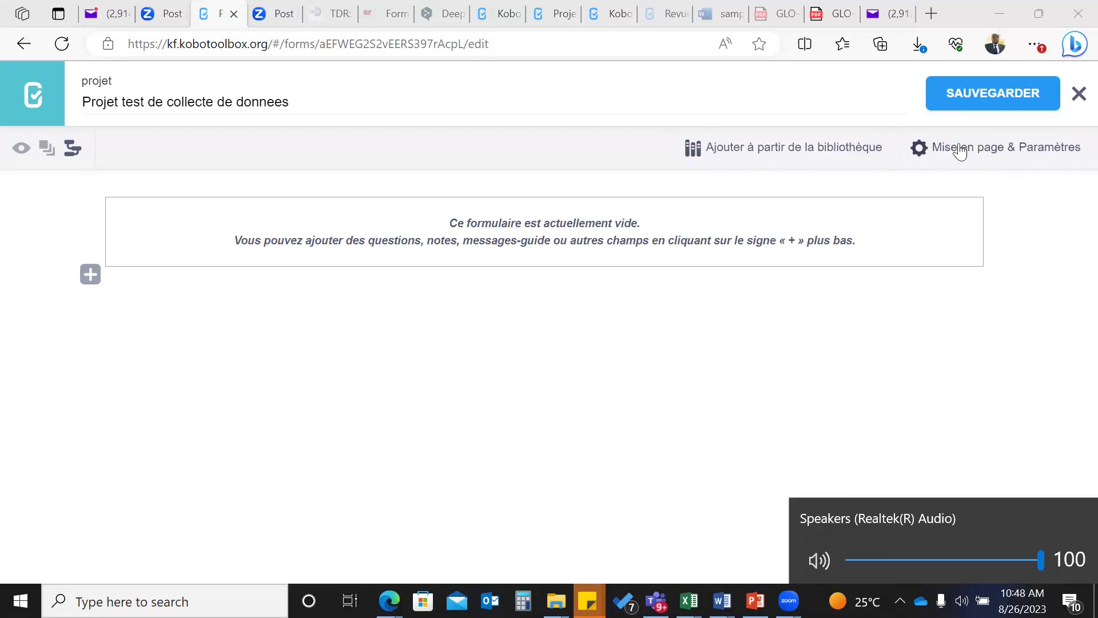
- Open the 'Mise en page & Paramètres' panel of the empty form
click(927, 149)
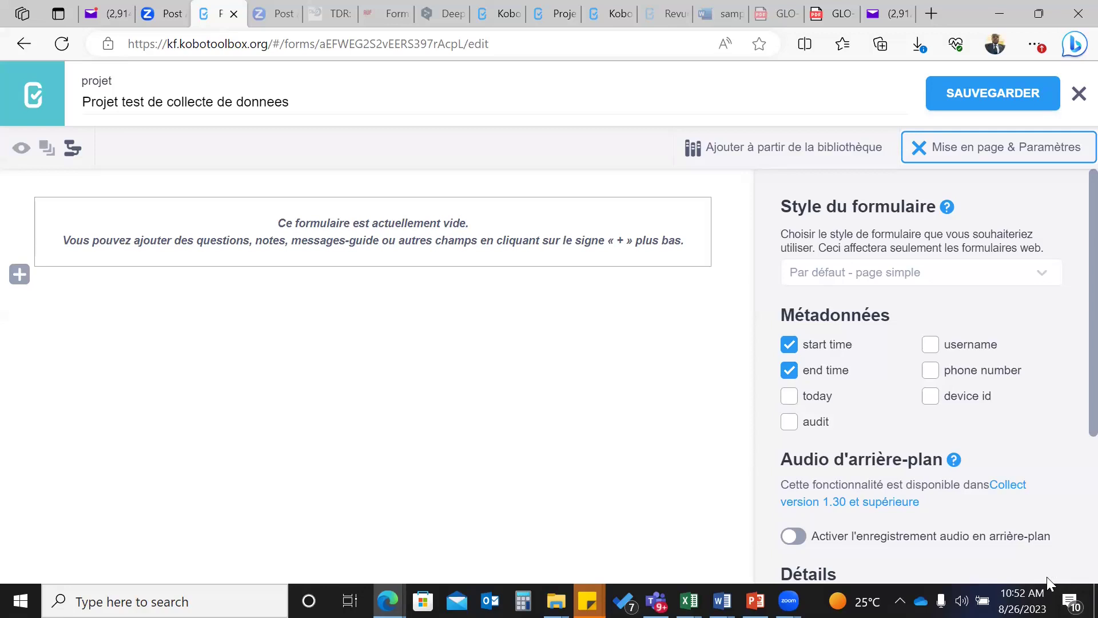
- Scroll the settings panel back to the top and close 'Mise en page & Paramètres'
scroll(871, 390, down, 4)
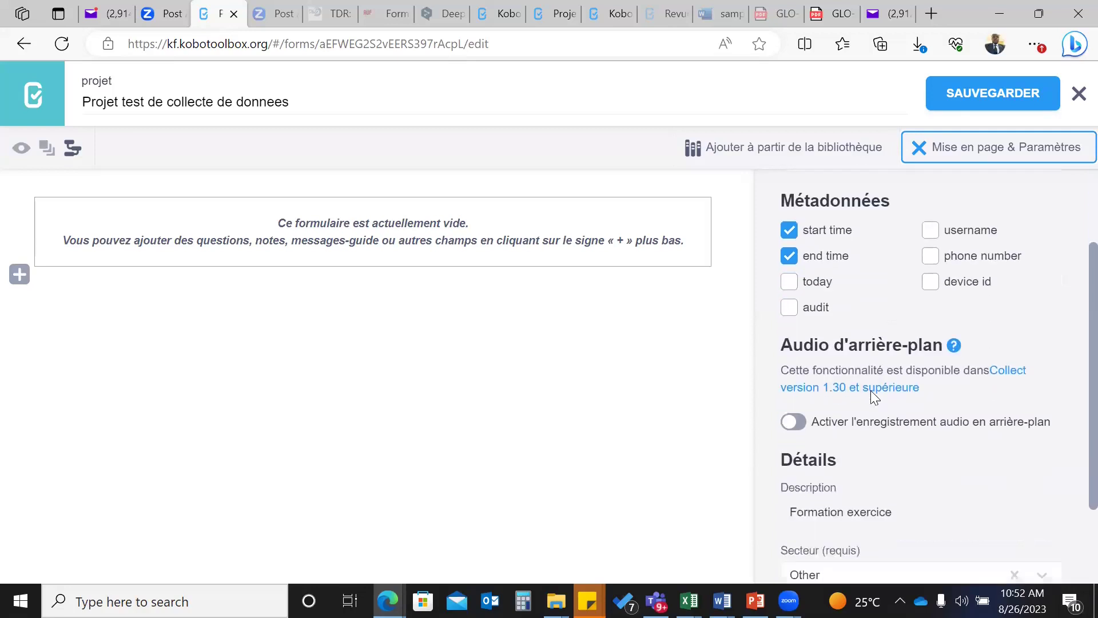
scroll(869, 395, up, 3)
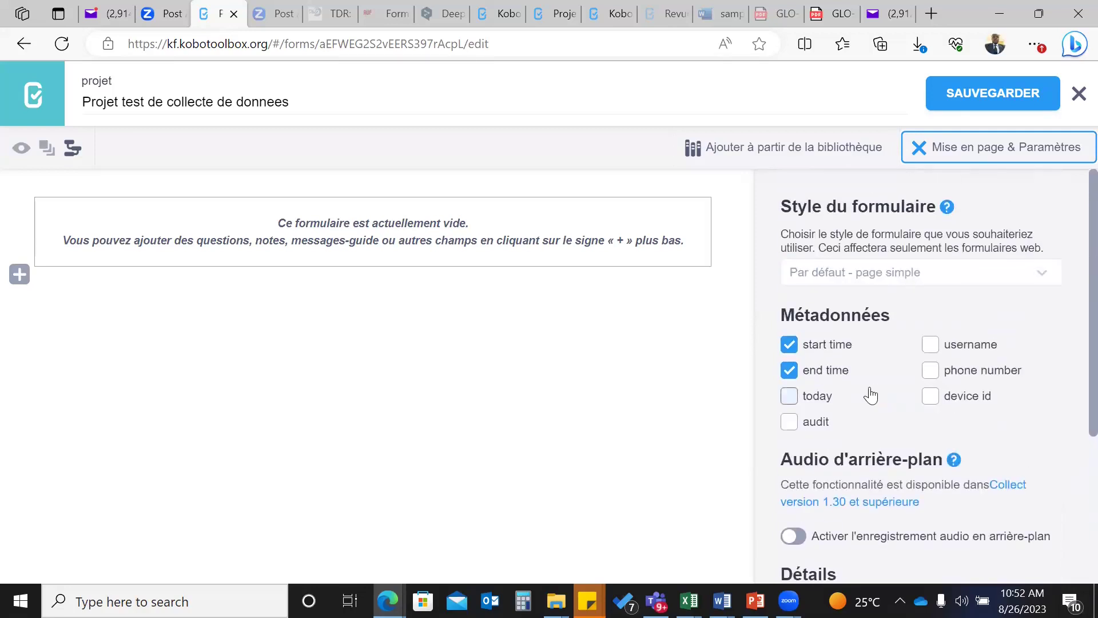
scroll(858, 409, up, 1)
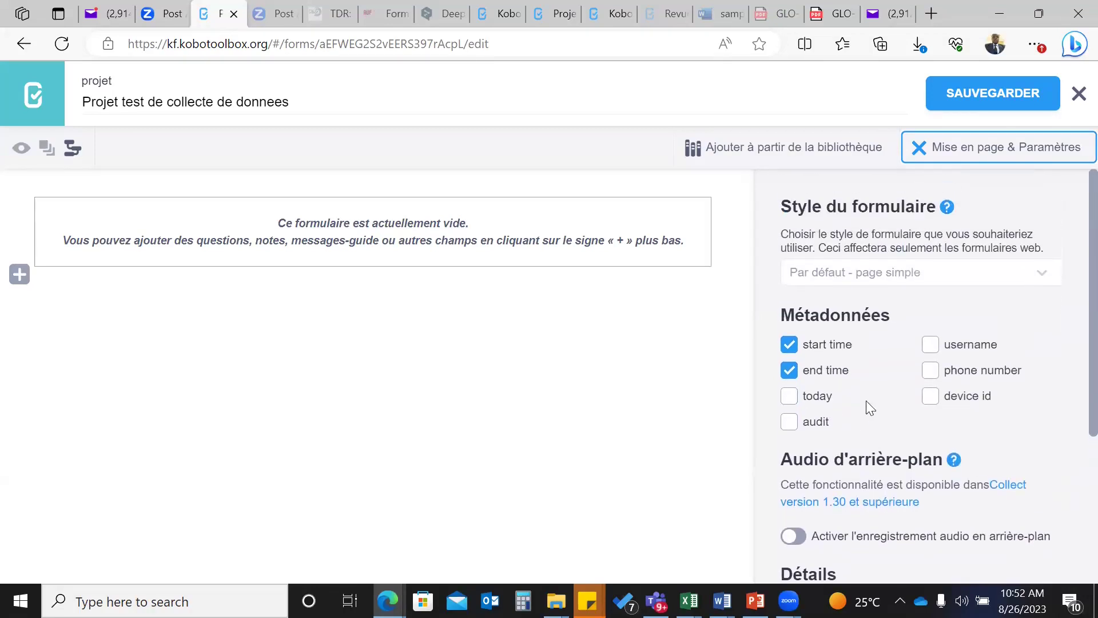
click(919, 148)
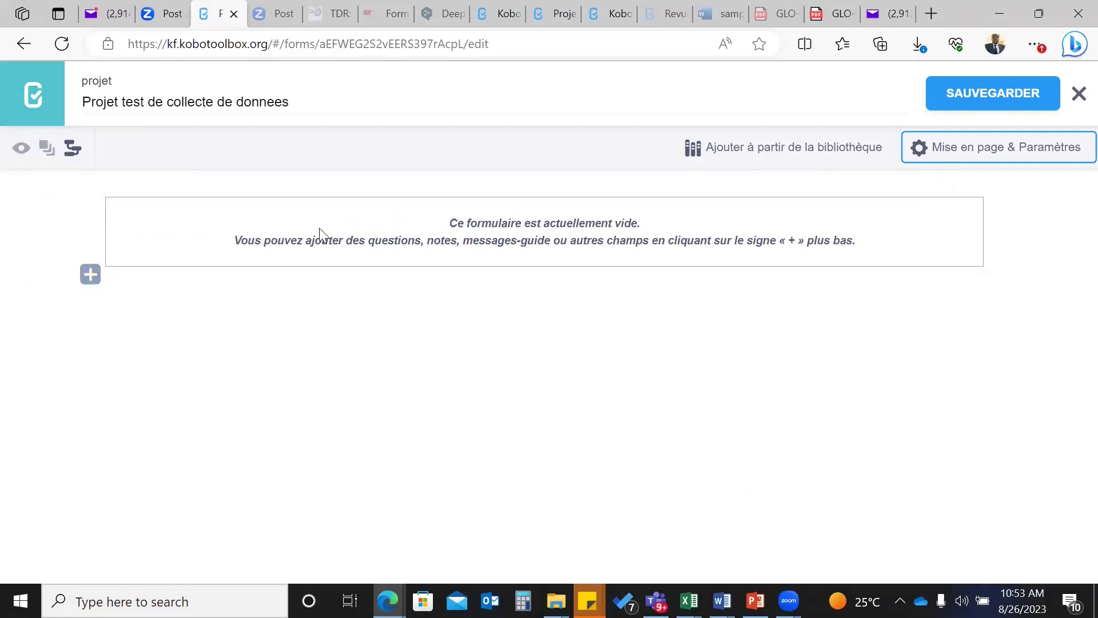
- Add the first question and enter its label 'Nom de participant'
click(90, 277)
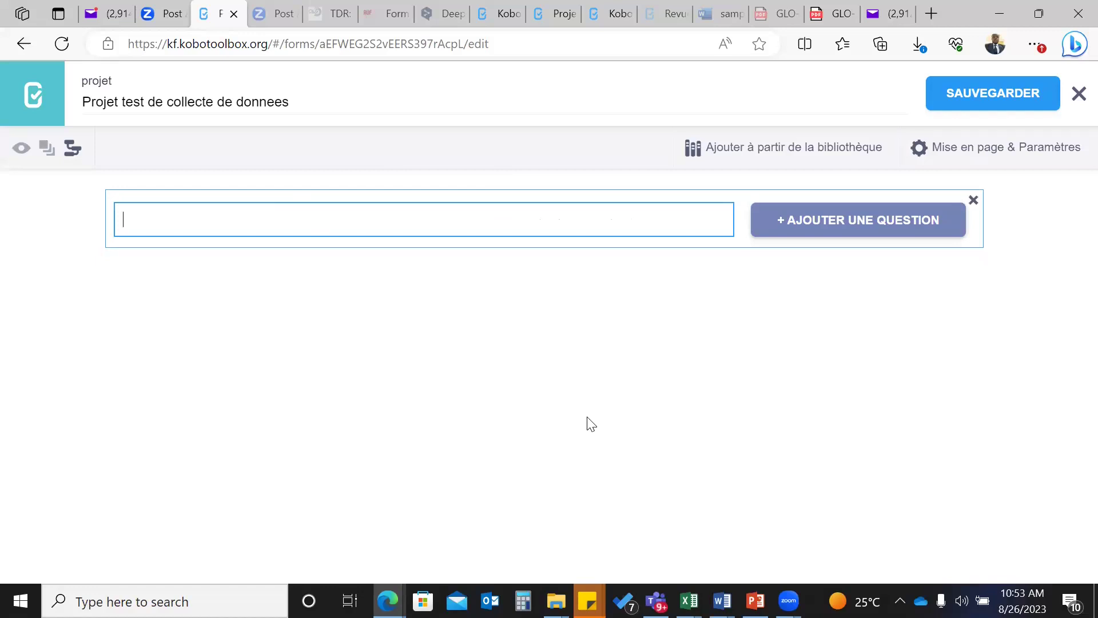
click(189, 298)
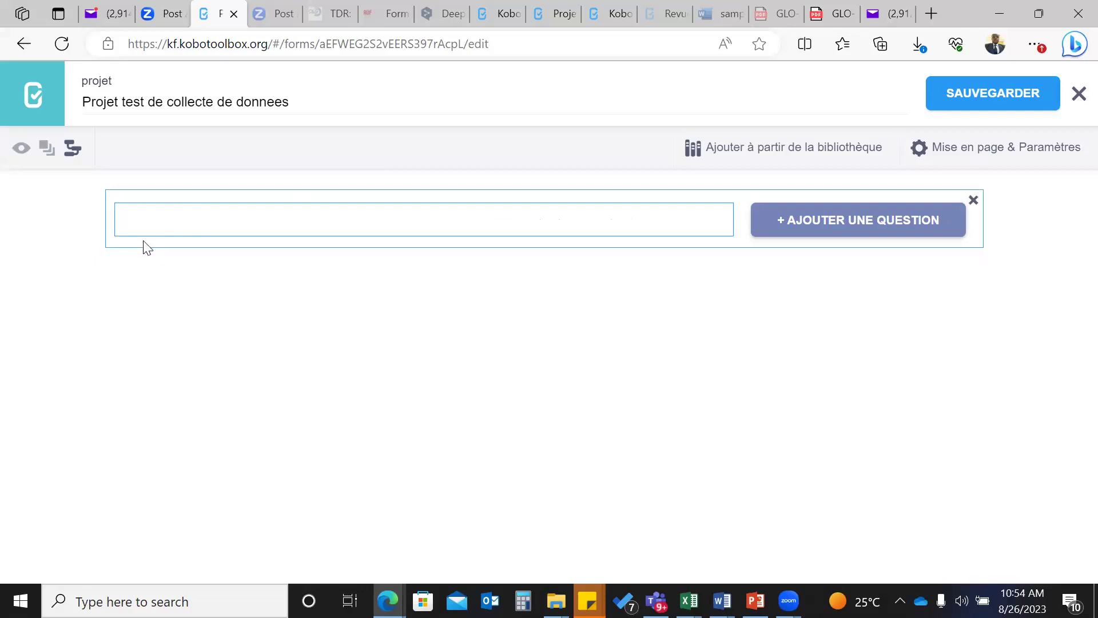
click(190, 224)
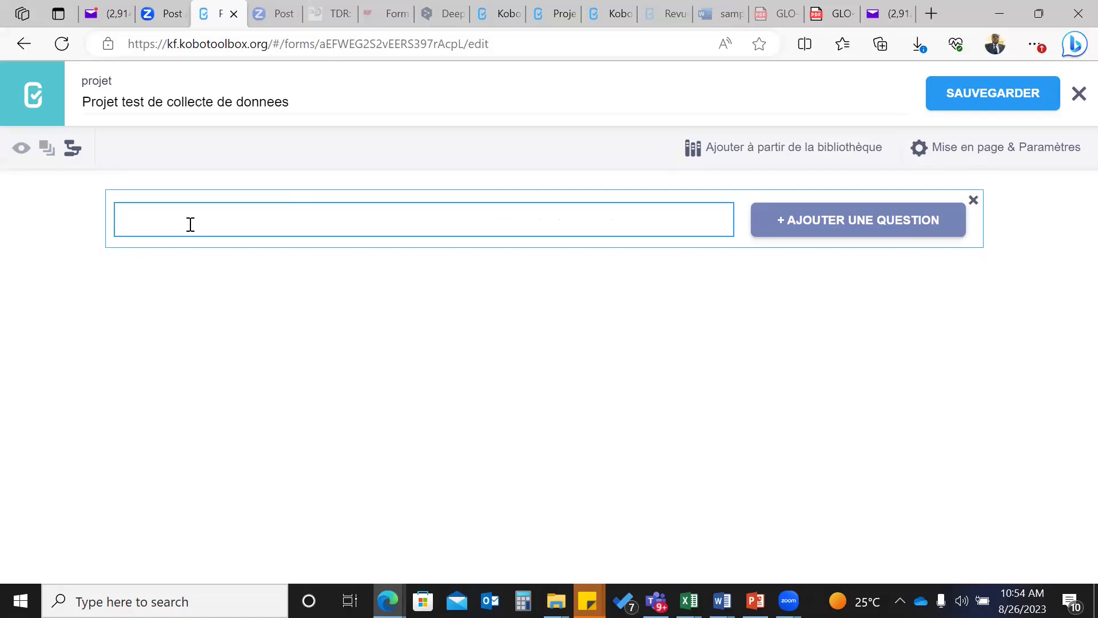
text(Nom d)
text(articipant)
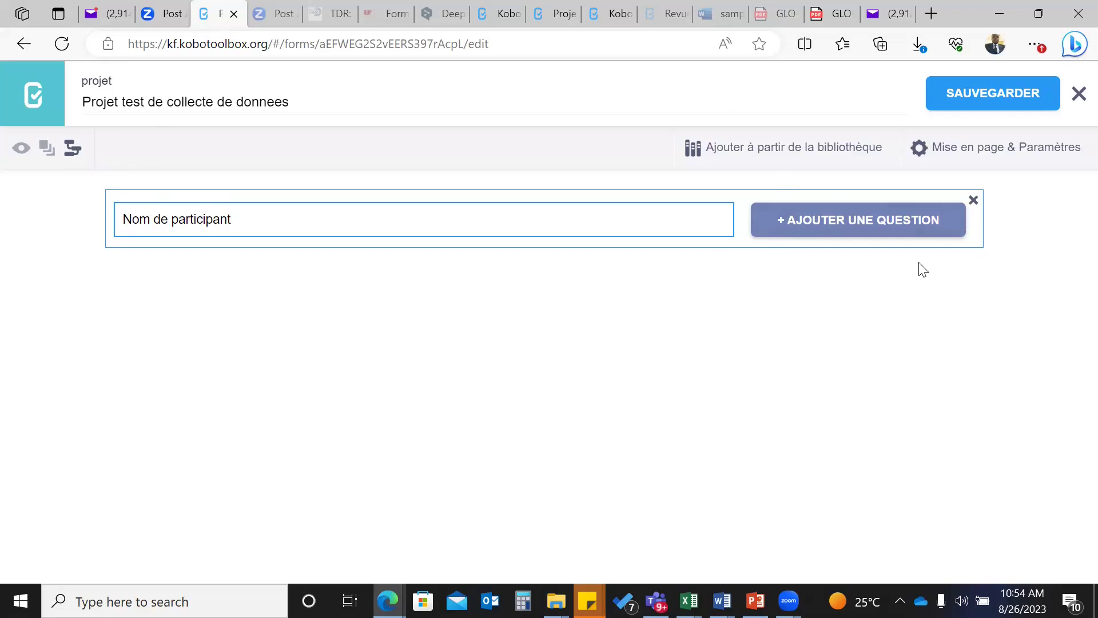
- Add 'Nom de participant' to the form as a Texte question
click(824, 219)
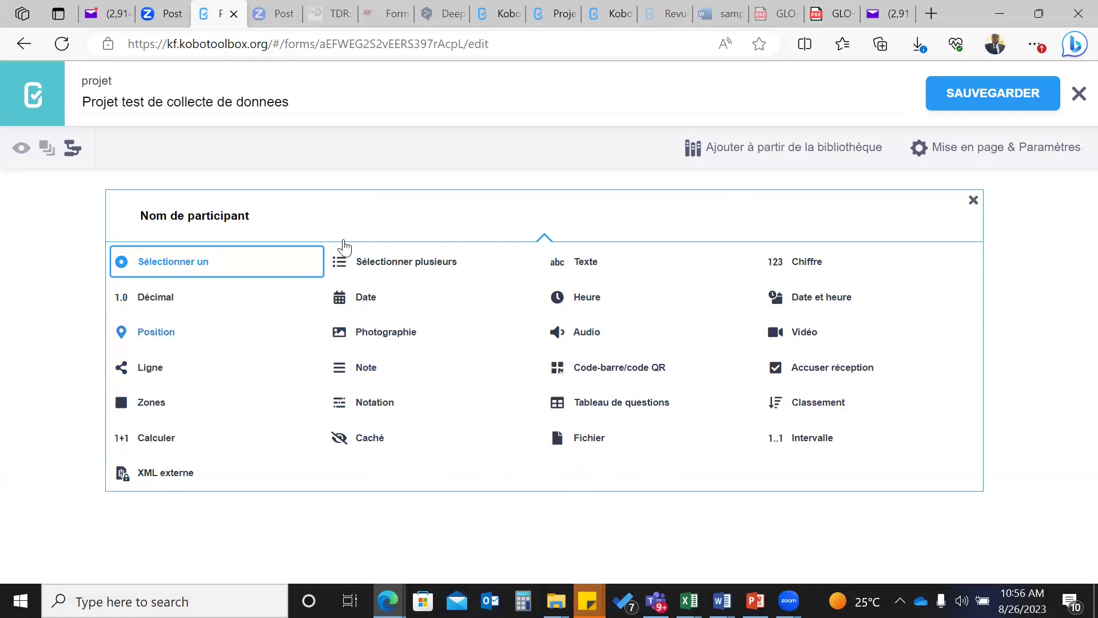
click(580, 266)
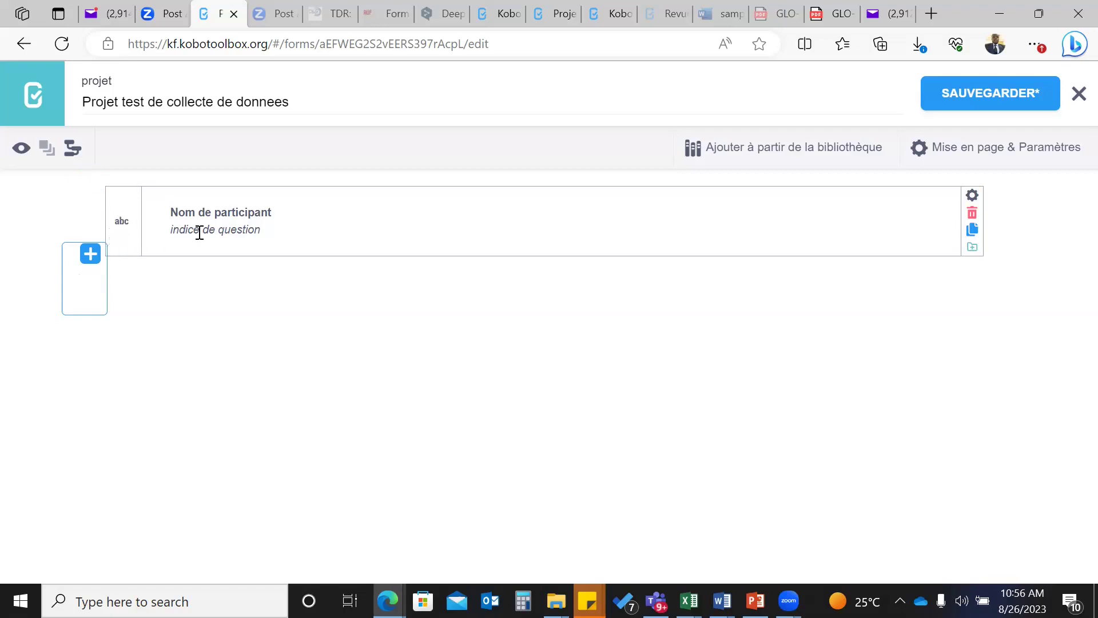
- Start a new question labelled 'Age' below Nom de participant
click(97, 259)
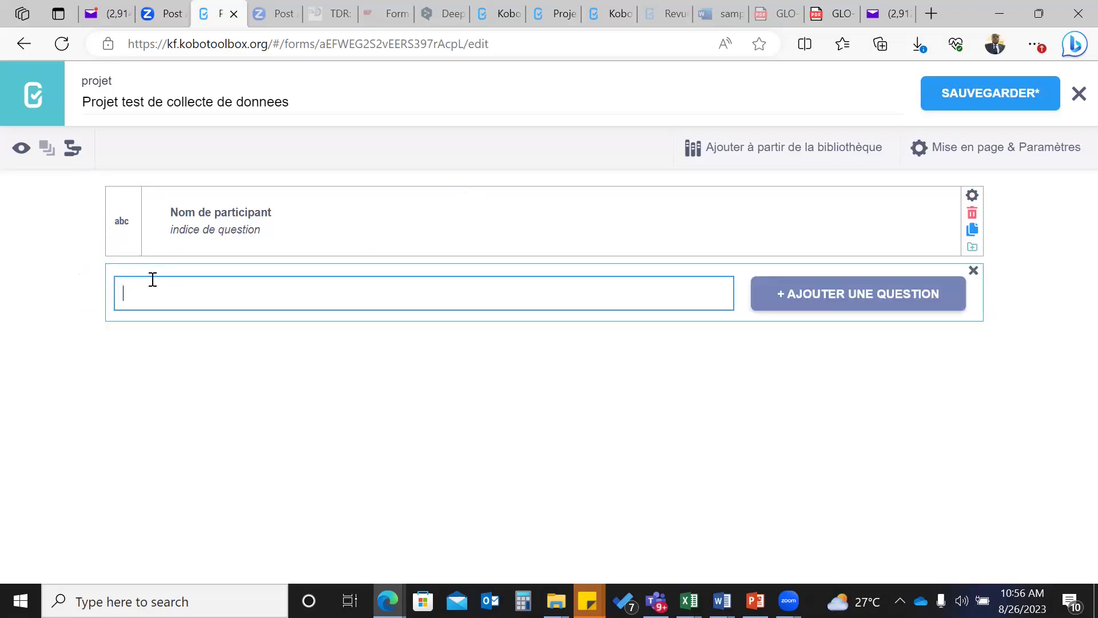
text(Age)
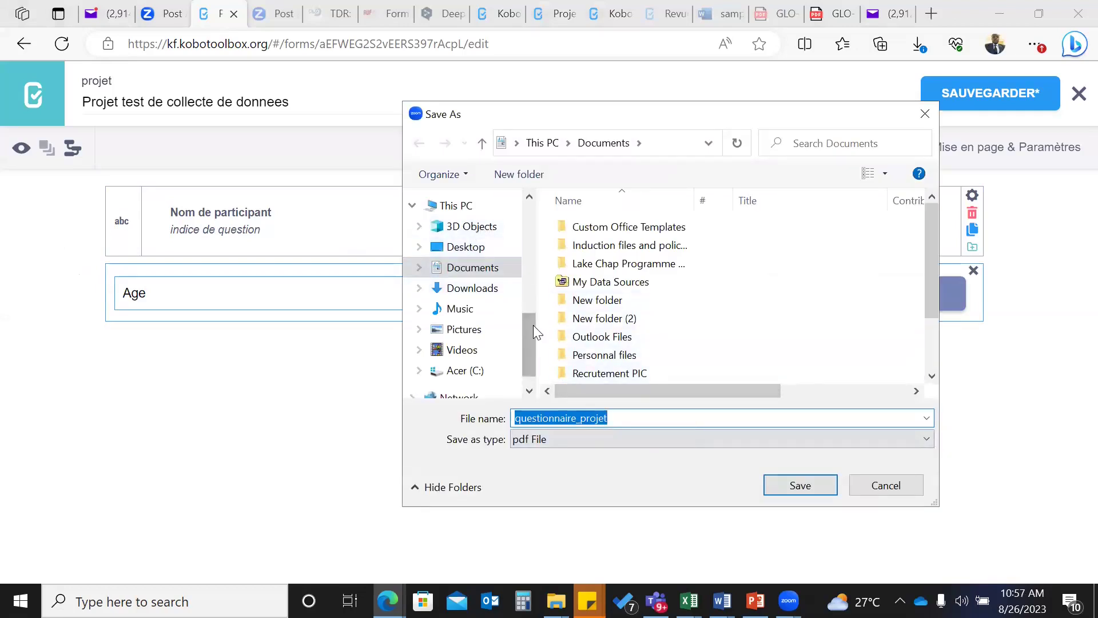
drag(533, 325, 528, 180)
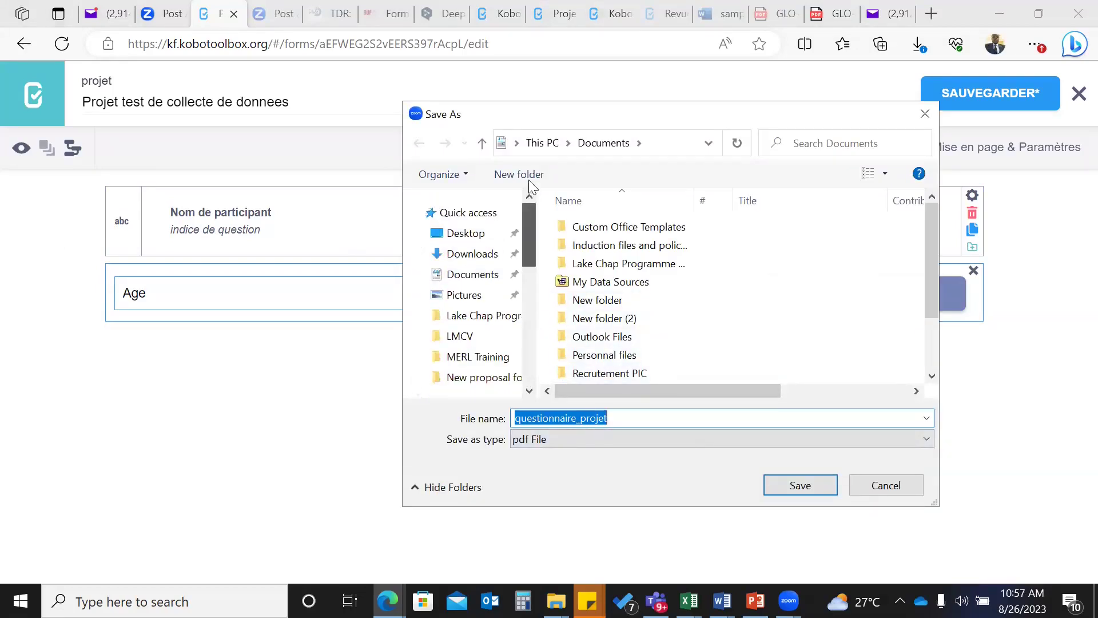
- Save questionnaire_projet as a PDF to the Desktop
click(476, 234)
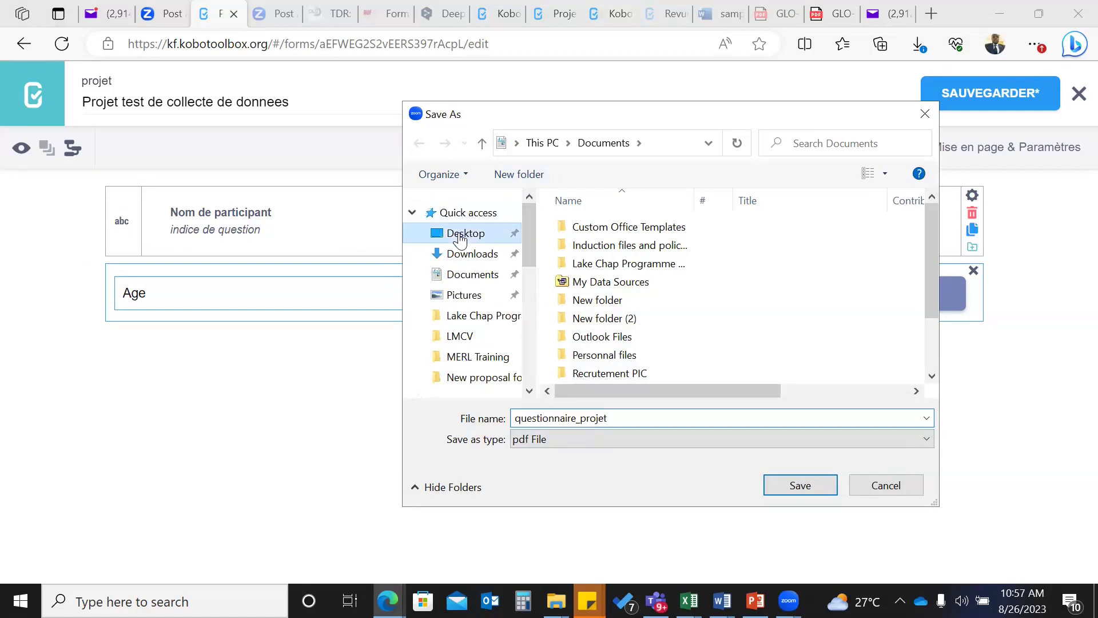
click(812, 486)
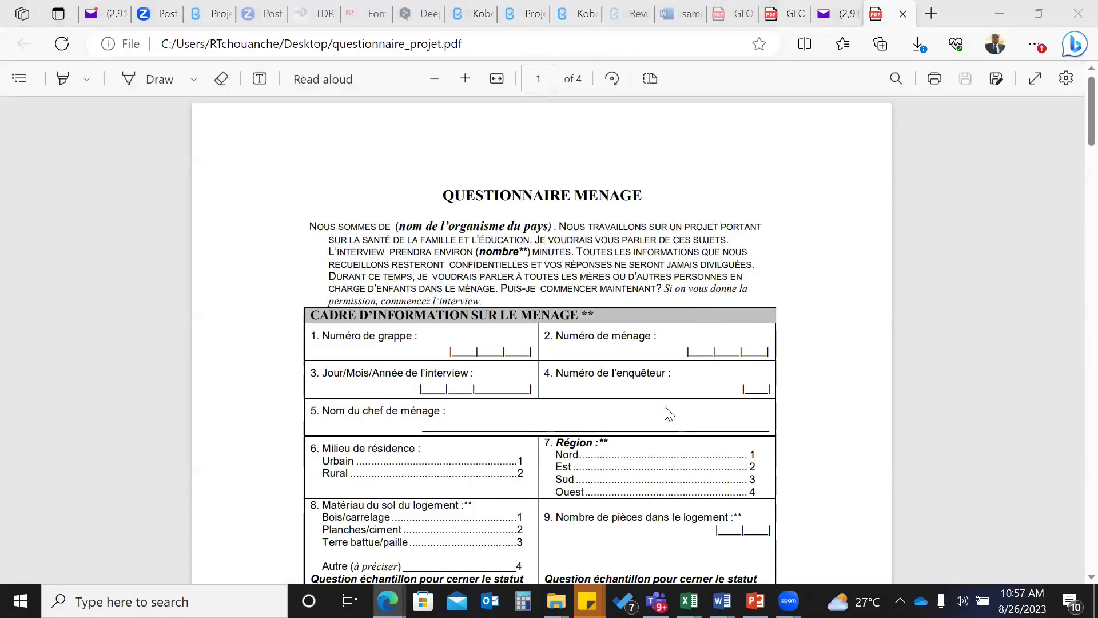
- Copy the PDF's intro paragraph beginning 'NOUS SOMMES DE' and return to the KoboToolbox form
scroll(664, 409, down, 9)
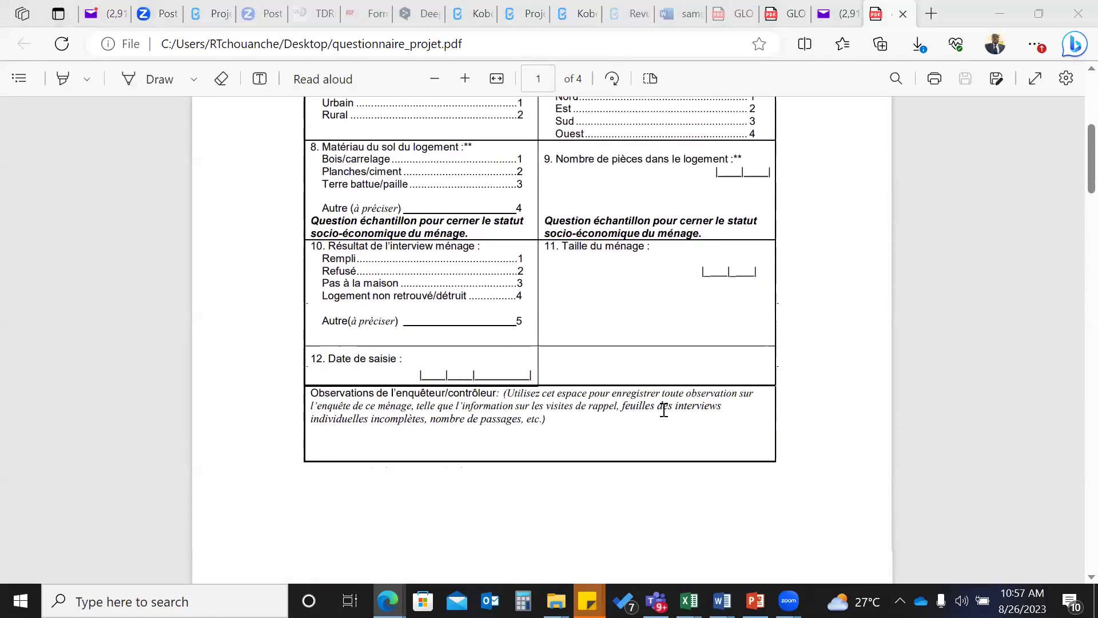
scroll(664, 409, down, 10)
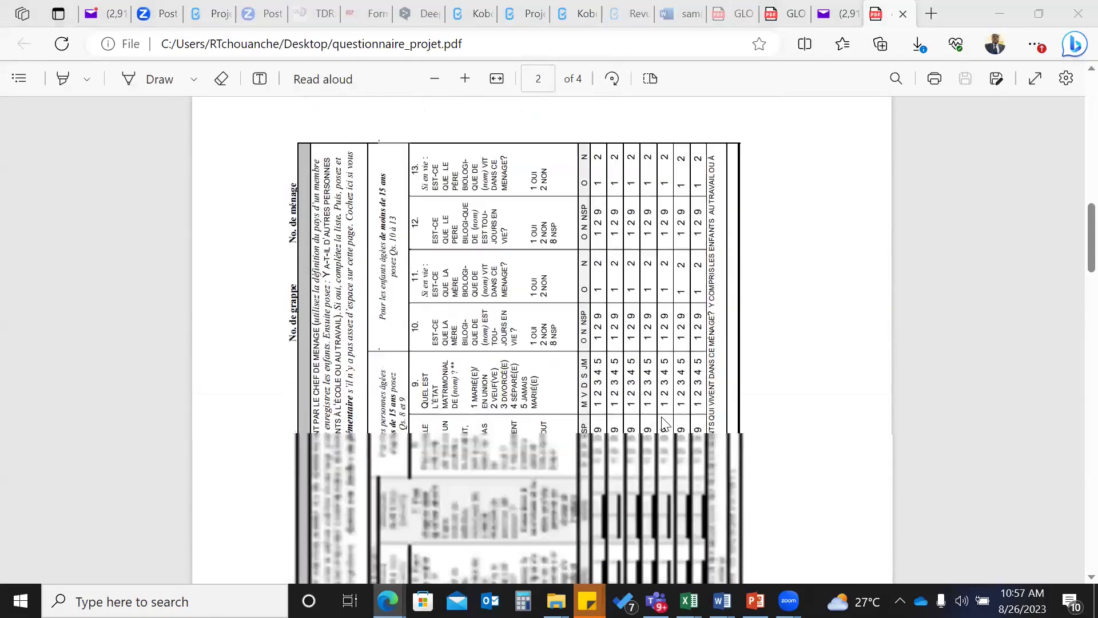
scroll(666, 422, down, 15)
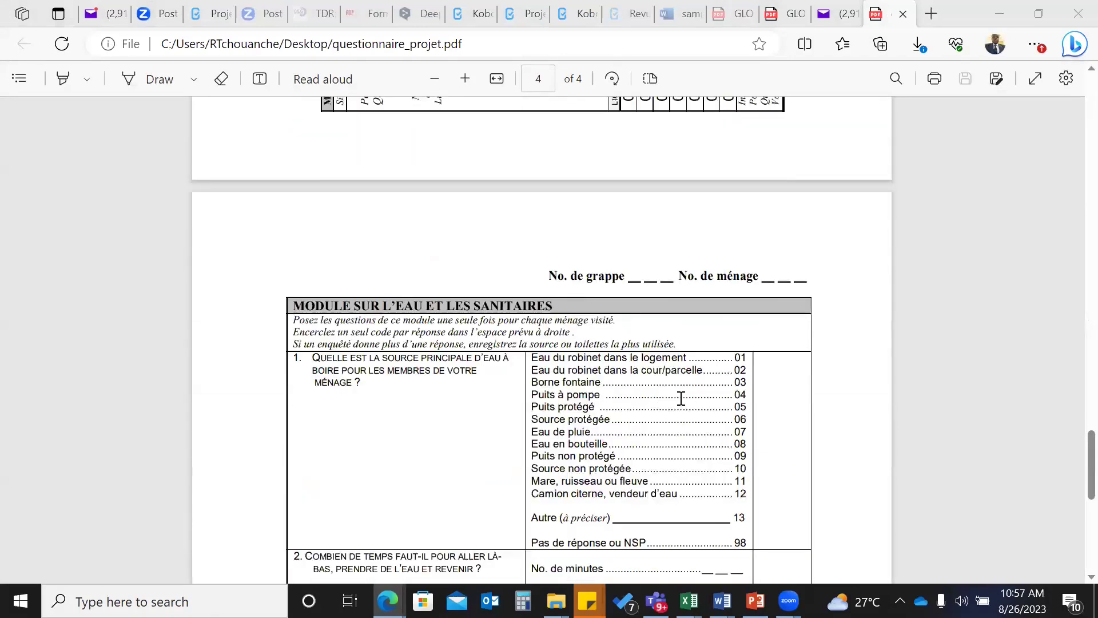
scroll(680, 396, up, 20)
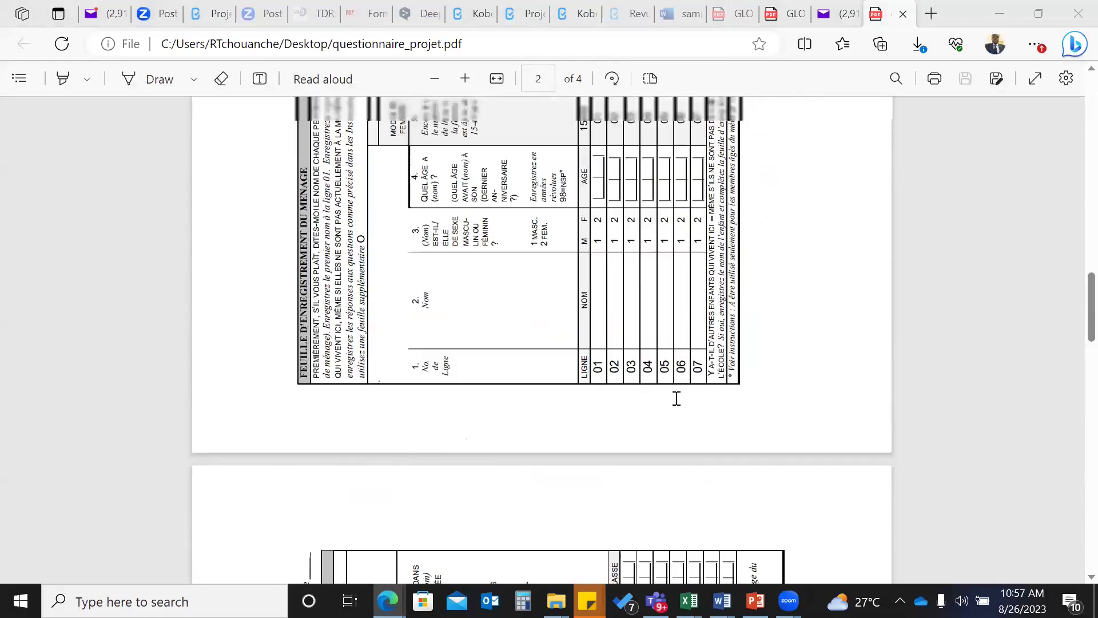
scroll(677, 399, up, 5)
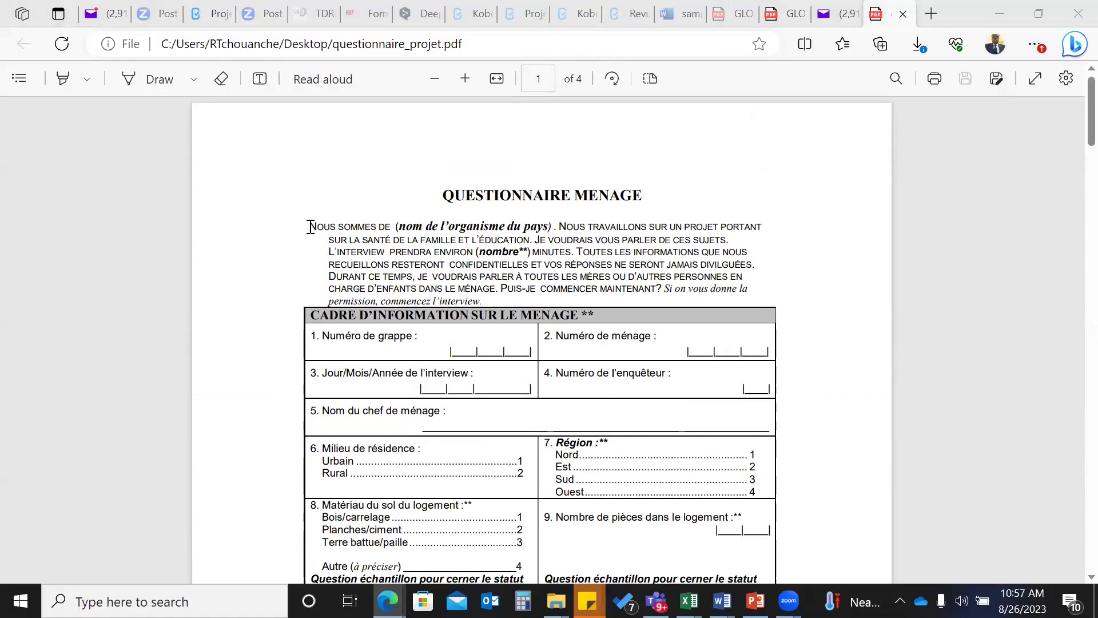
drag(308, 225, 482, 297)
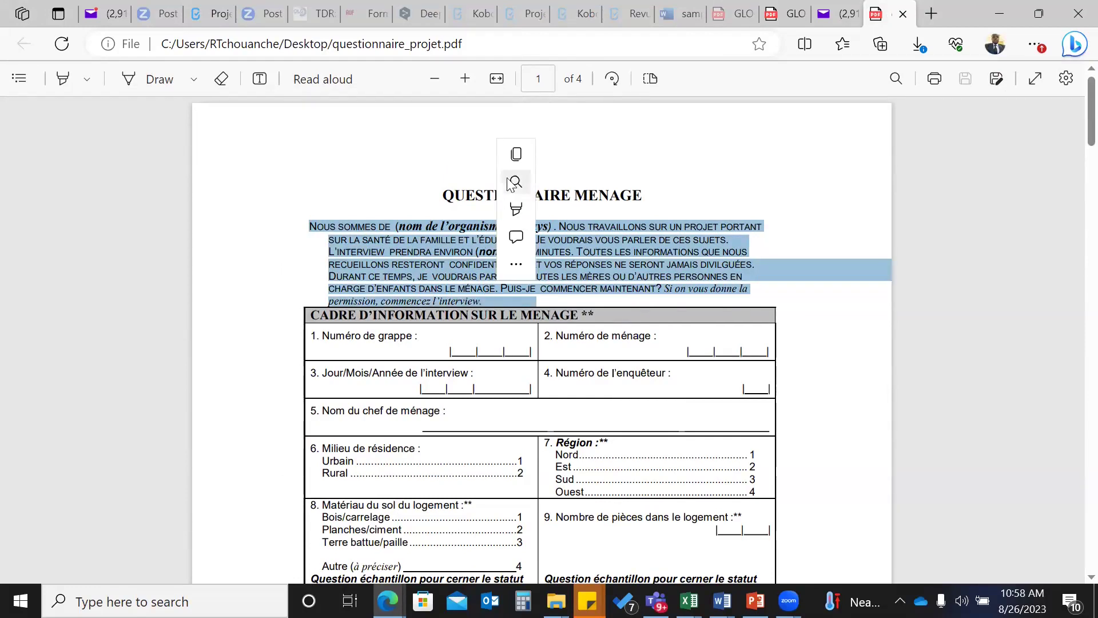
click(503, 160)
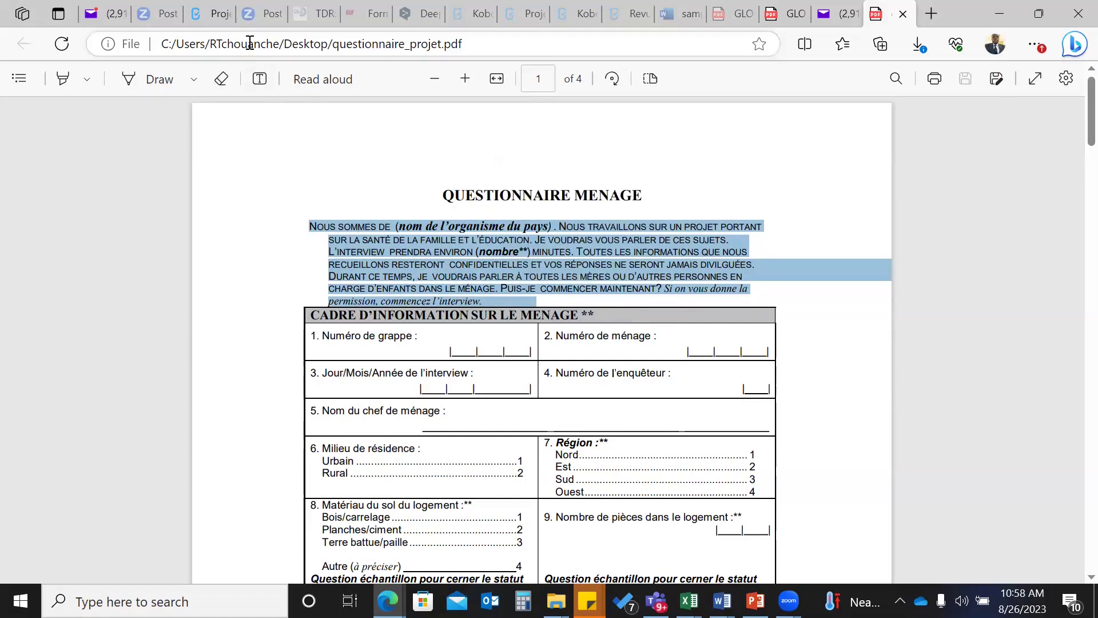
click(207, 16)
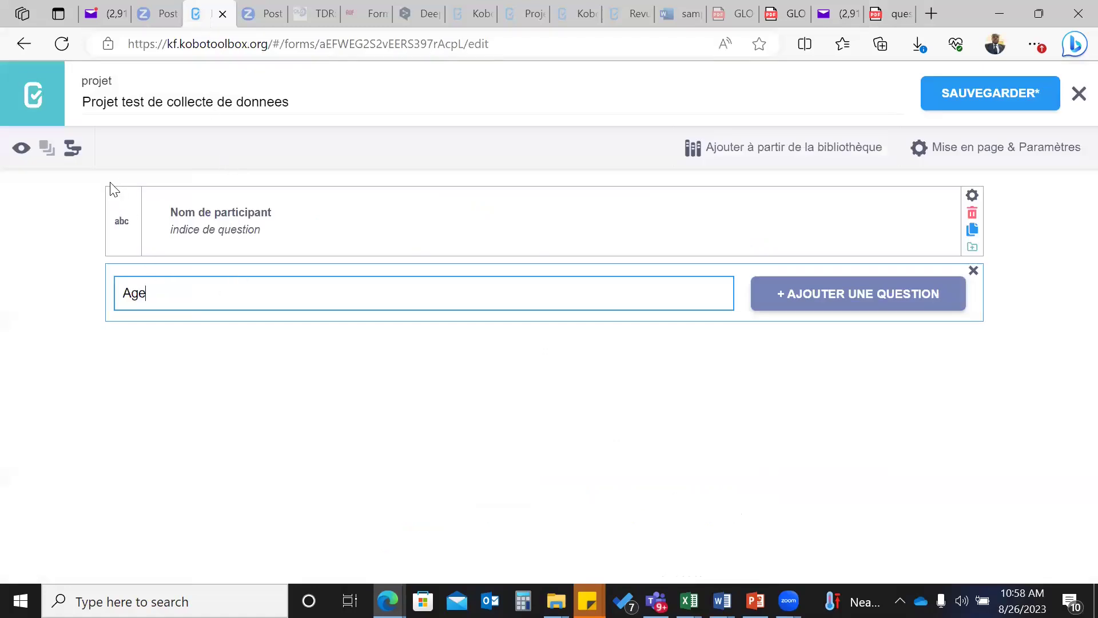
- Make Age a Chiffre (number) question and start a new question above Nom de participant
click(812, 295)
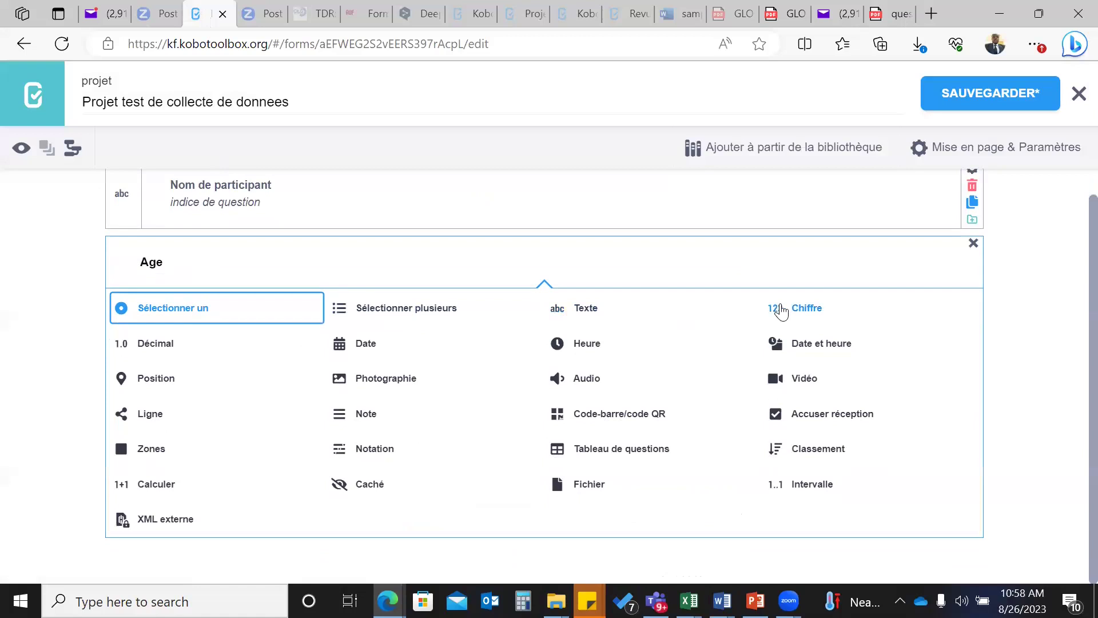
click(776, 310)
mouse_move(92, 192)
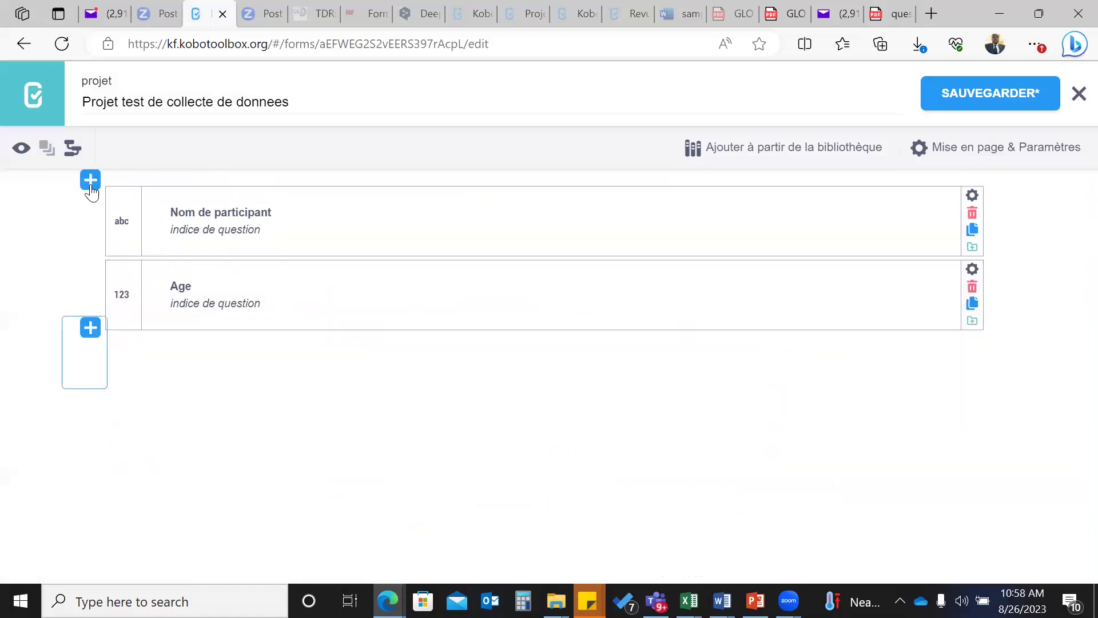
click(91, 187)
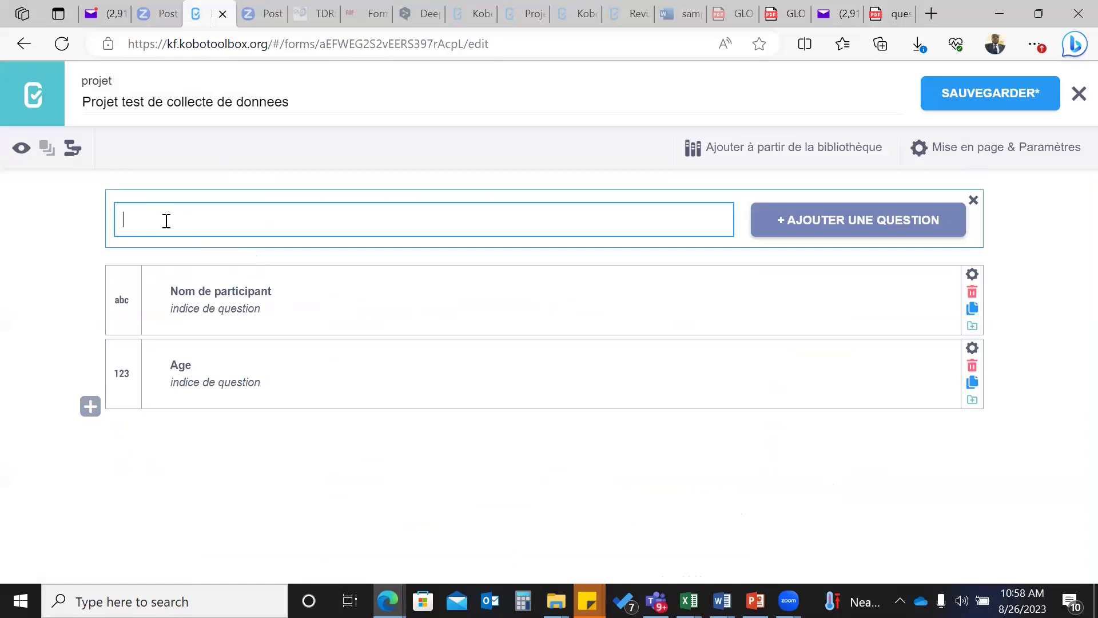
- Paste the copied introduction text and add it as a Note at the top
key(ctrl+v)
click(824, 221)
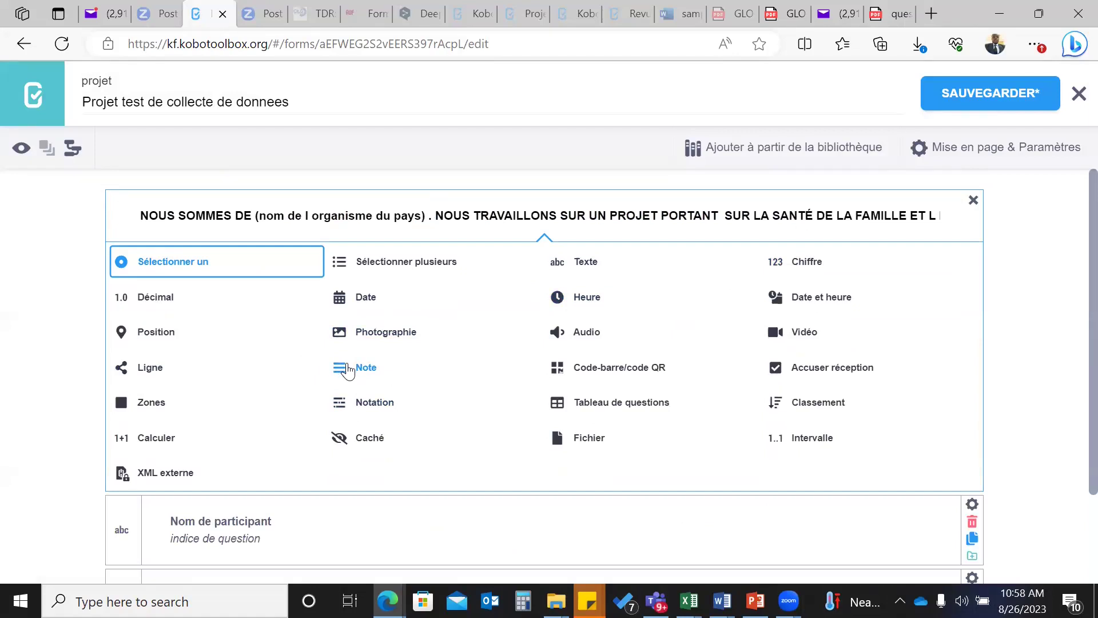
click(348, 371)
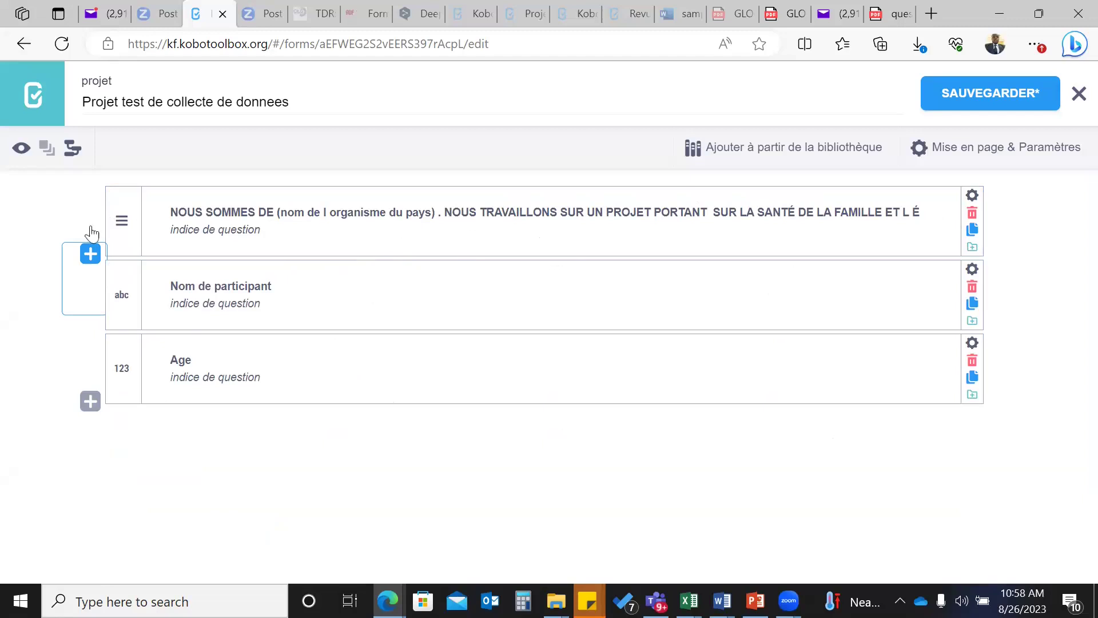
- Type 'Consentez vous a participer a l'enquete' below the note, correcting the typo
click(88, 252)
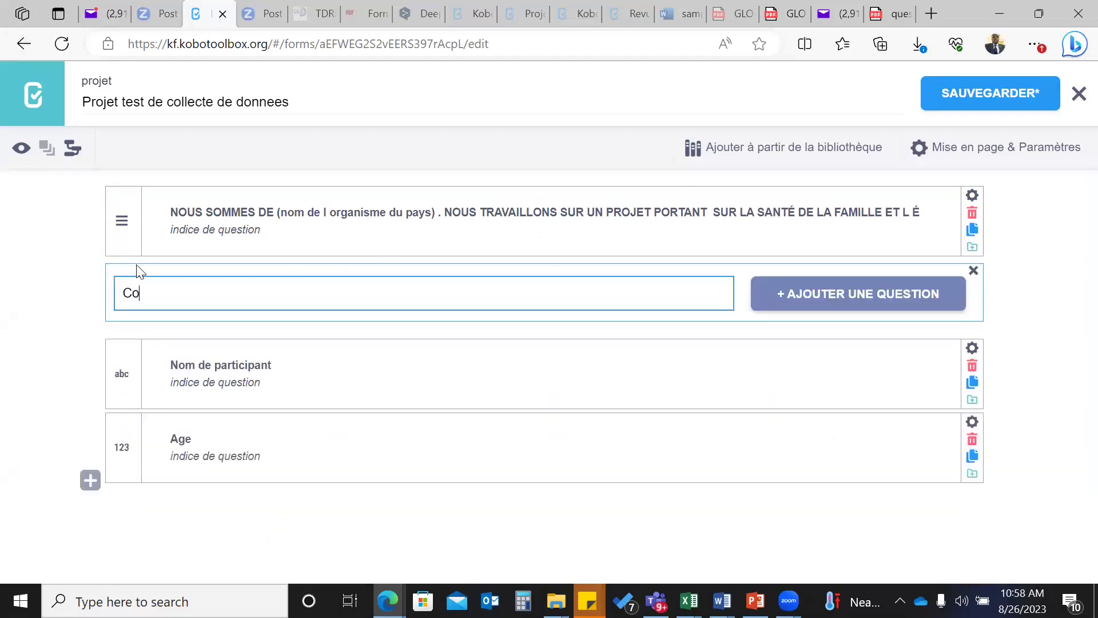
text(Consenrtez vous a participer a l'en)
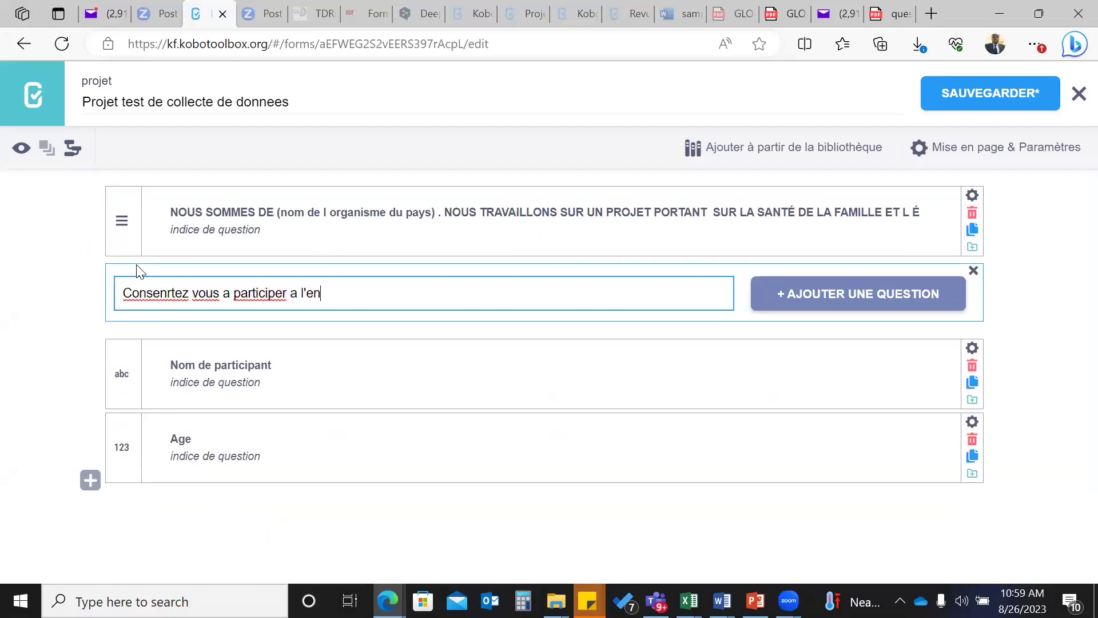
text(quete)
drag(169, 293, 172, 292)
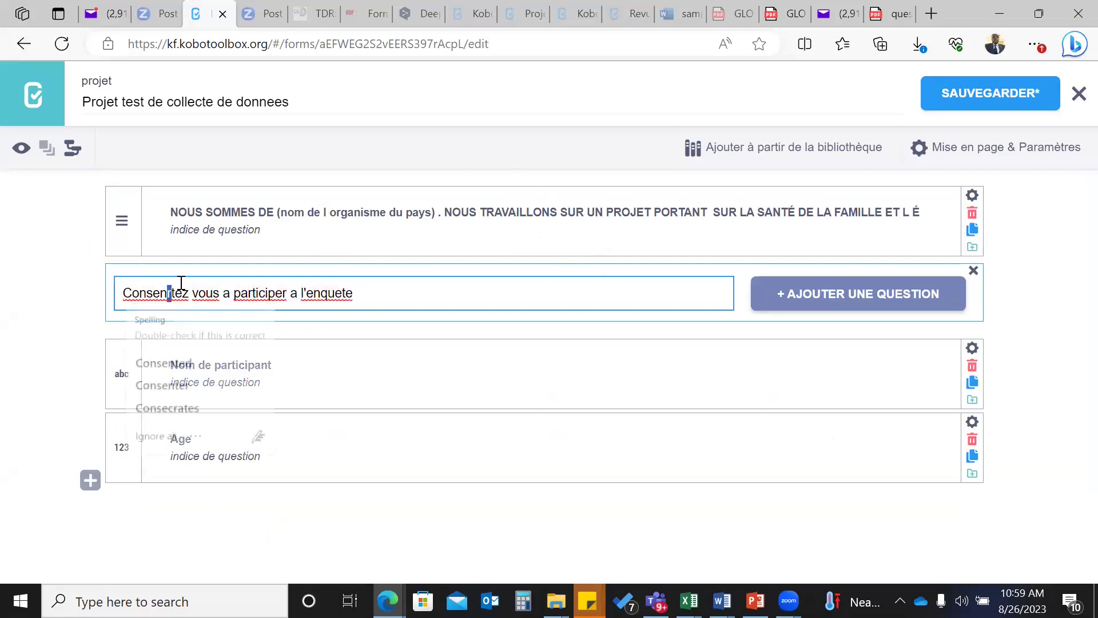
key(BackSpace)
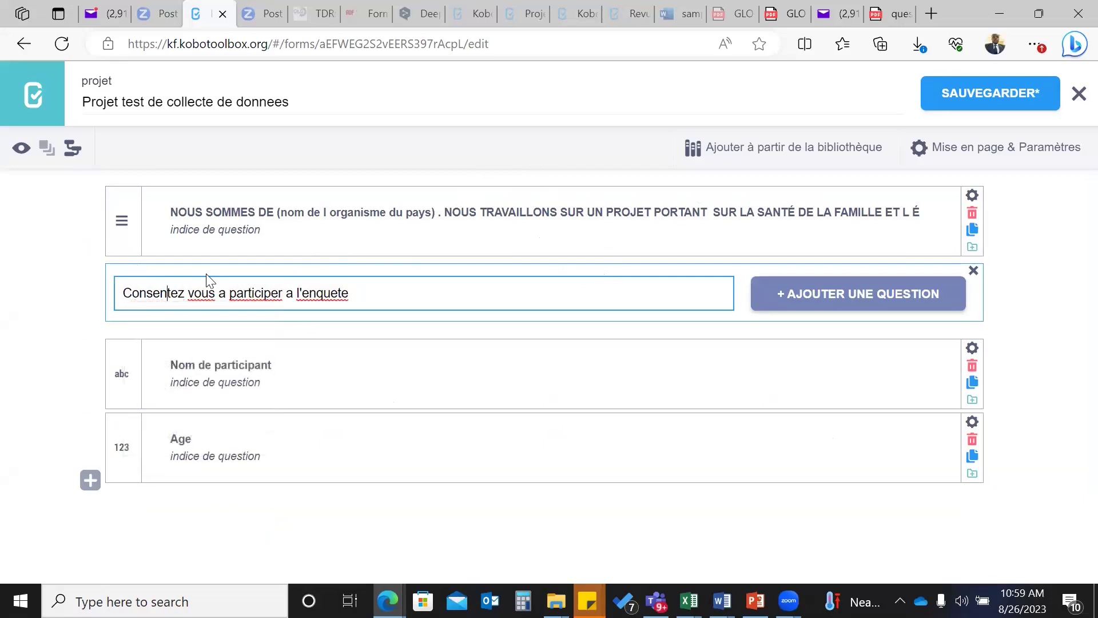
- Add it as a Sélectionner un question with answer choices OUI and NON
click(822, 297)
scroll(481, 229, down, 1)
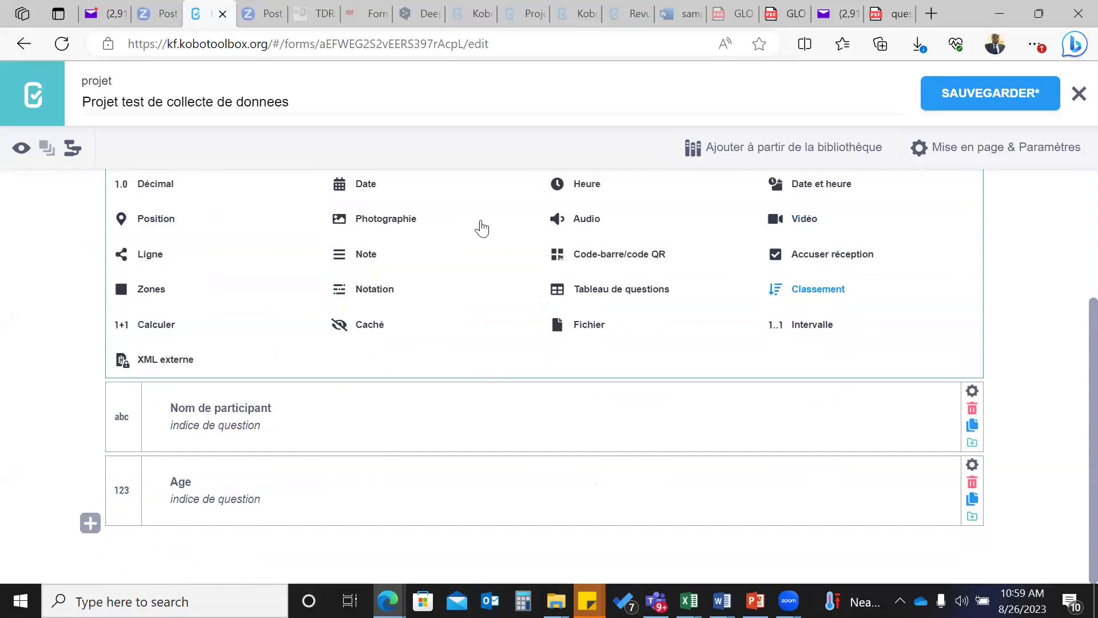
scroll(525, 357, up, 3)
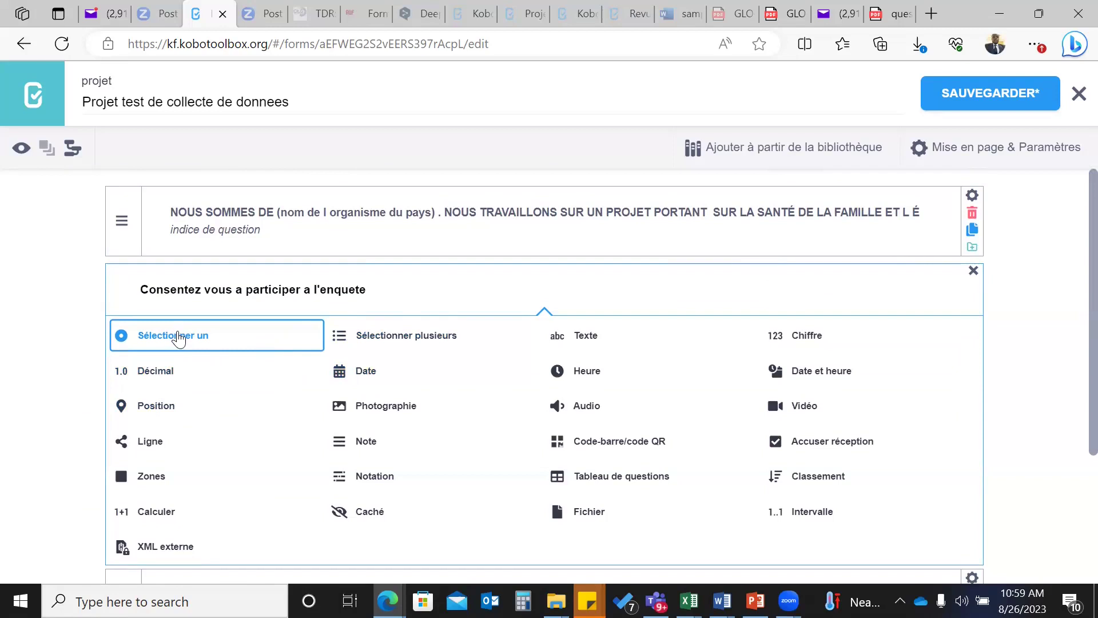
click(178, 333)
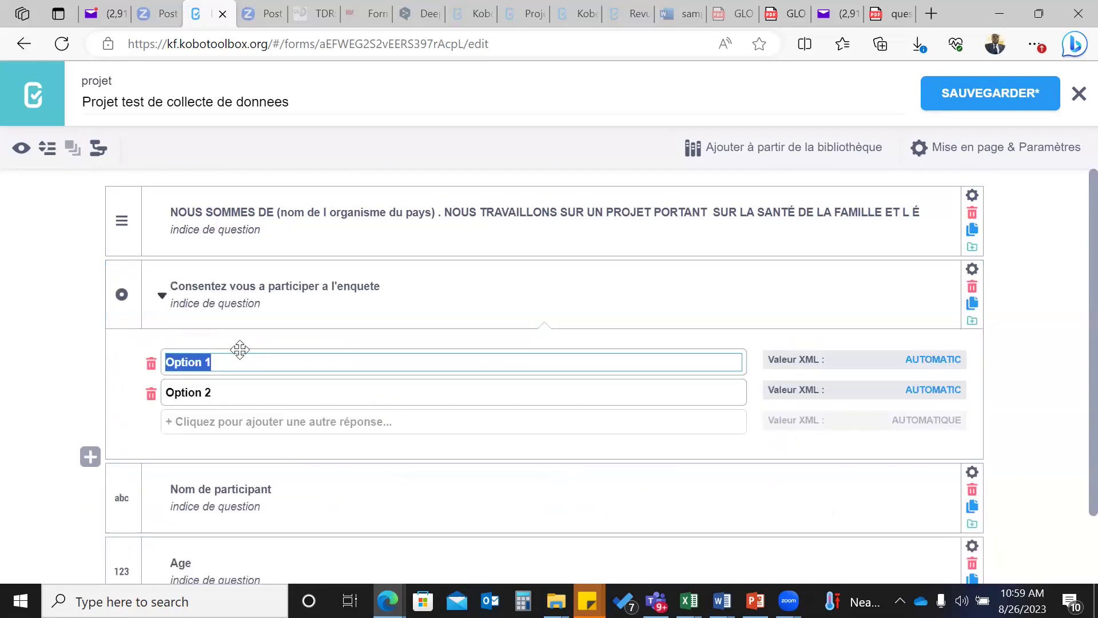
text(OUI)
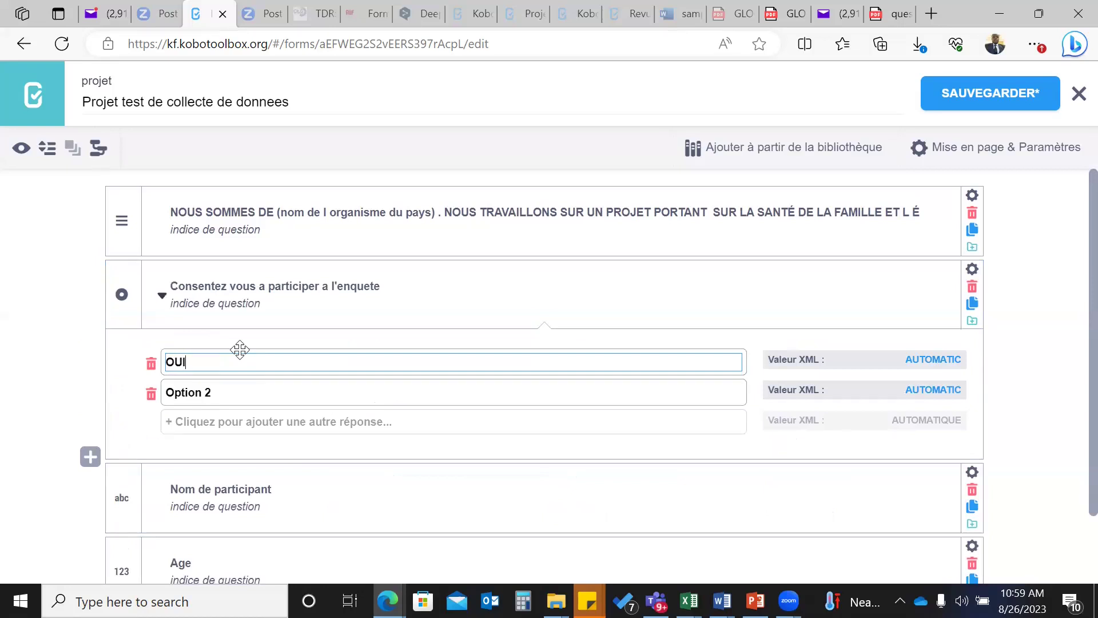
drag(224, 392, 172, 382)
text(NON)
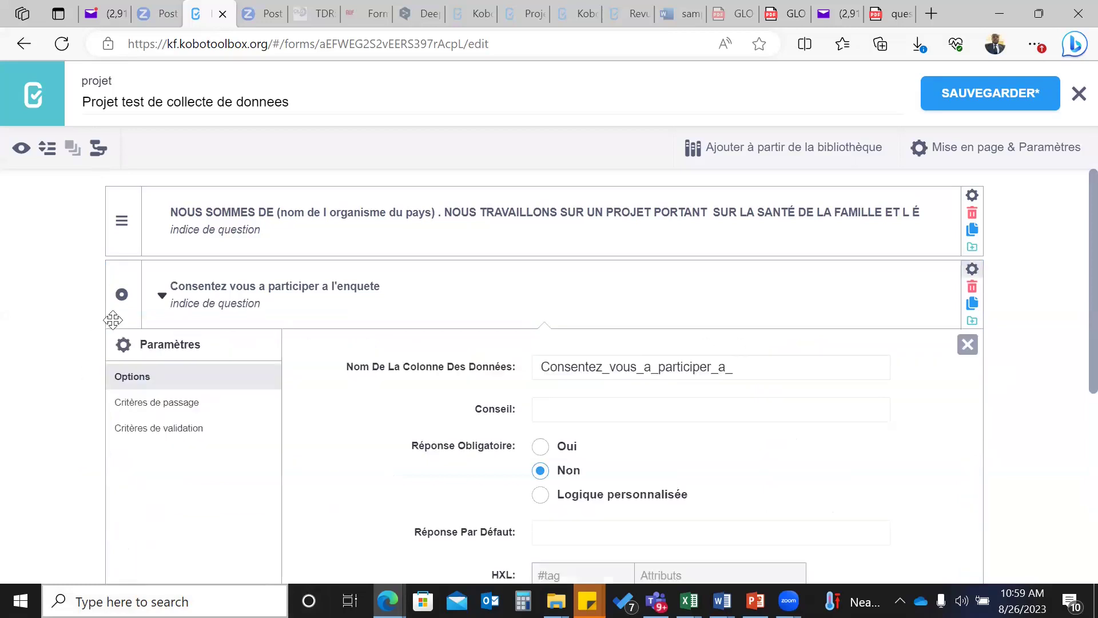
- Expand and collapse the consent question's OUI/NON choices, then return to the questionnaire PDF
click(162, 296)
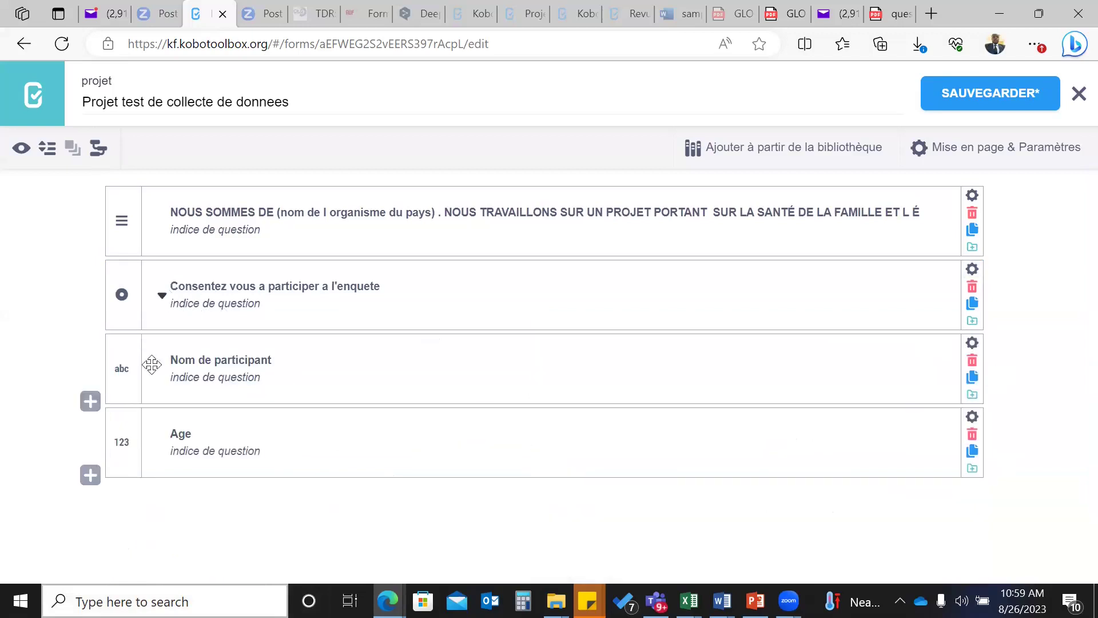
click(163, 297)
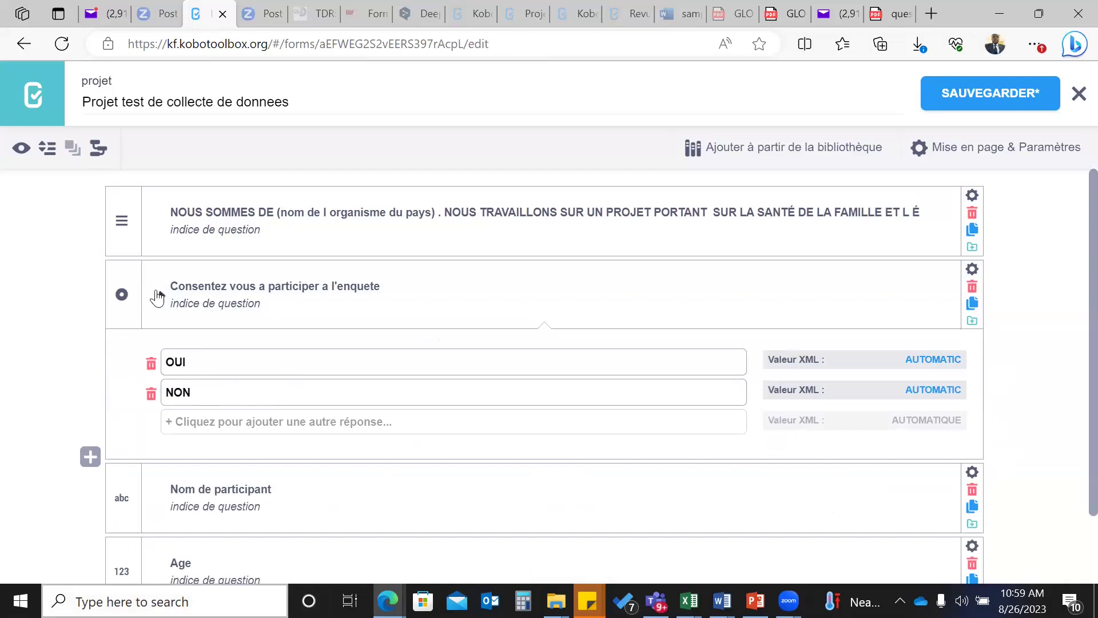
click(161, 297)
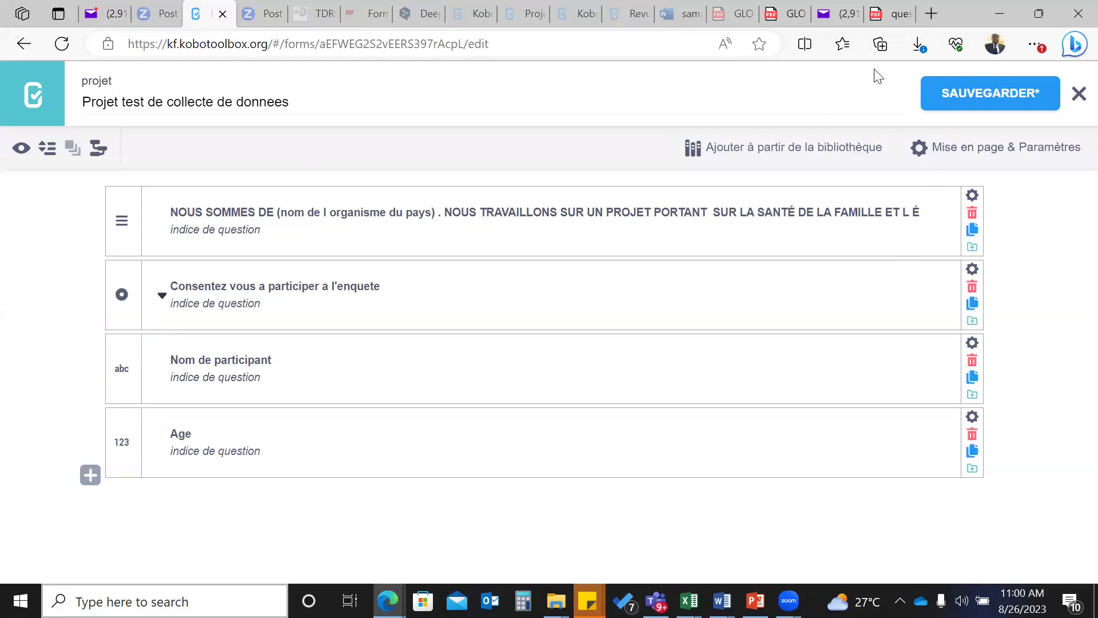
click(896, 14)
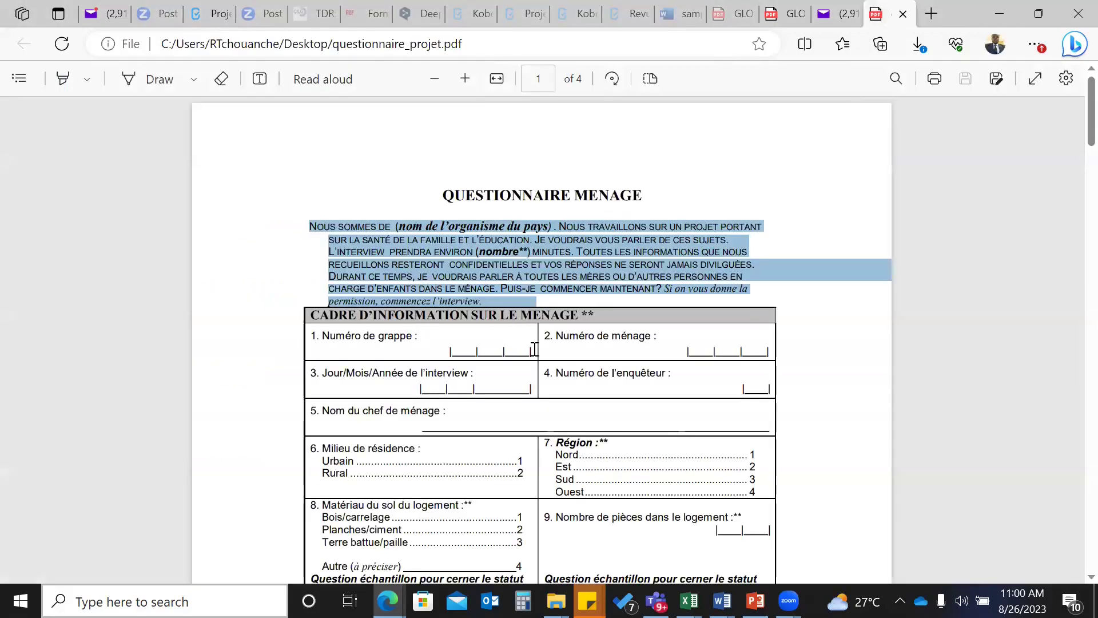
- Scroll the PDF to the household information table, then return to the KoboToolbox form
scroll(603, 381, down, 1)
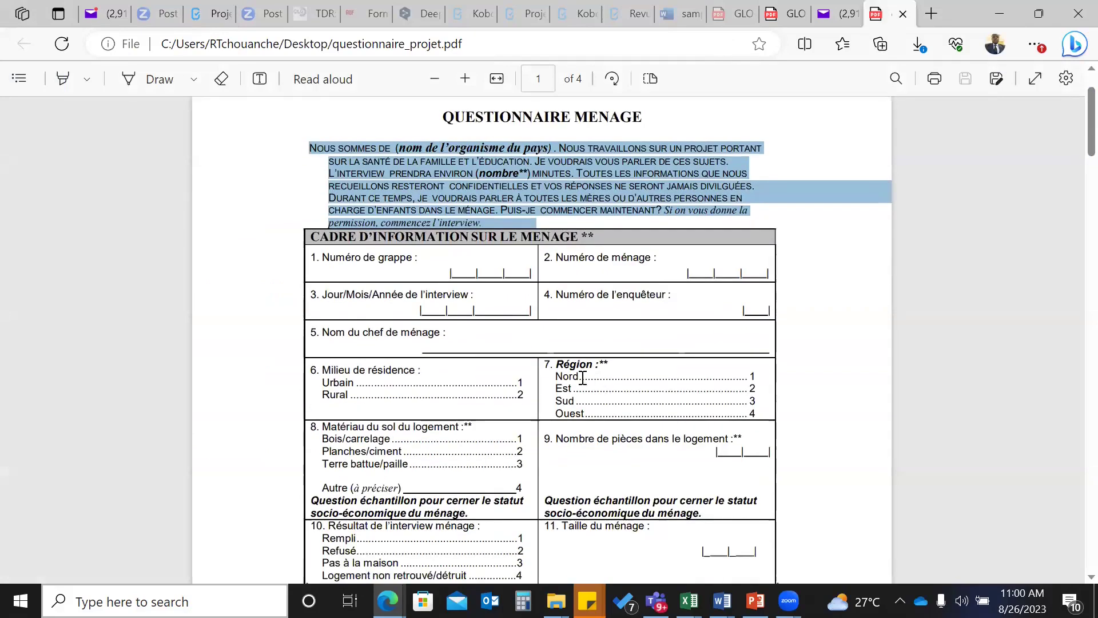
scroll(597, 355, down, 1)
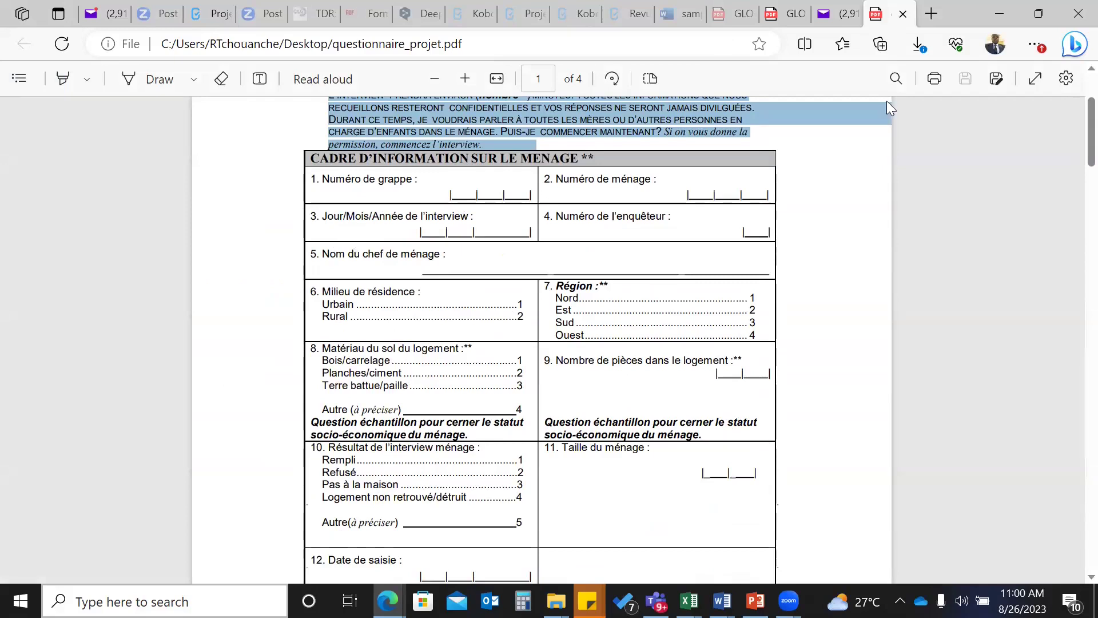
click(211, 16)
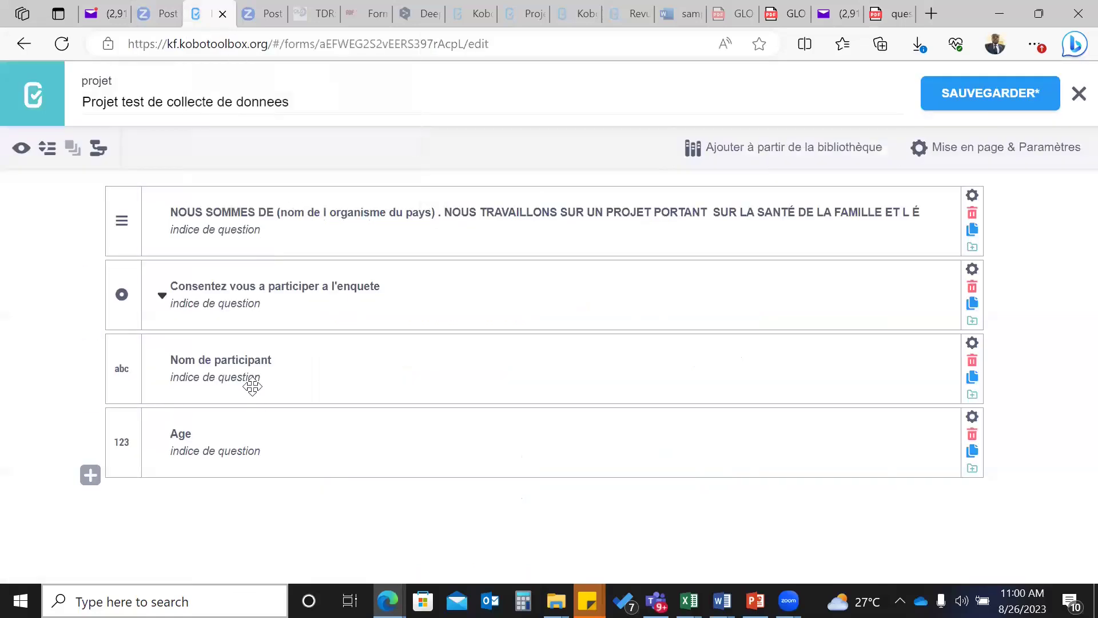
- Add a Date et heure question after Age labelled 'Date et heure de la collecte'
click(91, 475)
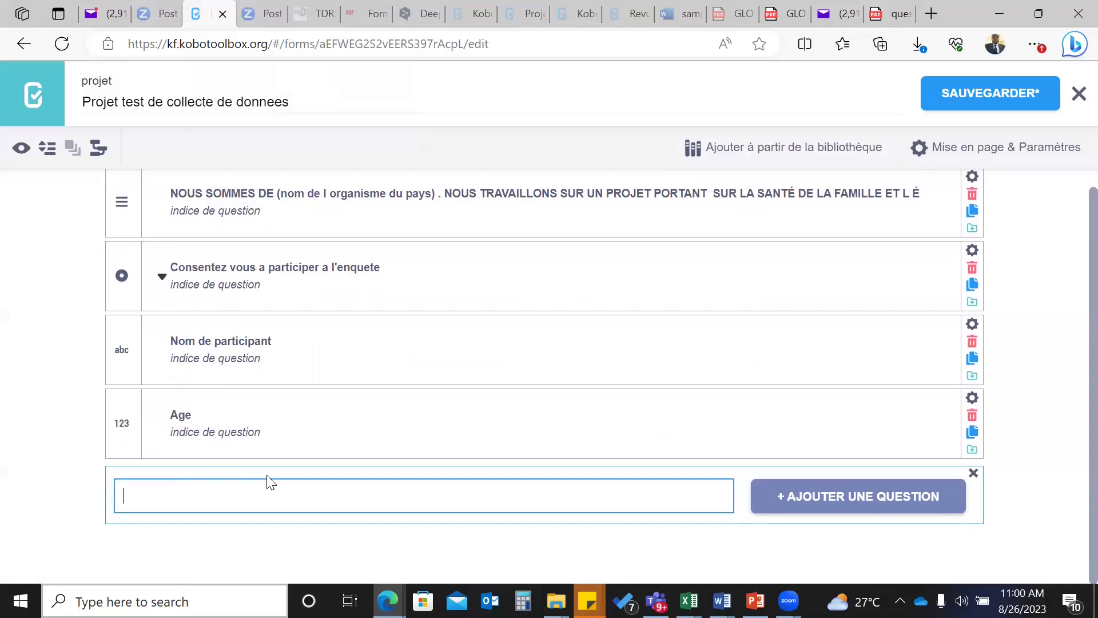
text(Date de la collecte)
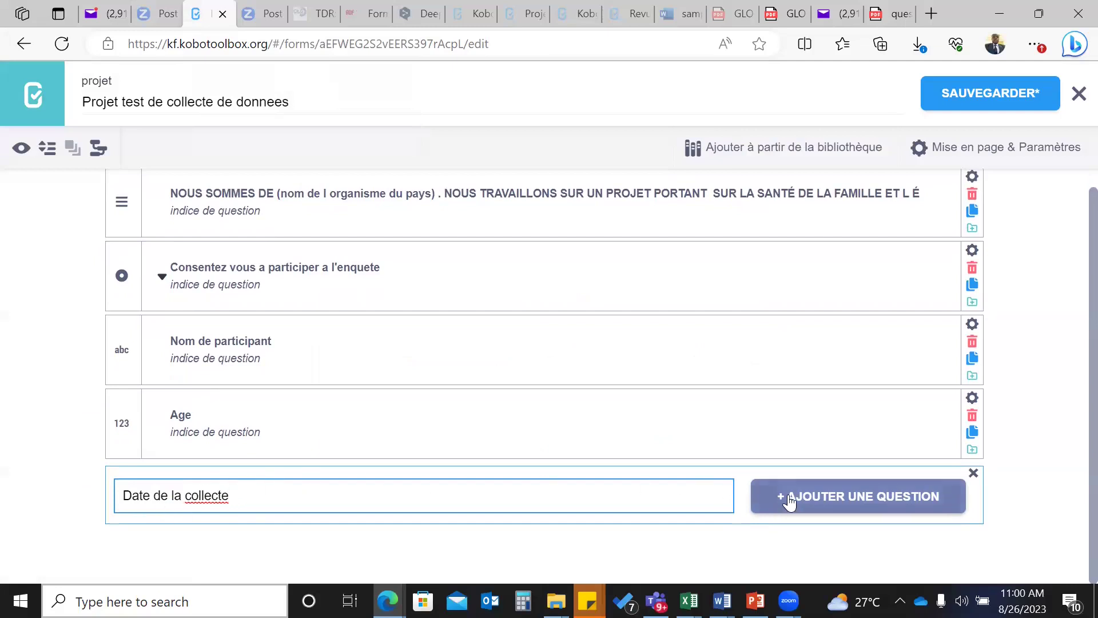
click(829, 498)
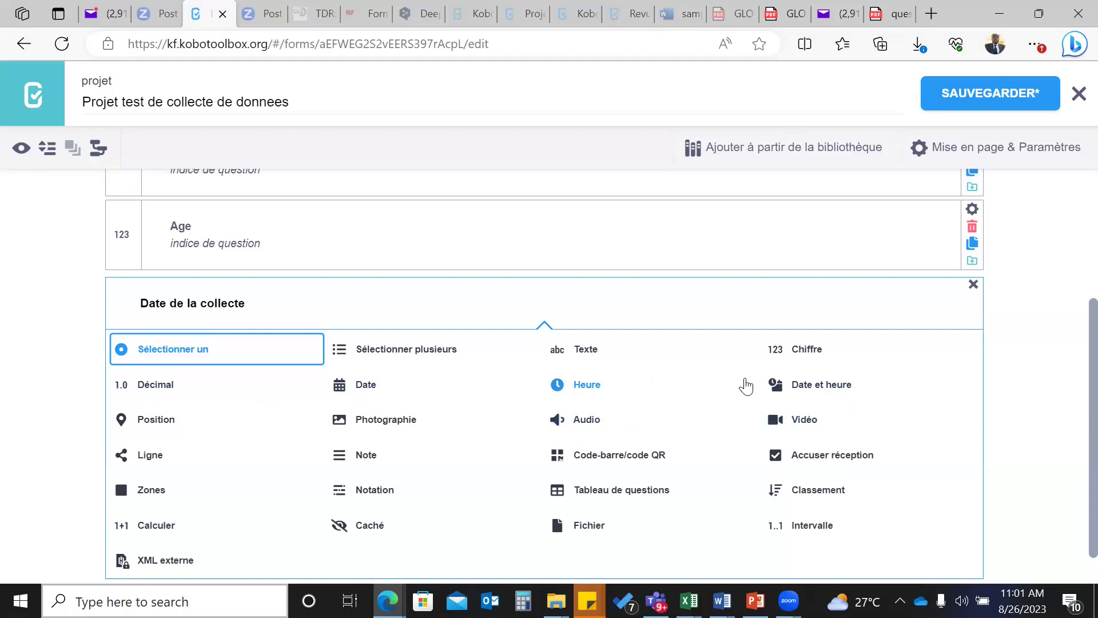
click(809, 384)
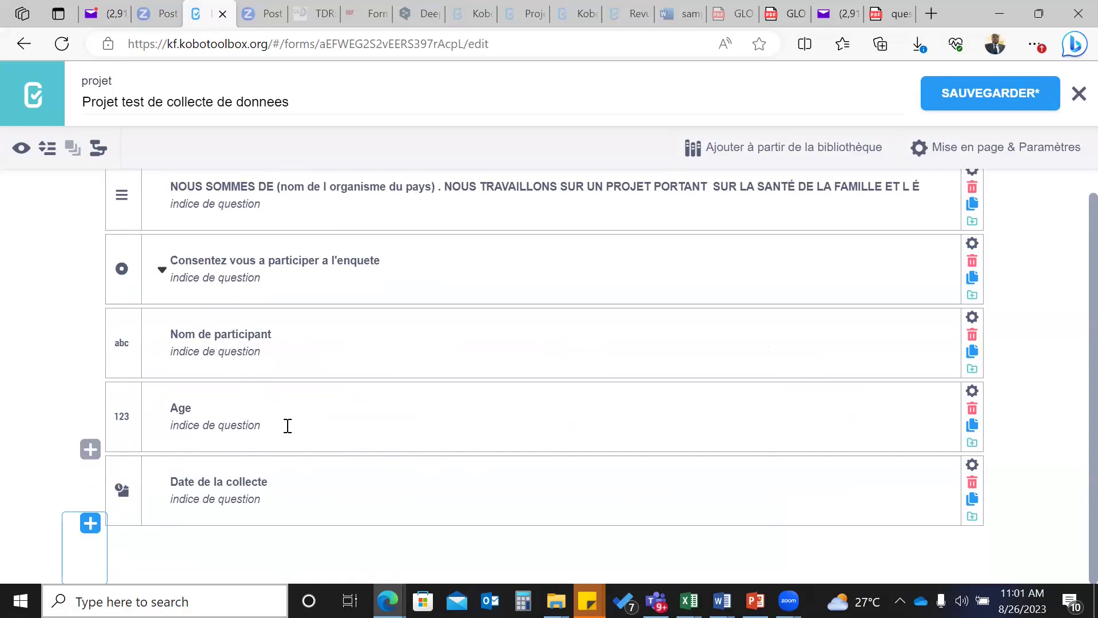
click(197, 484)
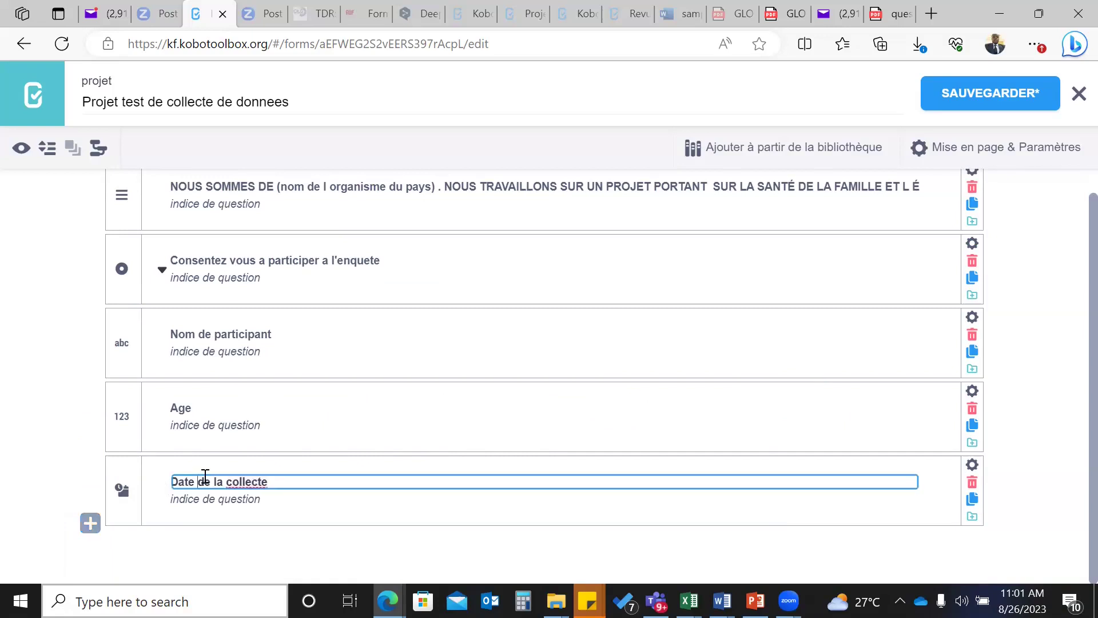
text(et )
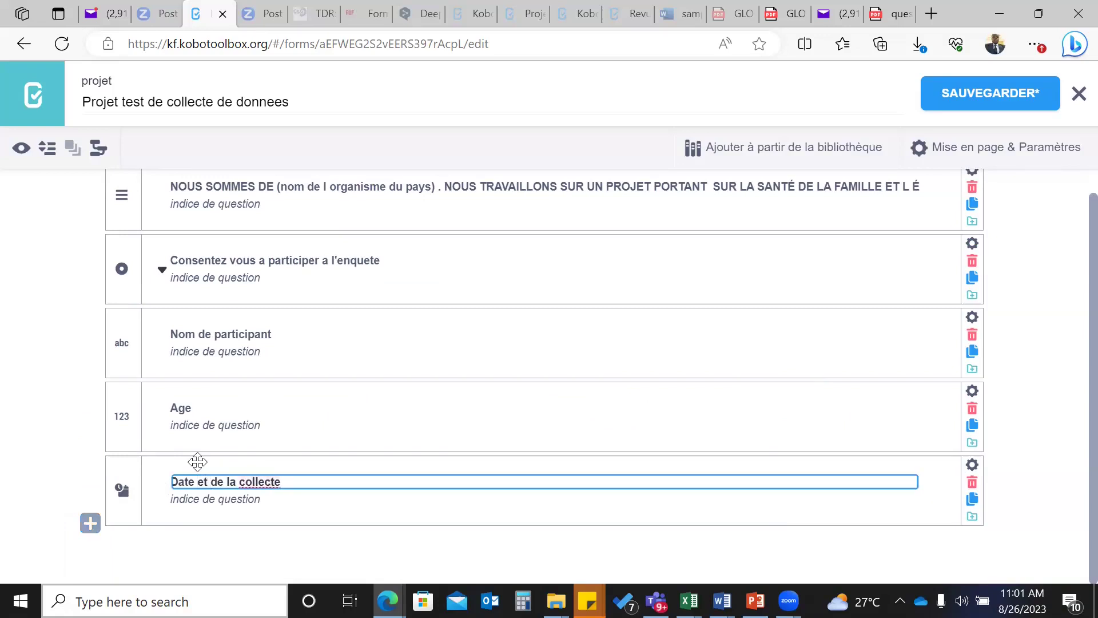
text(heure)
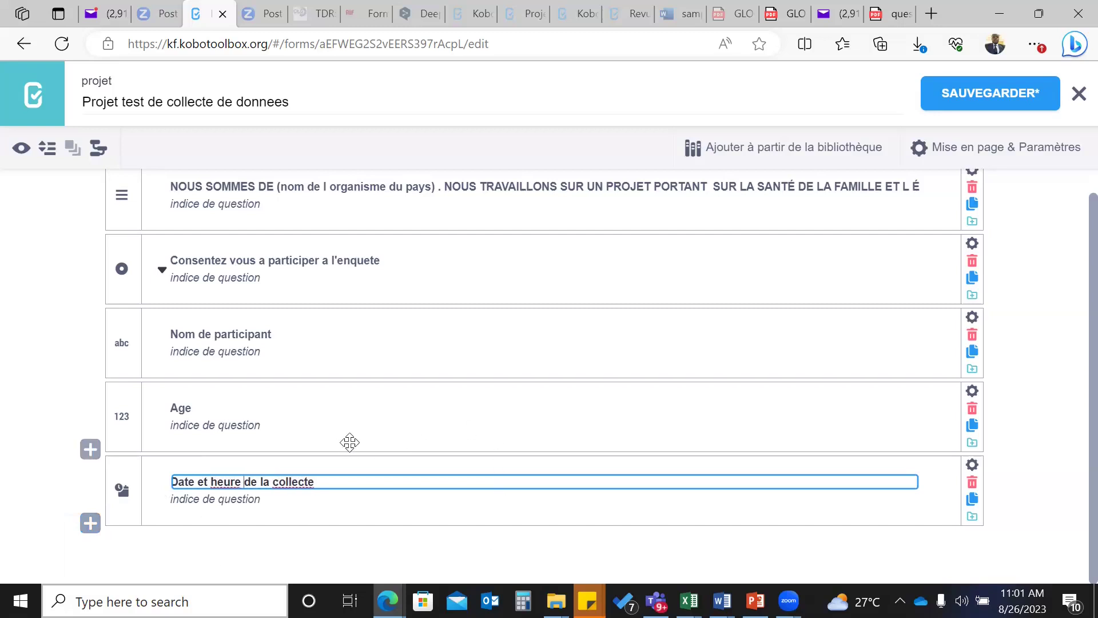
- Add a new question labelled 'Sexe' and make it single-choice (Sélectionner un)
click(90, 523)
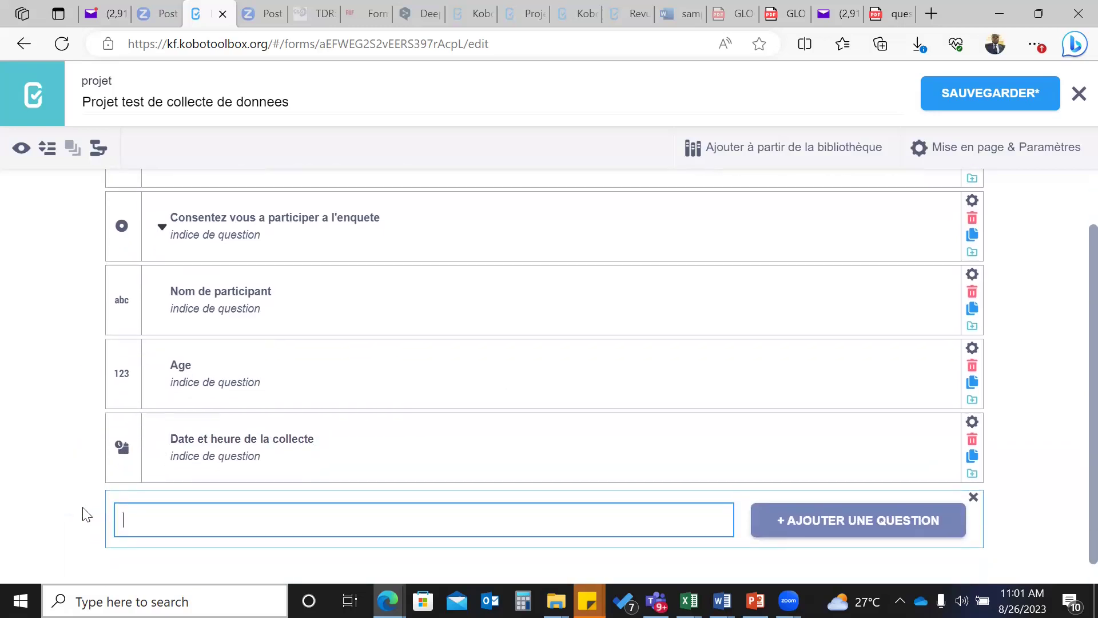
text(Sexe)
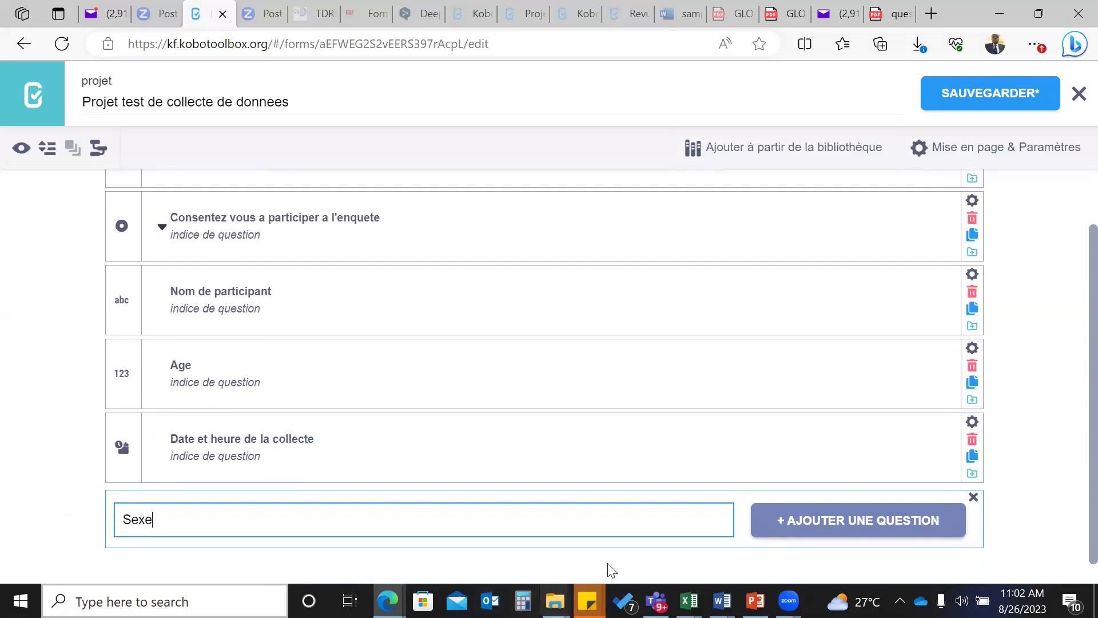
click(809, 520)
scroll(689, 461, down, 1)
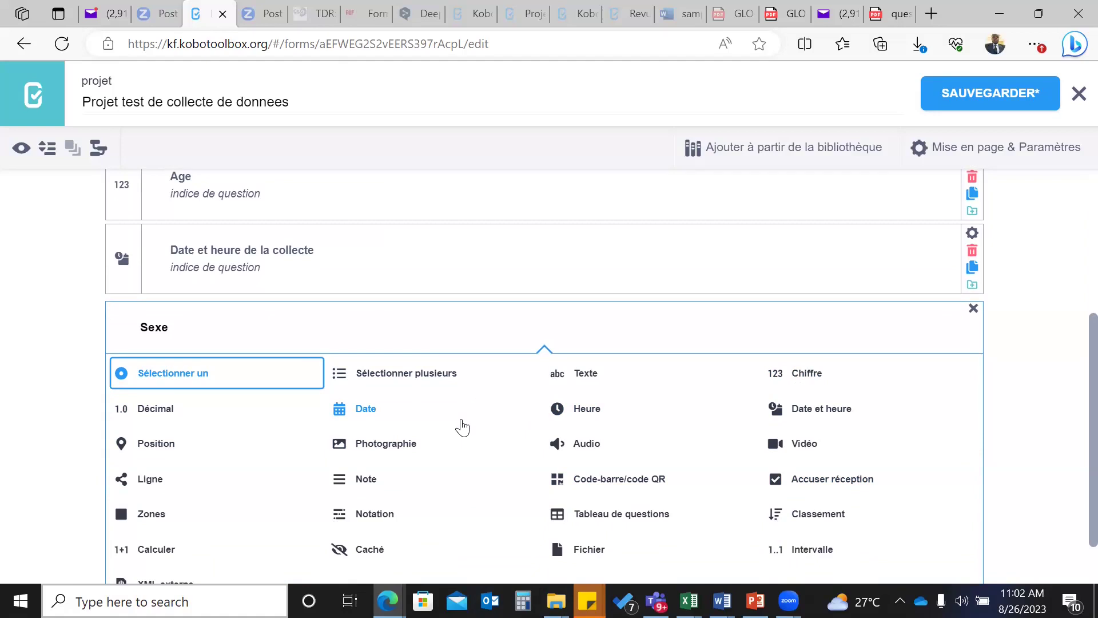
click(169, 374)
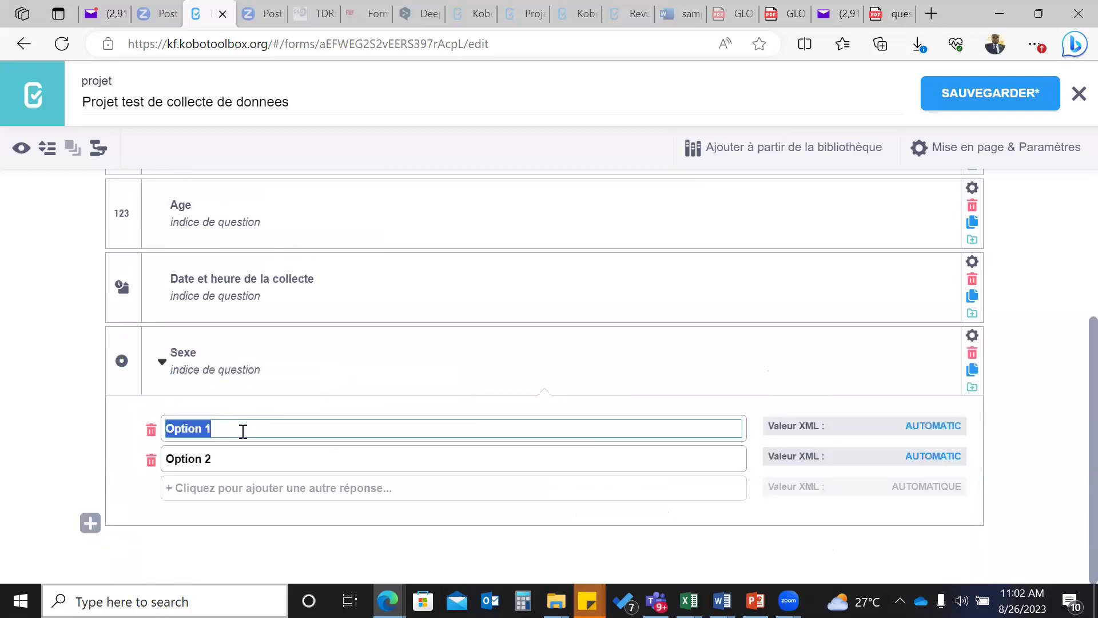
- Enter the Sexe answer choices Homme, Femme and Autres
text(M)
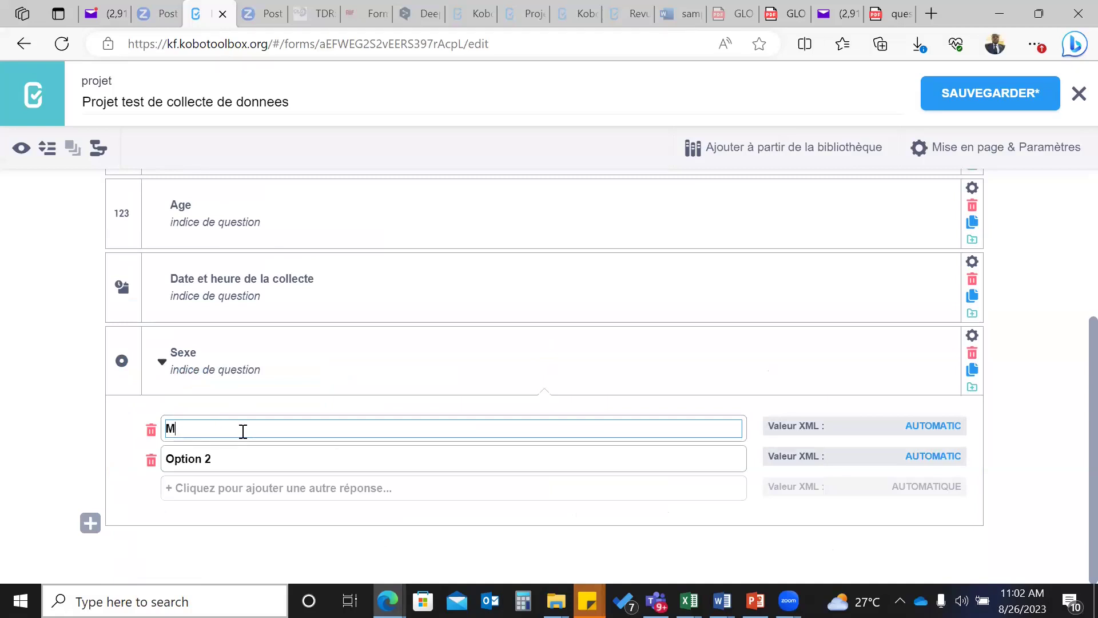
key(BackSpace)
text(Homme)
scroll(243, 431, up, 1)
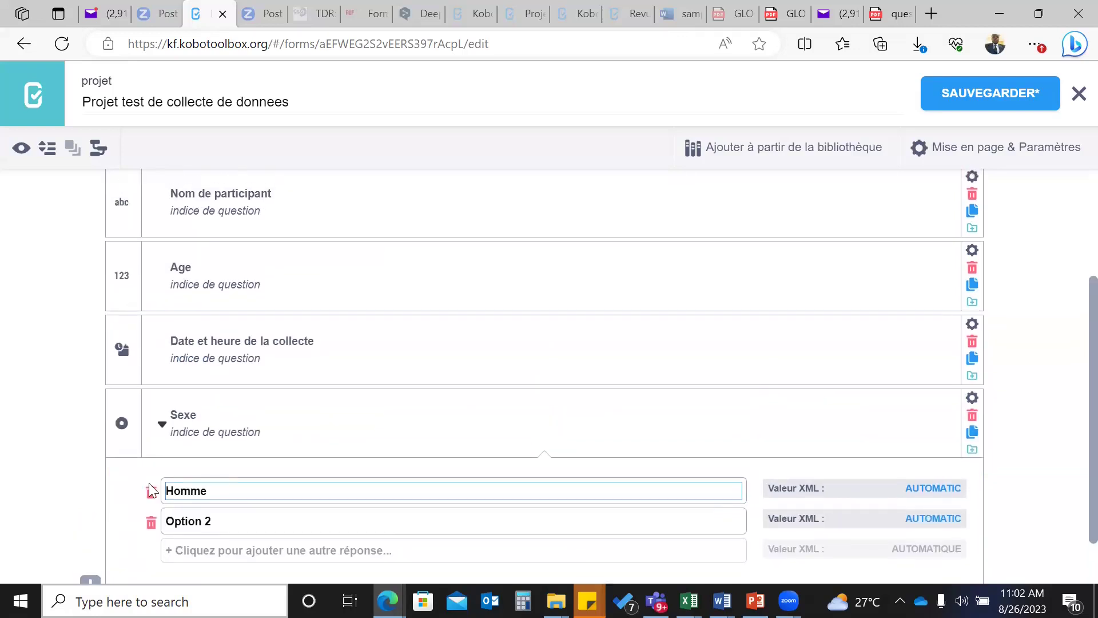
click(209, 521)
text(Femme)
scroll(380, 508, up, 1)
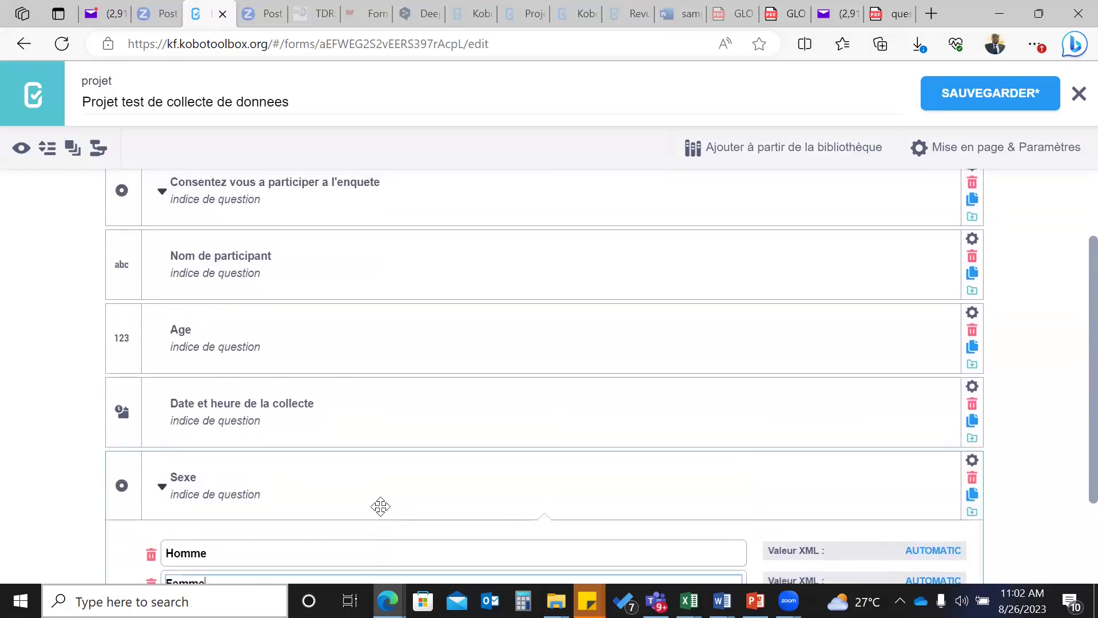
scroll(332, 492, down, 2)
click(247, 491)
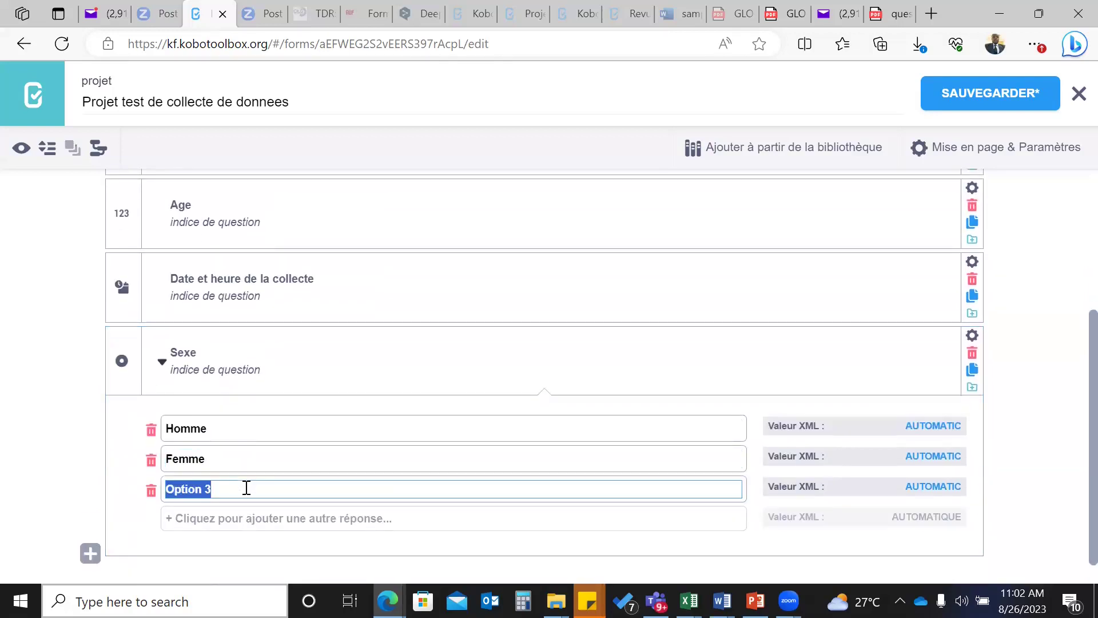
text(O)
key(BackSpace)
text(Autres)
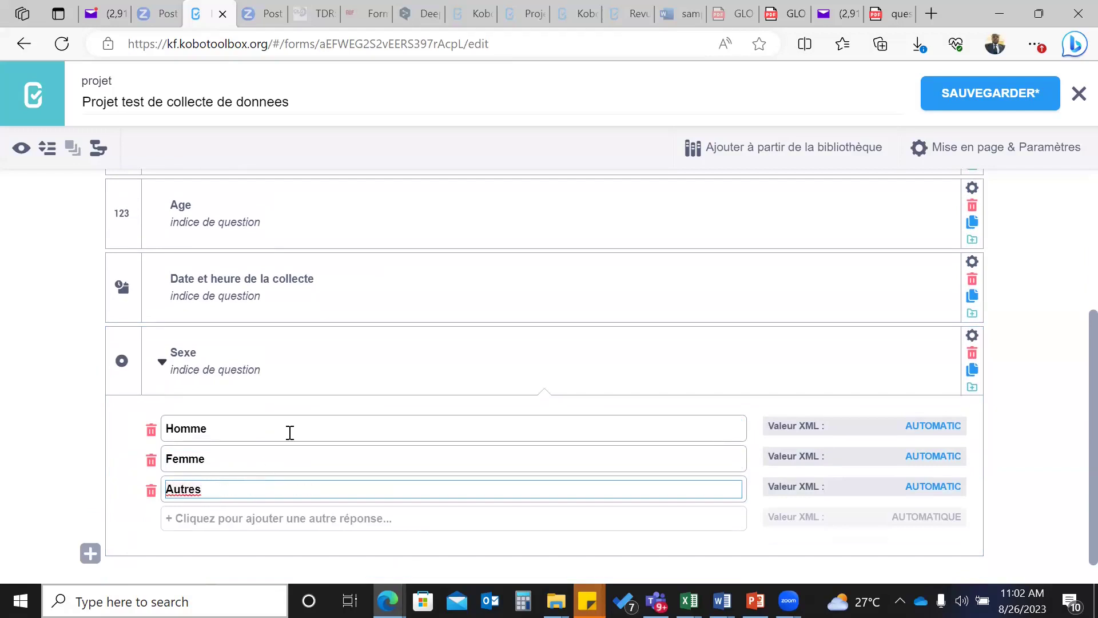
scroll(290, 433, down, 1)
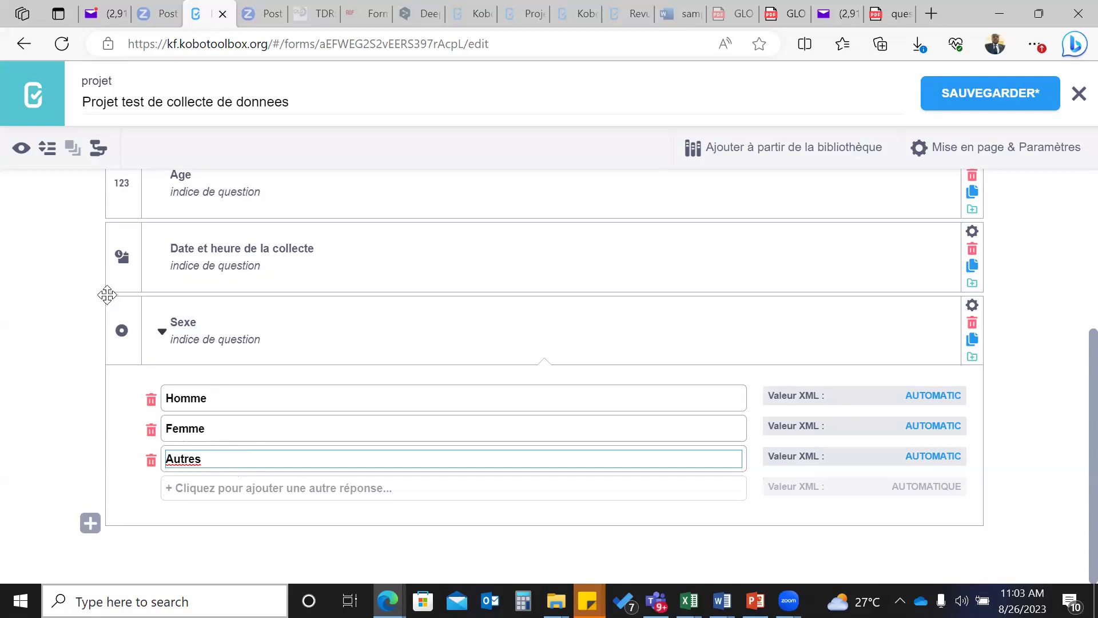
- Create a new question labelled 'Ethnie' directly below the Sexe question
click(90, 524)
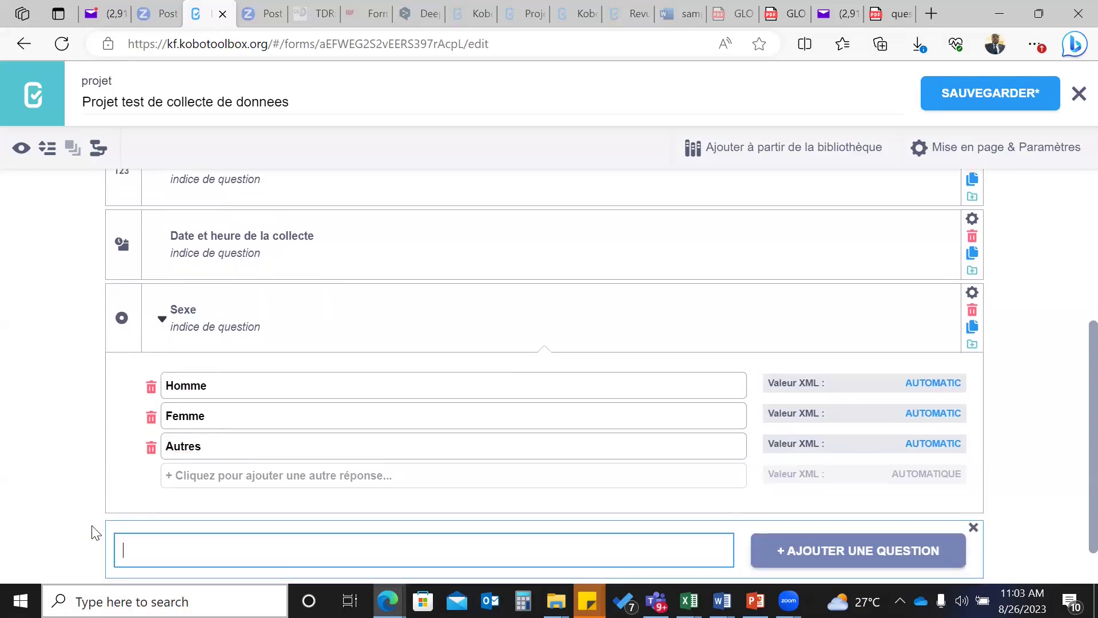
scroll(339, 291, up, 3)
scroll(339, 291, up, 2)
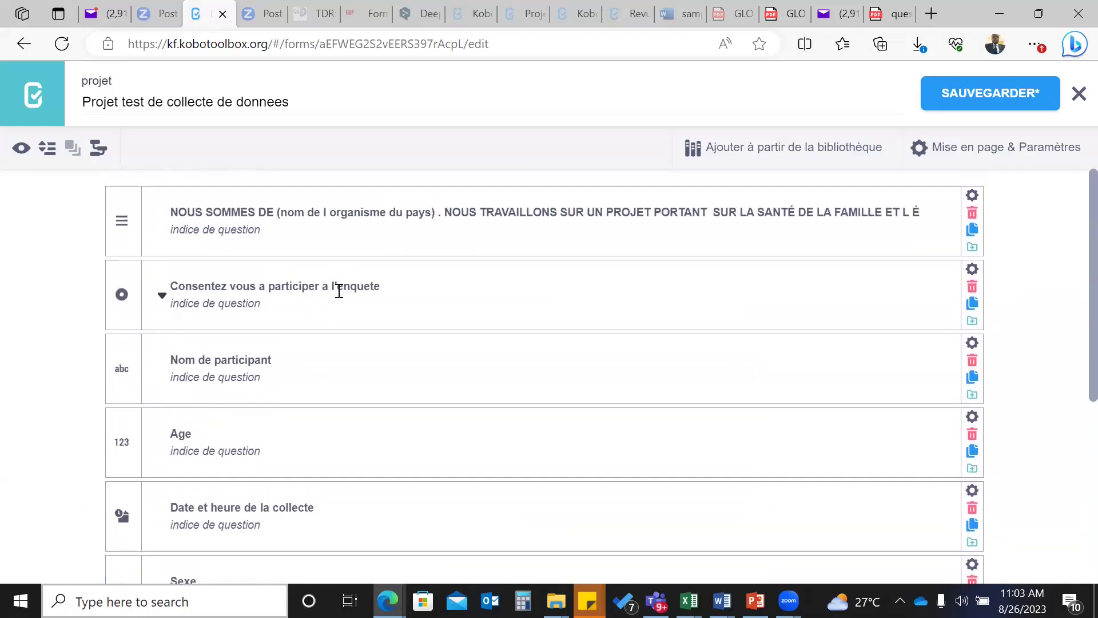
scroll(294, 315, down, 5)
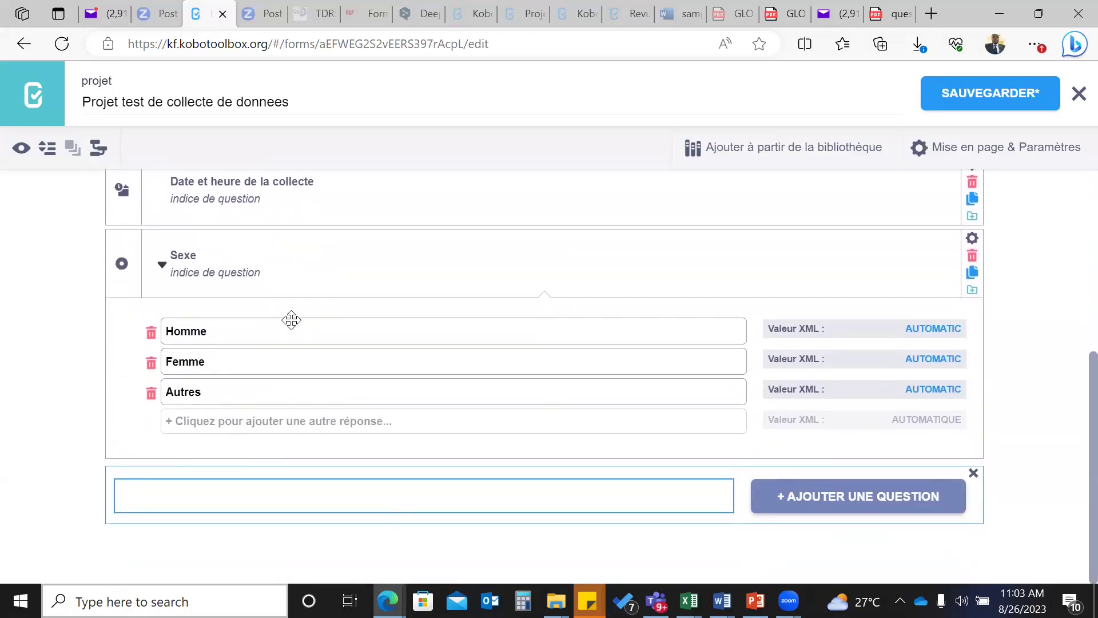
scroll(291, 320, up, 3)
scroll(291, 320, down, 3)
text(E)
text(thnie)
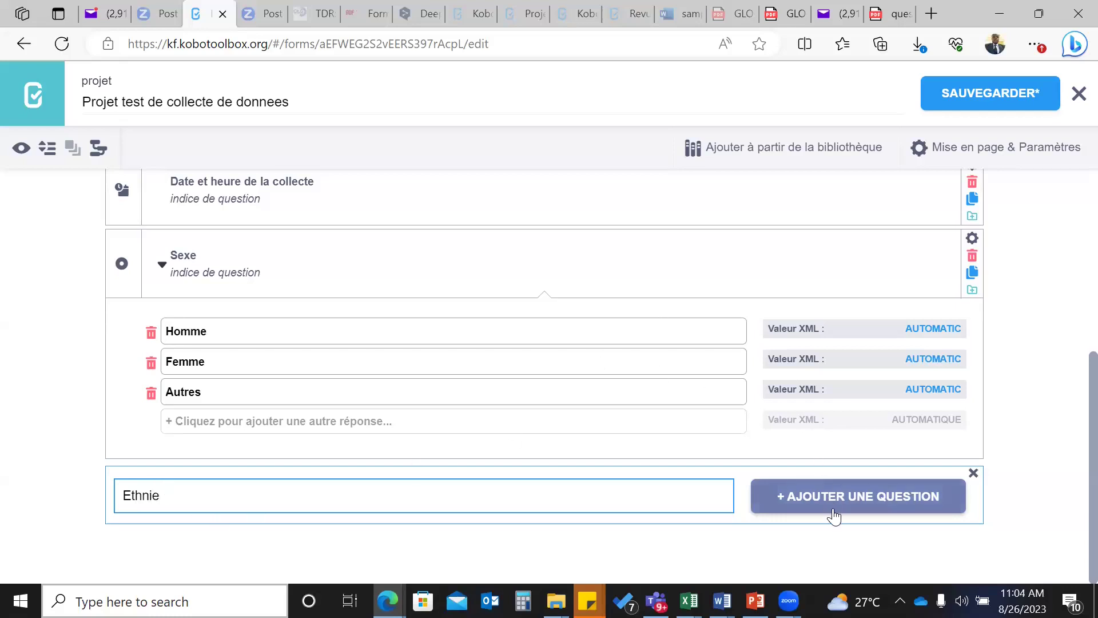
click(834, 515)
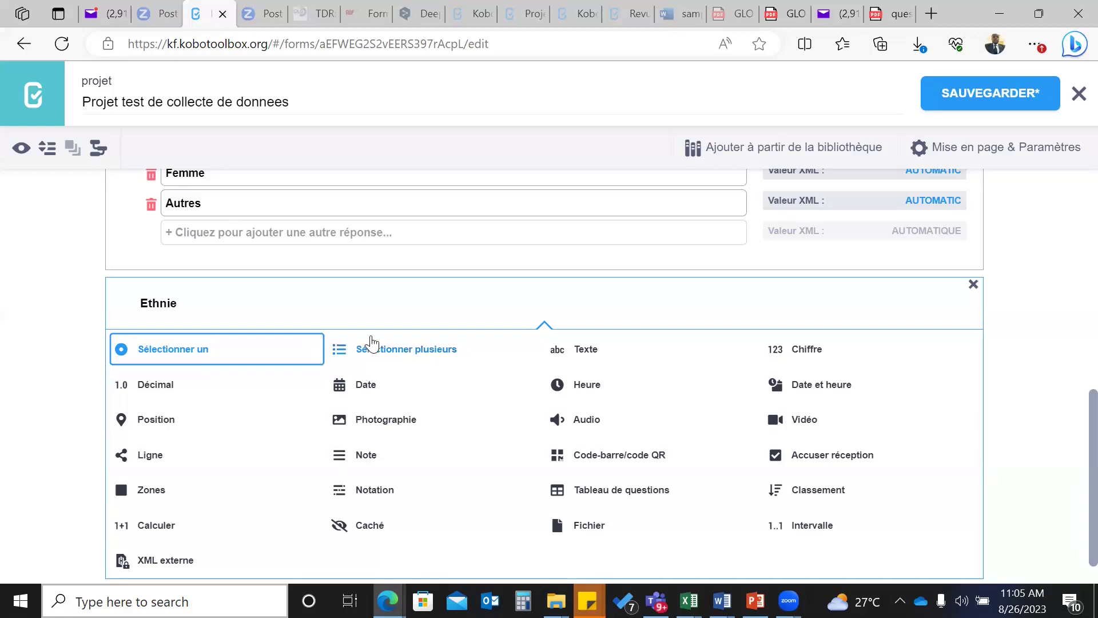
- Make Ethnie a single-choice question and extend its label to 'Ethnie / Nationalite'
click(360, 351)
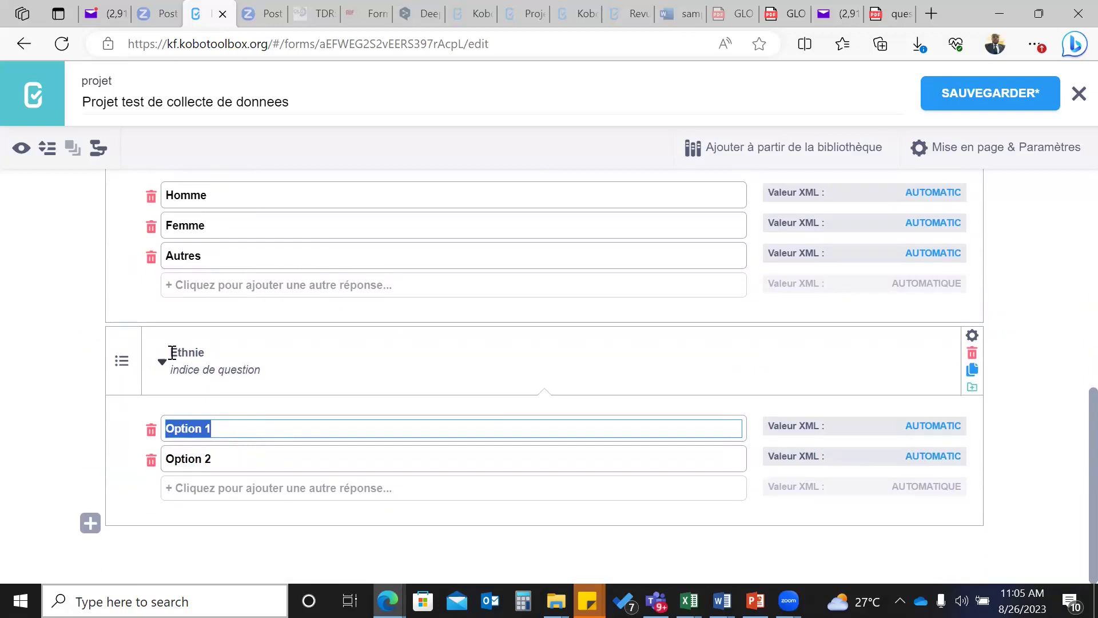
click(197, 355)
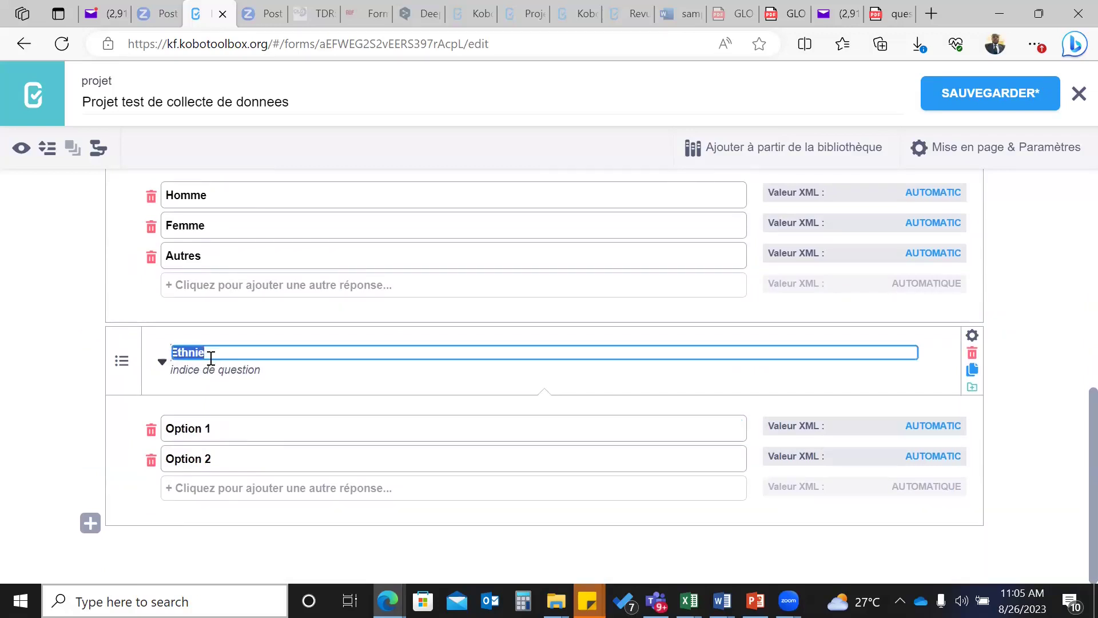
click(213, 350)
text(/ Nationalite)
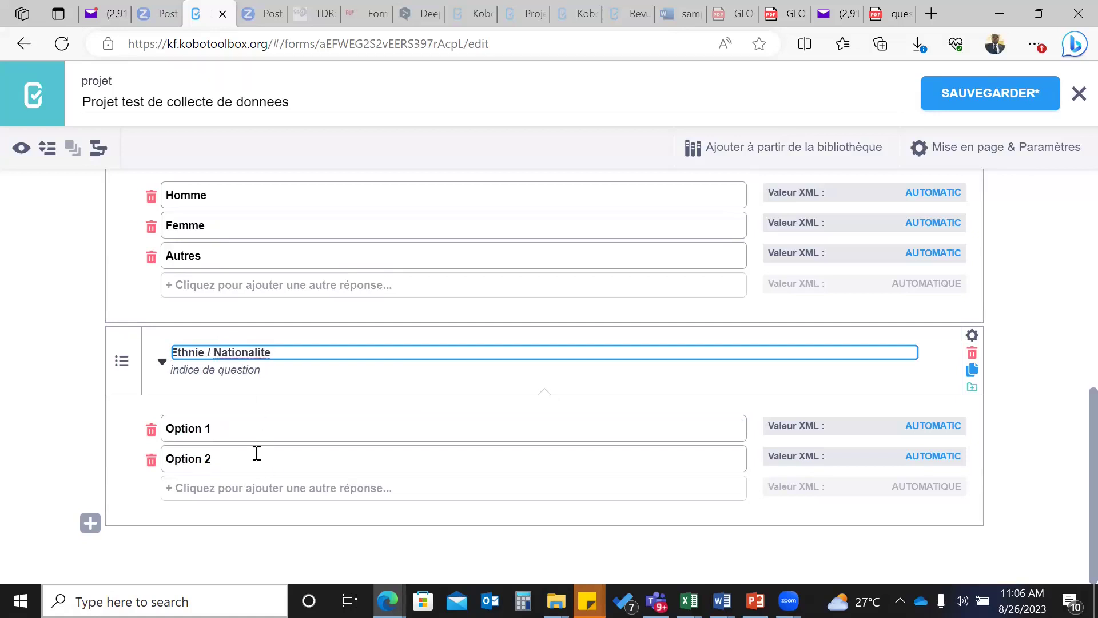
- Replace the first two options with Haussa and Bawole, and add bamileke
click(215, 428)
drag(216, 428, 156, 429)
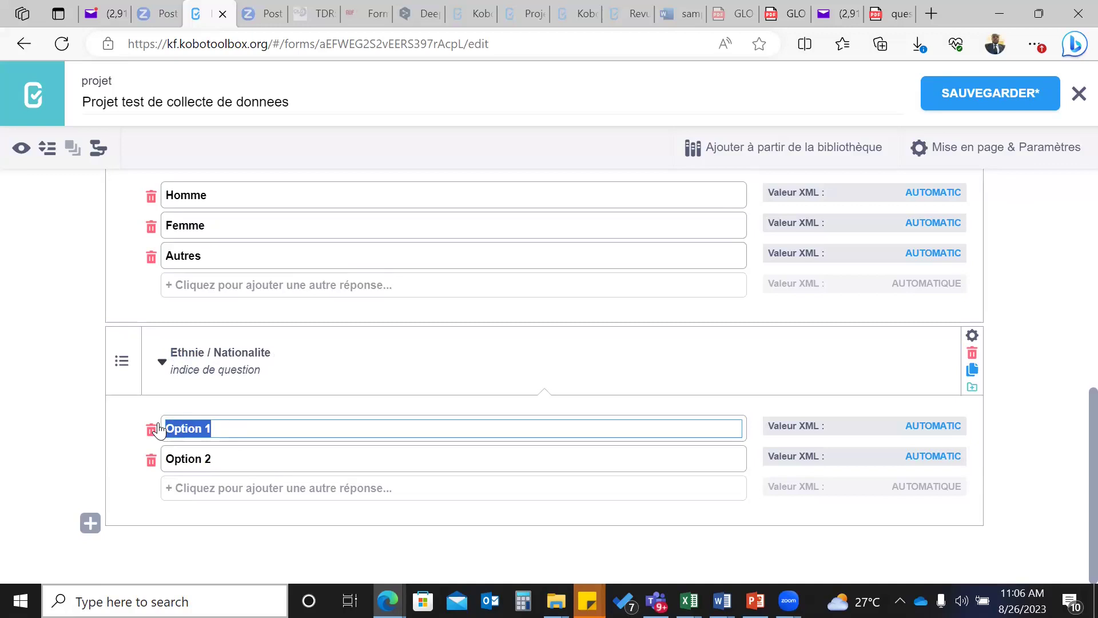
text(Haussa)
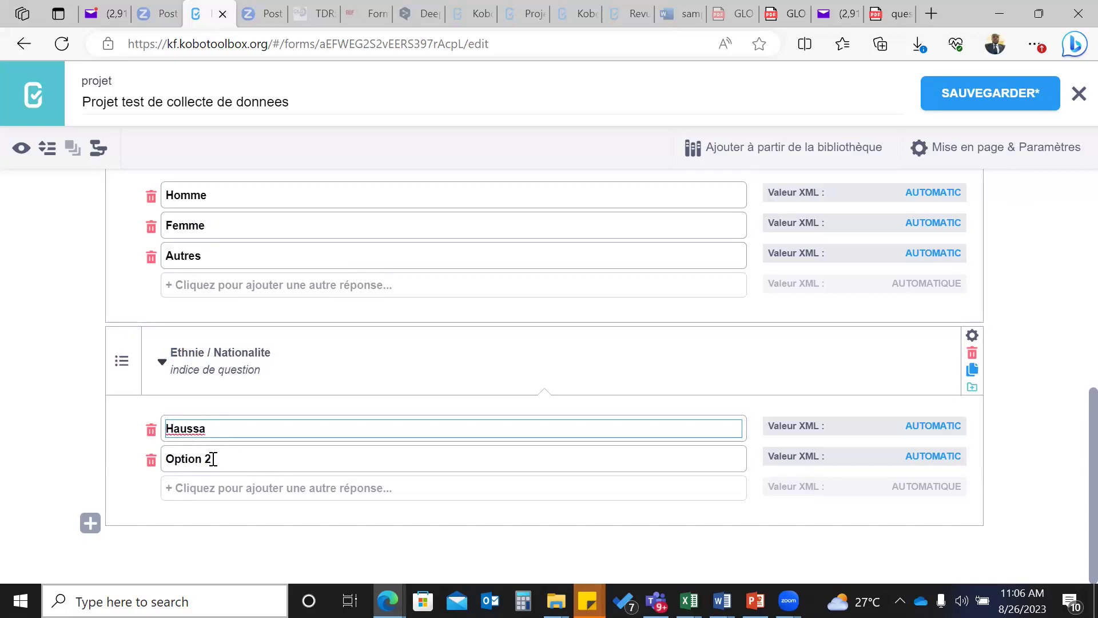
drag(212, 458, 169, 459)
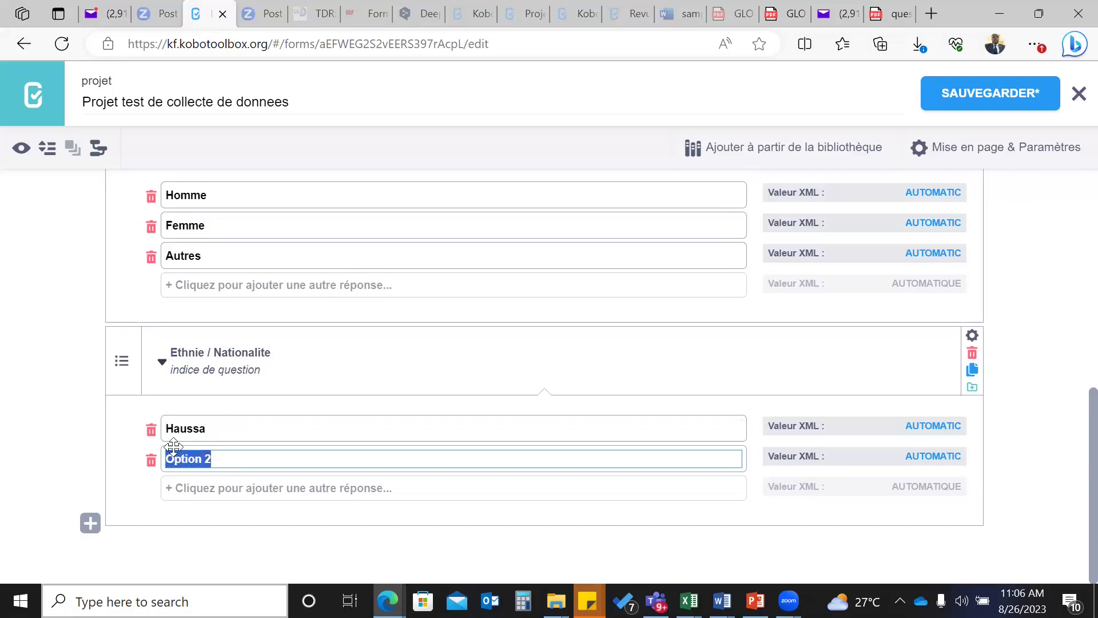
text(Bawole)
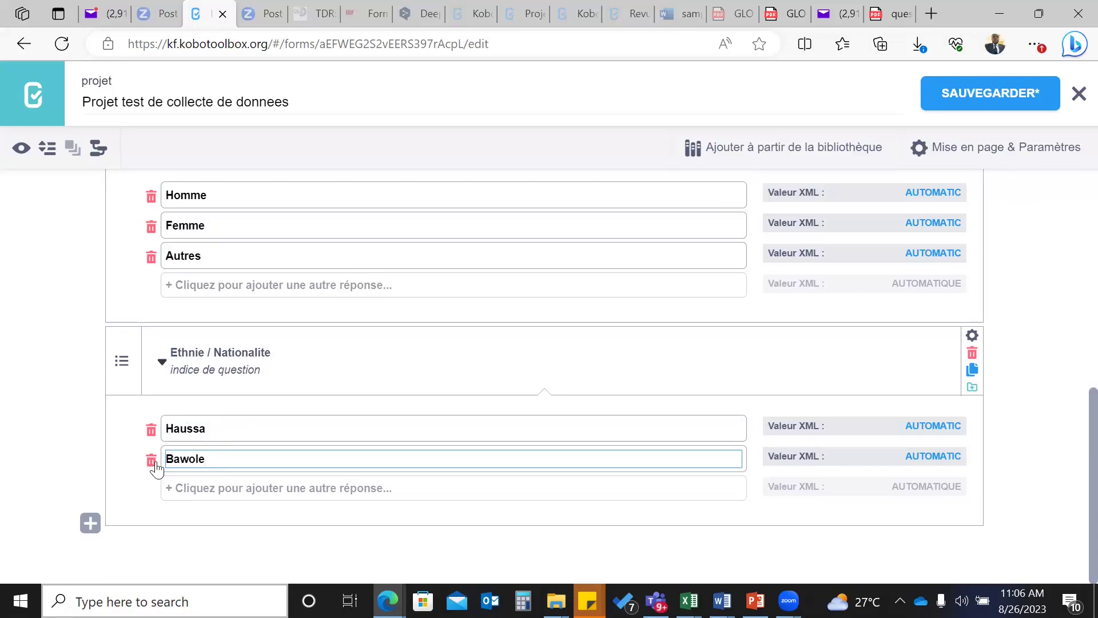
click(197, 488)
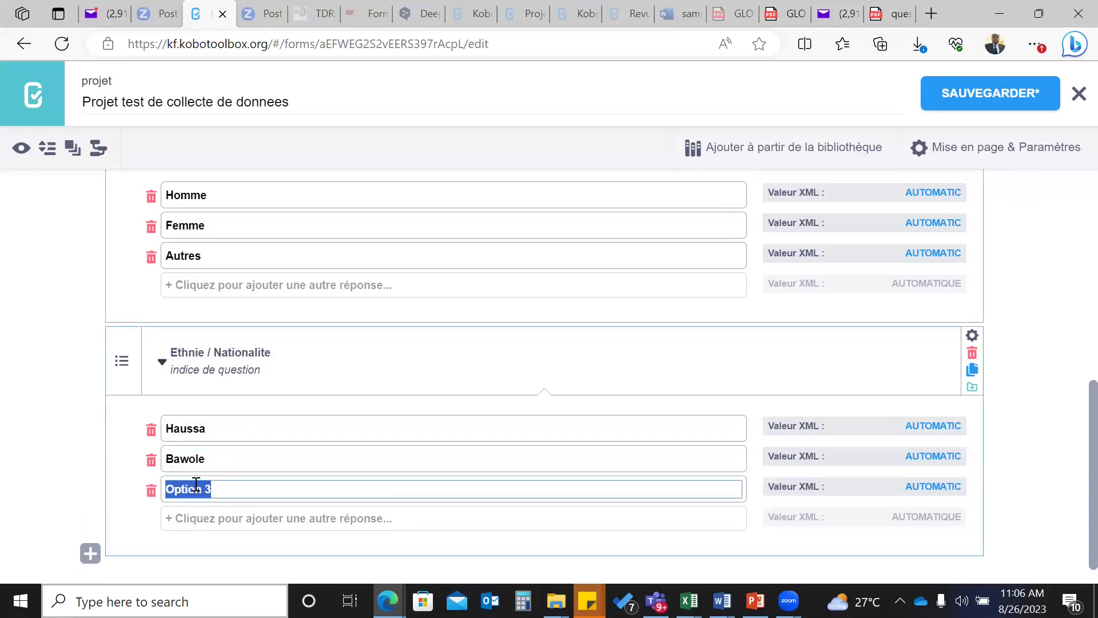
text(bamm)
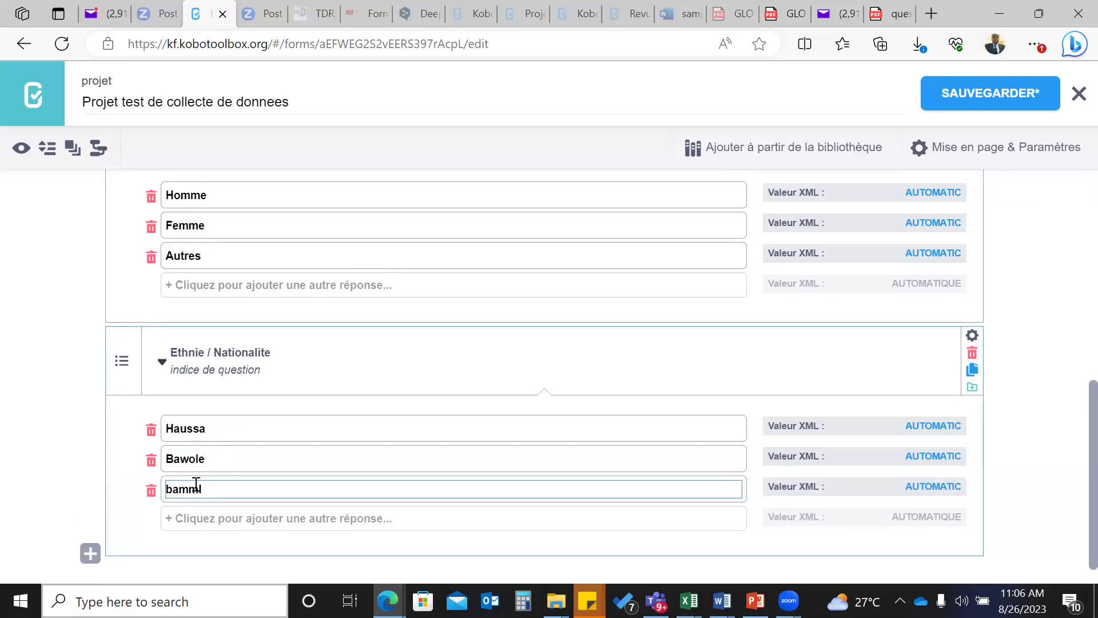
key(BackSpace)
text(ileke)
- Add the answer choices Ibo and autres
scroll(238, 559, up, 1)
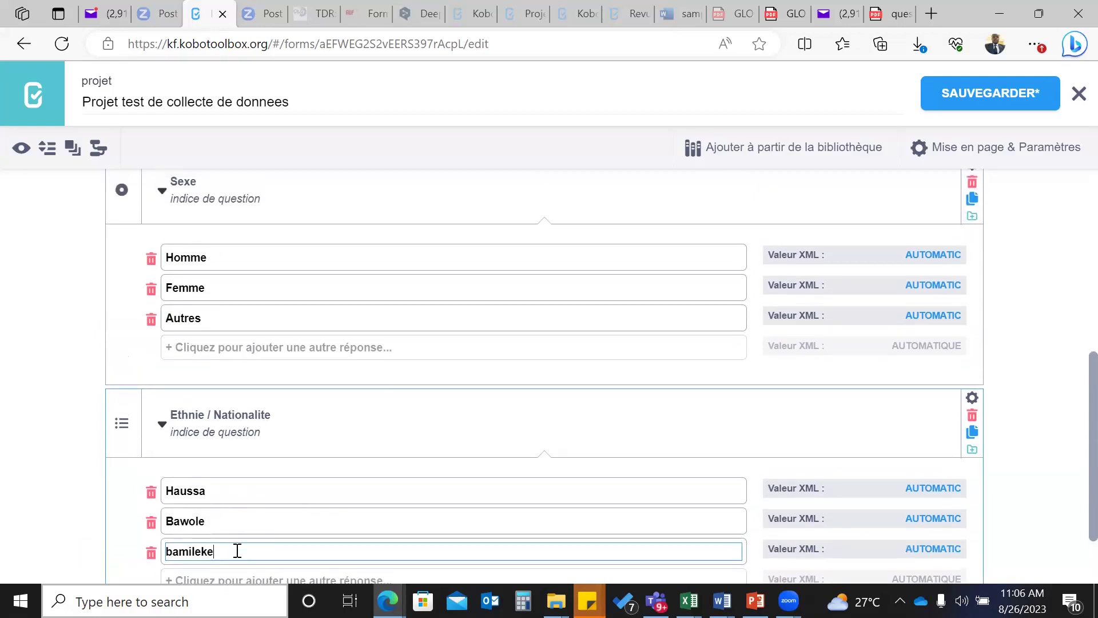
scroll(221, 522, down, 1)
click(223, 516)
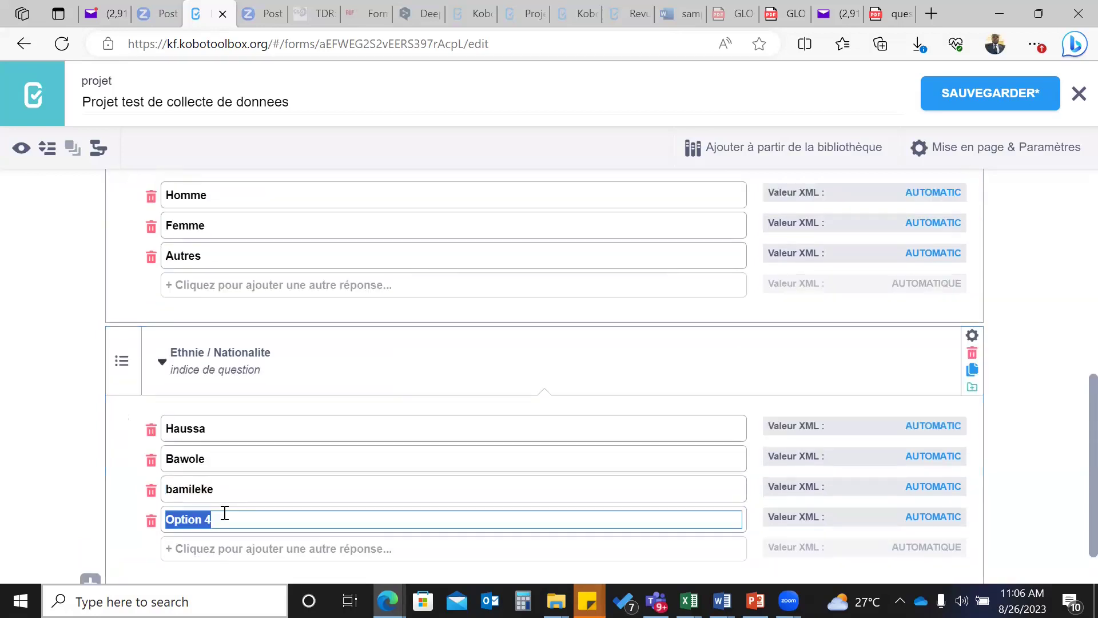
key(BackSpace)
text(Ibo)
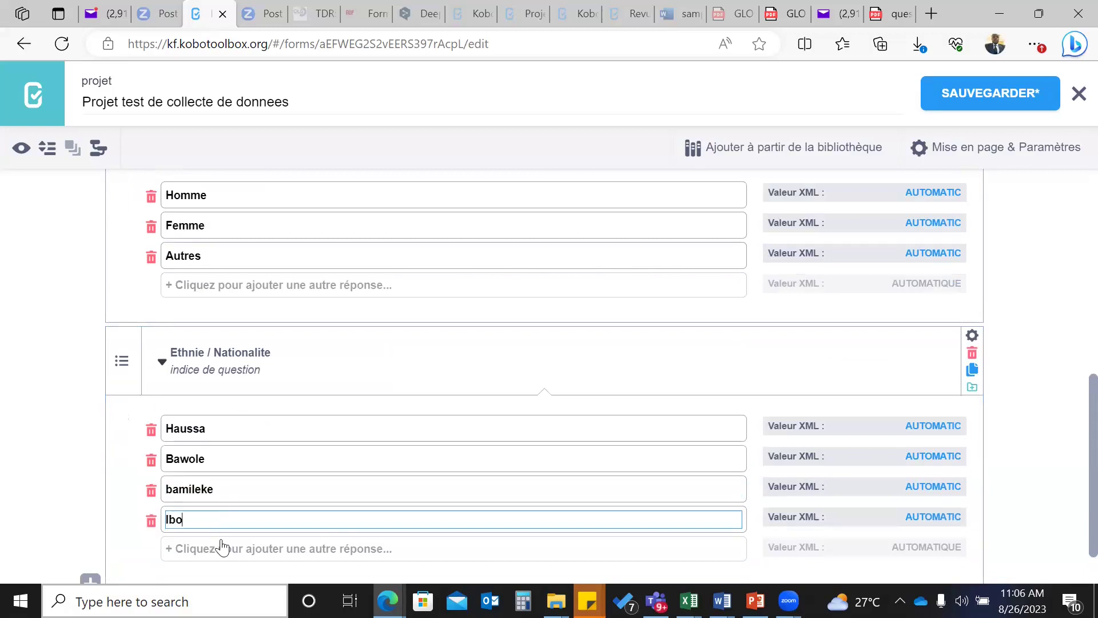
scroll(250, 508, down, 1)
click(201, 486)
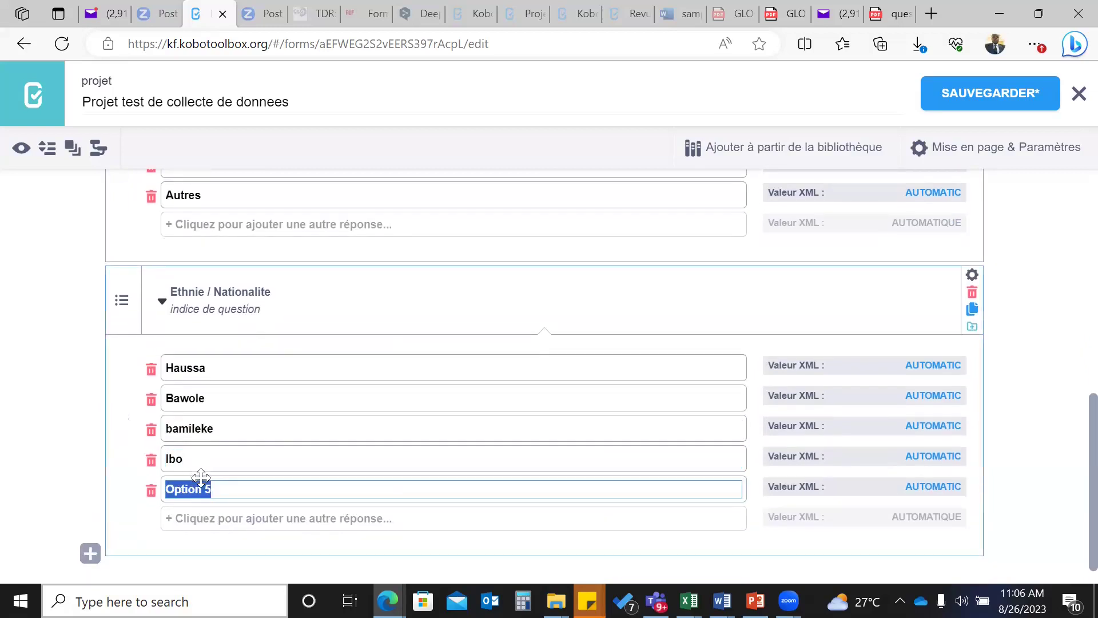
text(Qutres)
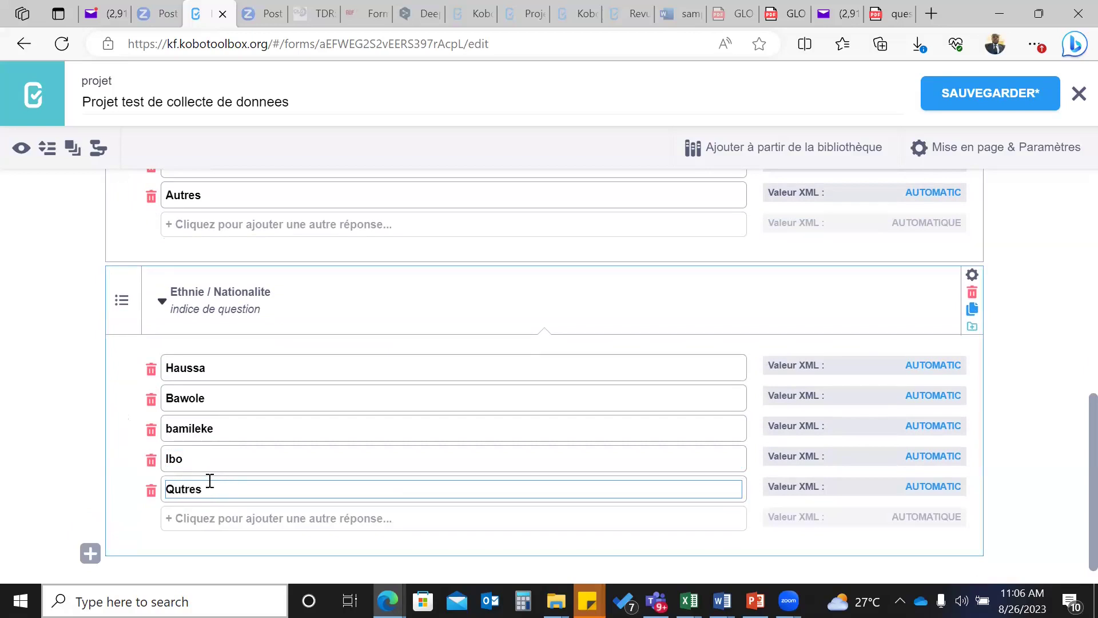
click(171, 488)
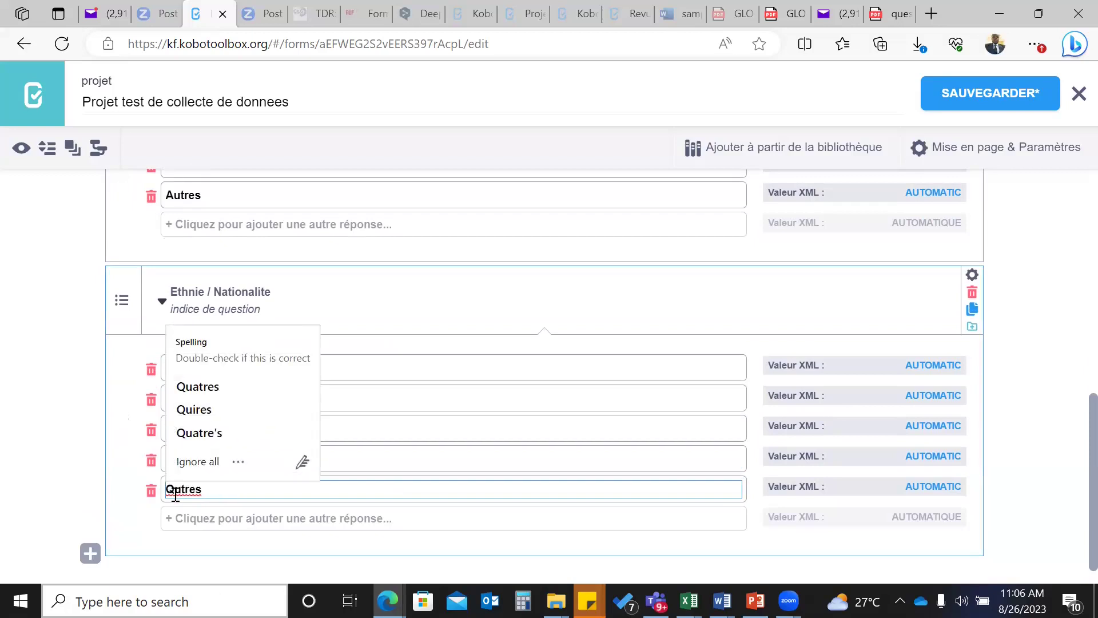
key(Delete)
text(a)
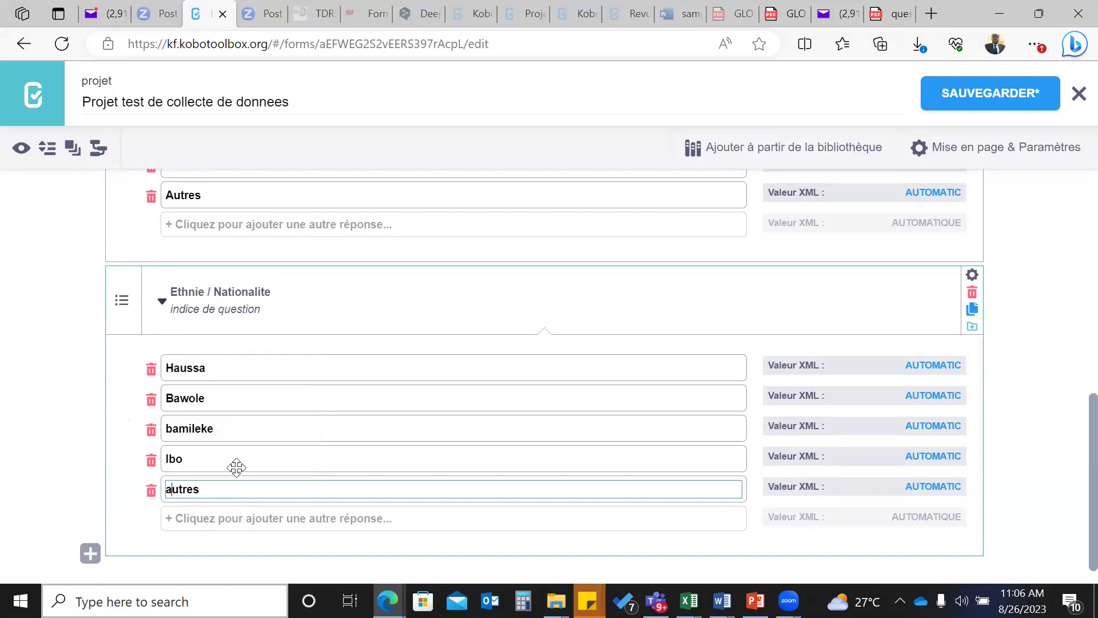
scroll(233, 468, down, 1)
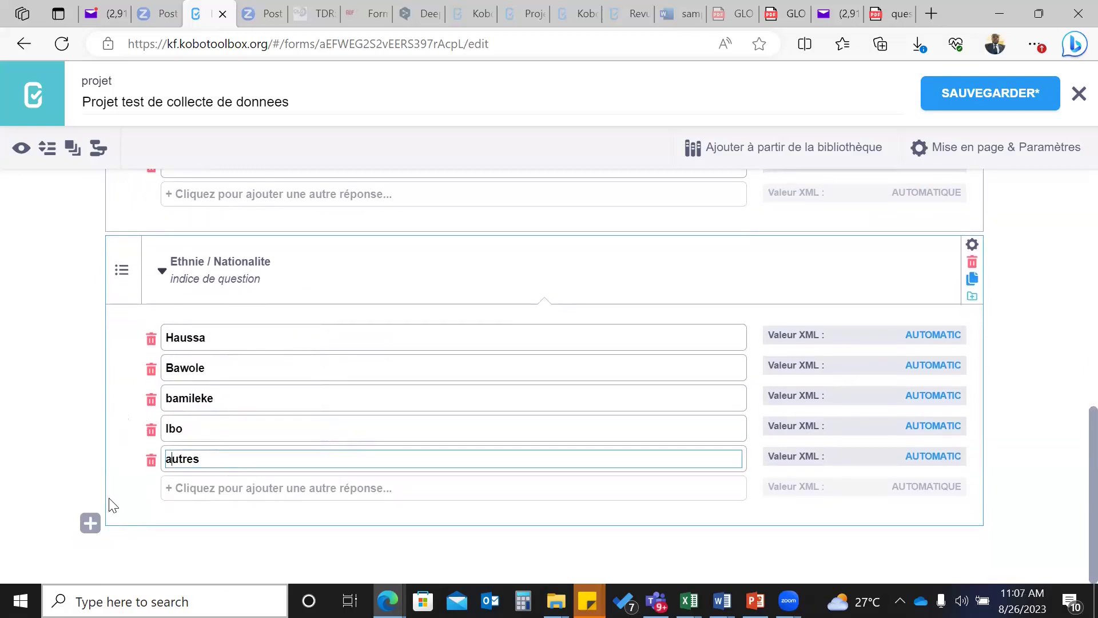
- Add an empty question row below Ethnie / Nationalite, then view questionnaire_projet.pdf
click(89, 525)
scroll(172, 523, down, 1)
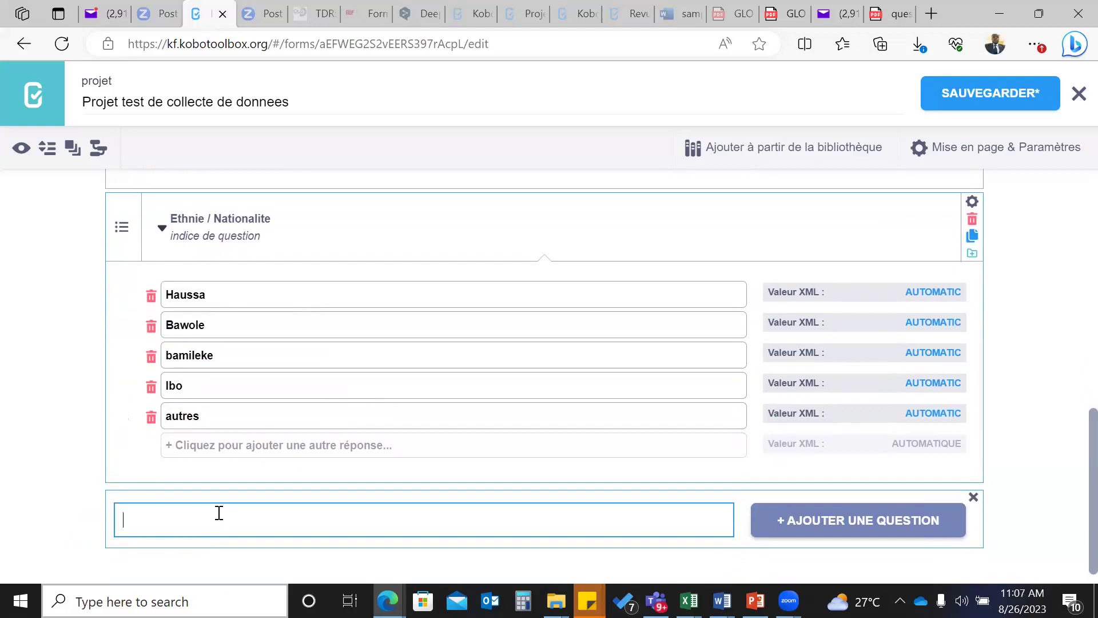
scroll(274, 454, up, 3)
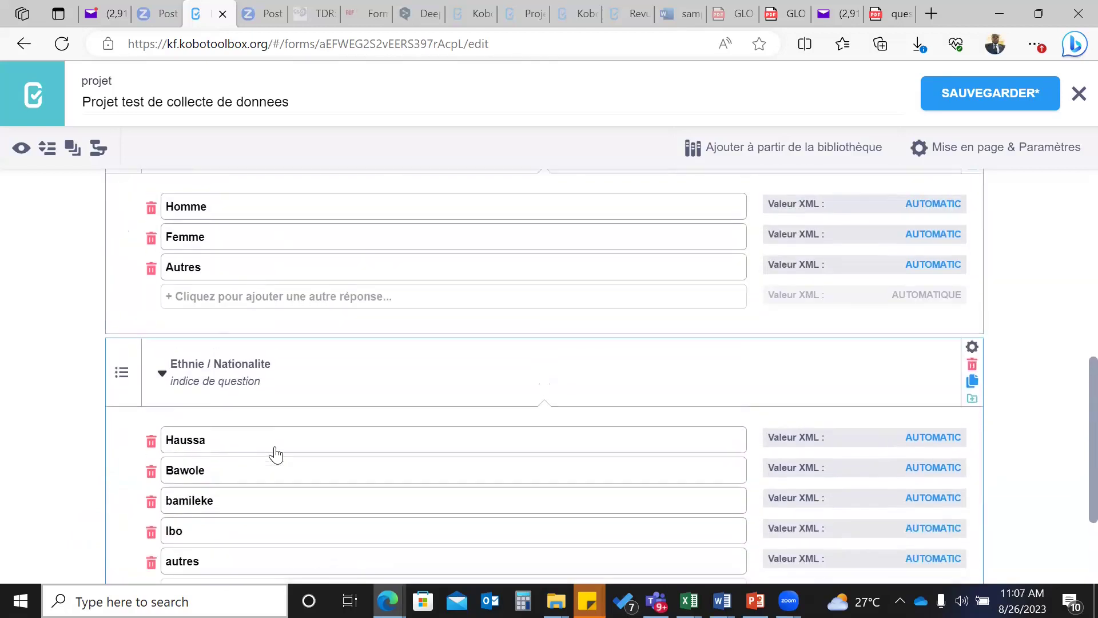
scroll(275, 445, down, 3)
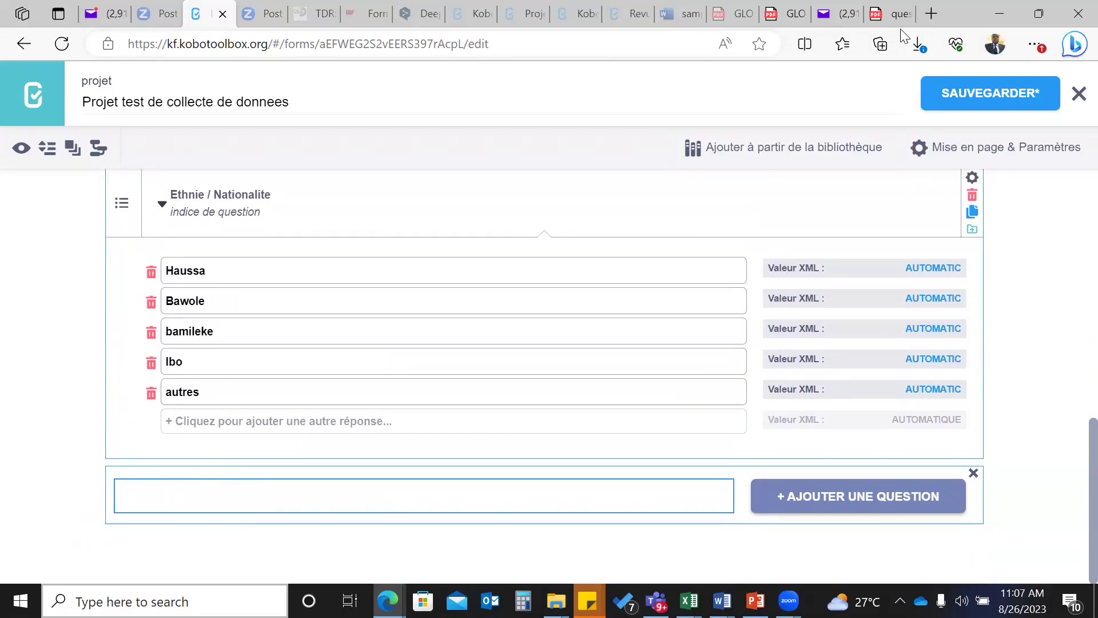
click(900, 8)
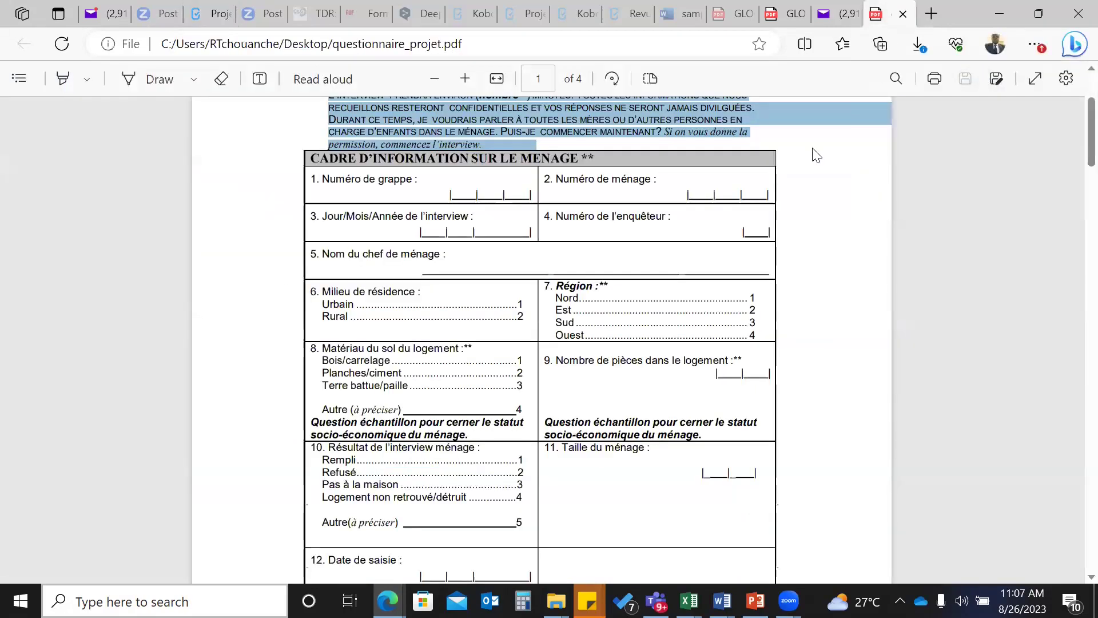
- Restore the questionnaire PDF window, then go back to the KoboToolbox form editor
click(996, 9)
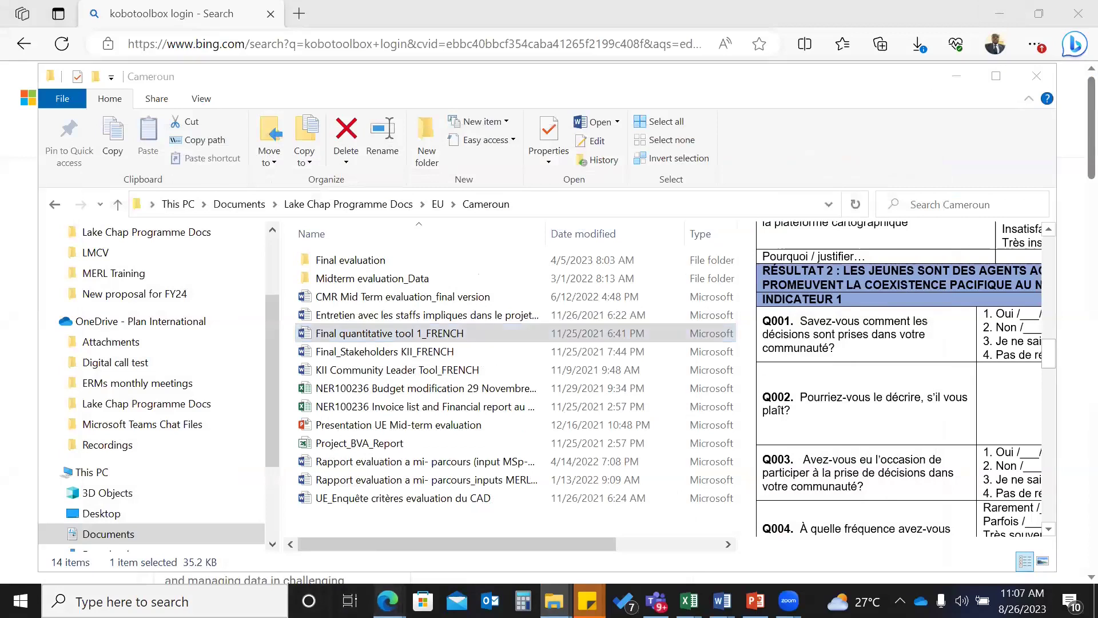
mouse_move(387, 601)
click(255, 535)
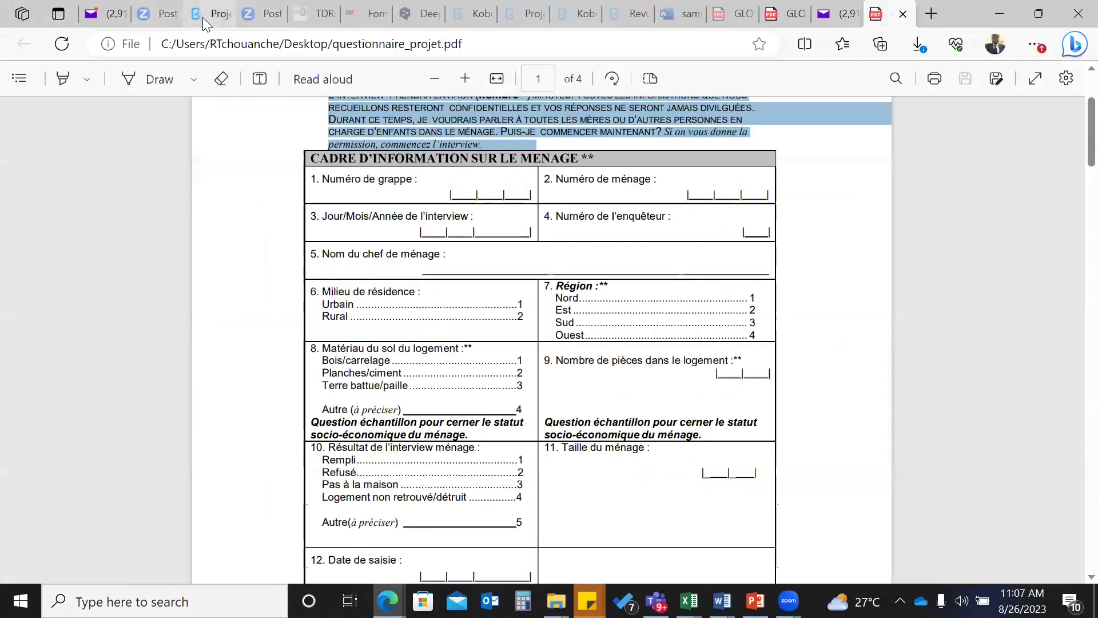
click(203, 17)
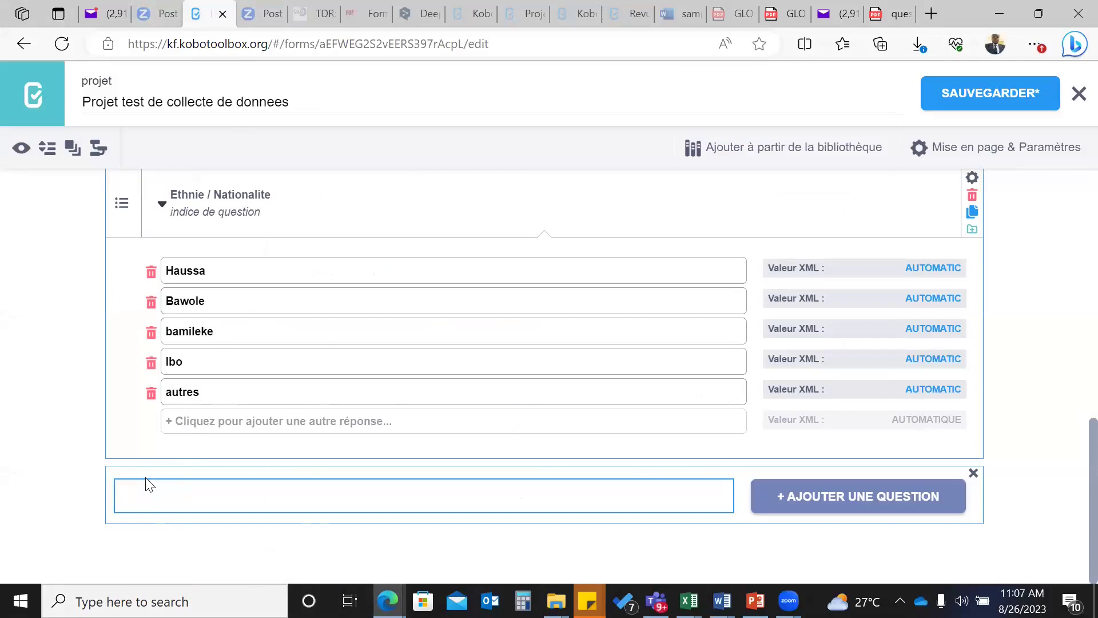
- Label the new question 'Situation matrimonial / statut' and add it to the form
text(Situation matrim)
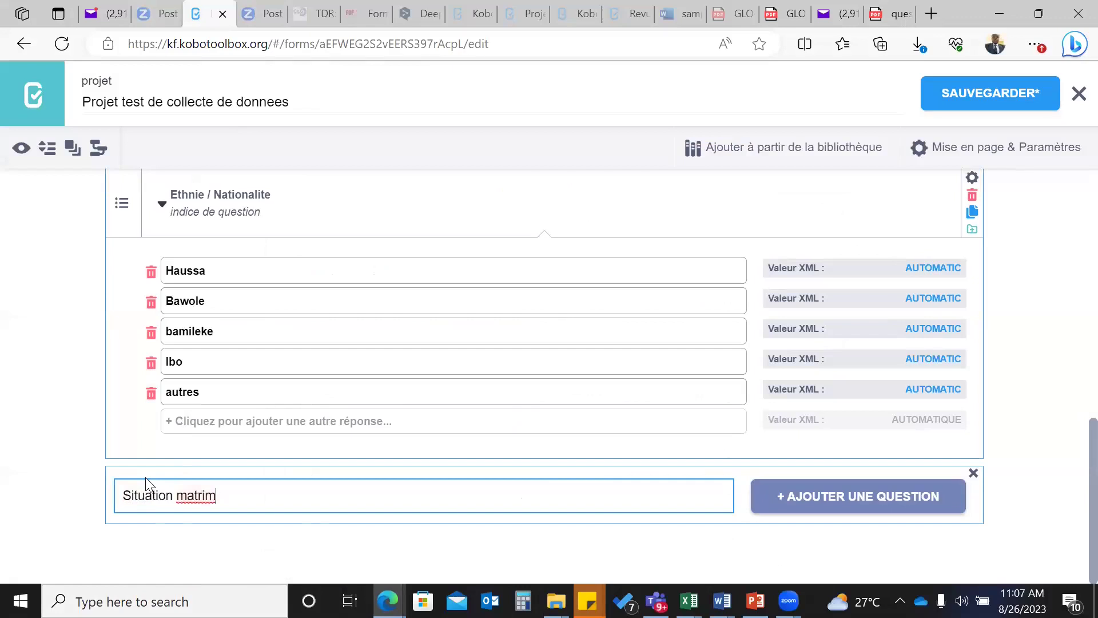
text(onia)
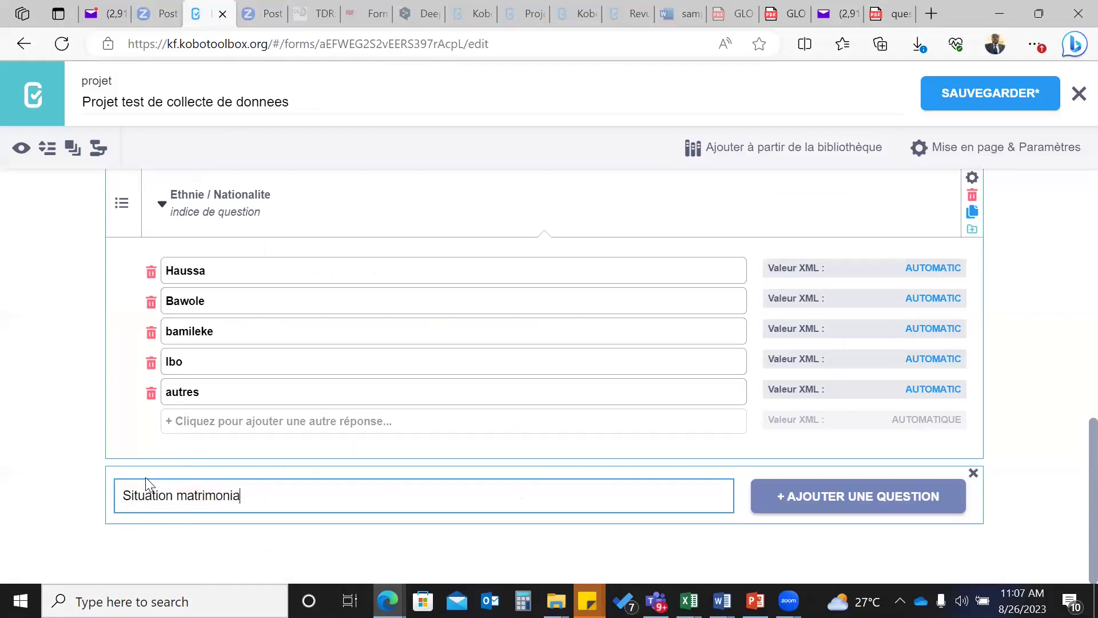
text(l / statut)
click(820, 495)
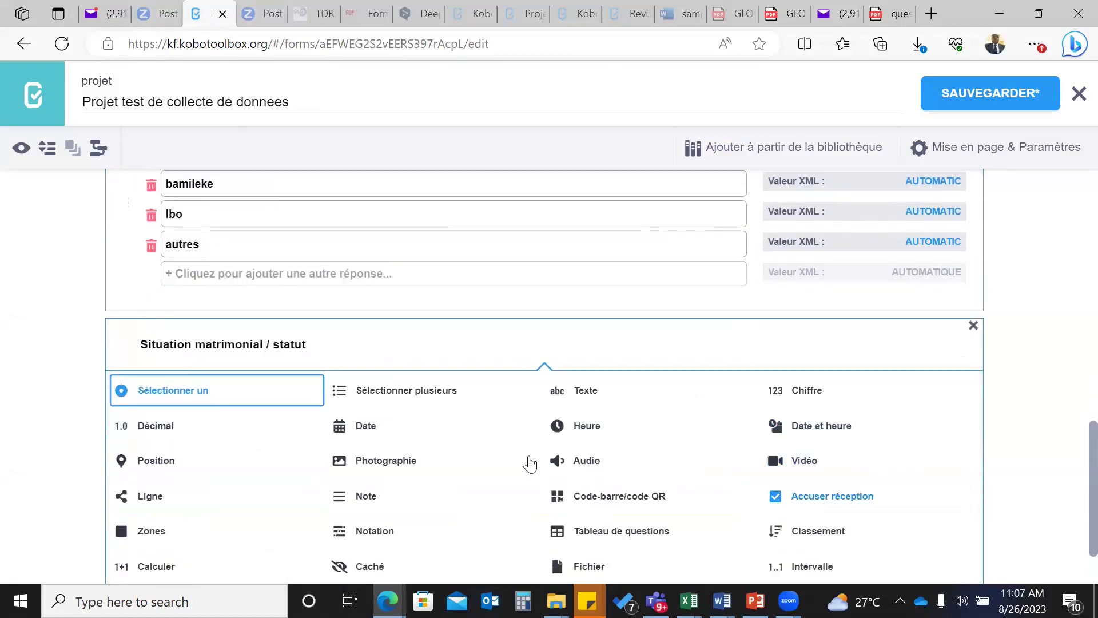
- Make marital status single-choice with Marie, celibataire, Divorce and Veuf, then start a new question
click(178, 349)
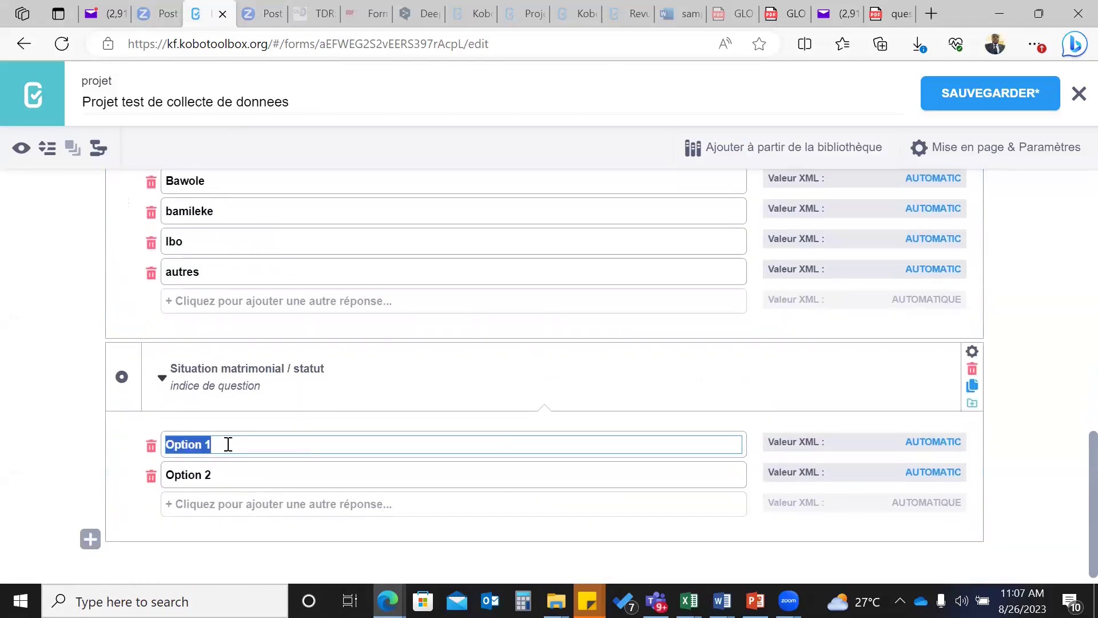
text(Mar)
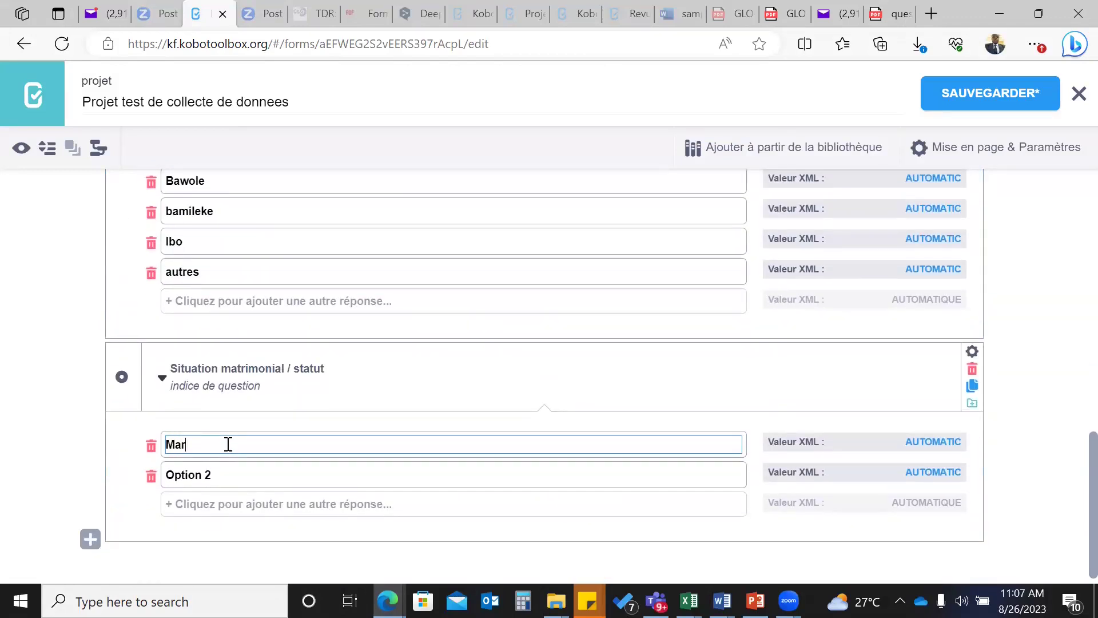
text(ie)
click(221, 471)
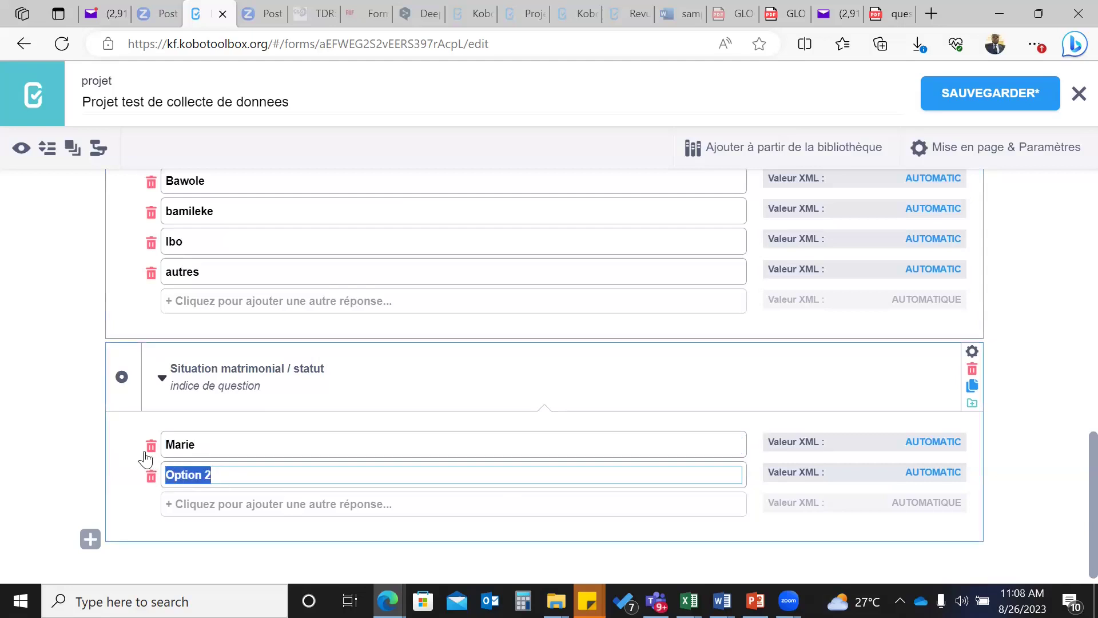
text(celiba)
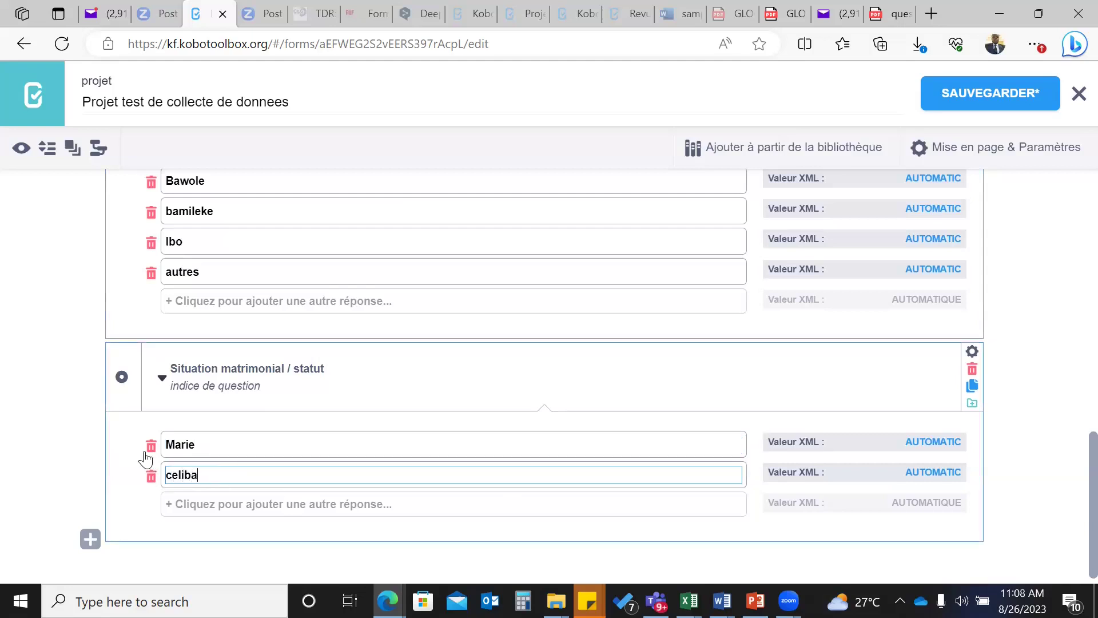
text(taire)
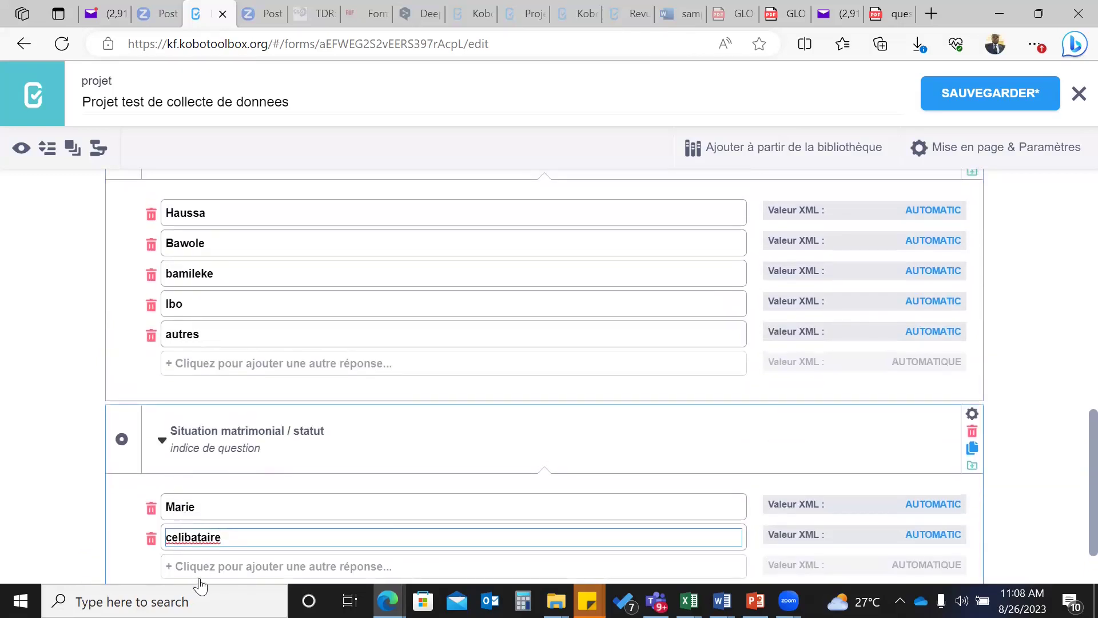
click(206, 566)
scroll(235, 541, down, 2)
text(Divorce)
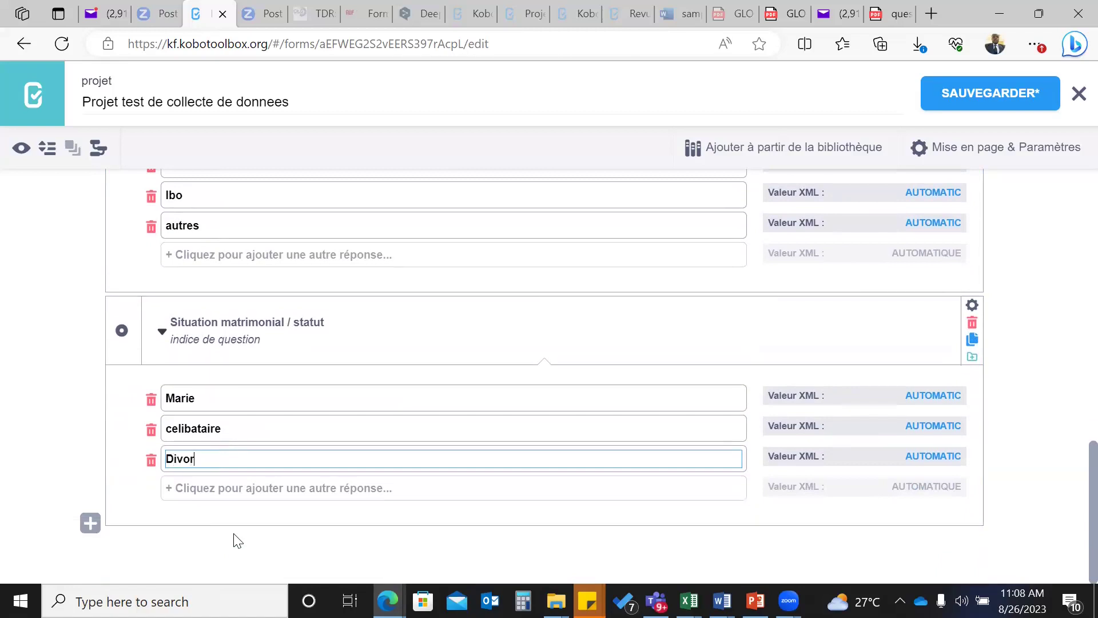
click(204, 489)
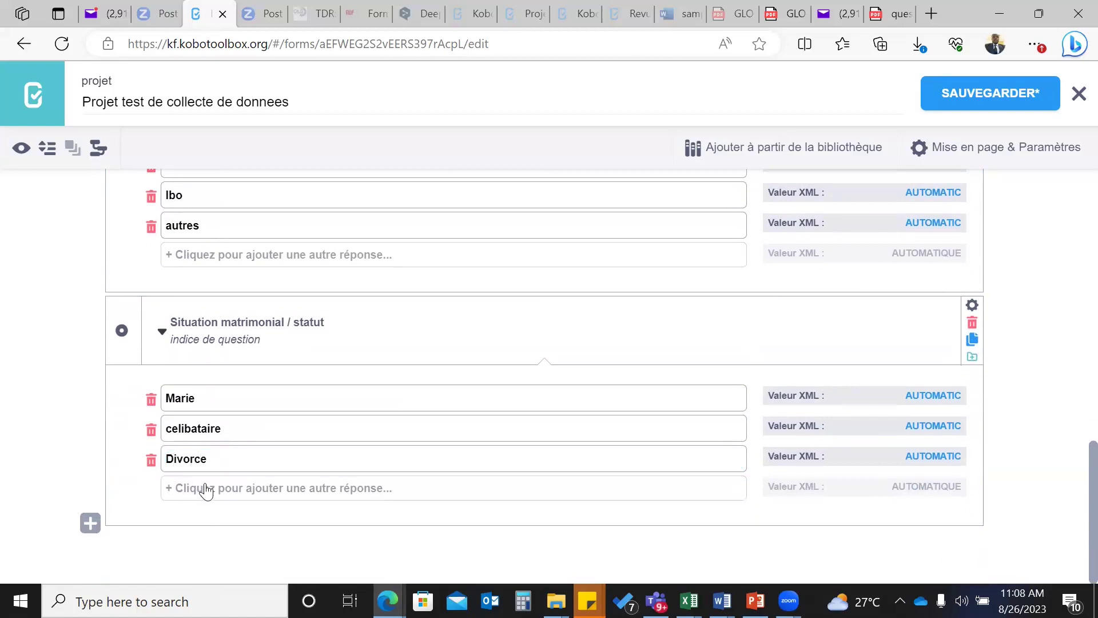
text(Veuf)
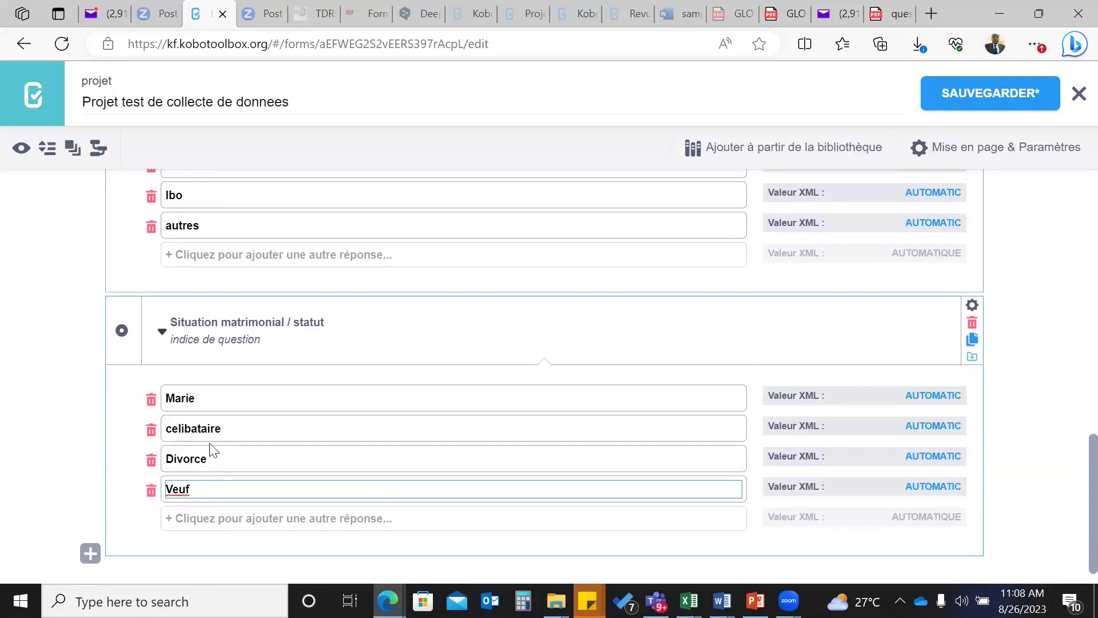
scroll(143, 334, down, 1)
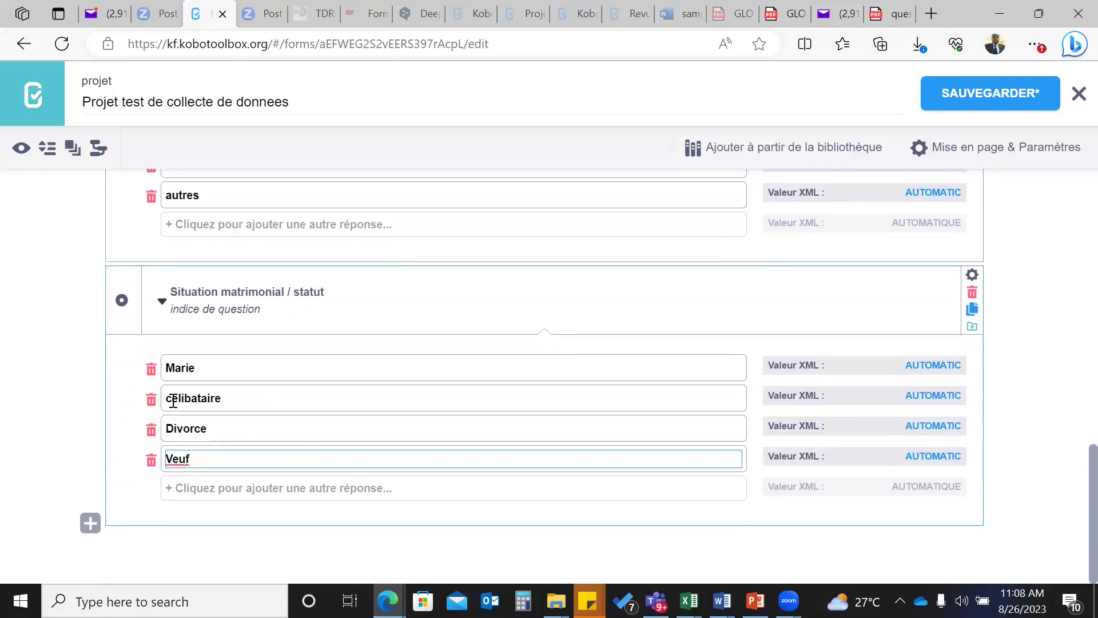
click(90, 523)
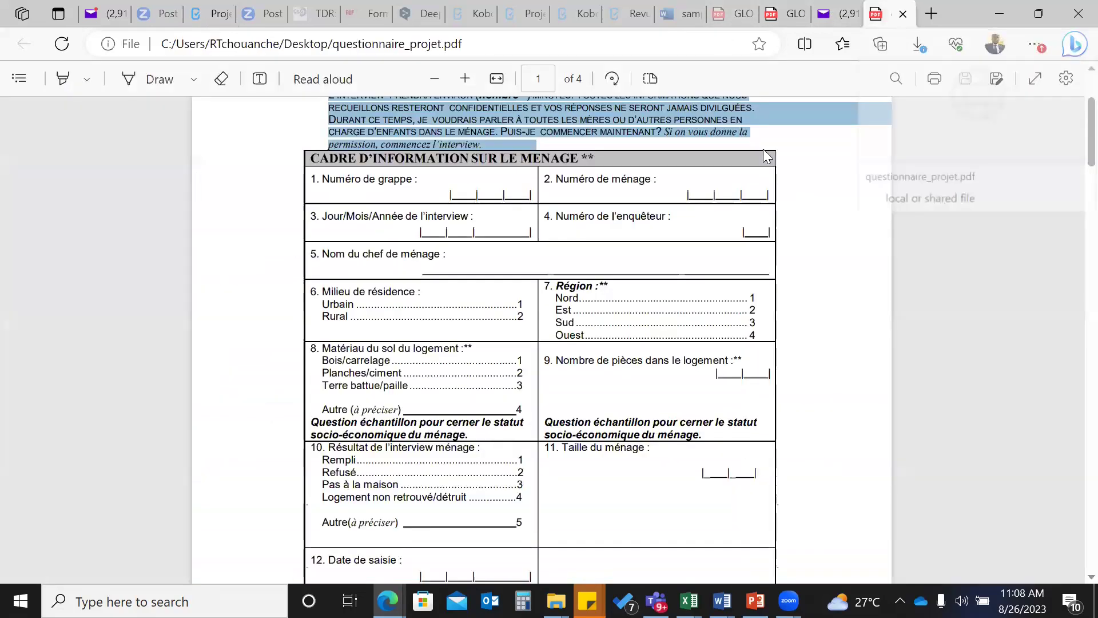
- Check the Région item in the PDF's household information table, then return to the form
click(896, 17)
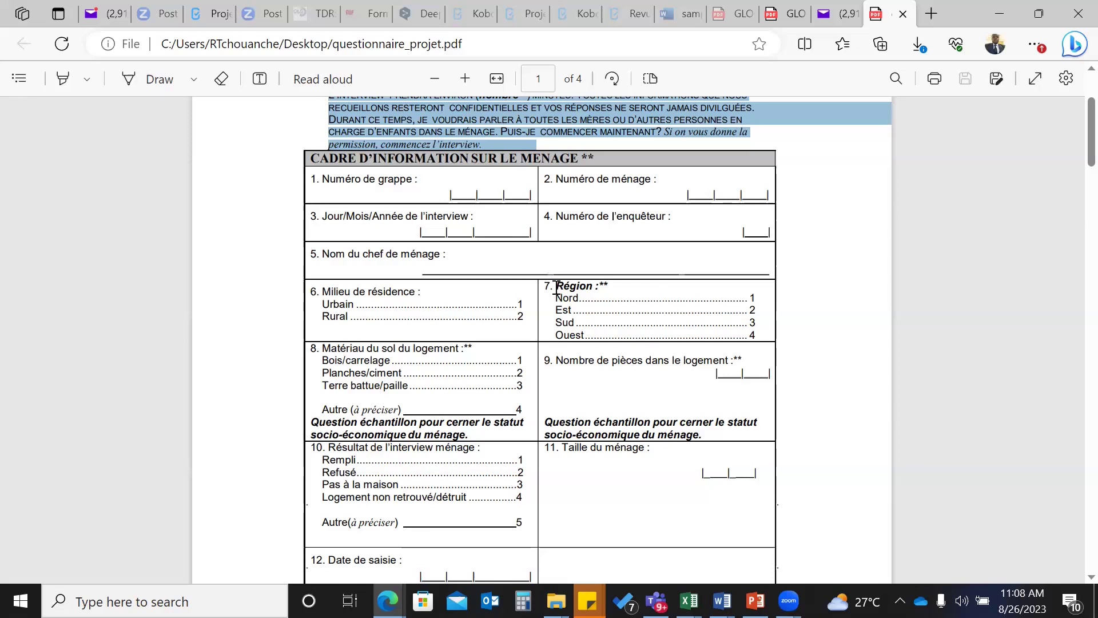
scroll(533, 497, down, 1)
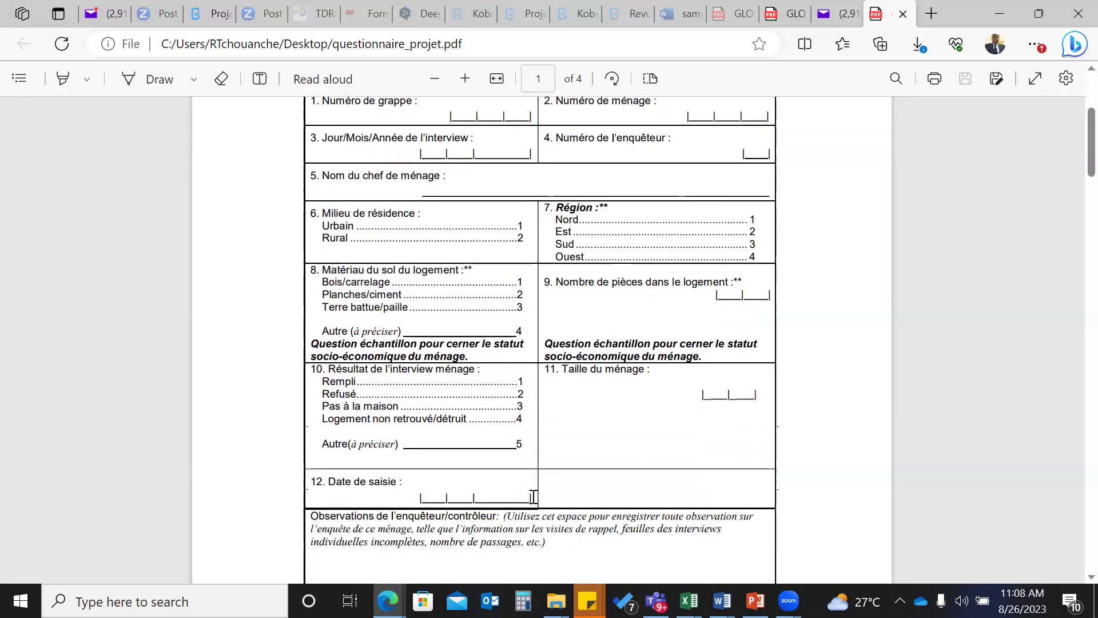
scroll(532, 497, down, 1)
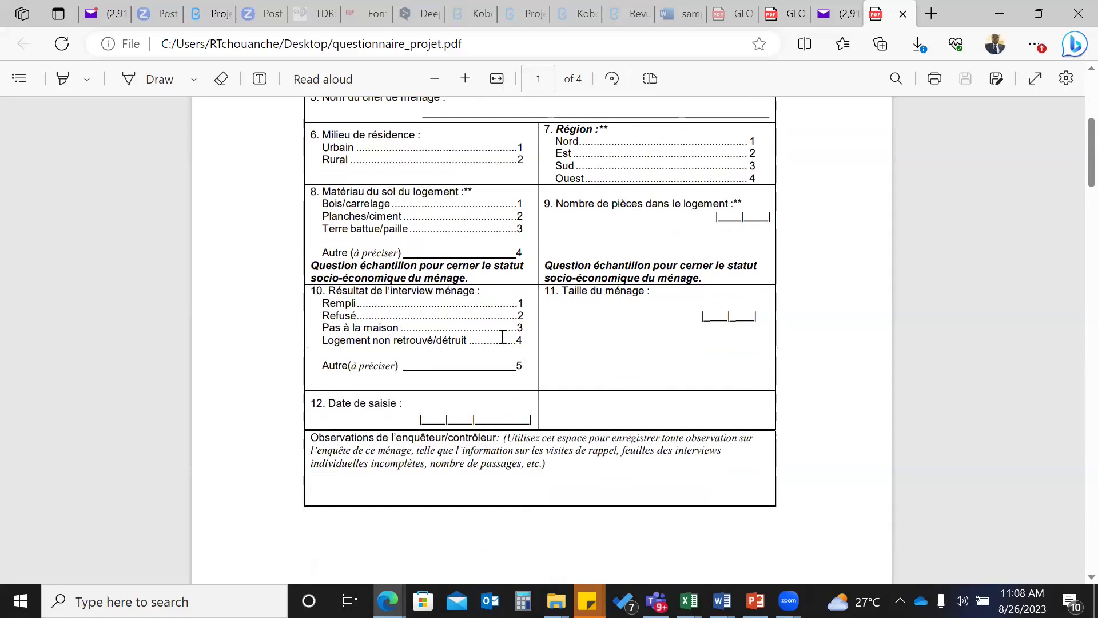
scroll(775, 128, up, 3)
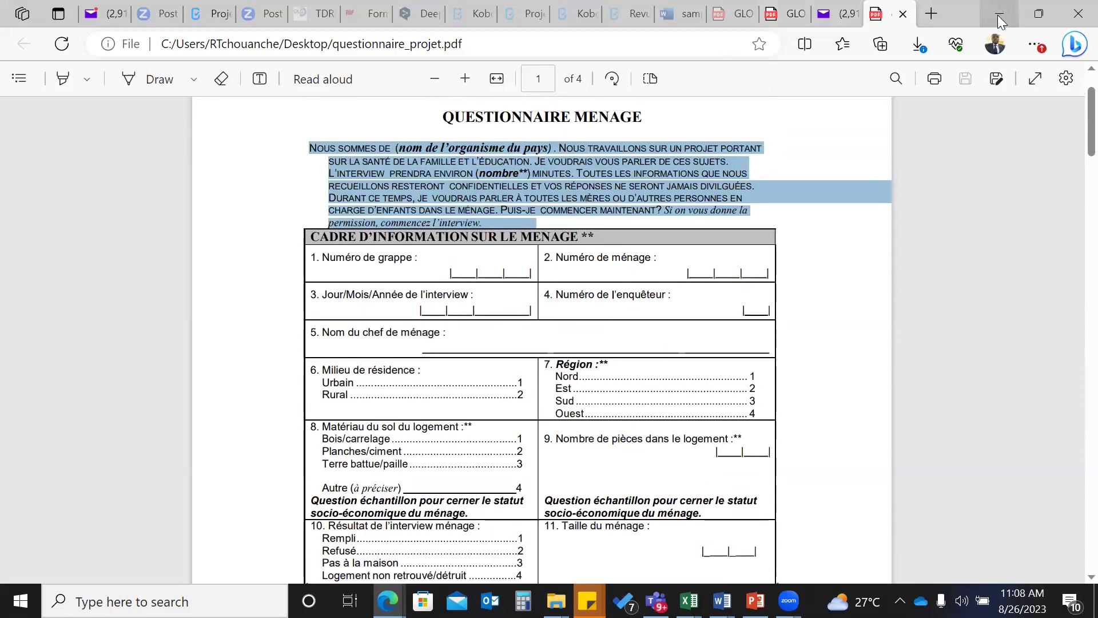
click(218, 16)
- Add a question labelled 'Region' and make it single-choice (Sélectionner un)
text(P)
key(BackSpace)
text(Region)
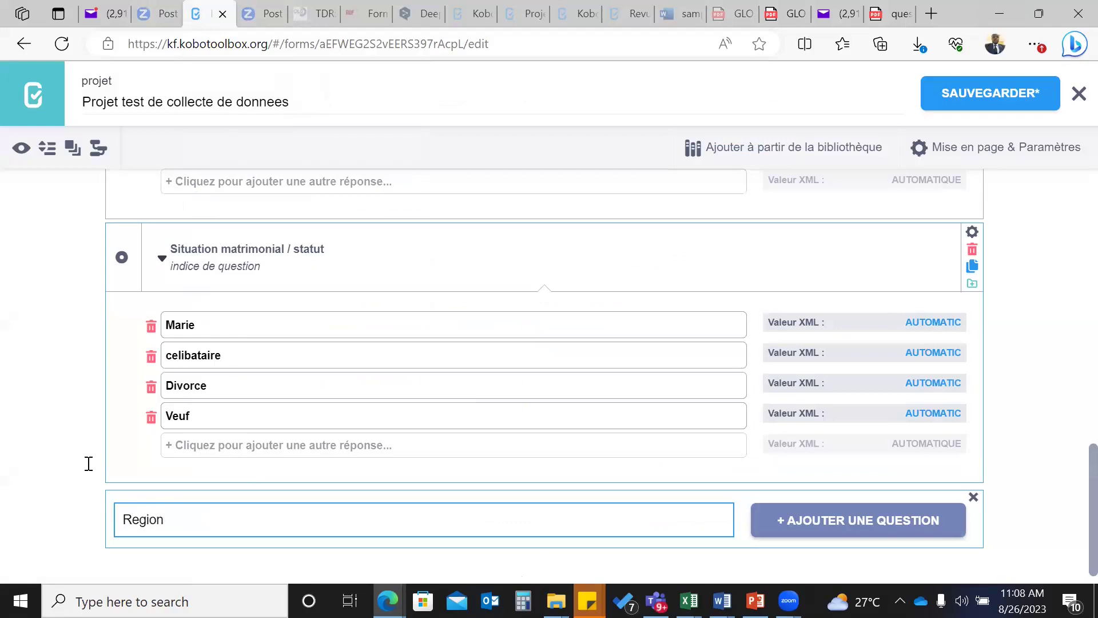
click(813, 522)
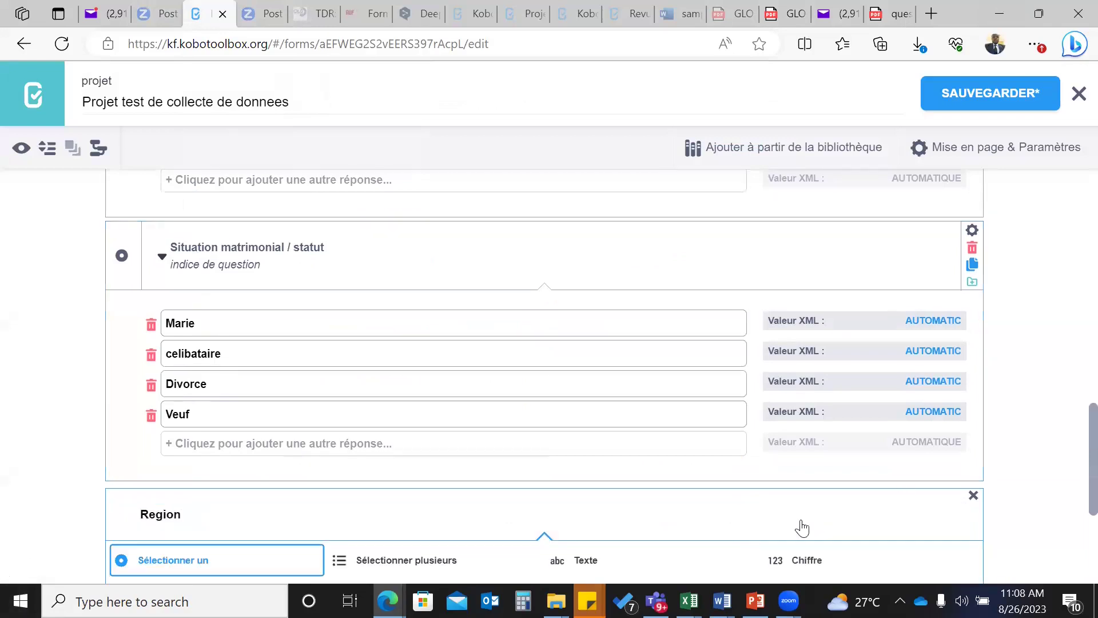
scroll(399, 436, down, 3)
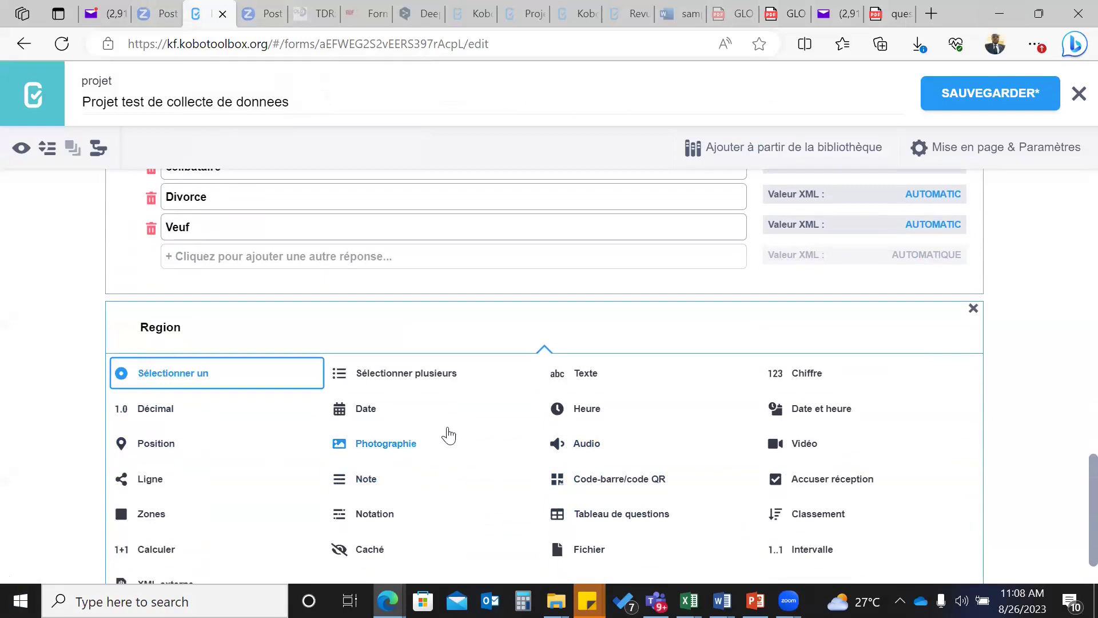
click(187, 374)
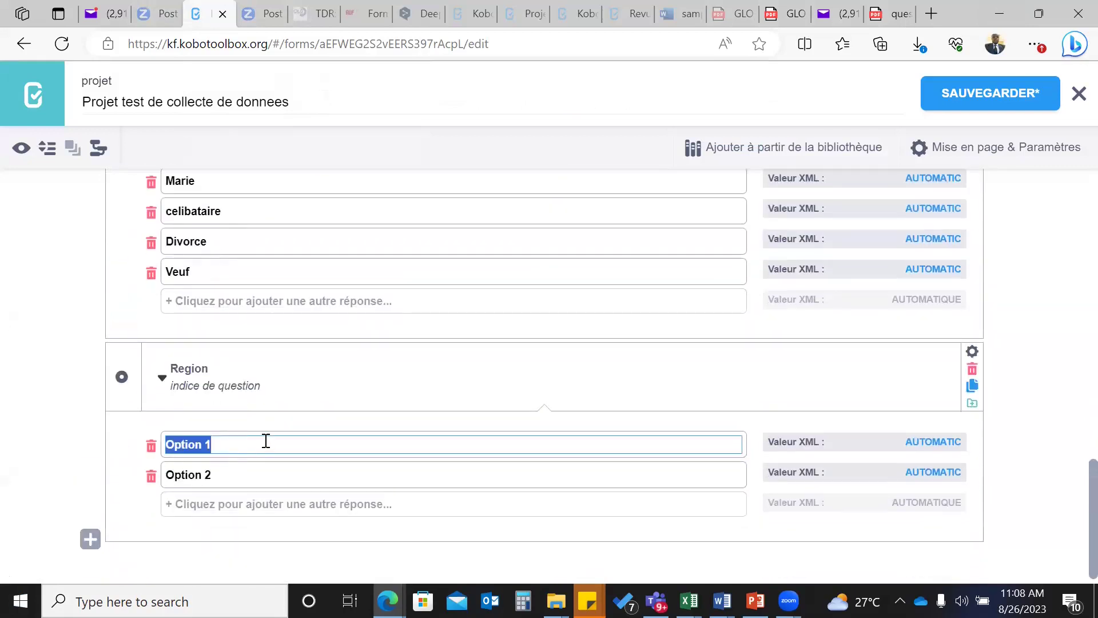
- Enter the Region choices Centre, Plateaux and Diffa
text(Centre)
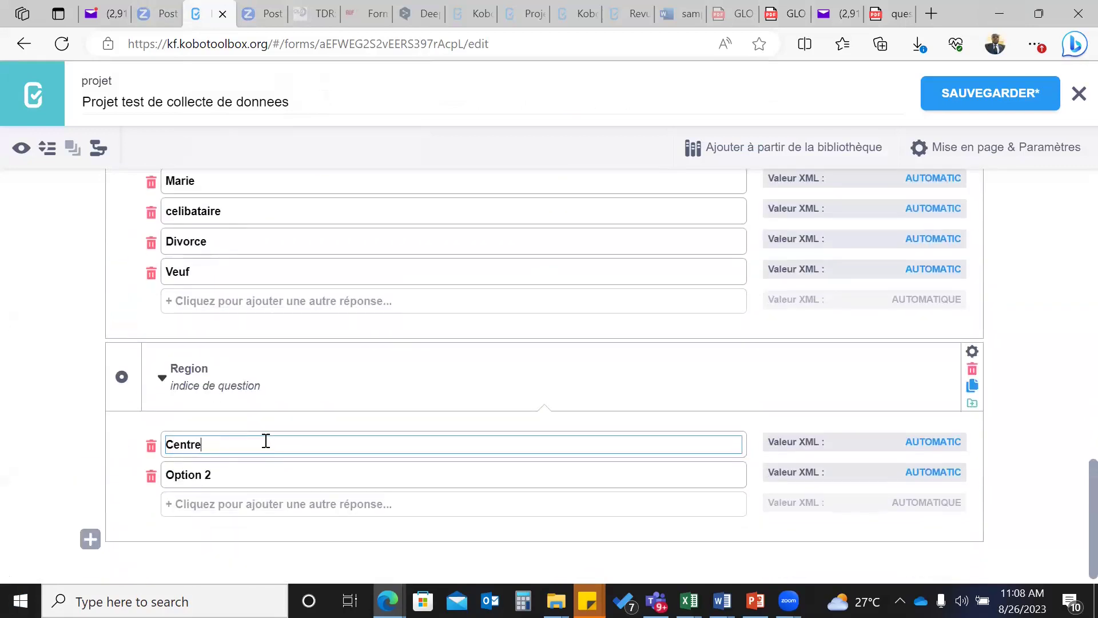
click(217, 478)
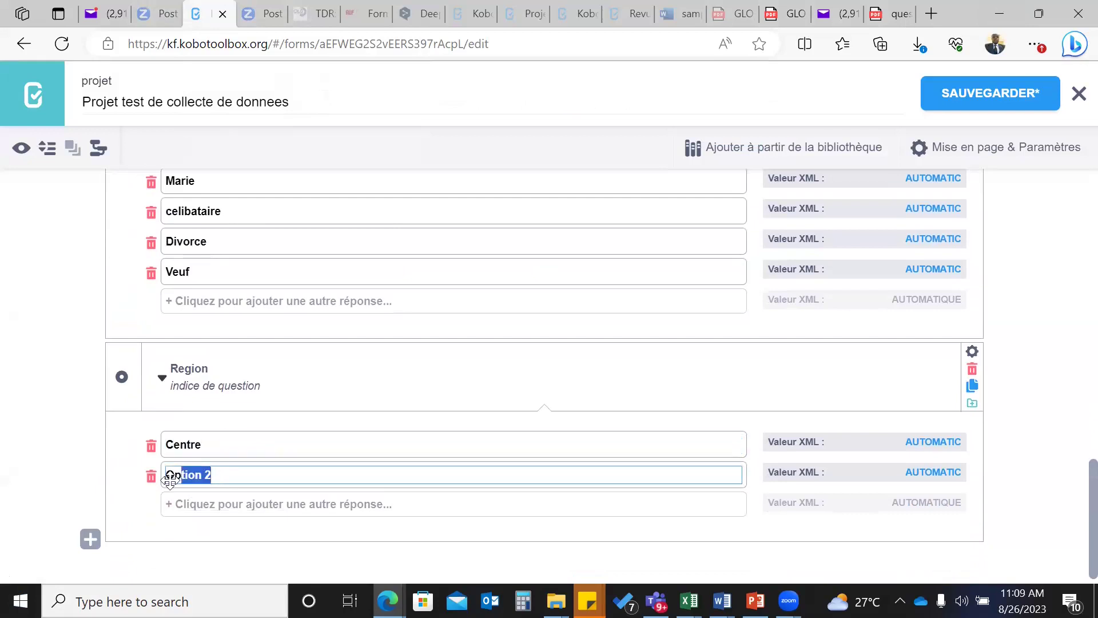
text(Plat)
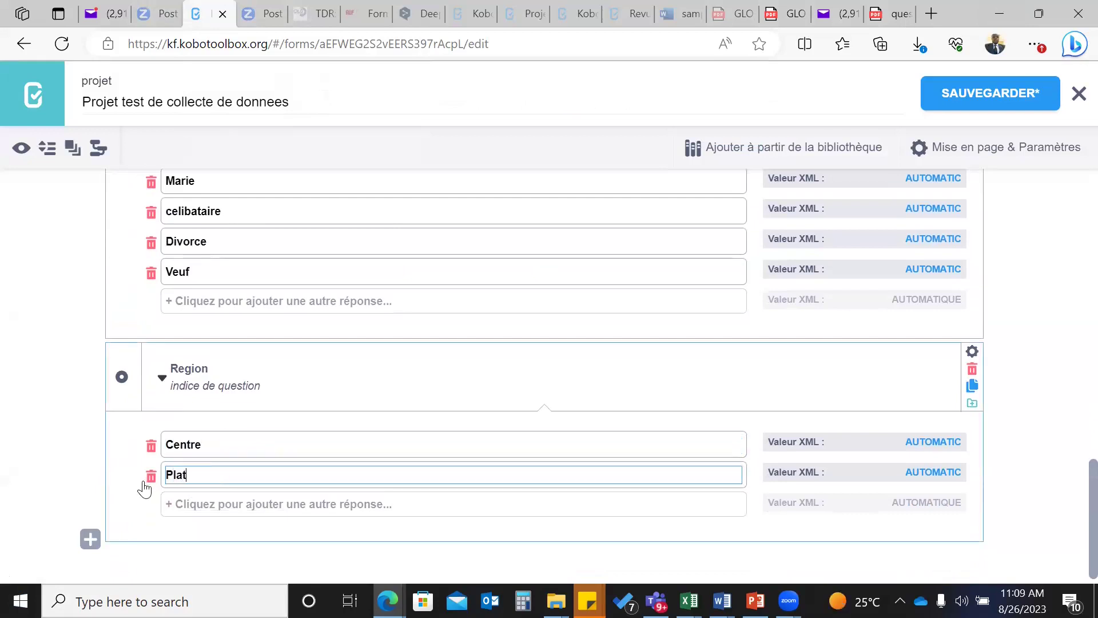
text(eaux)
click(208, 507)
scroll(218, 492, down, 1)
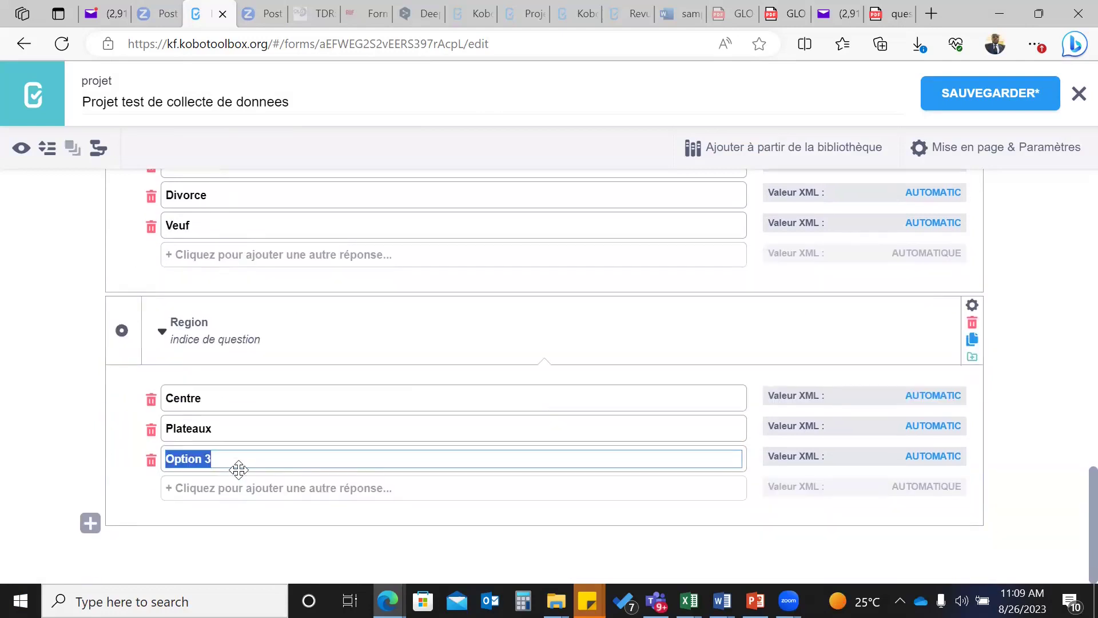
text(Doiffa)
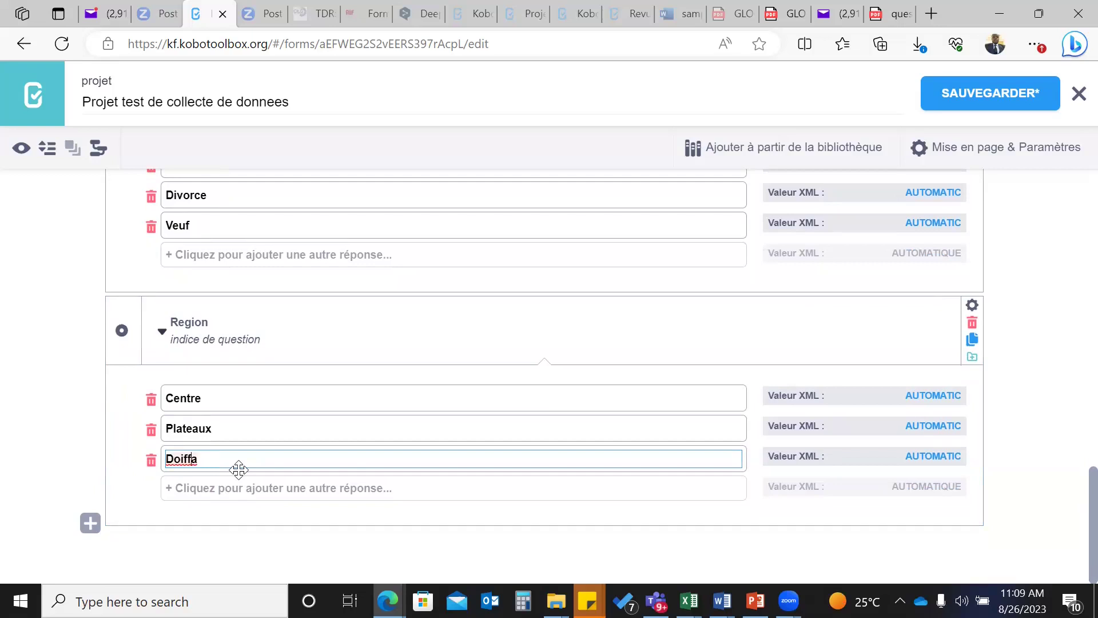
key(BackSpace)
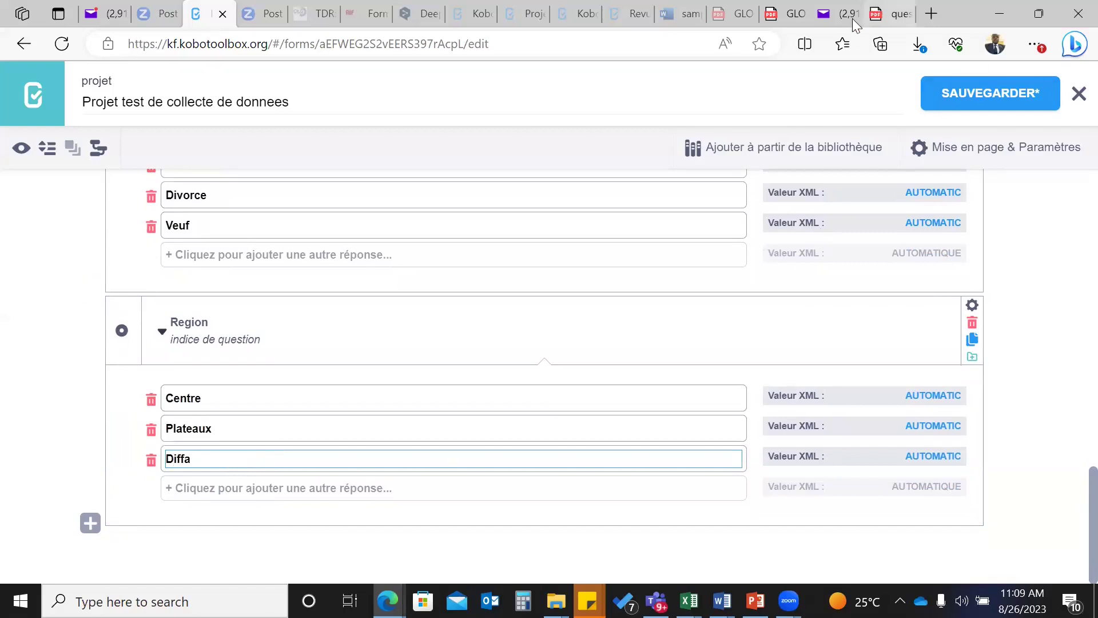
- Show questionnaire_projet.pdf at its household information section with the Région and room-count items
click(893, 13)
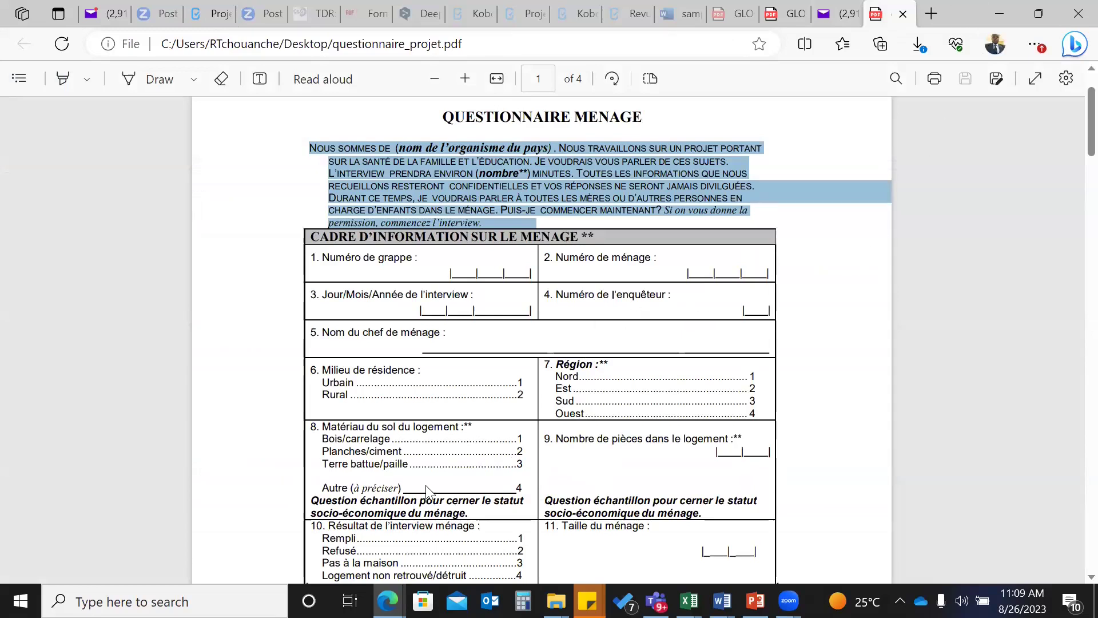
scroll(454, 461, down, 2)
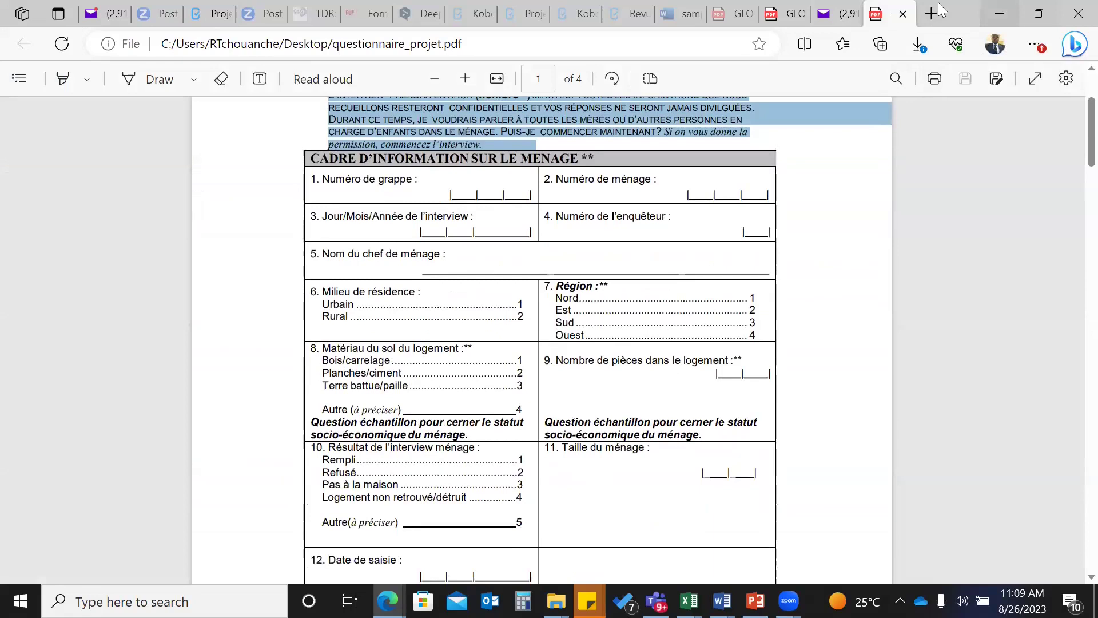
- Add a new question labelled 'Ville / residence' below Region in the form editor
click(210, 13)
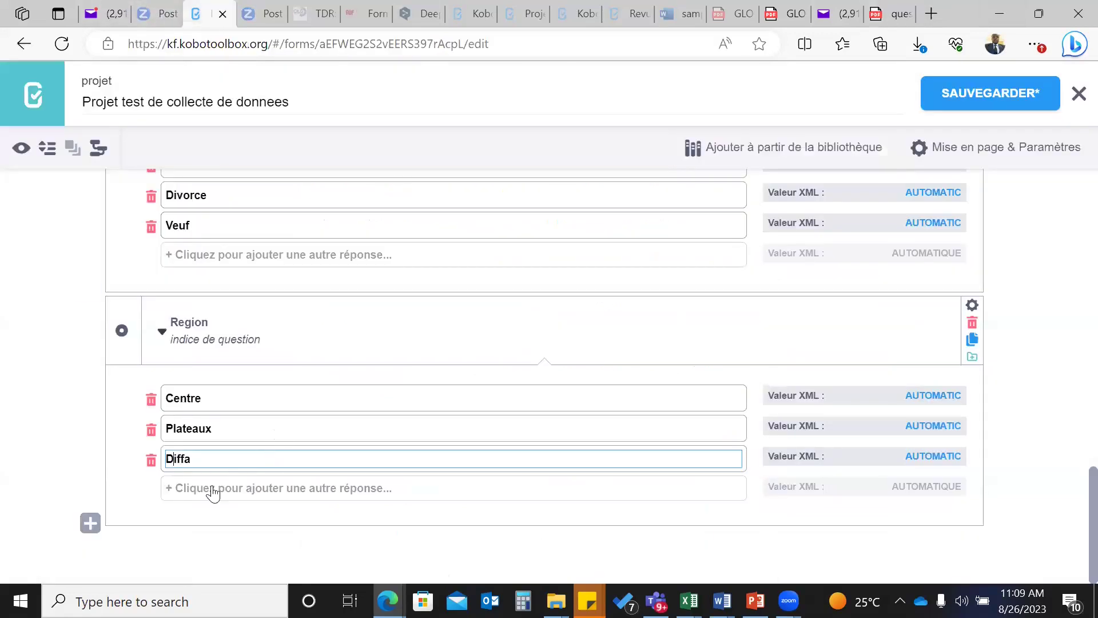
click(90, 524)
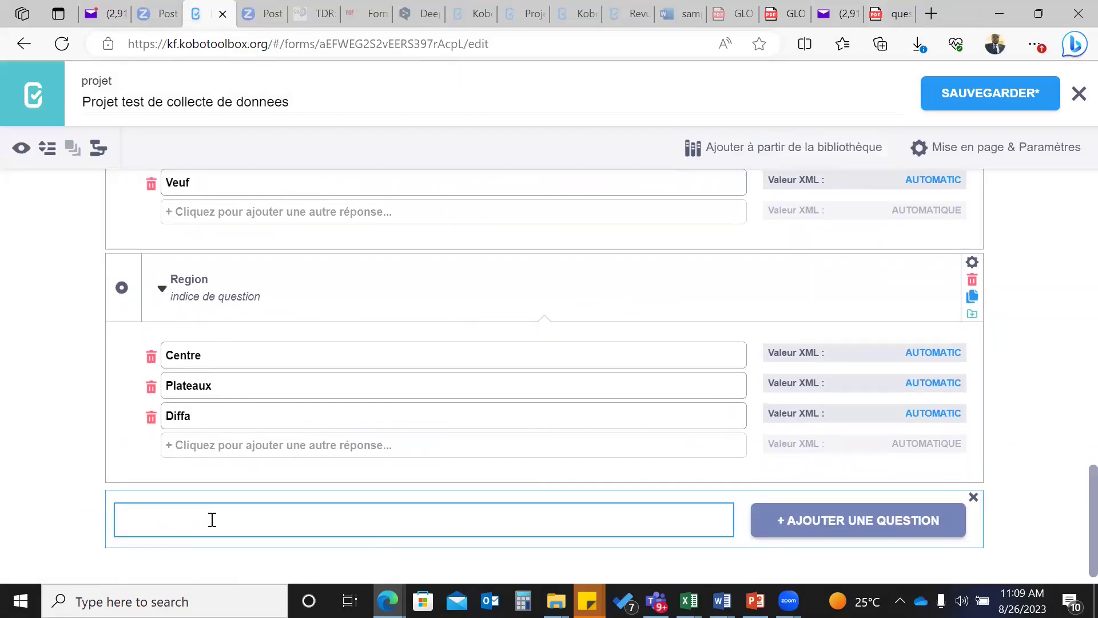
text(Ville / residence)
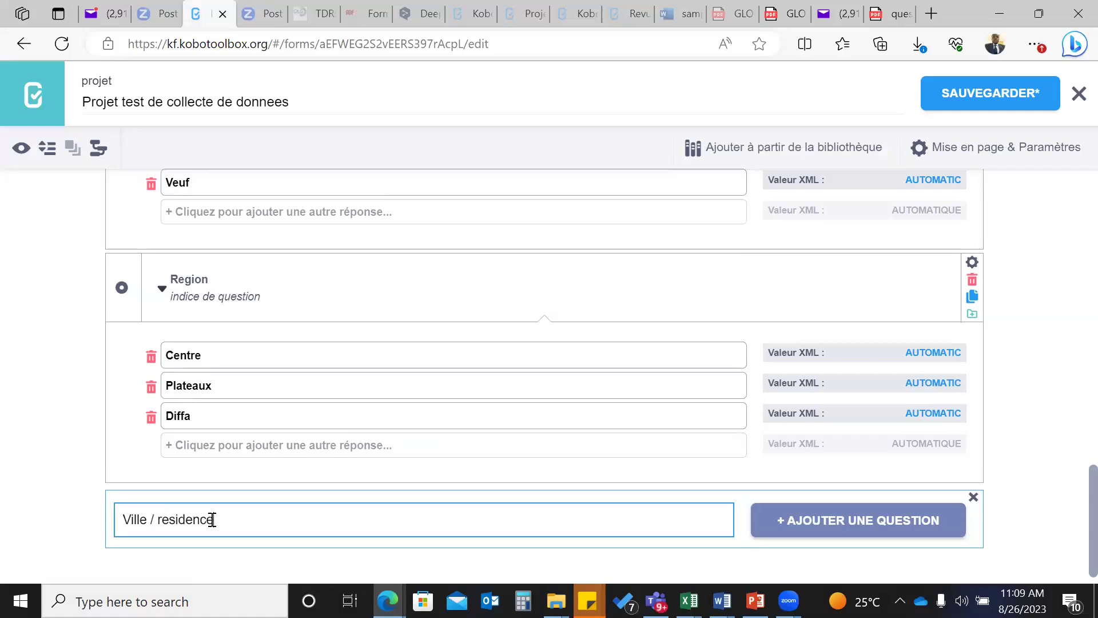
click(823, 524)
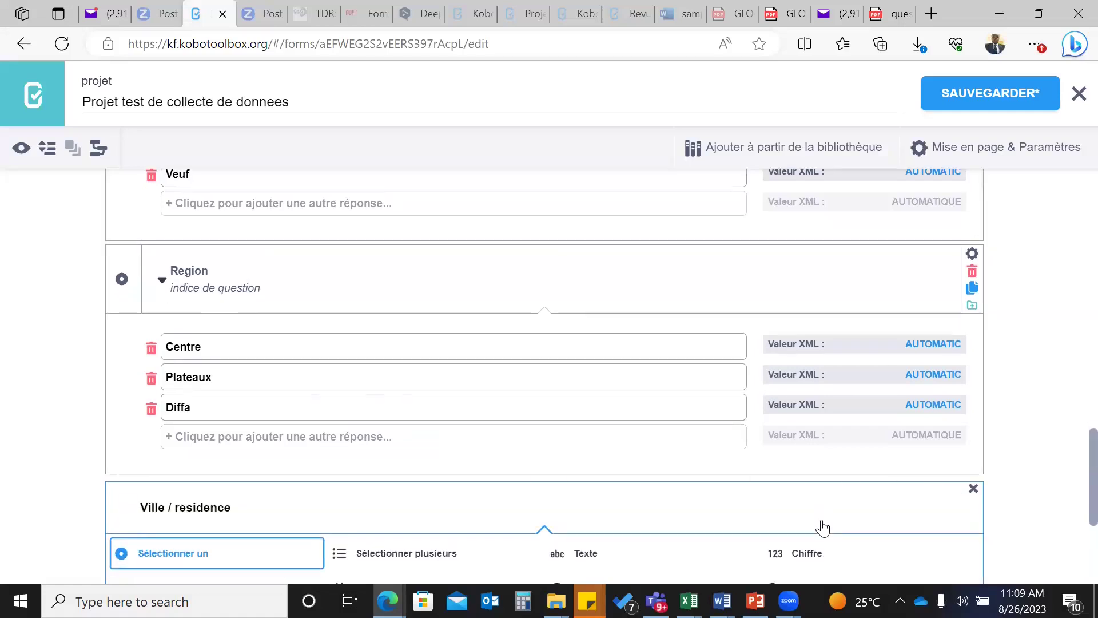
scroll(801, 526, down, 3)
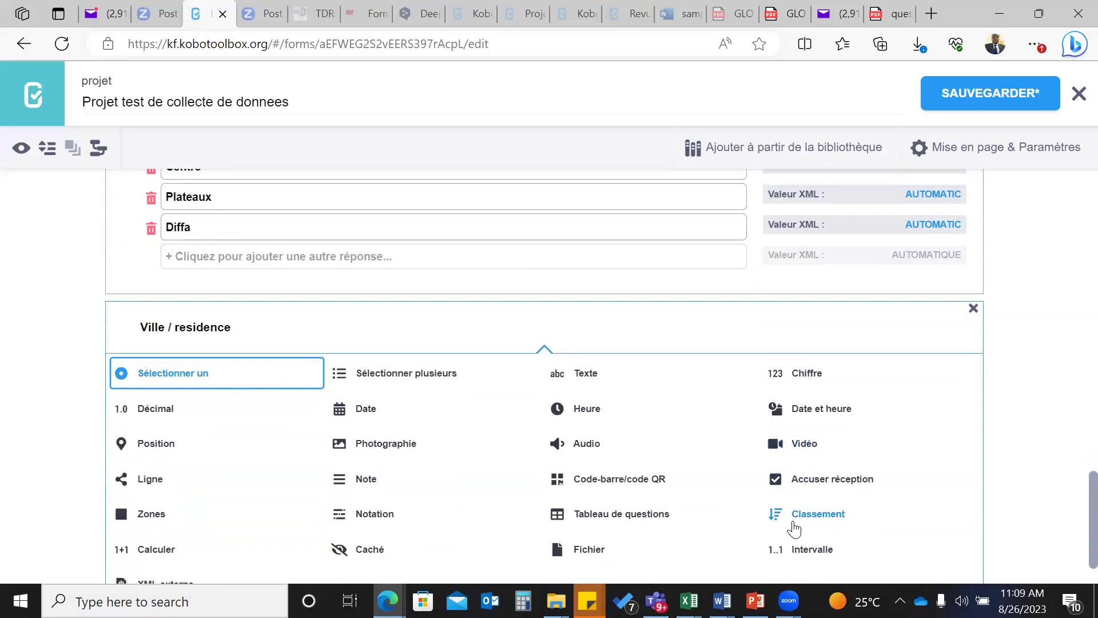
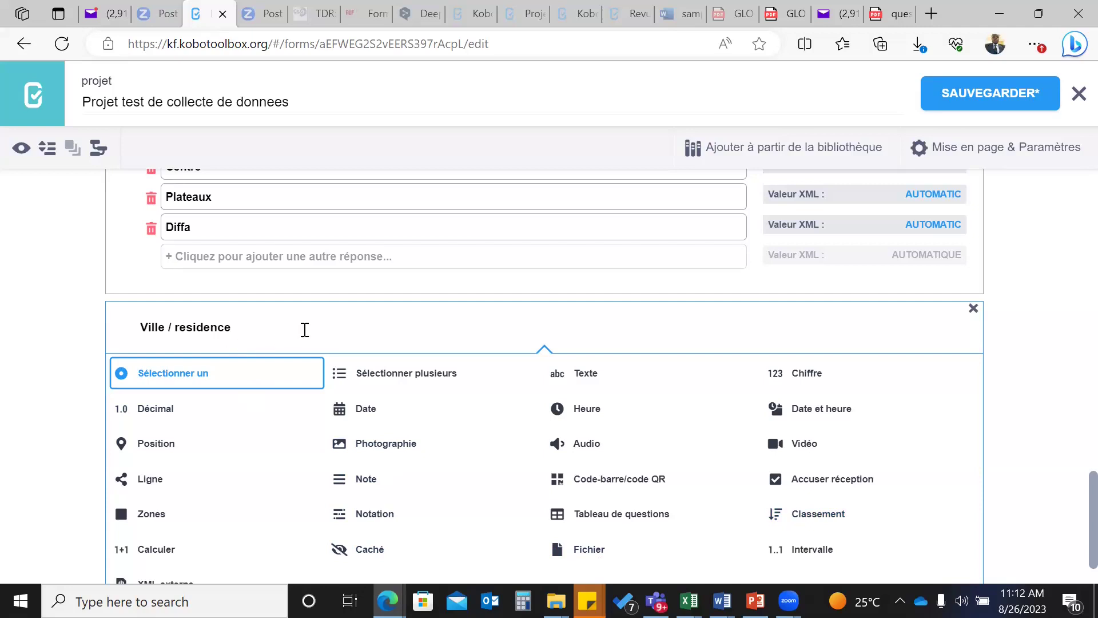
- Switch to the questionnaire_projet.pdf tab to consult the reference questionnaire
scroll(305, 332, down, 1)
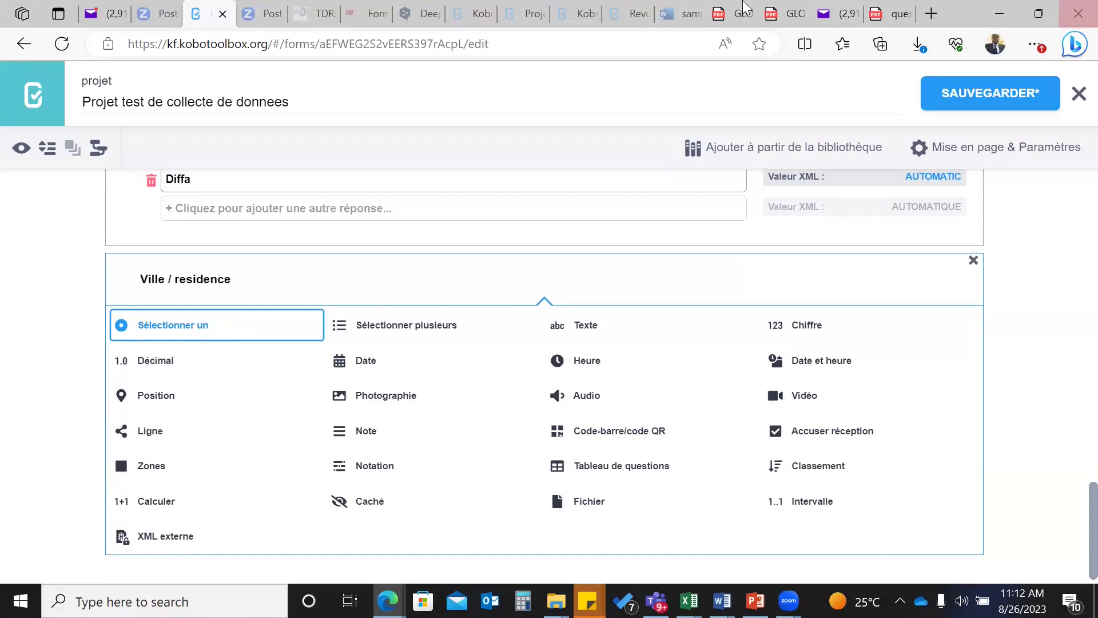
click(898, 18)
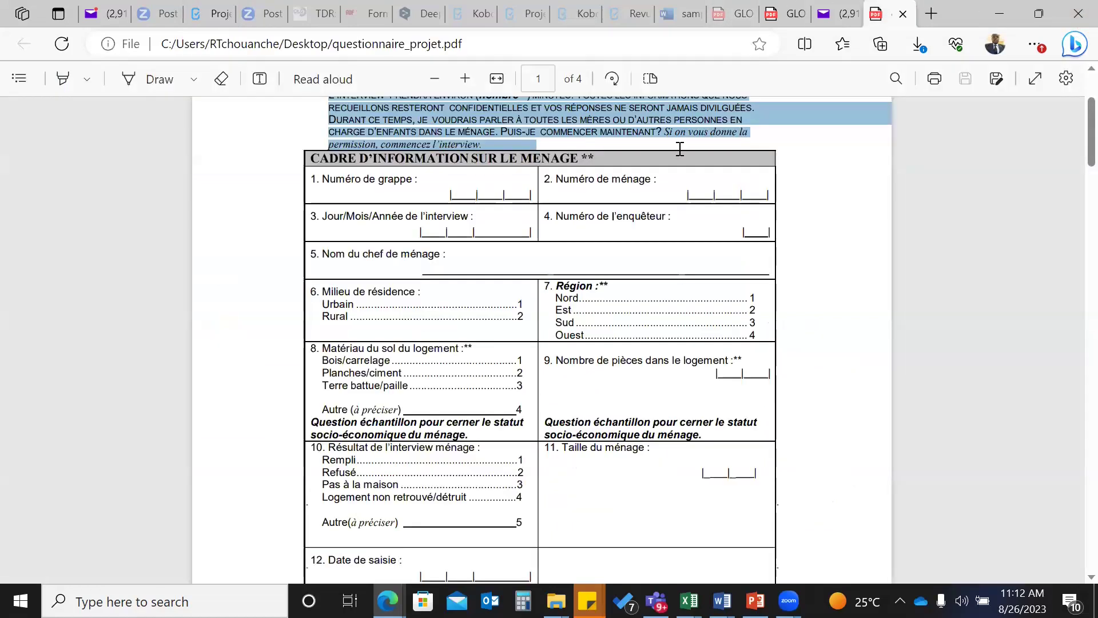
- Skim pages 1–3 of questionnaire_projet.pdf, back to page 1, then return to the KoboToolbox form editor
scroll(434, 374, down, 3)
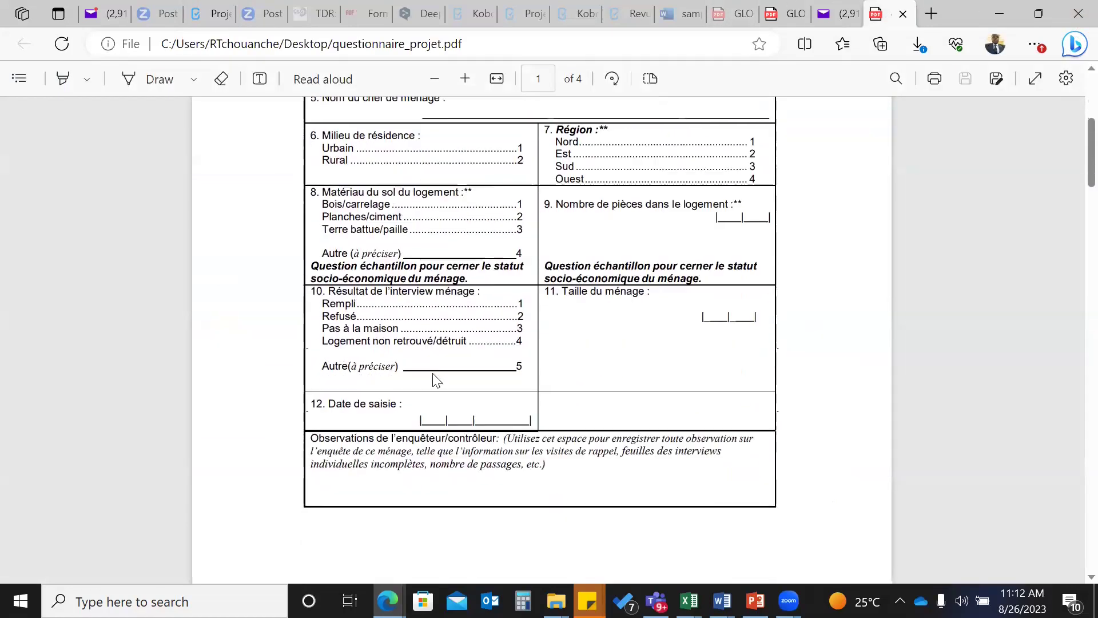
scroll(438, 376, down, 3)
scroll(438, 376, down, 10)
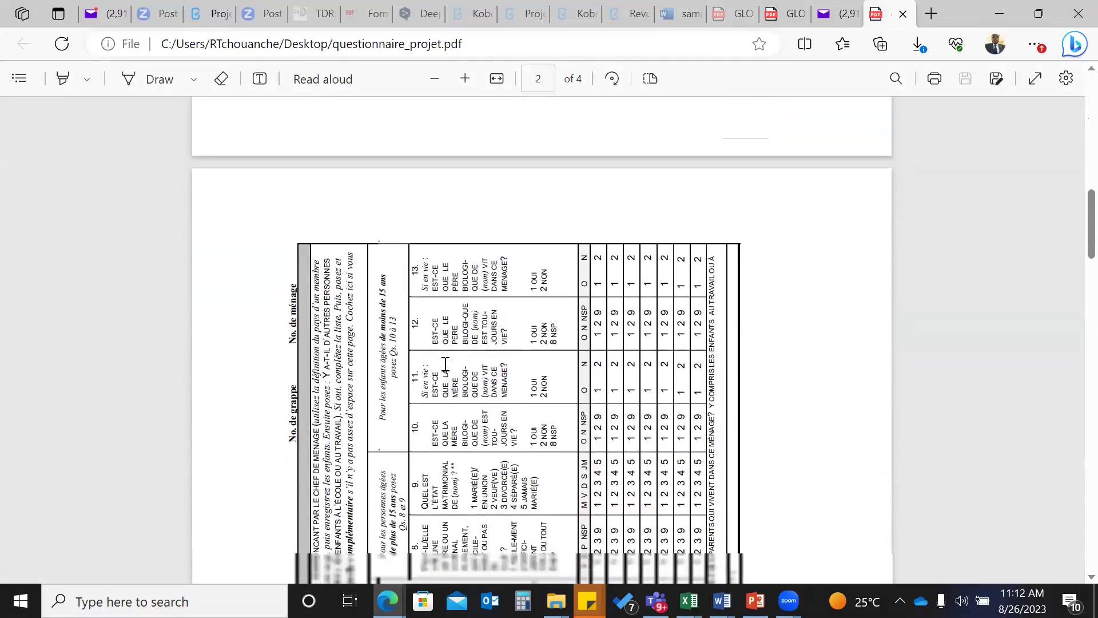
scroll(448, 358, down, 10)
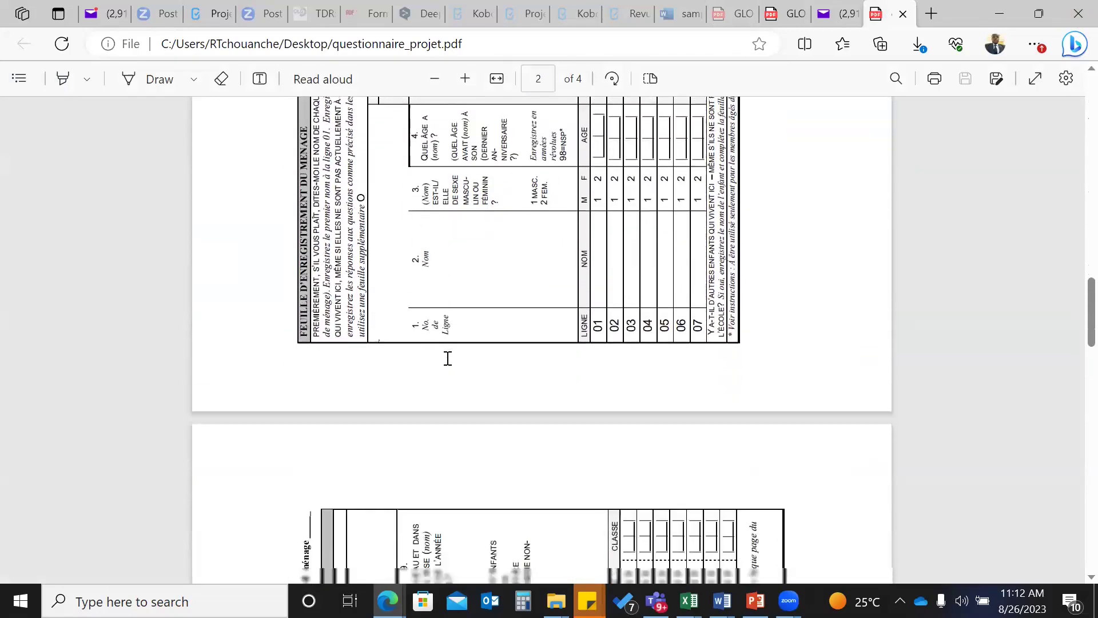
scroll(451, 362, up, 10)
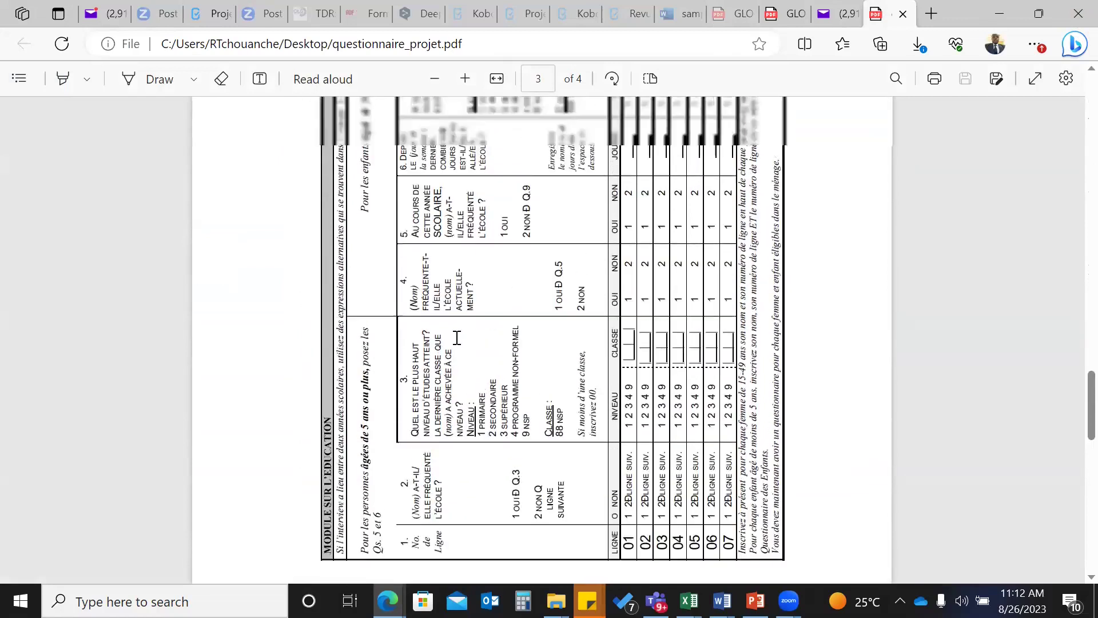
scroll(429, 301, up, 10)
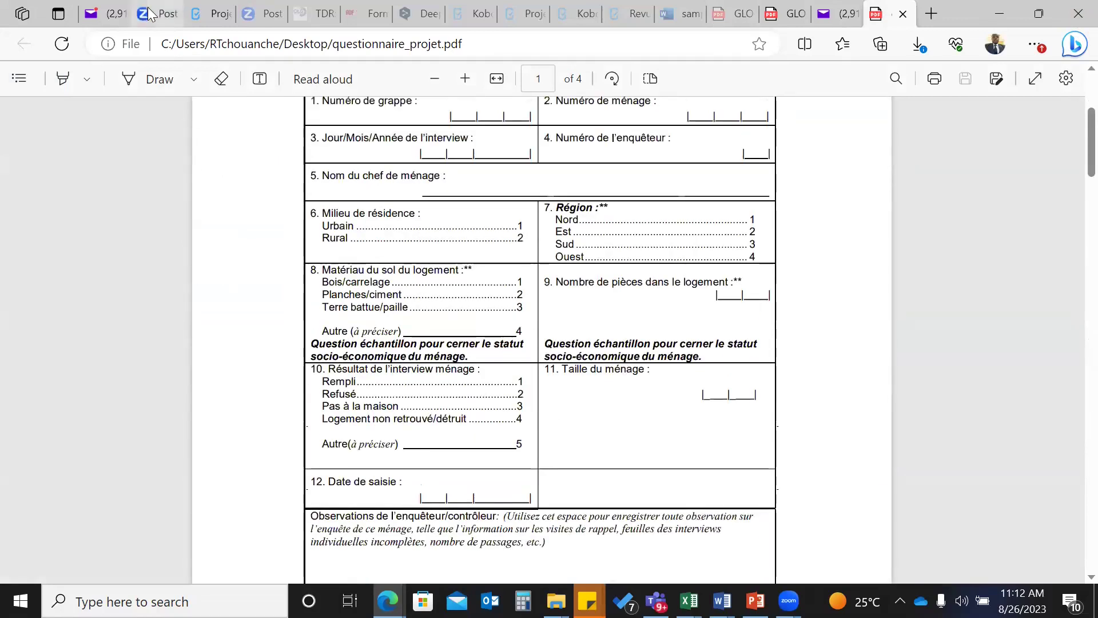
click(213, 11)
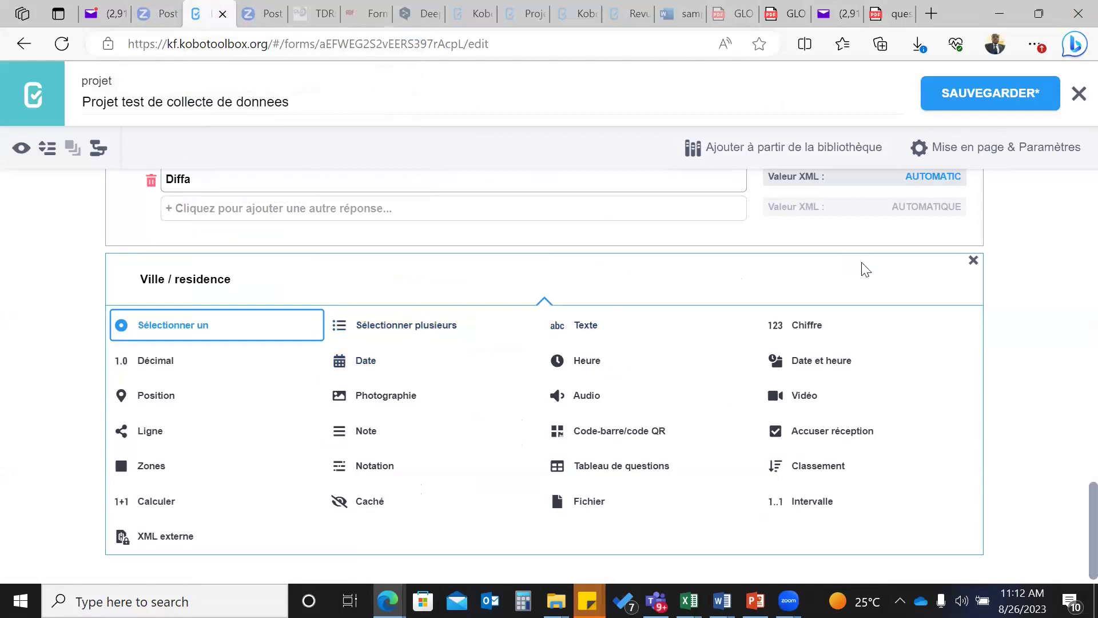
- Choose 'Sélectionner un' as the question type for Ville / residence
scroll(229, 329, down, 1)
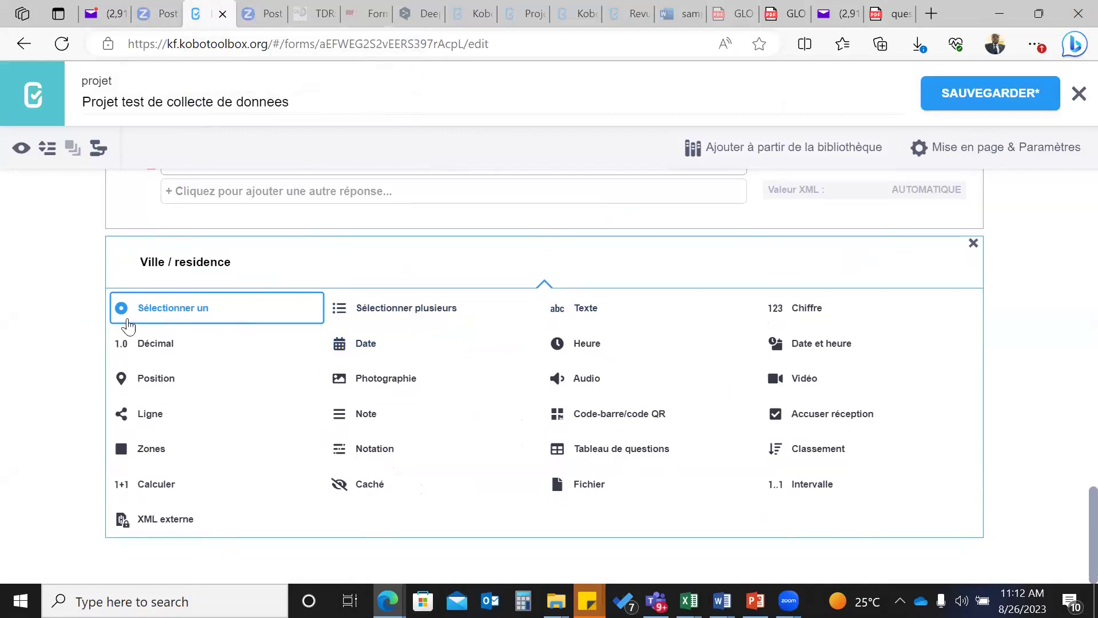
click(166, 306)
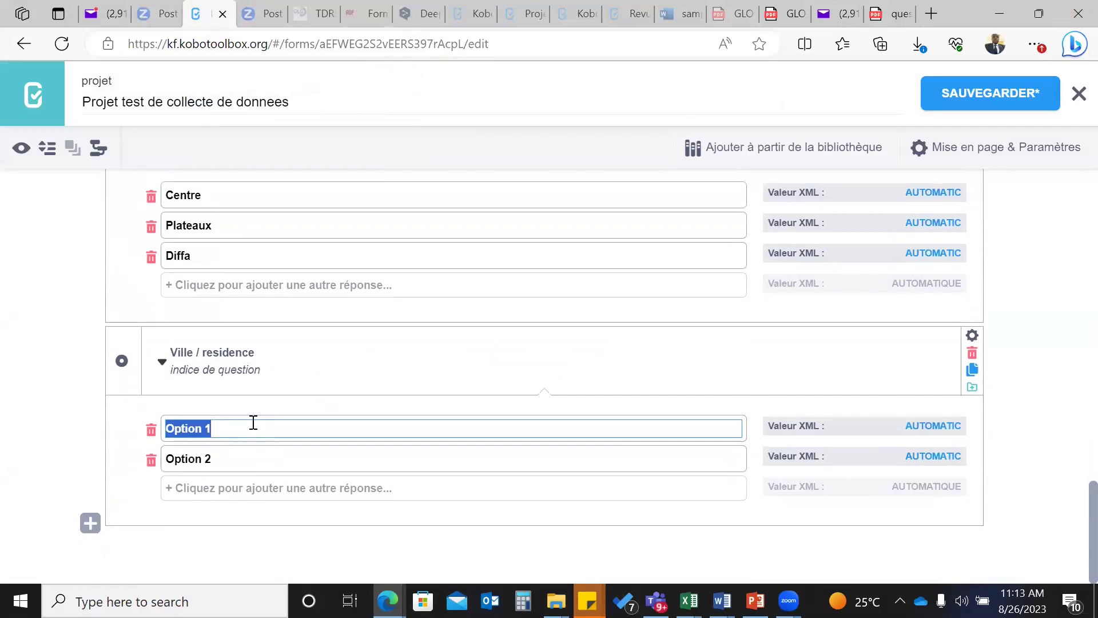
- Replace the placeholder choices Option 1 and Option 2 with Abidjan and Brazza
text(Abidjan)
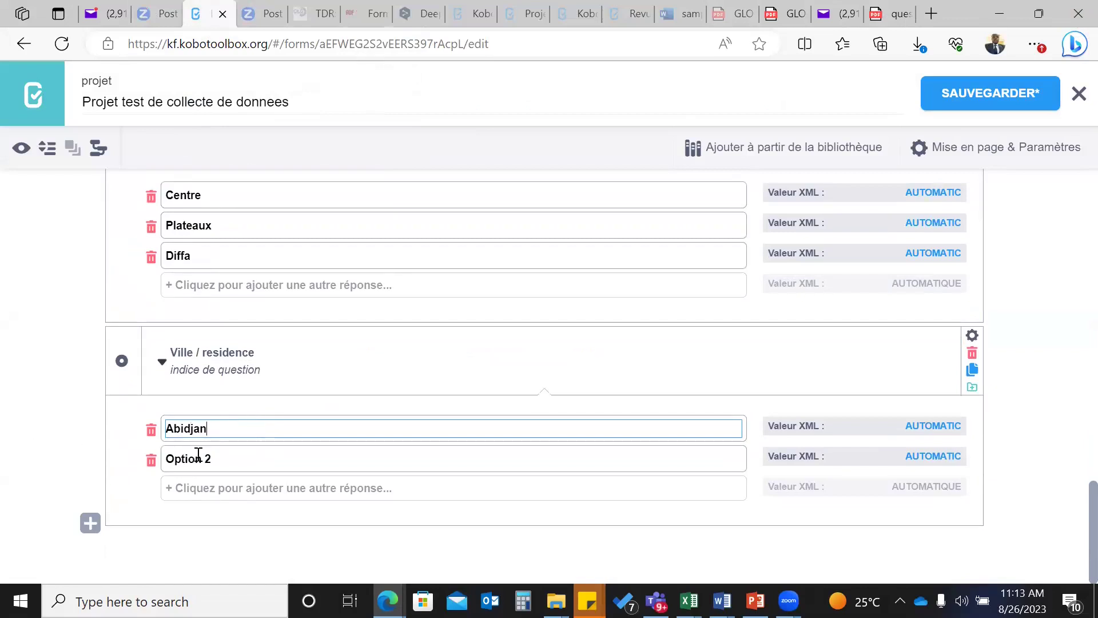
click(220, 458)
drag(219, 458, 165, 459)
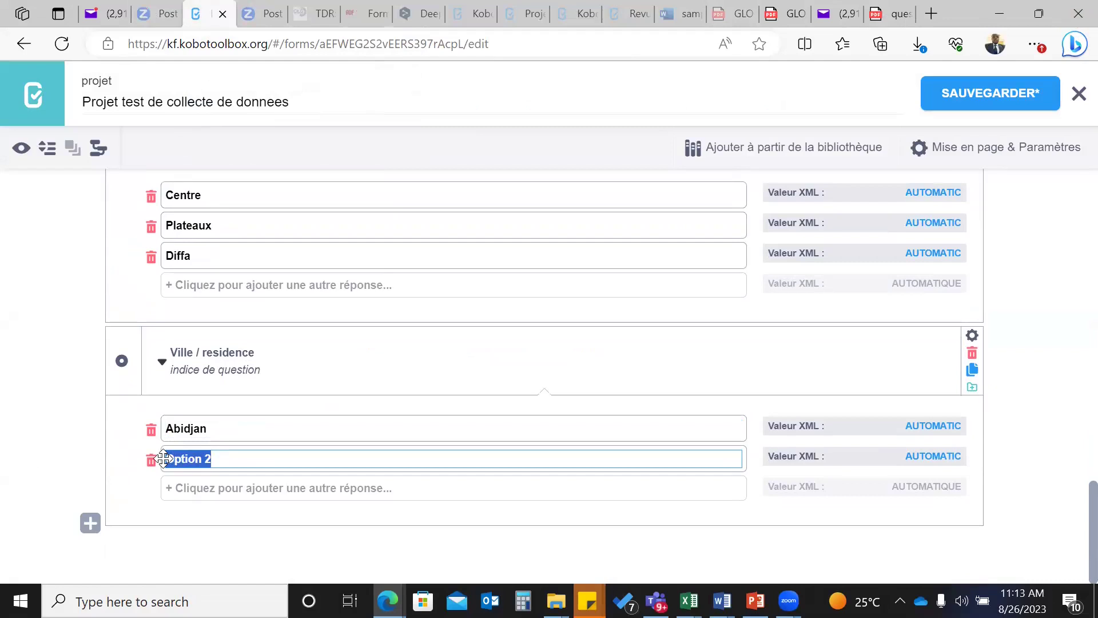
text(Brazza)
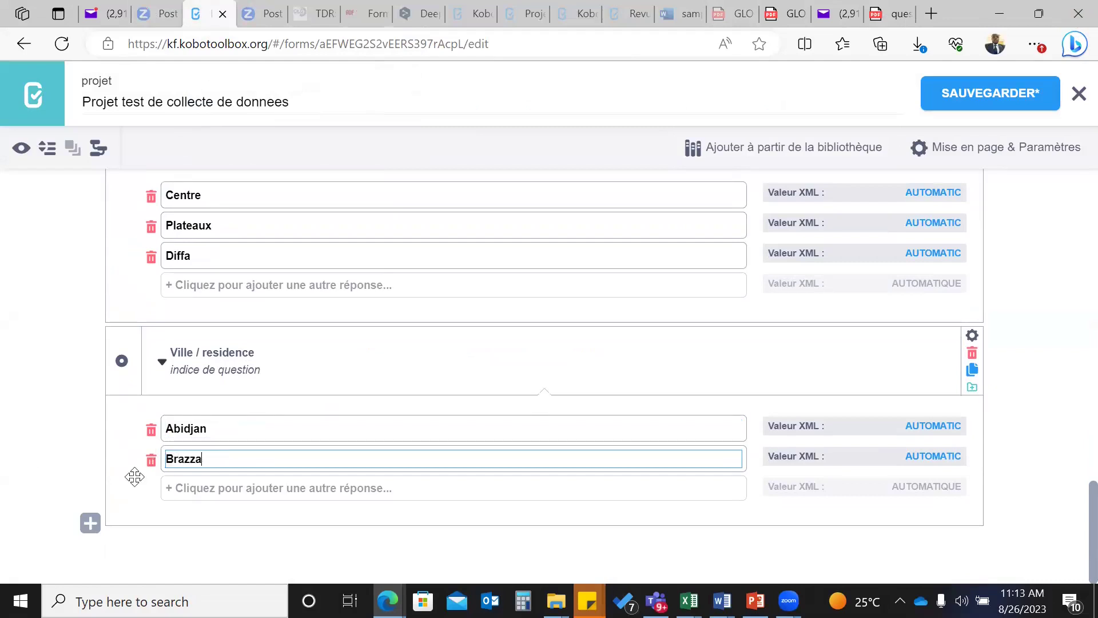
- Add three more city choices: Yaounde, Dakar and Bamoko
click(198, 488)
text(Yaounde)
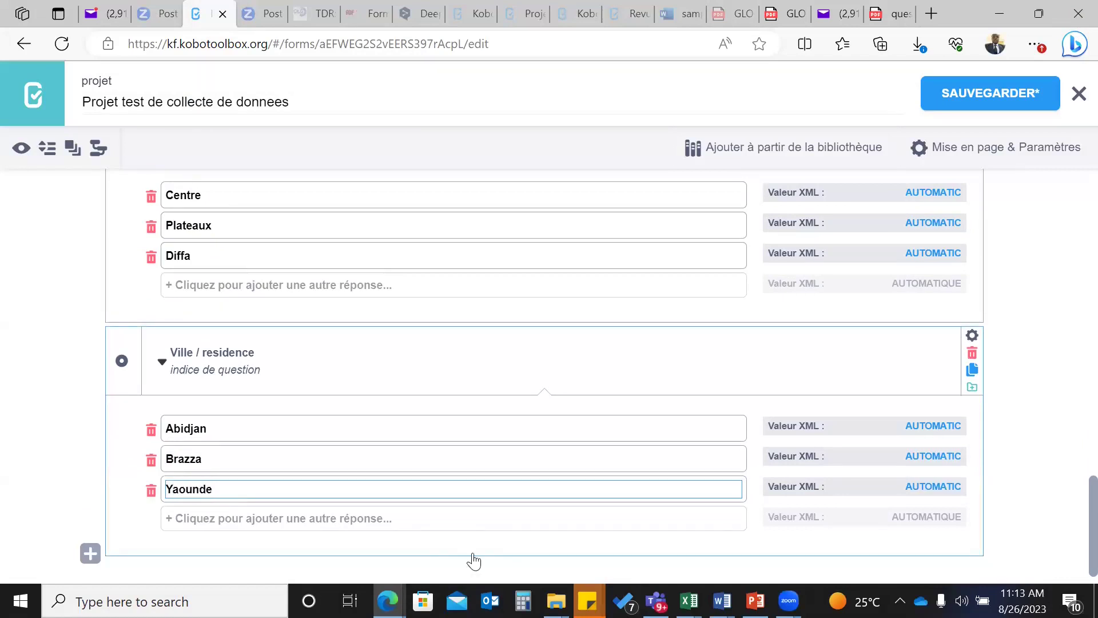
scroll(475, 557, up, 1)
scroll(480, 512, down, 2)
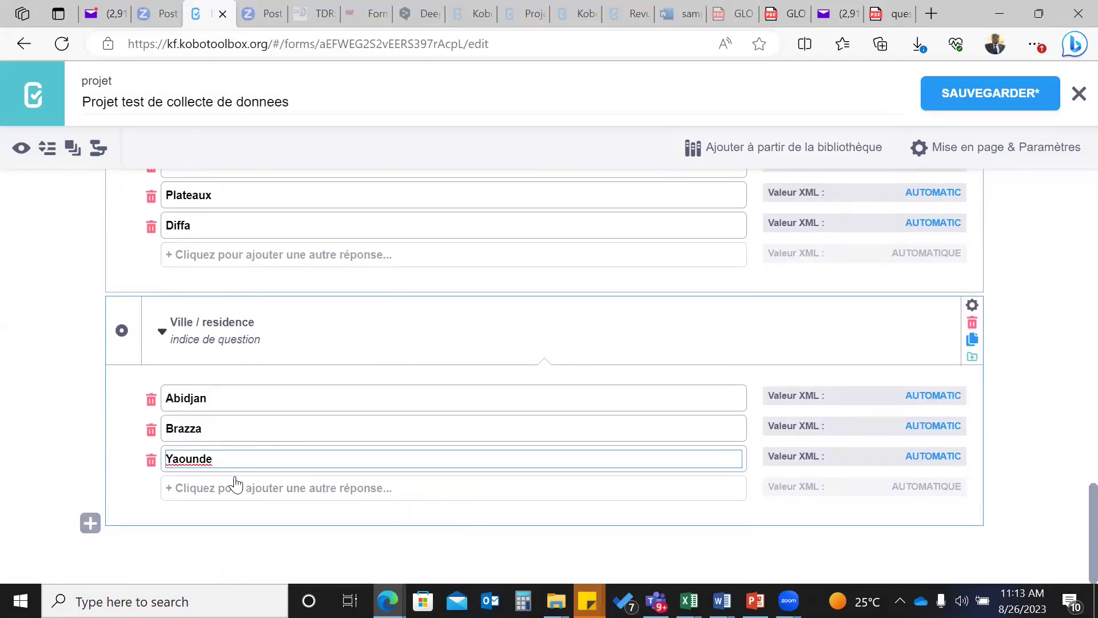
click(239, 491)
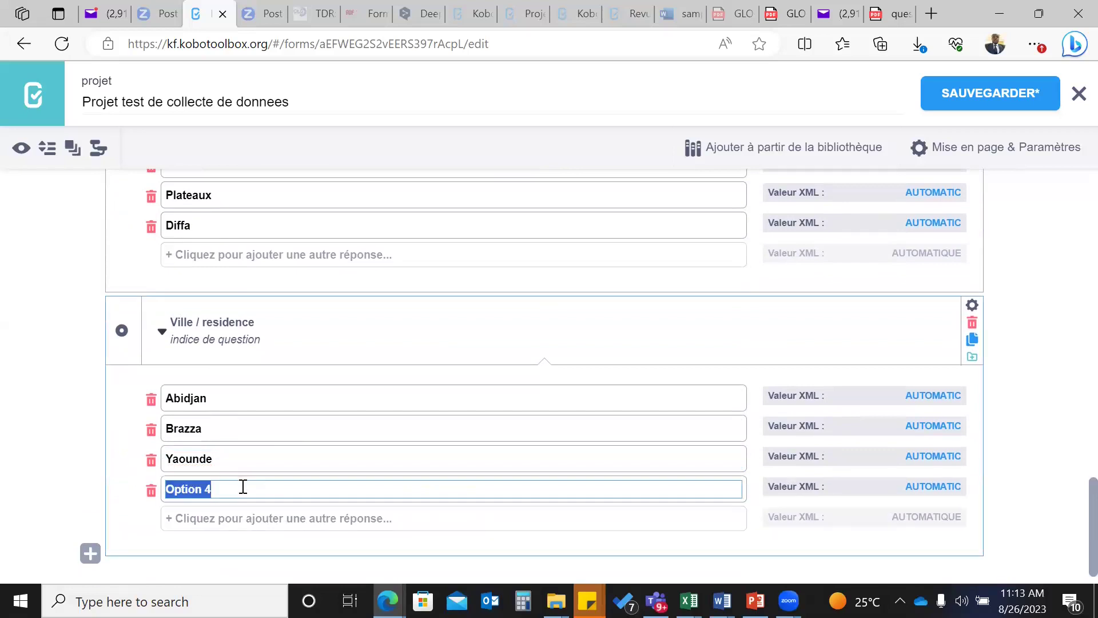
text(Dakar)
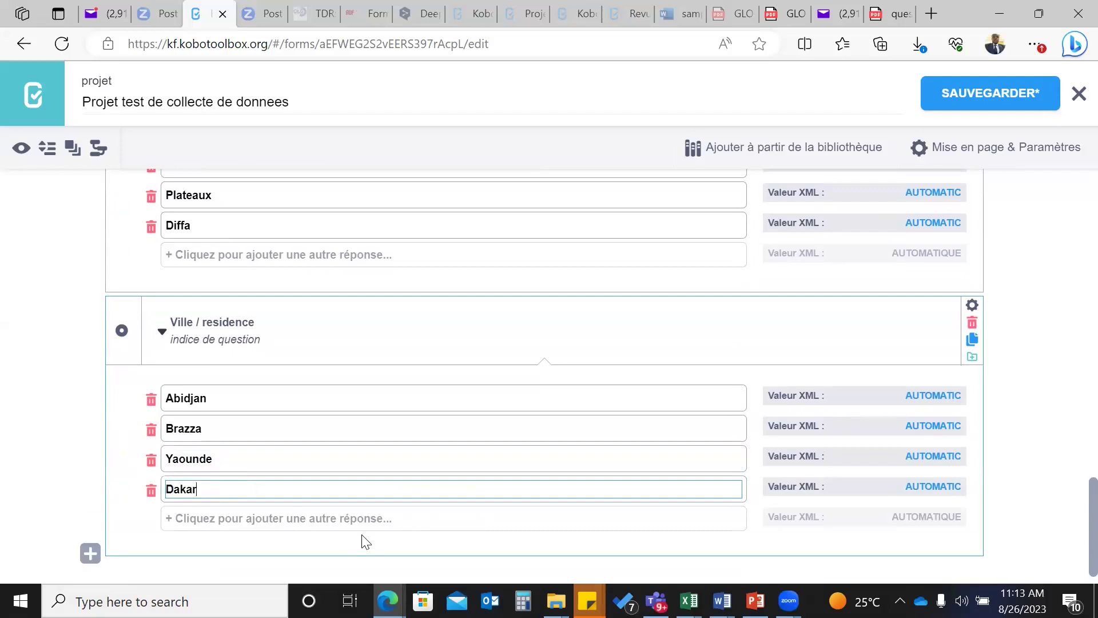
click(234, 509)
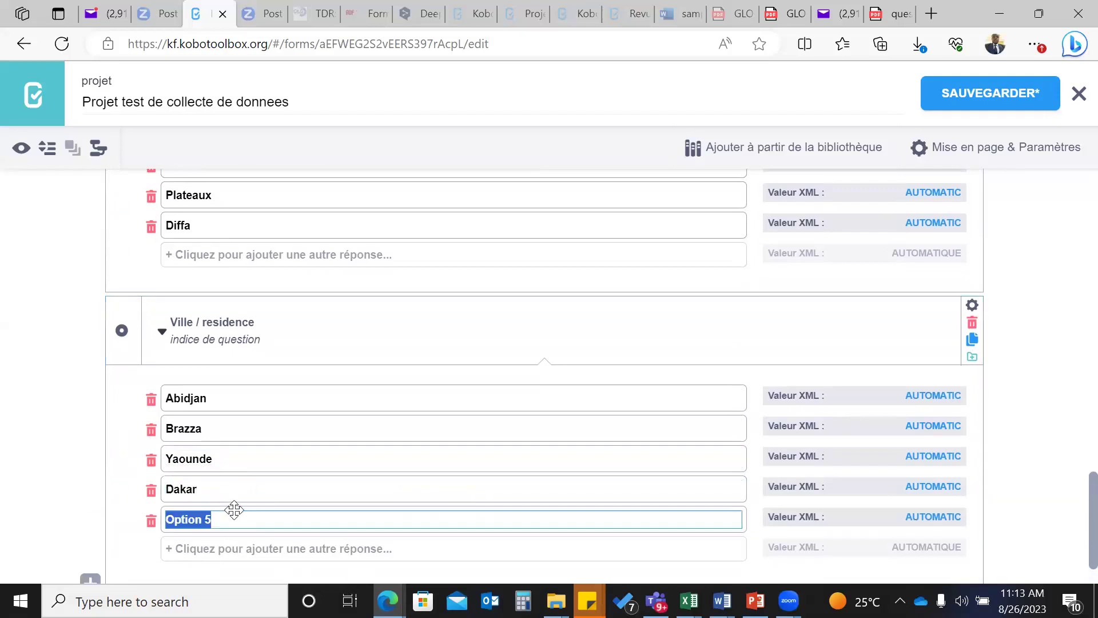
text(Ba)
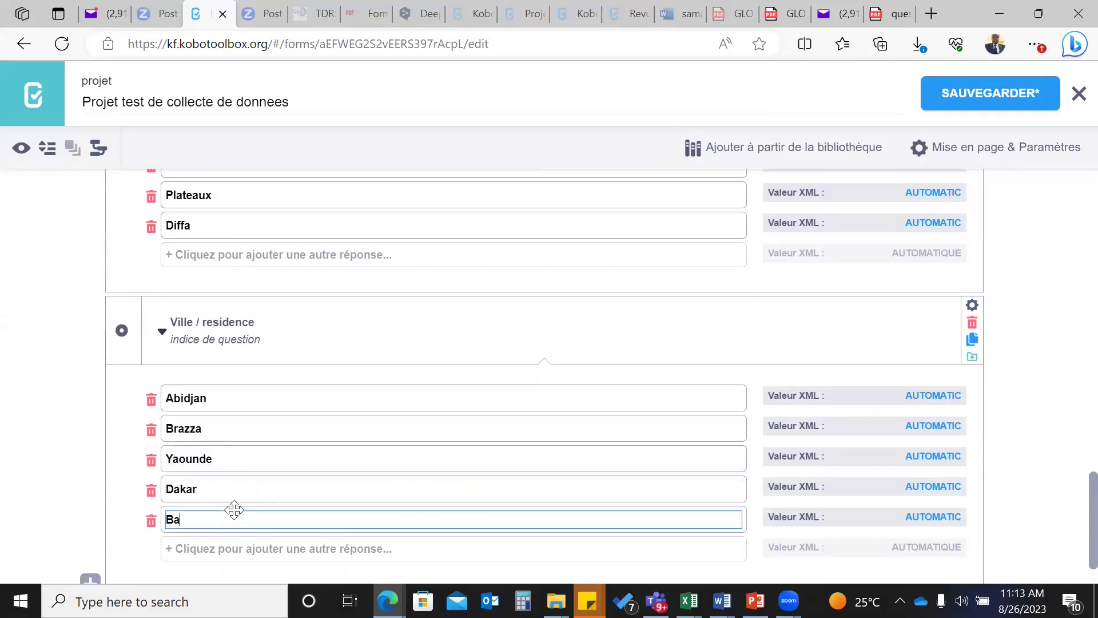
text(moko)
scroll(250, 470, down, 1)
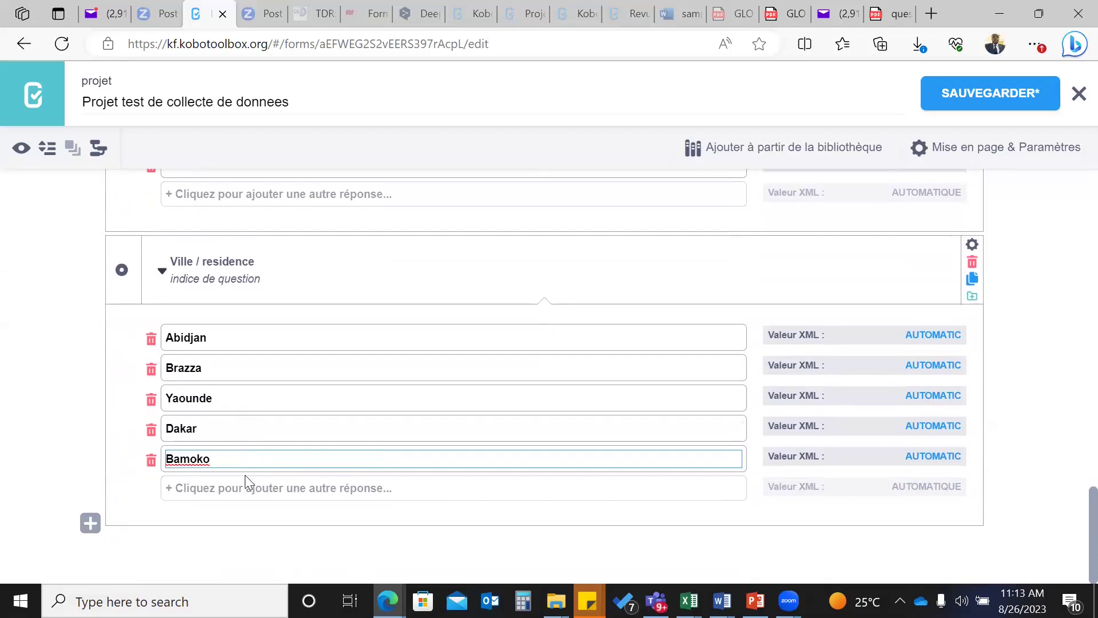
- Correct the last city choice so it reads Bamako
click(90, 525)
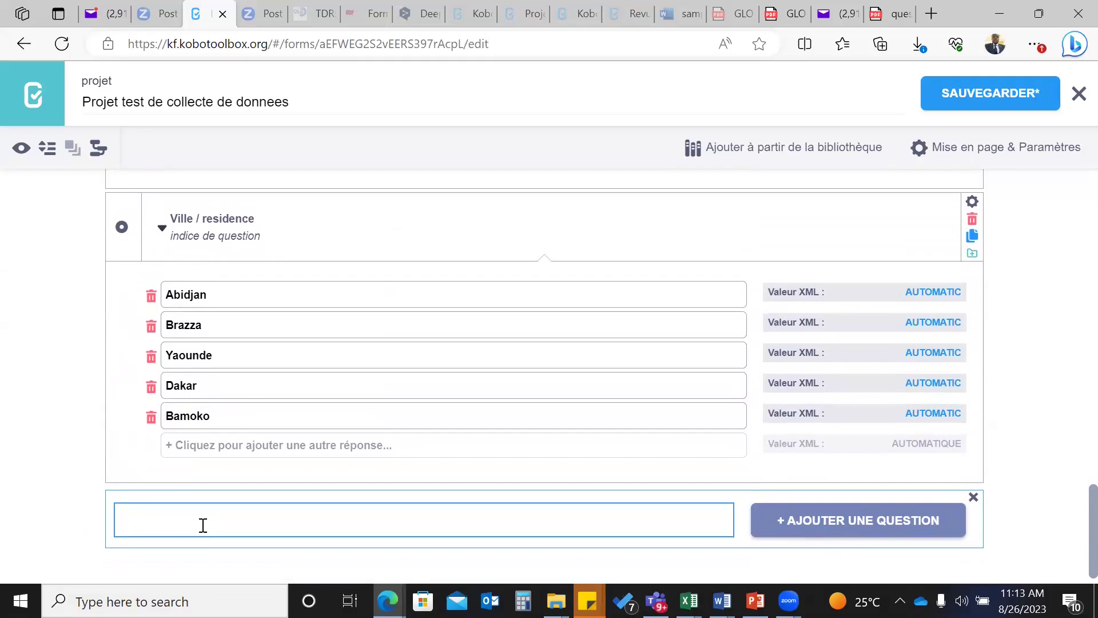
click(193, 416)
text(a)
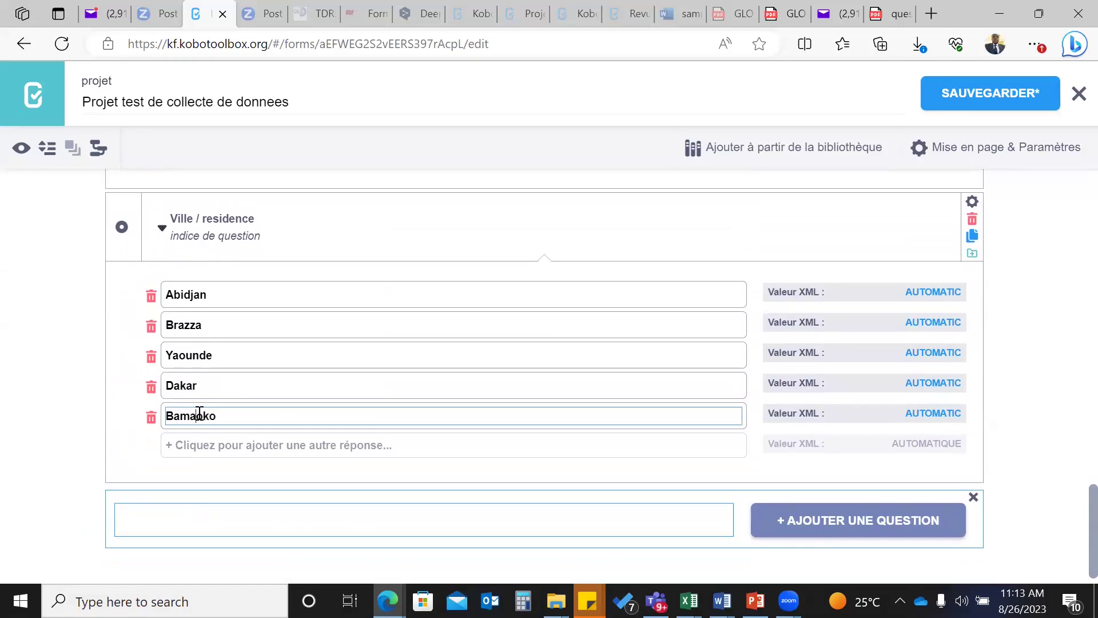
key(Delete)
- Add a new 'Sélectionner plusieurs' question after the Ville / residence question
scroll(195, 452, up, 2)
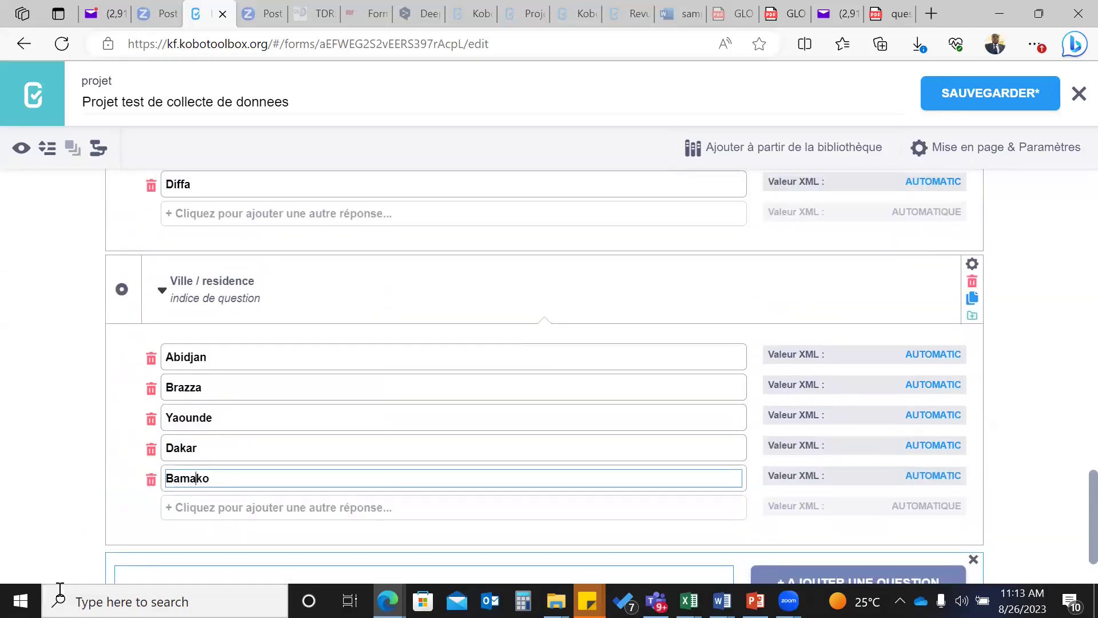
scroll(193, 487, down, 2)
scroll(191, 515, up, 1)
click(189, 551)
click(852, 559)
scroll(534, 511, down, 3)
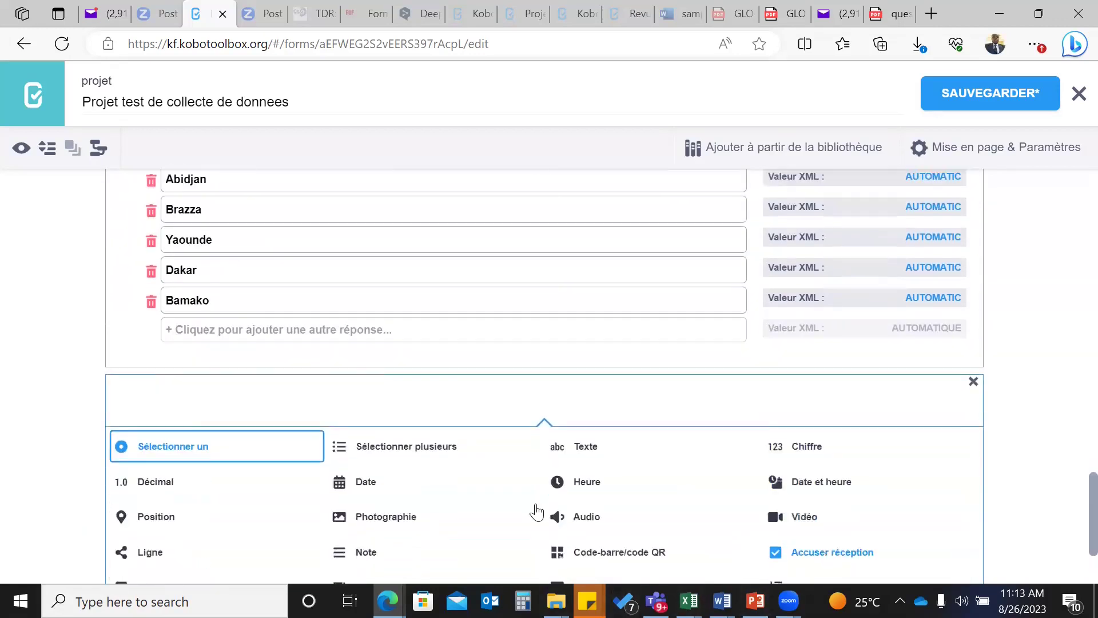
click(389, 412)
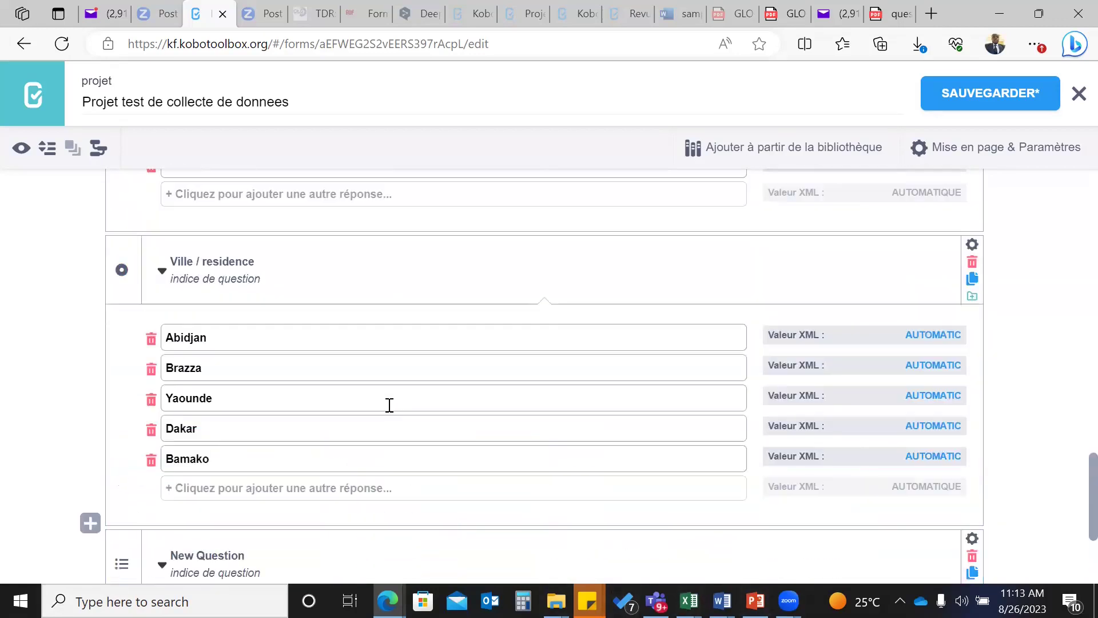
scroll(400, 503, down, 2)
click(330, 492)
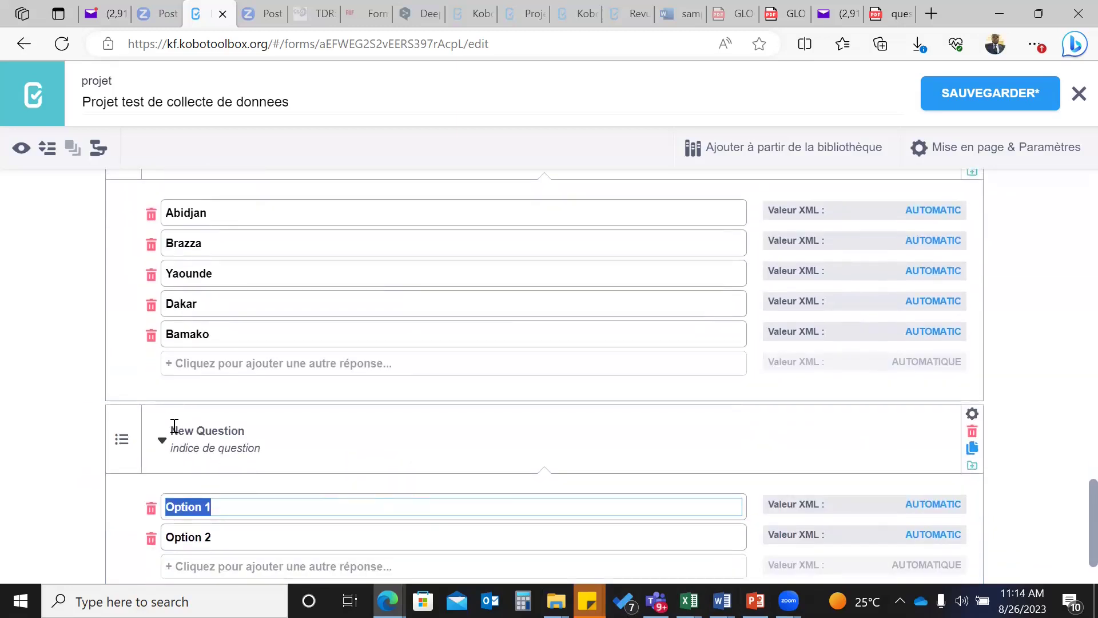
- Replace the default label with 'Quels sont vos fruits preferes'
click(175, 428)
drag(172, 430, 250, 430)
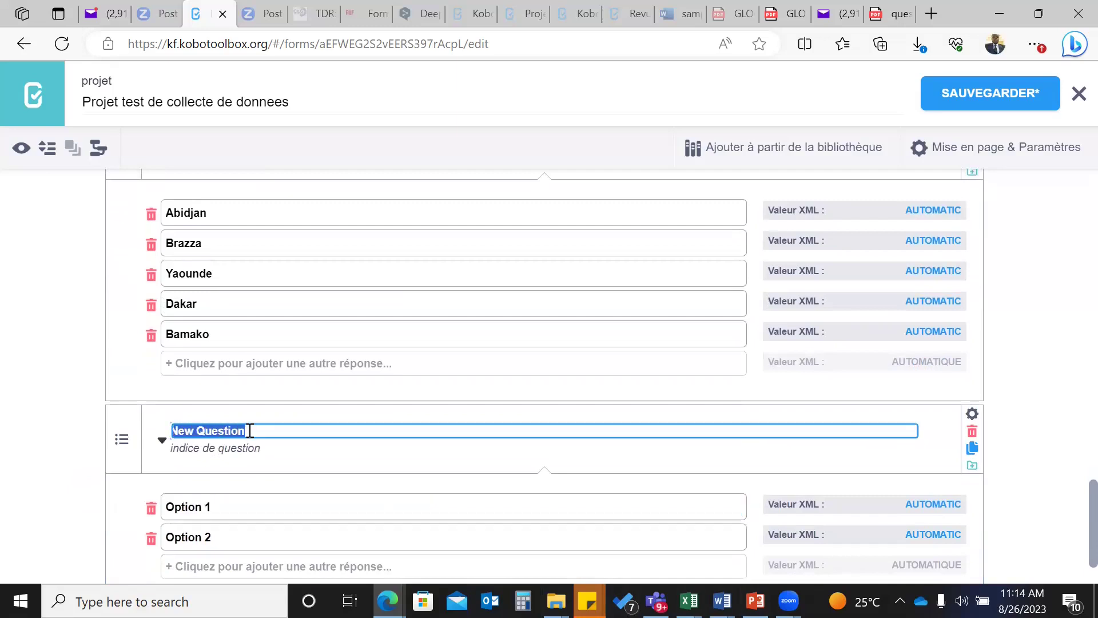
key(BackSpace)
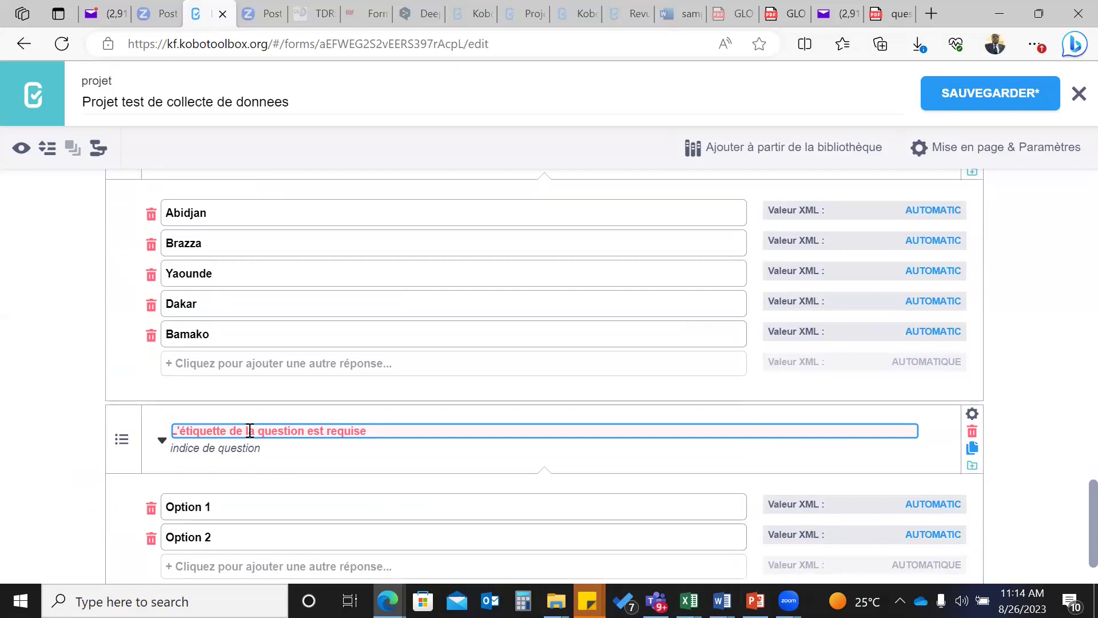
text(Qu)
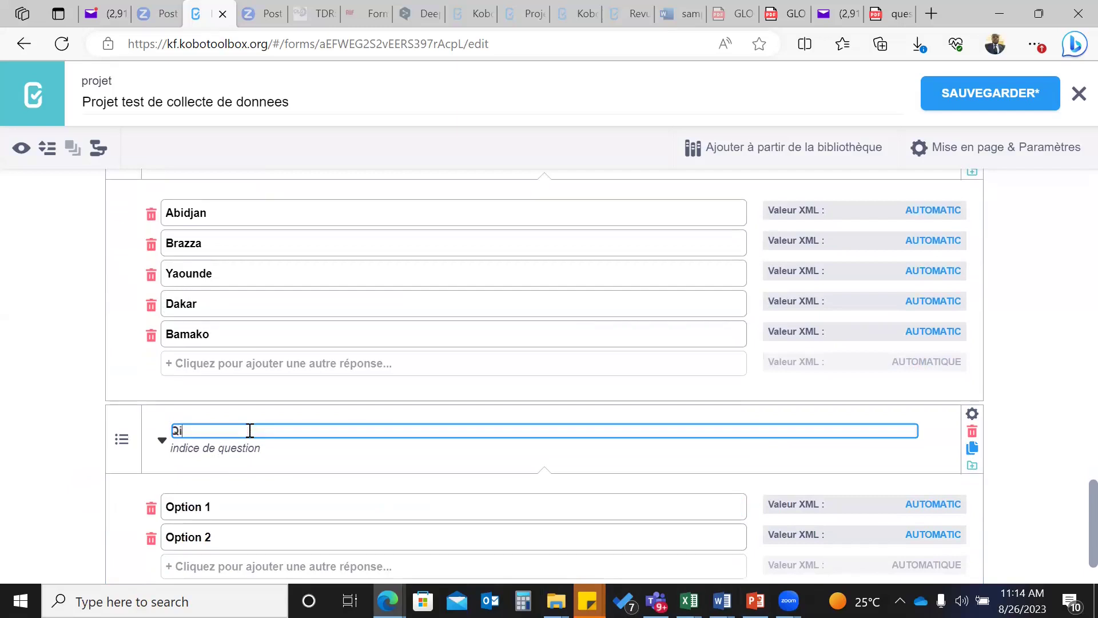
text(ell)
key(BackSpace)
text(s sont vos fruits )
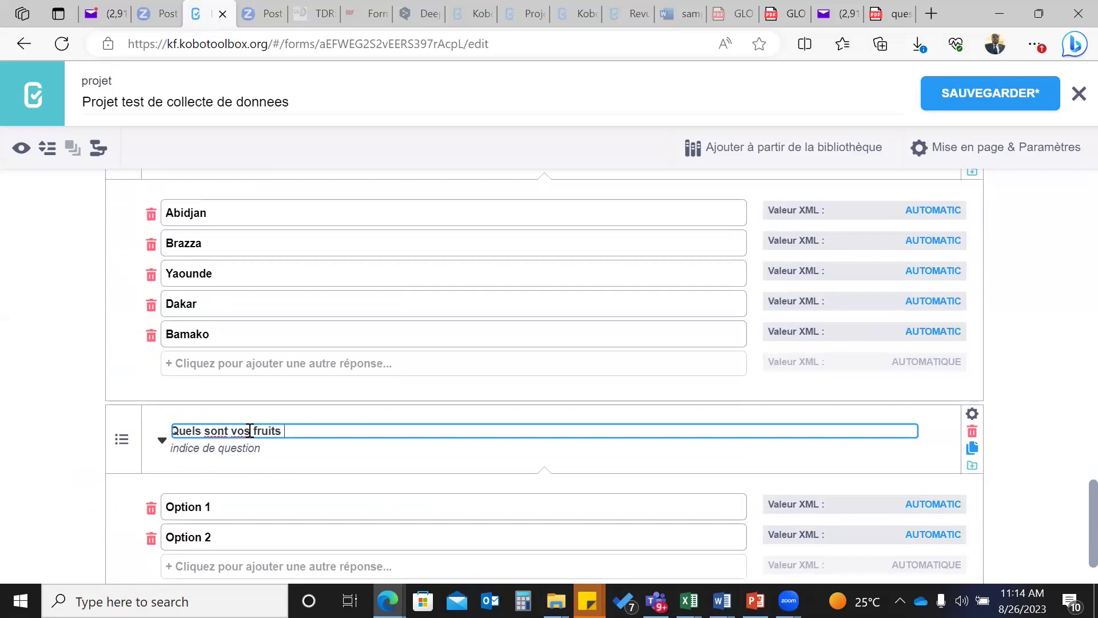
text(preferes)
scroll(274, 471, down, 1)
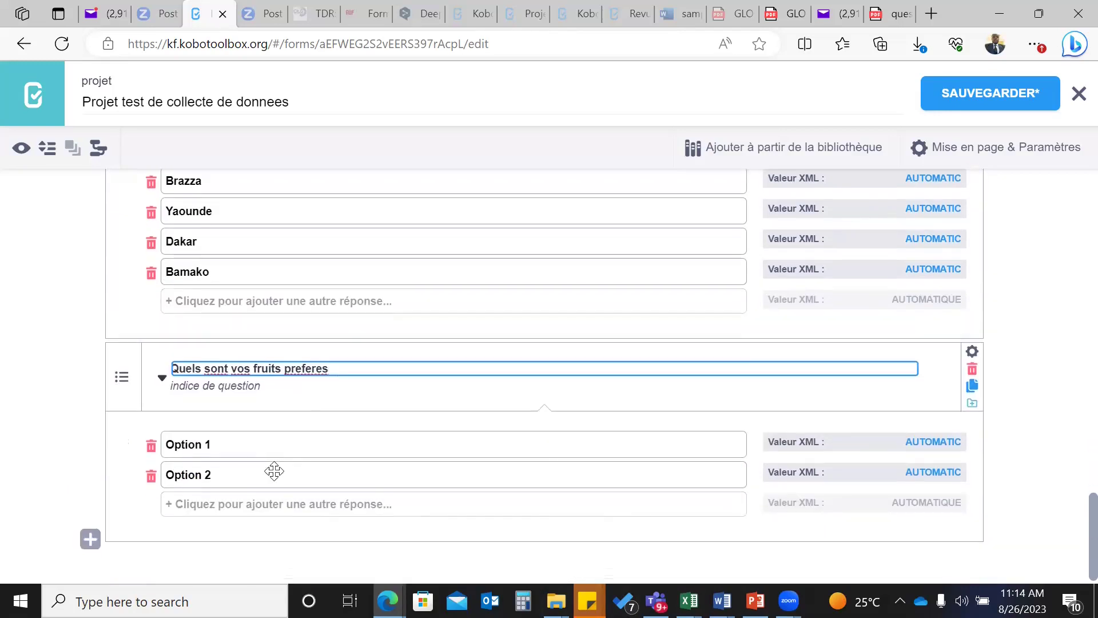
- Replace Option 1 and Option 2 with Banane and Datte
click(229, 445)
drag(228, 444, 146, 444)
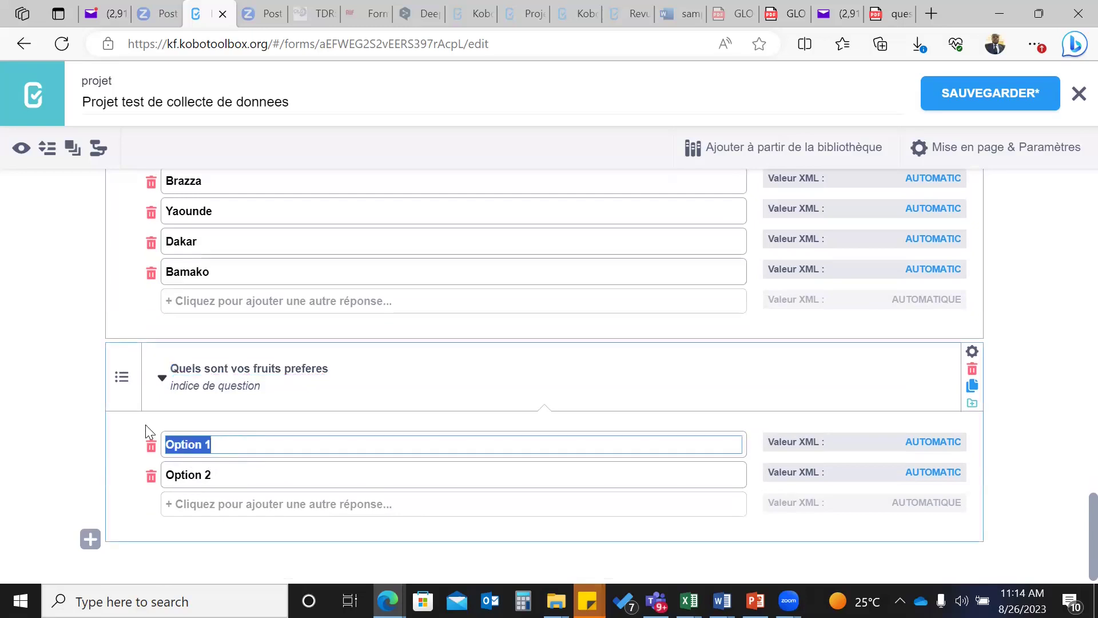
text(Banane)
click(212, 476)
text(Date)
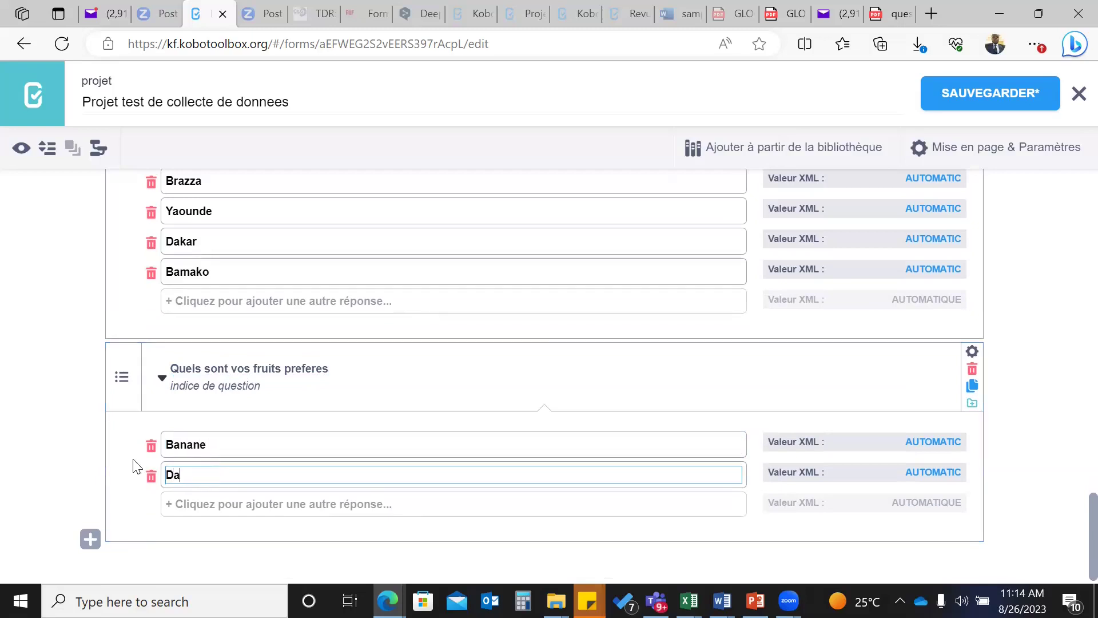
click(198, 504)
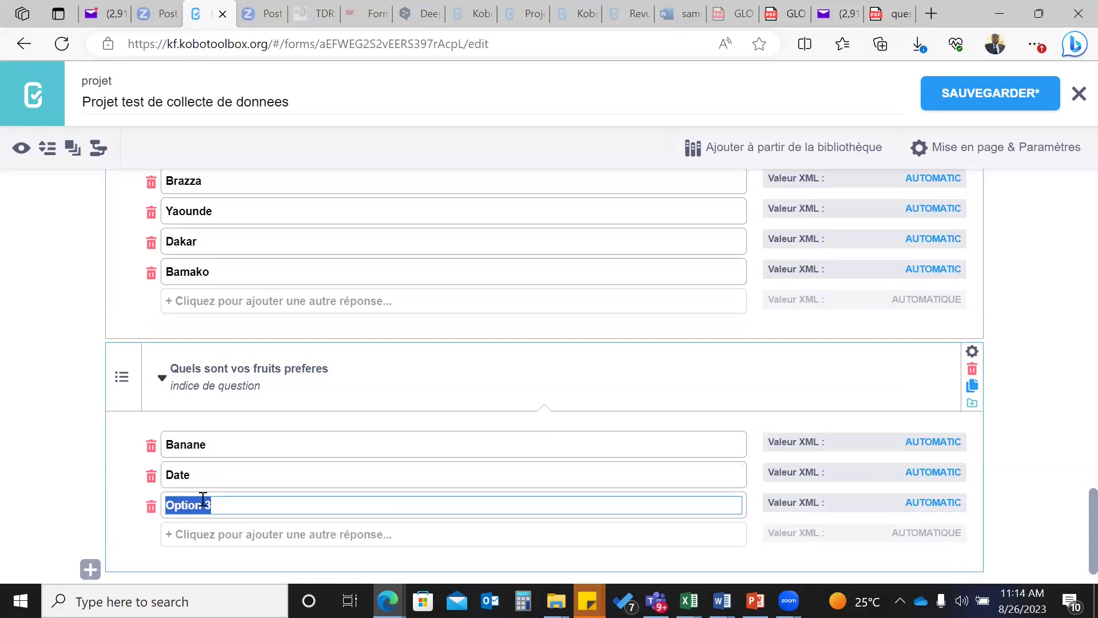
click(185, 476)
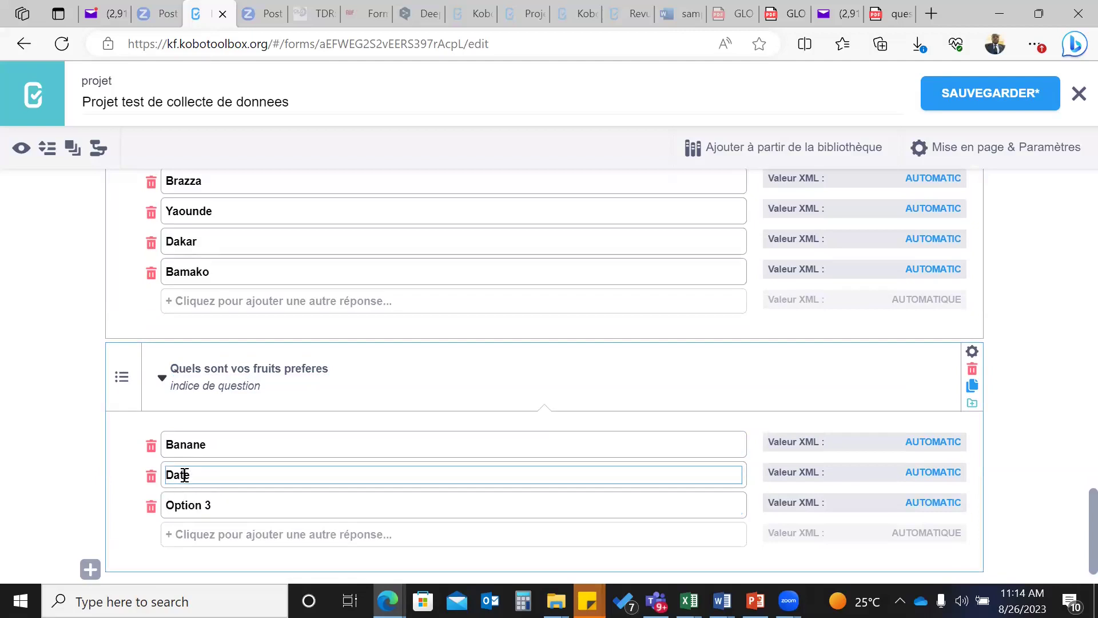
text(t)
- Add orange and ananas as the third and fourth fruit choices
drag(219, 509, 166, 505)
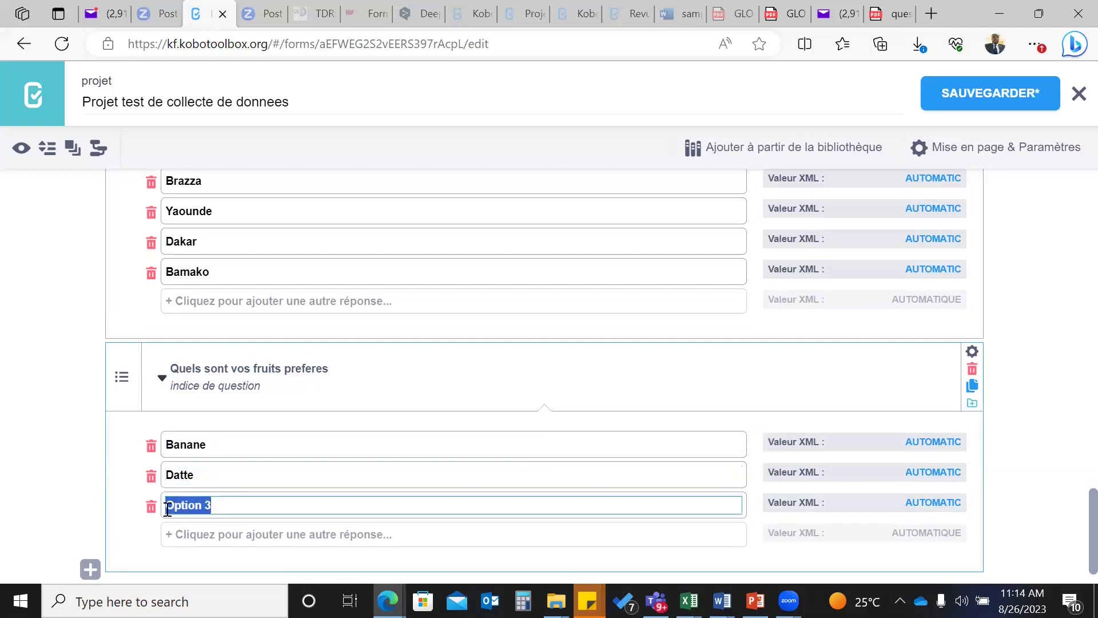
text(orange)
click(200, 534)
text(anan)
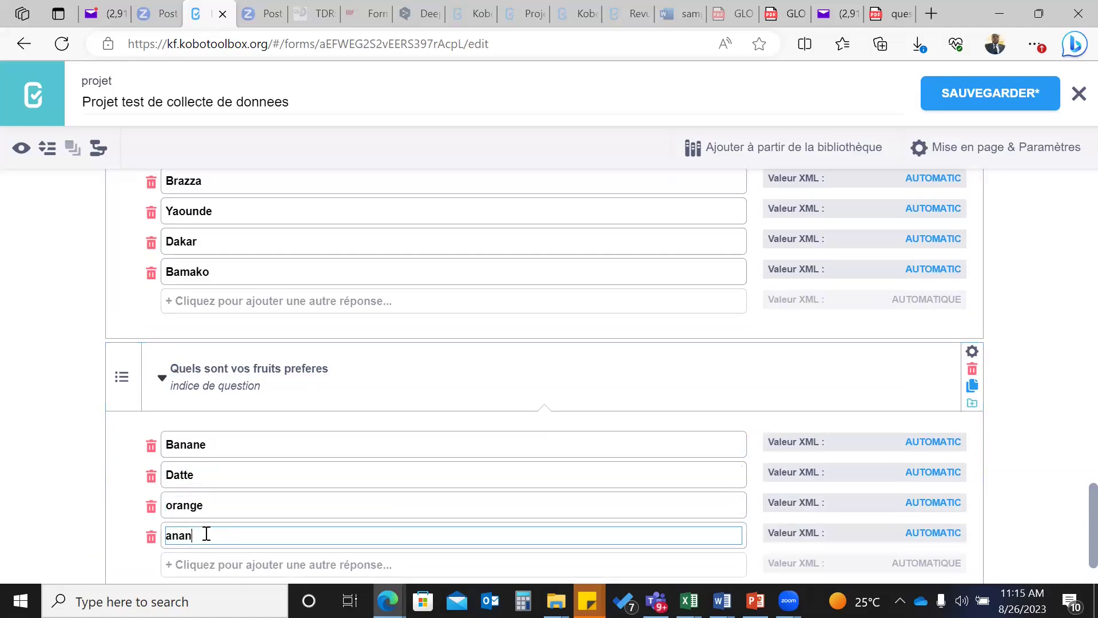
text(as)
scroll(265, 517, down, 1)
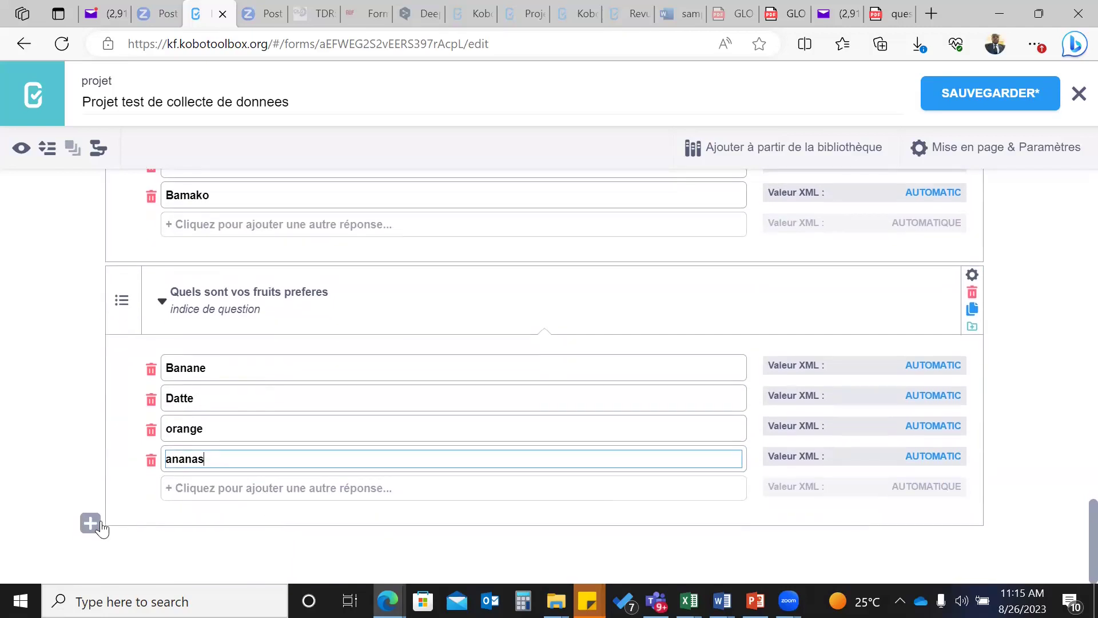
- Insert a Photographie question after the fruits question and select its default label text
click(90, 523)
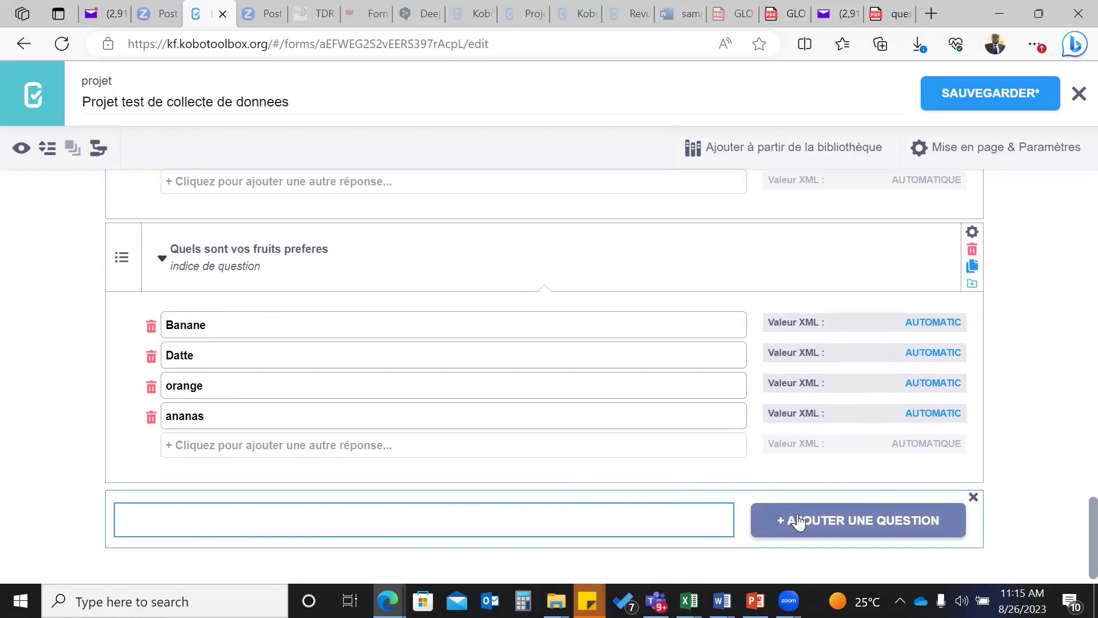
click(799, 521)
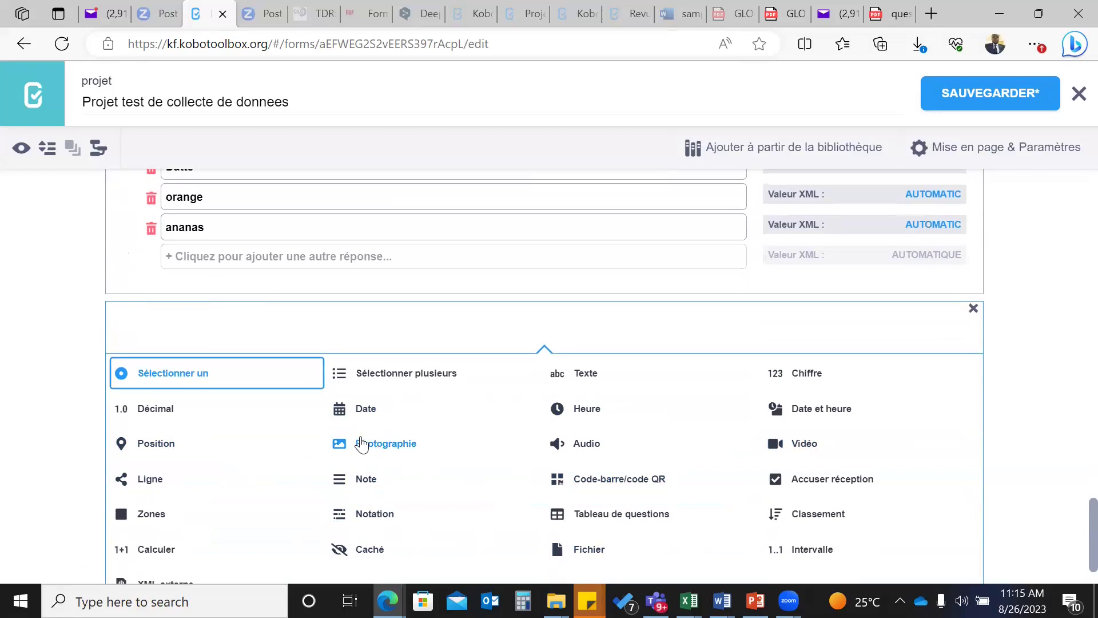
click(361, 445)
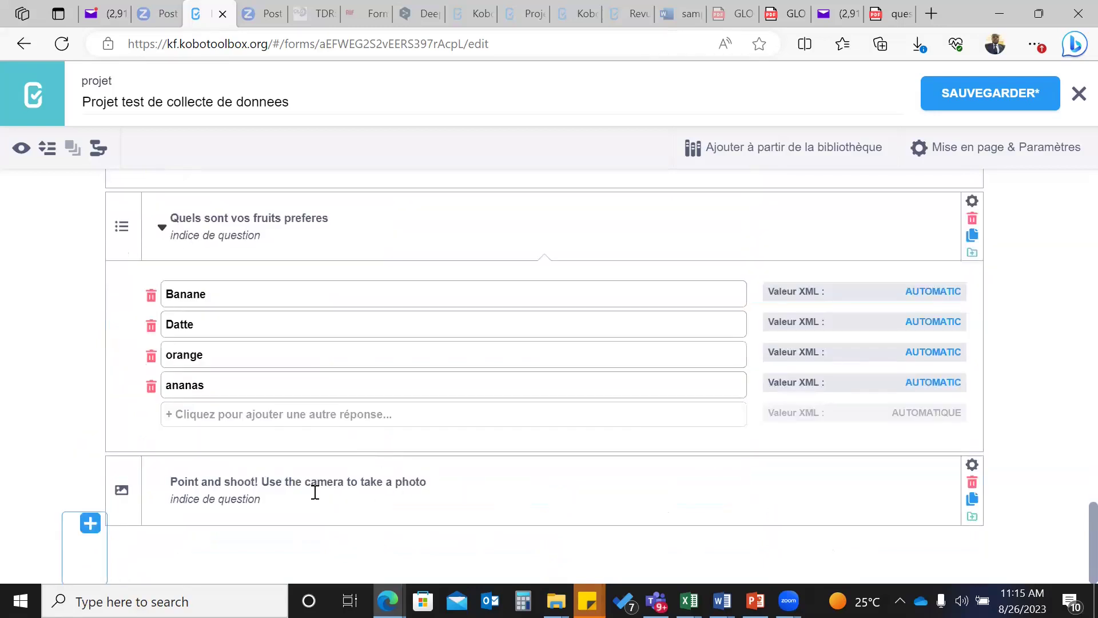
click(175, 480)
drag(175, 481, 486, 491)
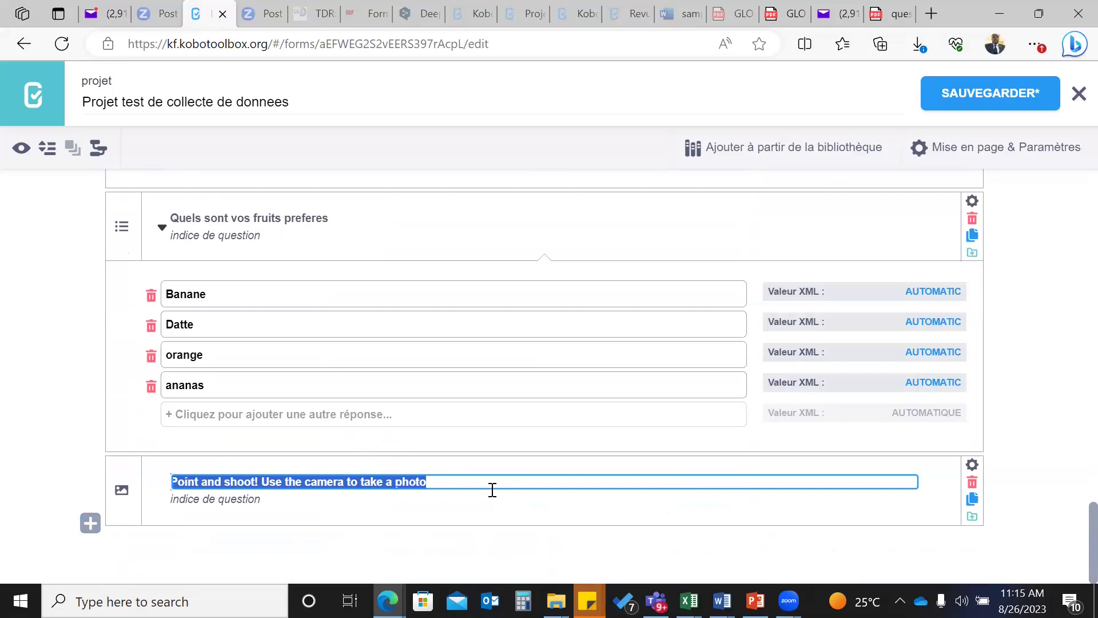
- Type 'Photo du menage' over the photo question's default label
text(P)
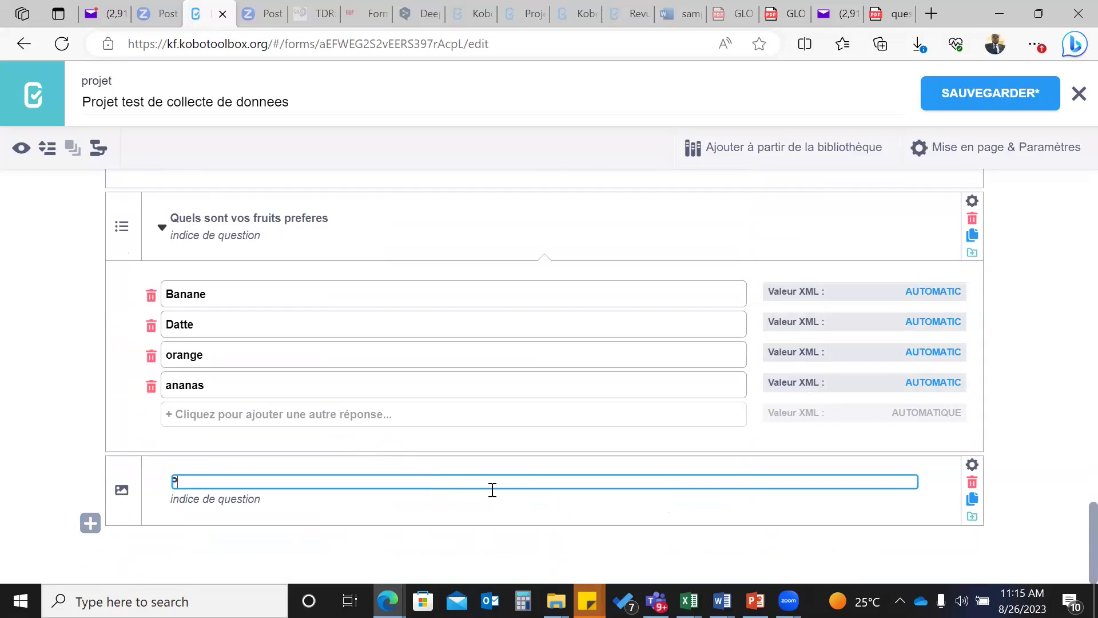
text(hoto du menage)
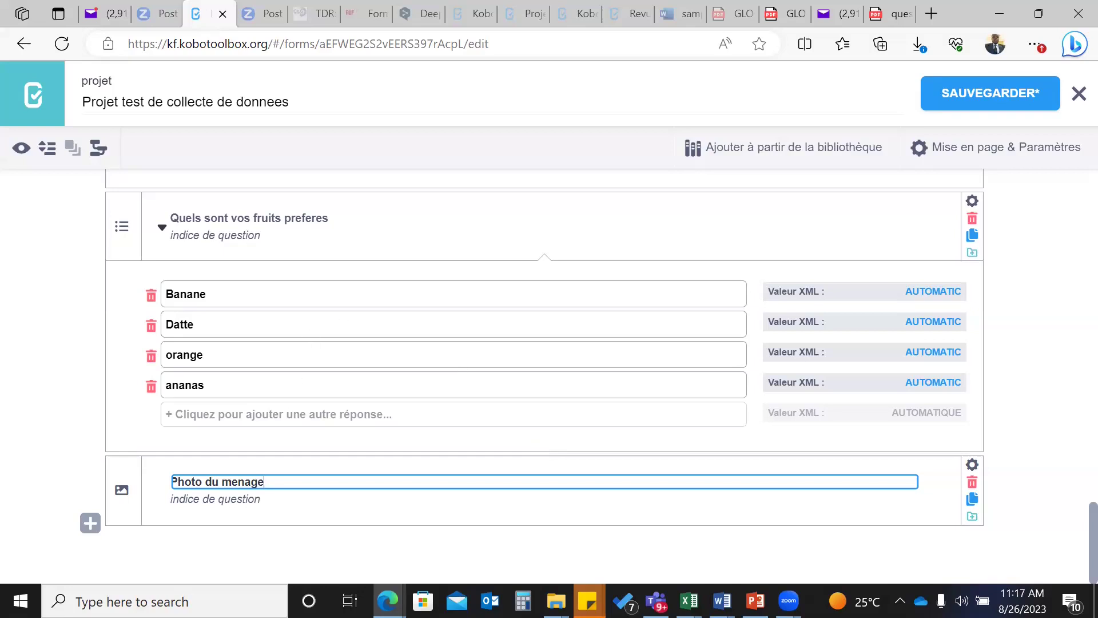
- Enter 'Environnement de vie du menage' as the next new question's label
click(90, 523)
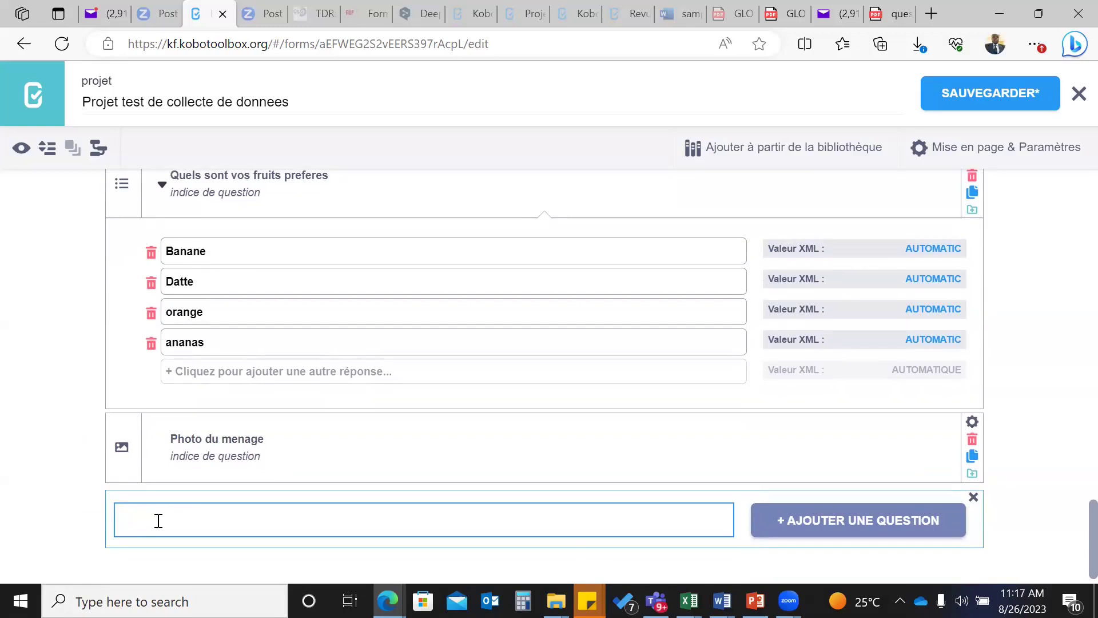
text(Environnement de vie du menage)
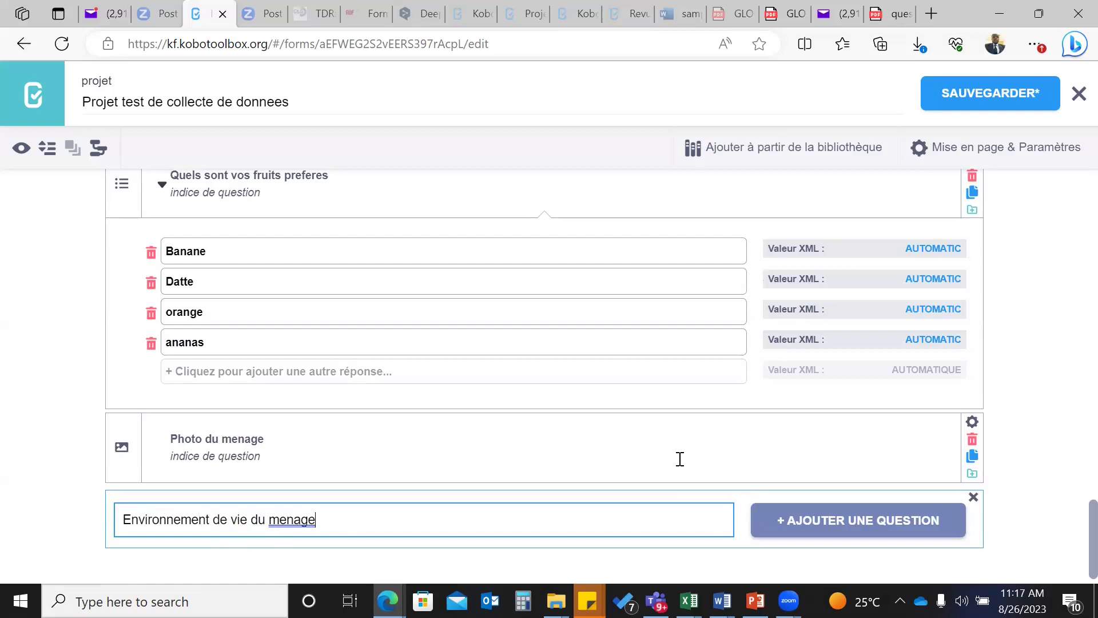
scroll(678, 478, down, 1)
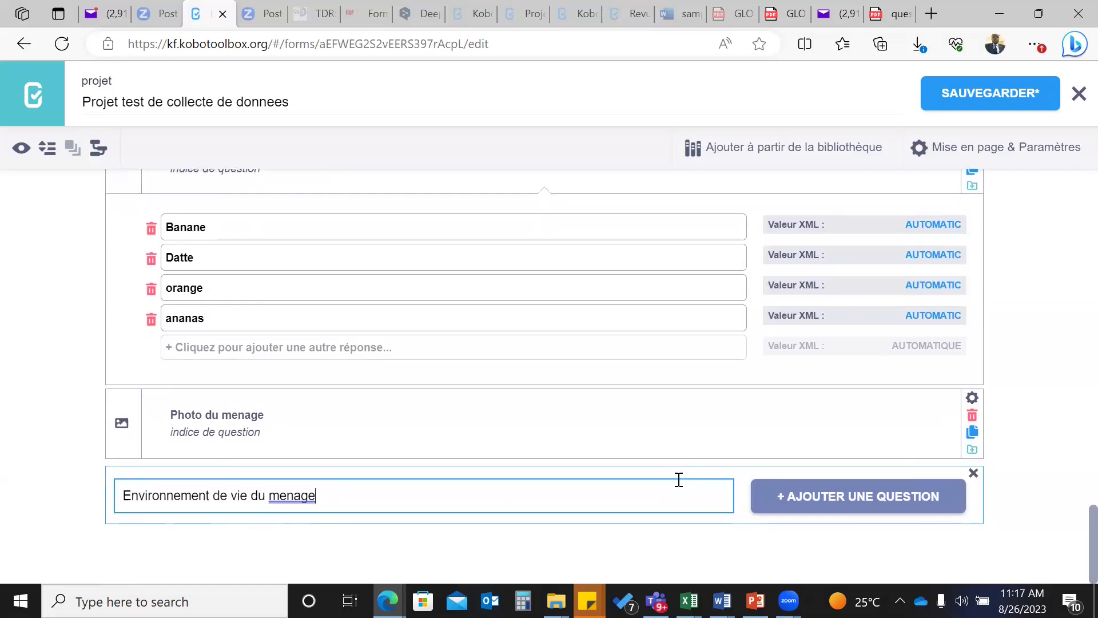
- Add 'Environnement de vie du menage' below 'Photo du menage' to show its type choices
click(797, 496)
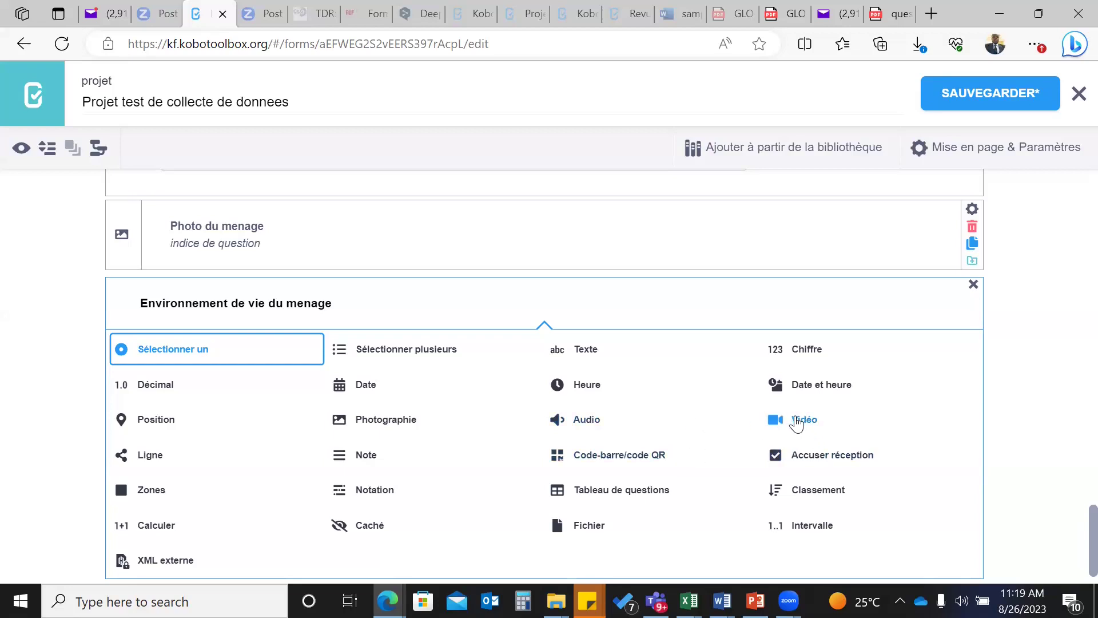
- Make the new question a Vidéo question titled 'Qualite de l'environnement de vie du menage'
click(797, 422)
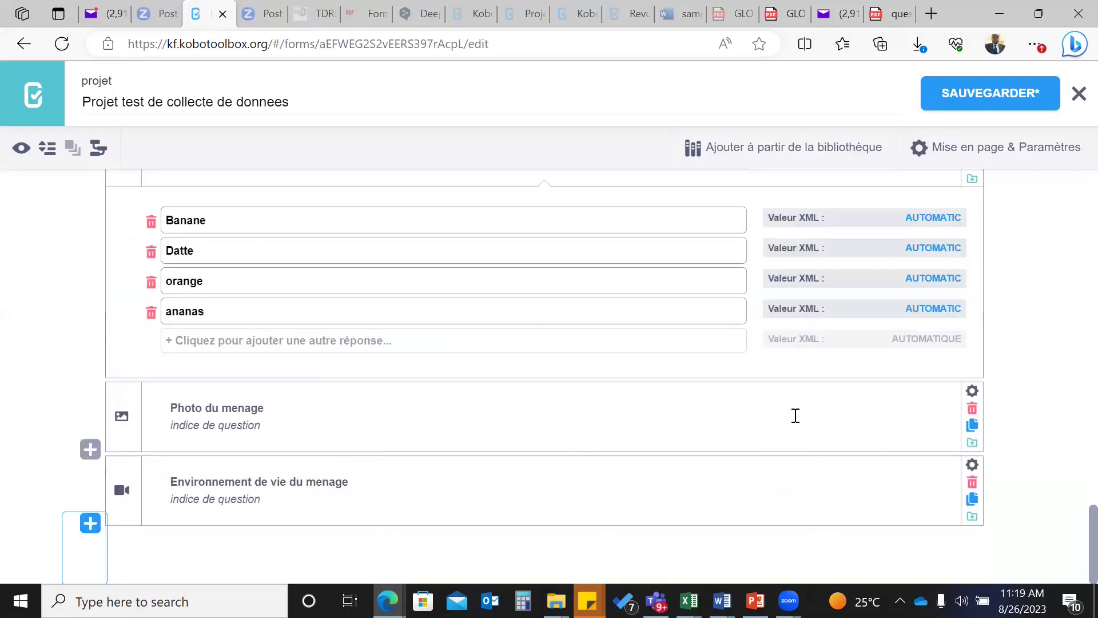
click(171, 481)
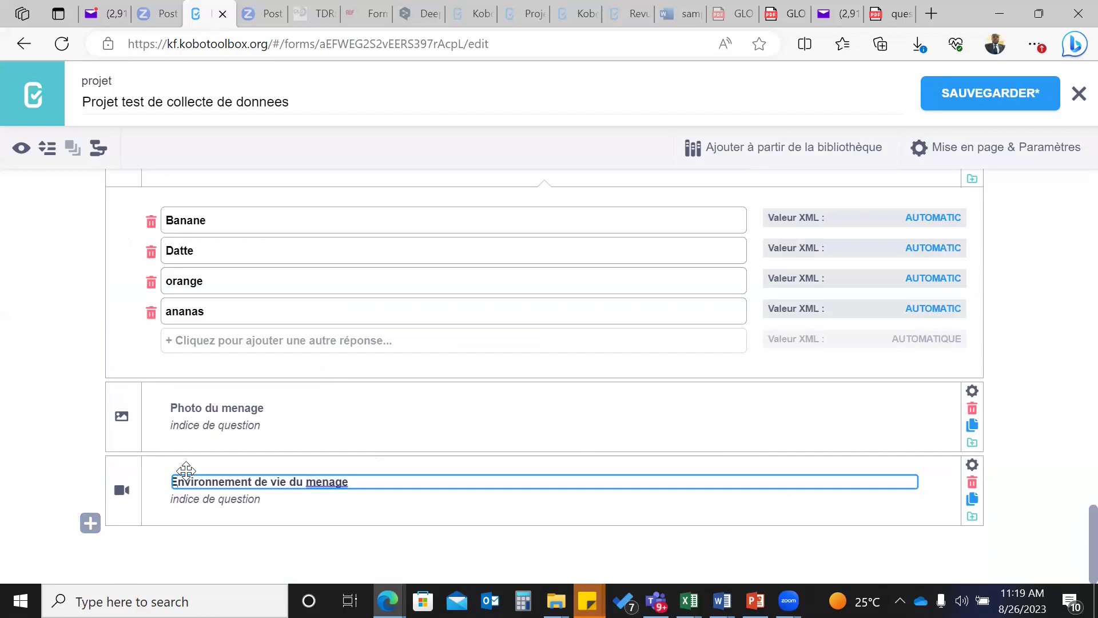
key(Delete)
text(Qualite de l'e)
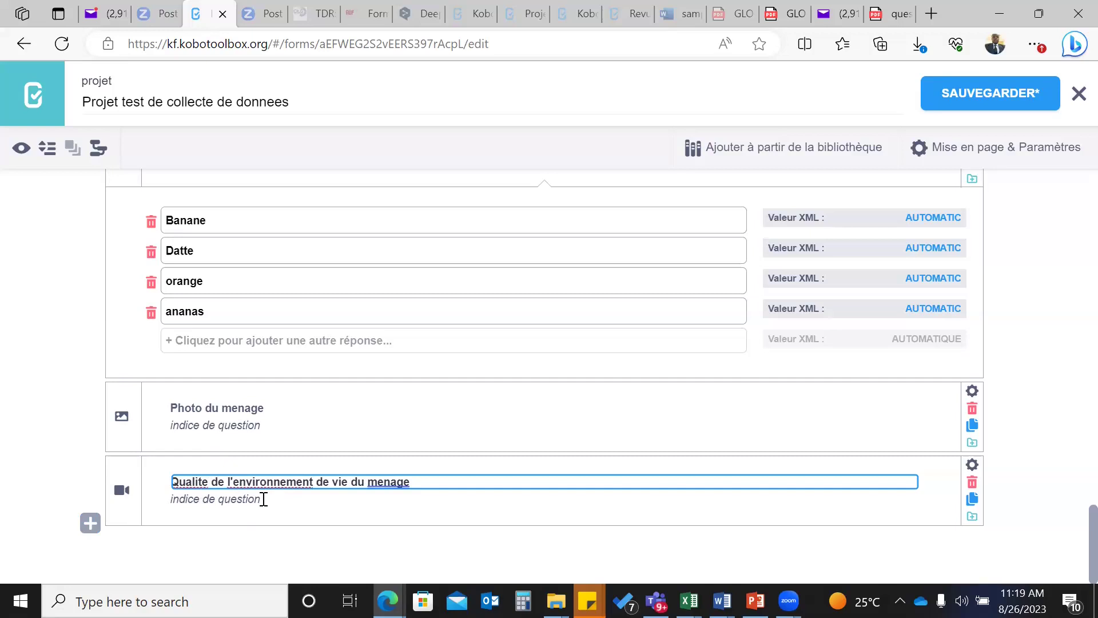
- Add the hint 'la video doit duree 30 - 40secondes' and check spelling suggestions for it
click(183, 498)
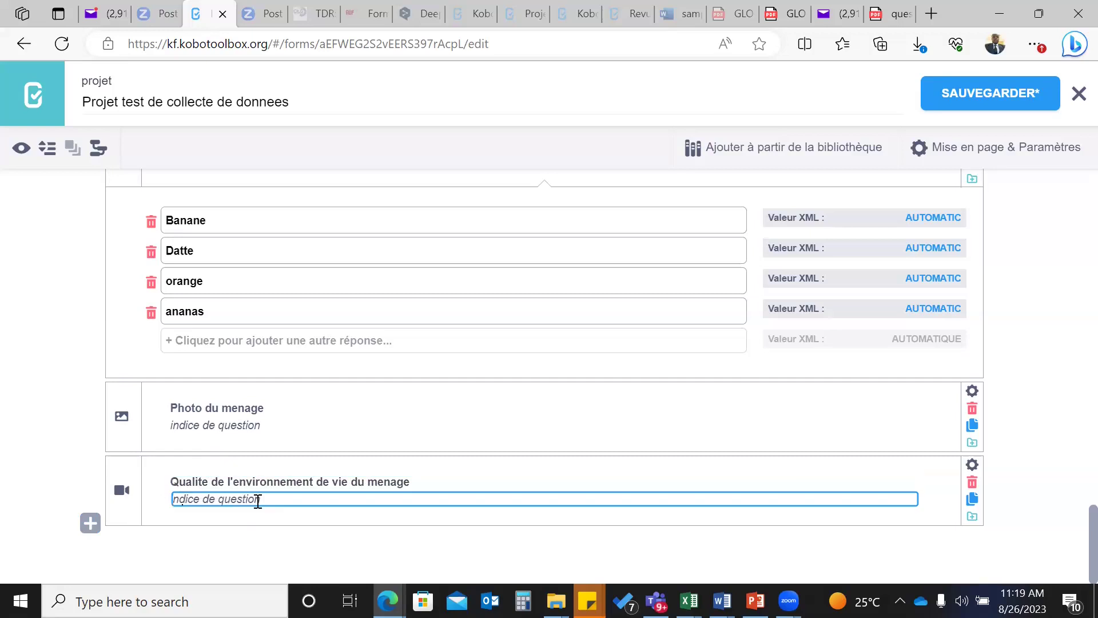
text(d)
key(BackSpace)
text(a)
key(BackSpace)
text(la)
text( dure)
key(BackSpace)
key(BackSpace)
key(BackSpace)
text(video doit duree)
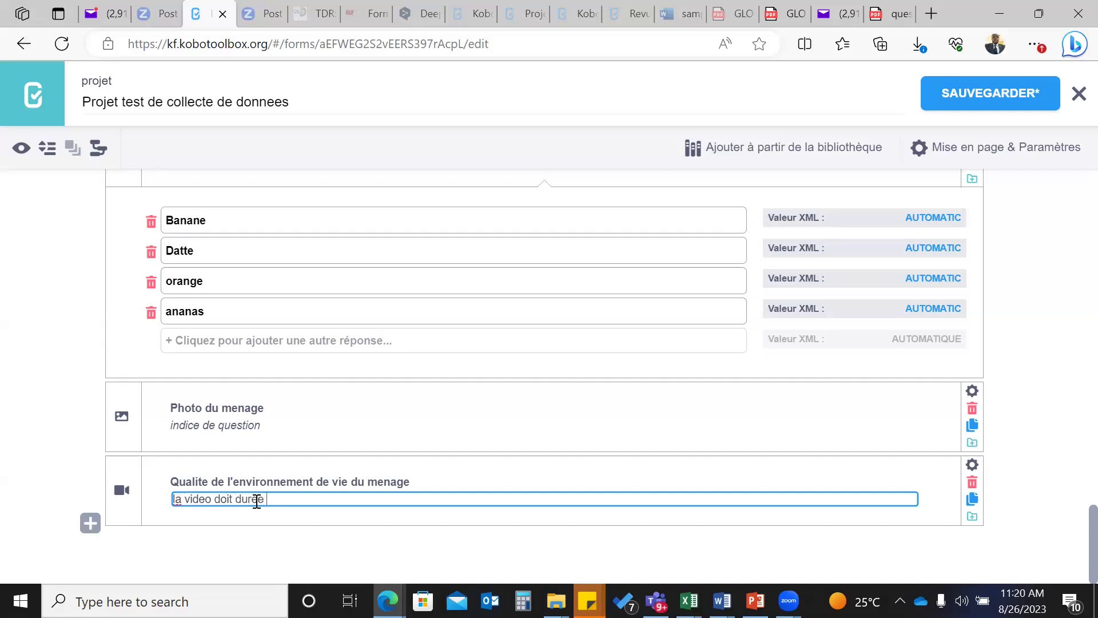
text( 30 - 40secondes)
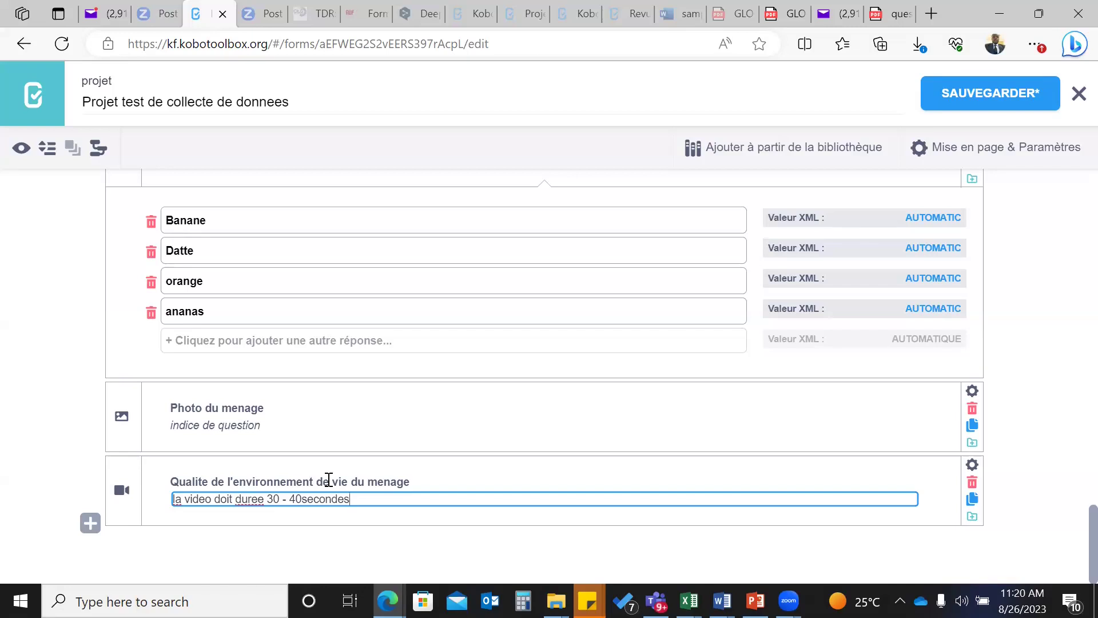
right_click(257, 499)
- Correct 'duree' to 'durer' in the video question's hint
text(r)
key(Delete)
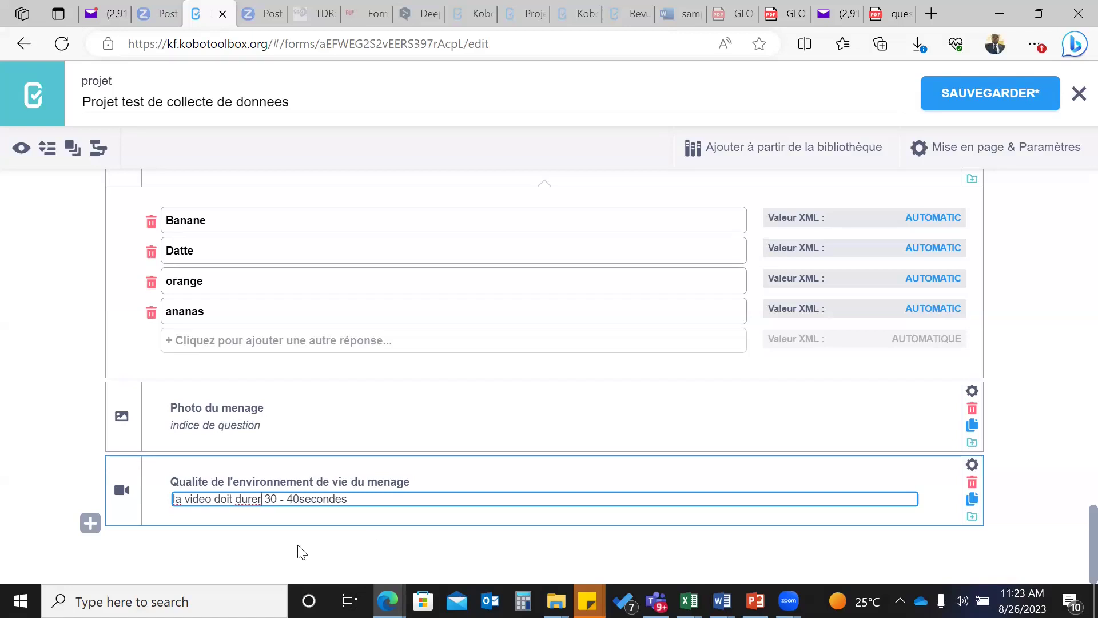
- Replace the Photo du menage hint 'Les enfants' with 'cadre de vie'
click(174, 425)
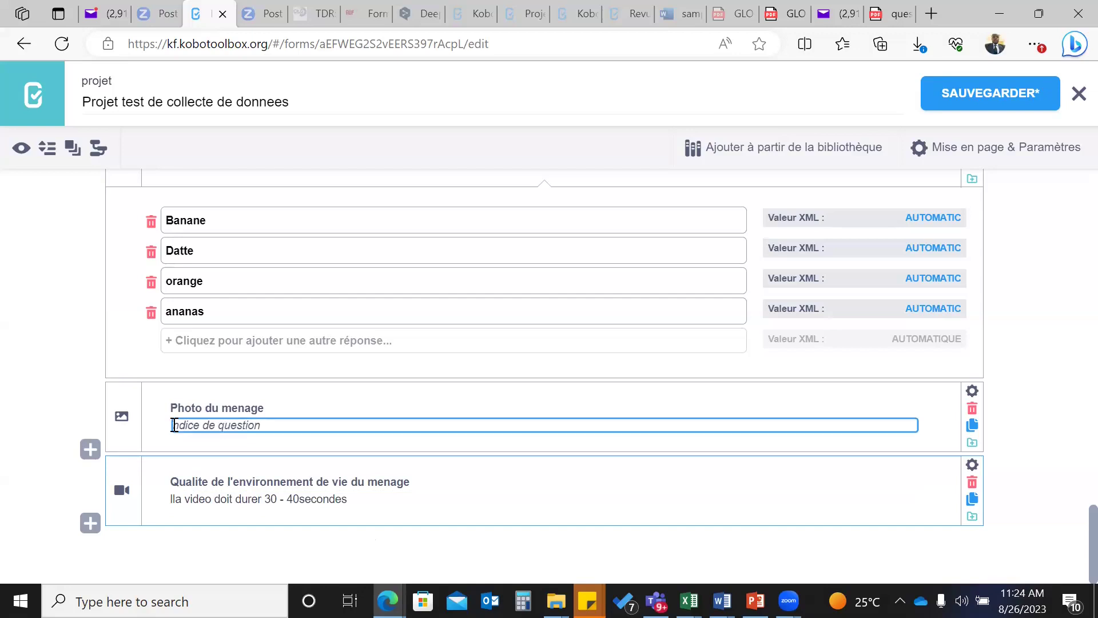
text(Le)
key(BackSpace)
text(Les enfants)
drag(226, 424, 161, 428)
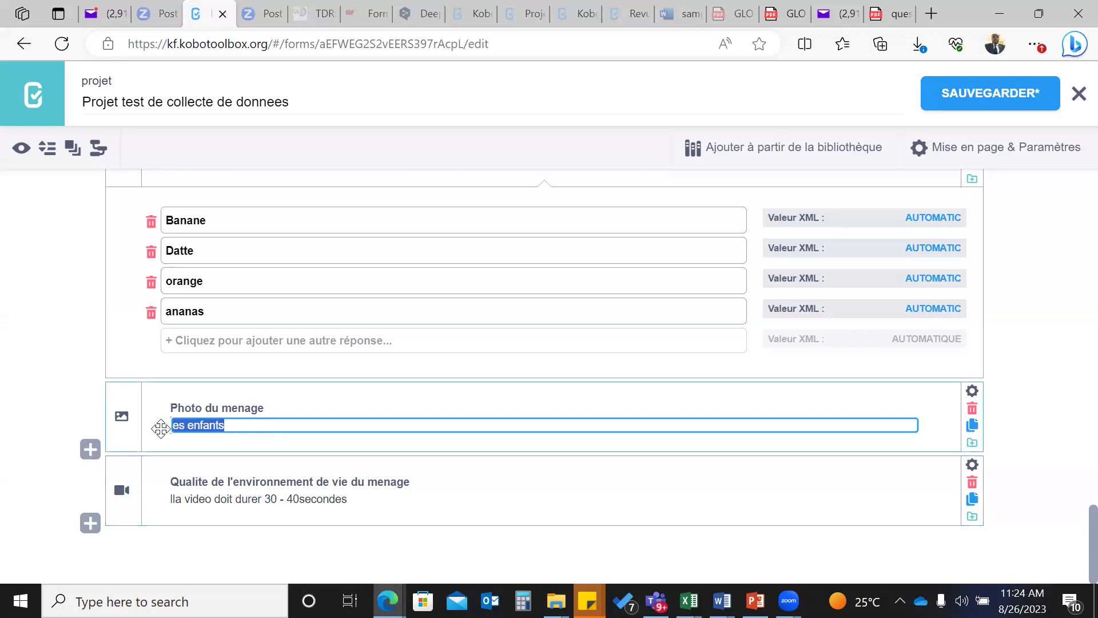
text(cadre)
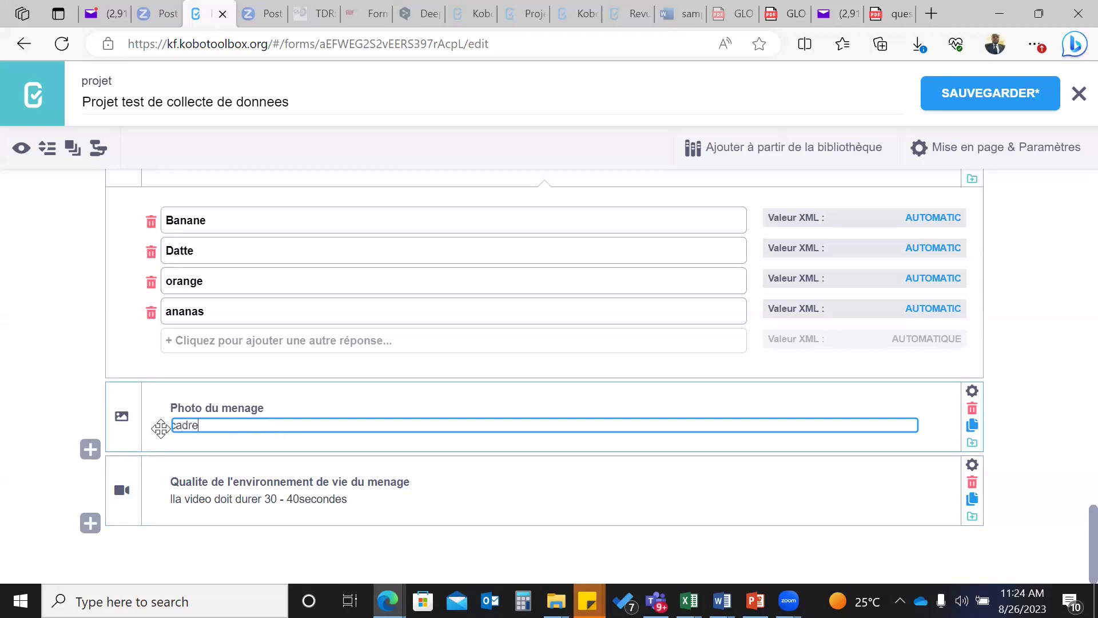
text( de vie)
- Add a Texte question 'Commentaire sur la video' after the video question
click(90, 525)
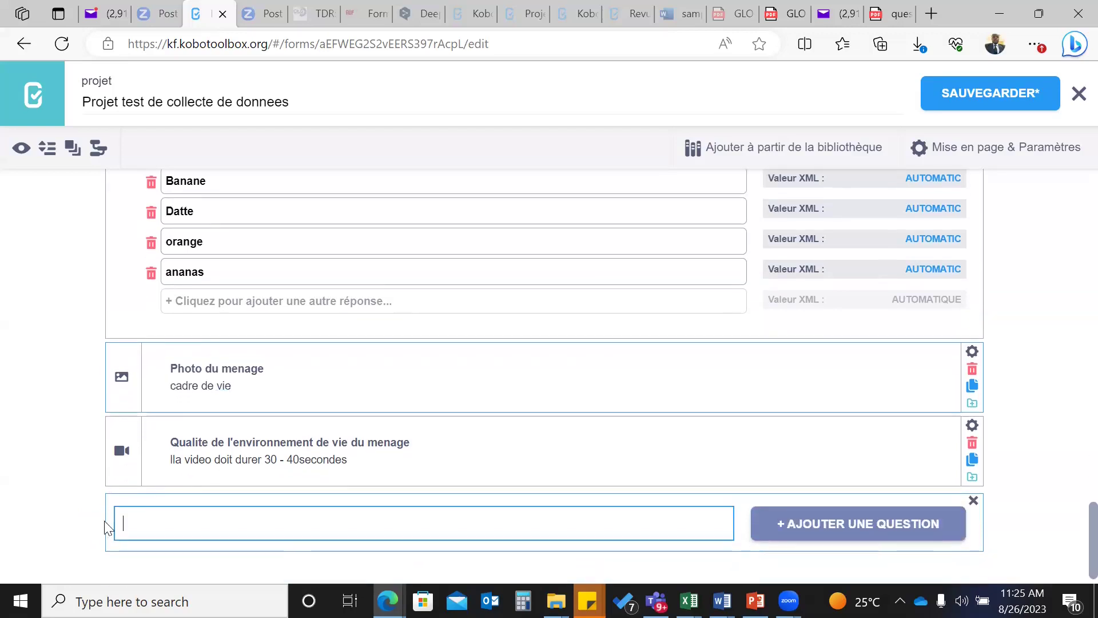
text(Com)
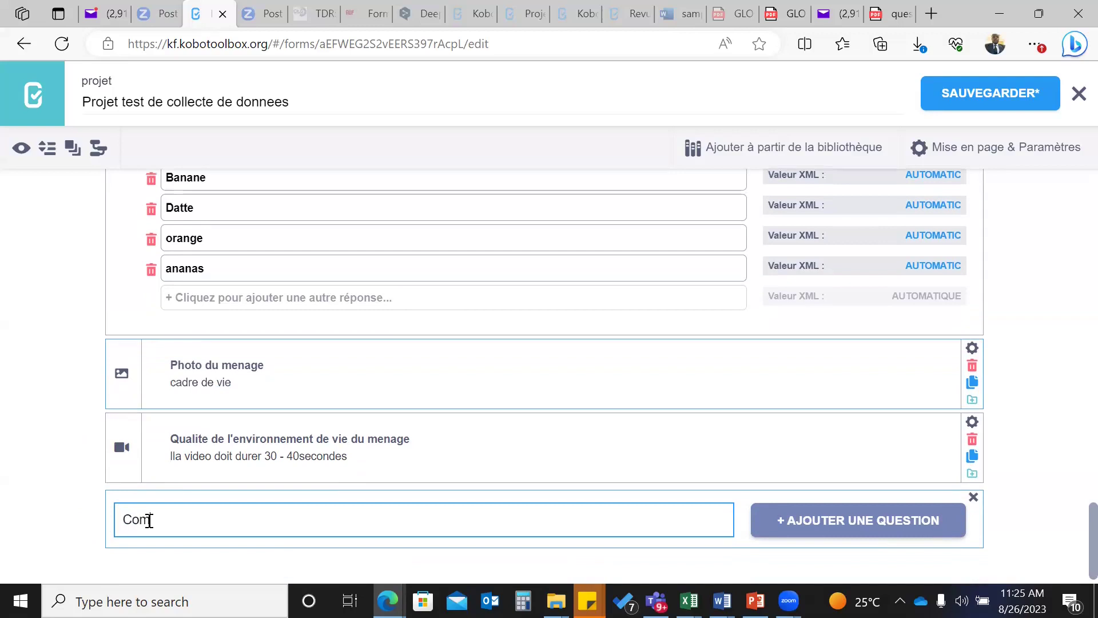
text(mentaire sur)
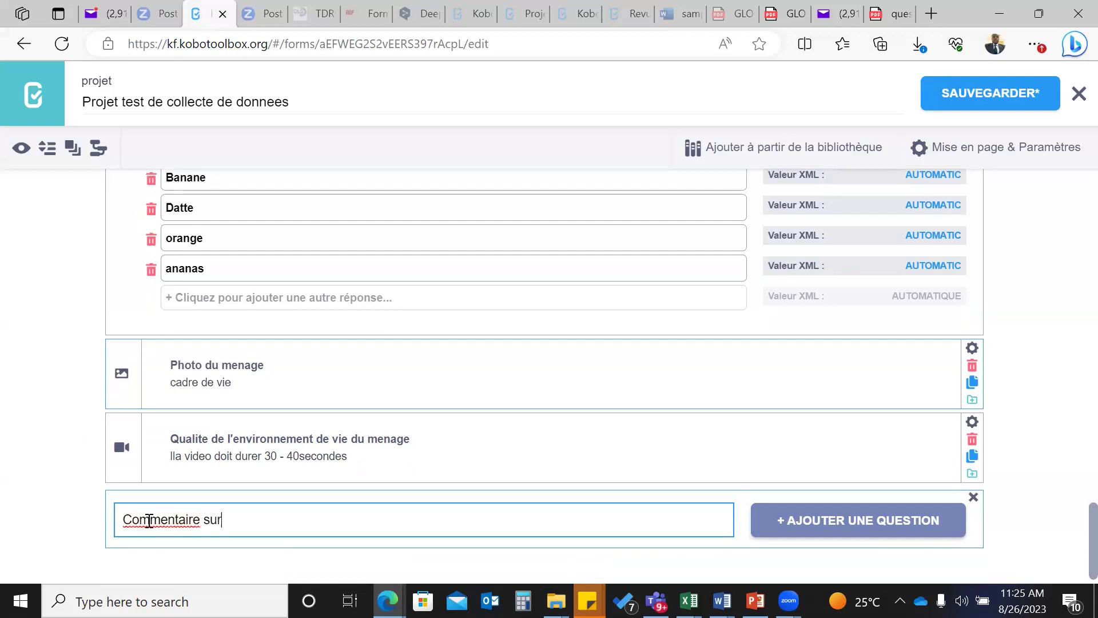
text( la video)
click(801, 521)
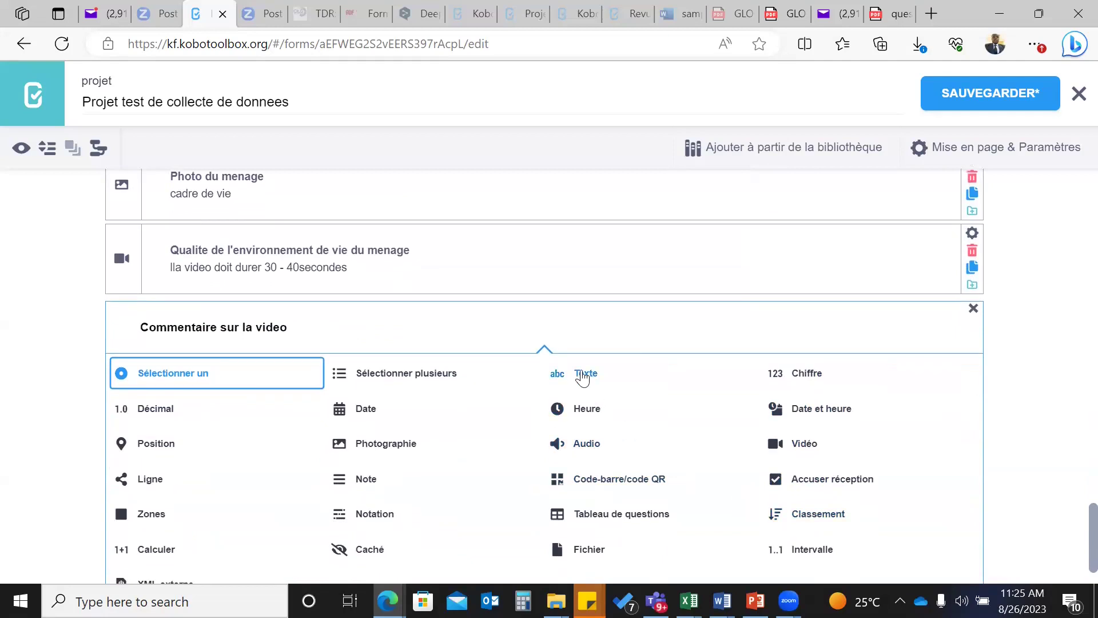
click(584, 373)
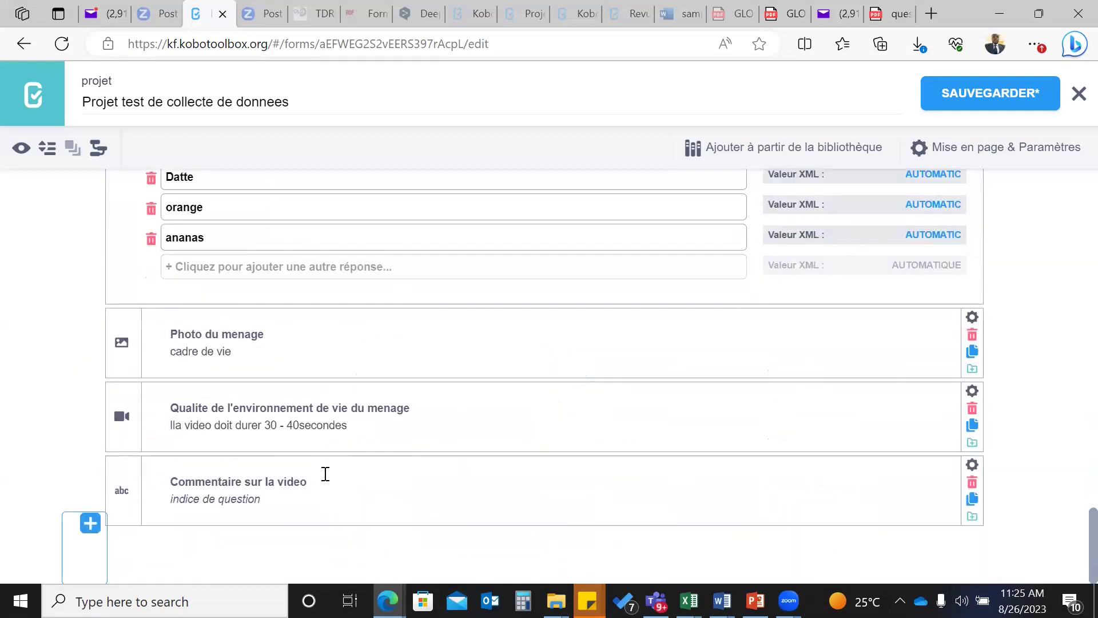
- Add a new audio recording question at the end of the form
click(90, 524)
scroll(496, 492, down, 1)
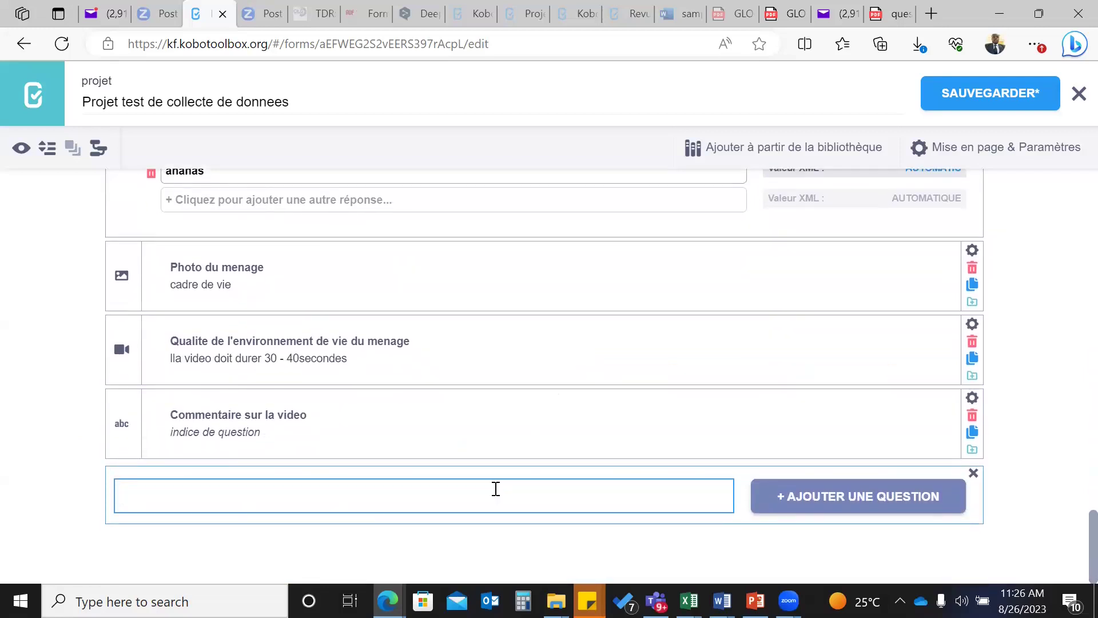
click(799, 500)
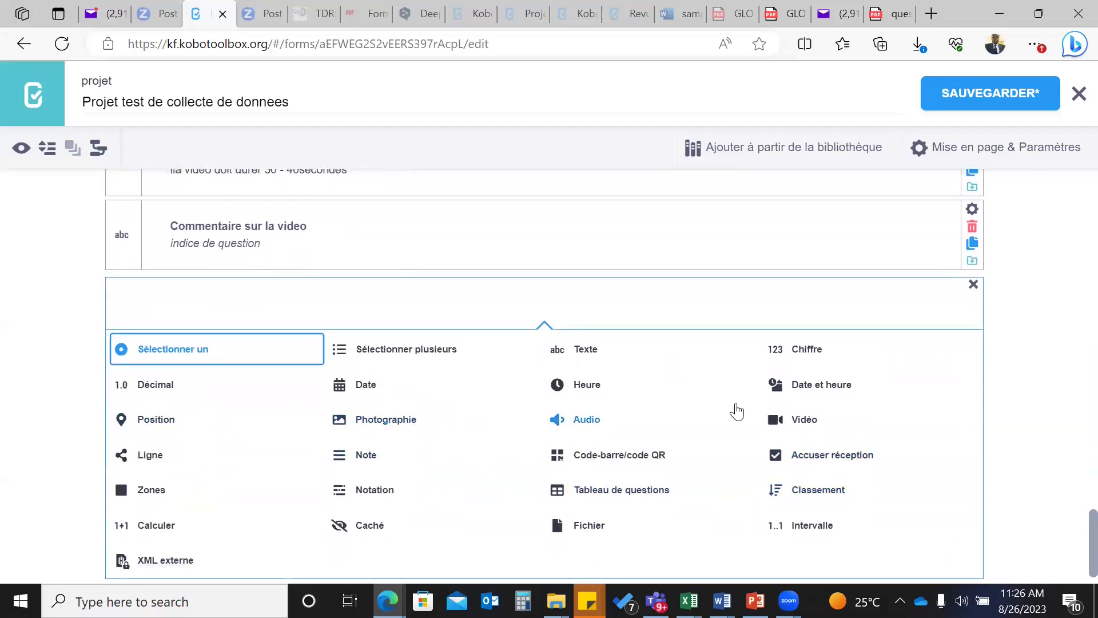
click(578, 420)
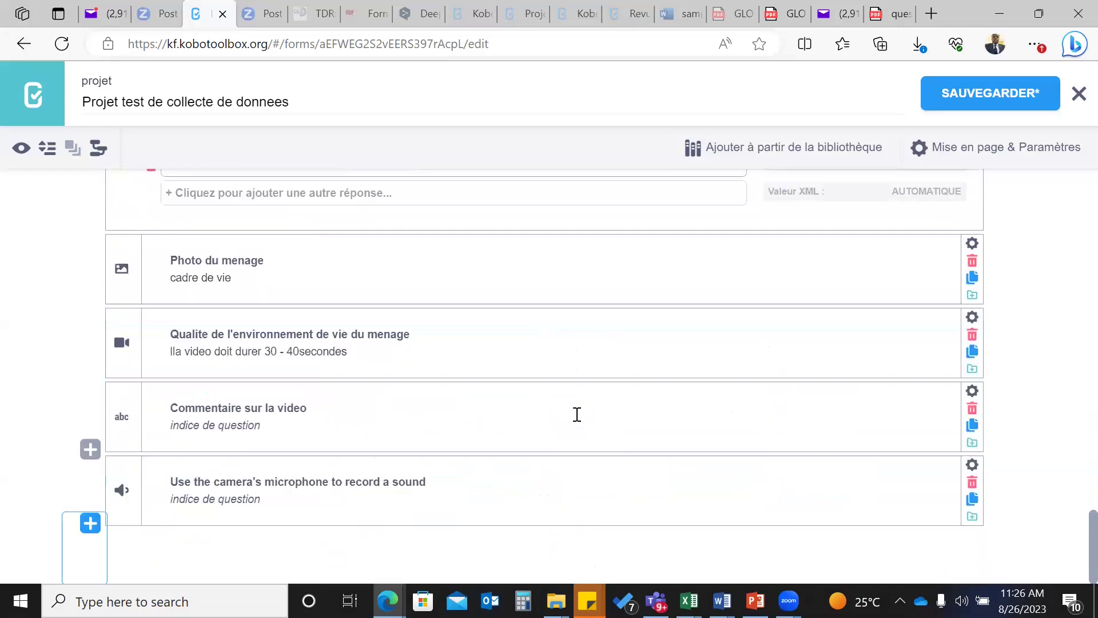
- Replace the audio question's default label with 'Raconter ce qui s'est passe'
click(175, 484)
drag(172, 482, 461, 478)
key(BackSpace)
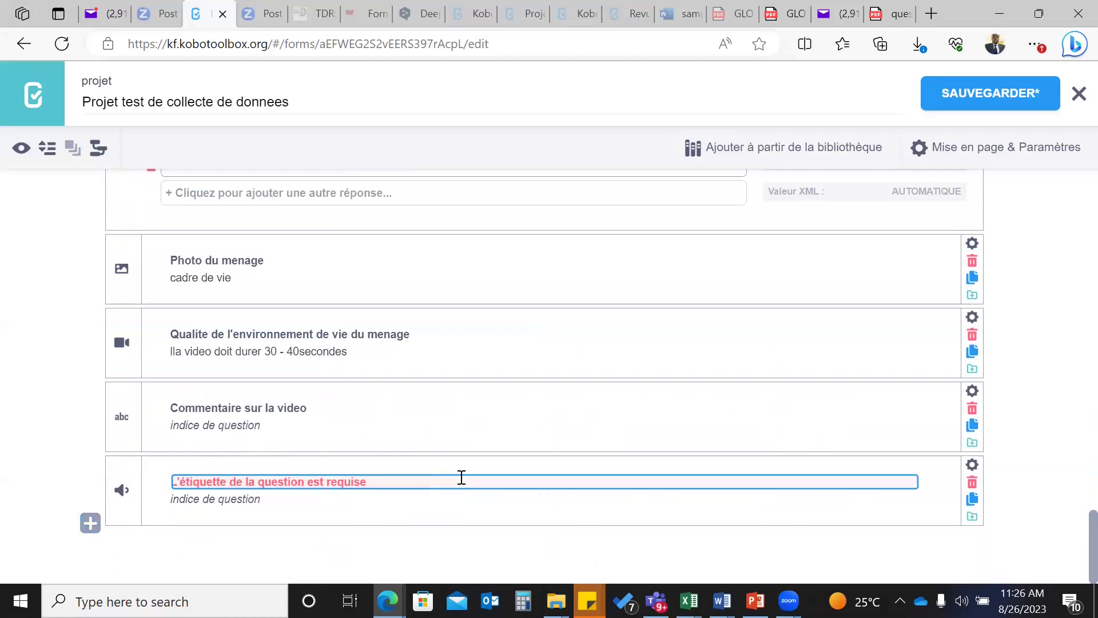
text(Racont)
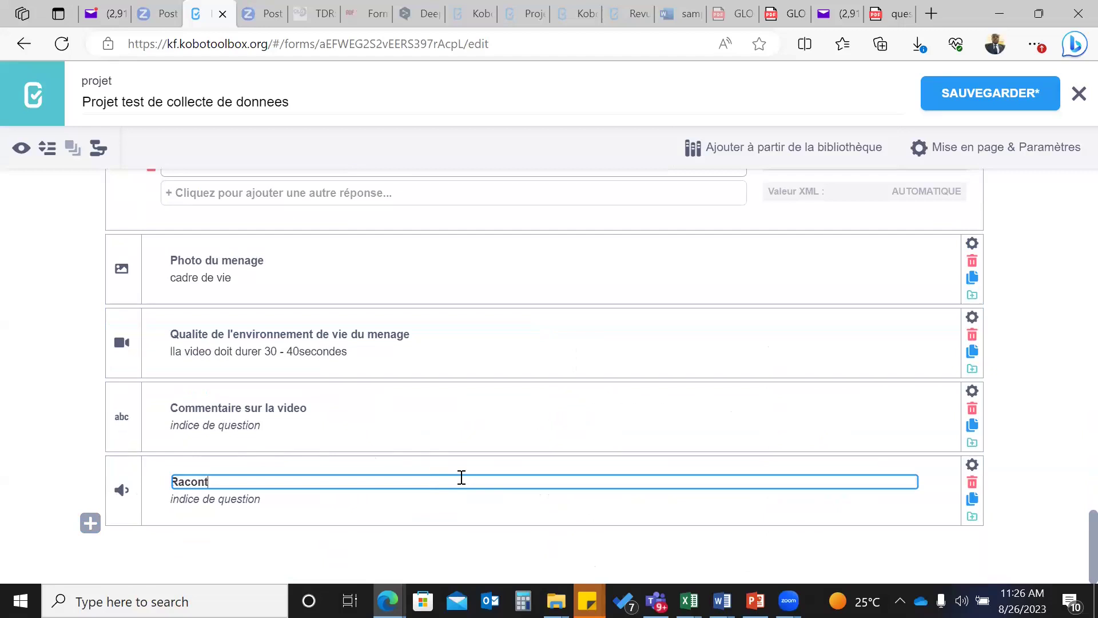
text(er ce qui s'est passe)
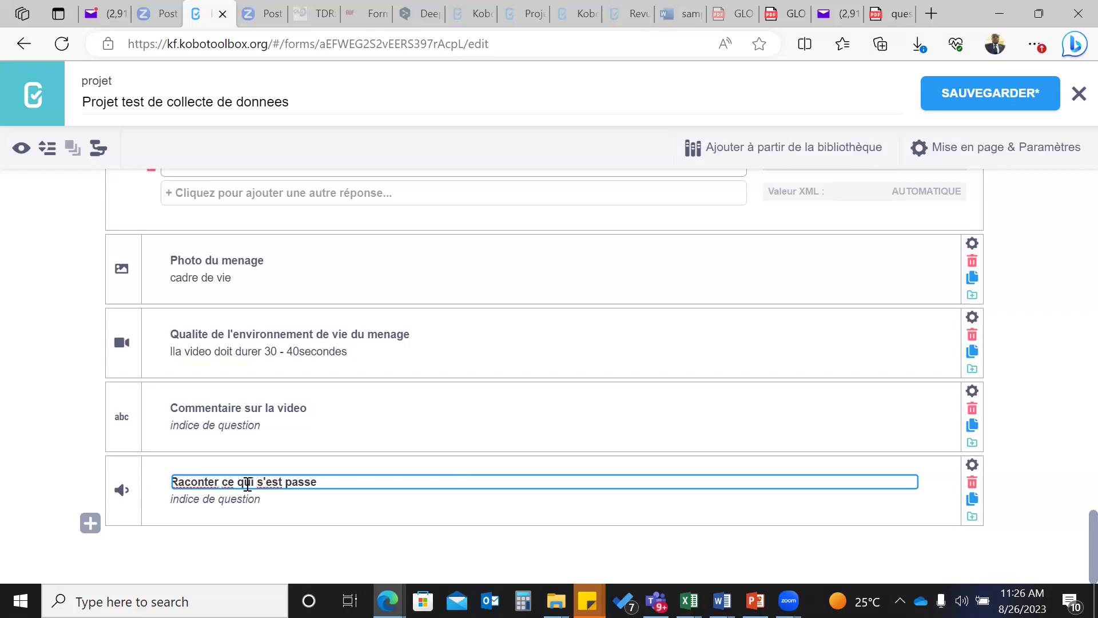
- Give the audio question the hint 'Rappeler au participant qu'il va se faire enregistrer et doit donner son consentement'
click(181, 501)
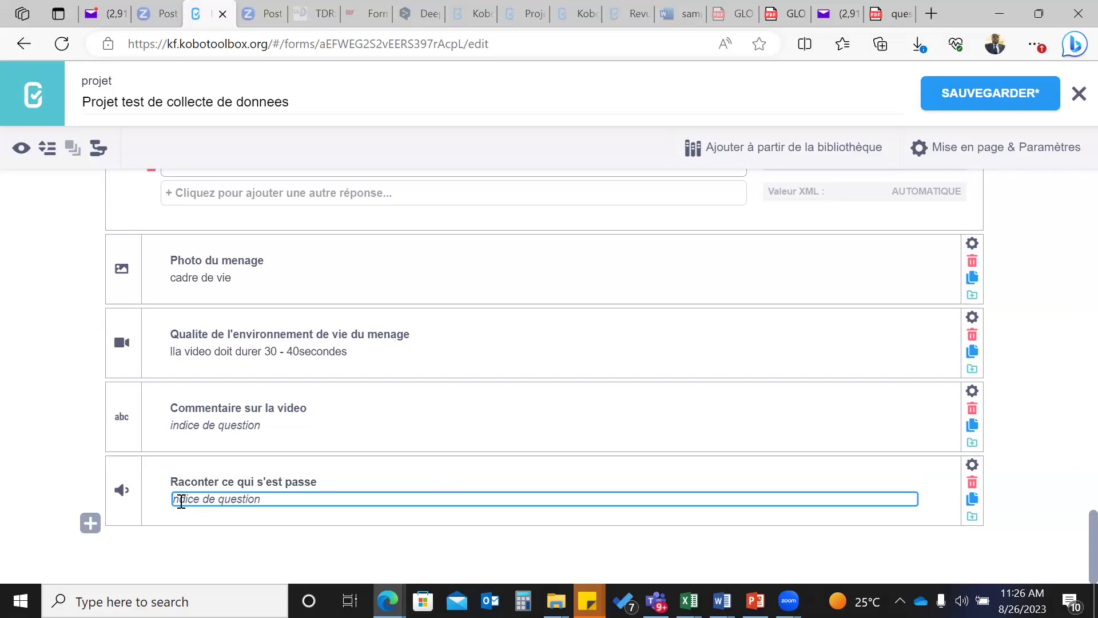
text(Rappeler au participant qu)
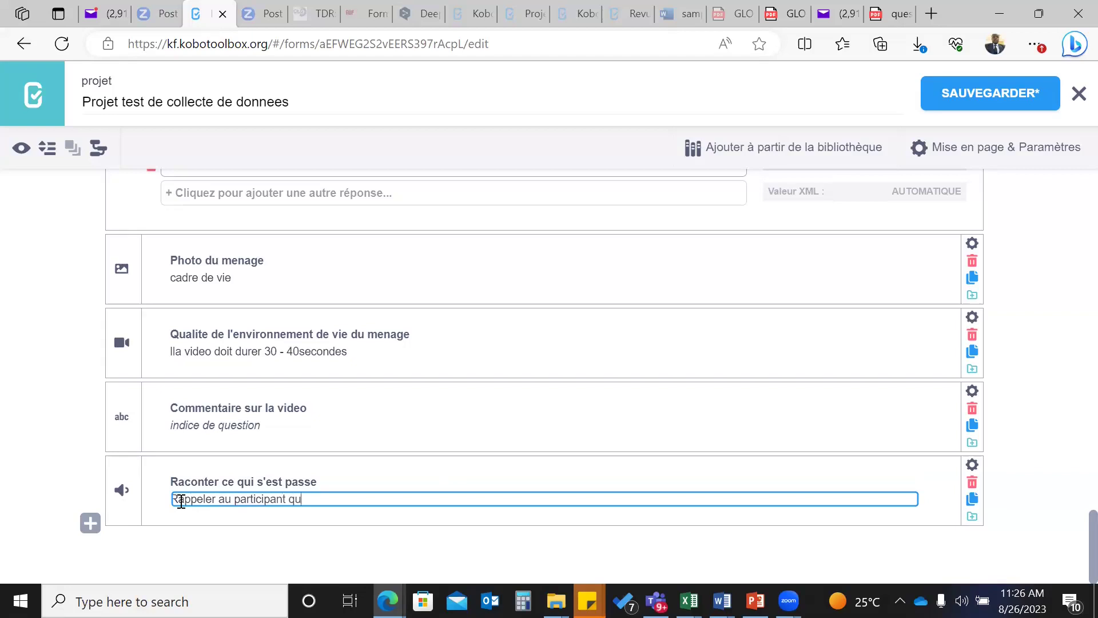
text('il va se faire enregist)
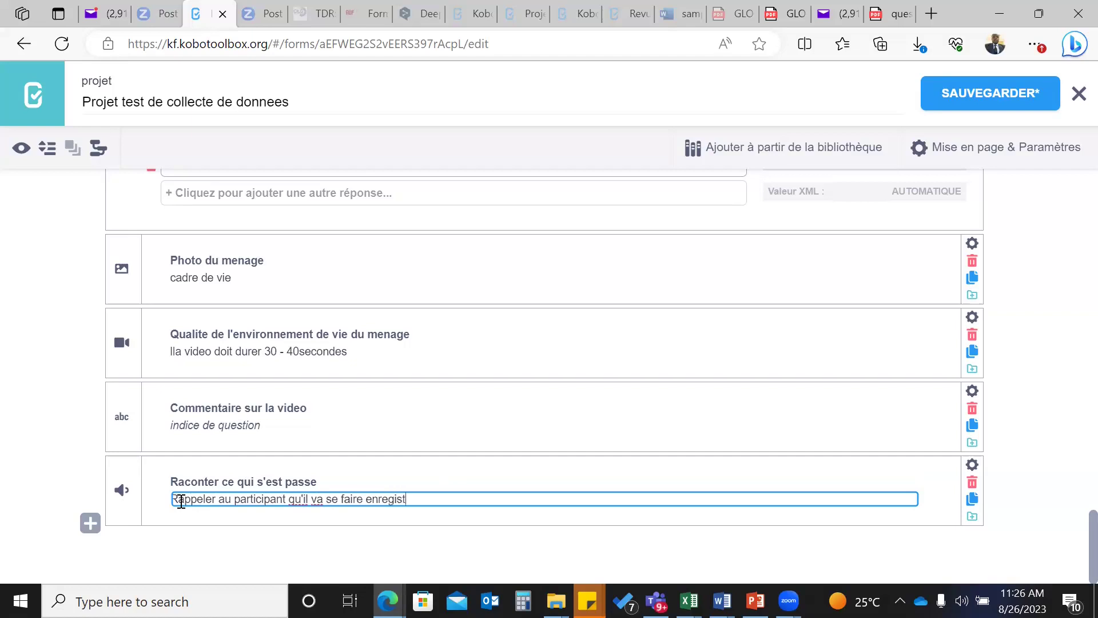
text(rer et doit donn)
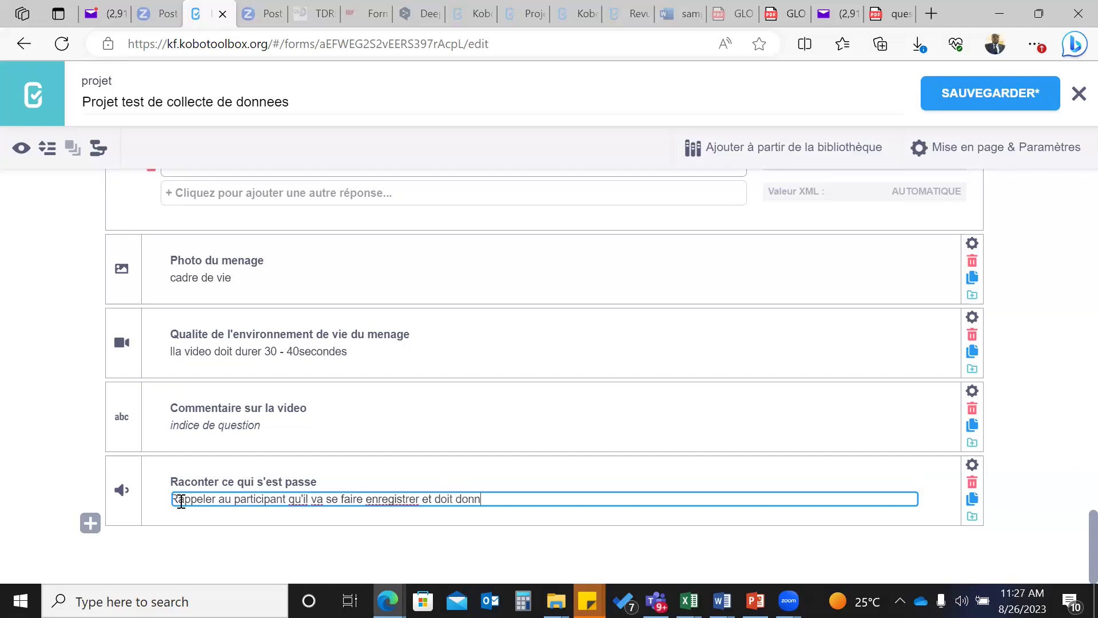
text(er son consentement)
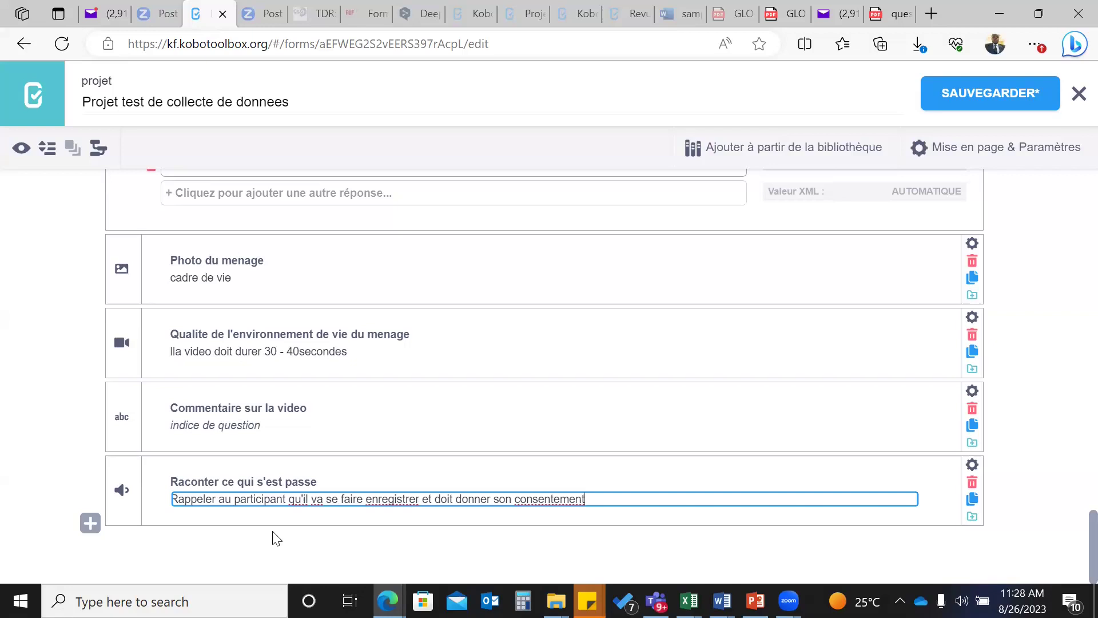
- Add a Classement ranking question after the audio question
click(90, 523)
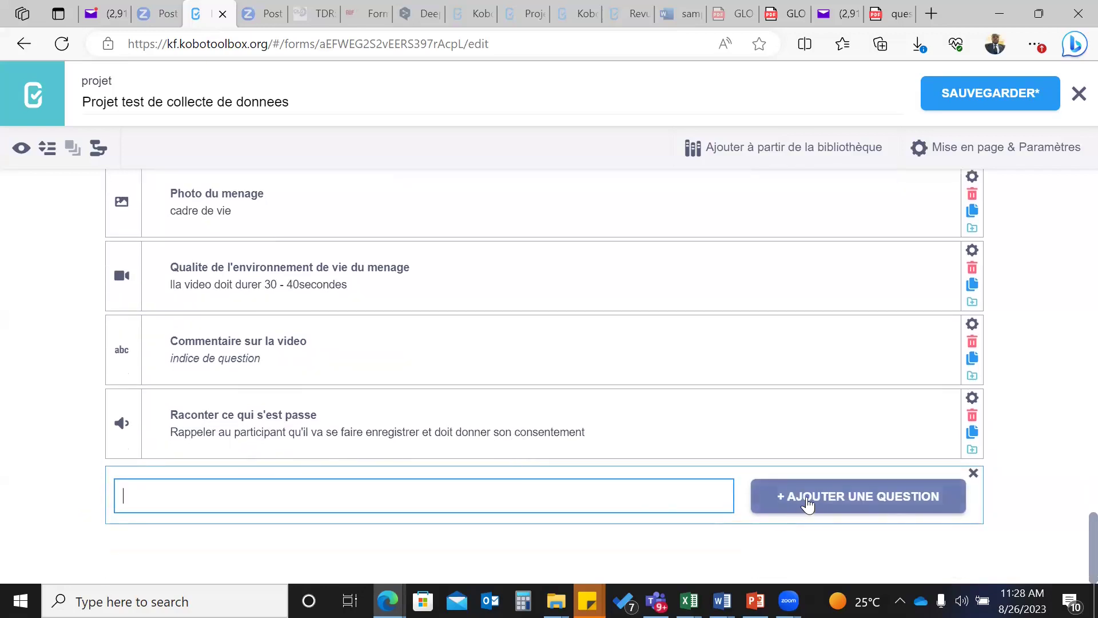
click(801, 513)
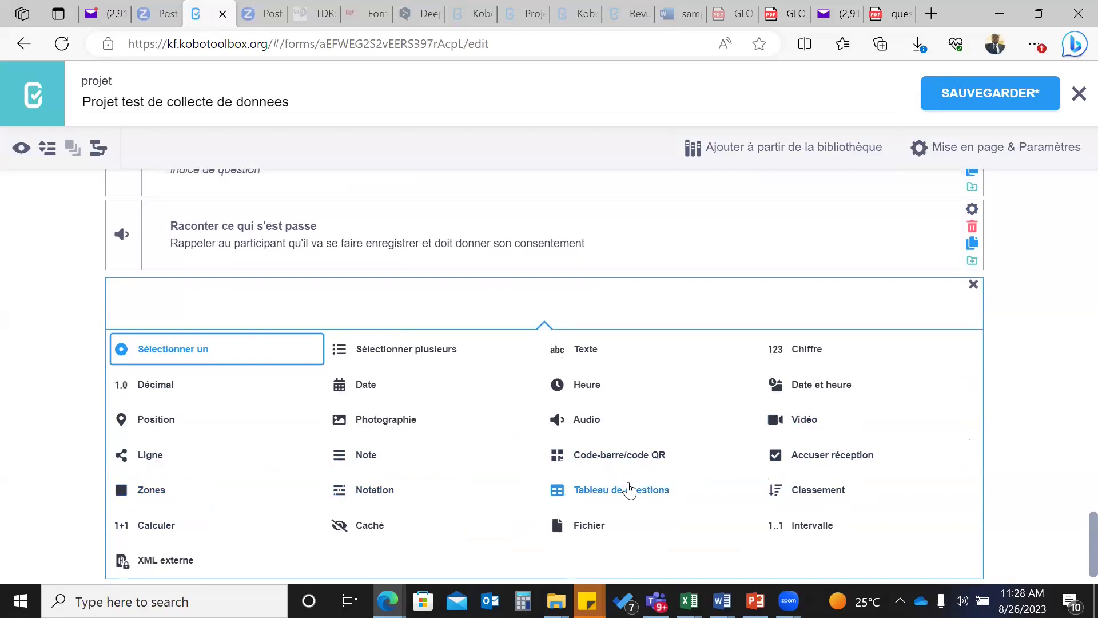
scroll(629, 489, down, 1)
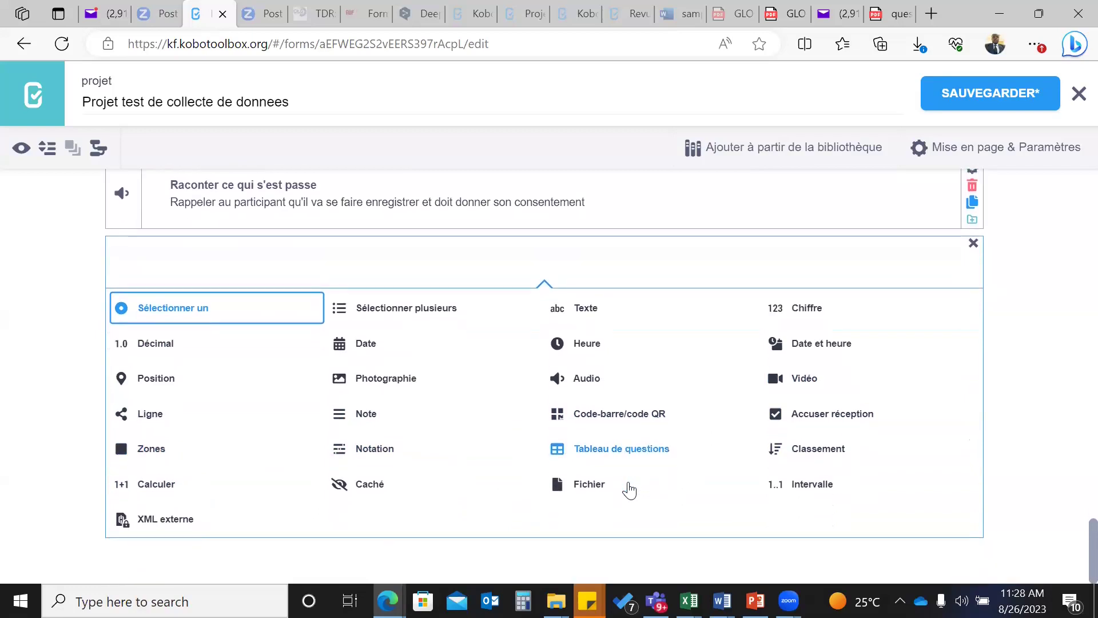
click(816, 449)
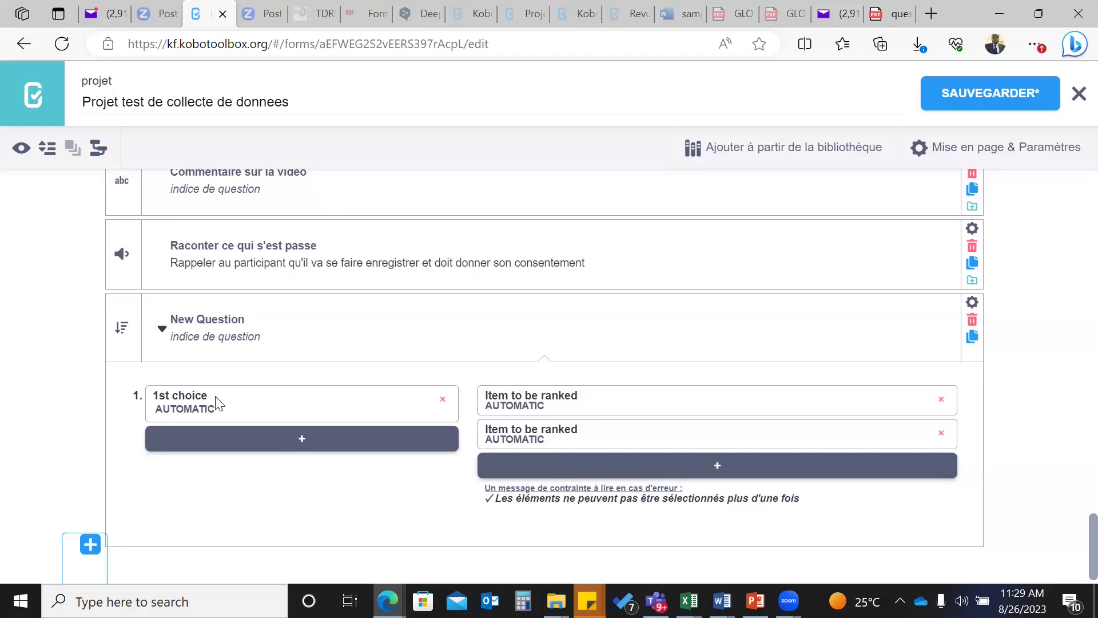
- Add a second choice row and rename the first choice to '1st femme > 40 ans'
click(214, 406)
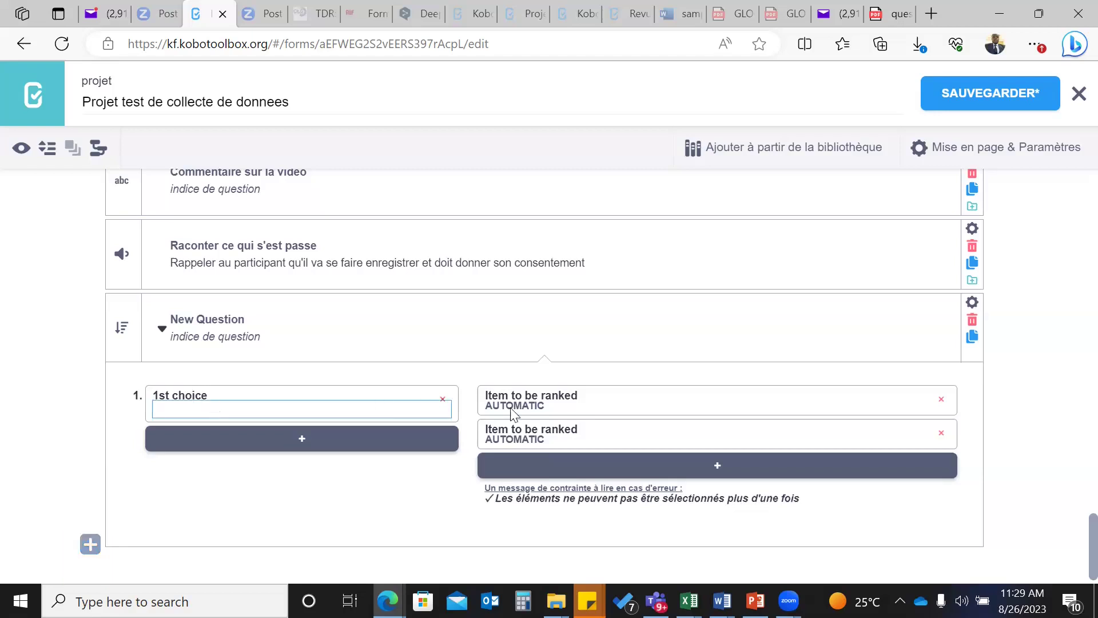
click(593, 405)
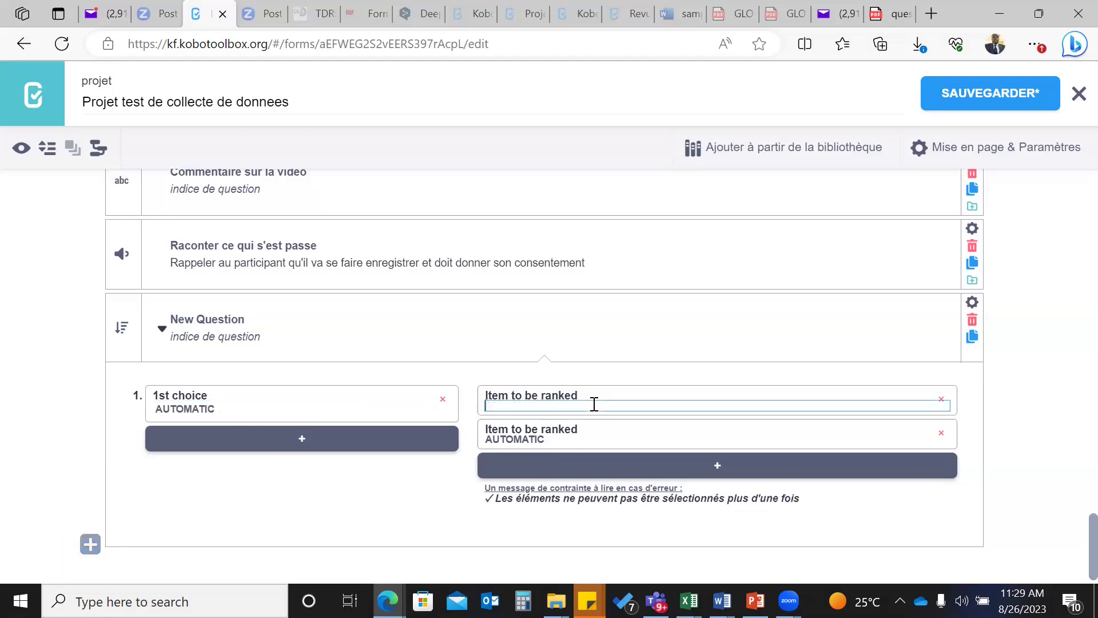
click(235, 443)
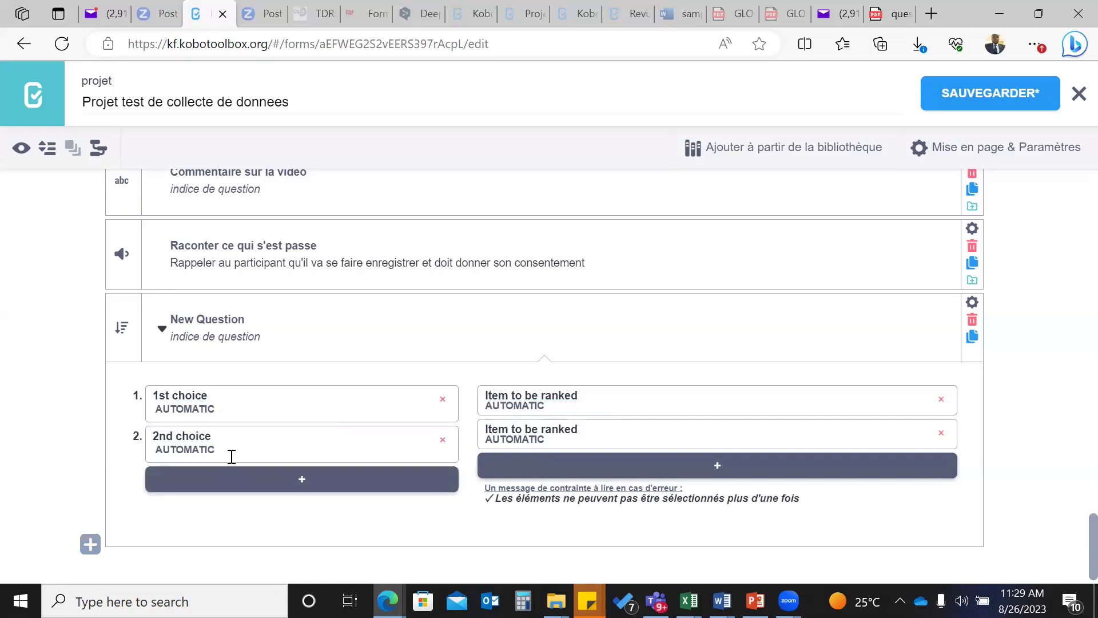
click(211, 394)
key(BackSpace)
key(BackSpace)
key(BackSpace)
text(femme)
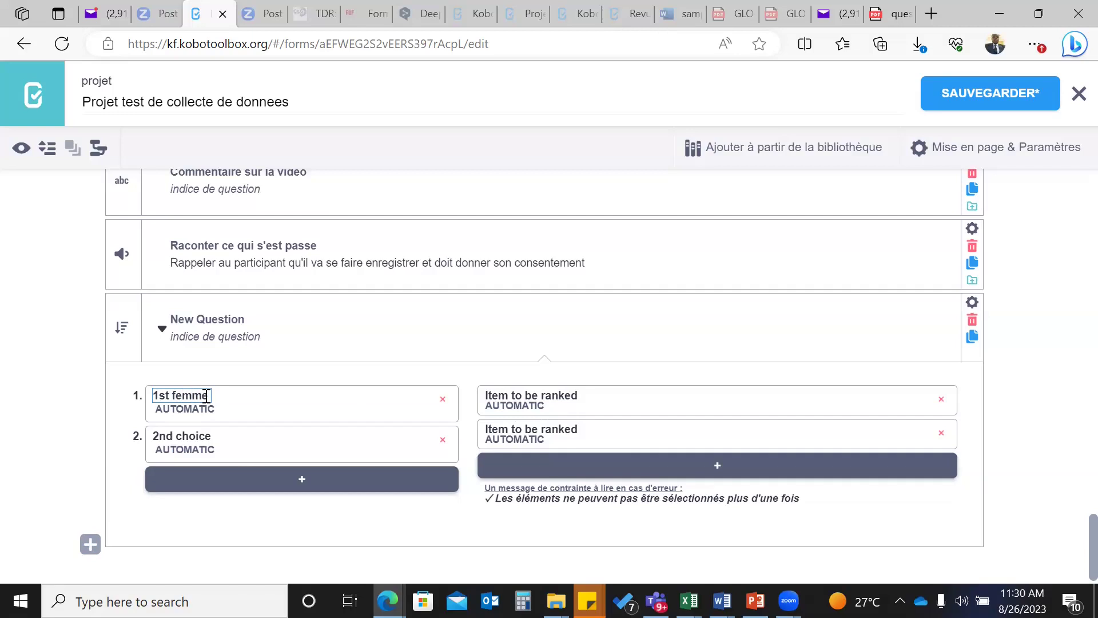
text( > 40 ans)
- Rename the second choice to '2nd femme 25 - 39 ans'
click(213, 437)
drag(213, 437, 178, 437)
text(femmm)
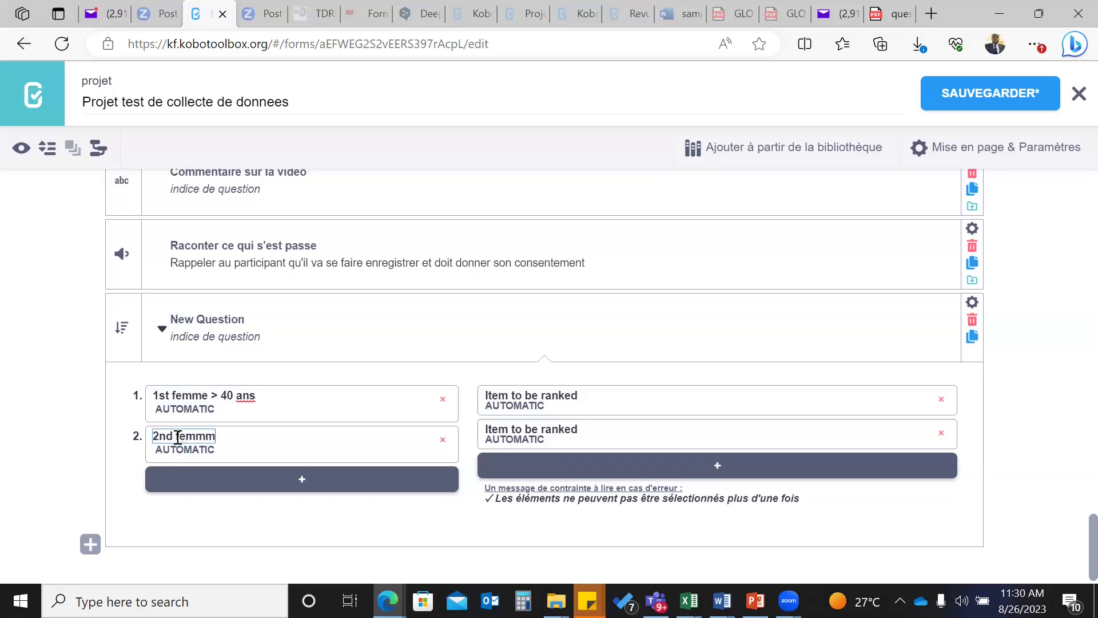
key(BackSpace)
text(e 25 - 39 ans)
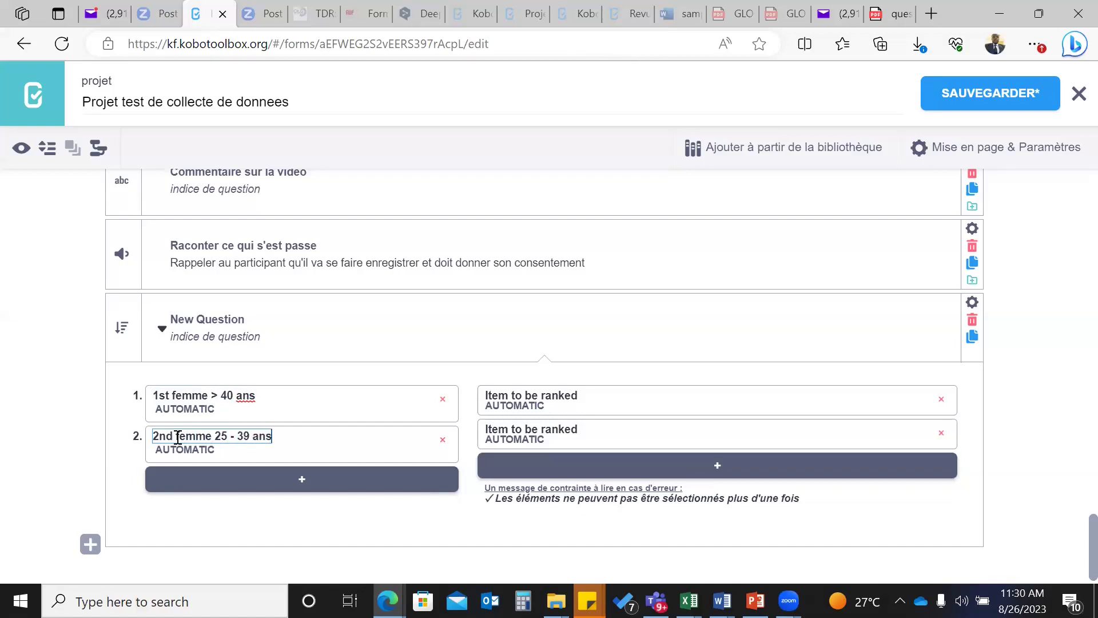
- Add a third choice labelled '3rd jeune fille'
click(184, 484)
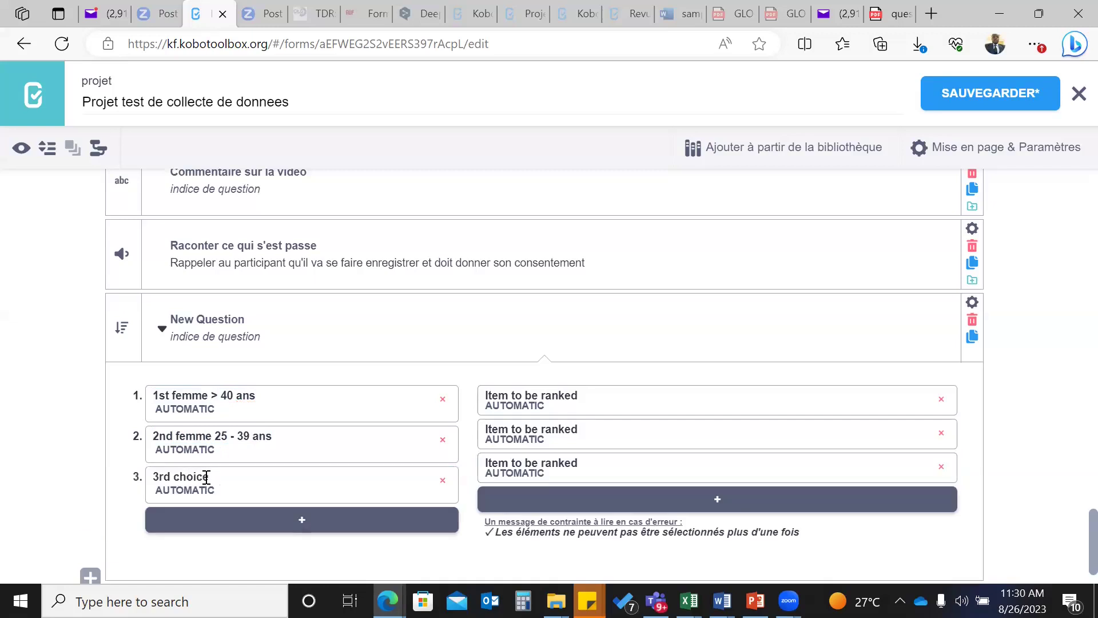
drag(210, 477, 173, 477)
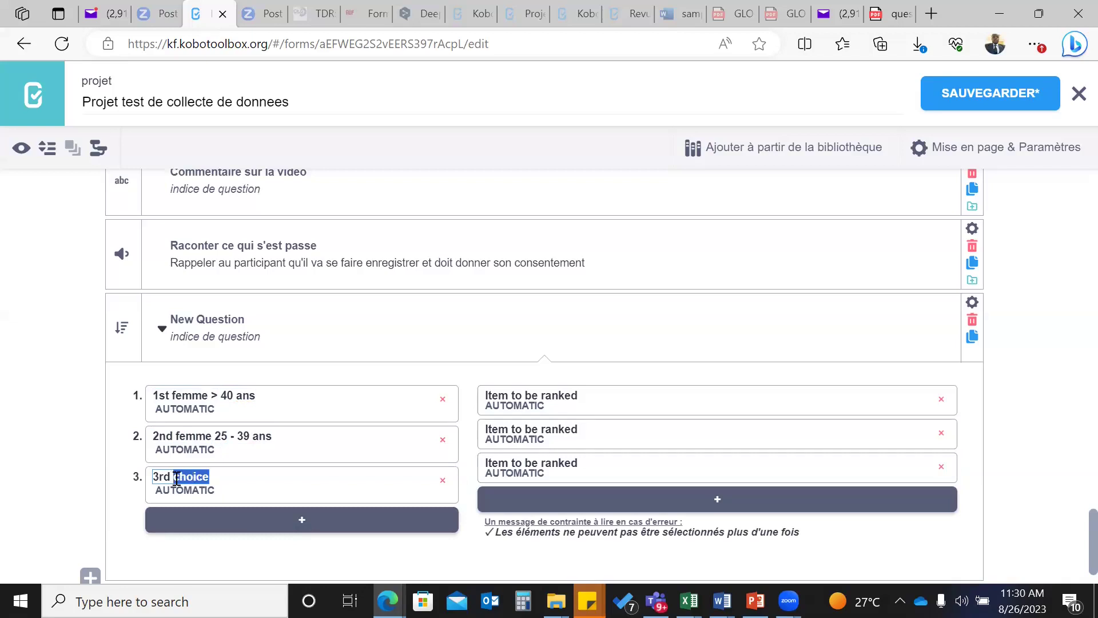
text(f)
key(BackSpace)
text(jeune fille)
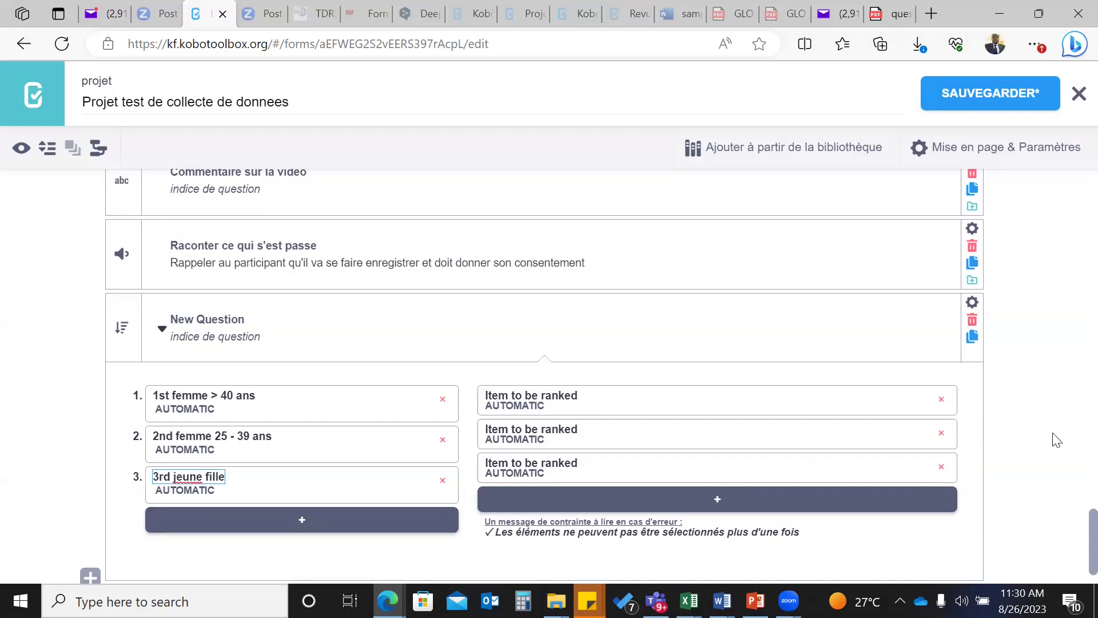
click(49, 493)
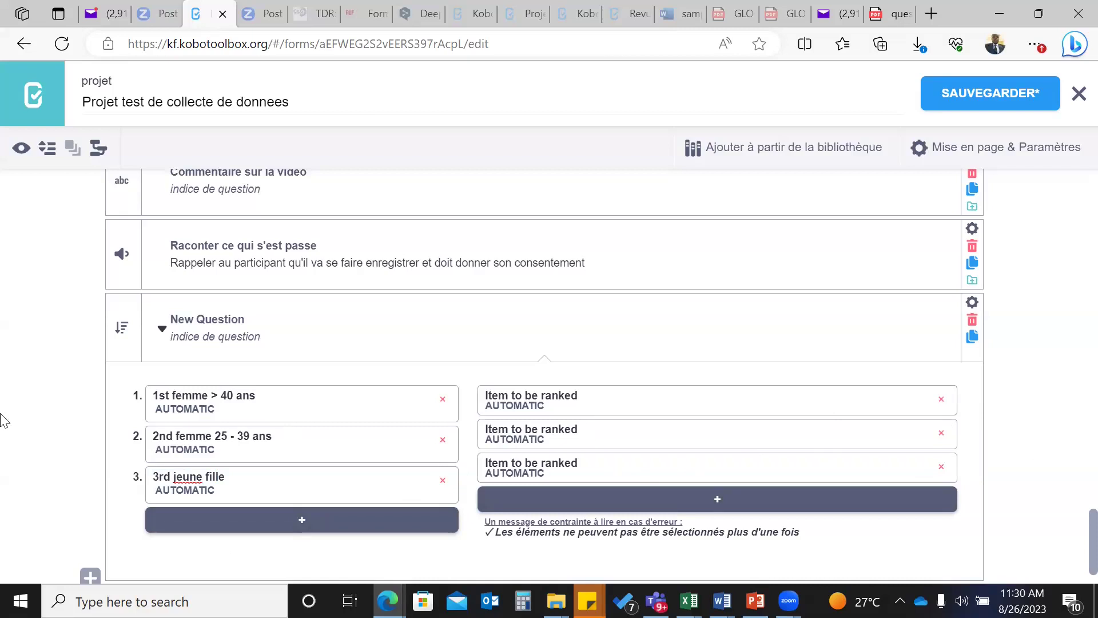
- Preview the form, dismiss the preview error, then view and close the preview
scroll(84, 420, up, 20)
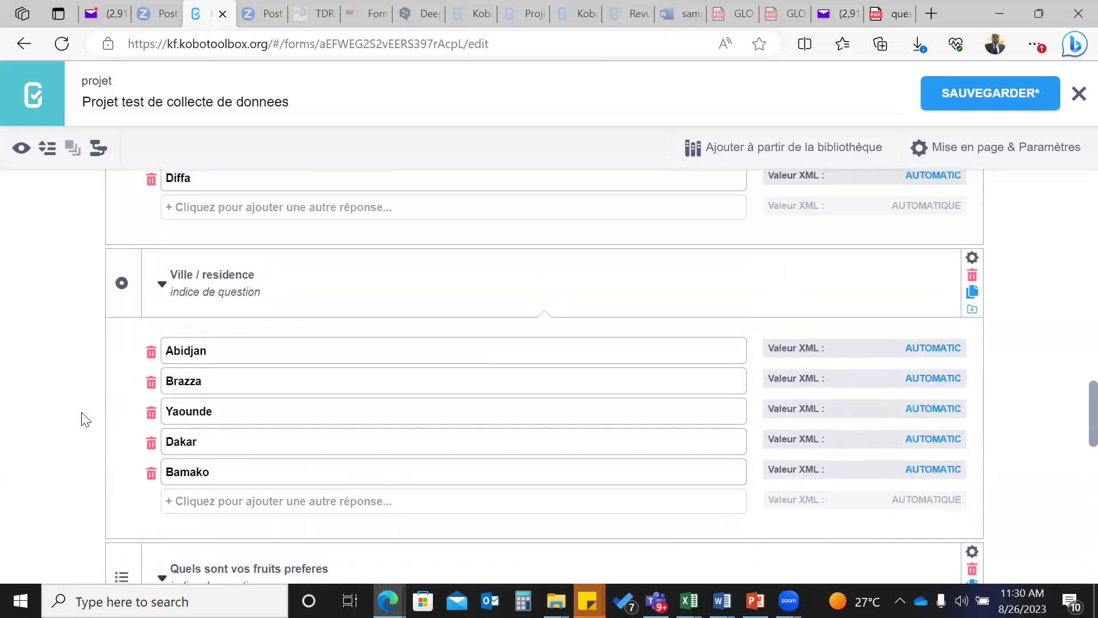
scroll(85, 420, up, 10)
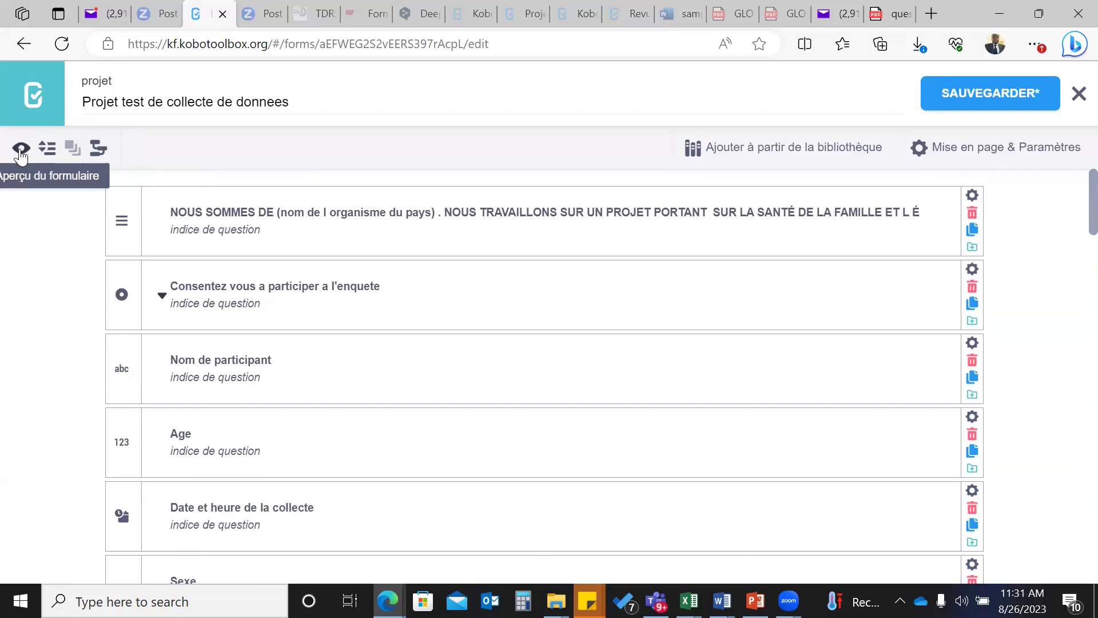
click(23, 149)
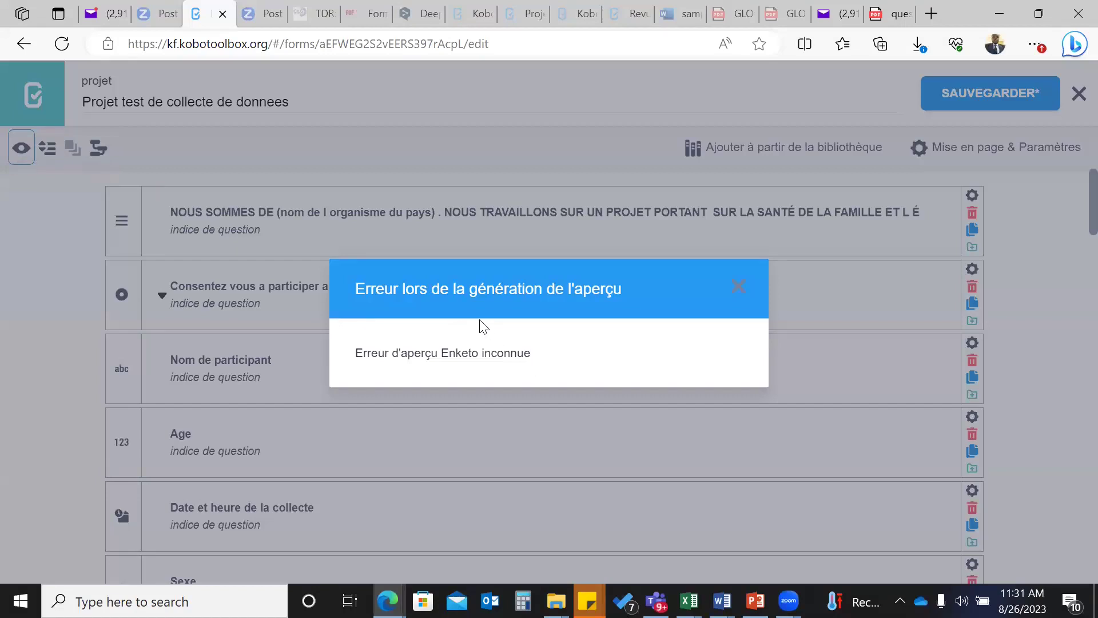
click(739, 285)
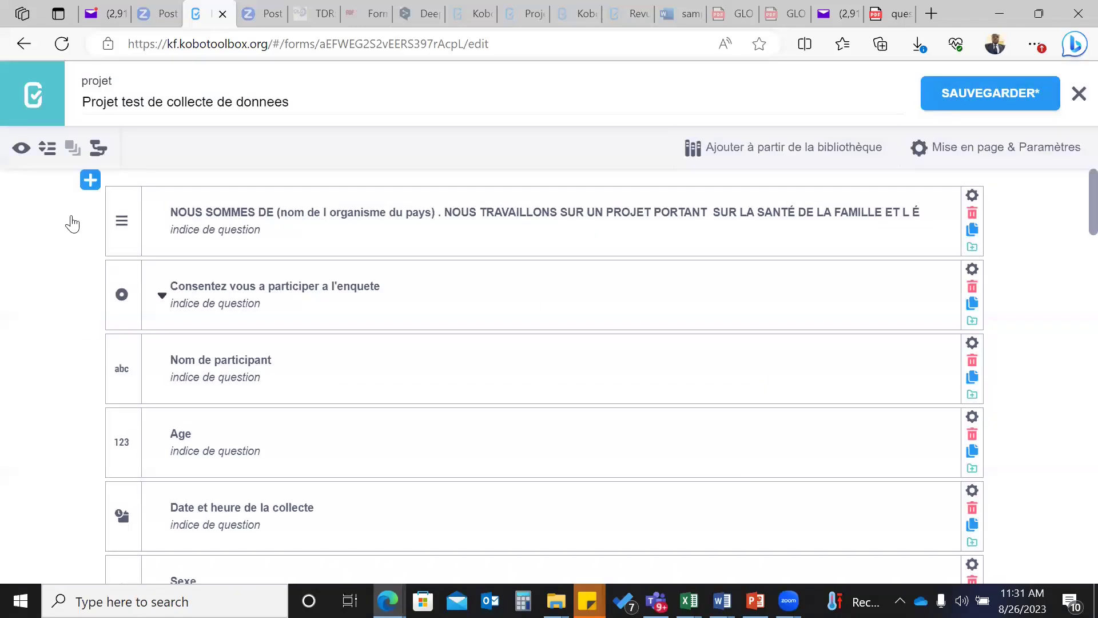
click(22, 150)
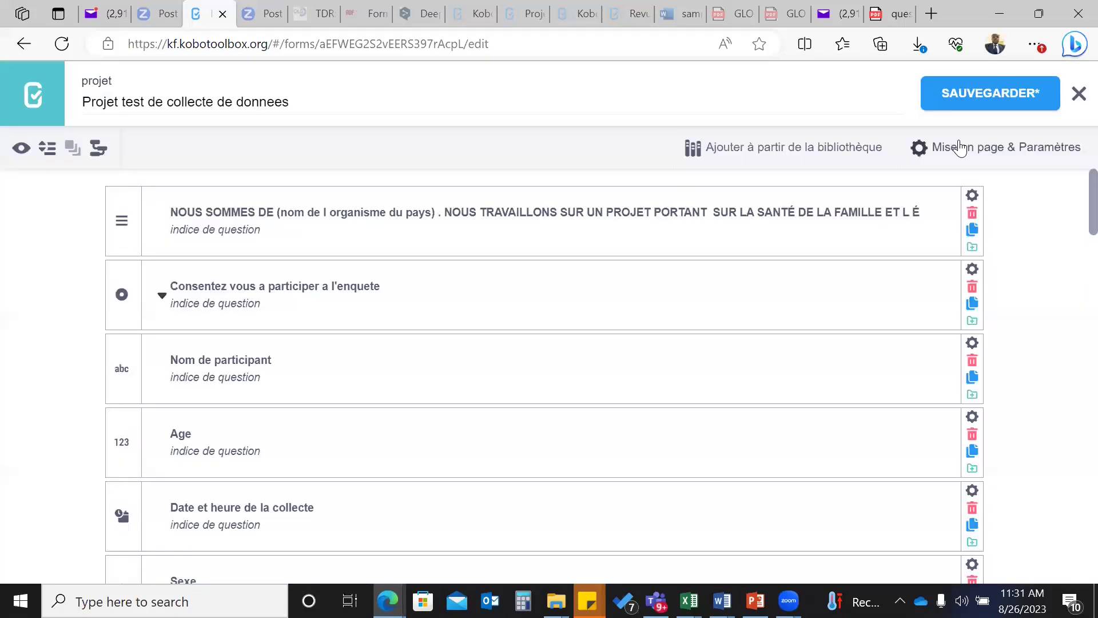
click(960, 144)
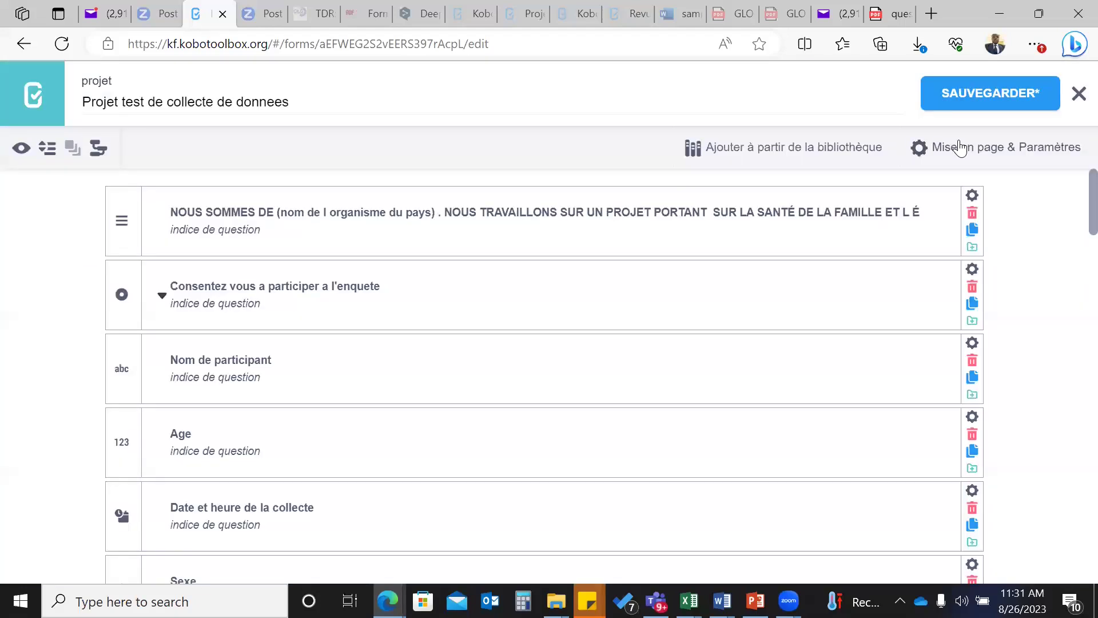
- Save the form changes and briefly reopen the form preview
click(990, 97)
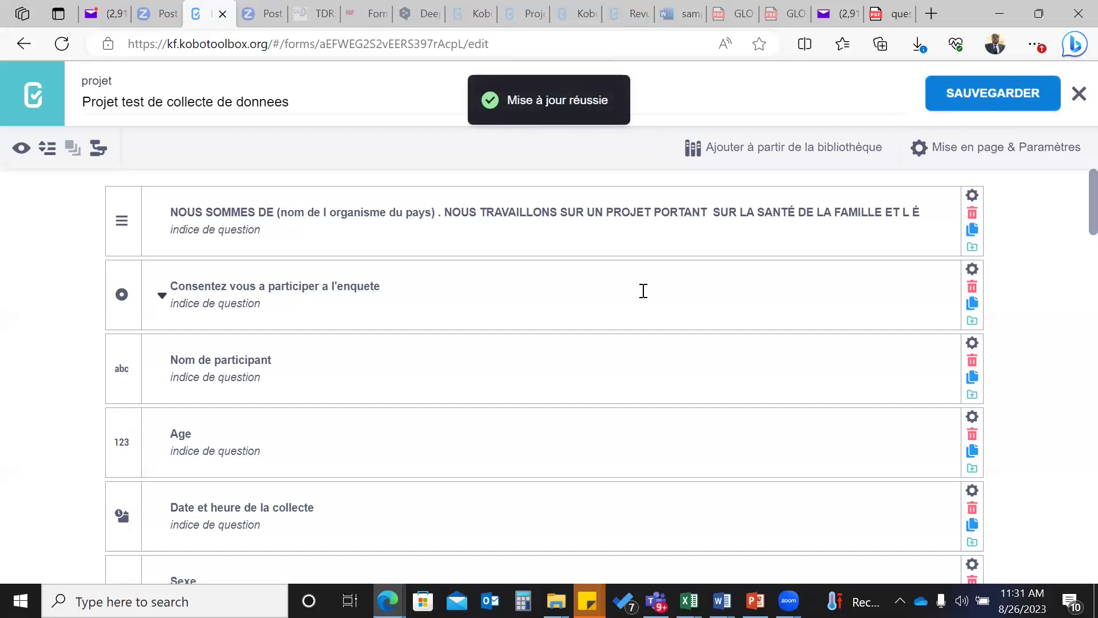
click(21, 149)
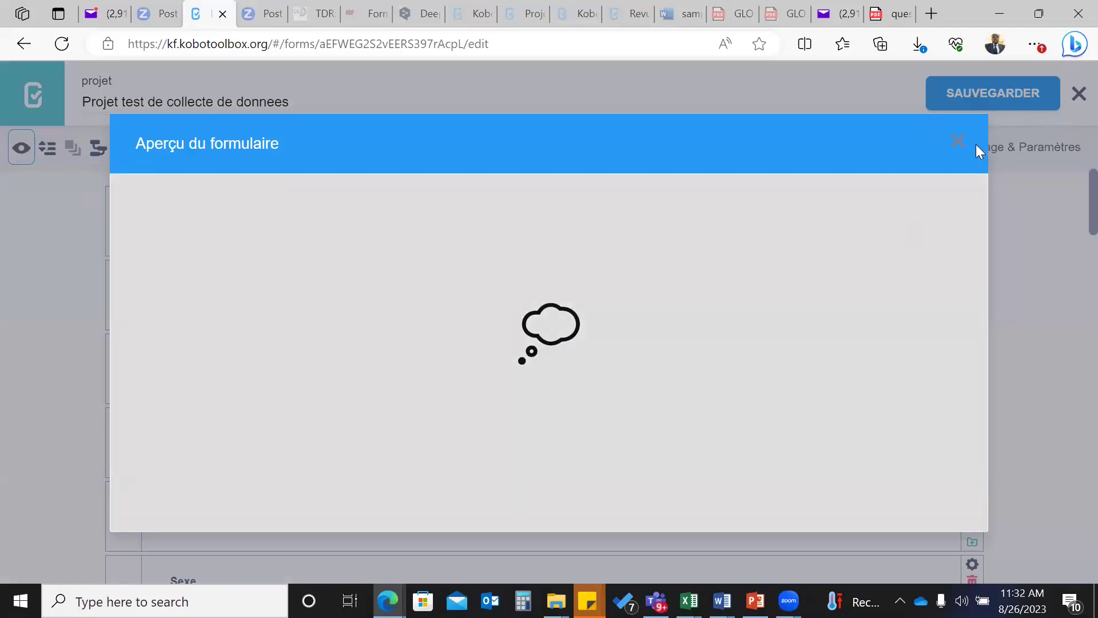
click(959, 143)
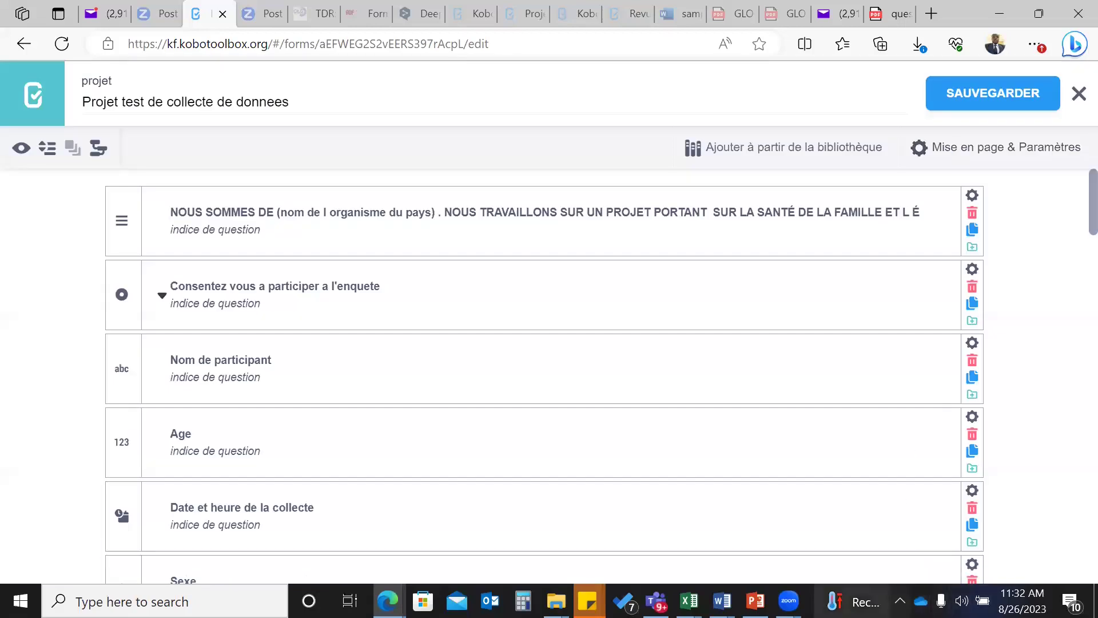
- Reload the form editor page and close the preview that reappears
click(900, 601)
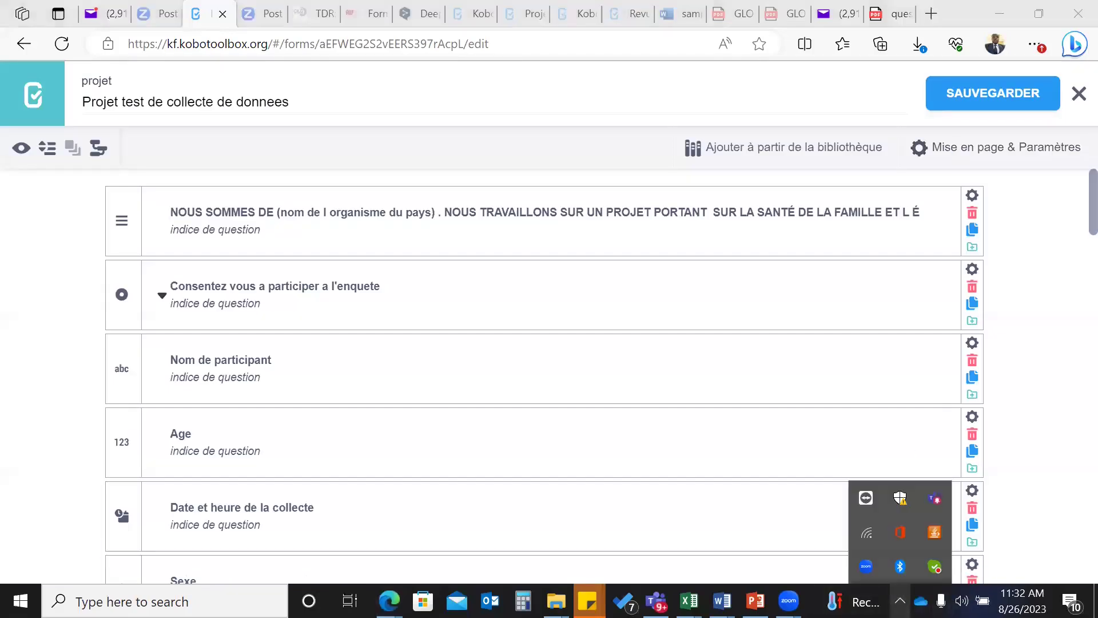
click(63, 44)
click(62, 41)
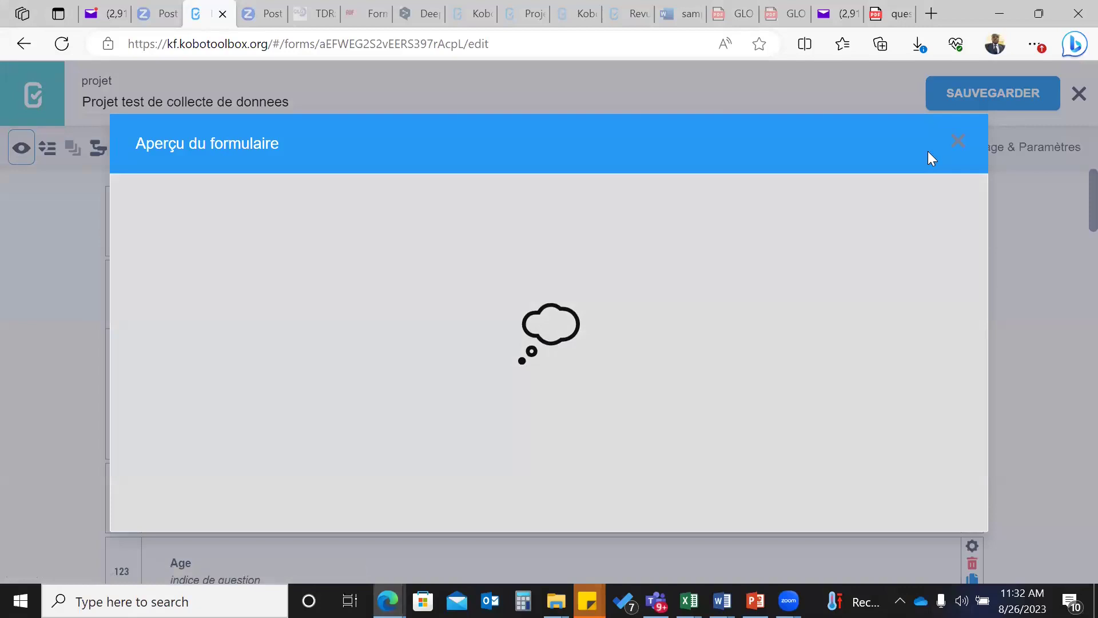
click(958, 140)
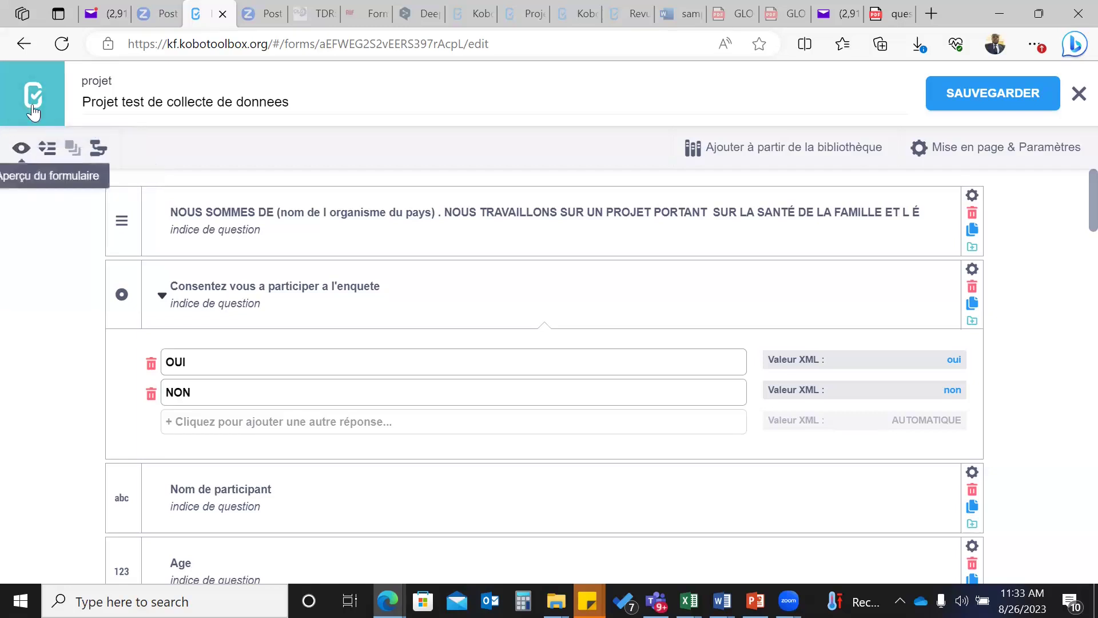
- Check the form preview once more, then save the form, which fails with a connection error
click(20, 150)
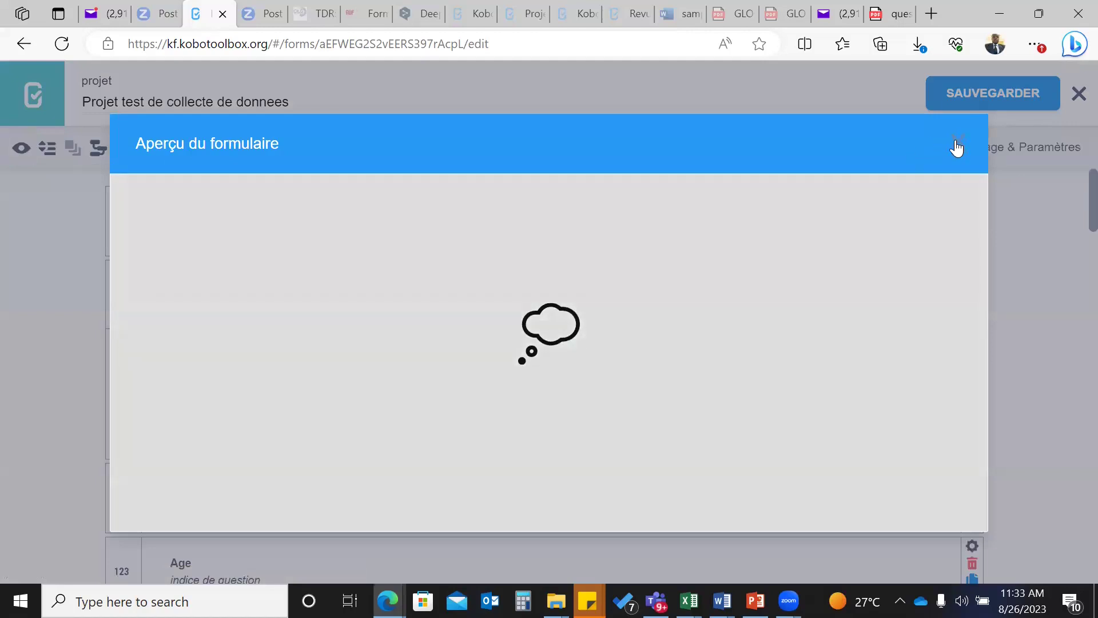
click(956, 143)
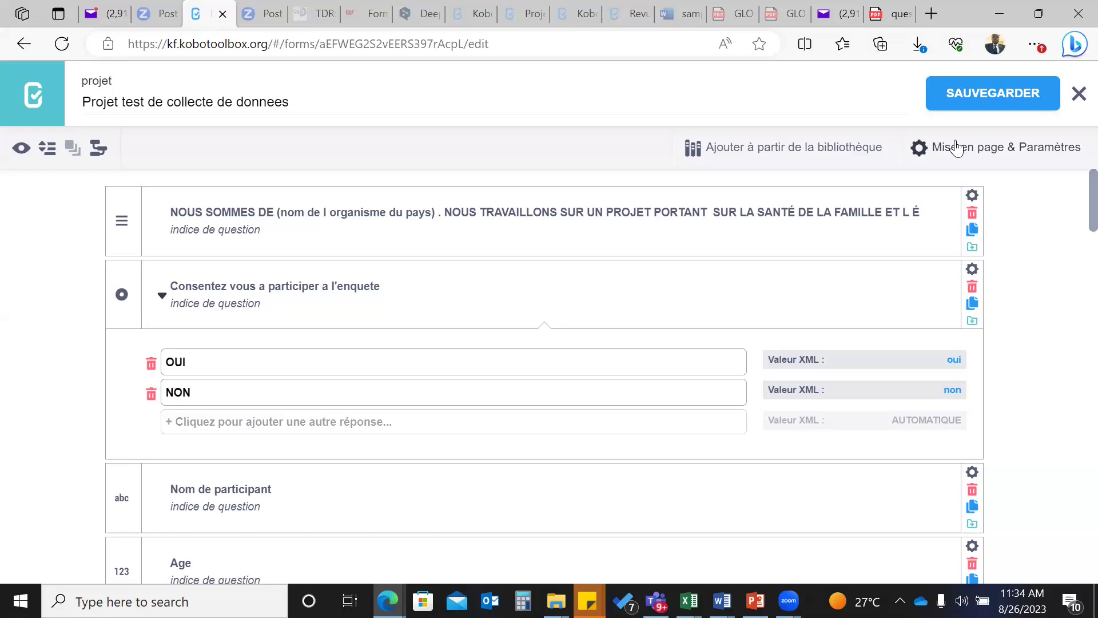
click(985, 93)
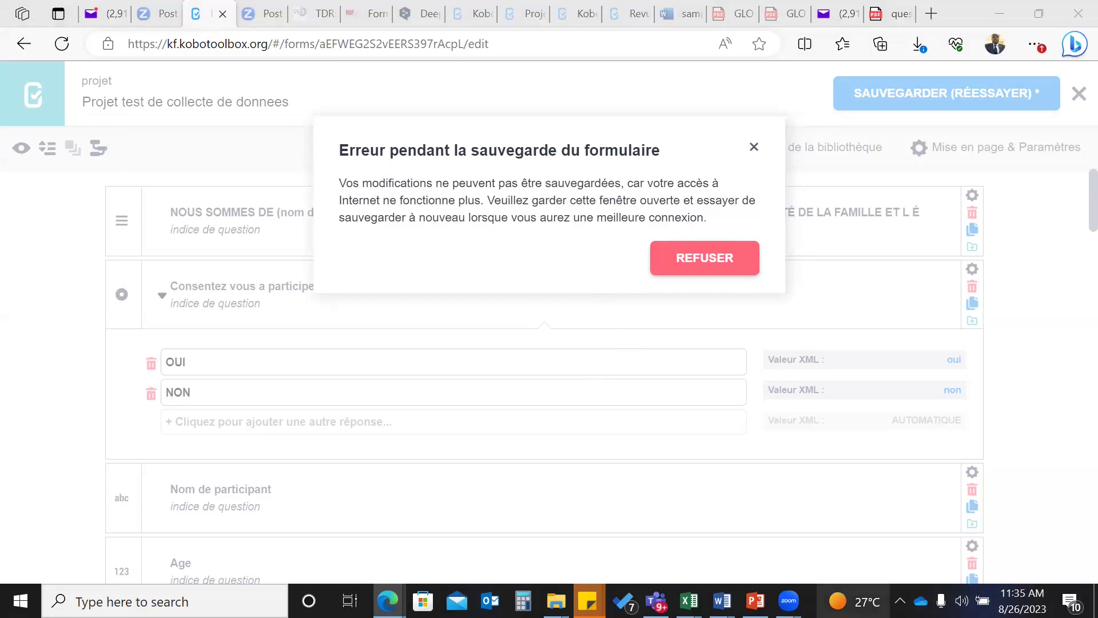
- Open the Windows Wi-Fi list from the hidden system tray icons
mouse_move(756, 601)
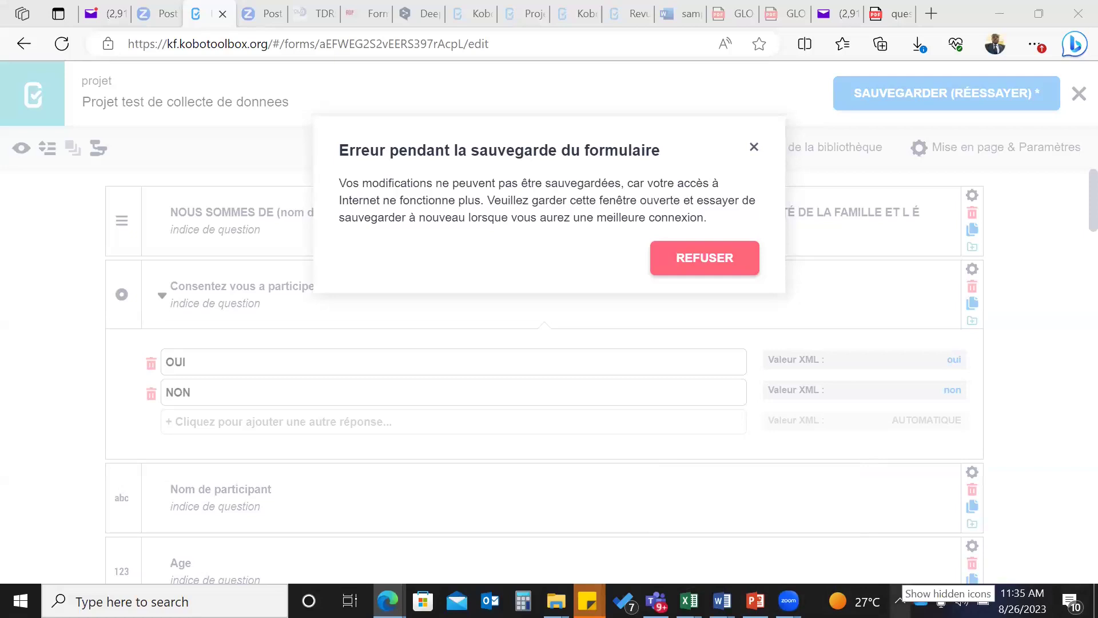
click(900, 600)
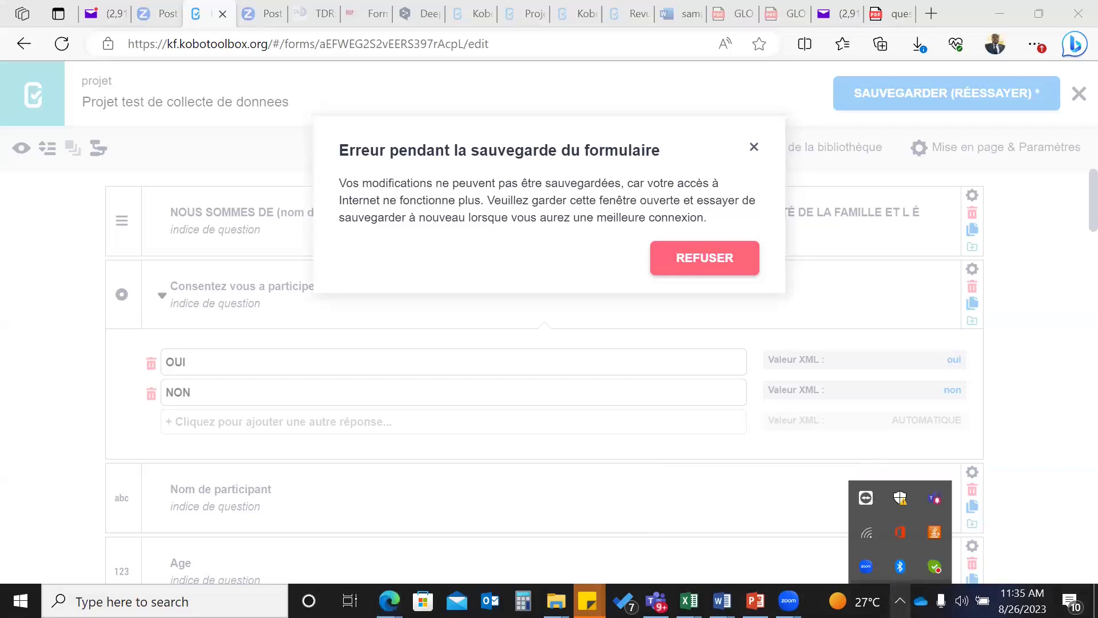
click(865, 532)
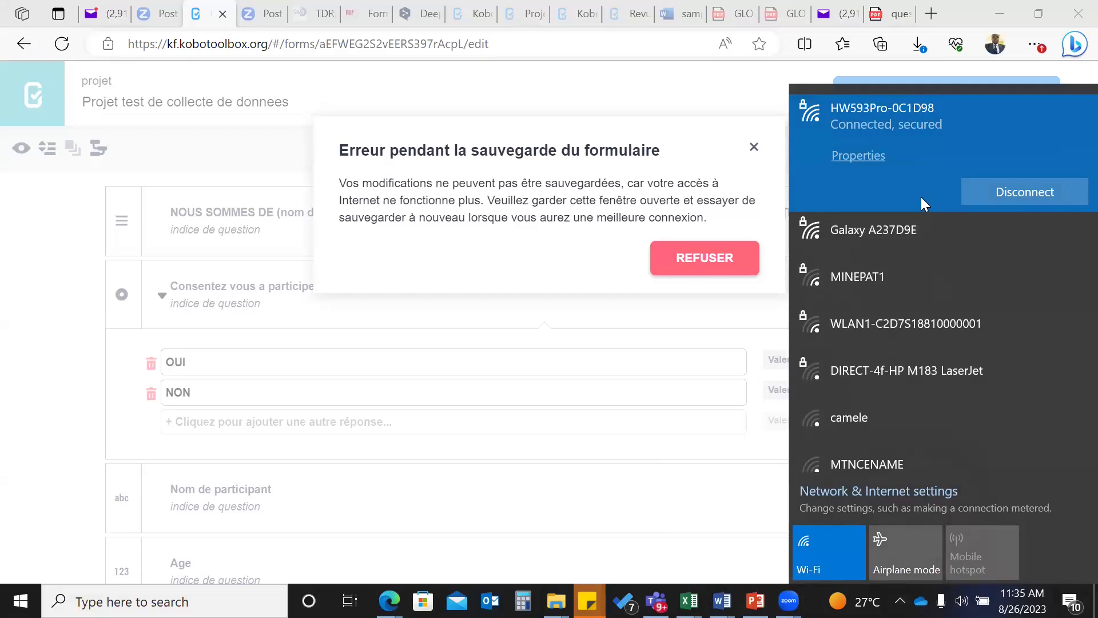
- Connect to the Galaxy A237D9E Wi-Fi network
click(854, 232)
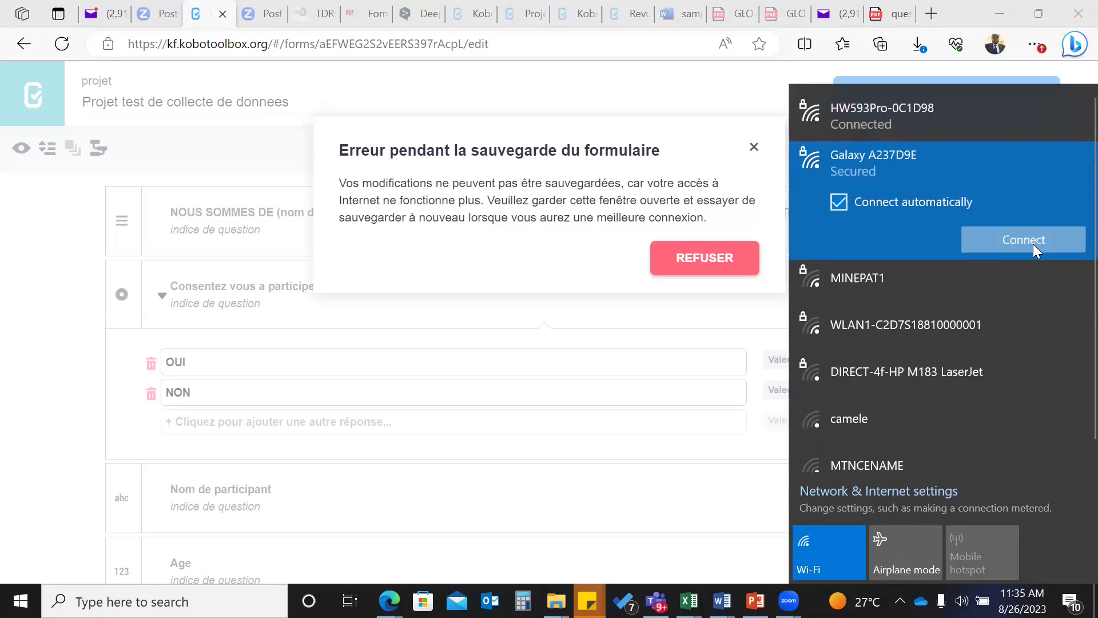
click(1033, 244)
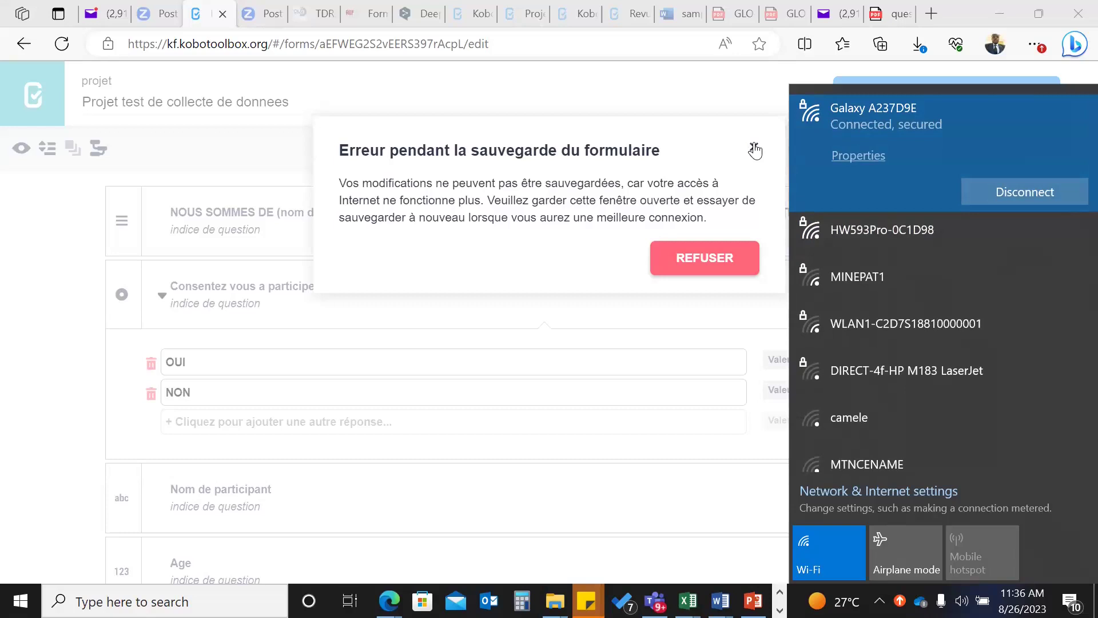
- Dismiss the save error and reload the form editor, which shows a 502 'Accès refusé' page
click(752, 148)
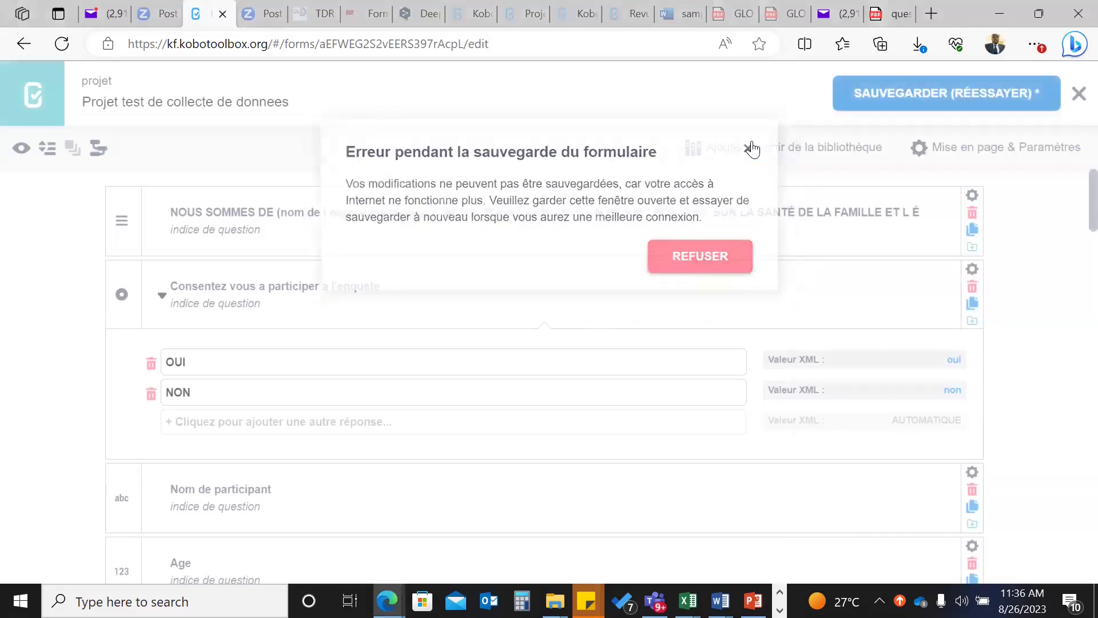
click(62, 44)
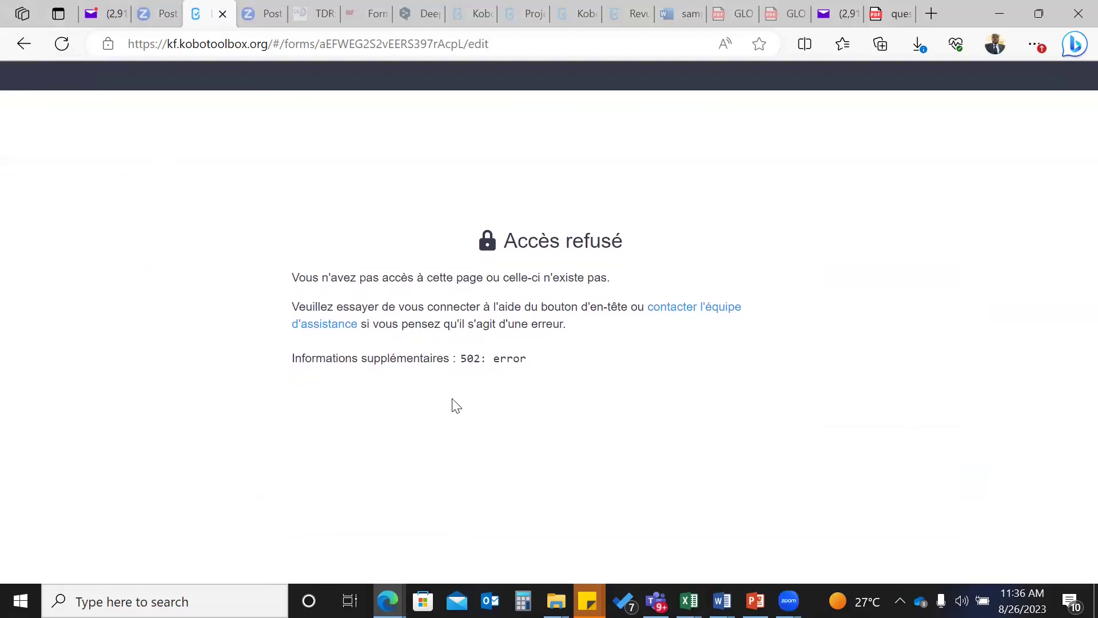
- Reload the page to restore the 'Projet test de collecte de donnees' form editor
click(62, 45)
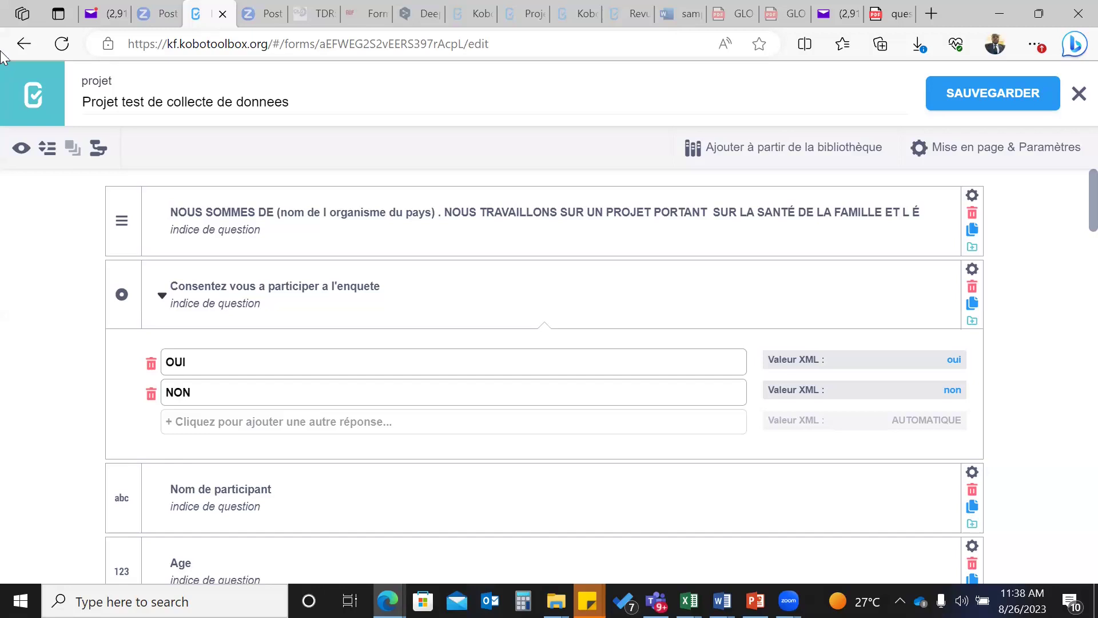
- Preview the form and scroll through the intro text and consent question
click(22, 150)
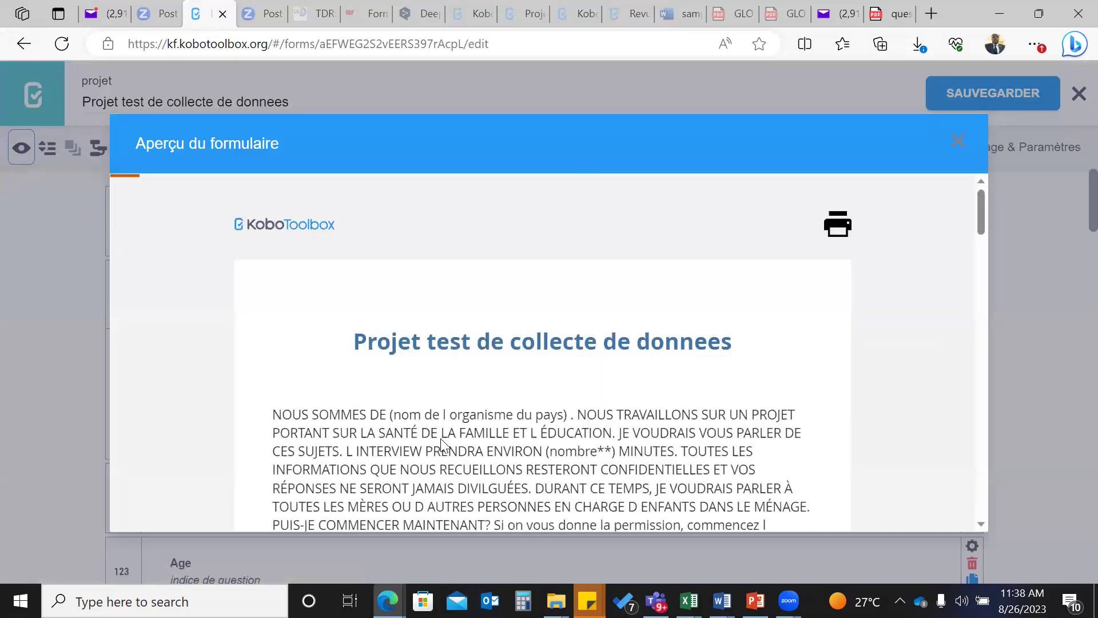
scroll(442, 445, down, 3)
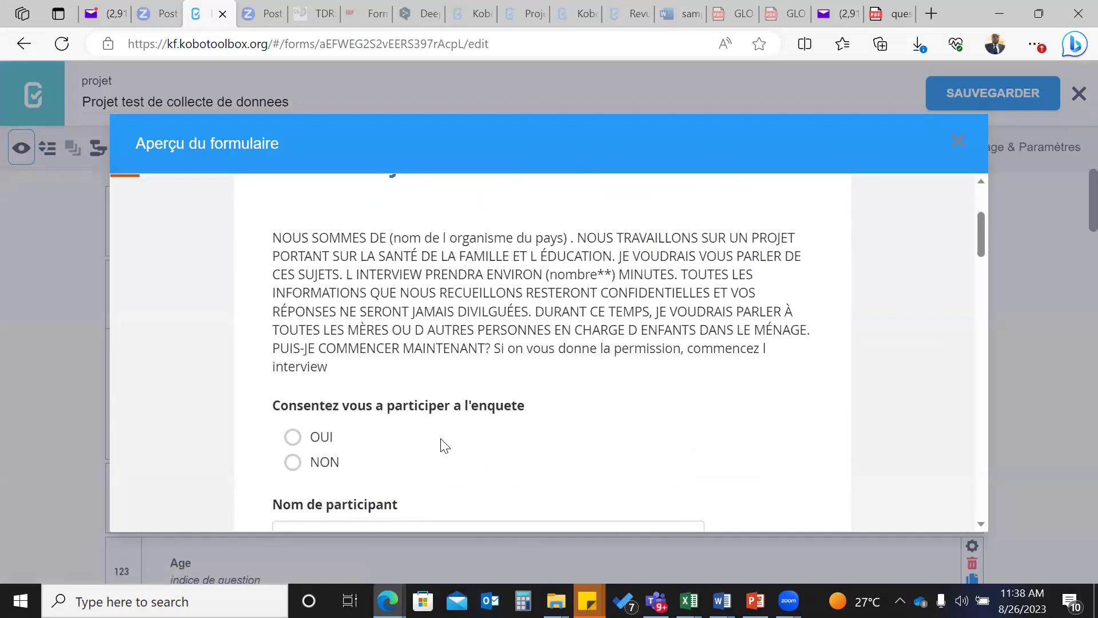
scroll(444, 446, up, 2)
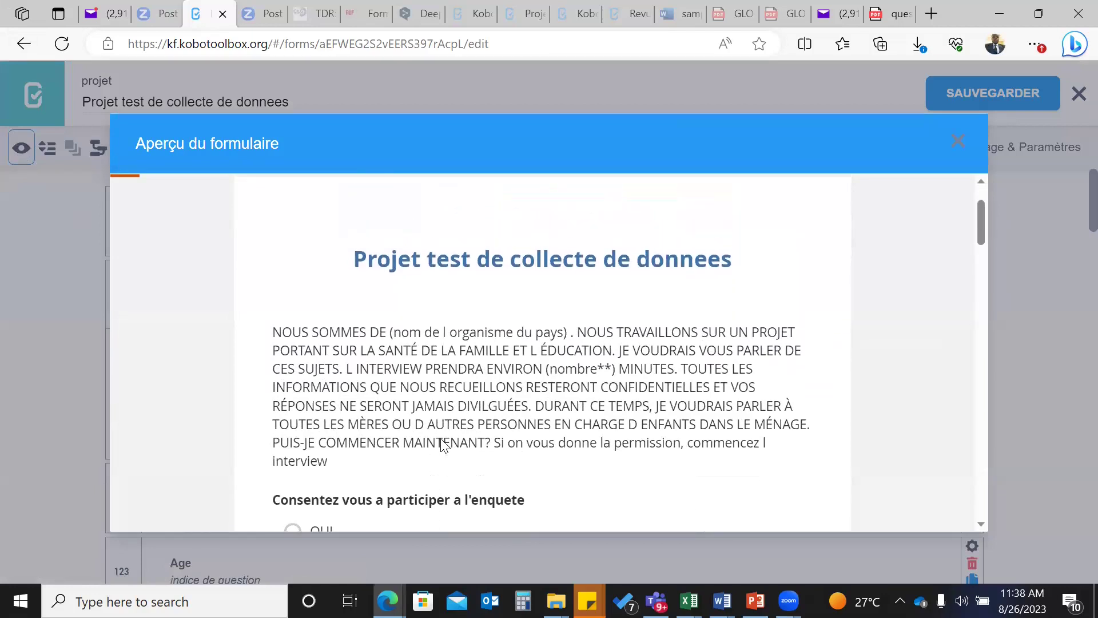
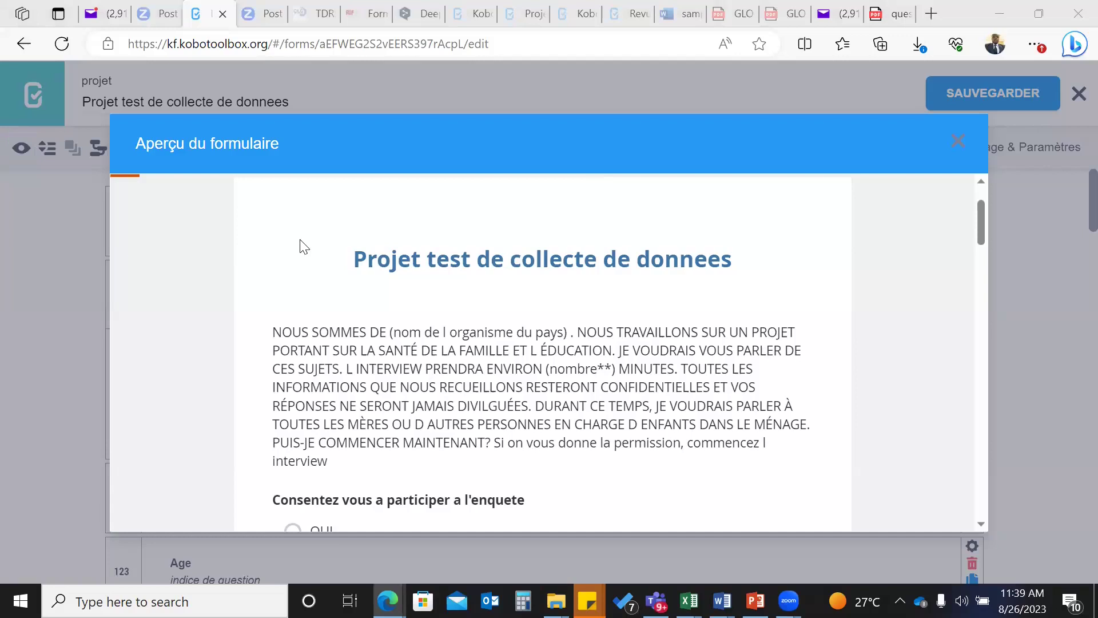
- Answer the consent question OUI in the preview after briefly testing NON
scroll(532, 379, down, 1)
scroll(535, 375, up, 1)
scroll(534, 375, down, 1)
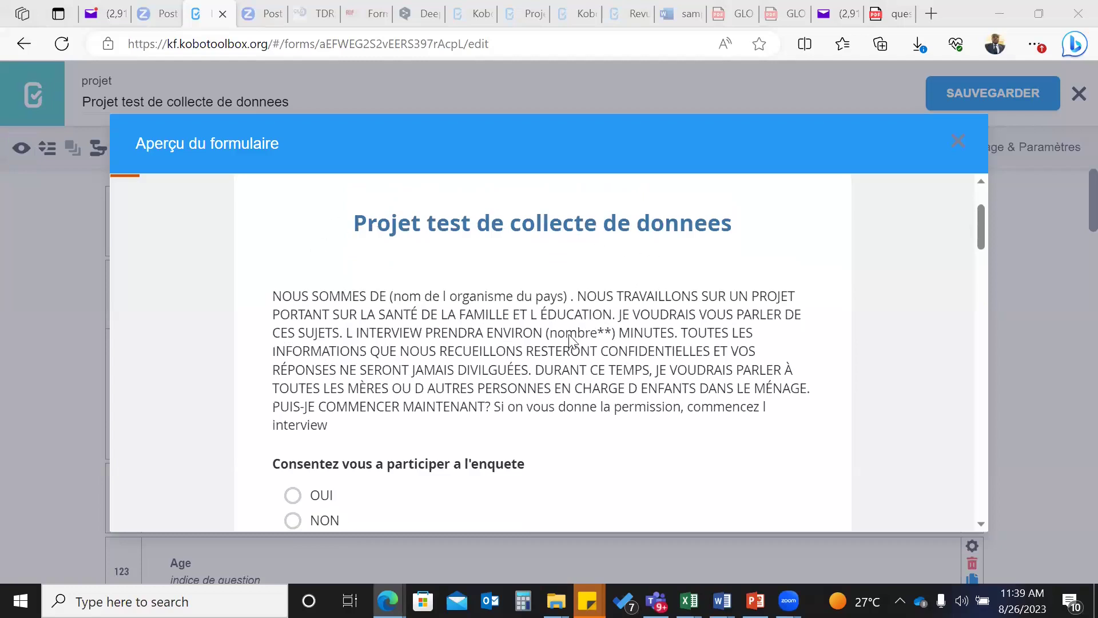
scroll(569, 339, down, 2)
scroll(569, 341, up, 1)
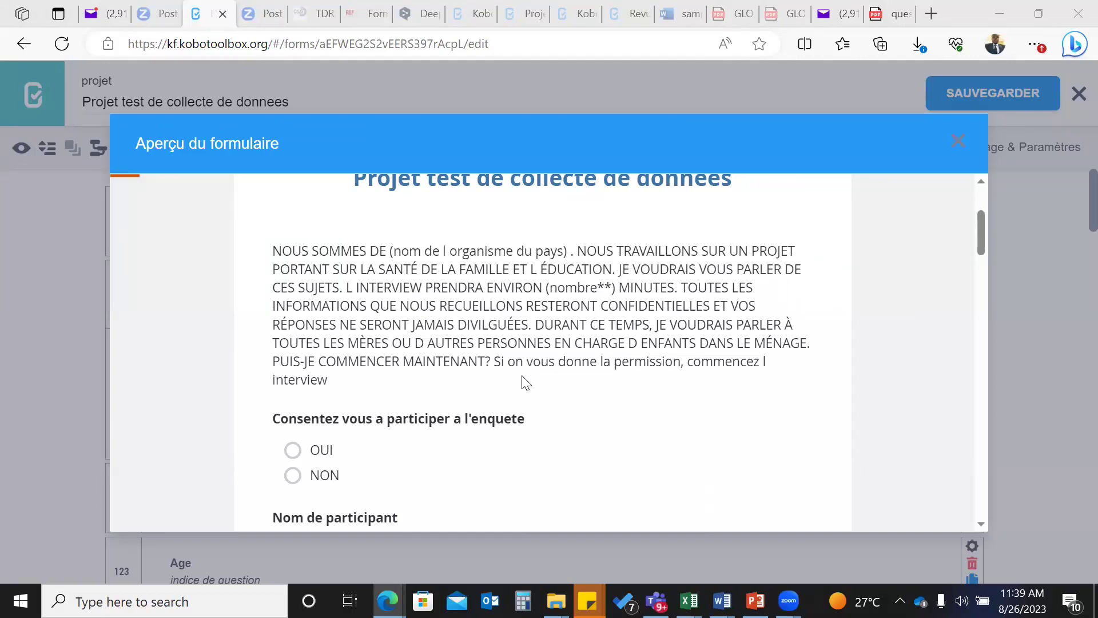
scroll(523, 382, down, 2)
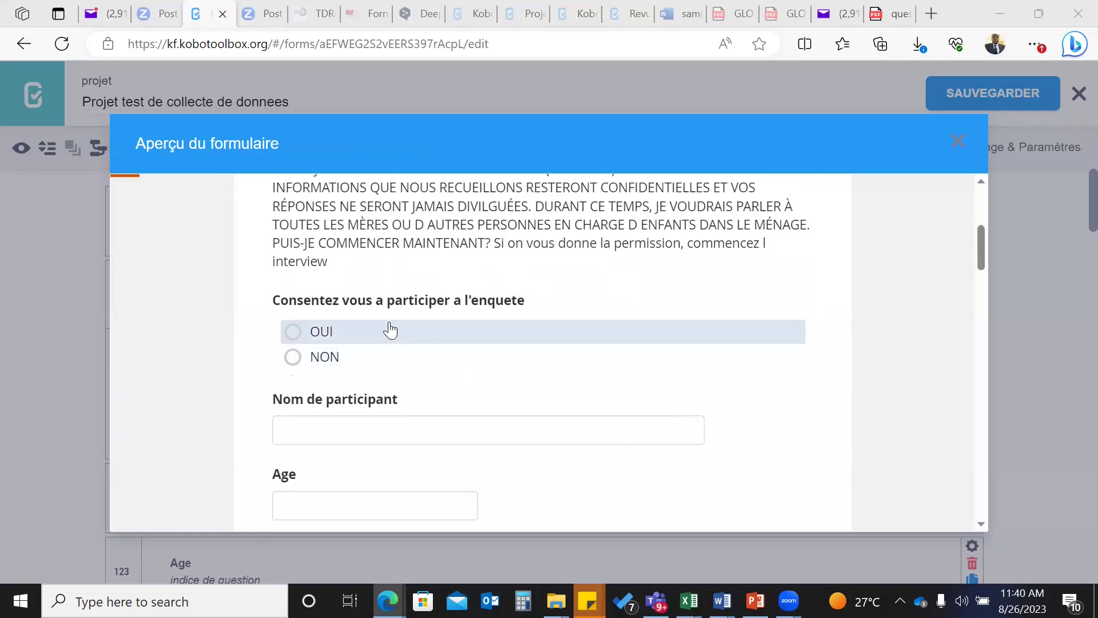
scroll(417, 332, down, 1)
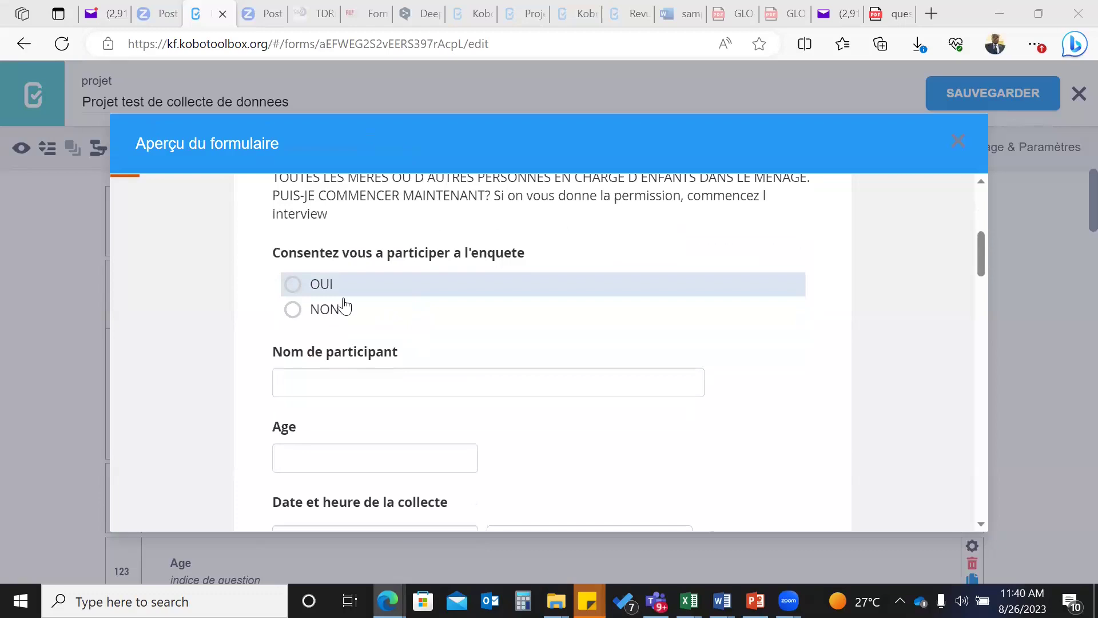
click(295, 289)
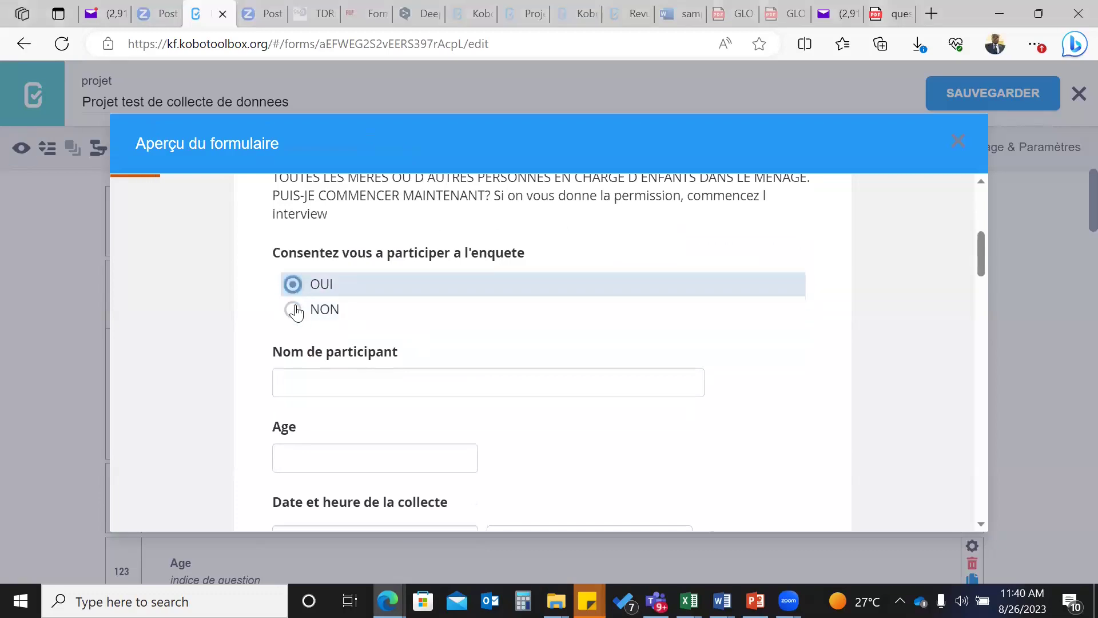
click(296, 310)
click(294, 285)
click(296, 309)
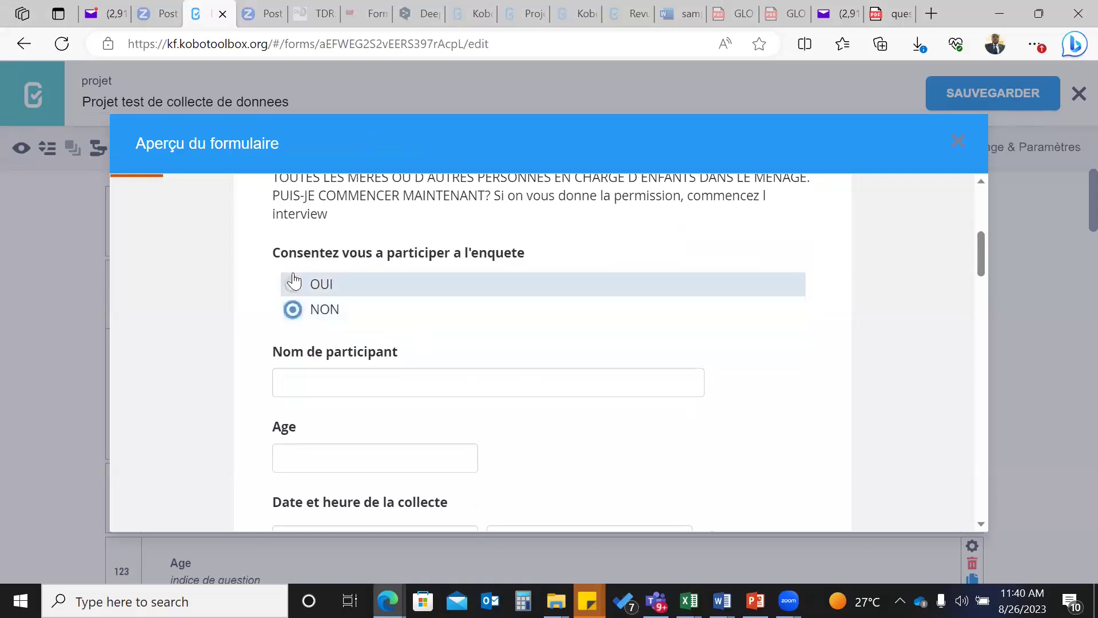
click(294, 282)
click(318, 382)
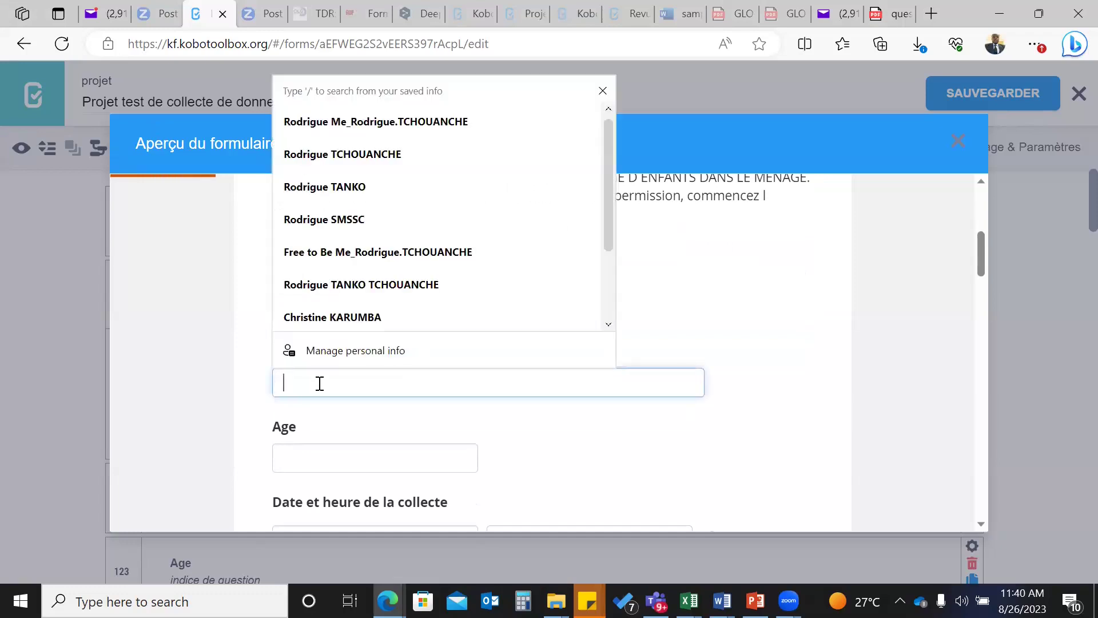
- Enter the participant's name in Nom de participant, correcting typos
text(Kona)
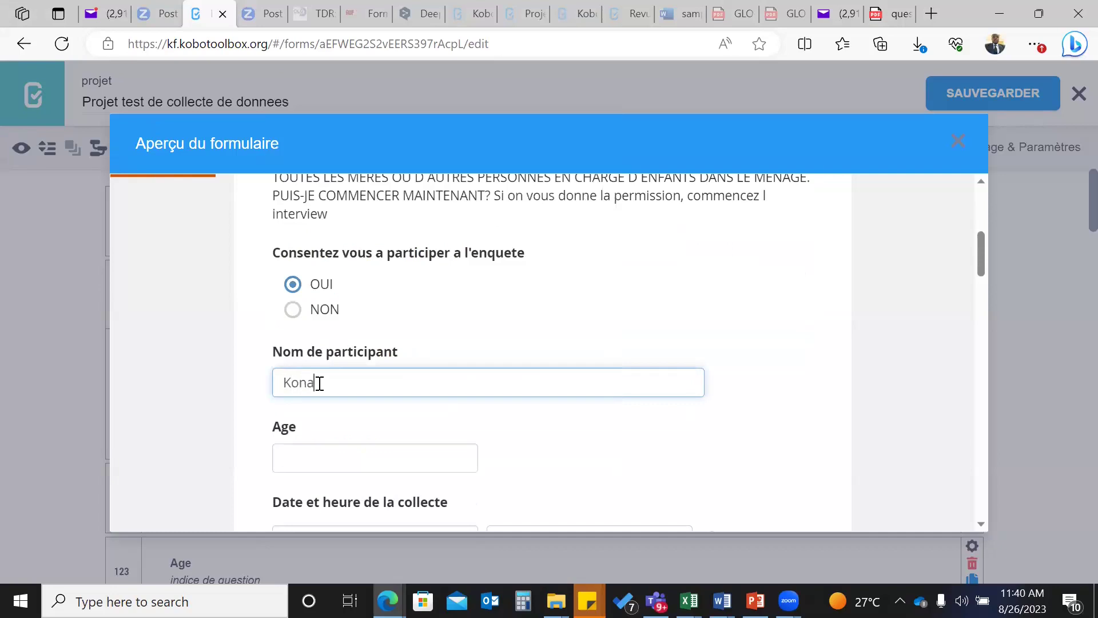
text(mena)
scroll(378, 419, down, 1)
key(BackSpace)
key(BackSpace)
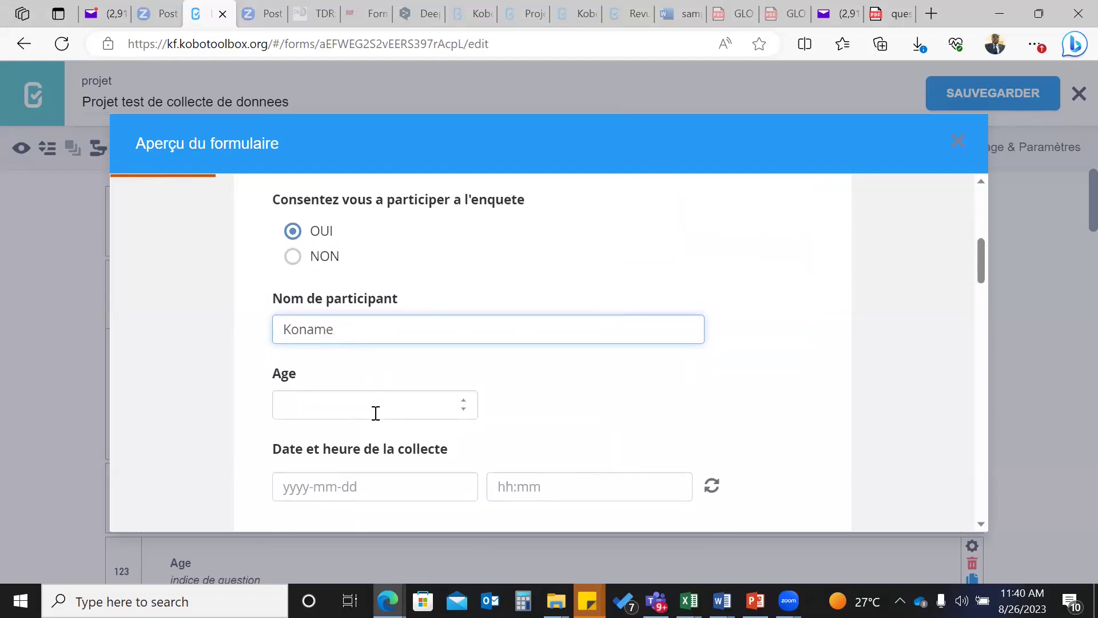
text(ya123)
text(@)
key(BackSpace)
key(BackSpace)
key(BackSpace)
key(BackSpace)
- Enter 30 as the participant's Age and confirm it
click(334, 416)
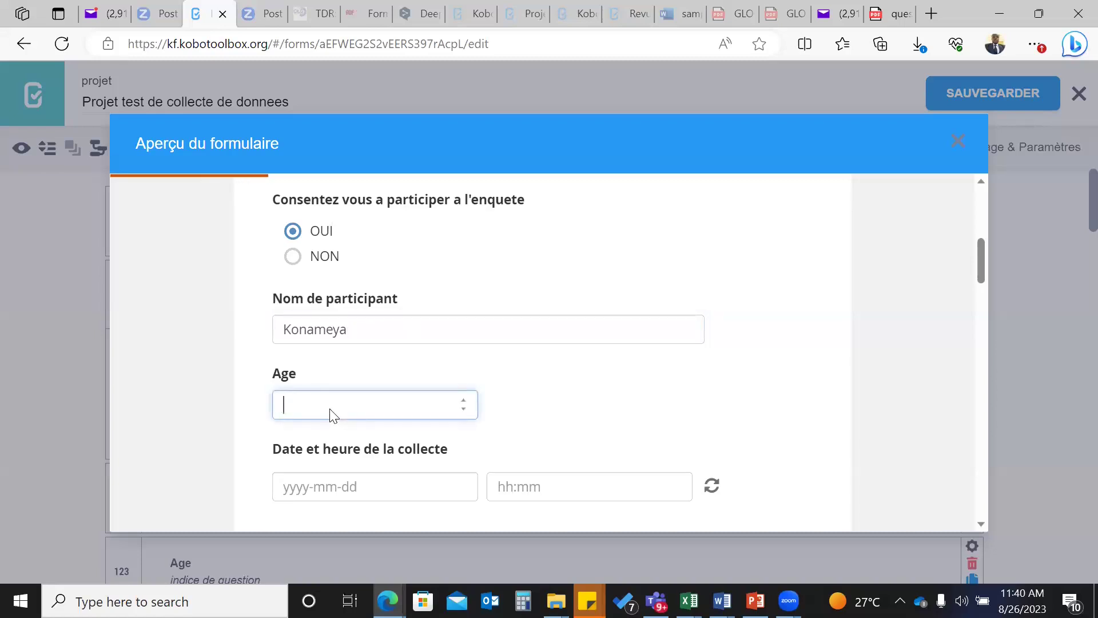
scroll(360, 292, up, 3)
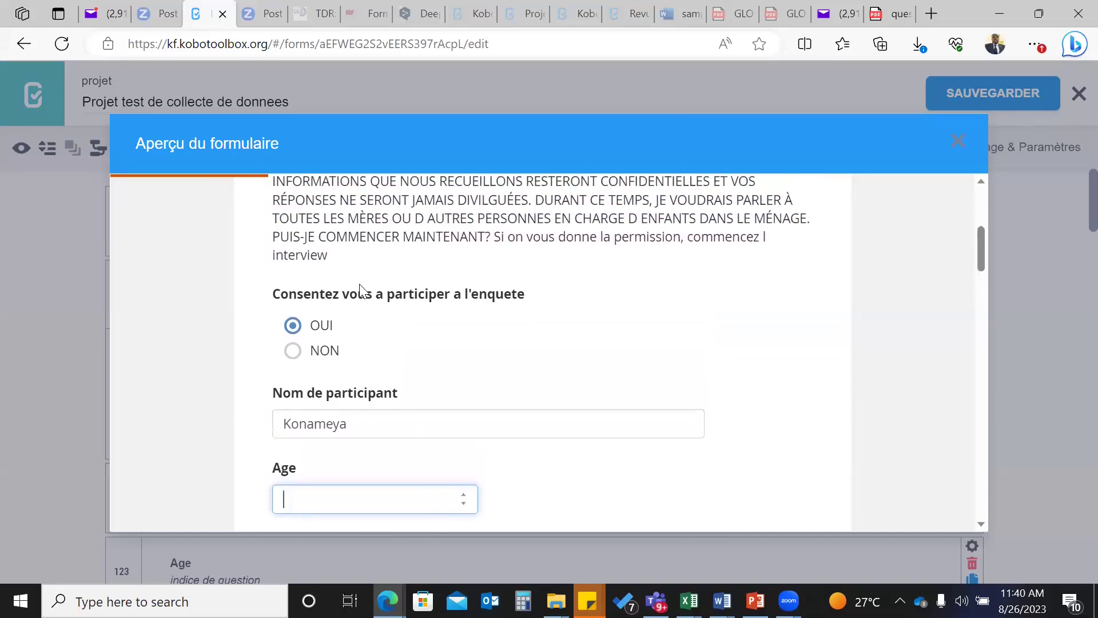
scroll(360, 290, down, 3)
text(30)
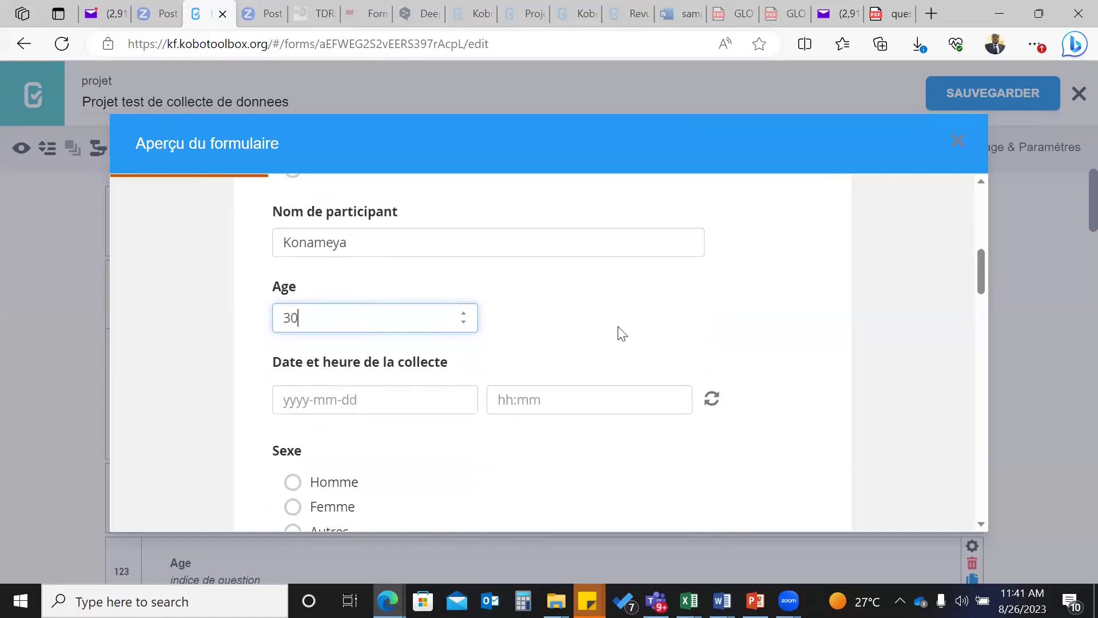
scroll(622, 333, up, 2)
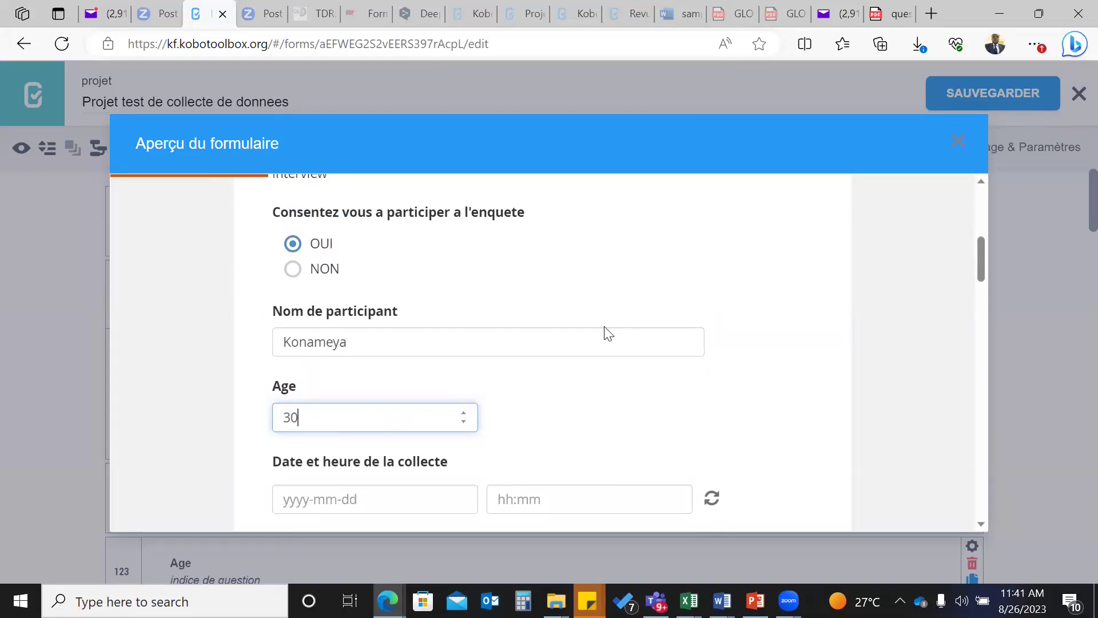
scroll(606, 332, up, 3)
scroll(605, 332, down, 2)
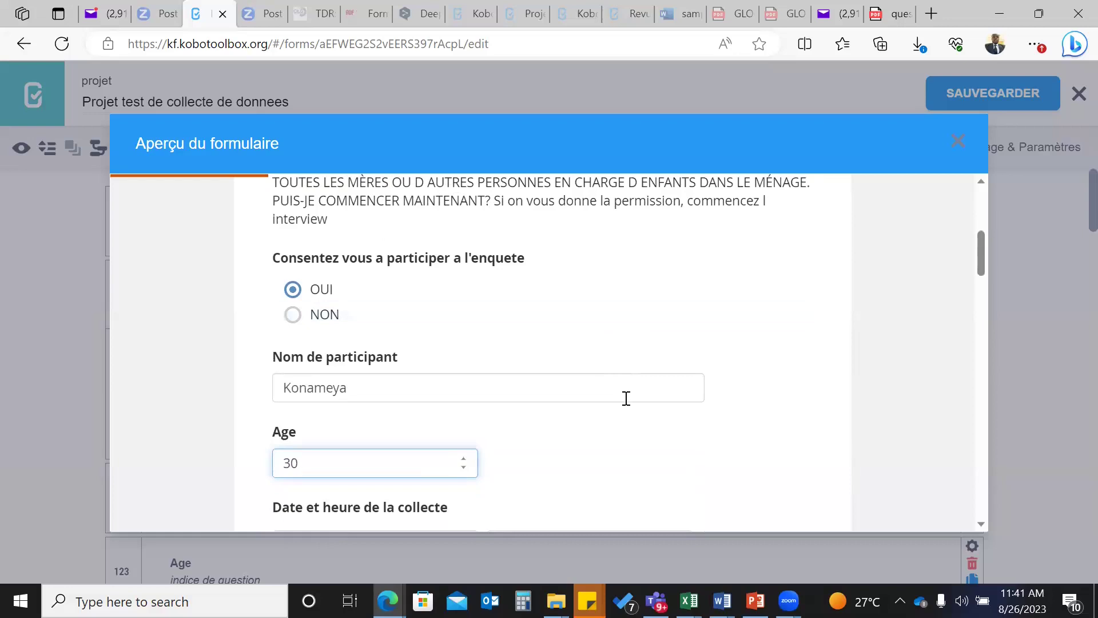
scroll(627, 399, down, 1)
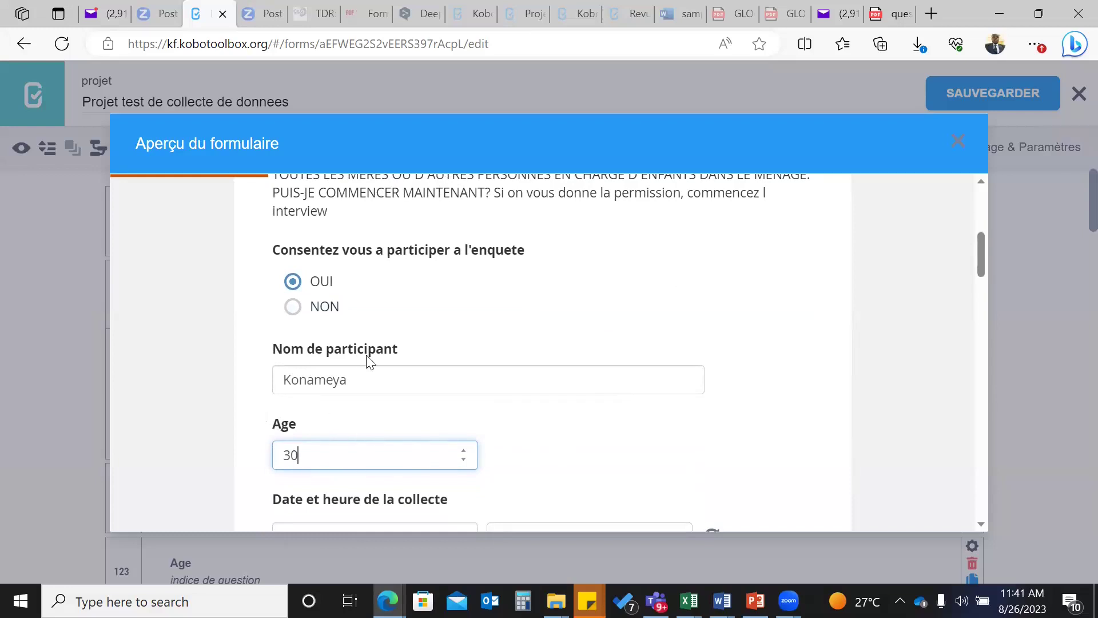
scroll(478, 429, down, 2)
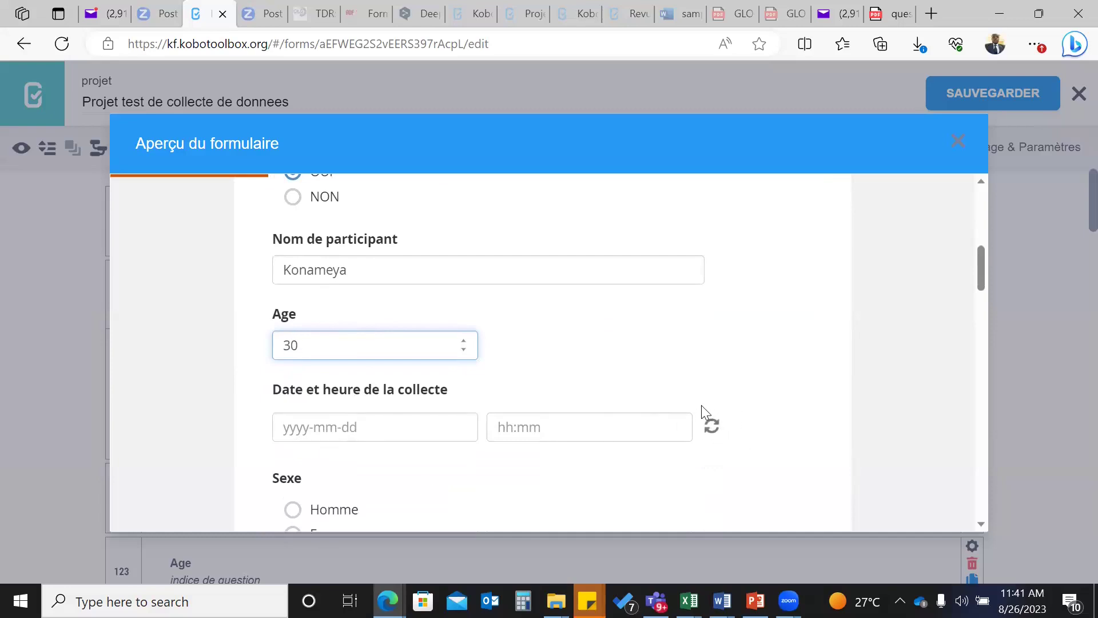
click(712, 428)
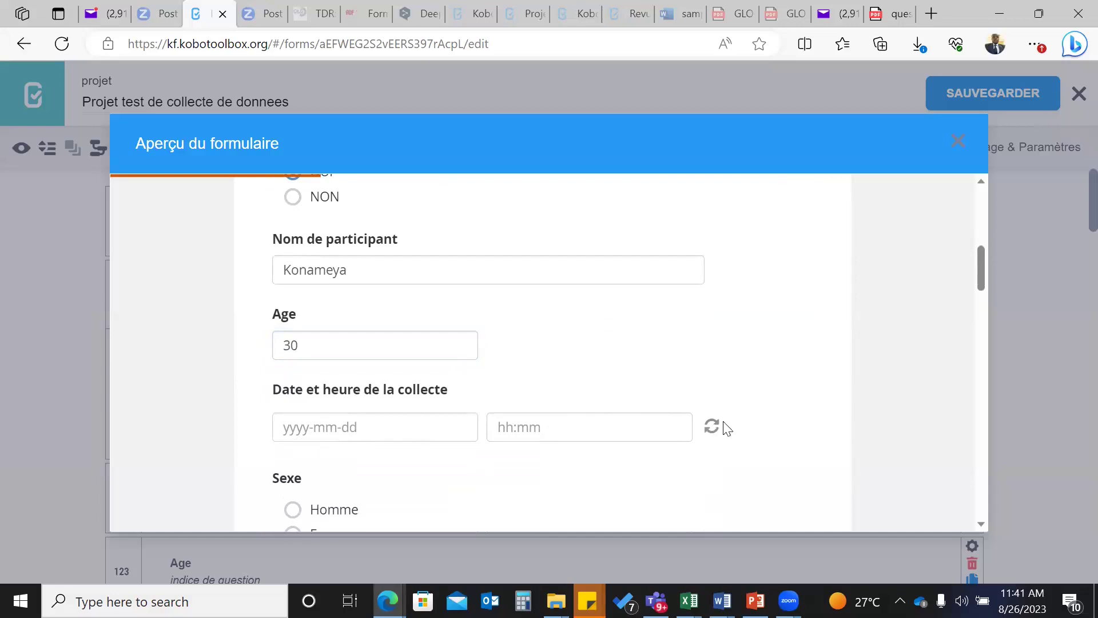
- Set the collection date to 26 August 2023 and fill in the time 11:45 AM
click(400, 429)
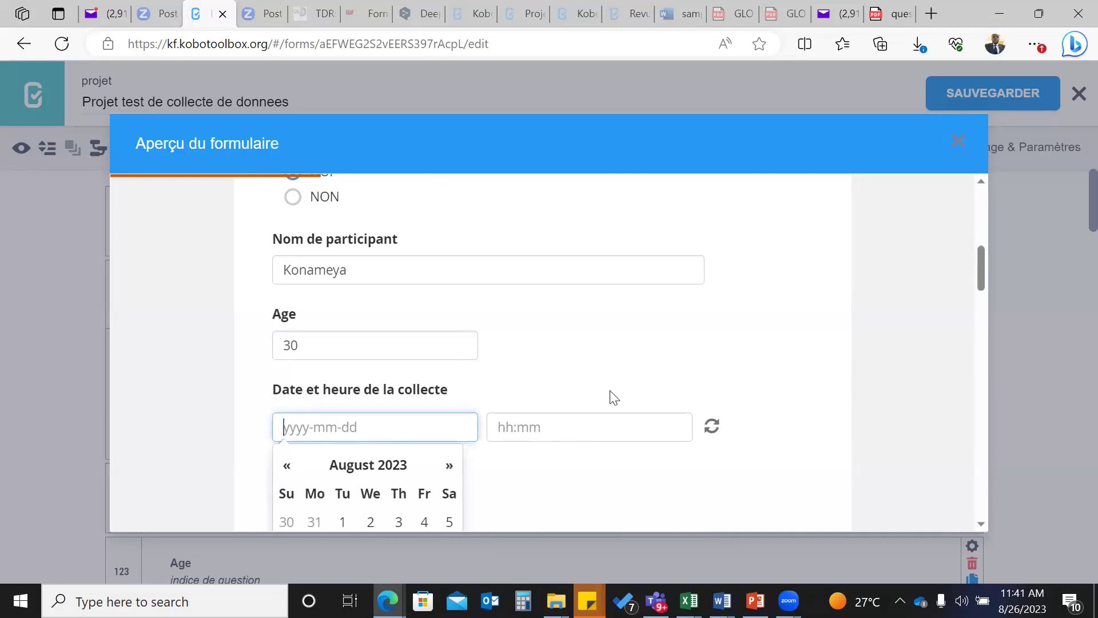
scroll(610, 395, down, 3)
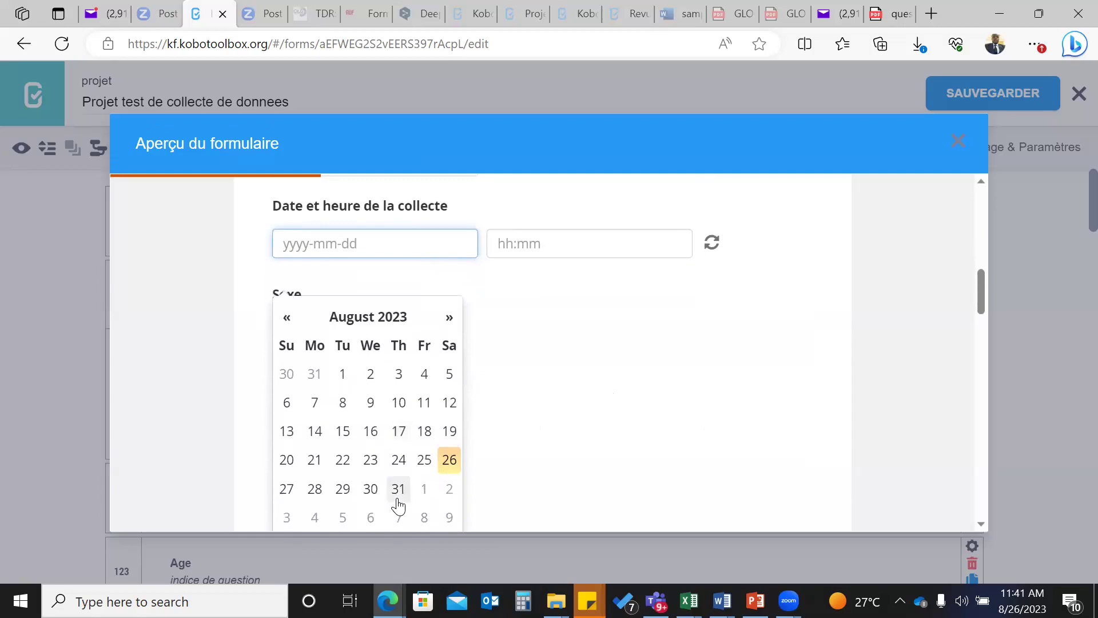
click(450, 461)
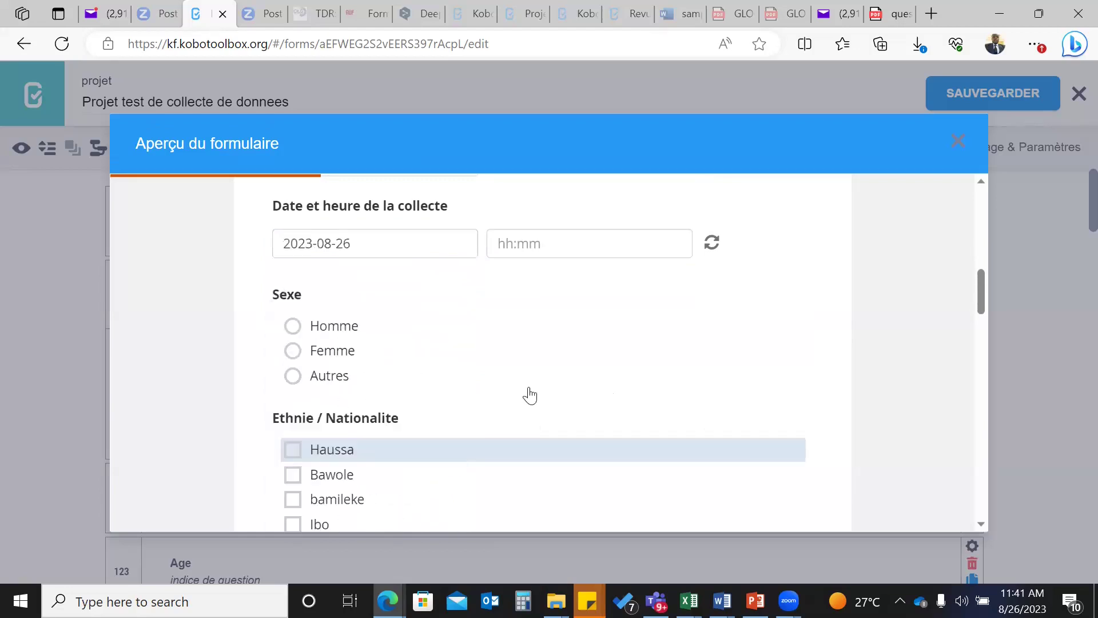
click(567, 252)
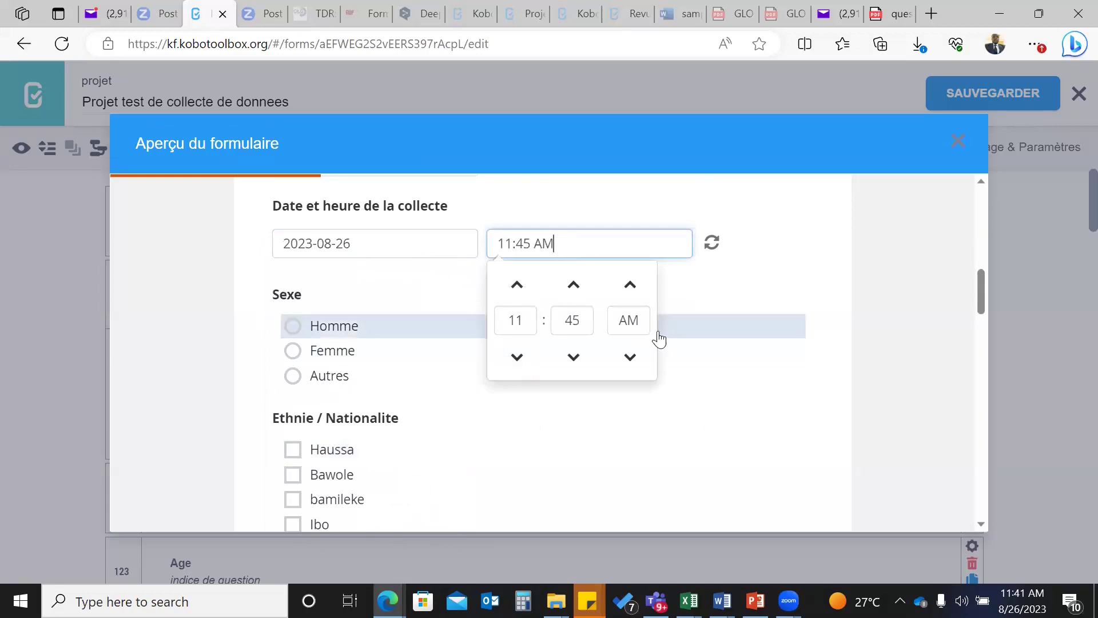
- Answer Sexe with Homme after briefly testing Femme
click(611, 321)
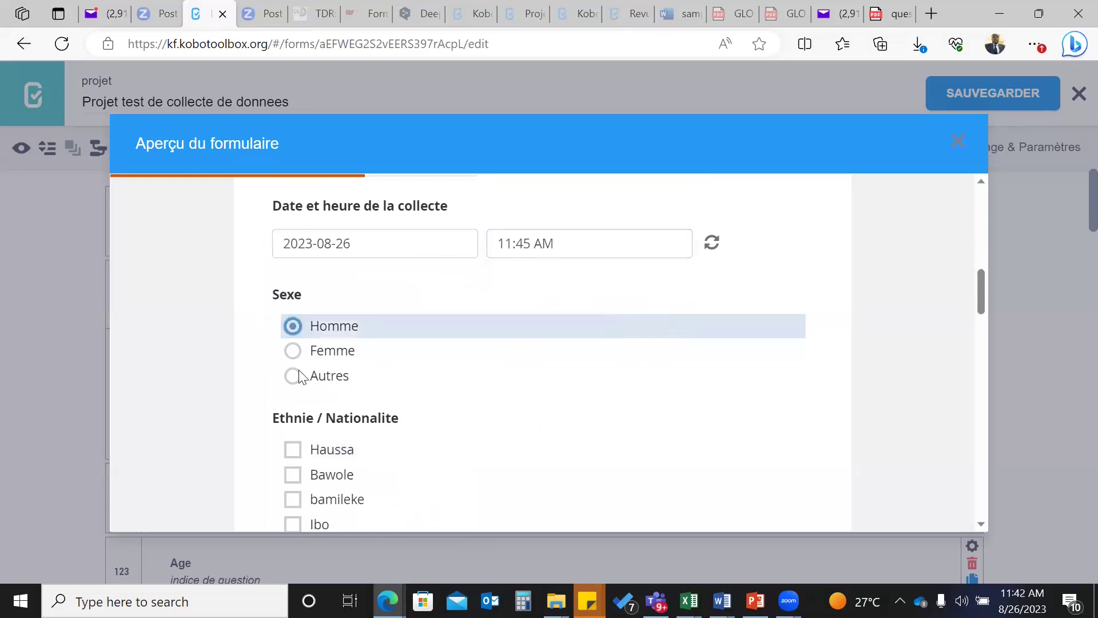
scroll(298, 377, up, 1)
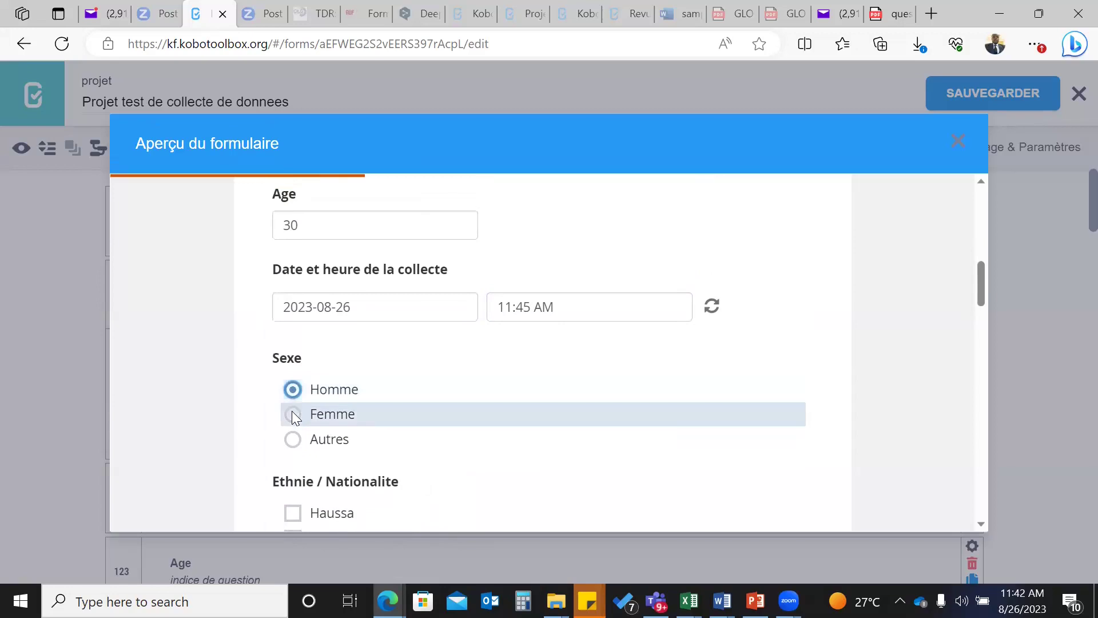
click(294, 408)
click(323, 391)
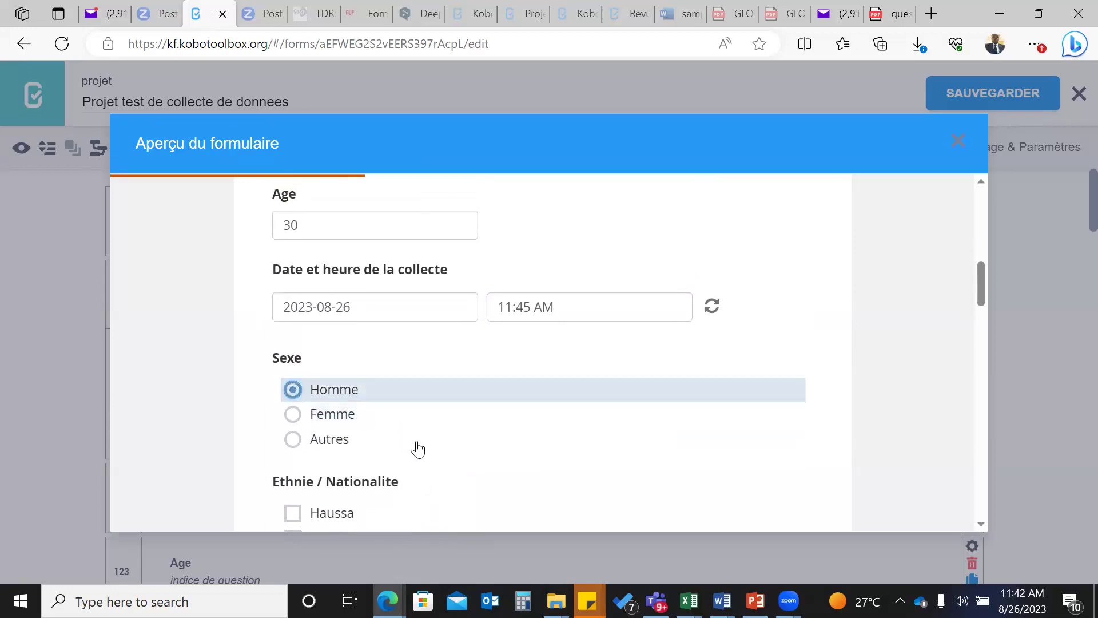
scroll(418, 448, down, 1)
scroll(418, 448, down, 2)
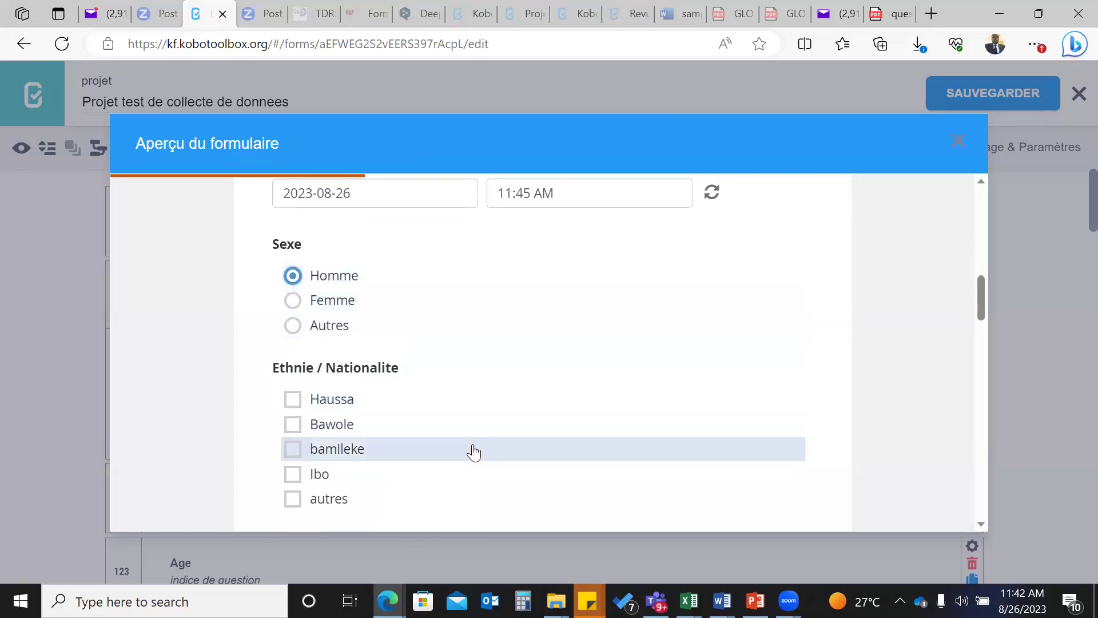
- Tick Bawole and bamileke as ethnicities, leaving Ibo unticked
scroll(473, 448, down, 1)
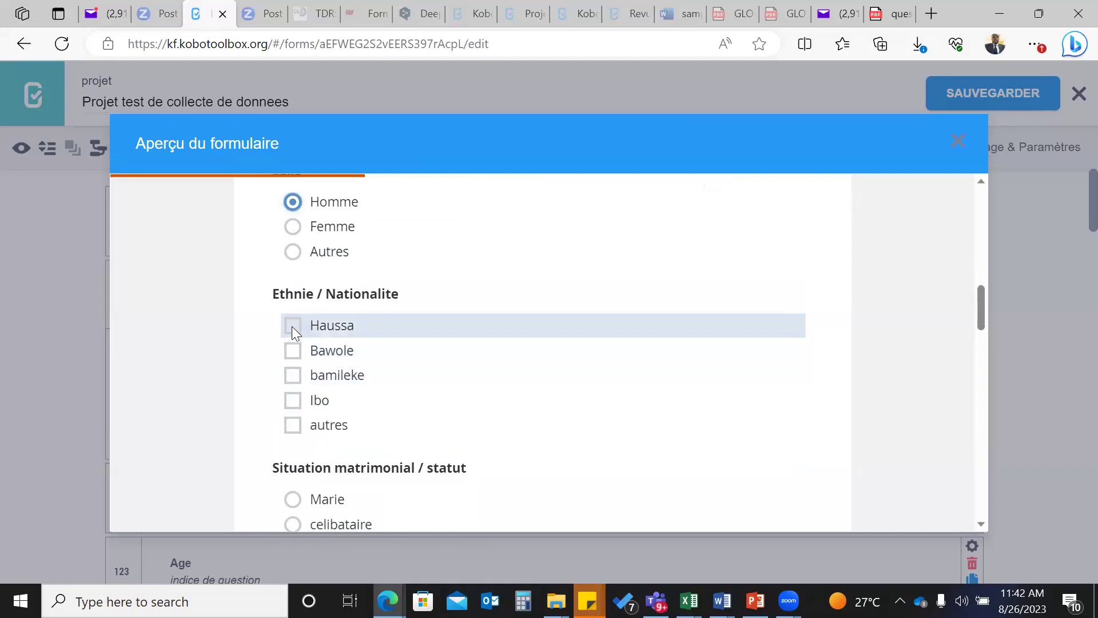
click(292, 353)
click(293, 374)
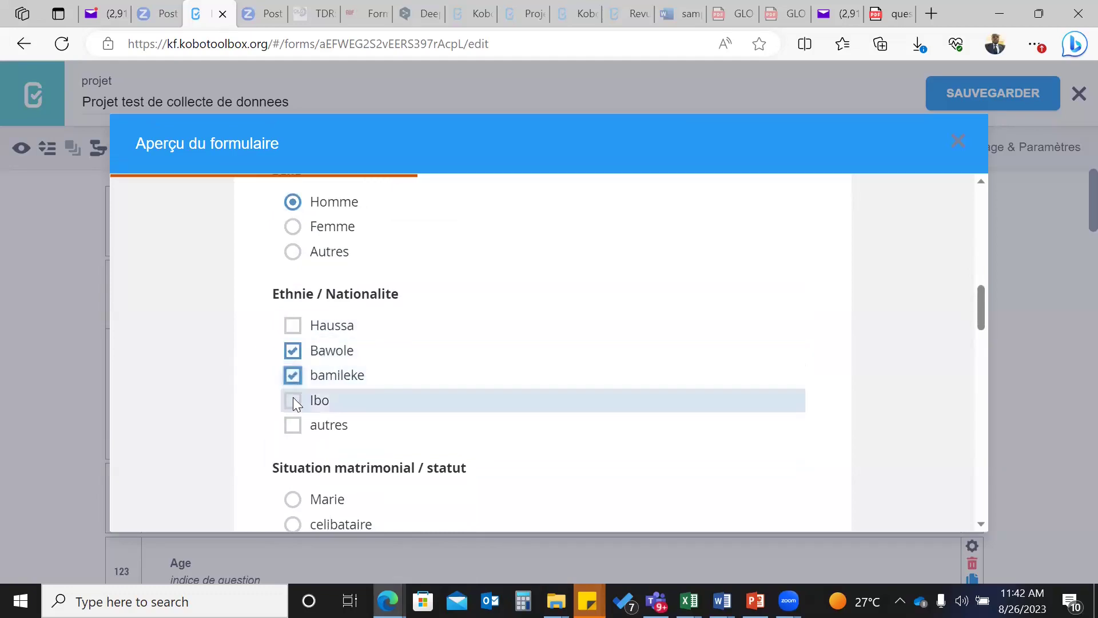
click(293, 401)
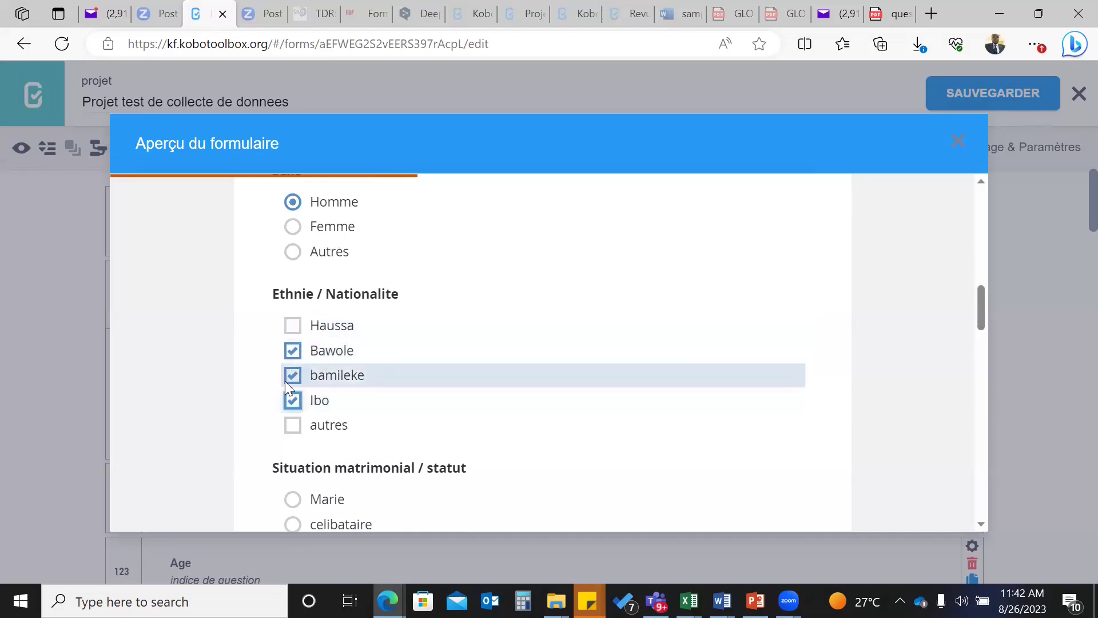
click(293, 401)
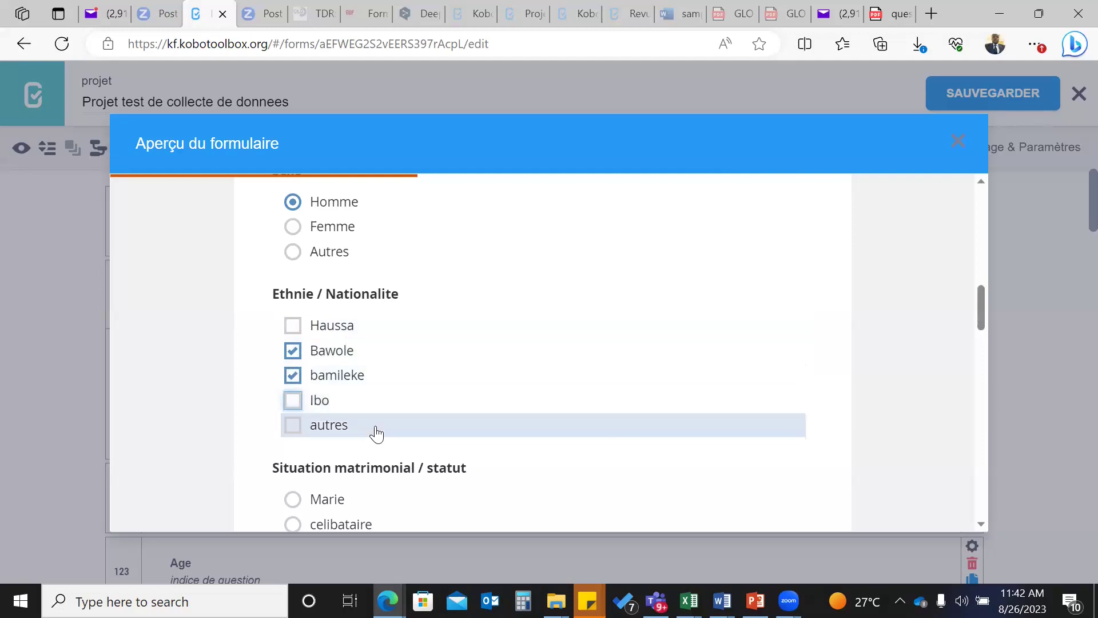
scroll(375, 434, down, 2)
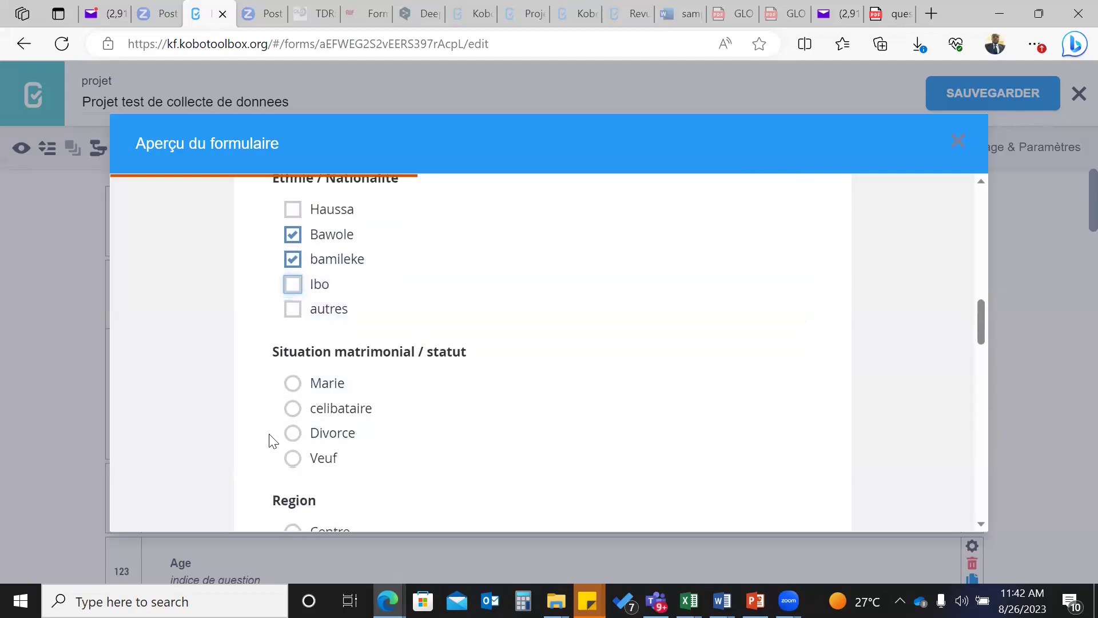
- Set marital status to celibataire after trying the other options
click(297, 433)
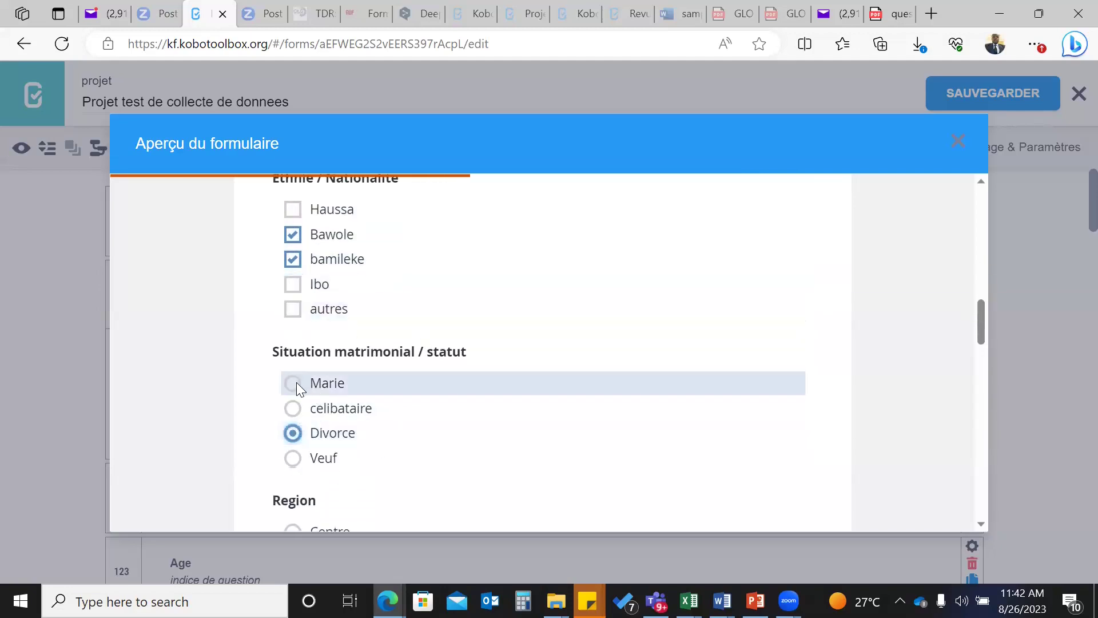
click(295, 382)
click(293, 407)
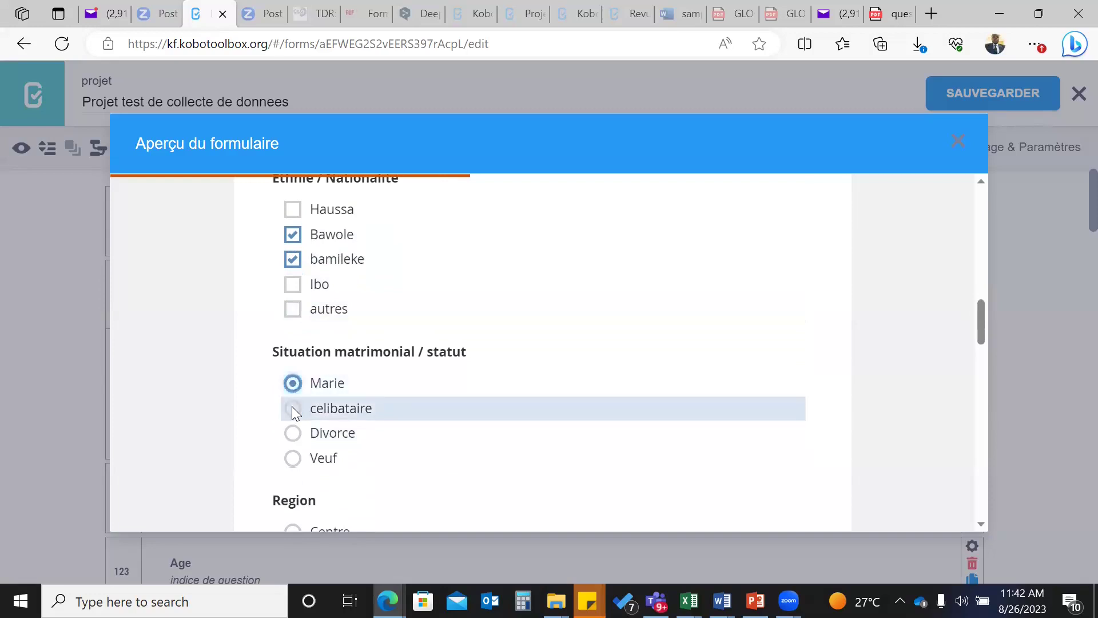
click(295, 456)
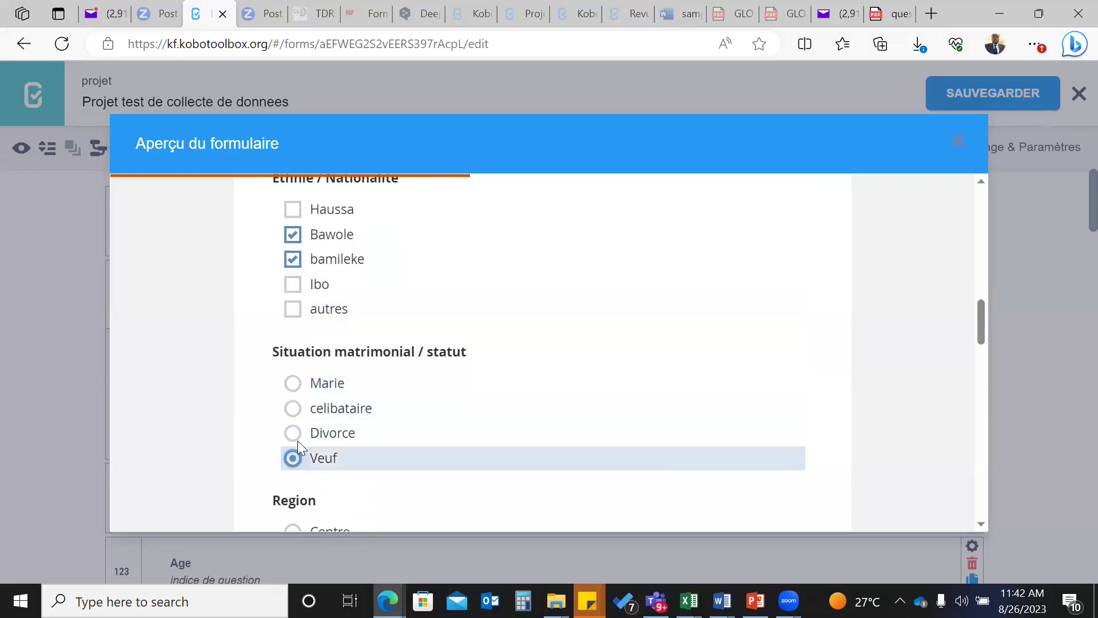
click(291, 411)
scroll(422, 449, down, 3)
scroll(423, 449, down, 1)
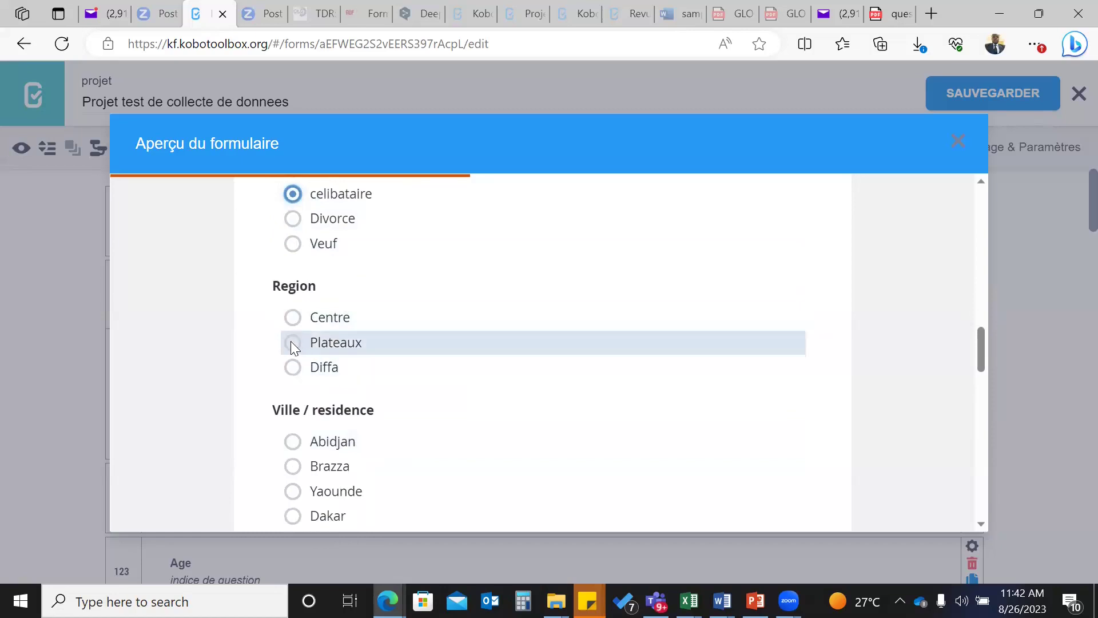
- Choose Centre as the region and Abidjan as the city of residence
click(295, 320)
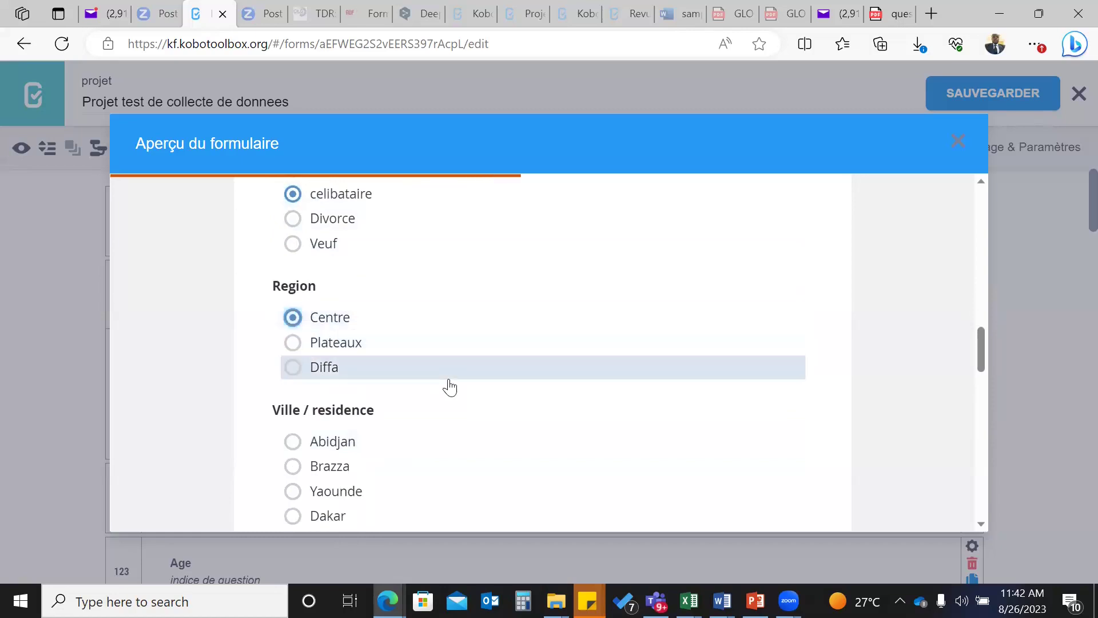
scroll(449, 385, down, 2)
click(294, 350)
scroll(448, 405, down, 4)
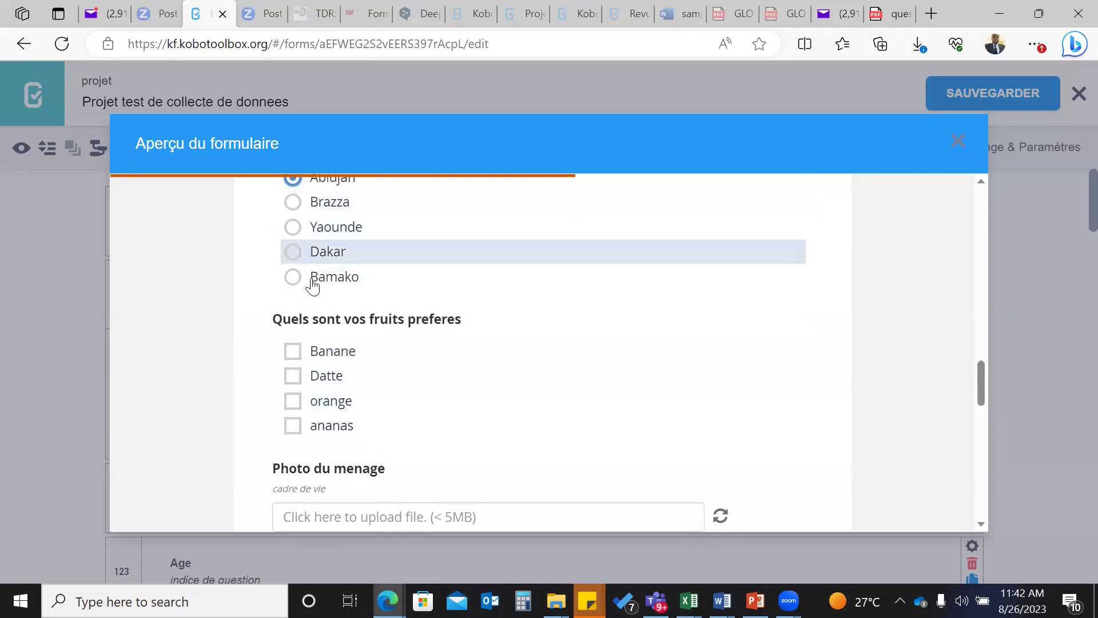
- Tick Banane, Datte, orange and ananas as favourite fruits
click(295, 351)
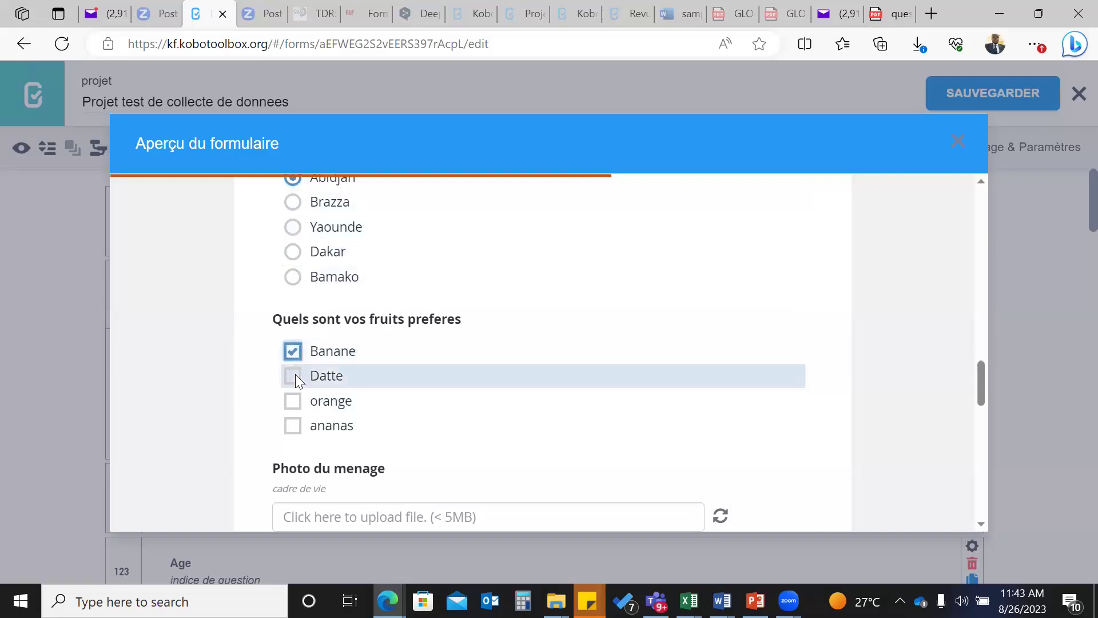
click(294, 376)
click(294, 402)
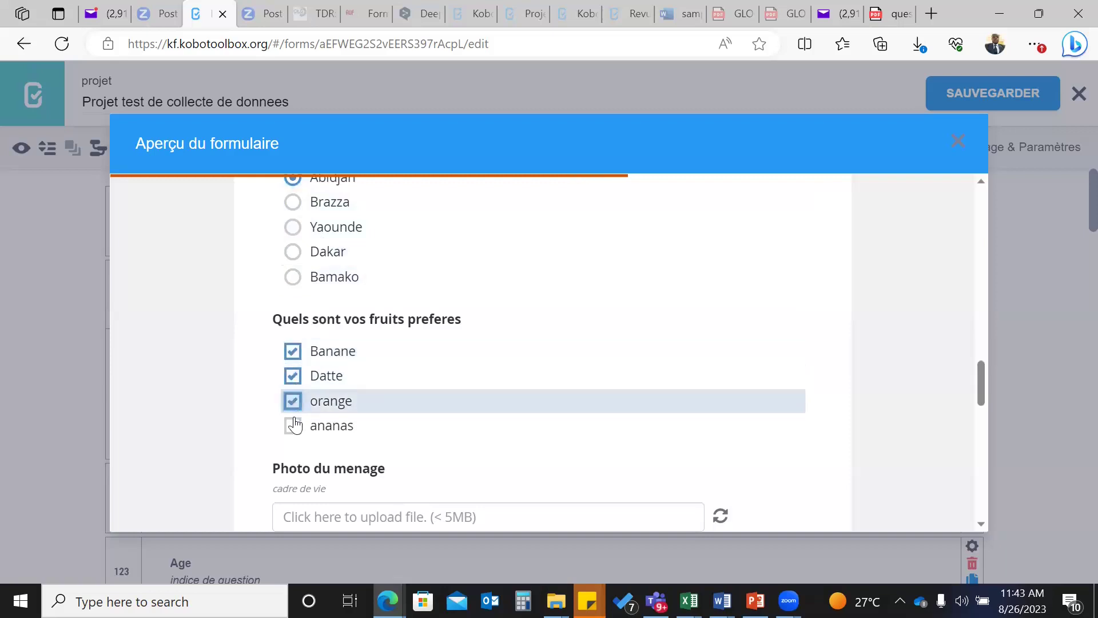
click(293, 425)
scroll(442, 426, down, 2)
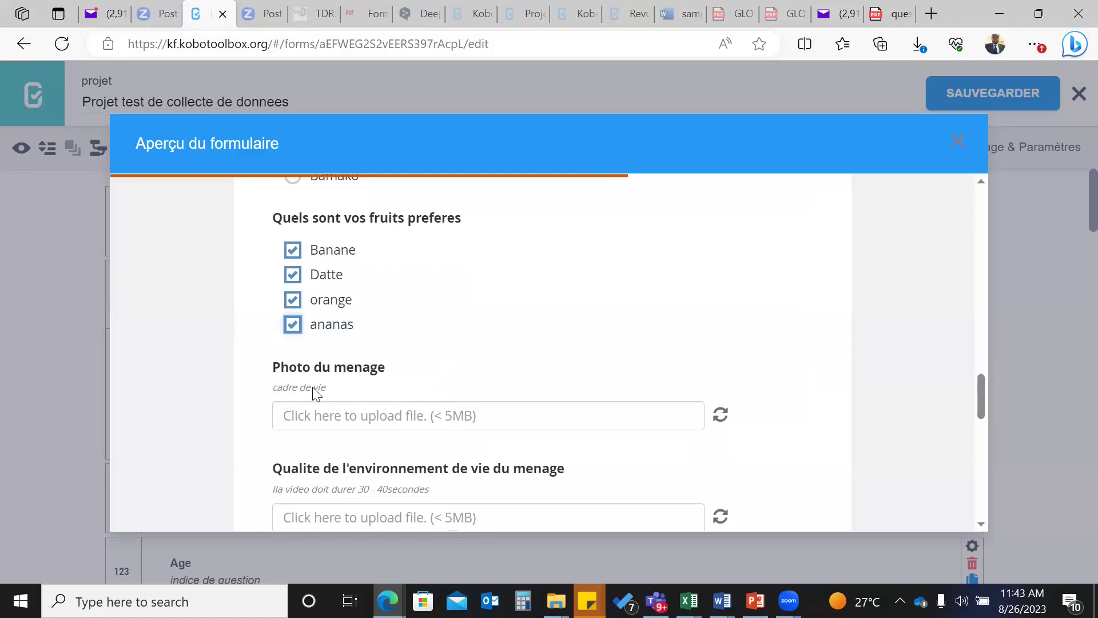
scroll(316, 393, up, 1)
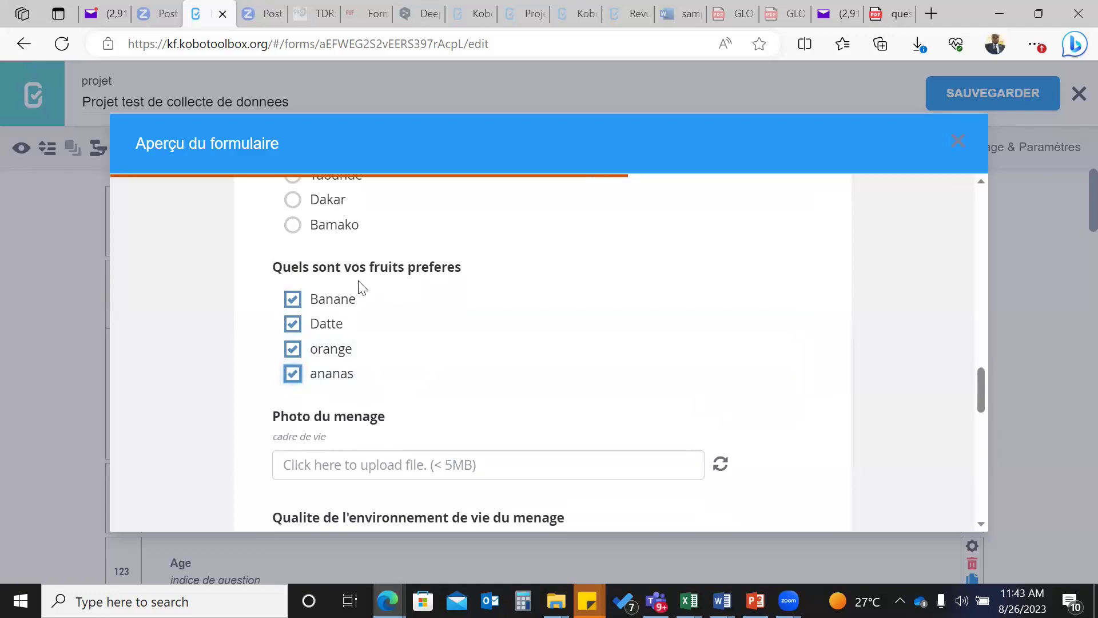
scroll(361, 286, down, 1)
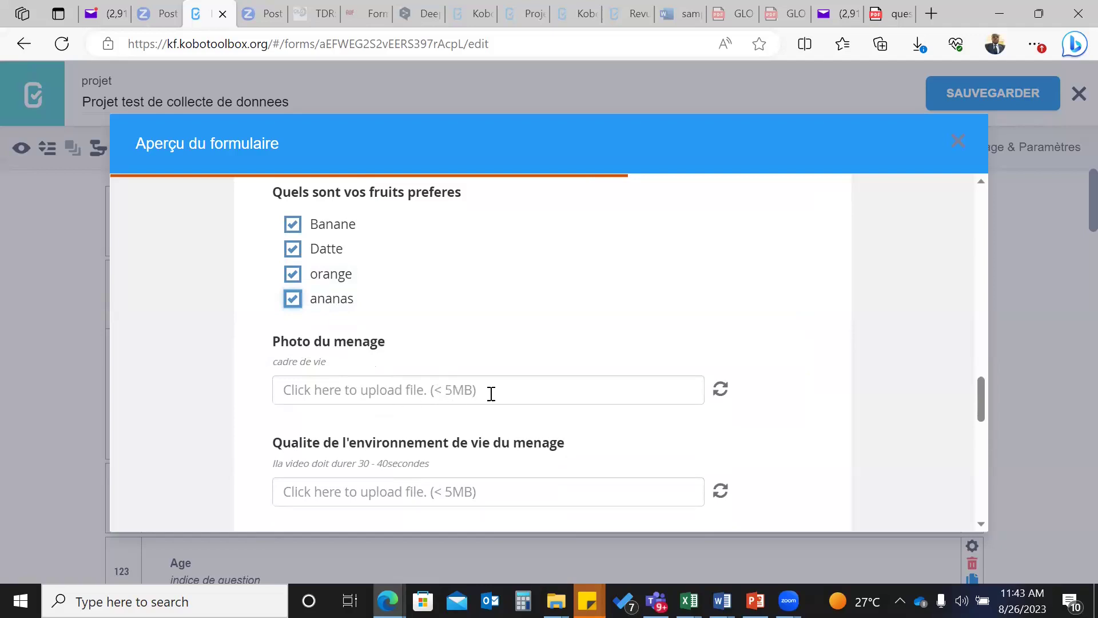
- Upload the Desktop image JMR Plan as the Photo du menage answer
click(410, 393)
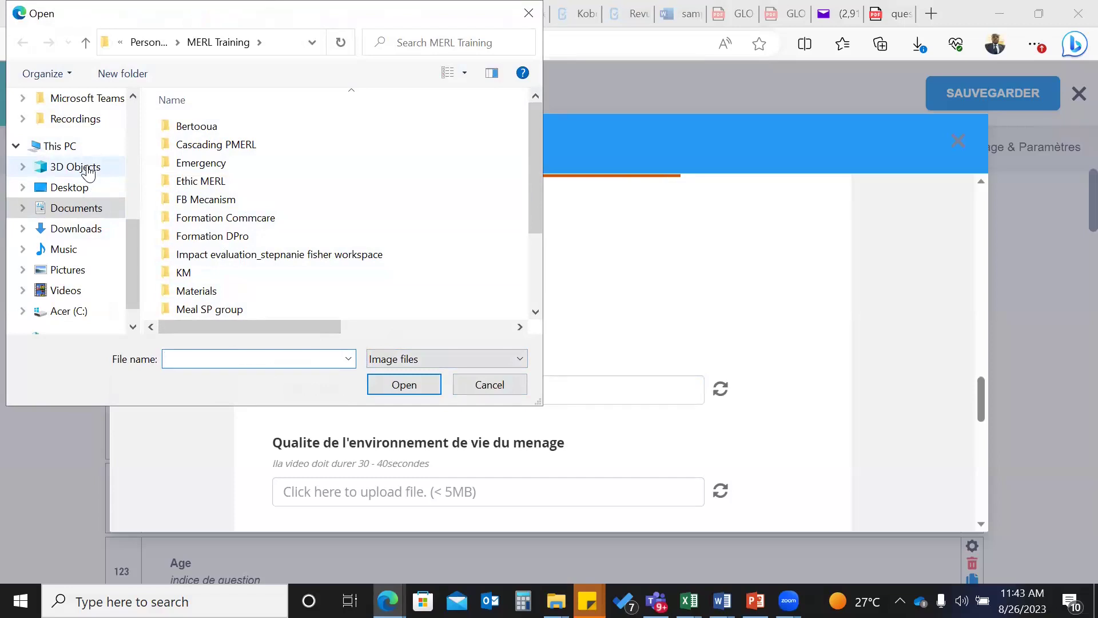
click(69, 187)
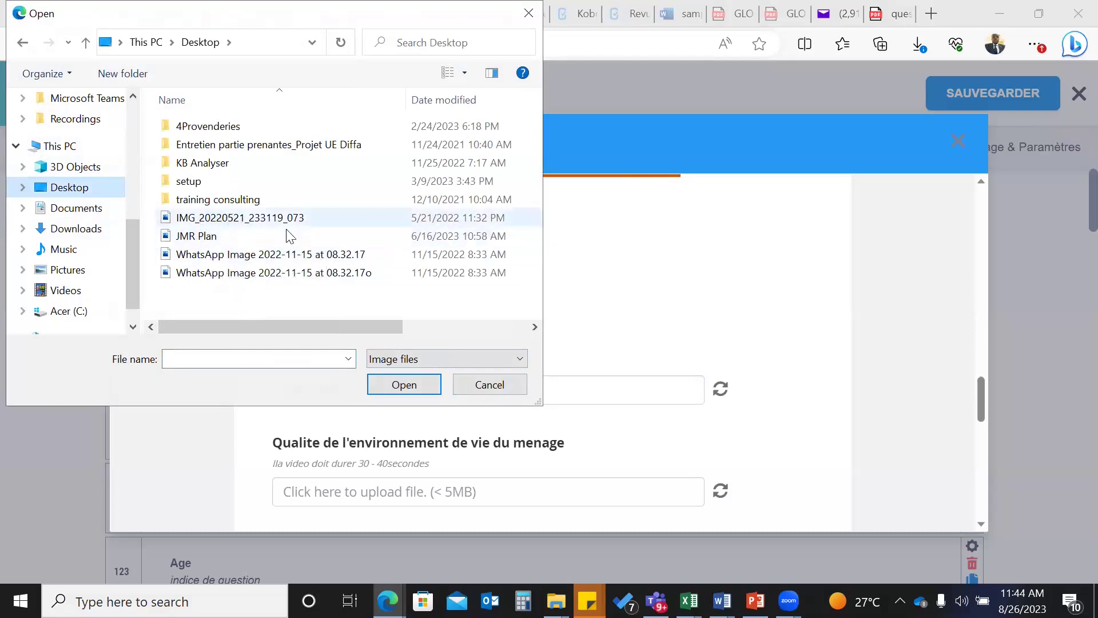
click(198, 237)
click(403, 386)
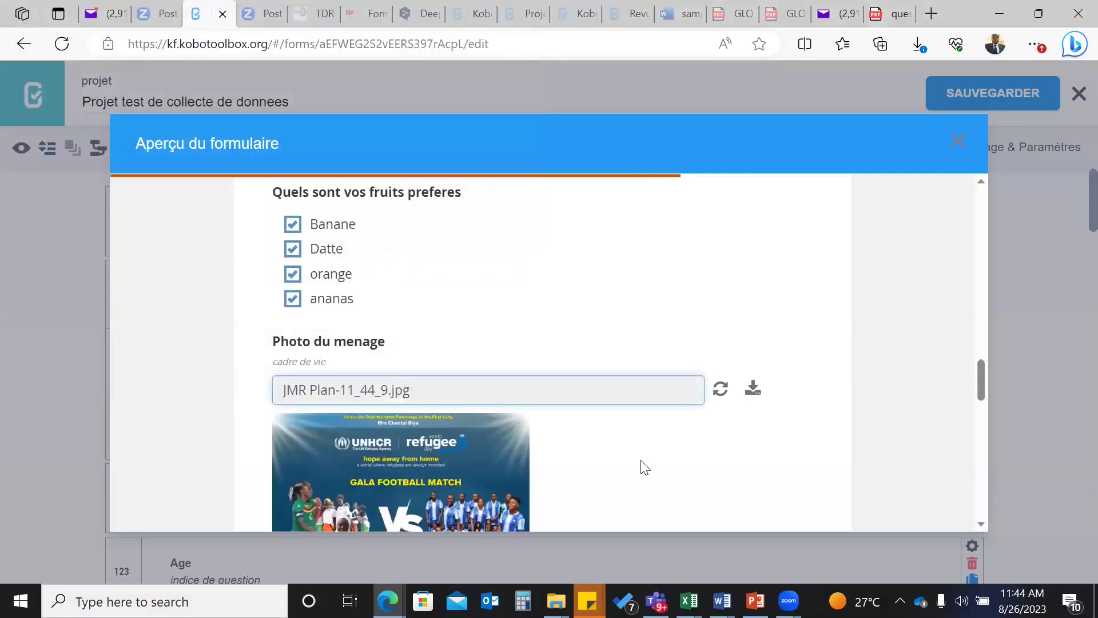
scroll(641, 467, down, 3)
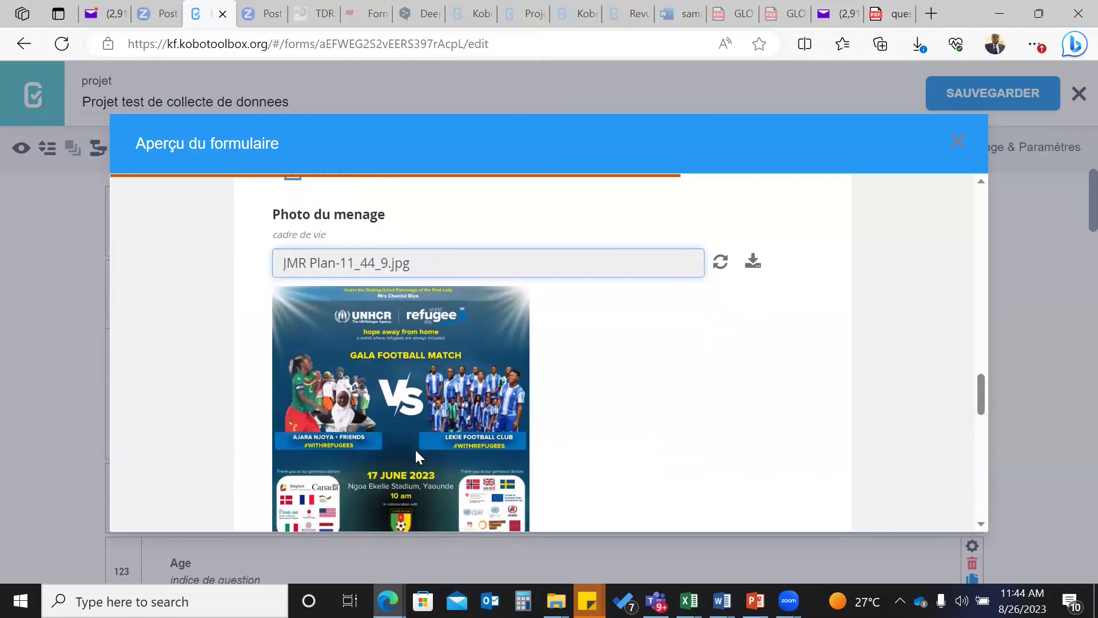
scroll(417, 446, down, 1)
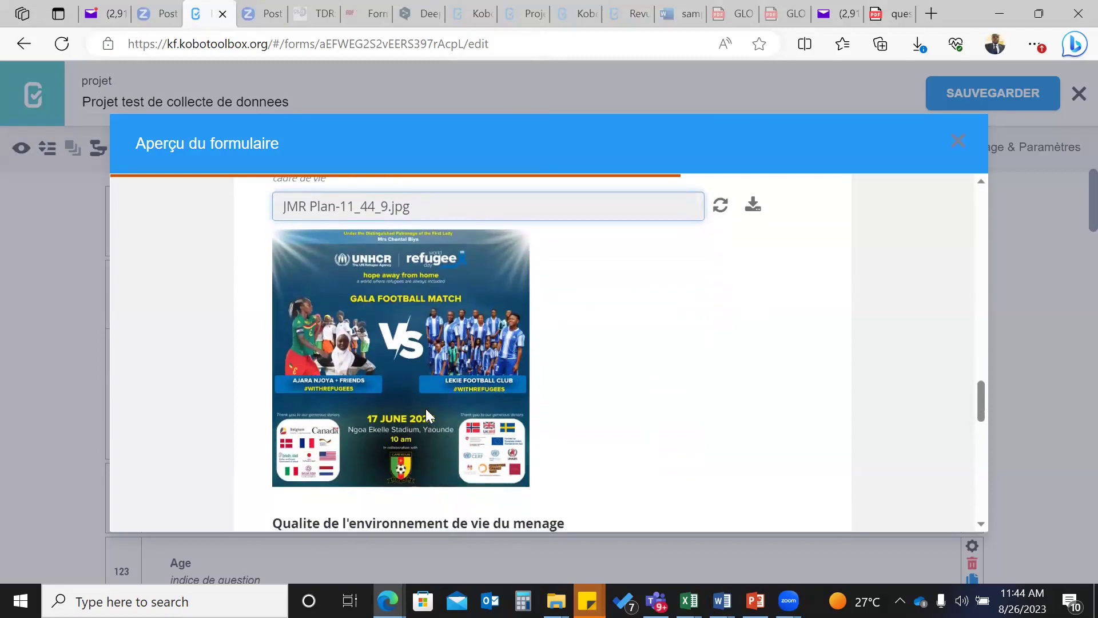
scroll(426, 409, up, 1)
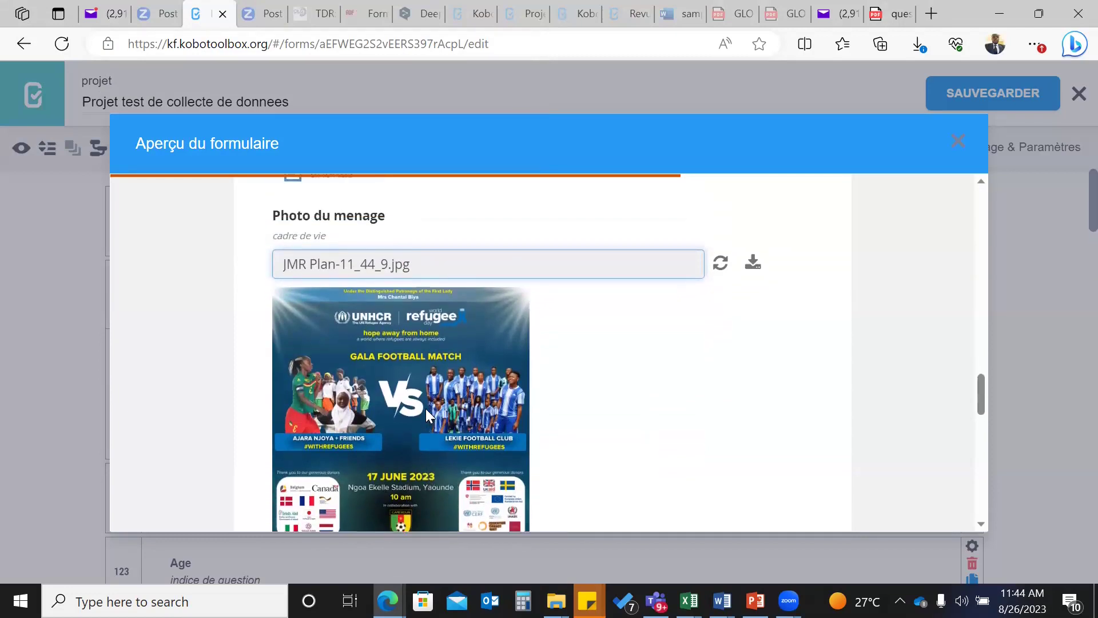
scroll(425, 409, down, 1)
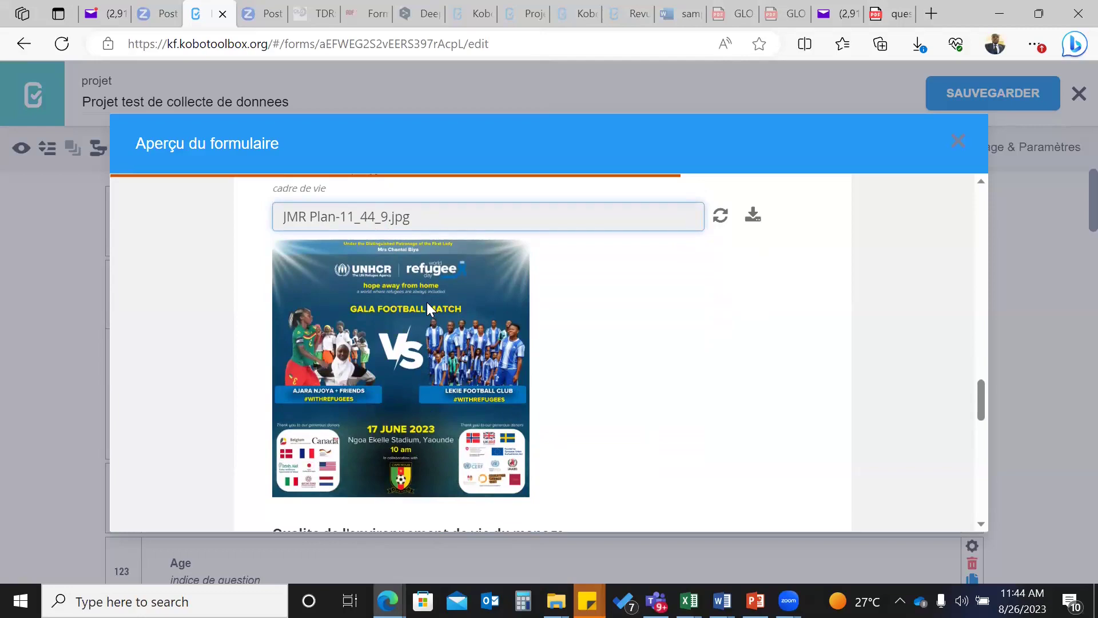
scroll(427, 302, down, 5)
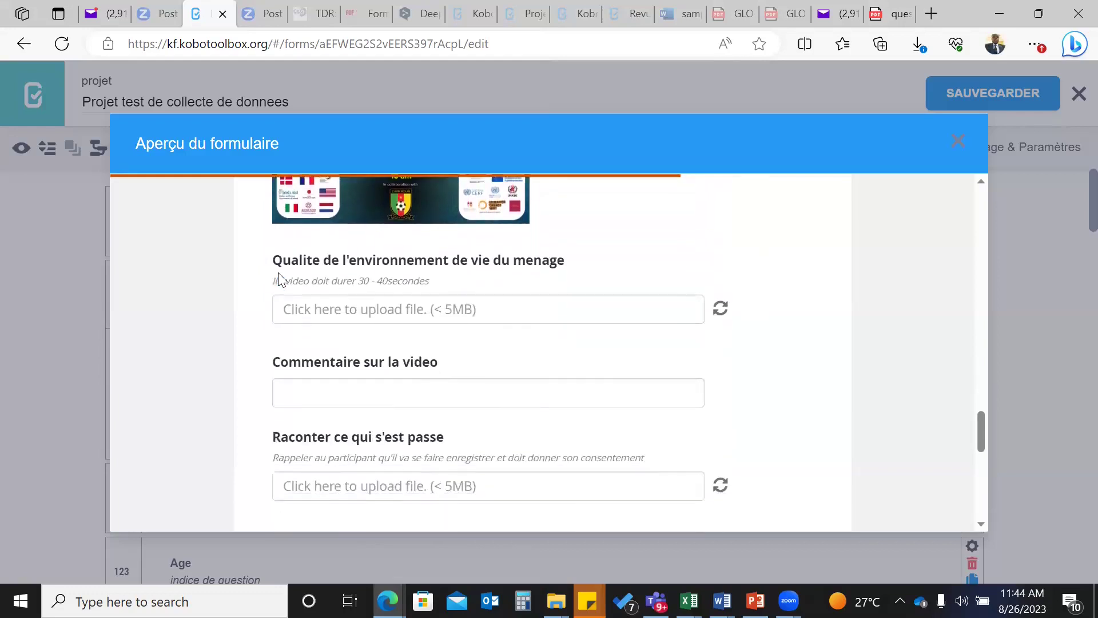
scroll(292, 289, up, 1)
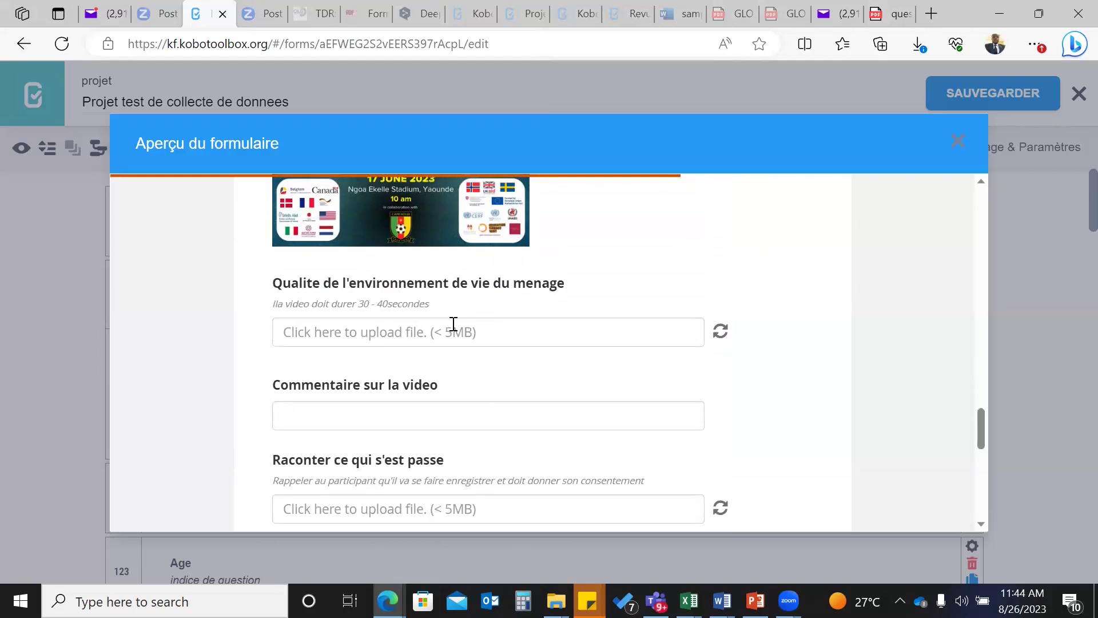
scroll(453, 325, up, 3)
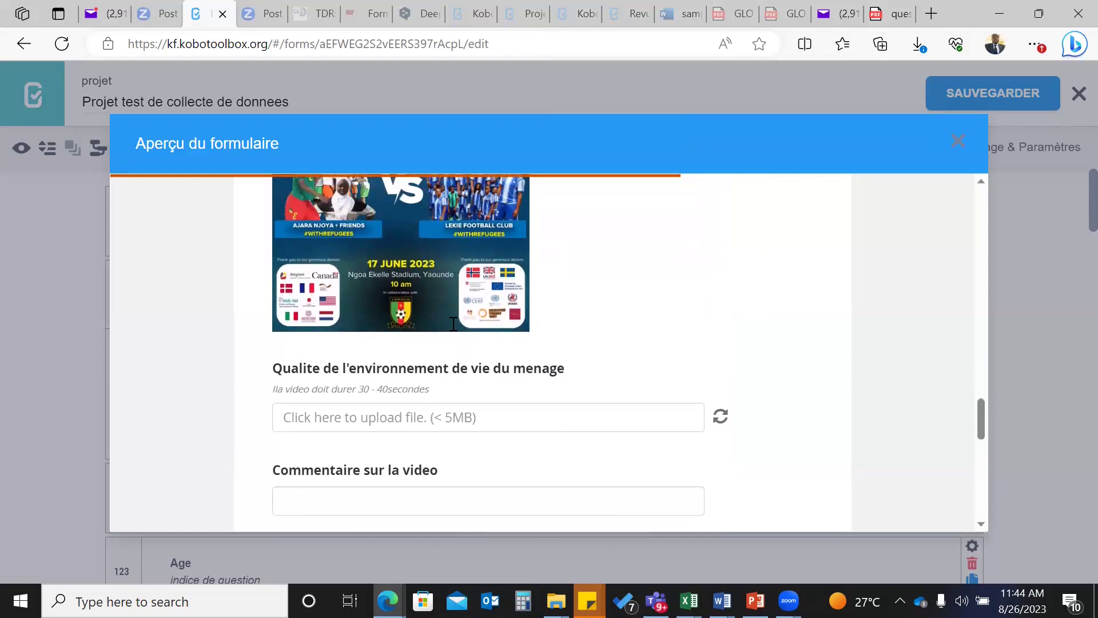
scroll(452, 323, up, 3)
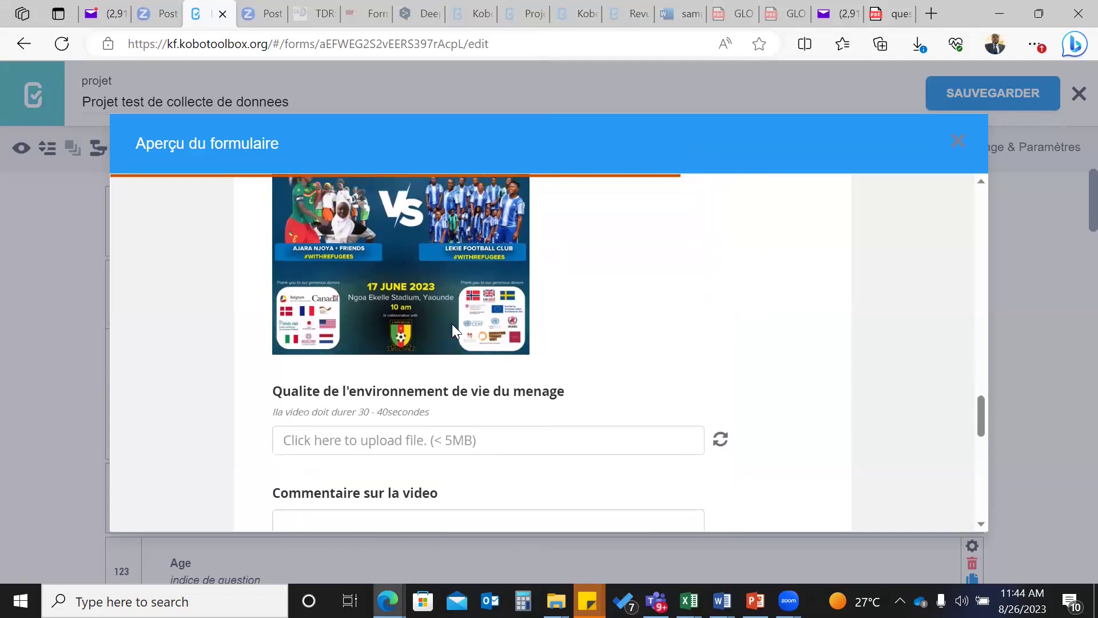
scroll(452, 324, up, 1)
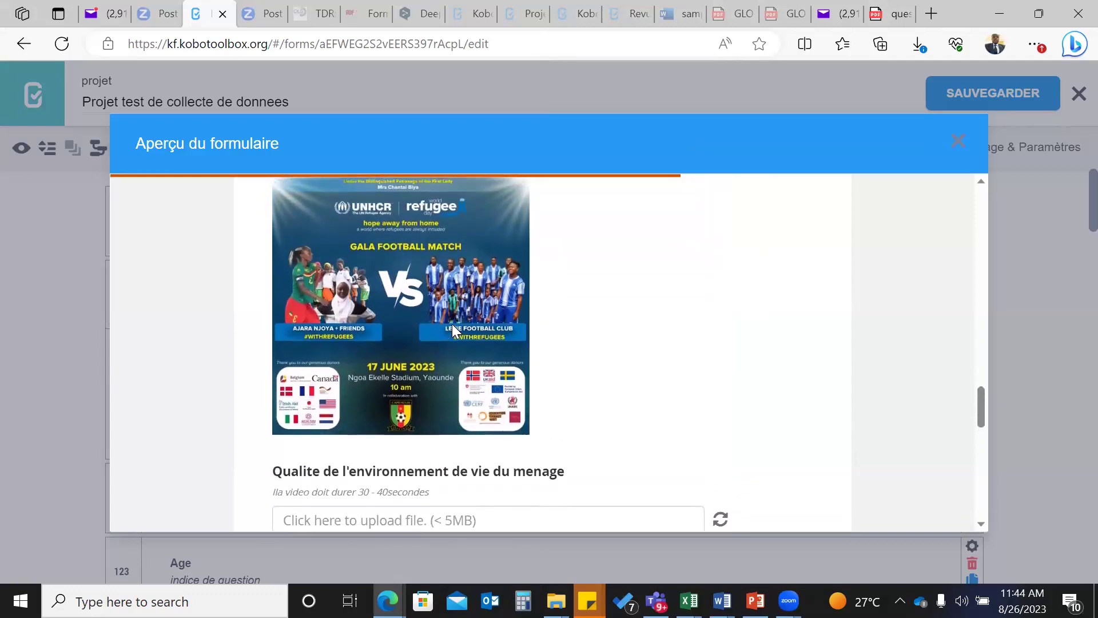
scroll(452, 324, up, 1)
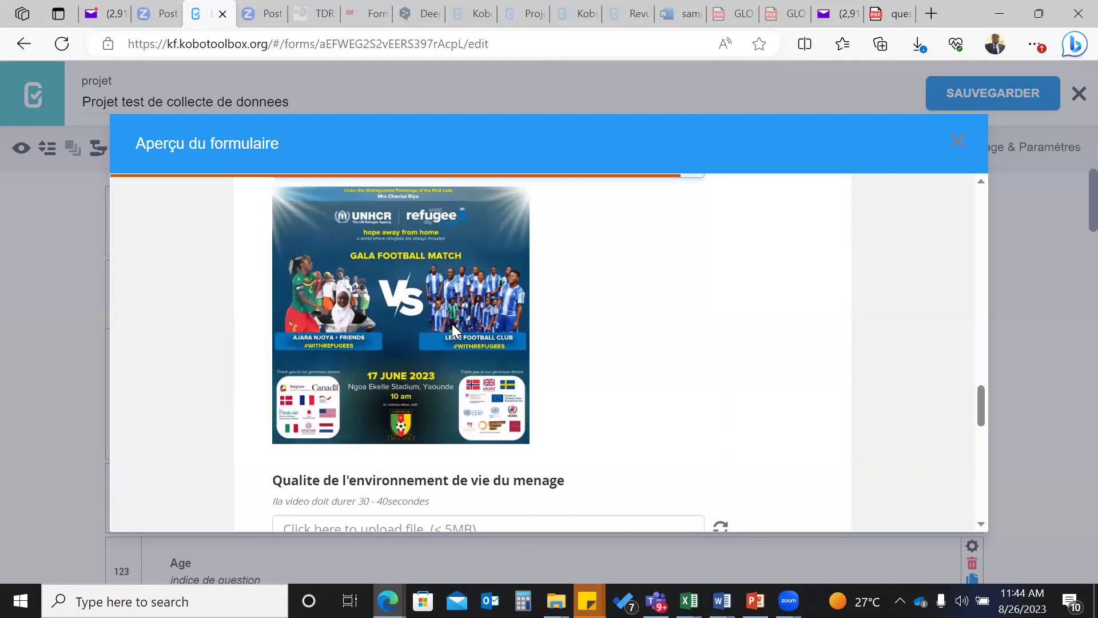
scroll(452, 330, up, 1)
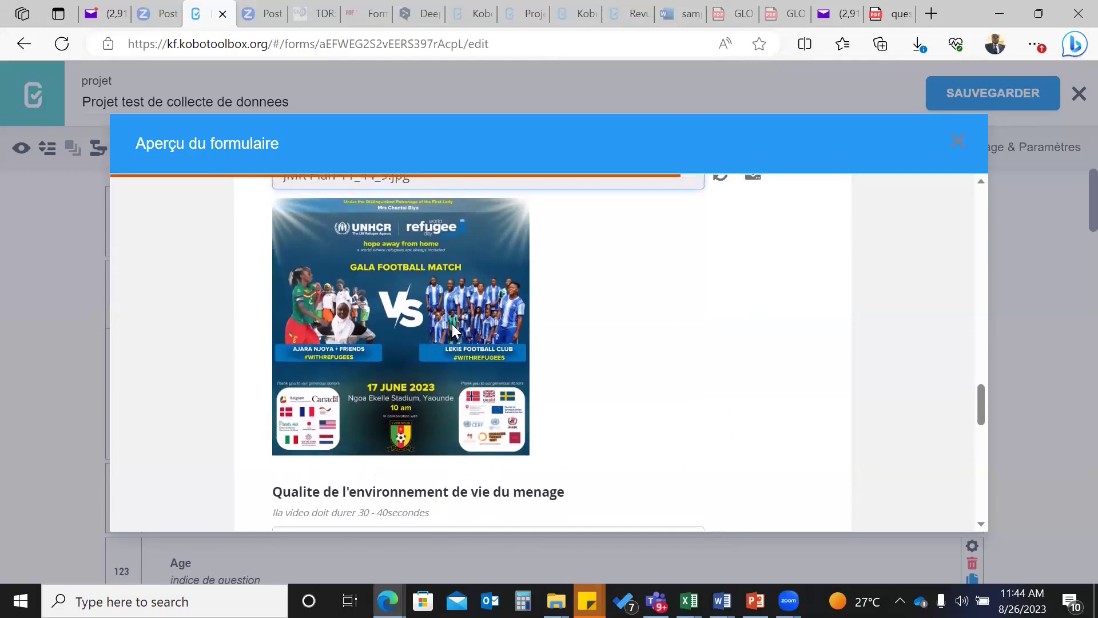
scroll(452, 330, up, 1)
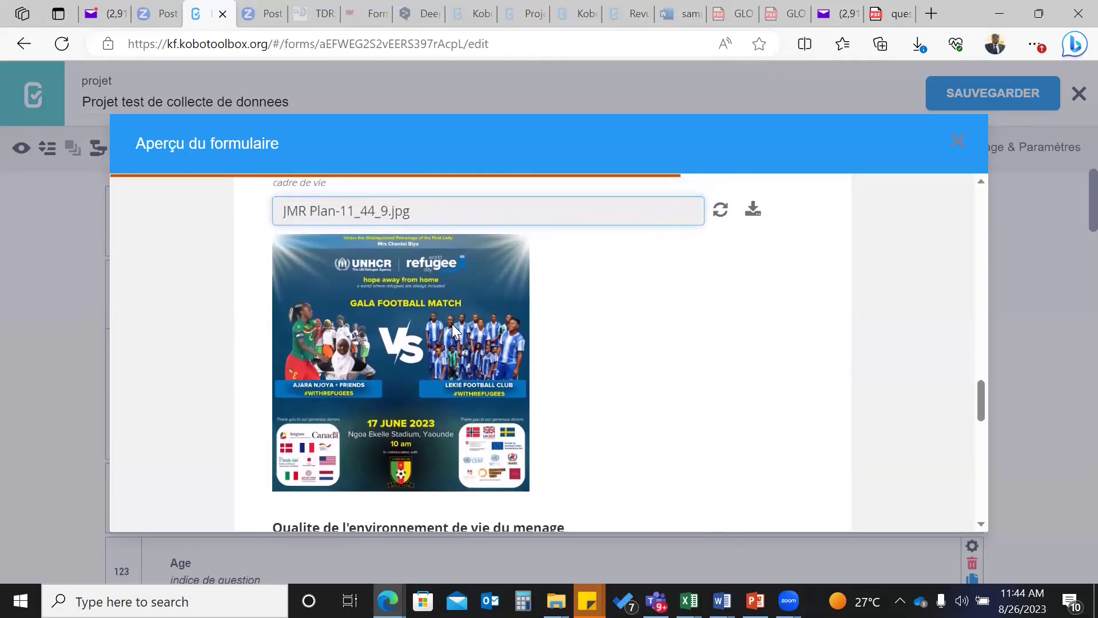
scroll(452, 330, down, 1)
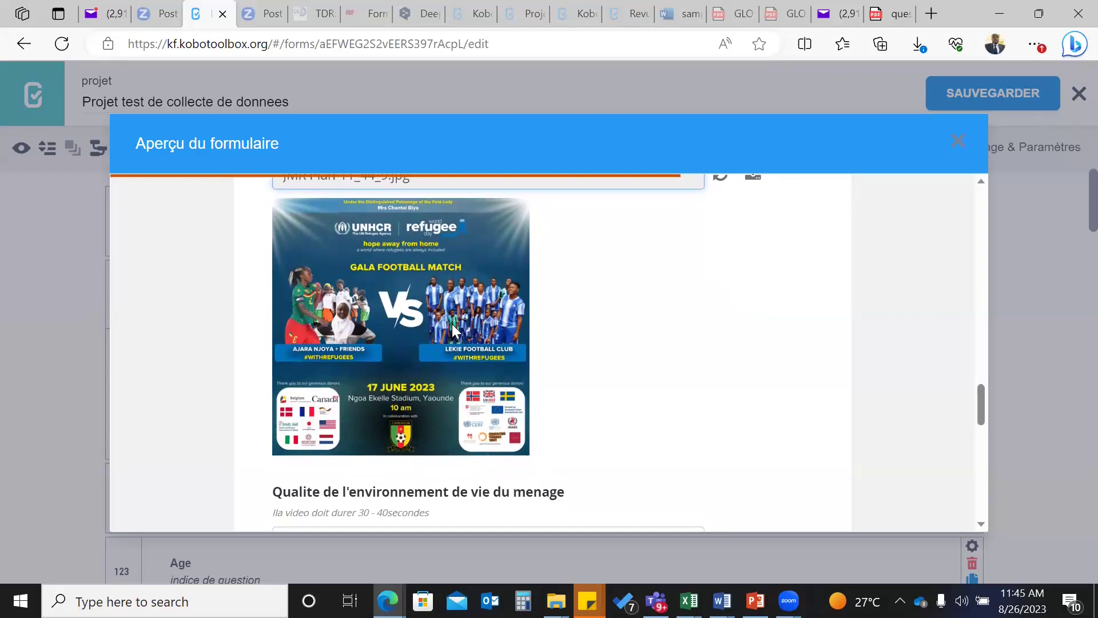
scroll(452, 330, down, 3)
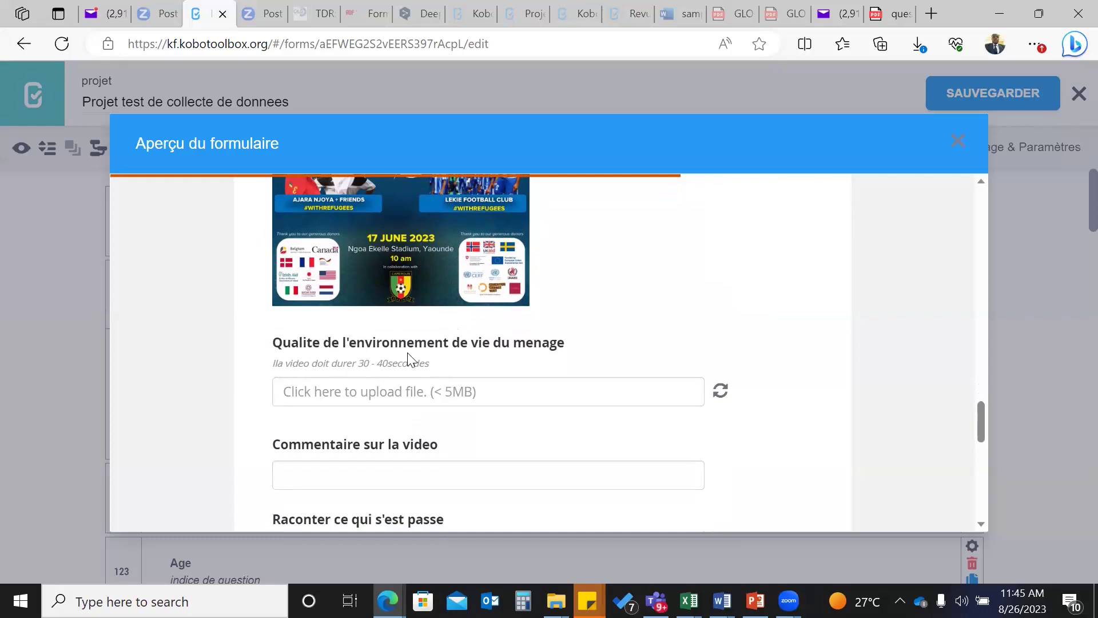
scroll(408, 359, down, 1)
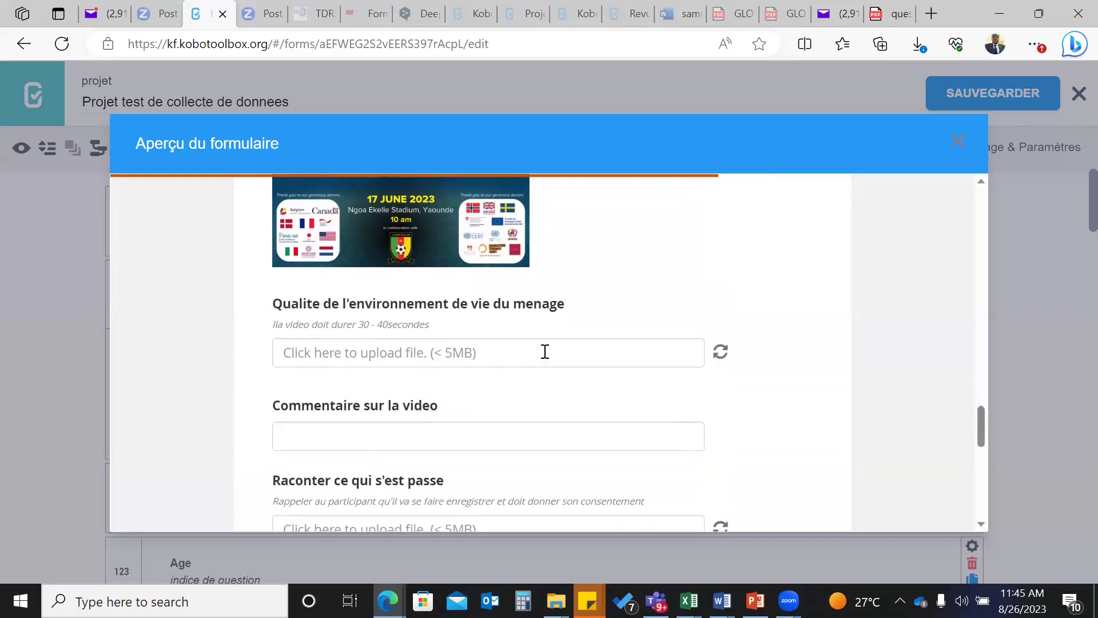
- Cancel the living-environment video file picker without attaching a video
click(472, 354)
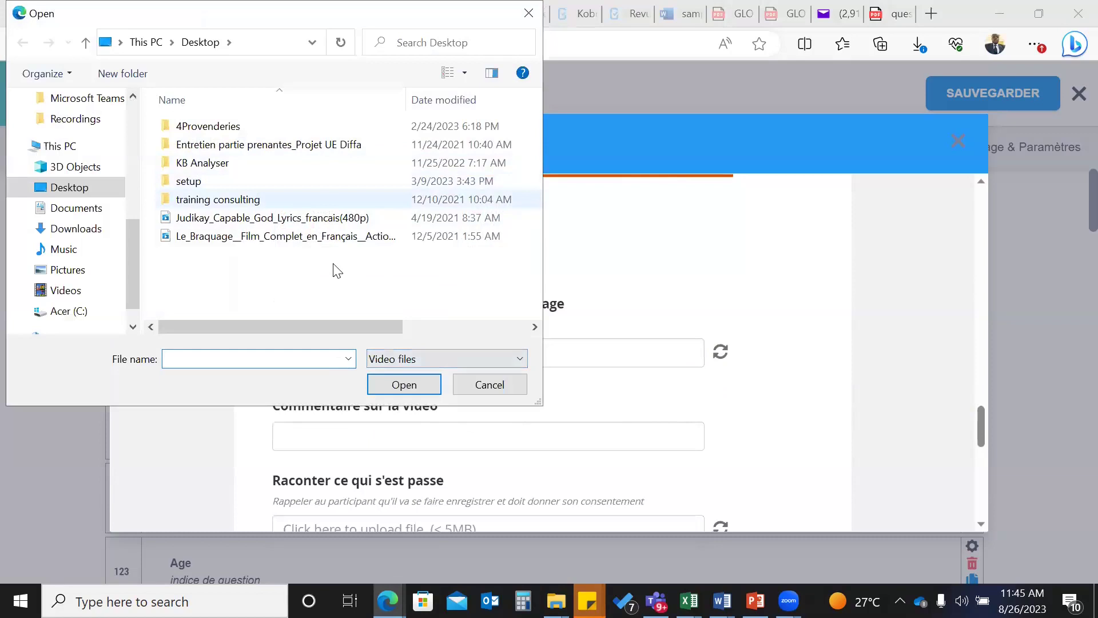
key(Tab)
key(Tab)
key(Tab)
key(Return)
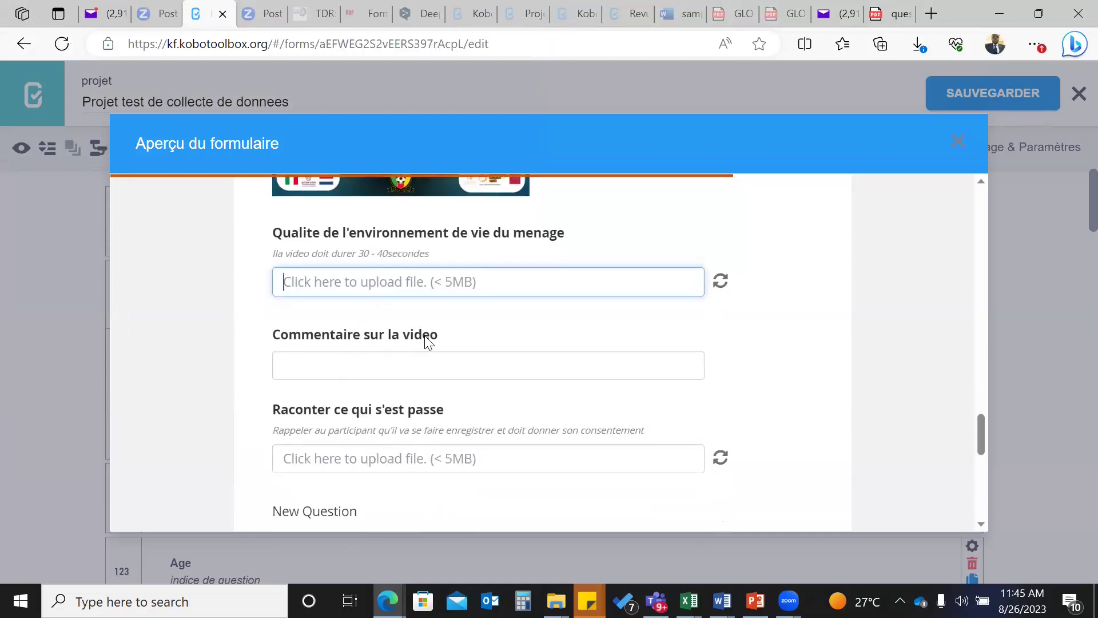
scroll(428, 342, up, 1)
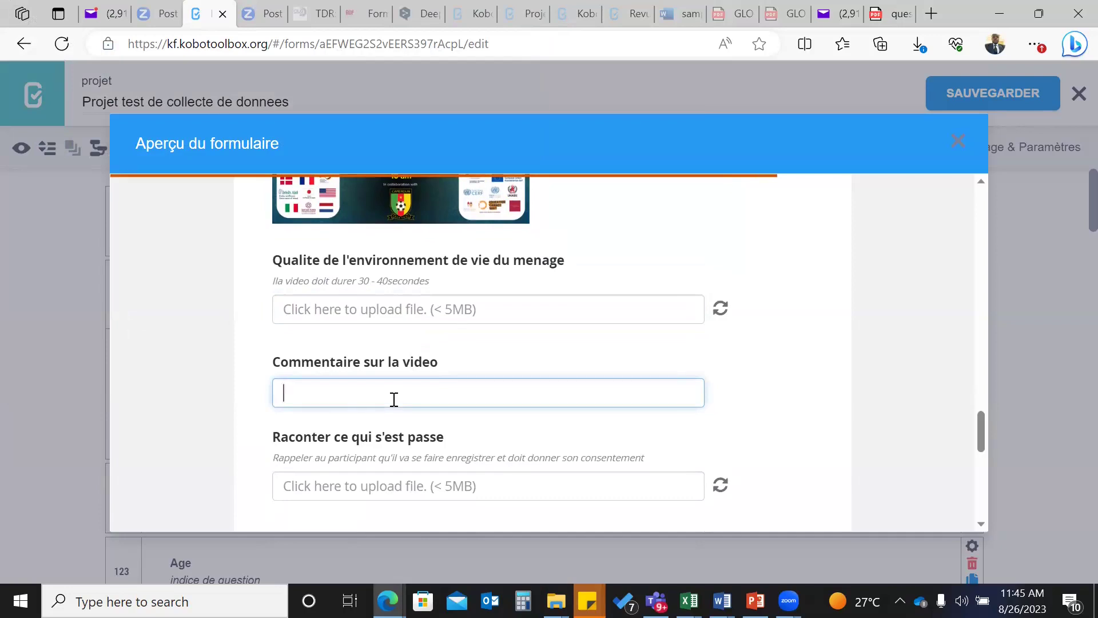
- Enter 'l'envrionnement est sain d'apres l'observation' as the video comment
text(l'envrino)
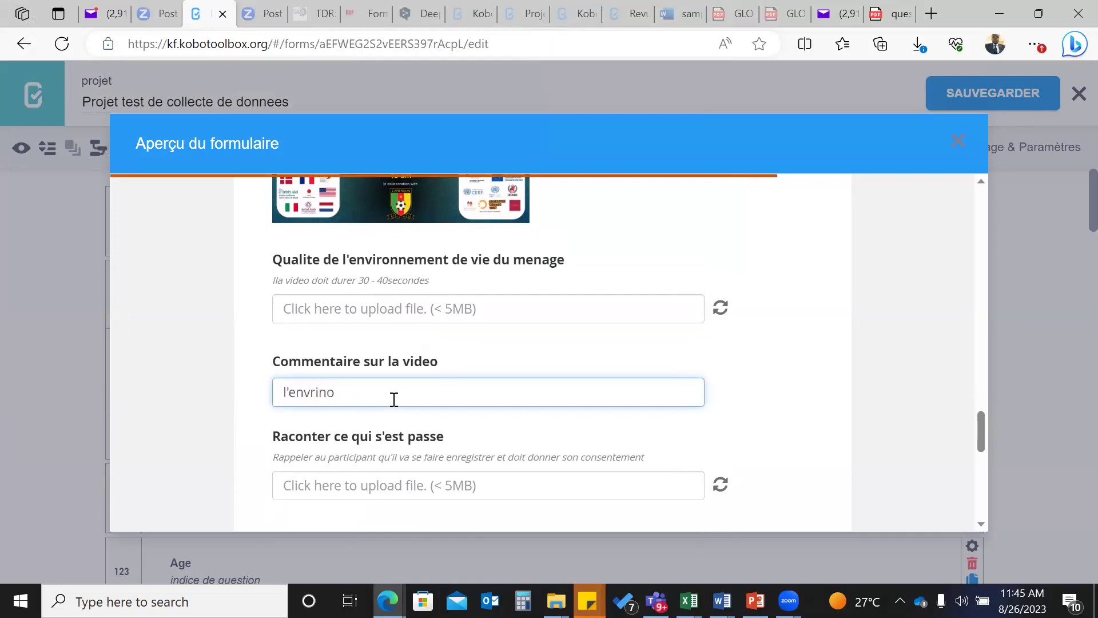
key(BackSpace)
text(onnement est )
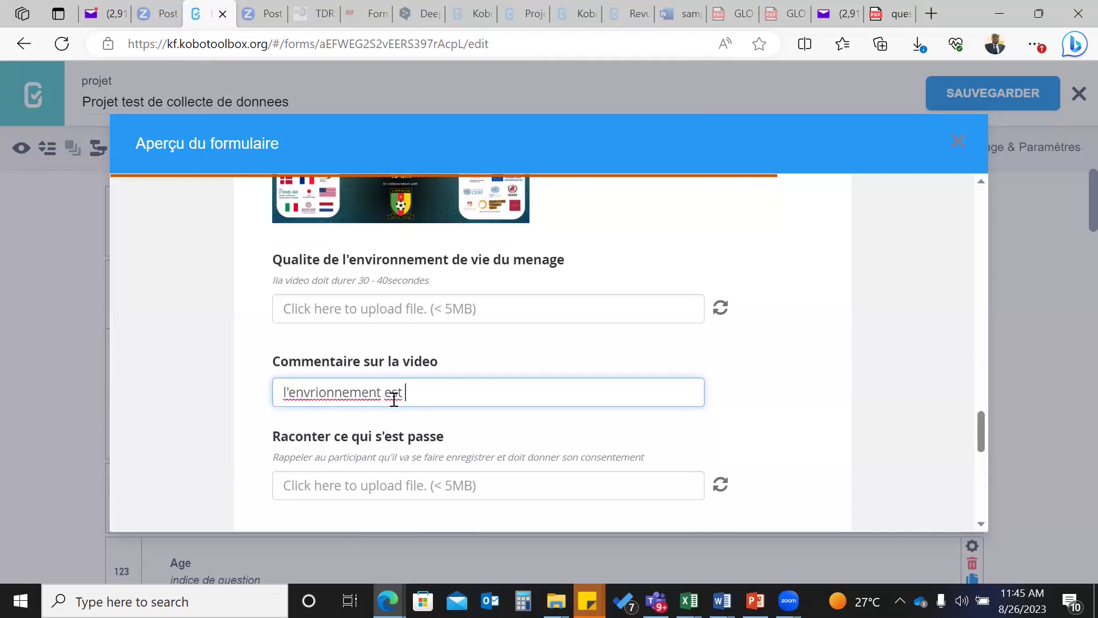
text(sain d'apres l'observation)
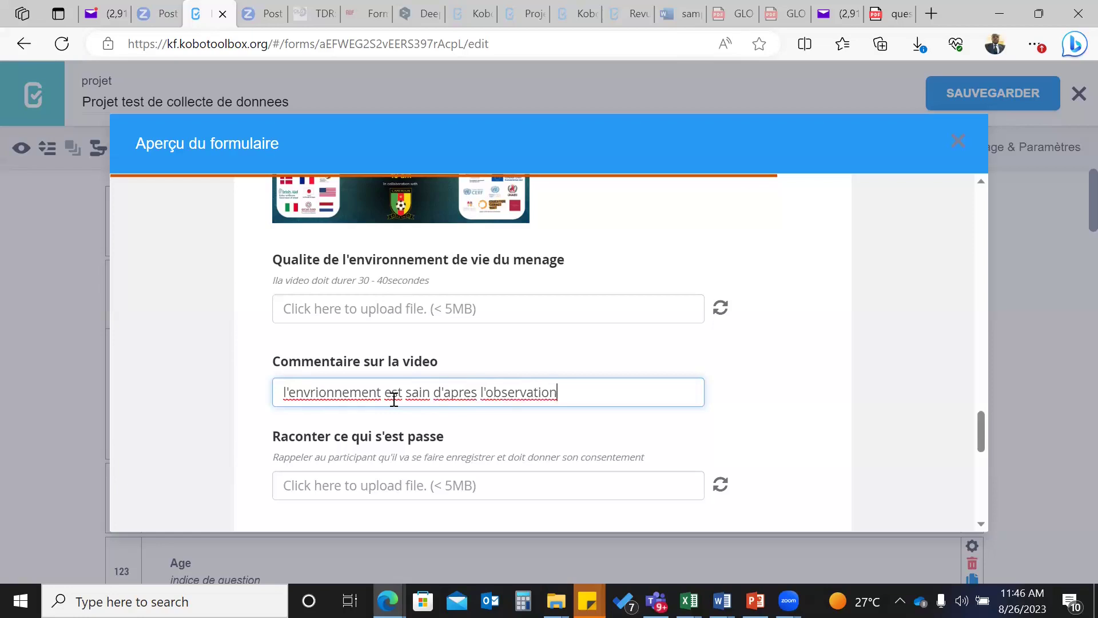
scroll(394, 399, down, 2)
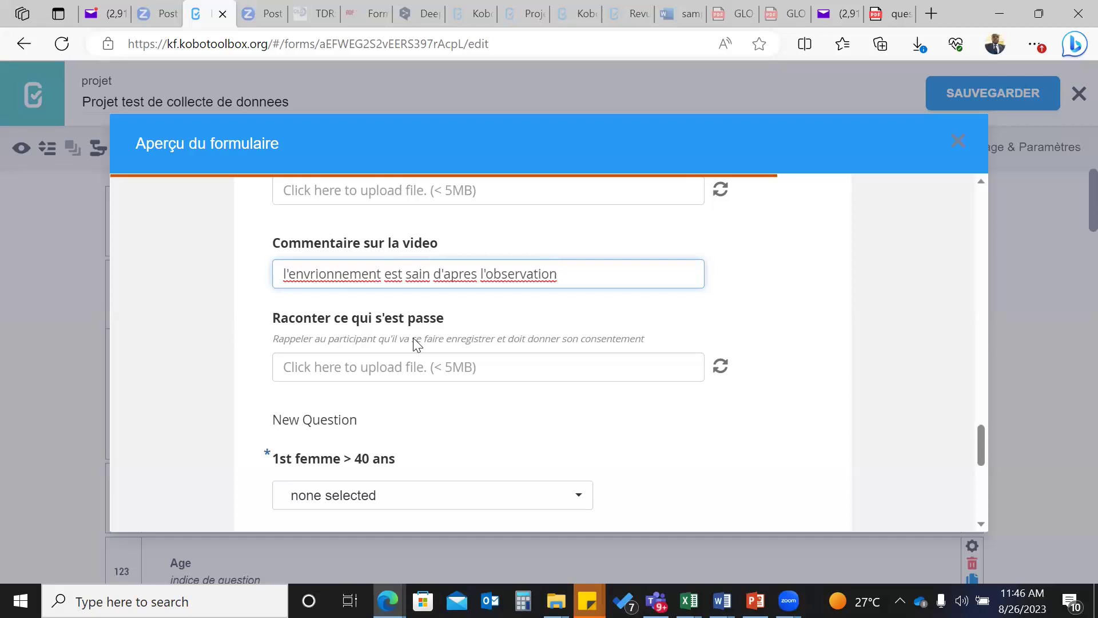
click(523, 372)
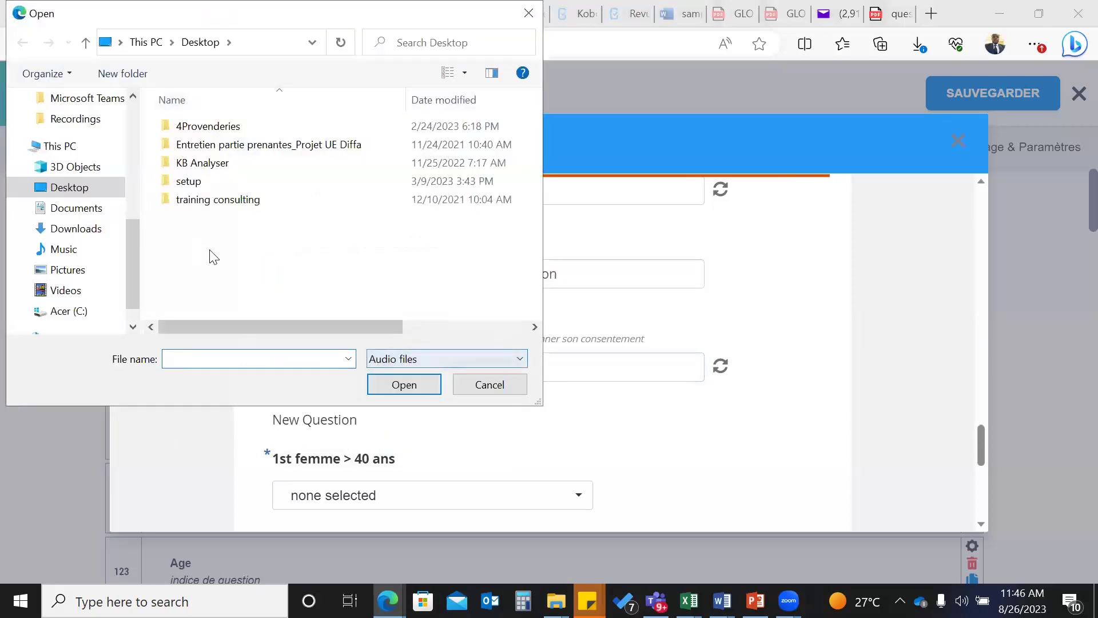
click(489, 385)
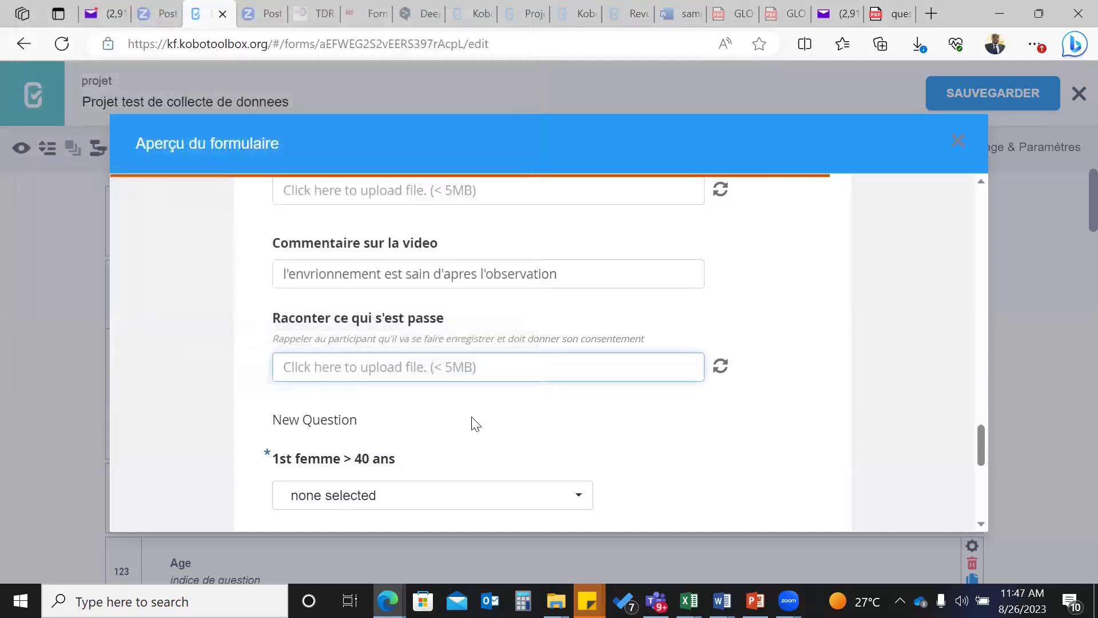
scroll(474, 422, down, 2)
scroll(474, 422, down, 1)
scroll(474, 422, down, 2)
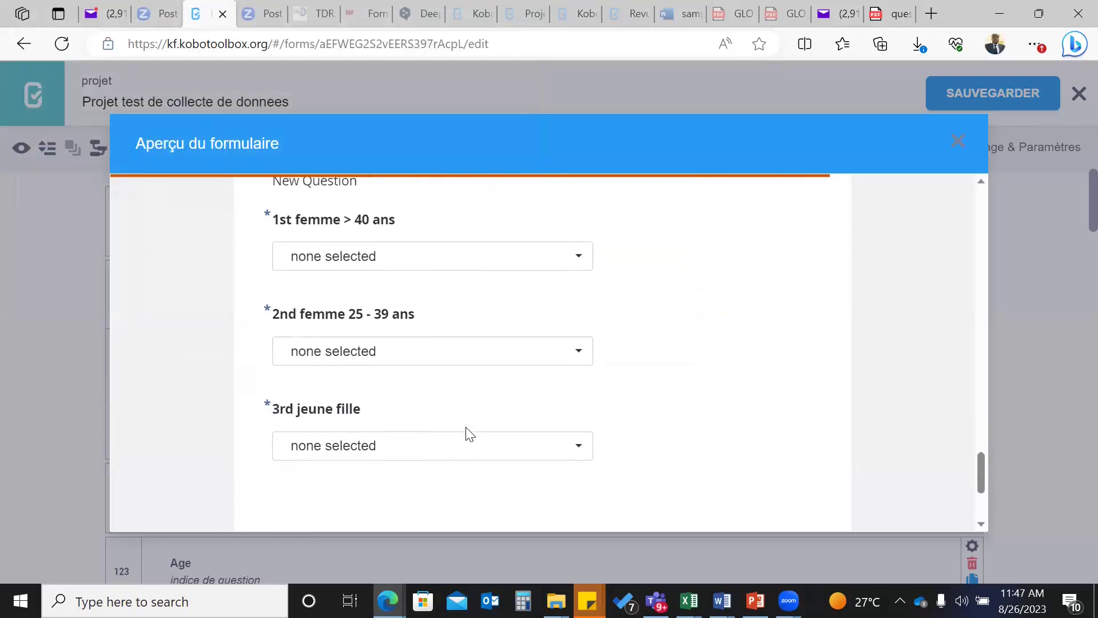
scroll(461, 318, up, 1)
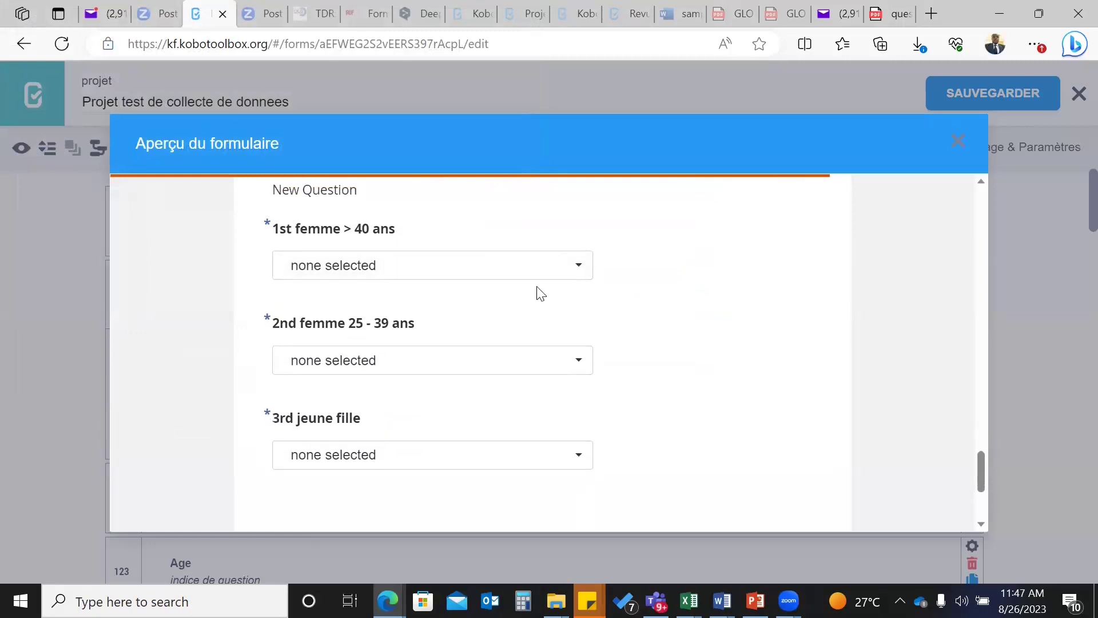
- Choose Item to be ranked for 1st femme > 40 ans, leaving 2nd femme unanswered
click(583, 273)
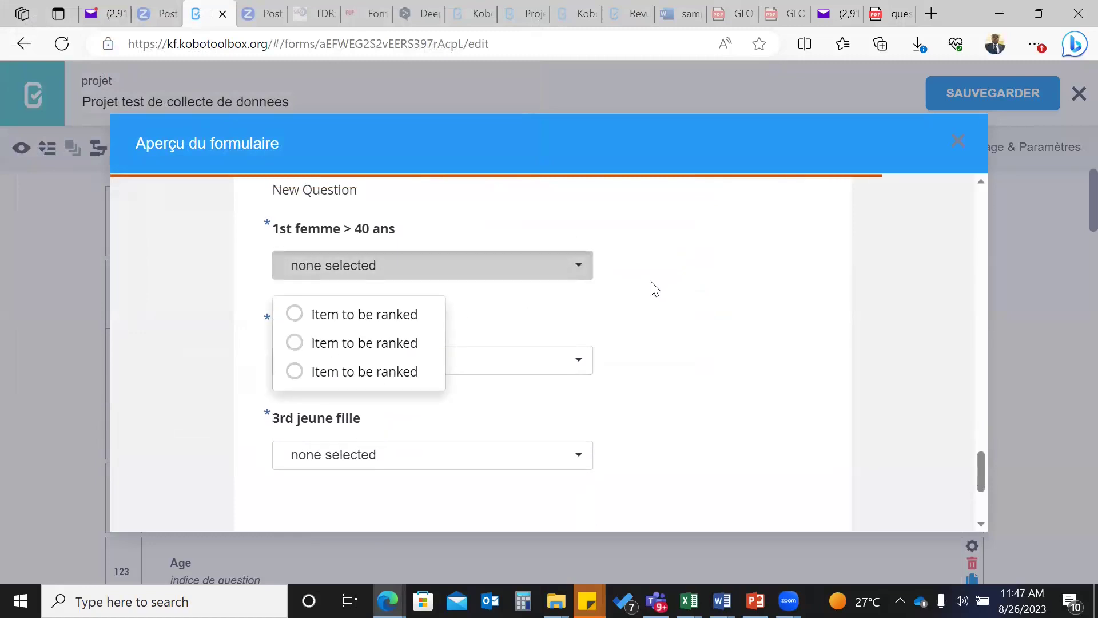
click(701, 305)
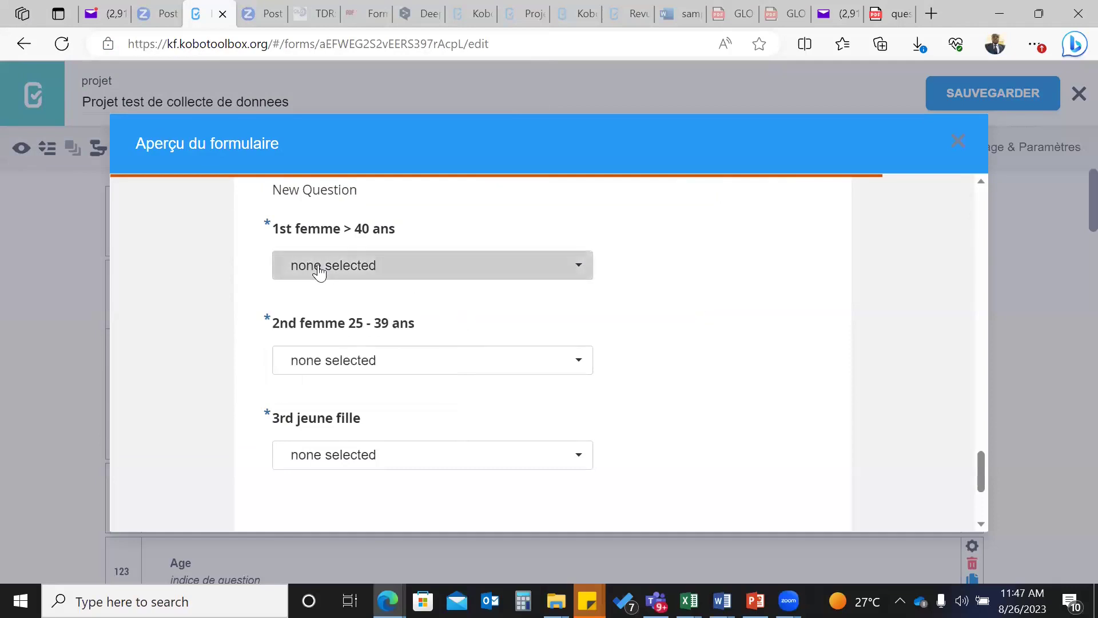
scroll(314, 270, up, 1)
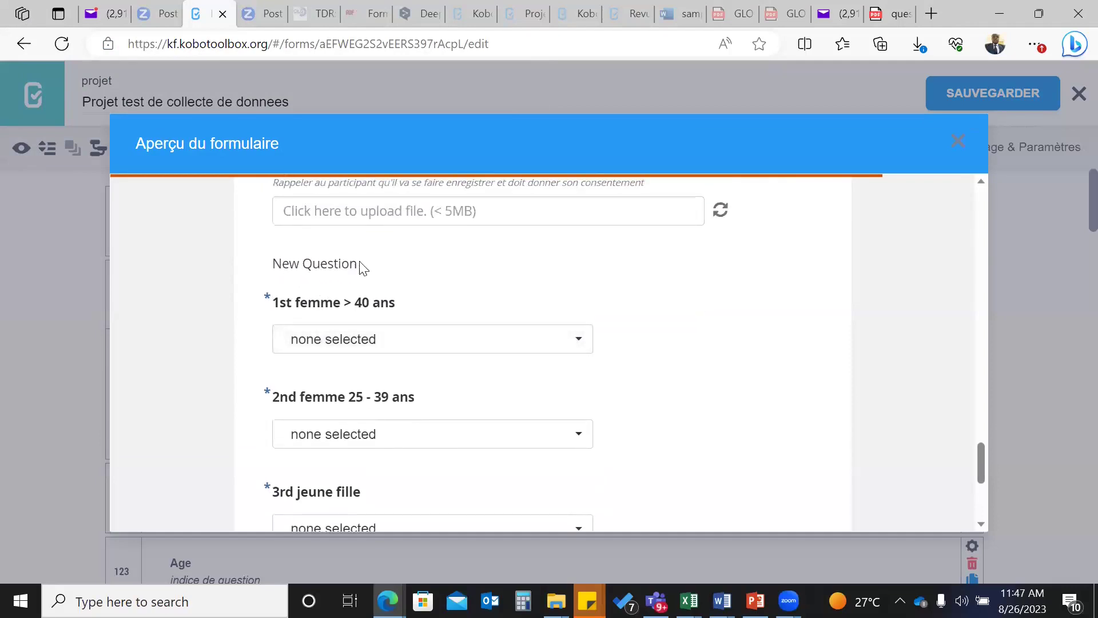
click(580, 346)
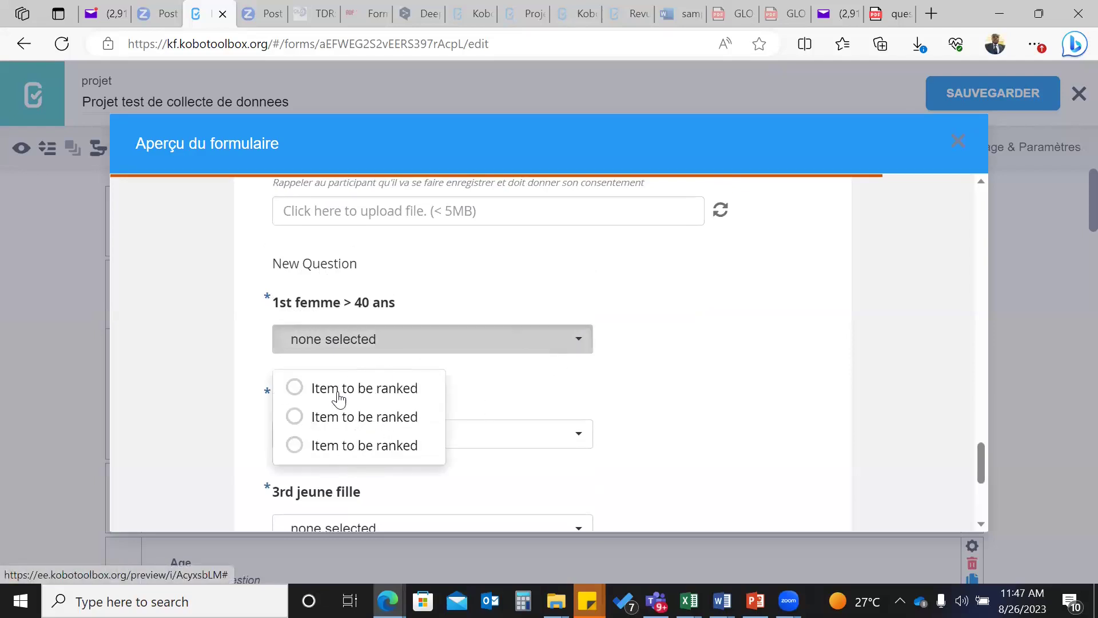
click(345, 417)
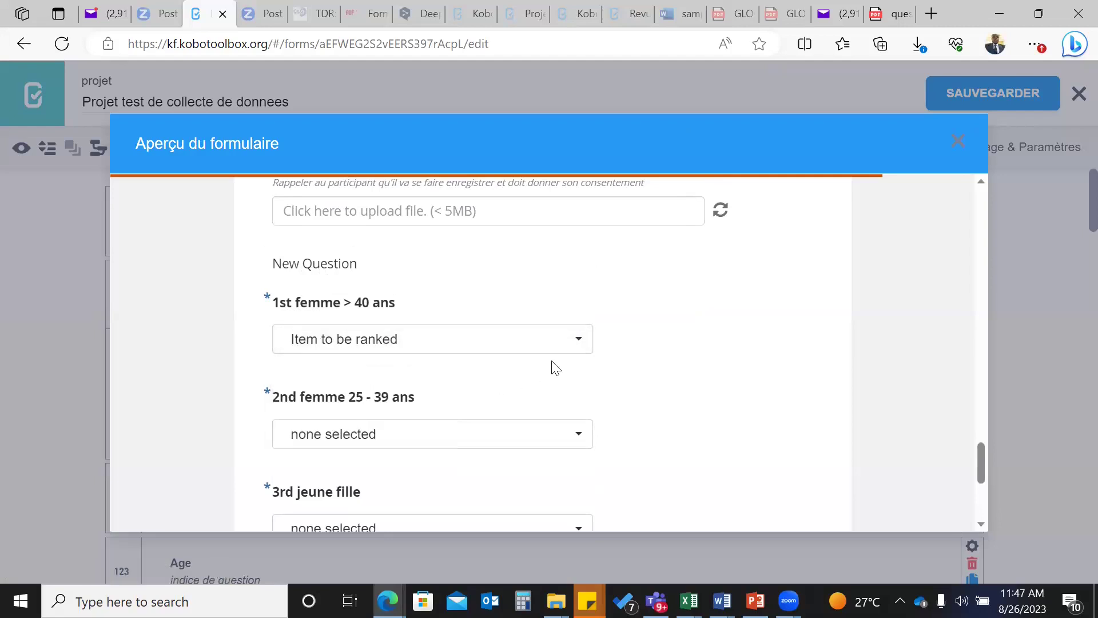
click(578, 433)
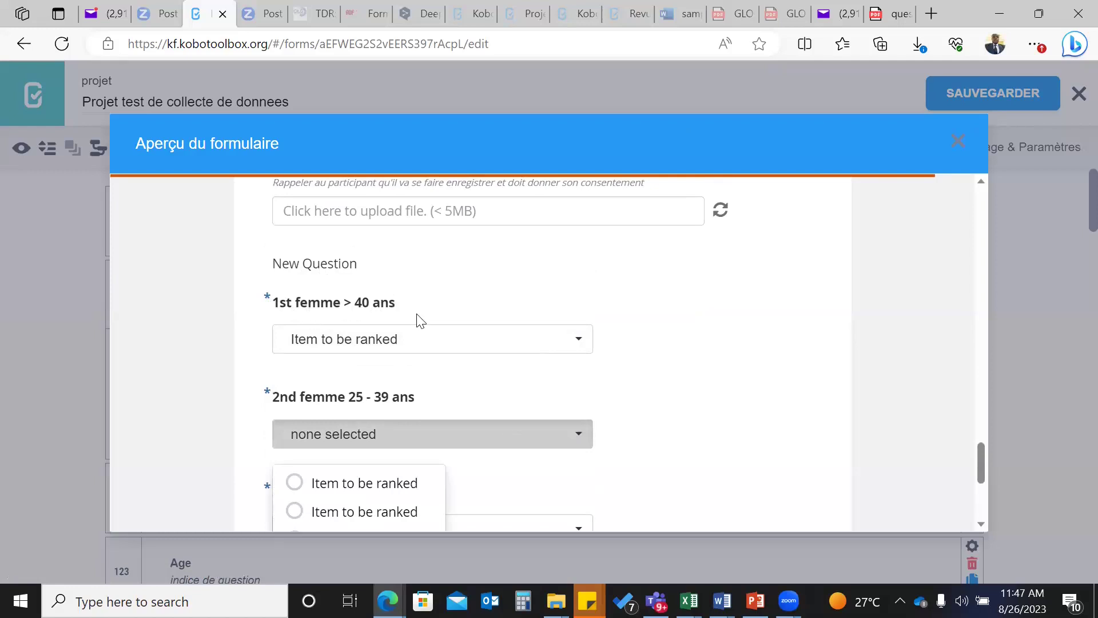
click(582, 339)
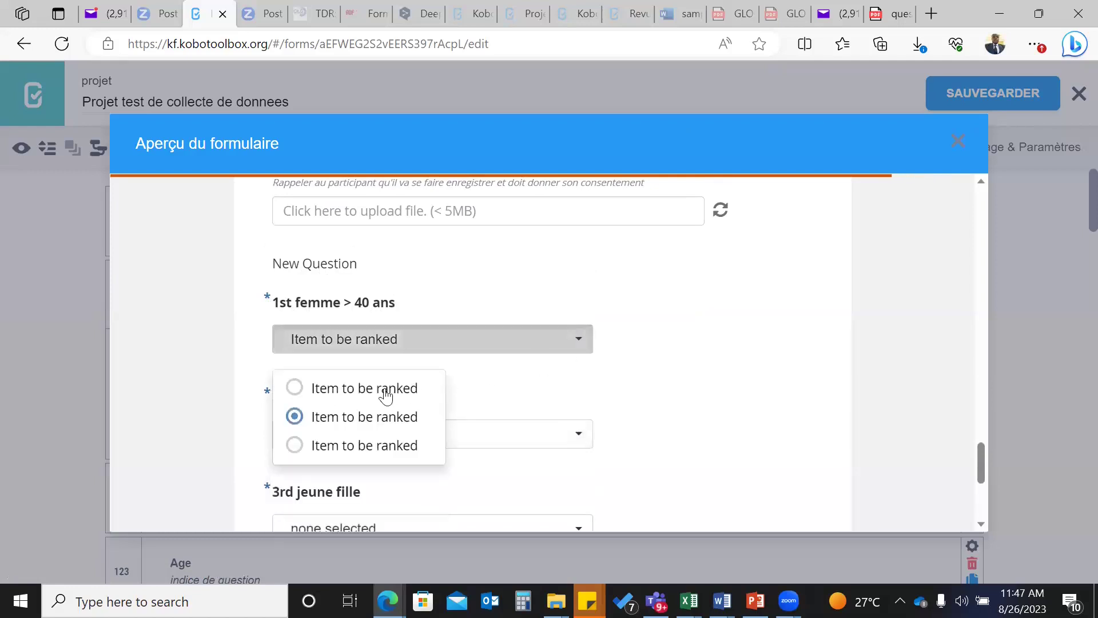
click(621, 372)
scroll(447, 369, down, 3)
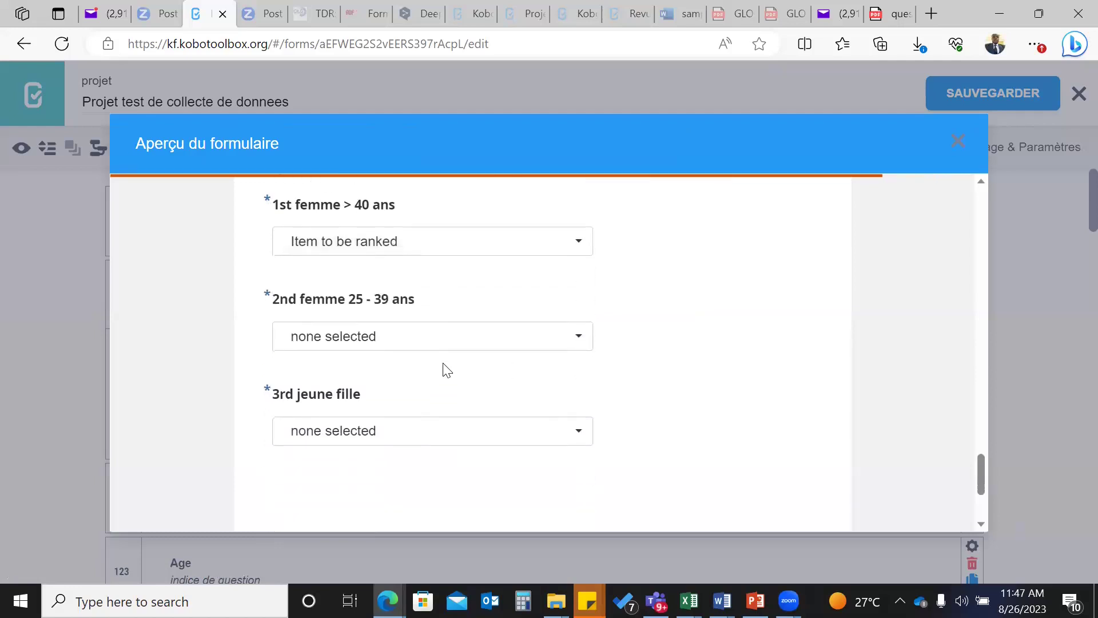
scroll(406, 415, up, 3)
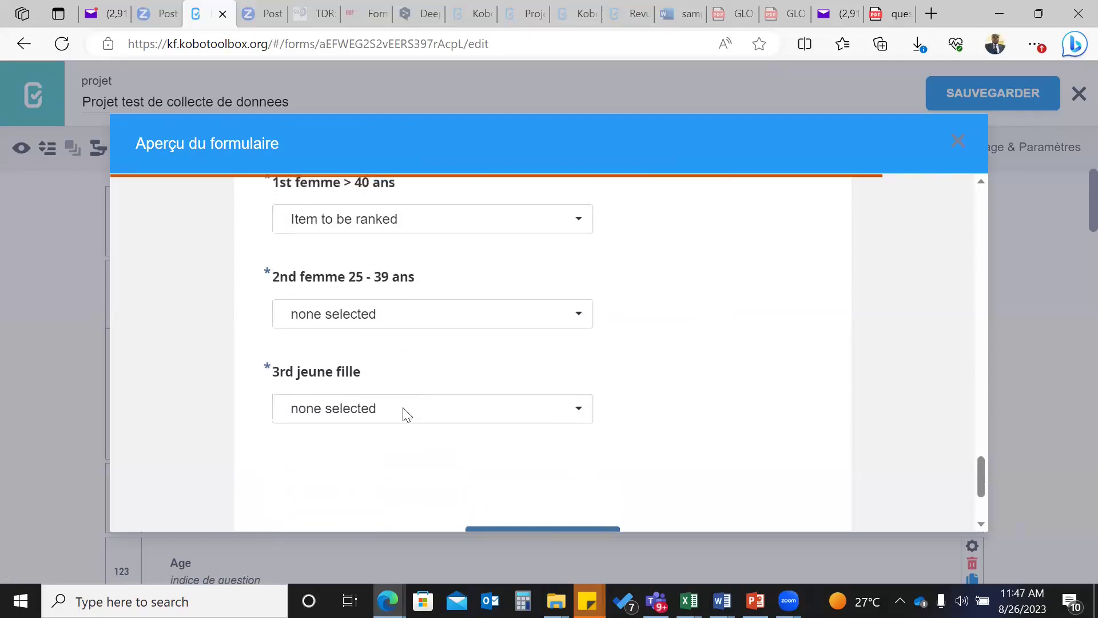
scroll(406, 415, down, 5)
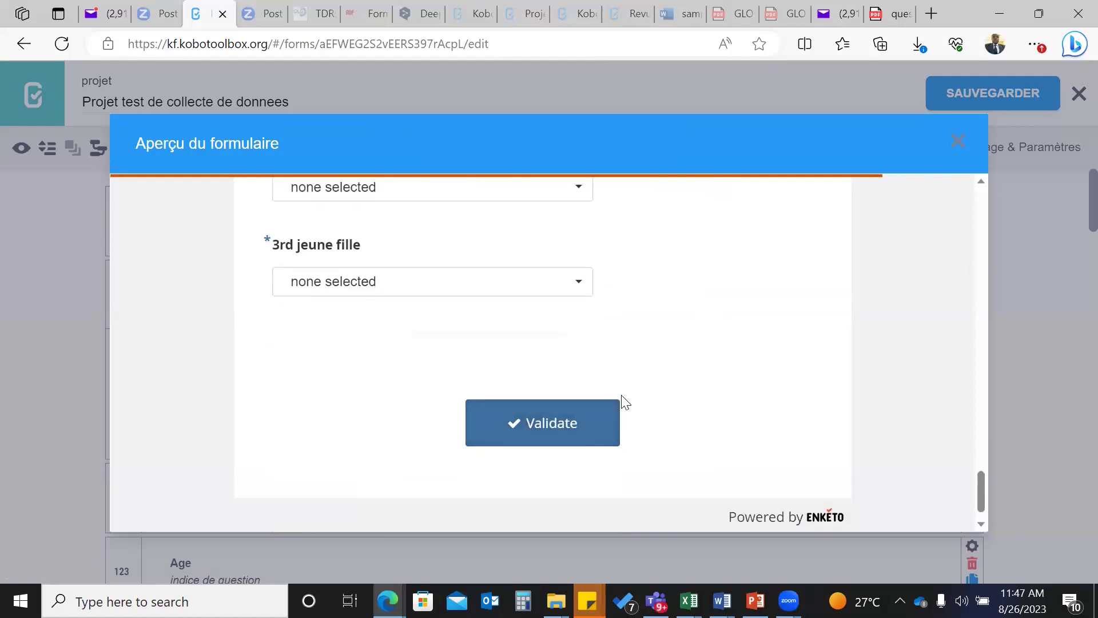
- Validate the preview entry, dismiss the error alert, and review the flagged required fields
scroll(623, 400, up, 7)
scroll(625, 403, up, 10)
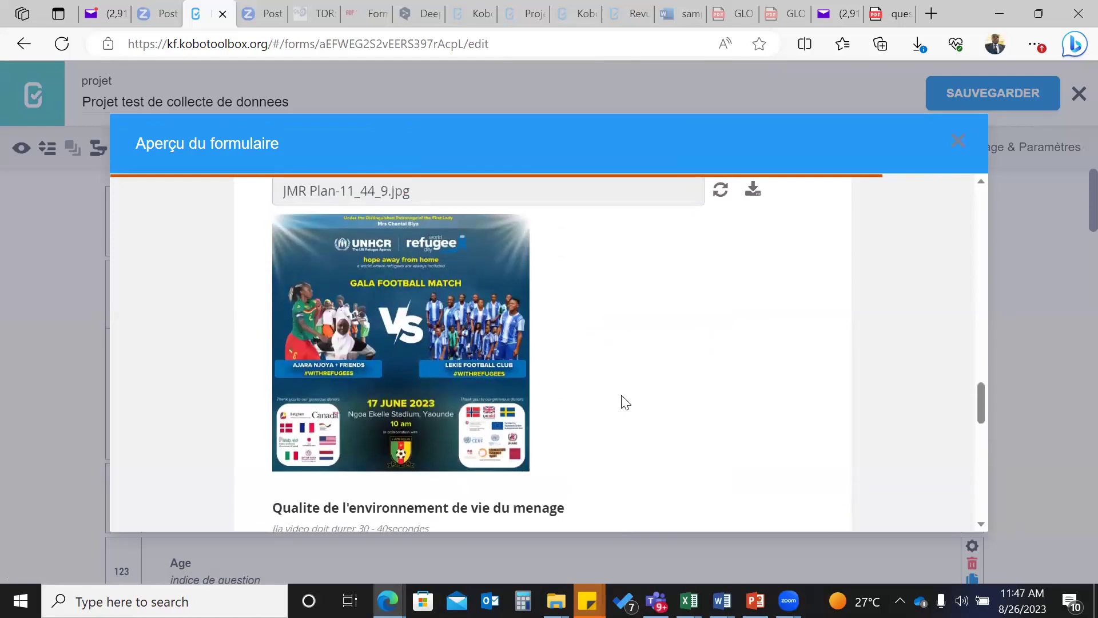
scroll(626, 402, up, 5)
scroll(625, 402, down, 8)
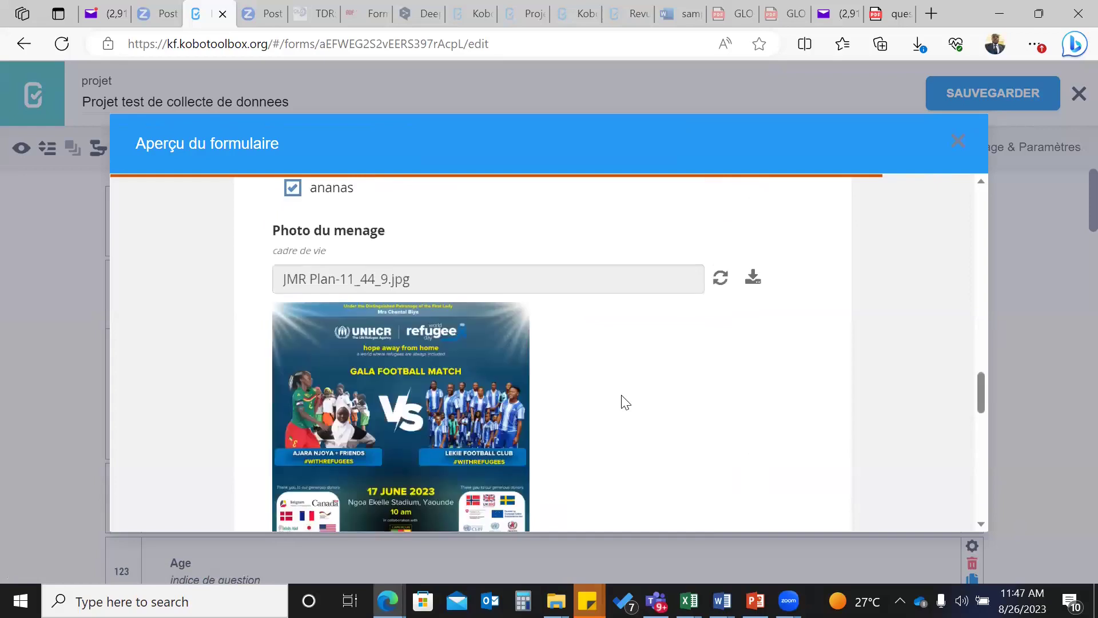
scroll(625, 402, down, 10)
click(618, 400)
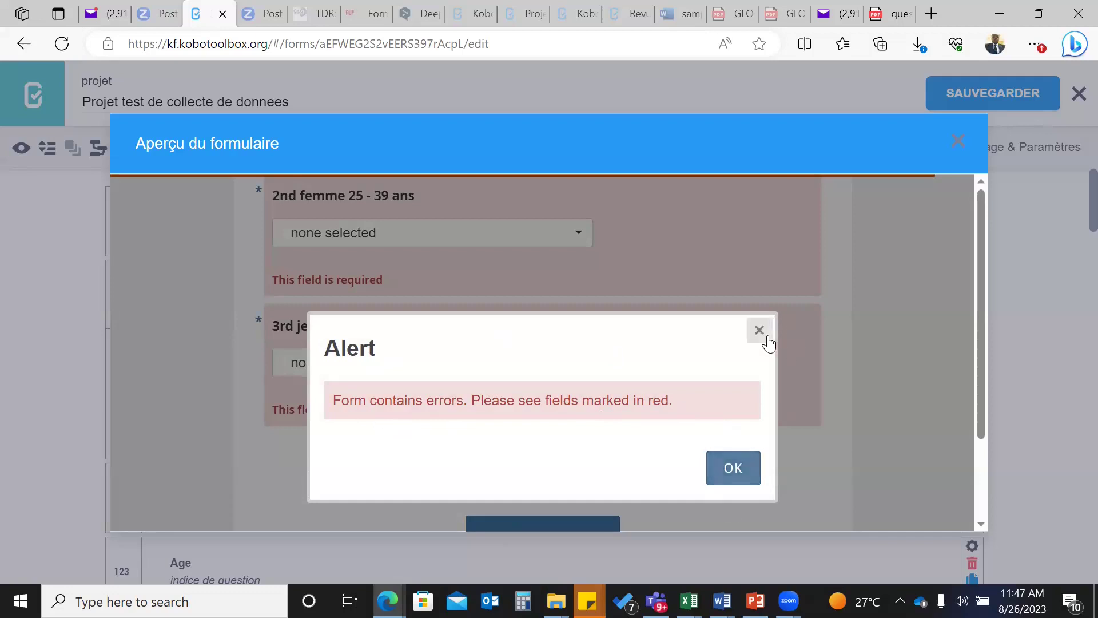
click(748, 468)
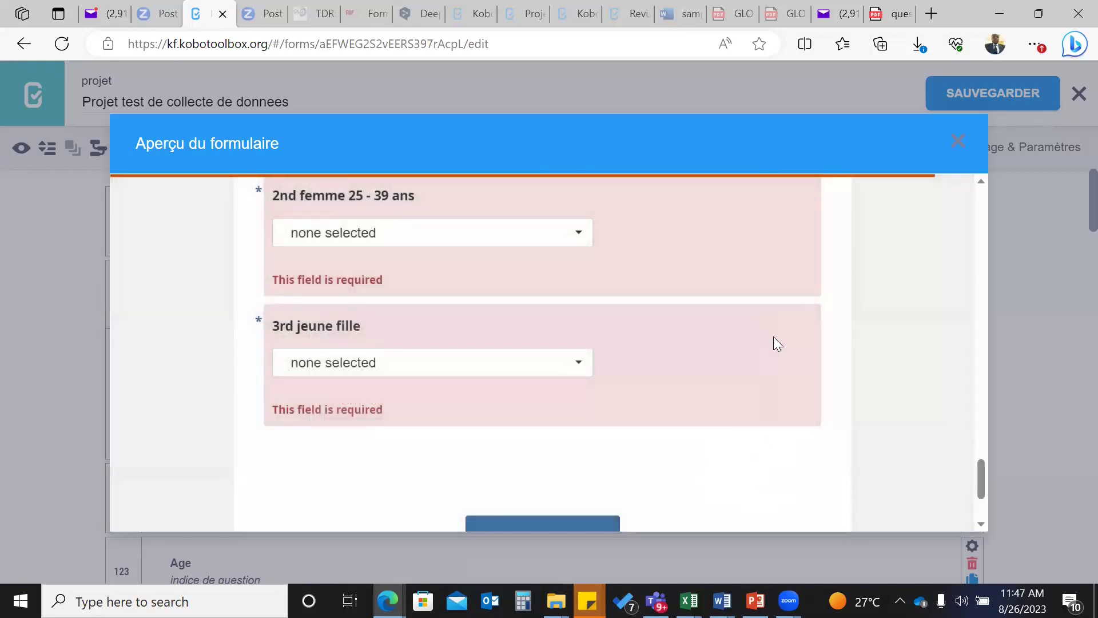
scroll(486, 330, up, 3)
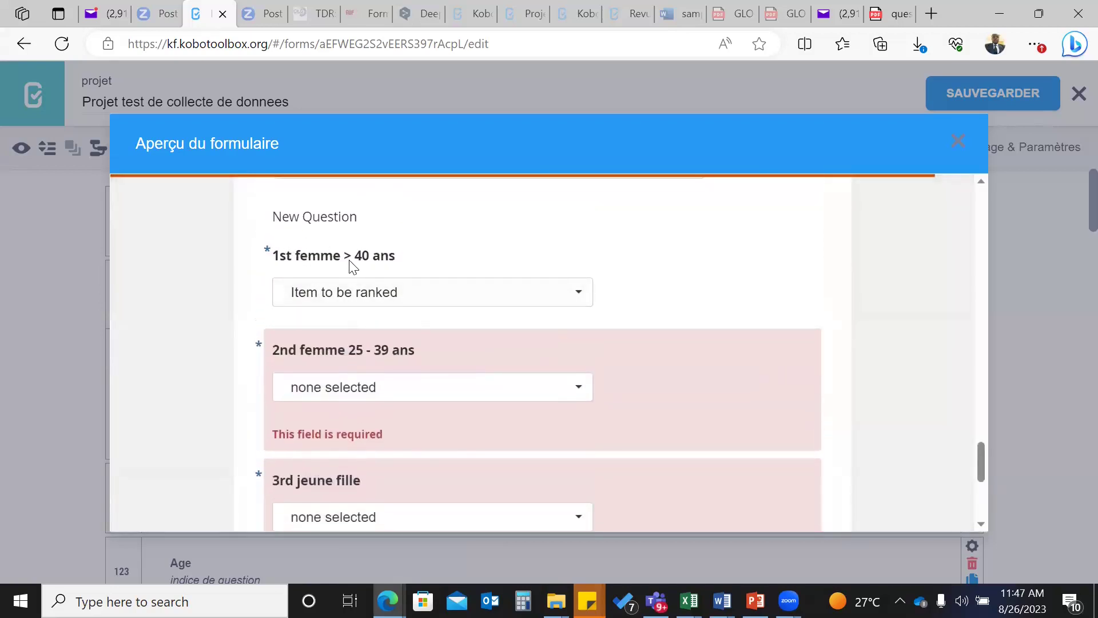
scroll(352, 266, up, 2)
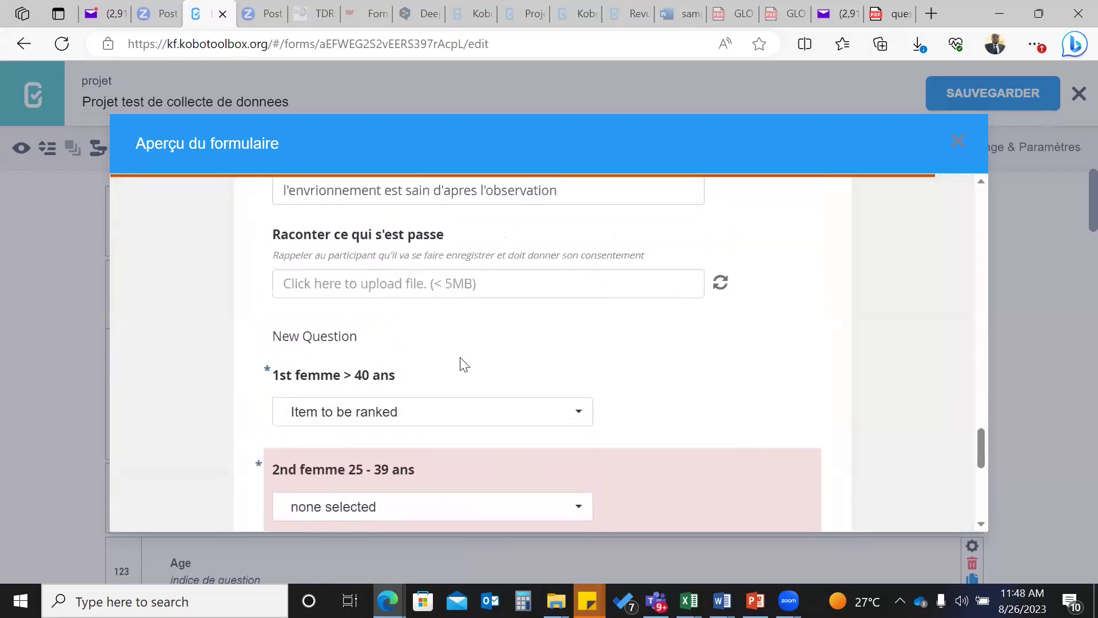
scroll(461, 362, down, 1)
scroll(462, 363, down, 5)
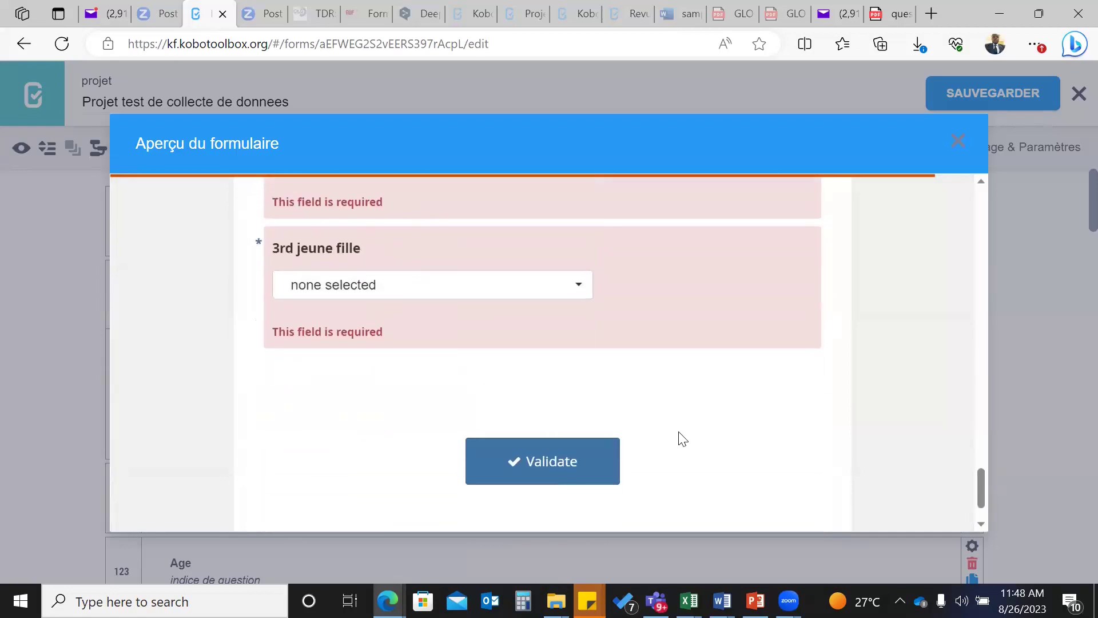
scroll(683, 438, up, 6)
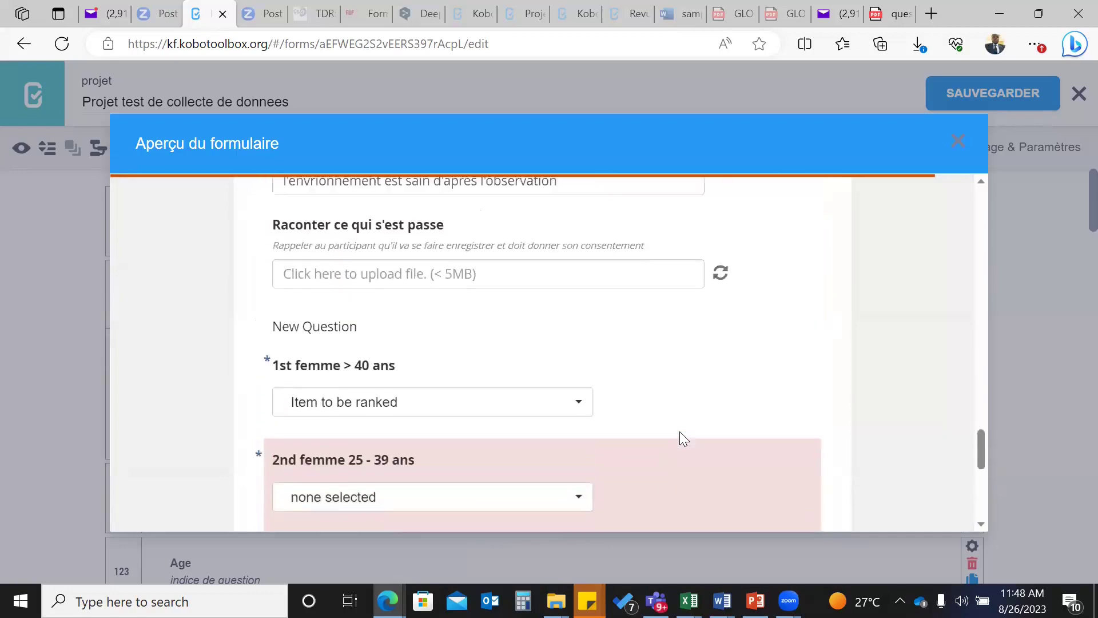
- Back in the builder, label the first ranking row '1st choix' with item 'femme > 40 ans'
click(956, 145)
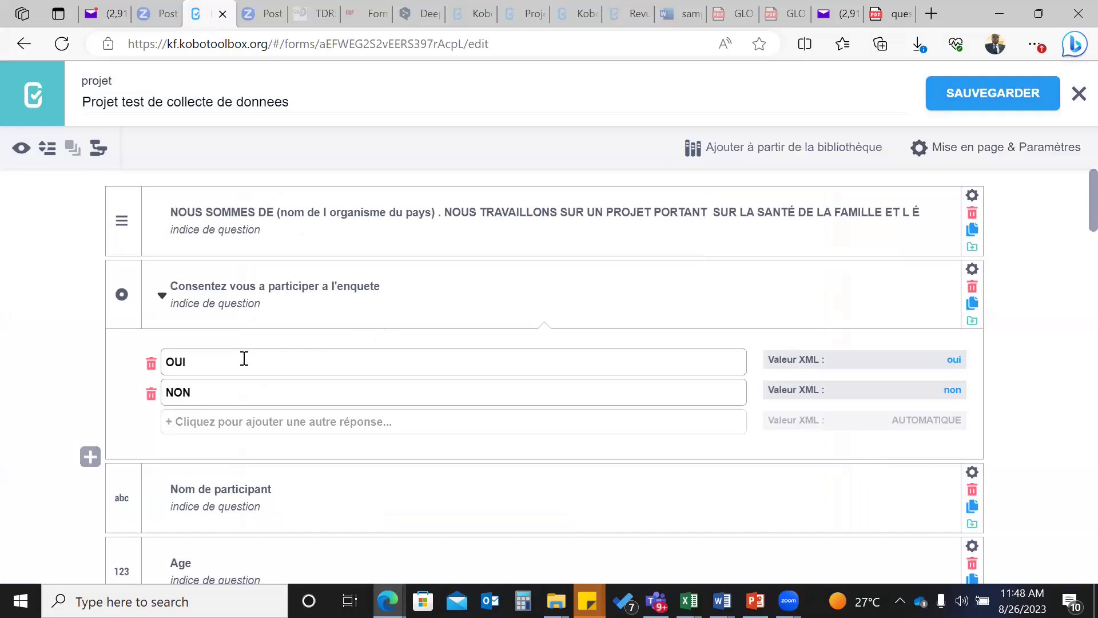
scroll(295, 476, down, 20)
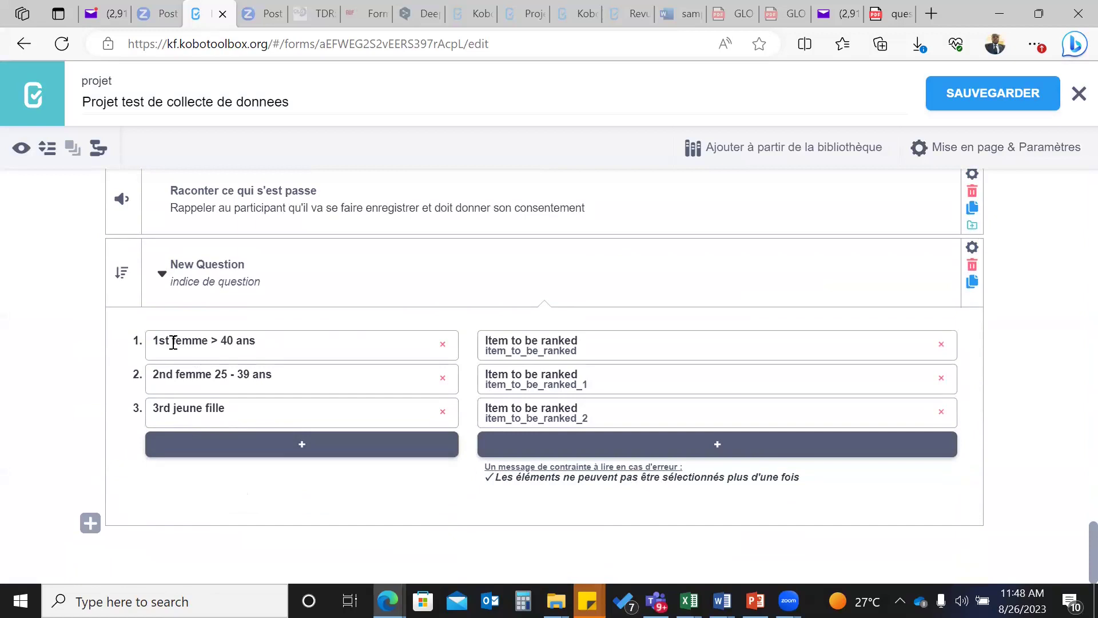
click(261, 348)
drag(262, 347, 262, 347)
key(ctrl+c)
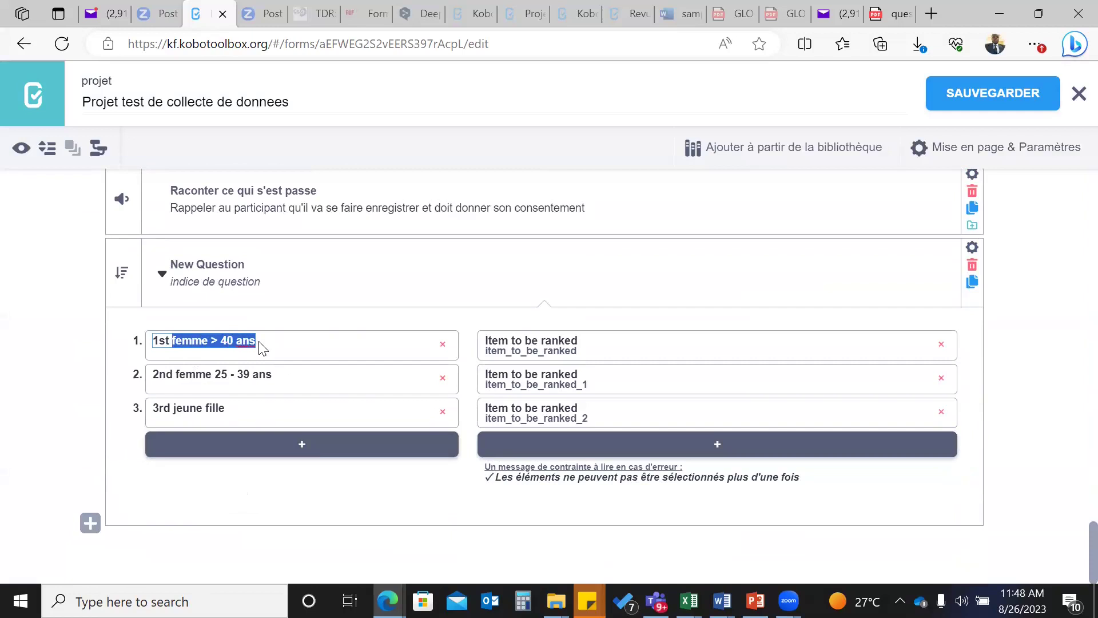
key(BackSpace)
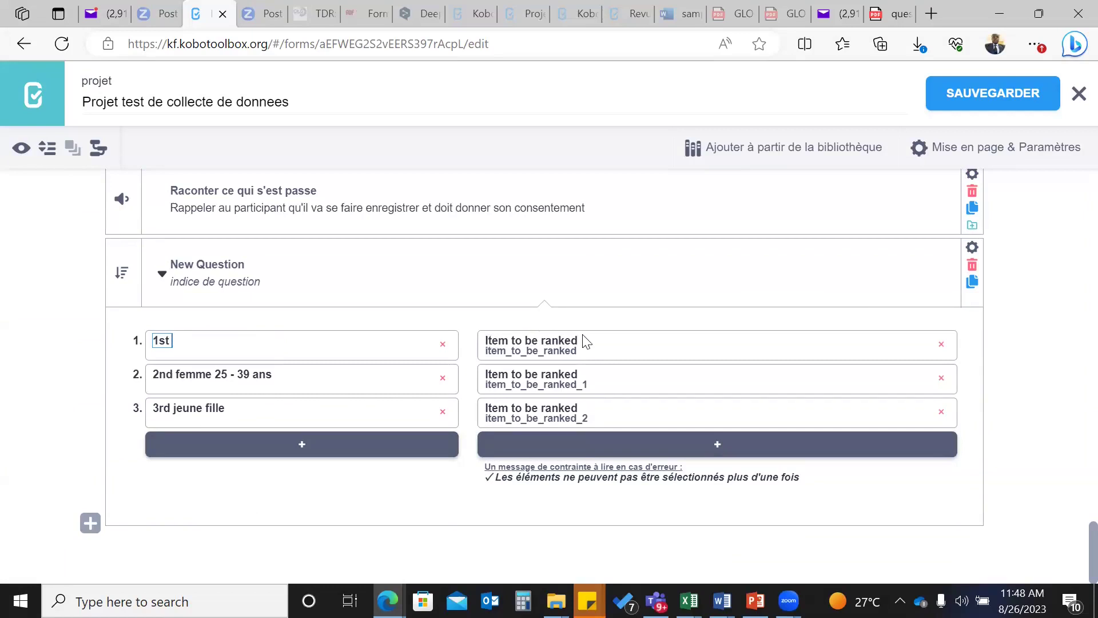
click(587, 341)
drag(588, 341, 588, 342)
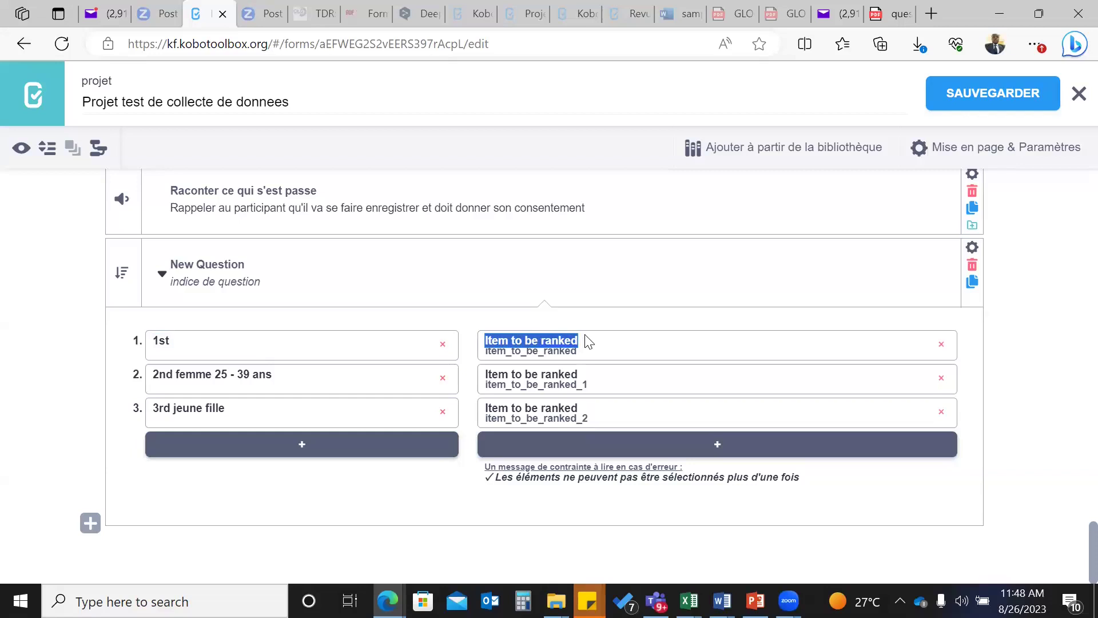
key(ctrl+v)
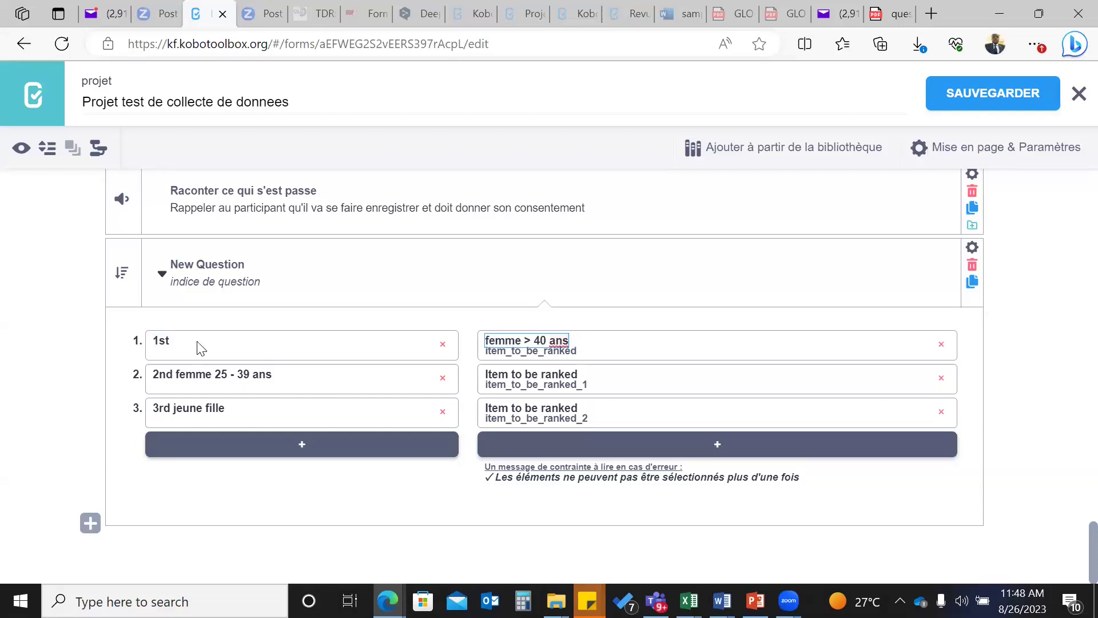
click(171, 340)
text(choix)
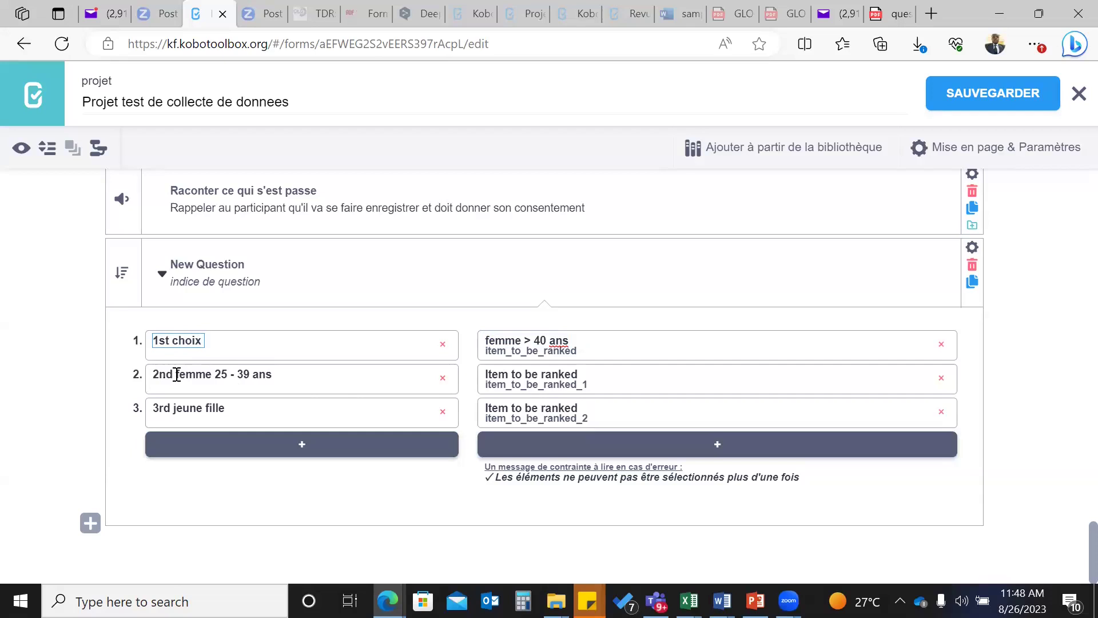
- Label the second ranking row '2nd choix' with item 'femme 25 - 39 ans'
drag(176, 374, 280, 380)
key(ctrl+c)
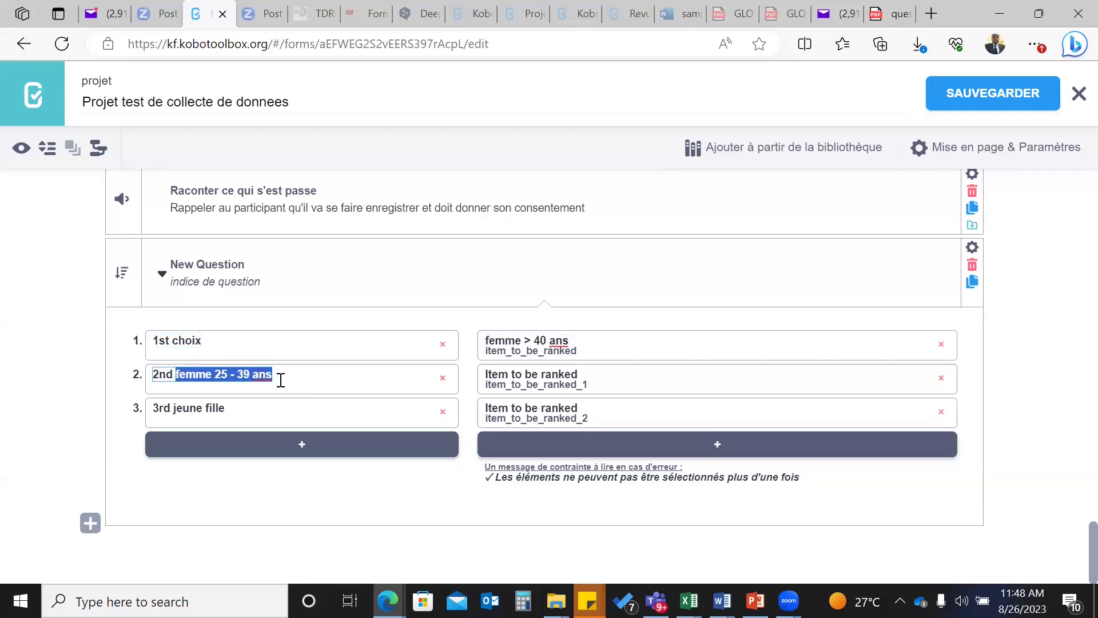
click(484, 380)
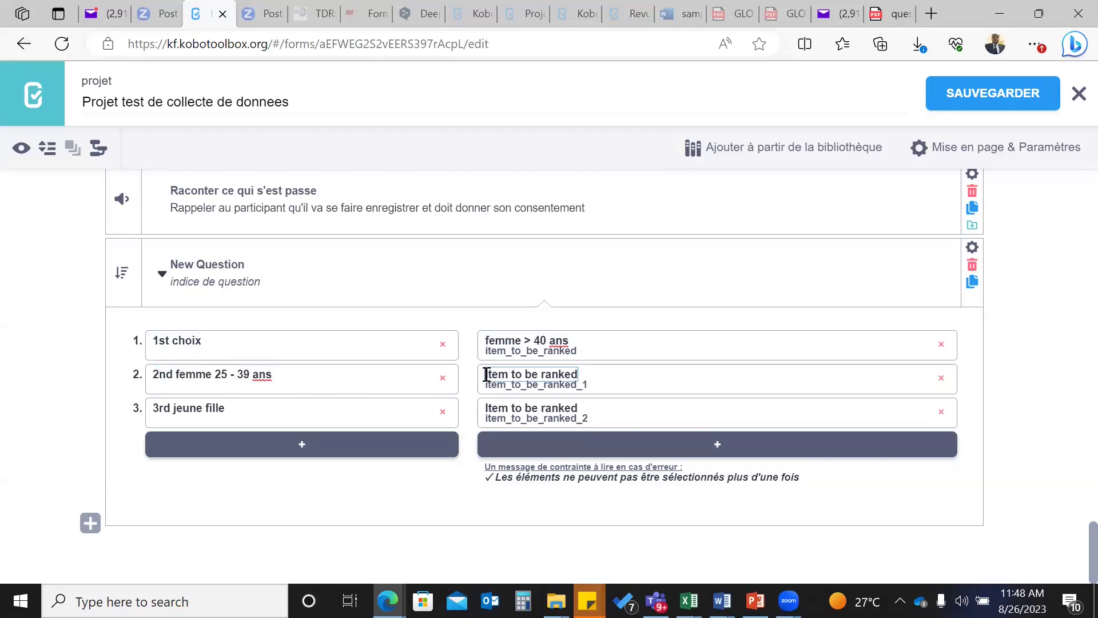
drag(485, 375, 594, 381)
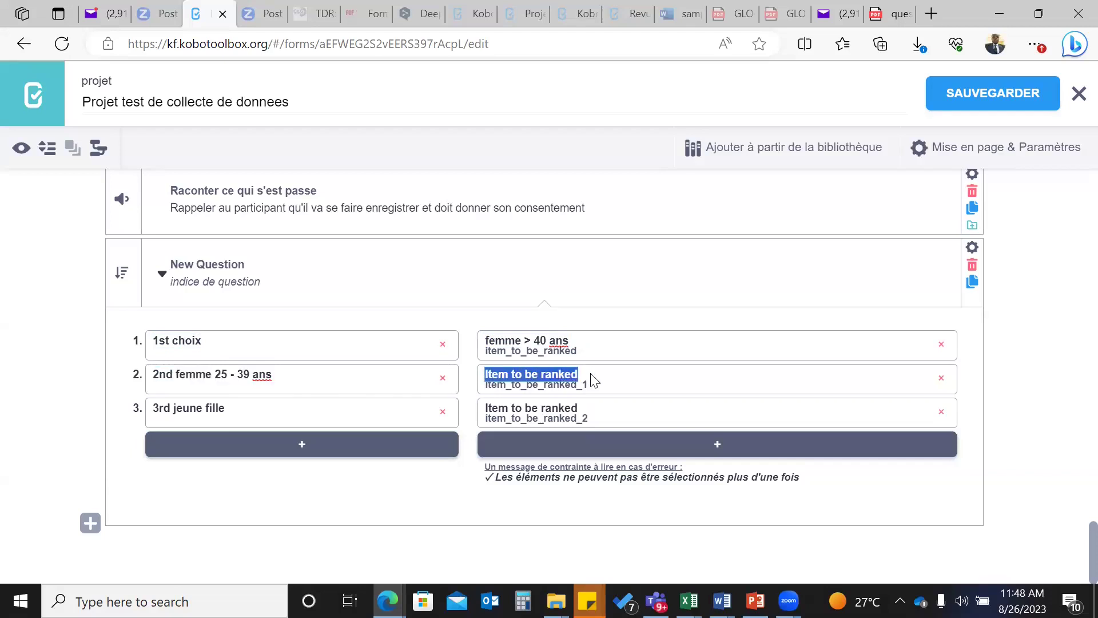
key(ctrl+v)
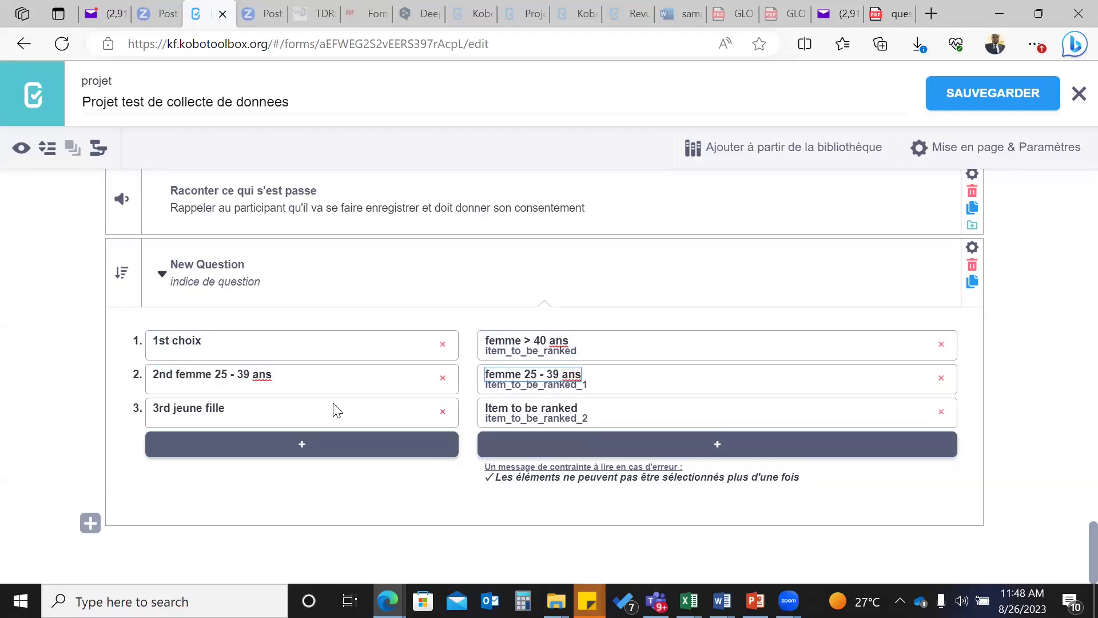
drag(176, 375, 299, 381)
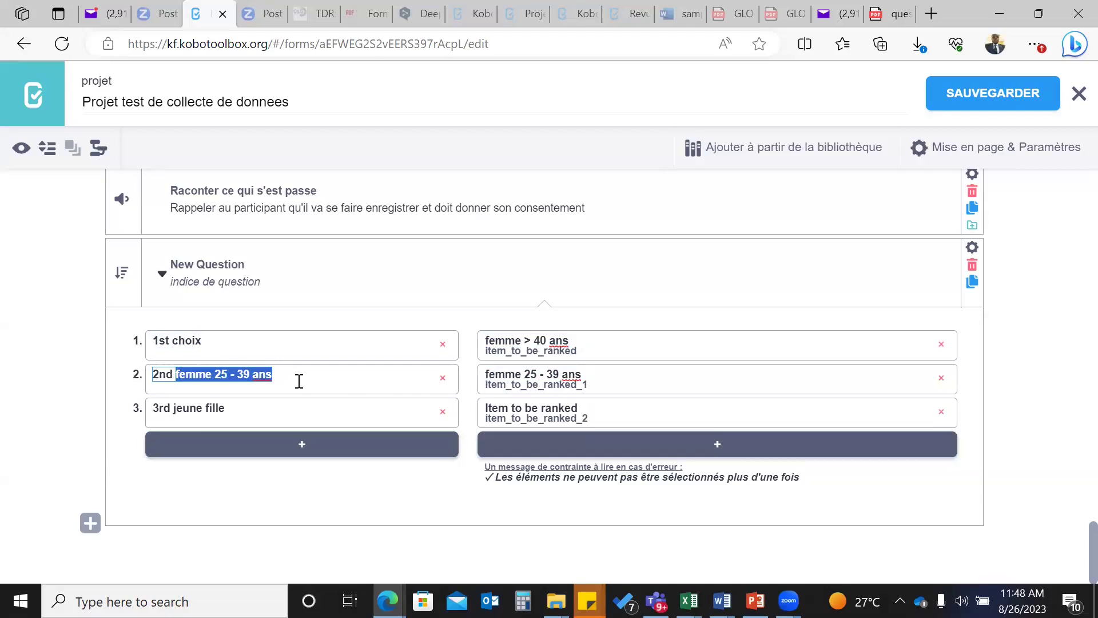
text(choix)
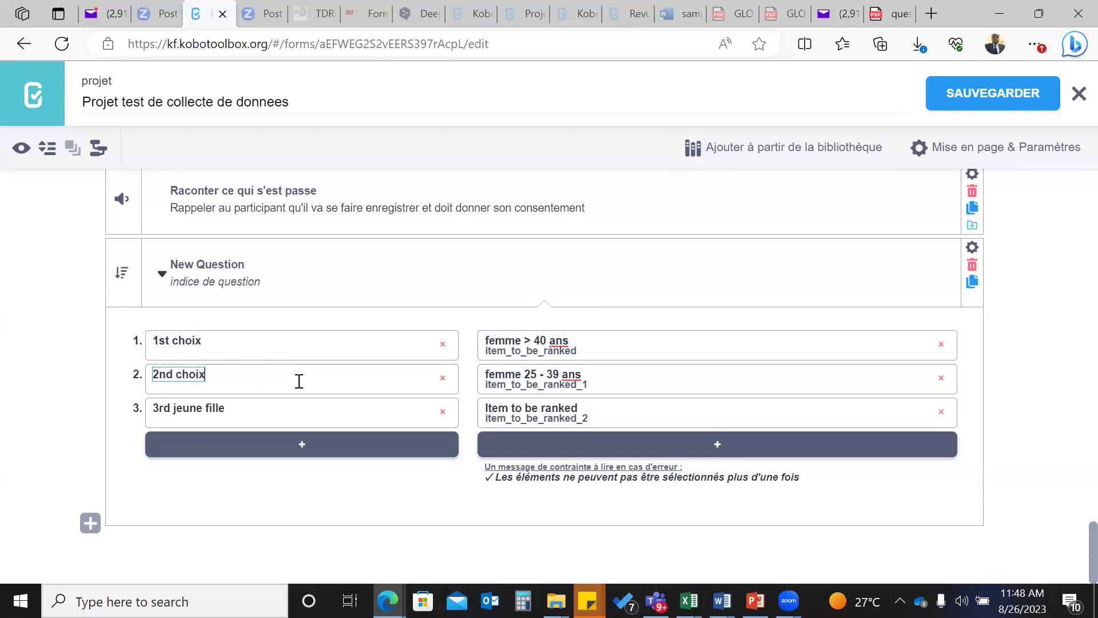
- Label the third ranking row '3rd choix' with item 'jeune fille'
drag(176, 409, 263, 411)
key(BackSpace)
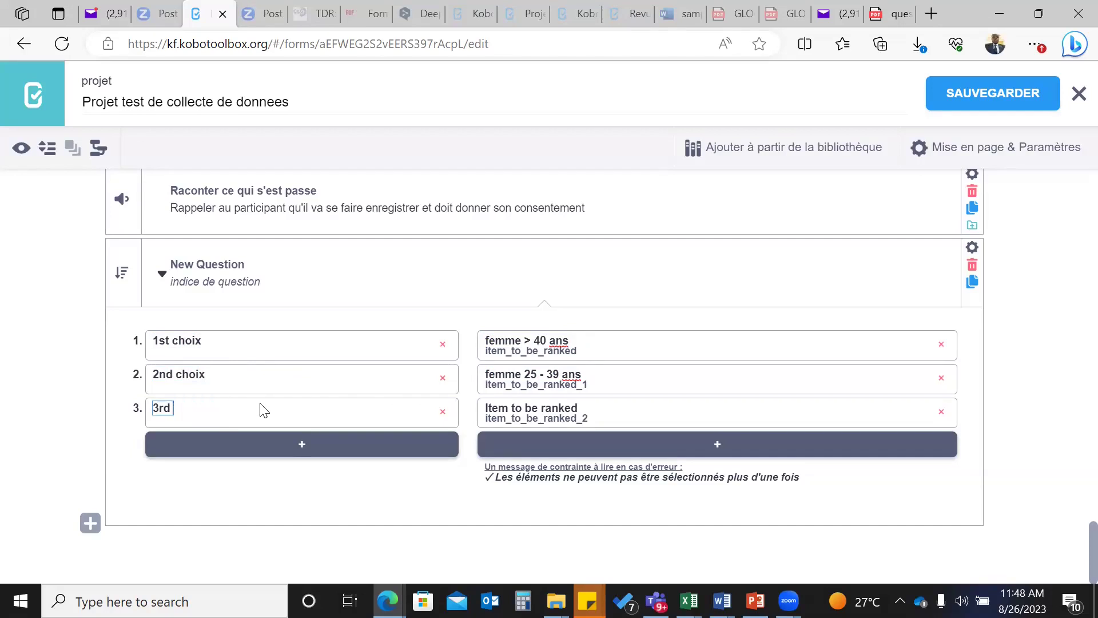
click(496, 408)
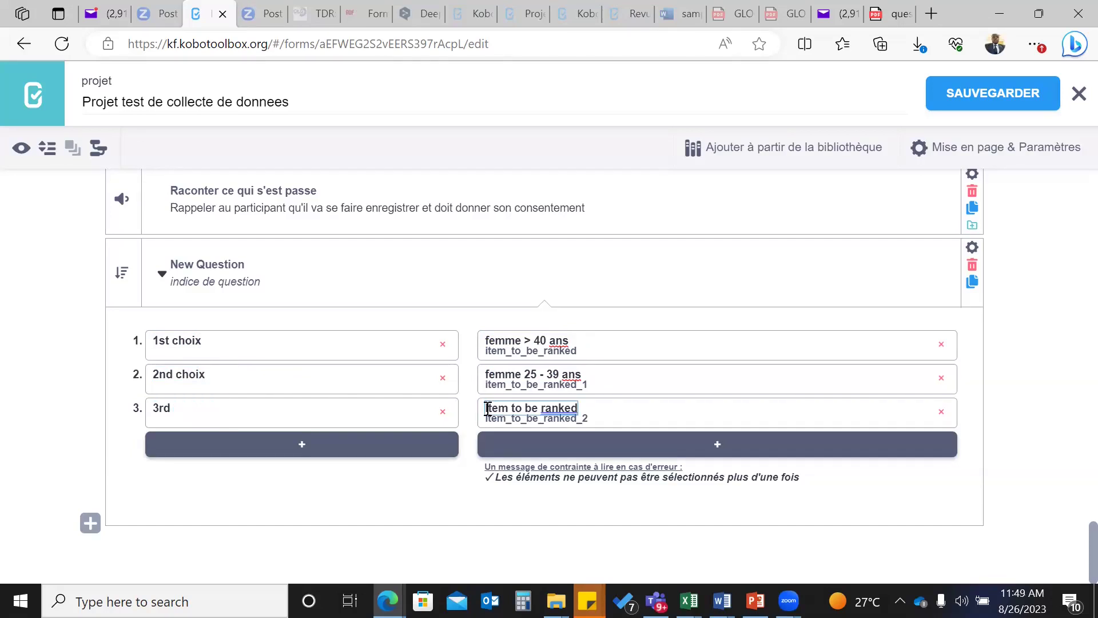
drag(488, 408, 623, 416)
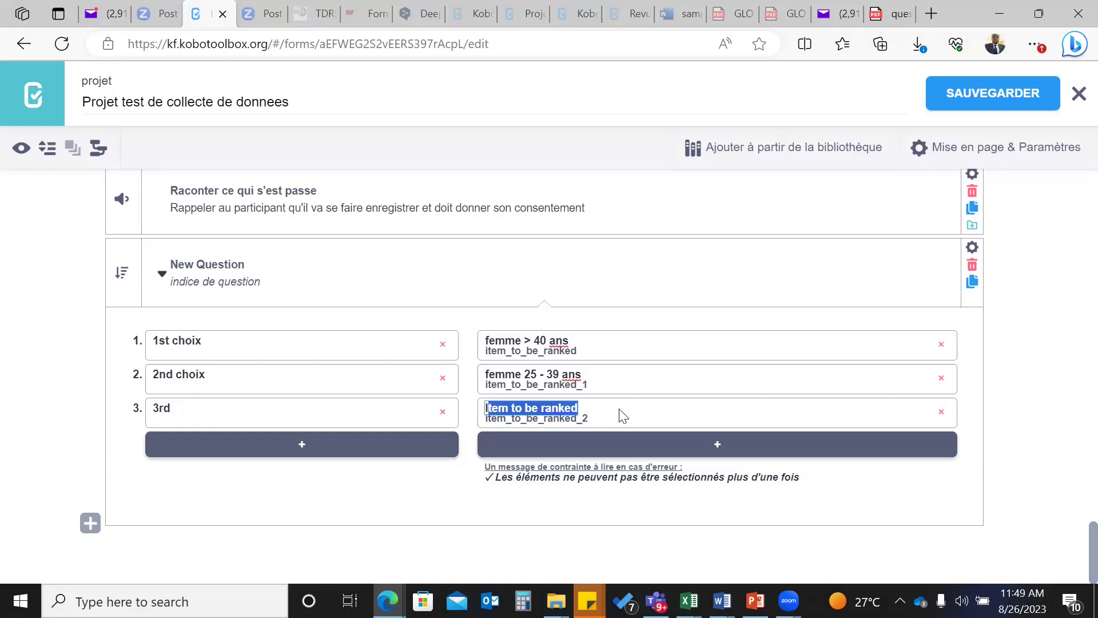
key(BackSpace)
text(jeune fille)
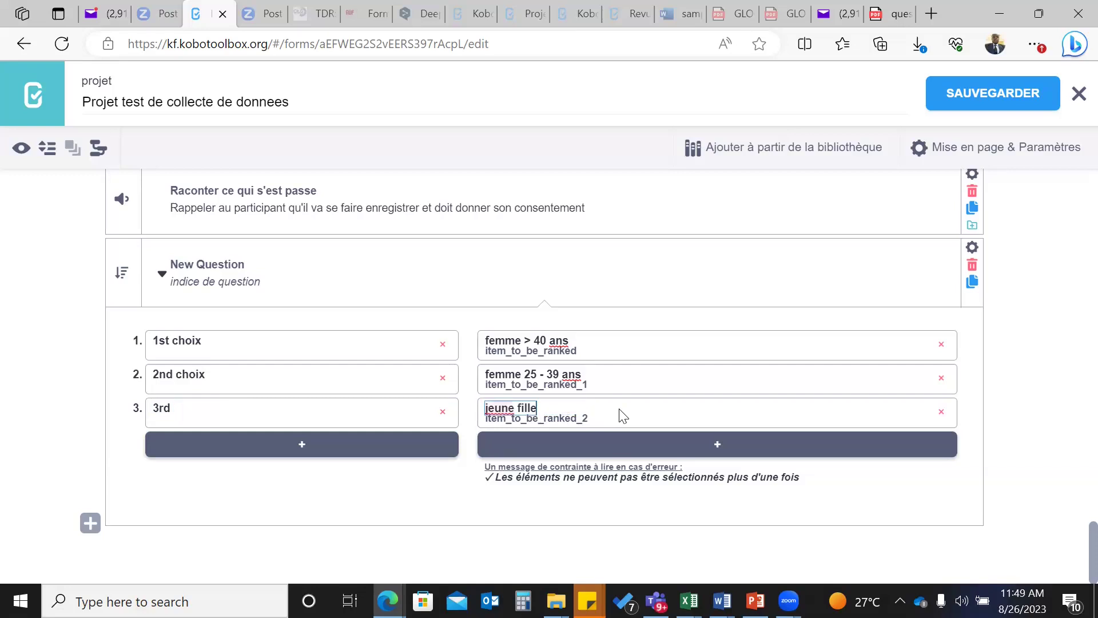
click(166, 408)
text(choix)
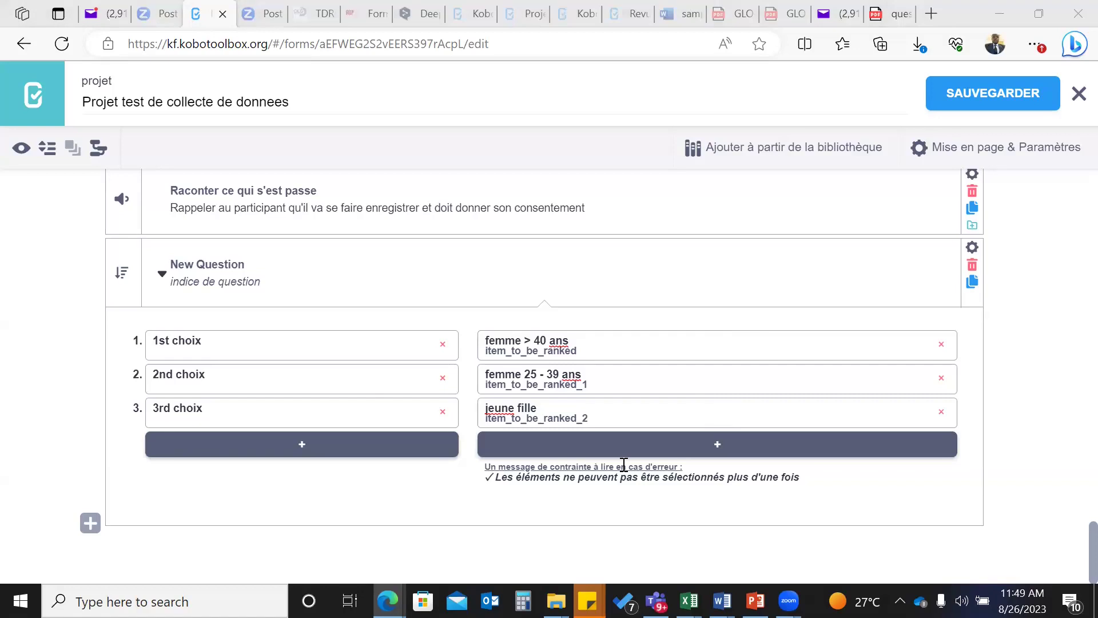
- Scroll to the top and save the form with SAUVEGARDER to store the revised ranking question
scroll(372, 389, up, 7)
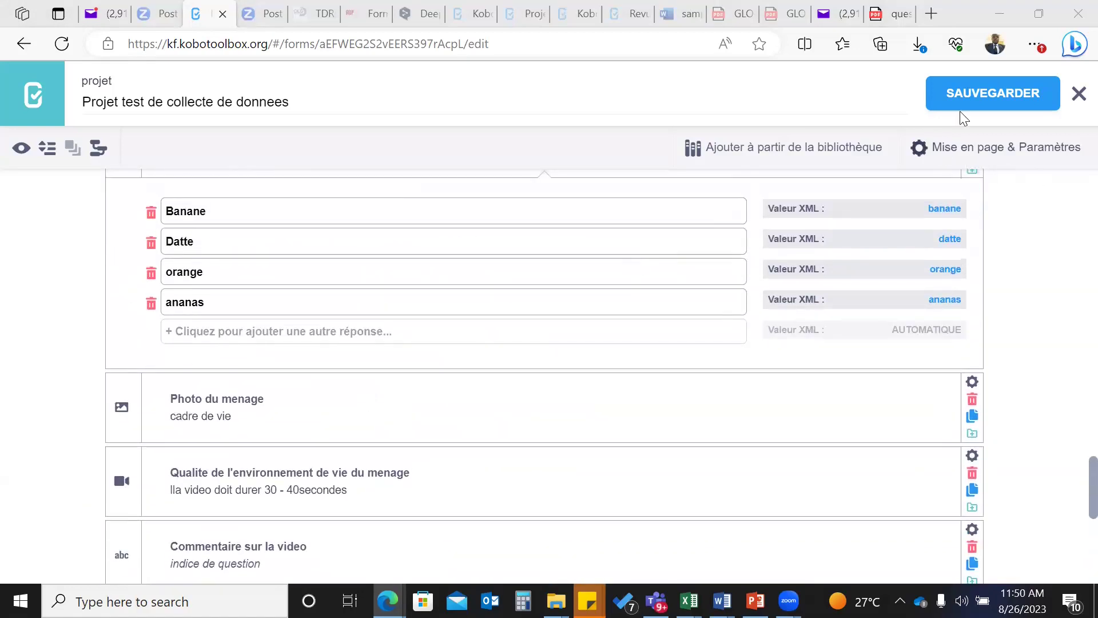
click(977, 93)
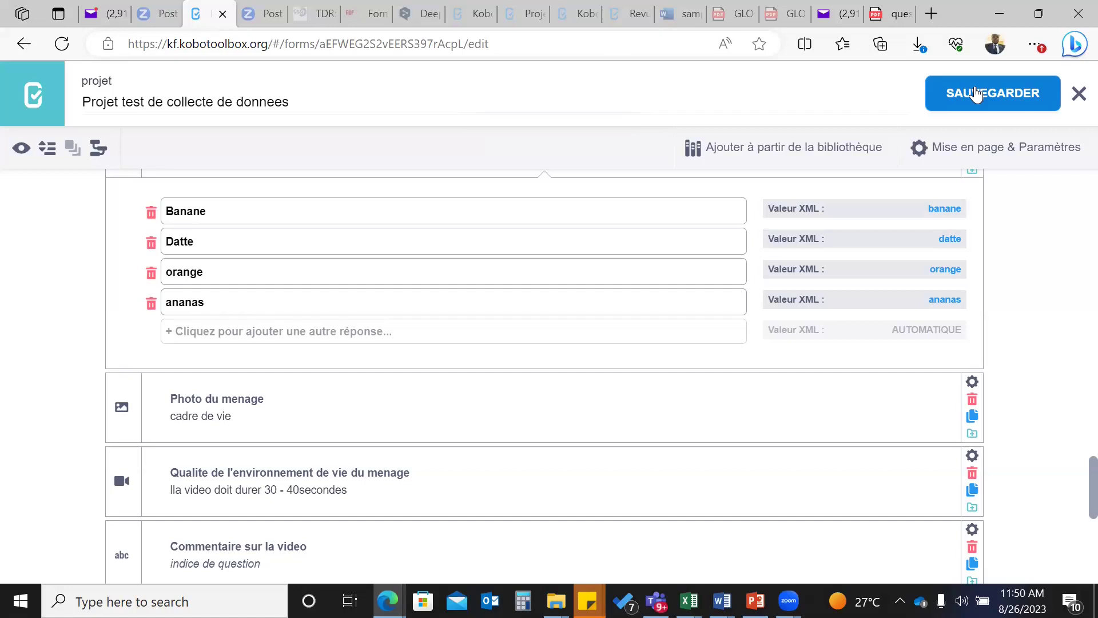
- In the form preview, rank jeune fille, femme 25 - 39 ans and femme > 40 ans as 1st–3rd choix
click(19, 150)
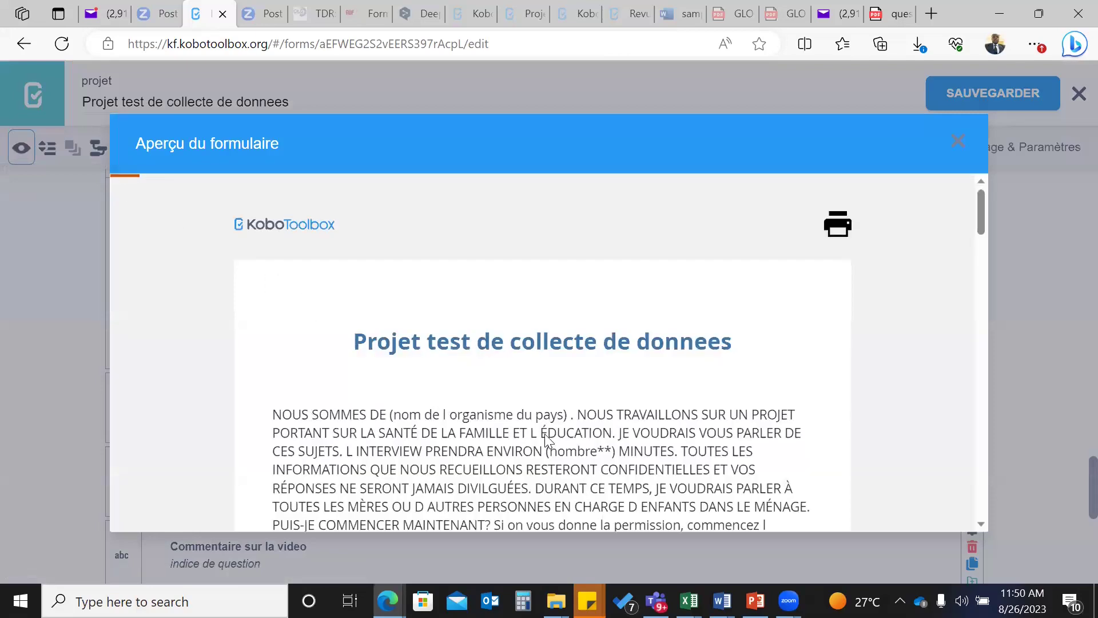
scroll(545, 435, down, 20)
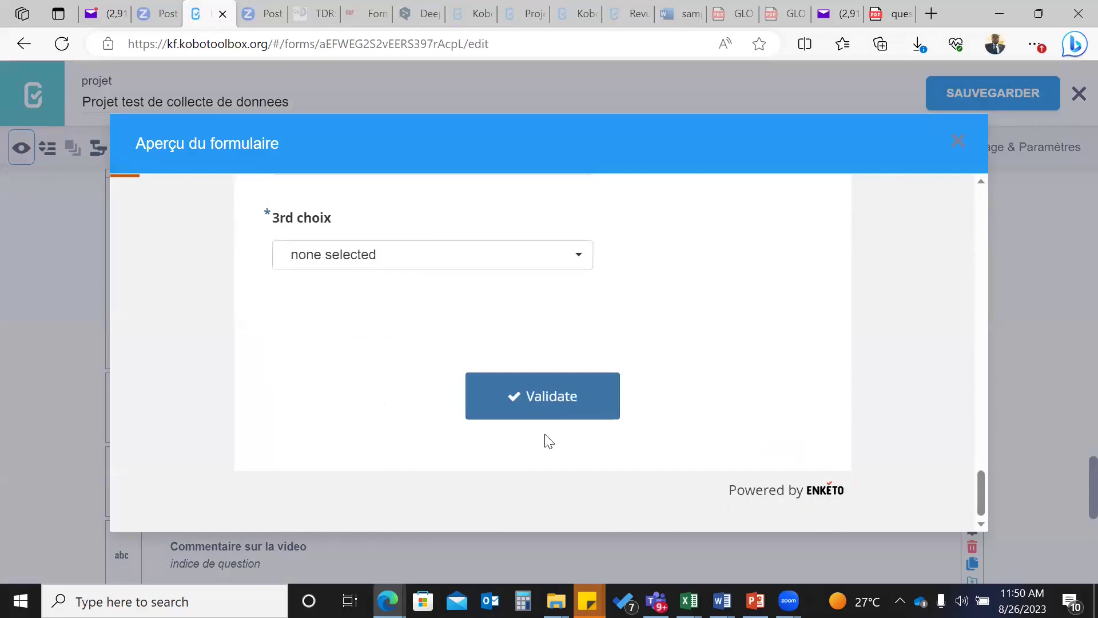
scroll(548, 441, up, 7)
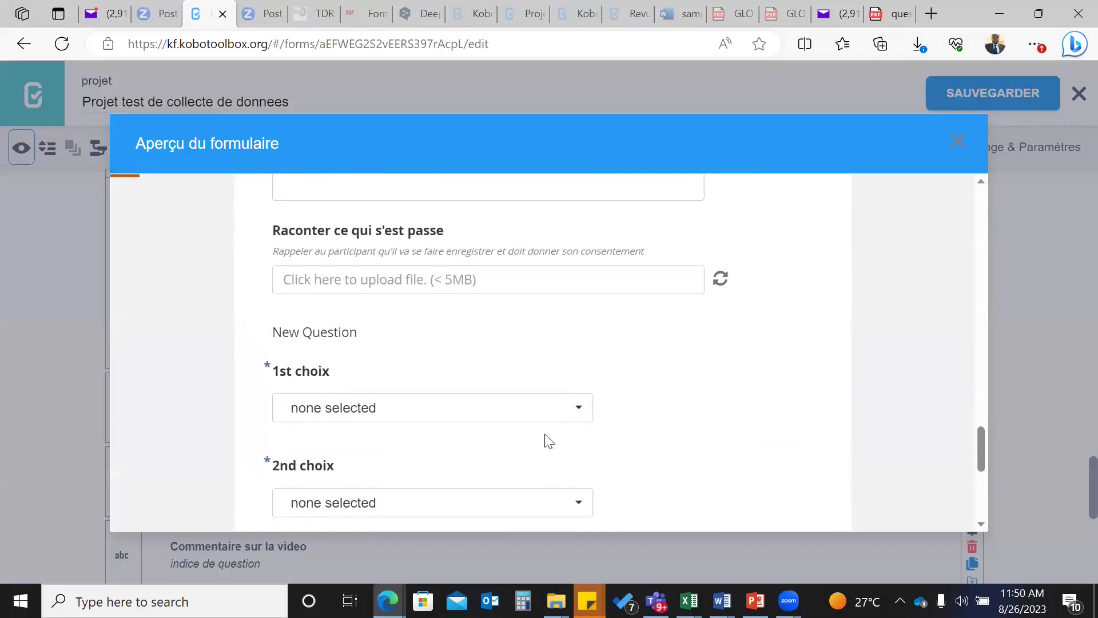
click(583, 408)
scroll(814, 383, down, 2)
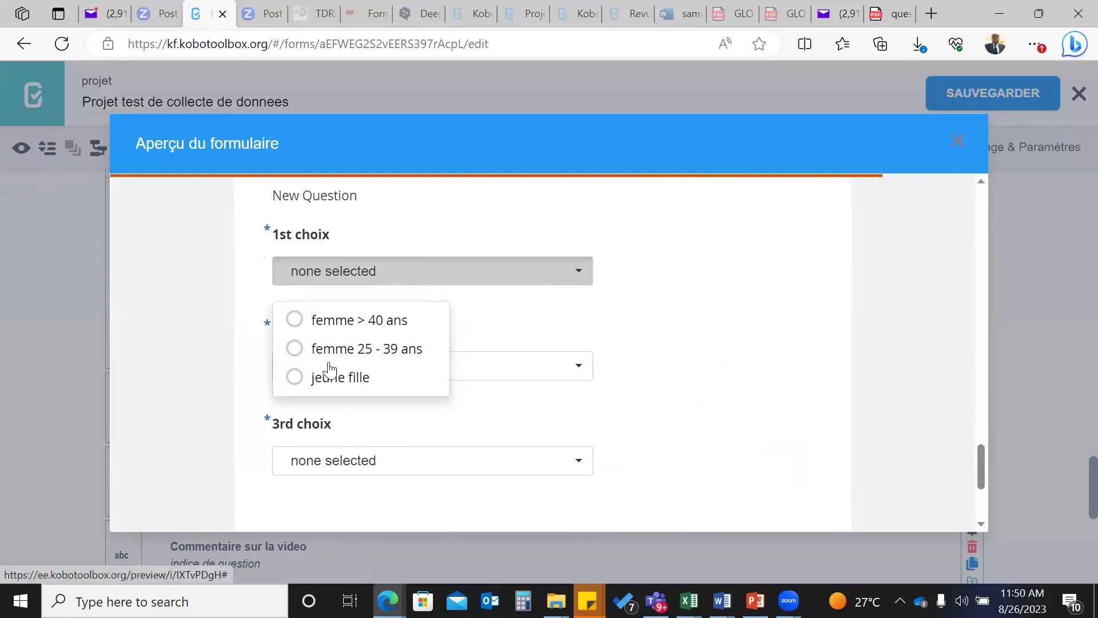
click(296, 378)
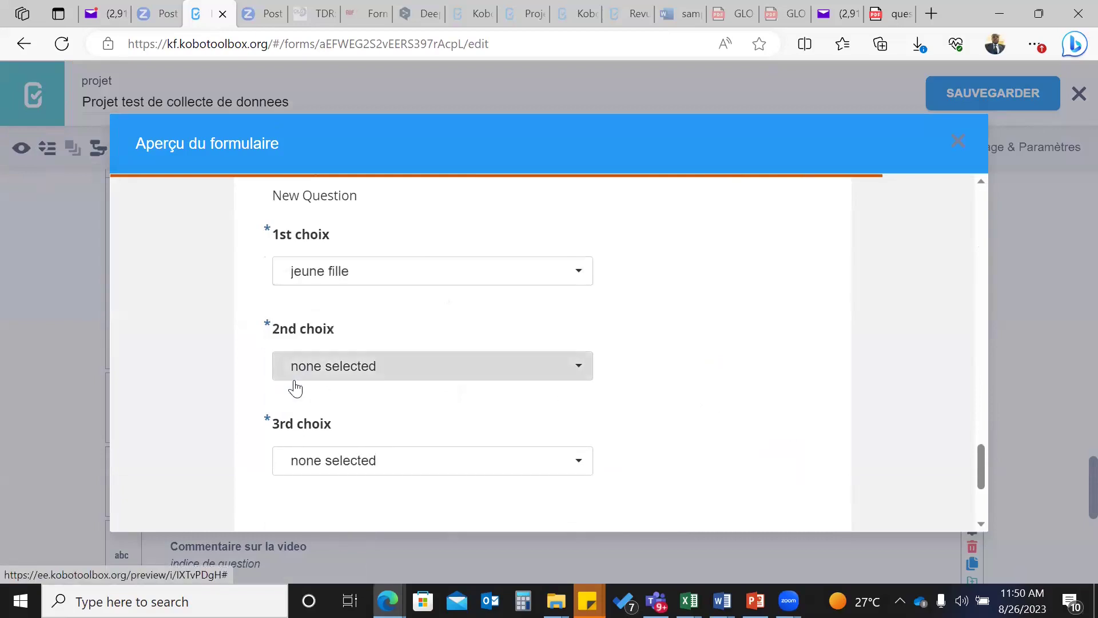
click(576, 367)
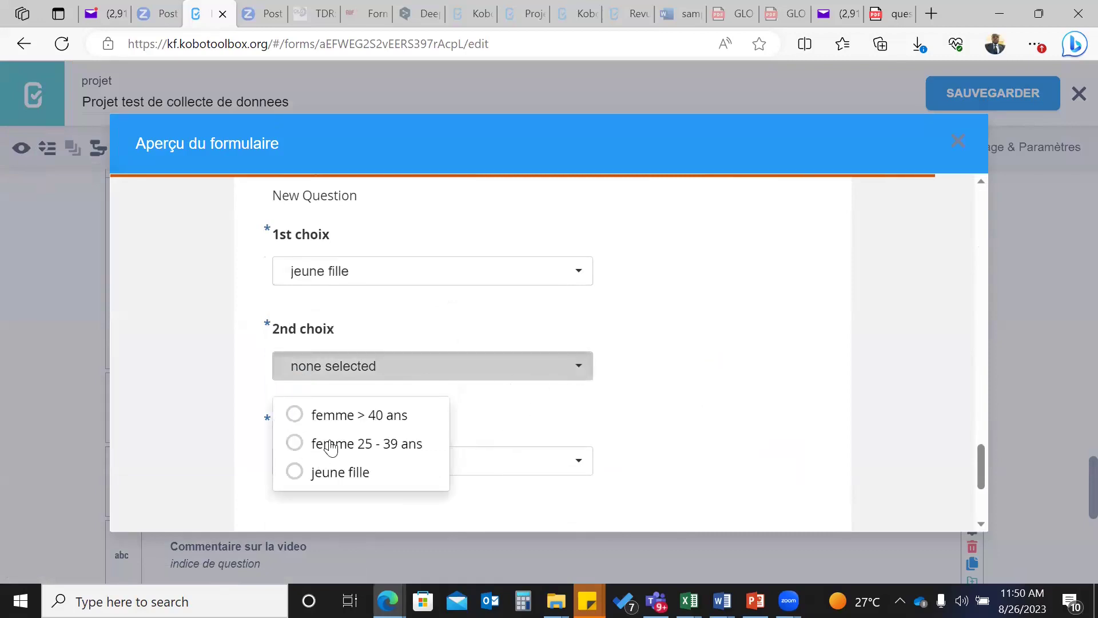
click(296, 446)
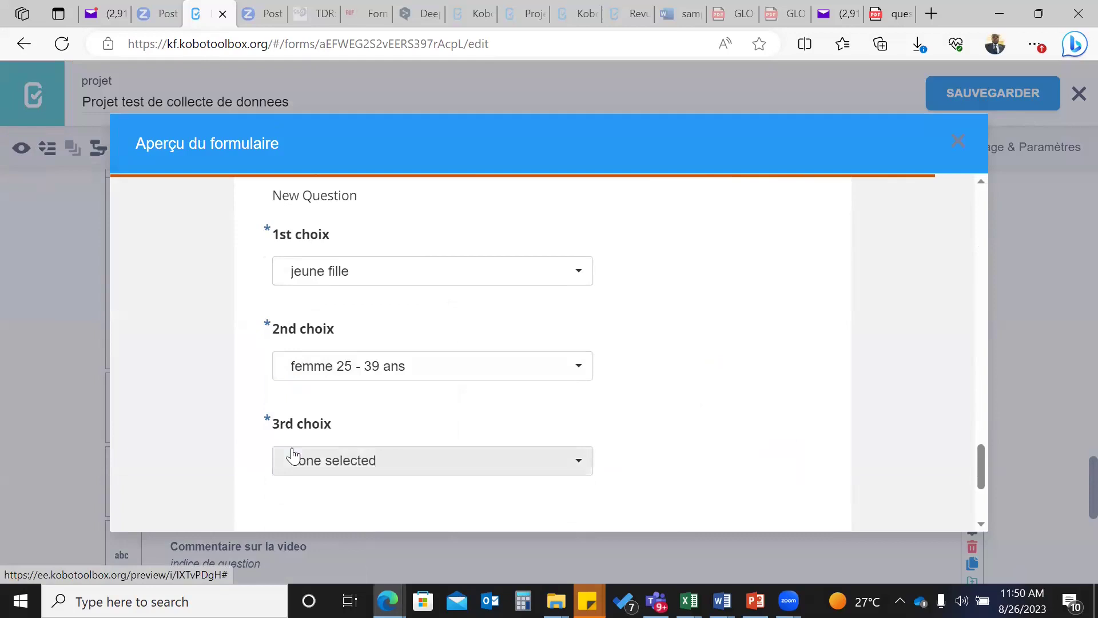
click(578, 465)
scroll(503, 499, down, 2)
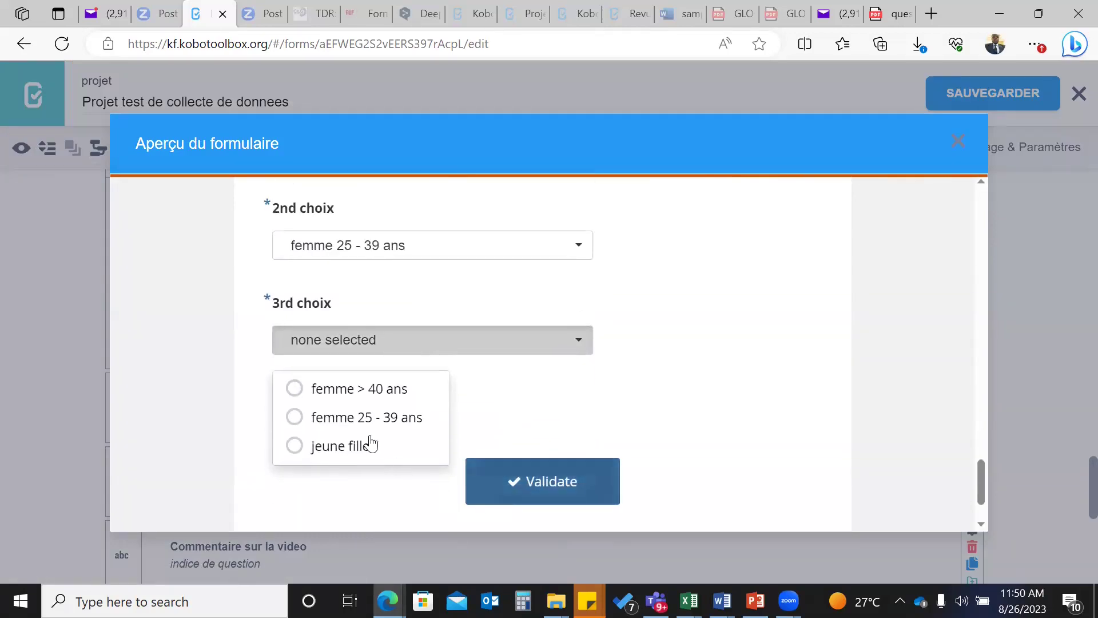
click(318, 385)
- Validate the filled-in preview and dismiss the 'Form is valid' message
scroll(825, 415, up, 2)
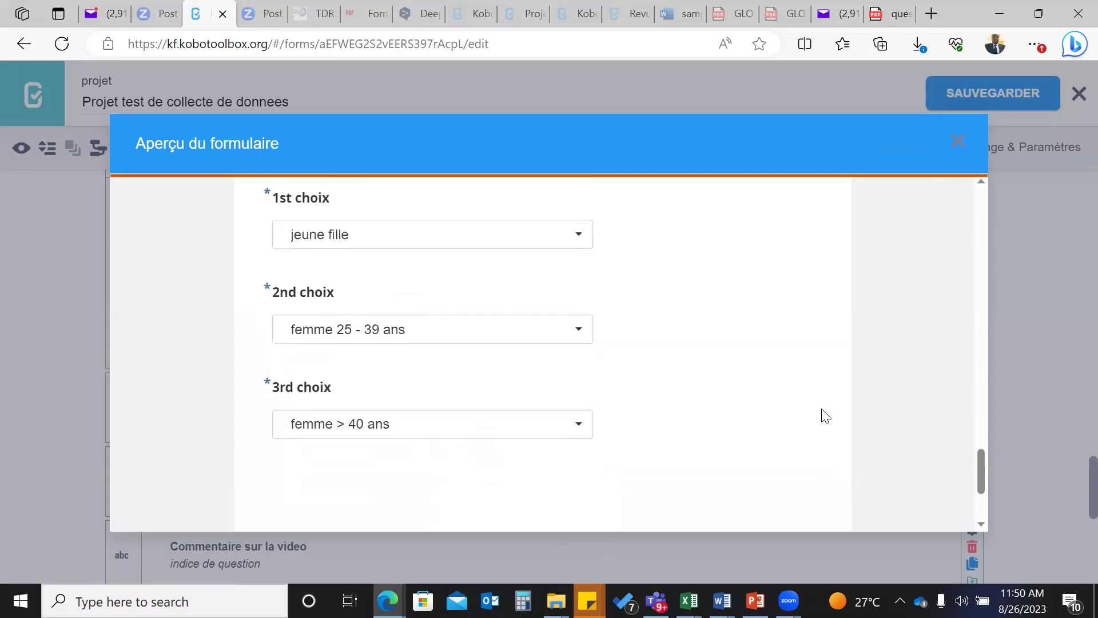
scroll(825, 415, down, 3)
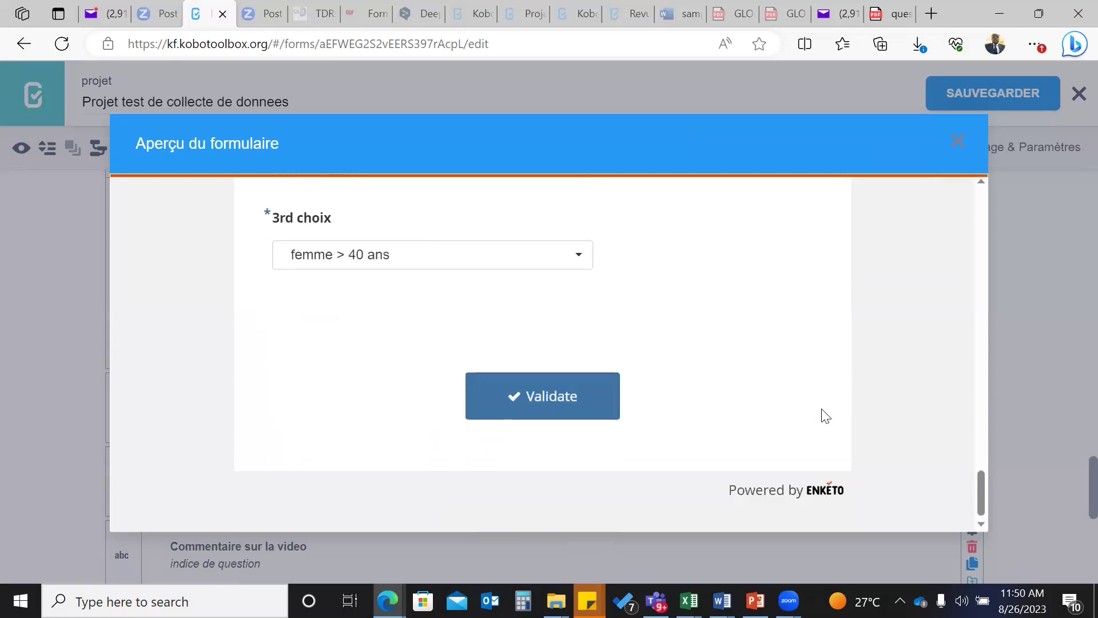
click(536, 405)
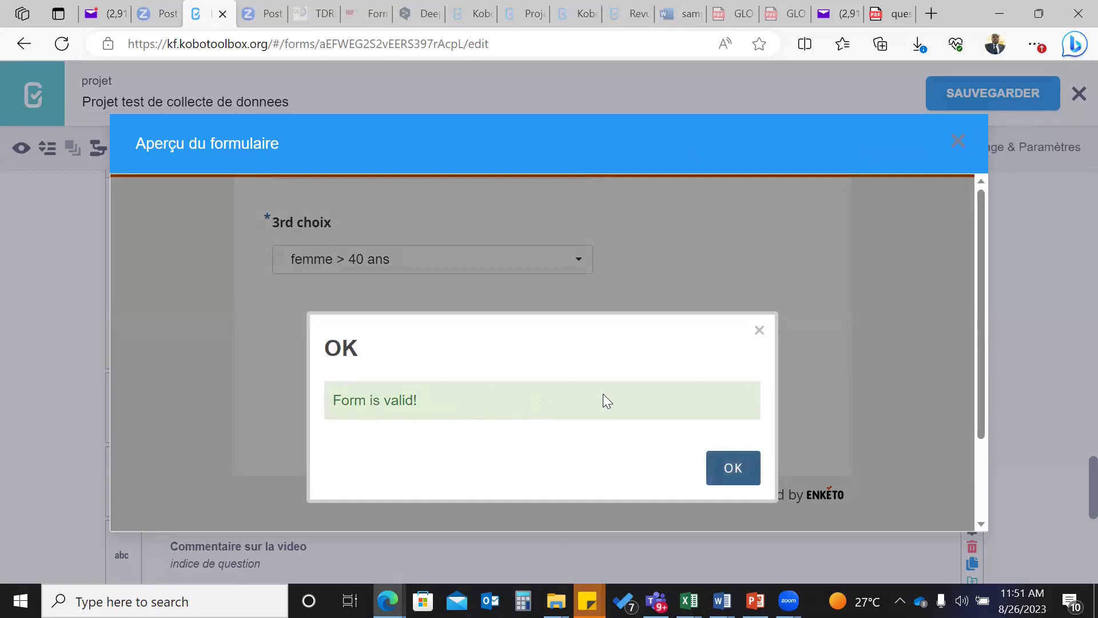
click(759, 332)
scroll(437, 337, up, 4)
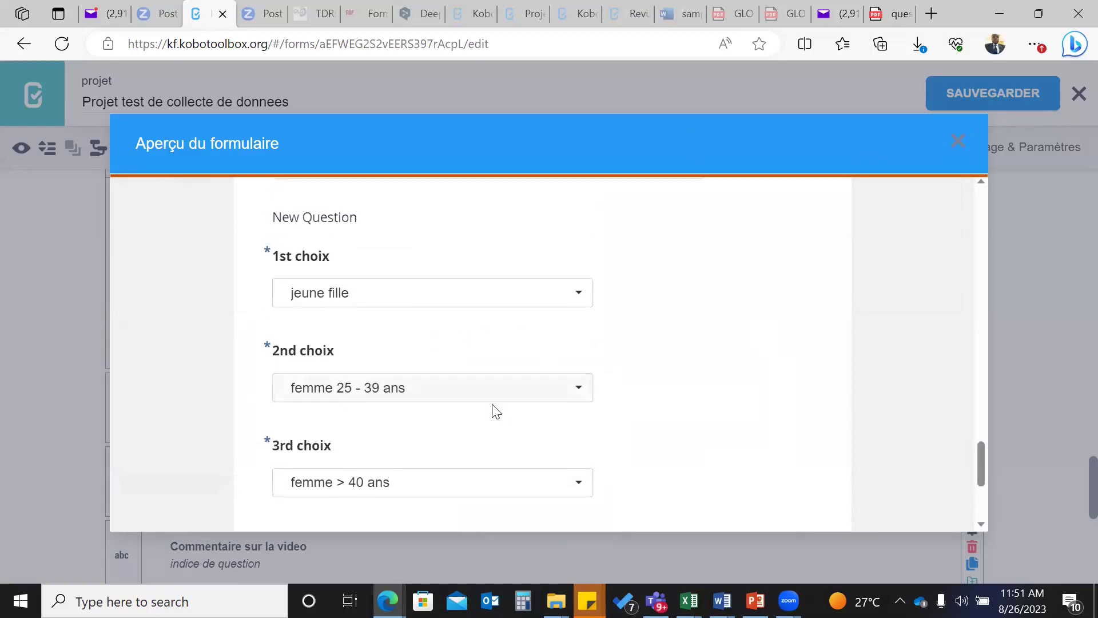
scroll(411, 392, down, 1)
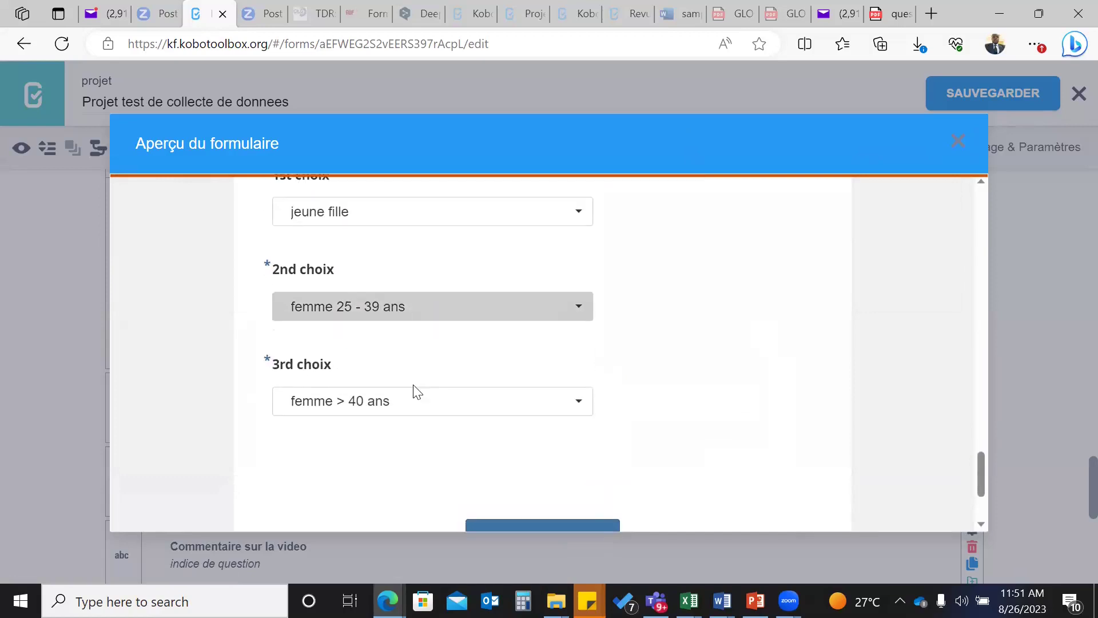
- Set 2nd choix to jeune fille to trigger the duplicate error, then restore femme 25 - 39 ans
click(577, 313)
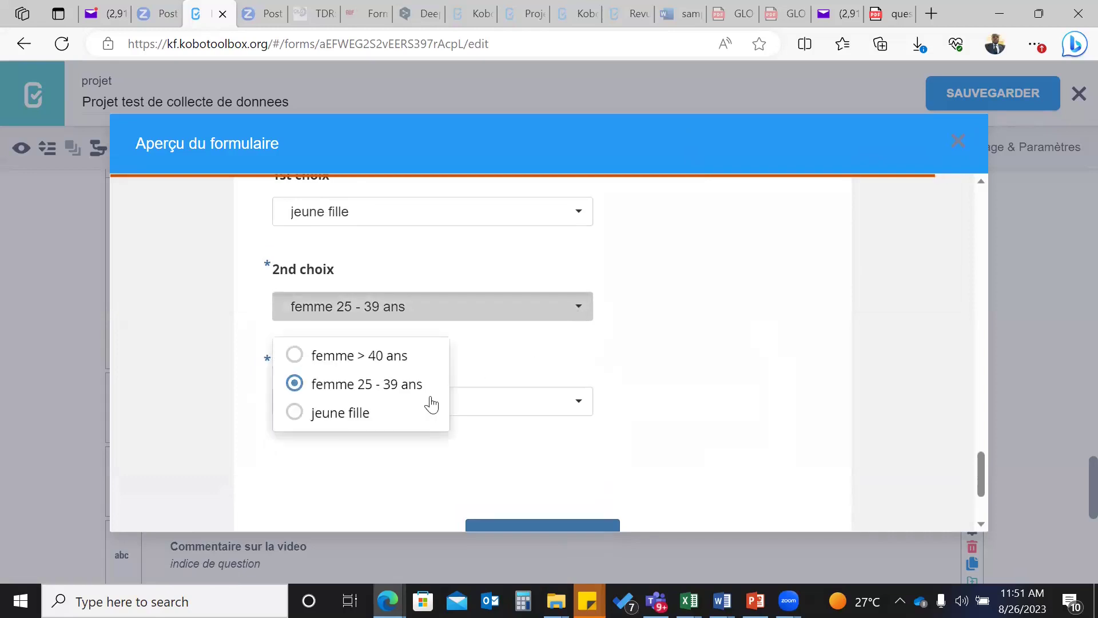
click(296, 413)
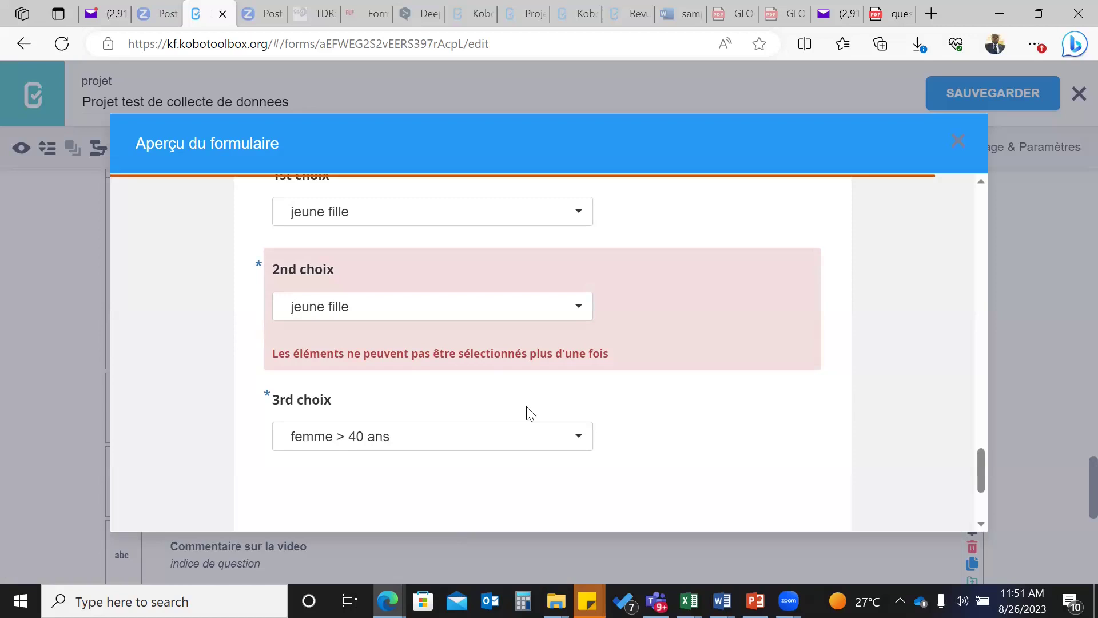
click(582, 311)
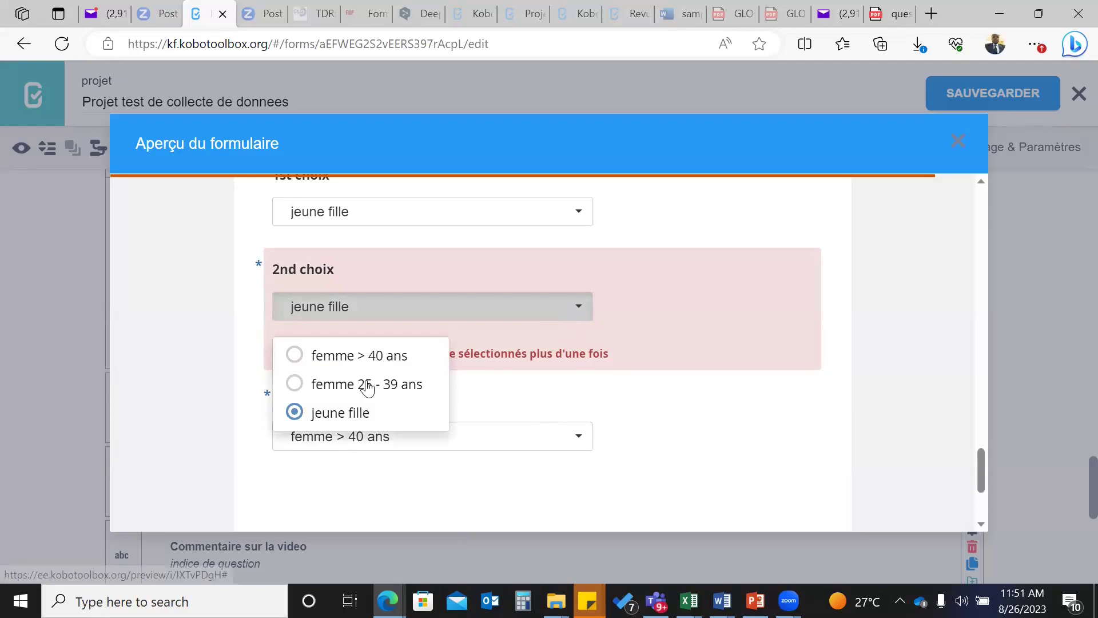
click(369, 385)
- Validate the preview again, dismiss the valid message and close the preview
scroll(667, 454, down, 2)
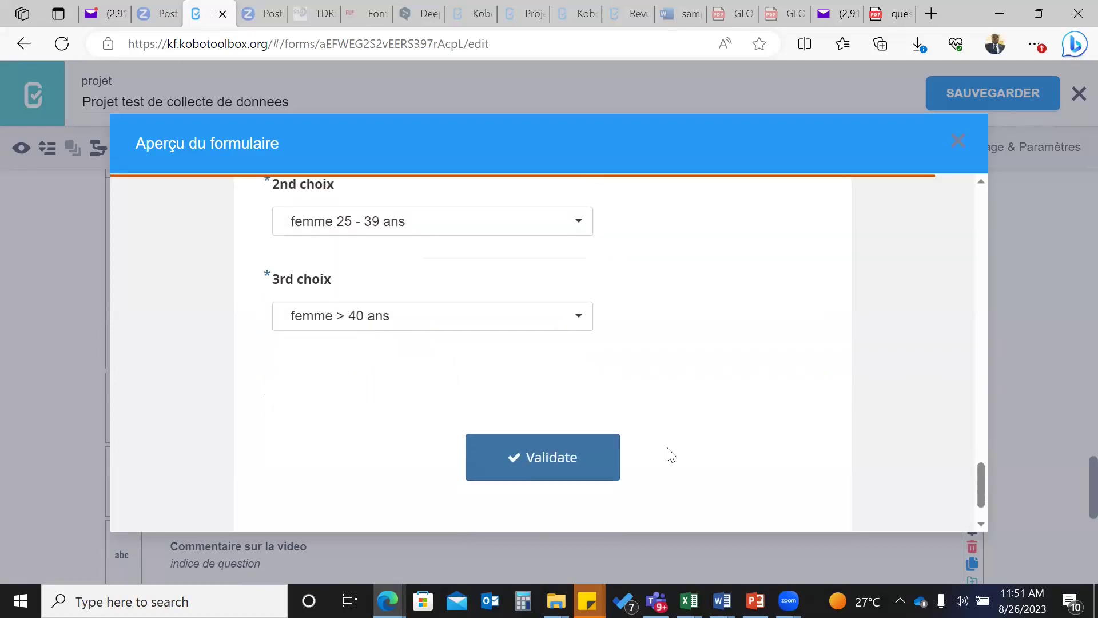
click(535, 459)
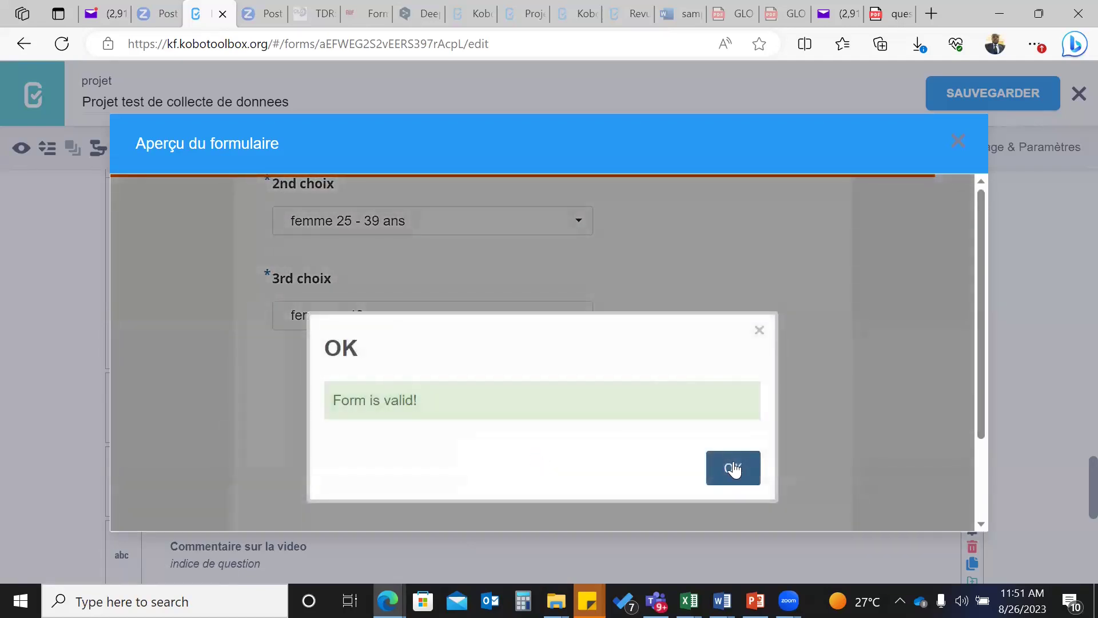
click(733, 468)
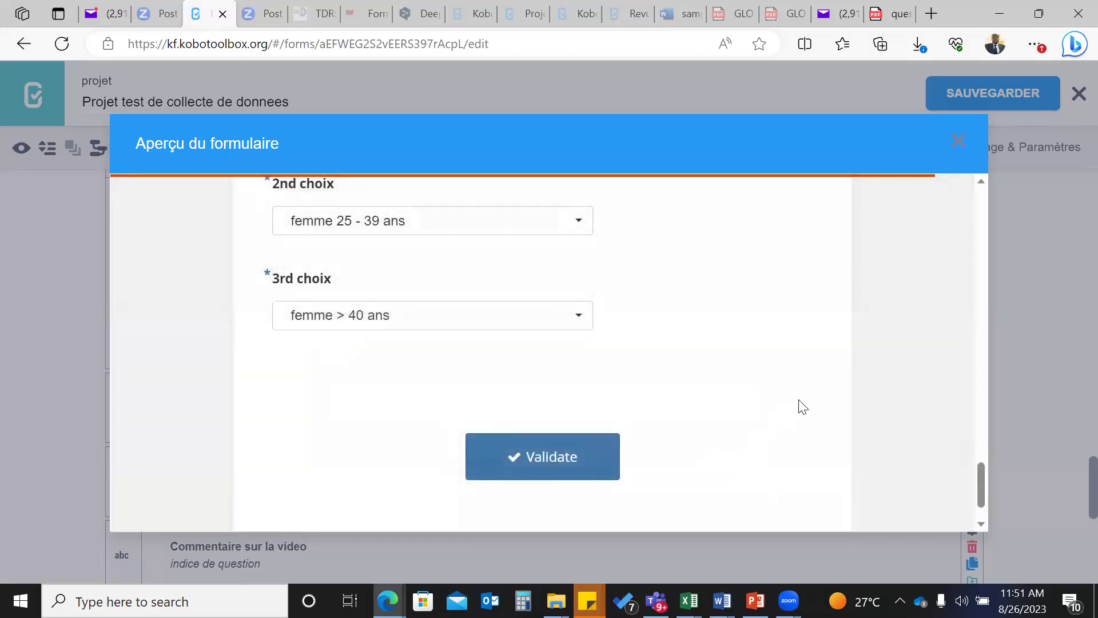
scroll(888, 252, up, 5)
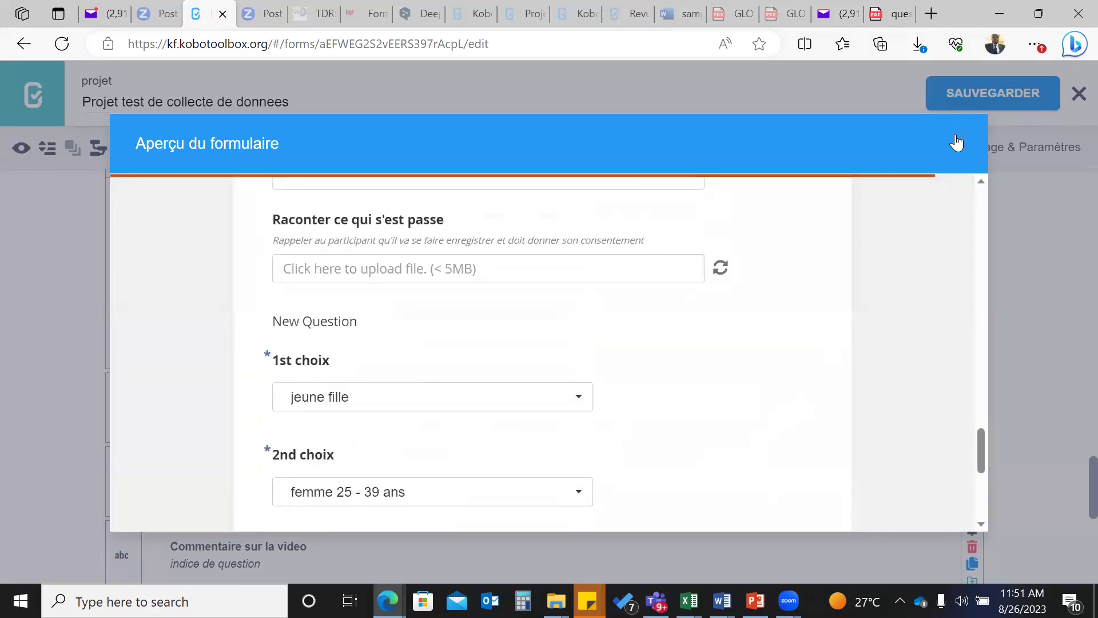
click(956, 143)
scroll(513, 309, up, 6)
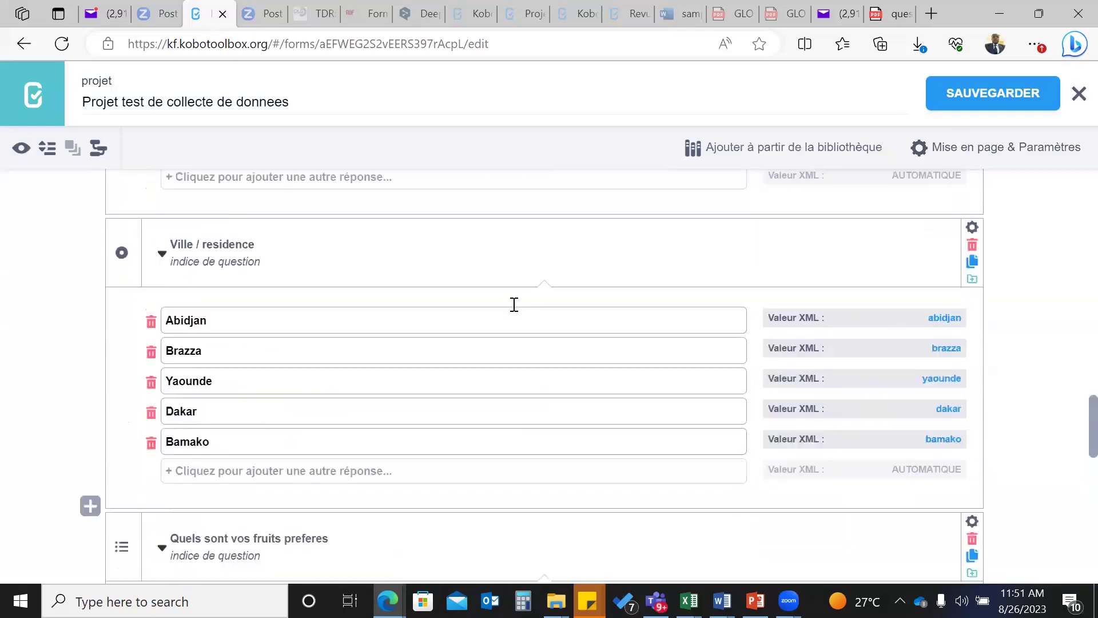
scroll(514, 304, up, 10)
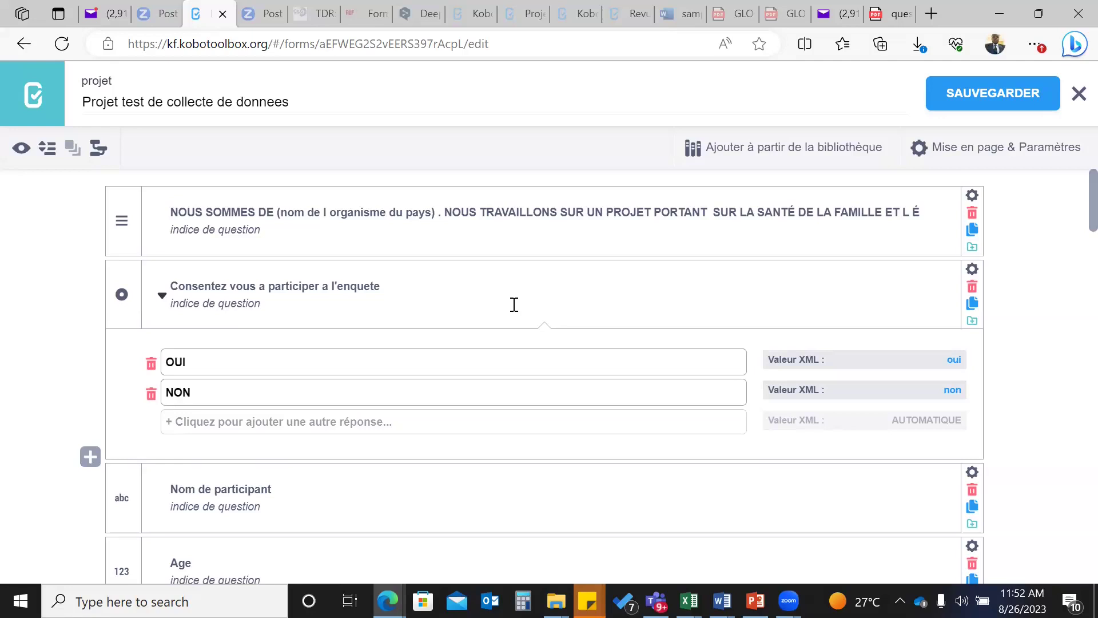
scroll(515, 304, down, 3)
scroll(513, 305, up, 2)
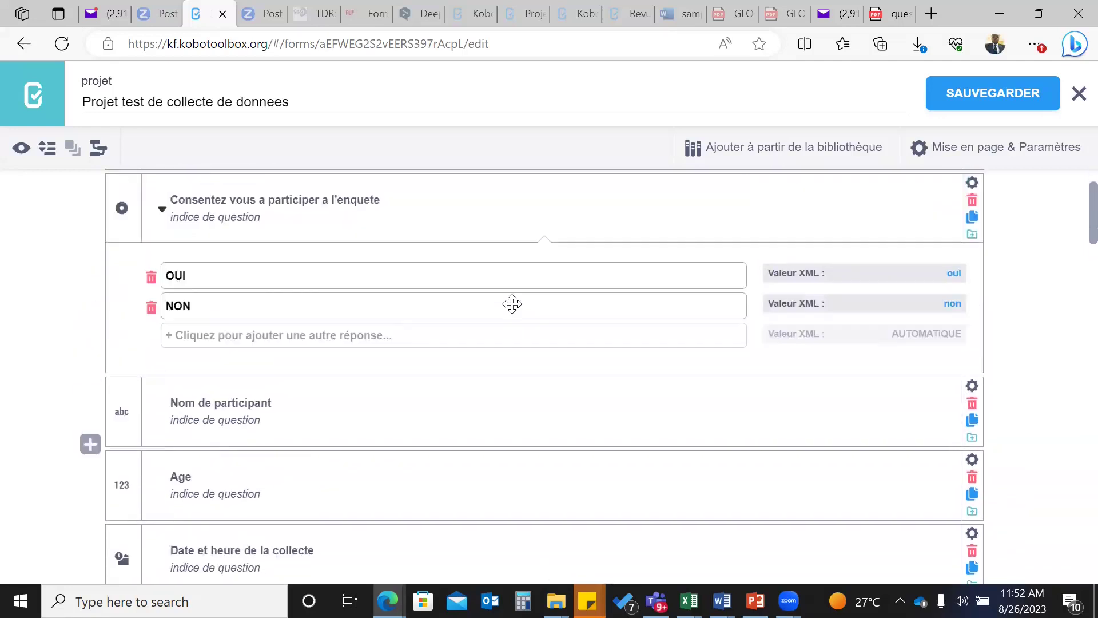
scroll(512, 304, up, 1)
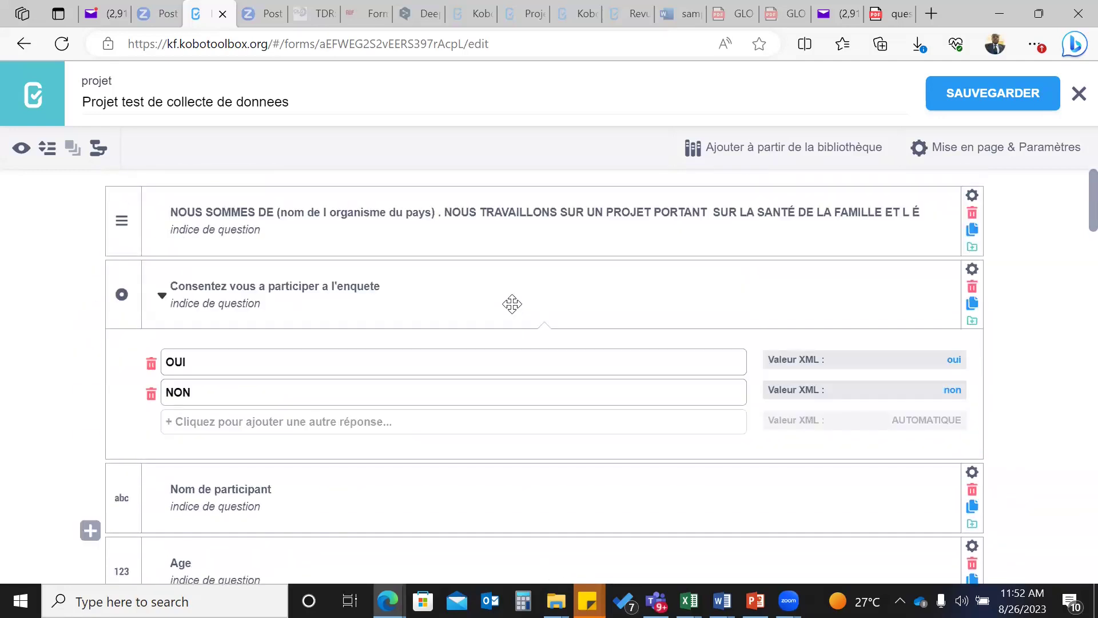
click(49, 153)
scroll(334, 400, down, 1)
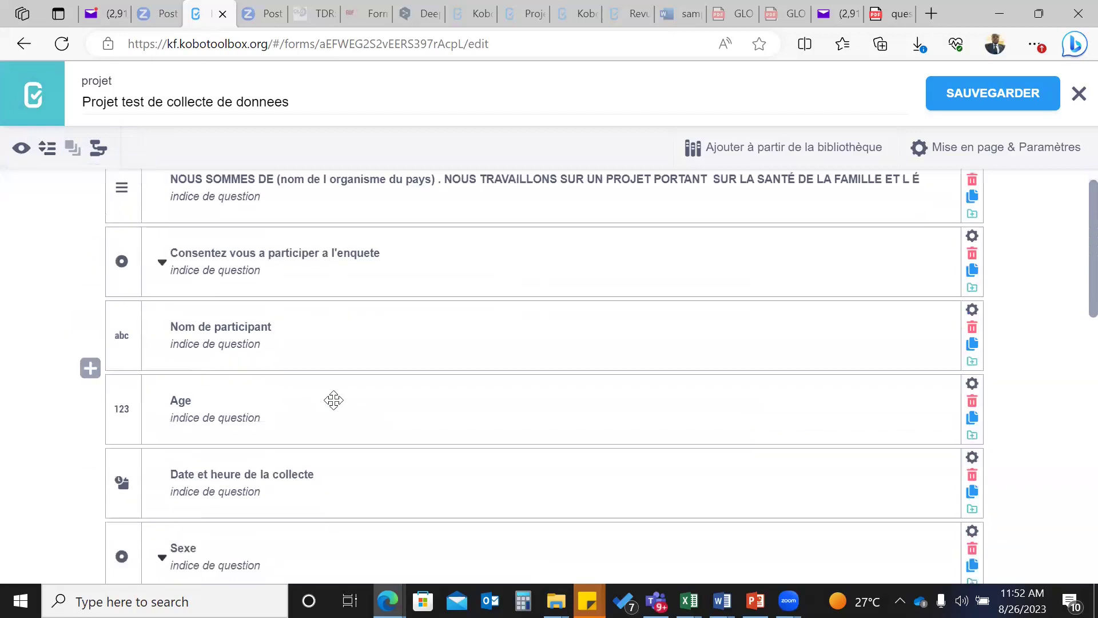
scroll(334, 400, down, 10)
scroll(333, 401, up, 12)
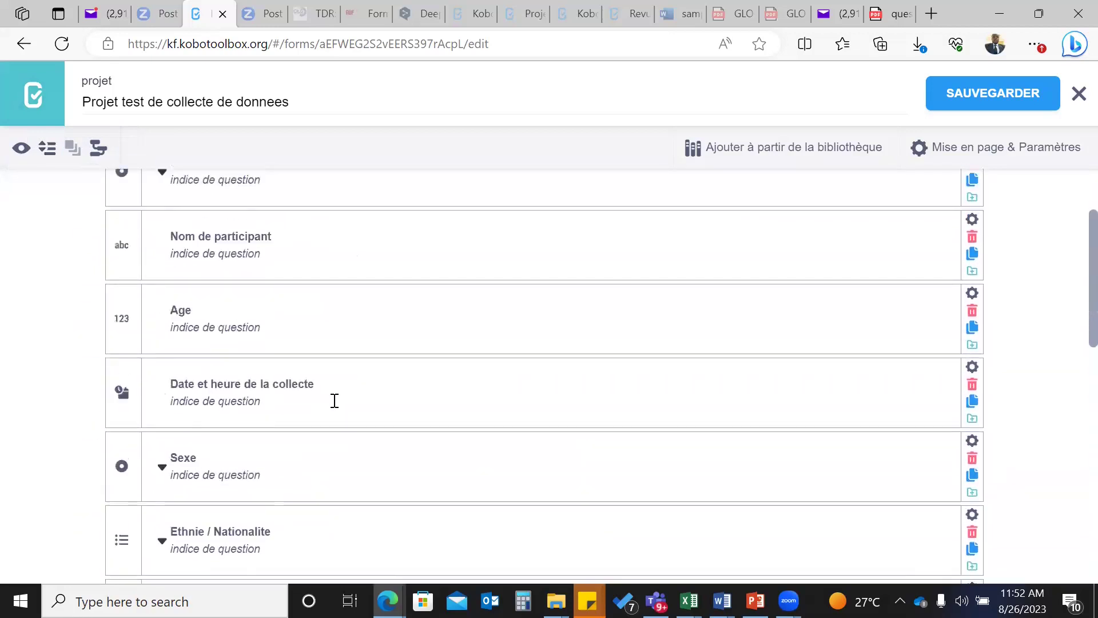
click(46, 154)
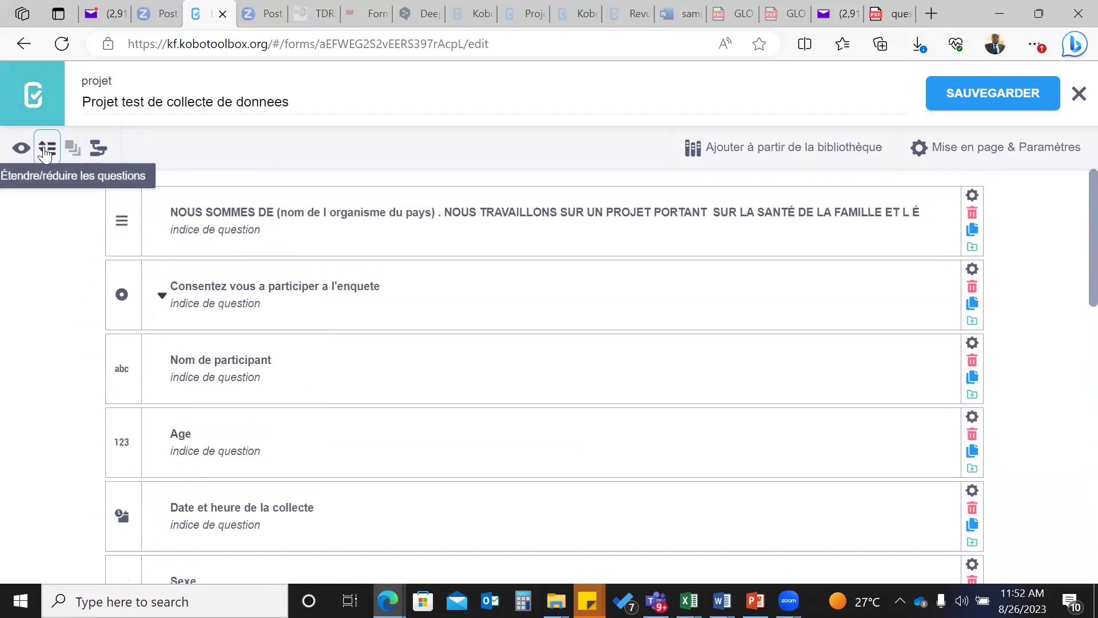
scroll(318, 398, down, 1)
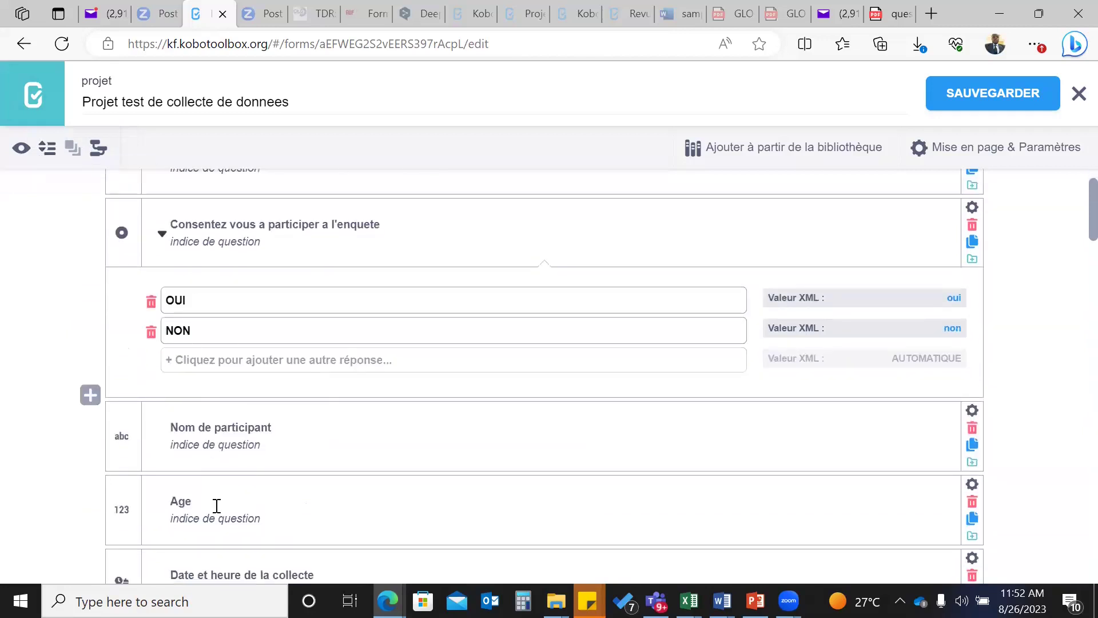
scroll(221, 518, down, 6)
scroll(222, 517, up, 8)
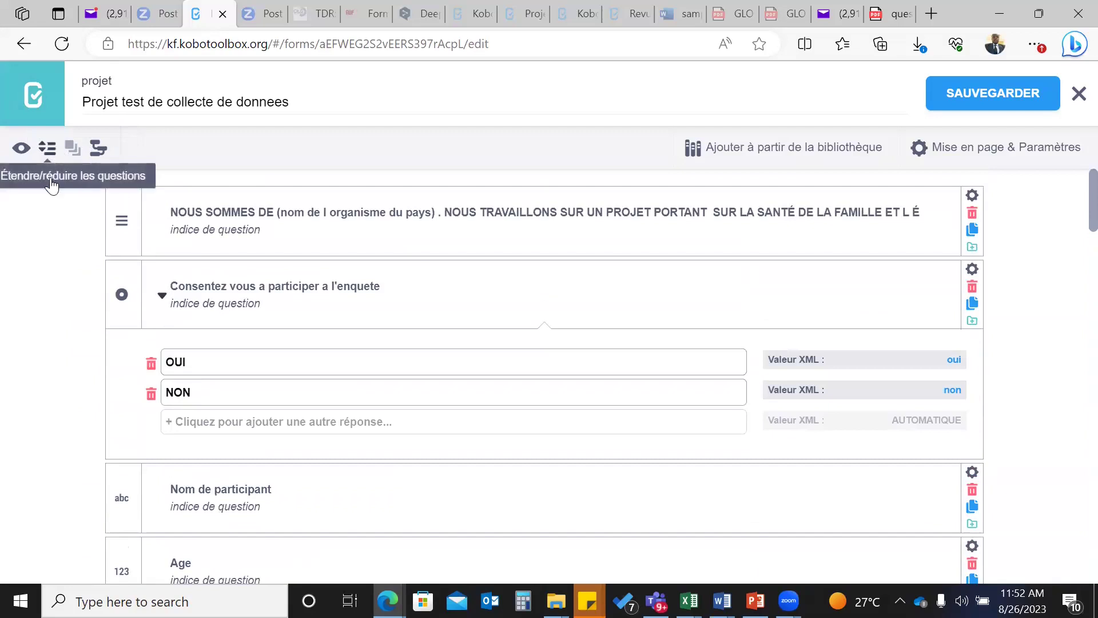
scroll(399, 395, down, 5)
scroll(400, 396, down, 4)
scroll(400, 396, up, 9)
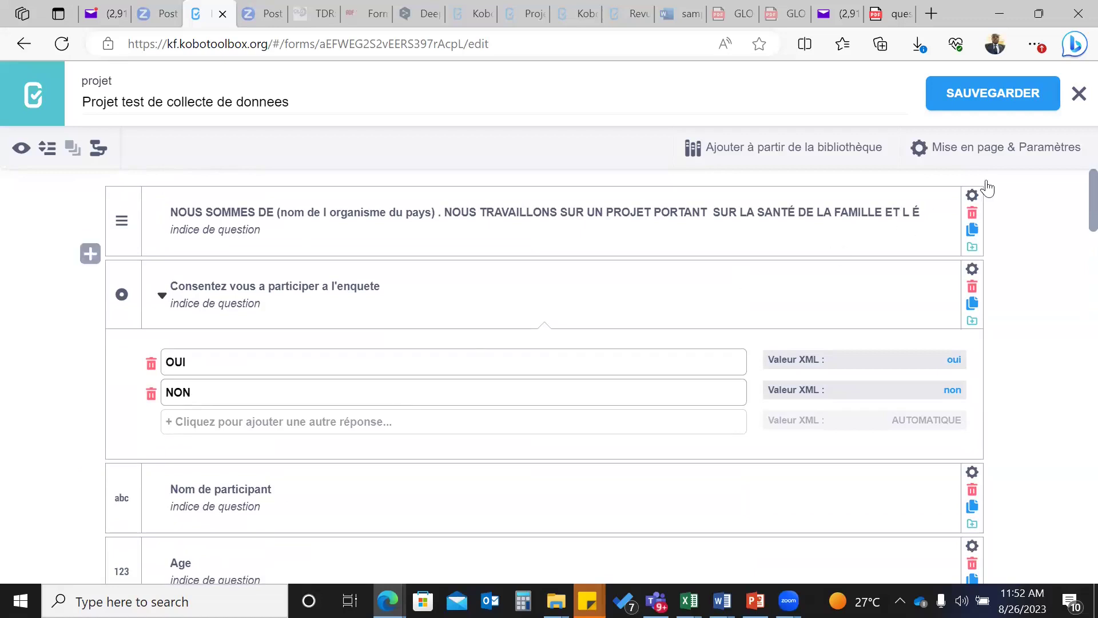
- Save the form with SAUVEGARDER and check the 'Mise à jour réussie' confirmation
click(960, 95)
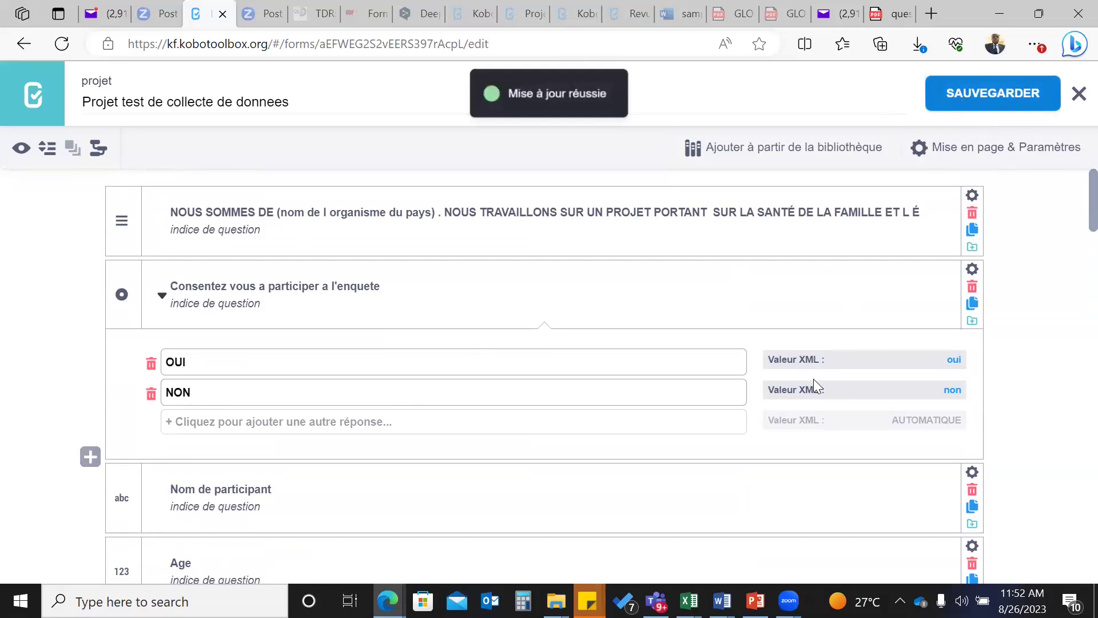
scroll(813, 379, down, 20)
scroll(816, 387, down, 10)
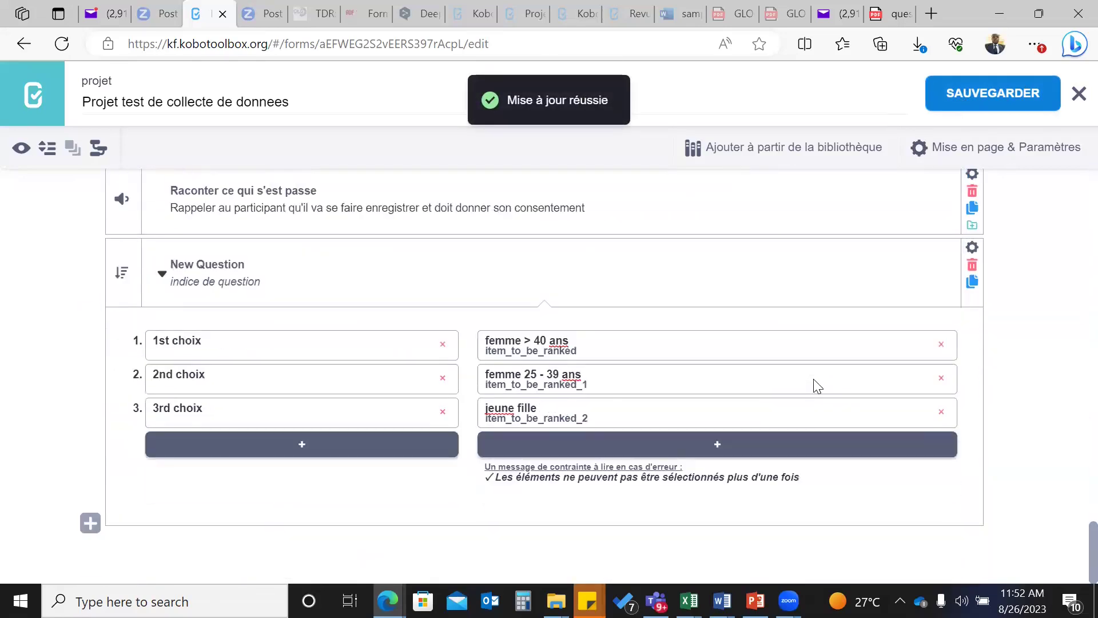
scroll(814, 379, up, 20)
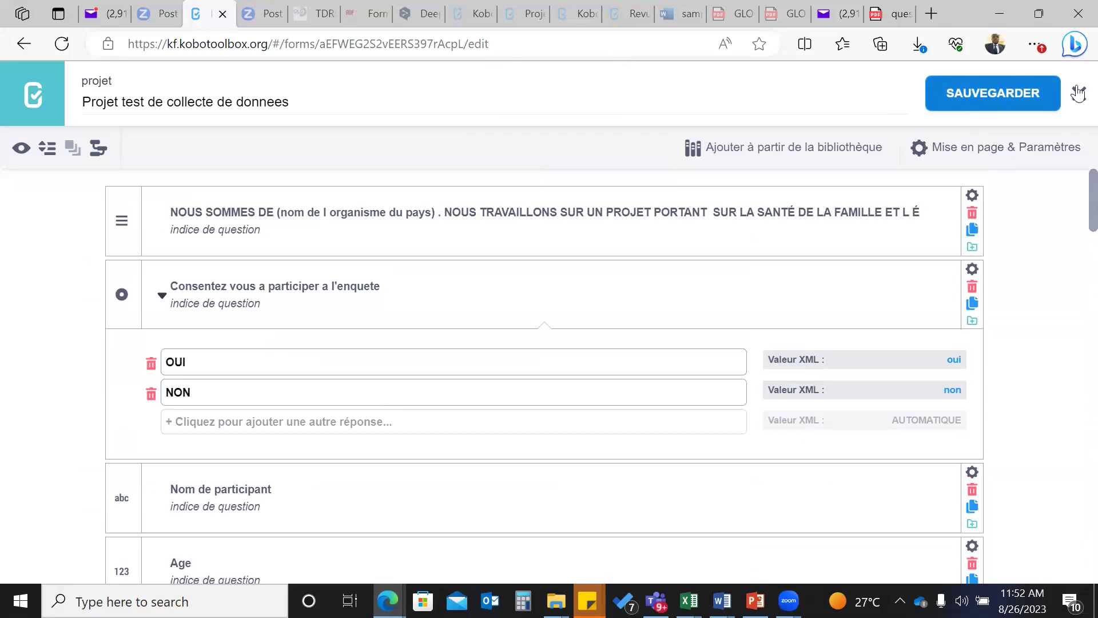
- Switch to questionnaire_projet.pdf and scroll from page 4 back up to page 1's household section
click(895, 12)
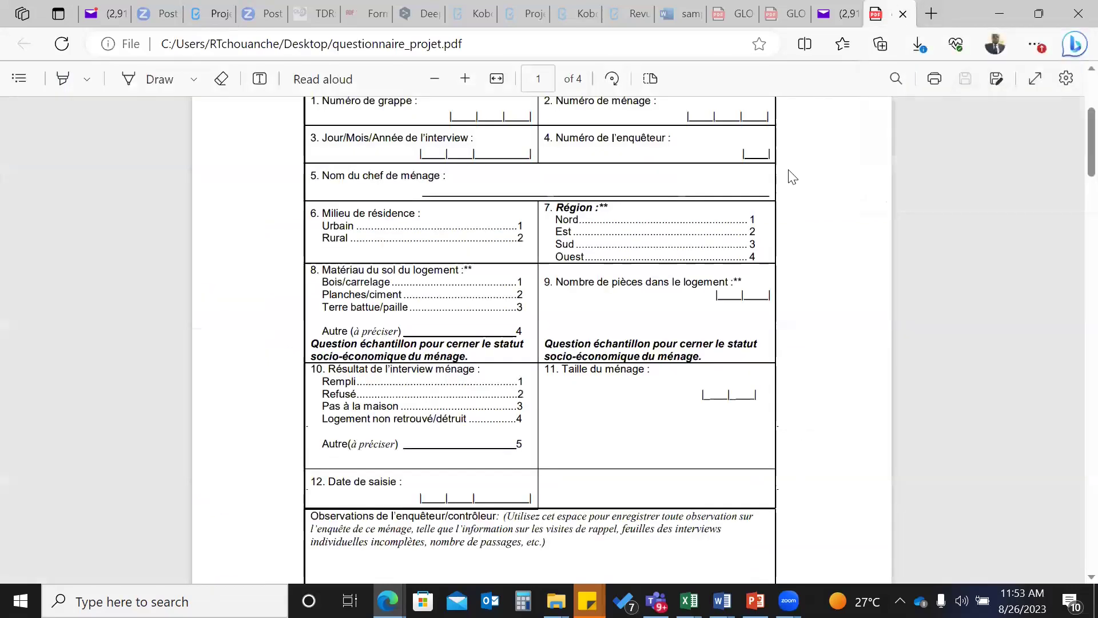
scroll(623, 359, up, 1)
scroll(622, 358, up, 3)
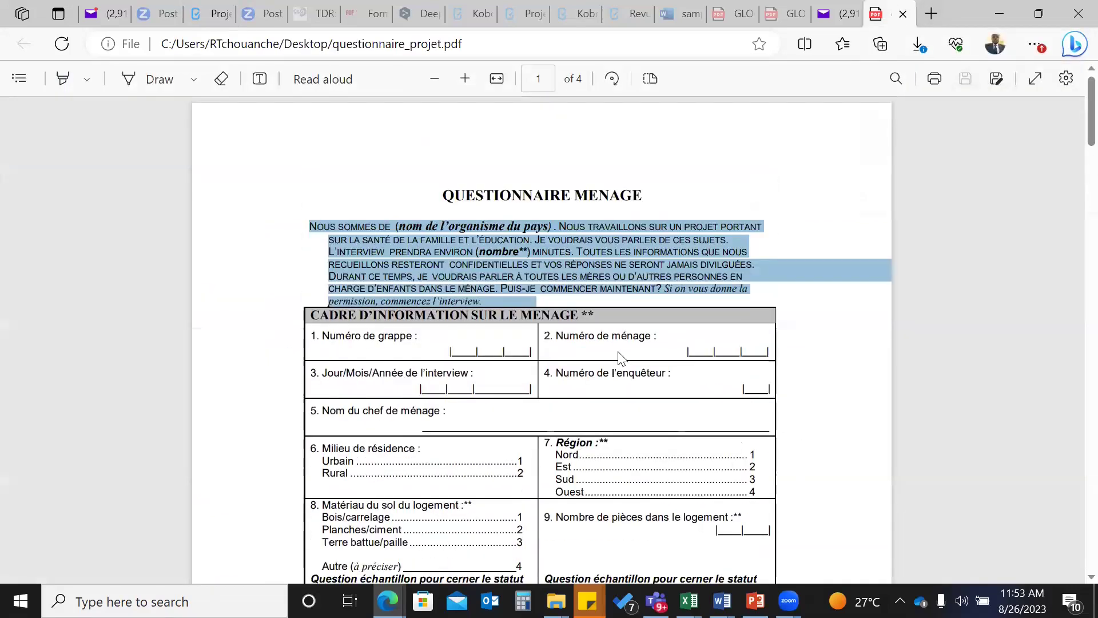
scroll(621, 357, down, 3)
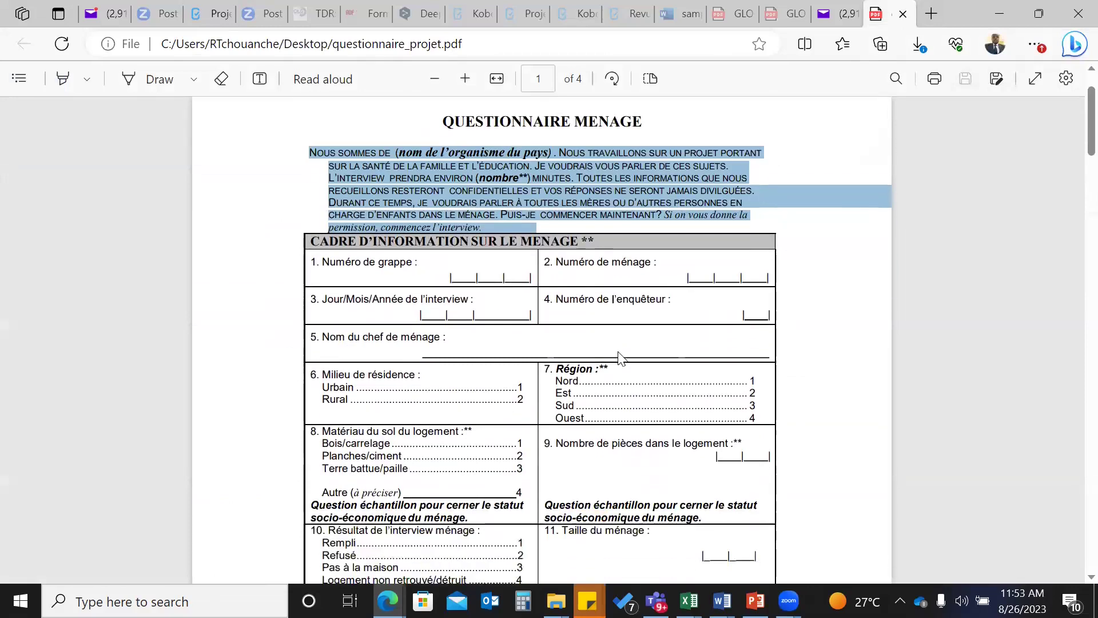
scroll(623, 359, down, 6)
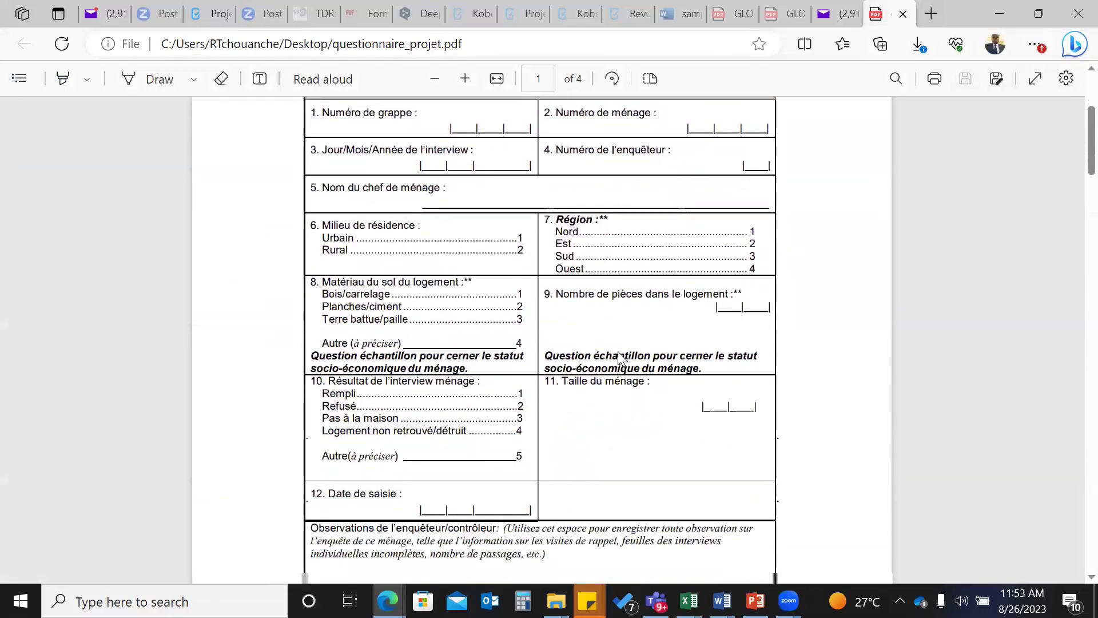
scroll(622, 358, up, 1)
scroll(623, 359, down, 6)
scroll(620, 356, down, 20)
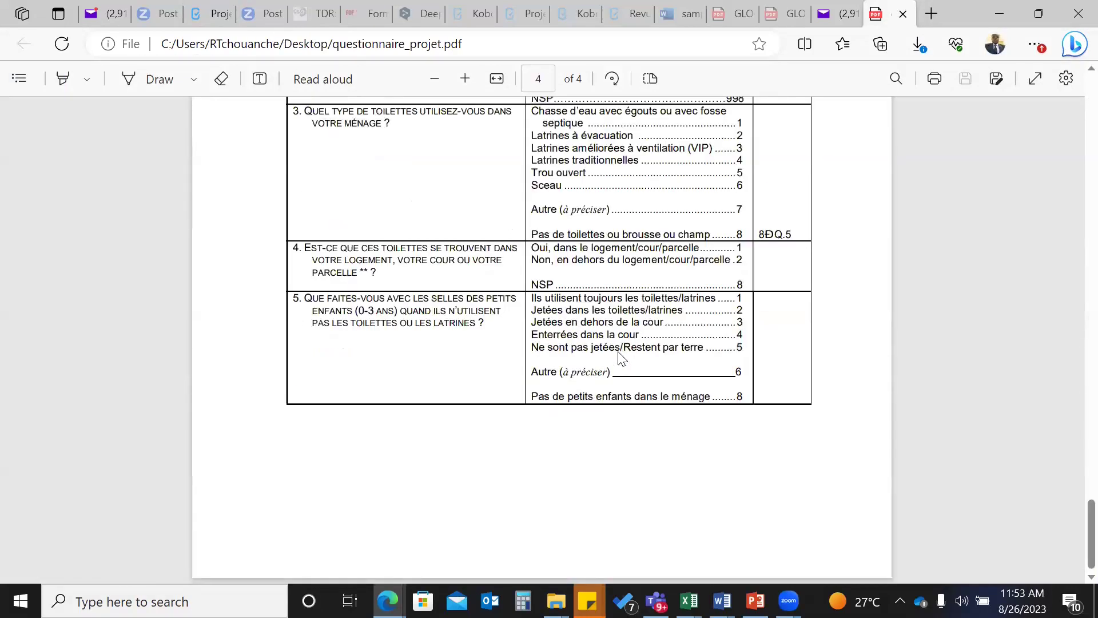
scroll(621, 357, up, 1)
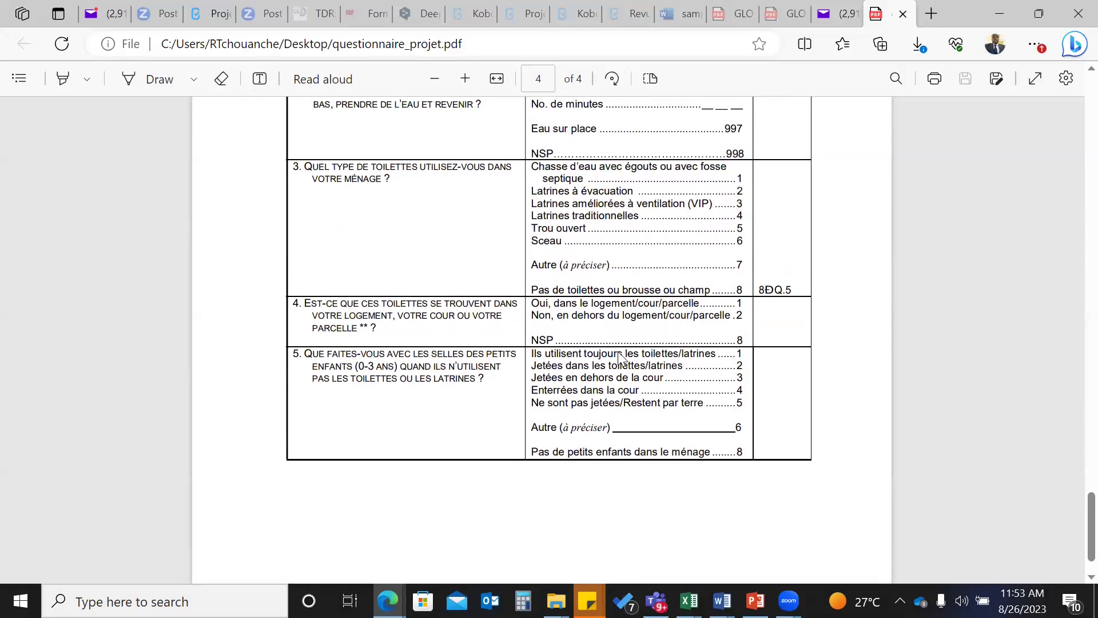
scroll(621, 357, up, 7)
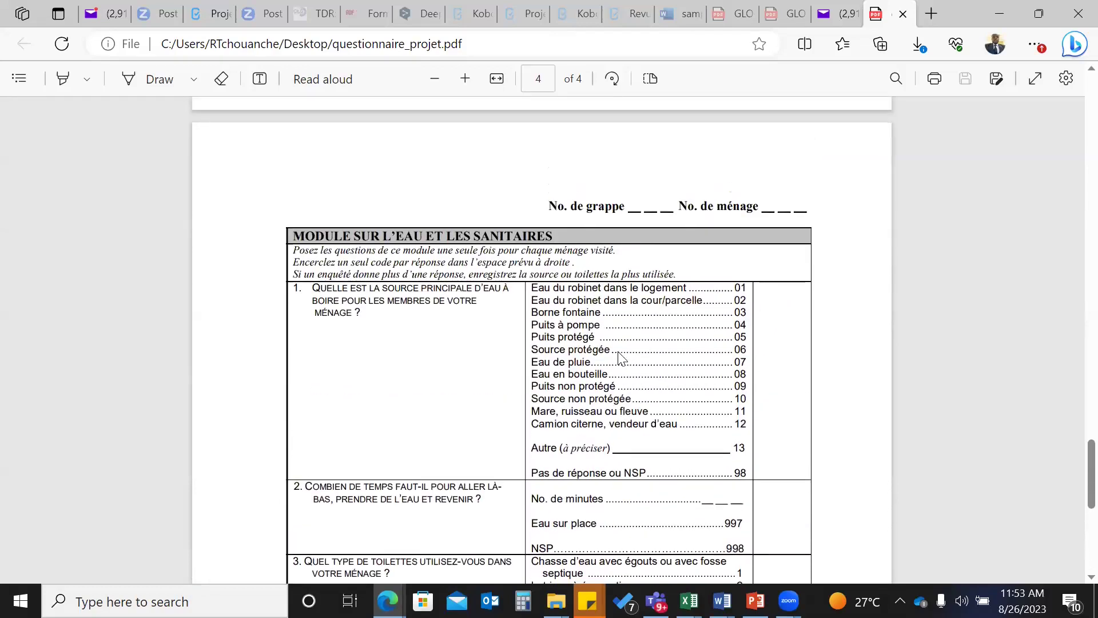
scroll(451, 286, down, 6)
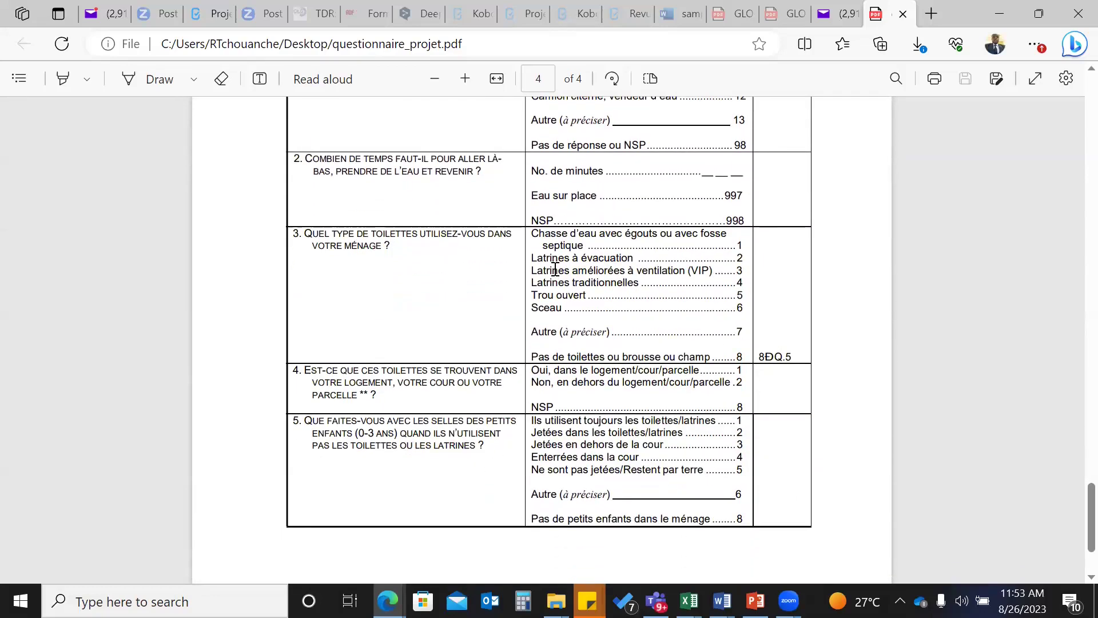
scroll(555, 270, up, 8)
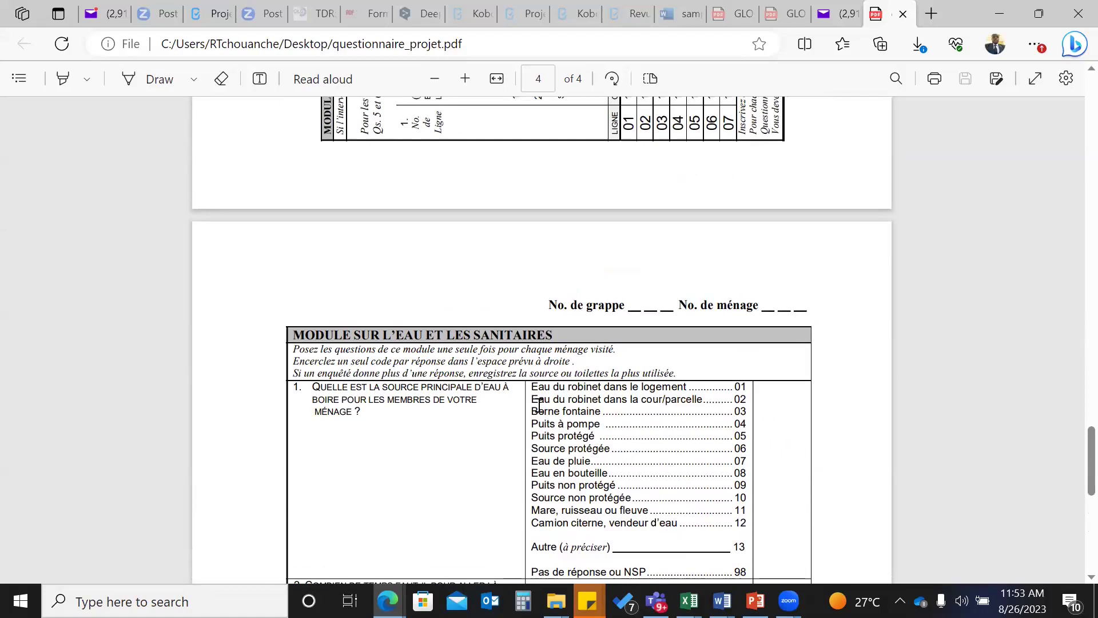
scroll(539, 406, up, 2)
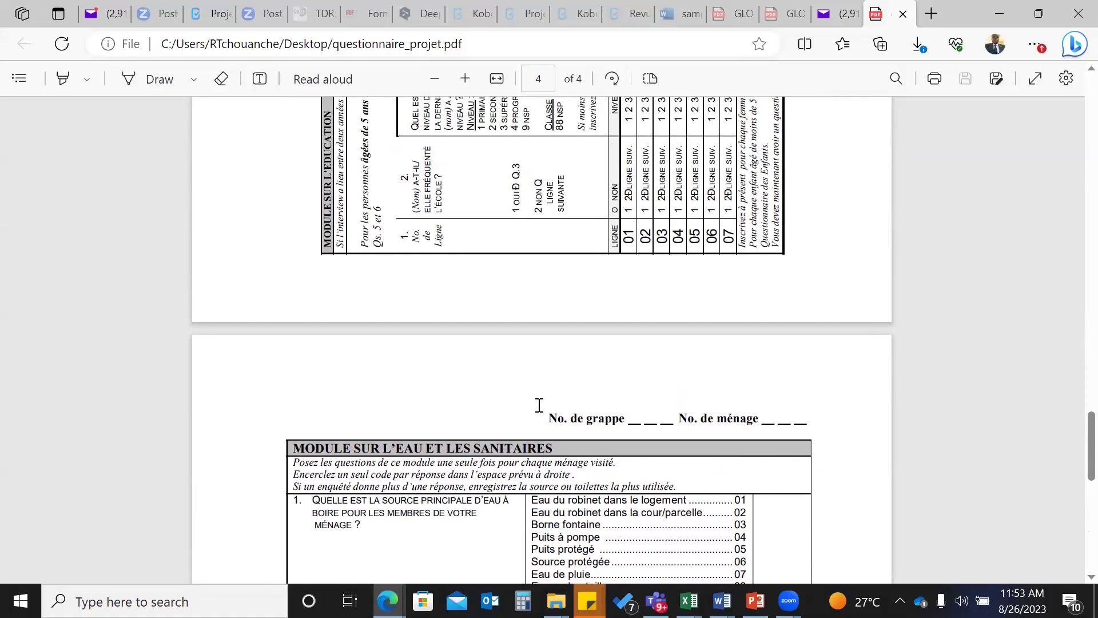
scroll(540, 405, up, 15)
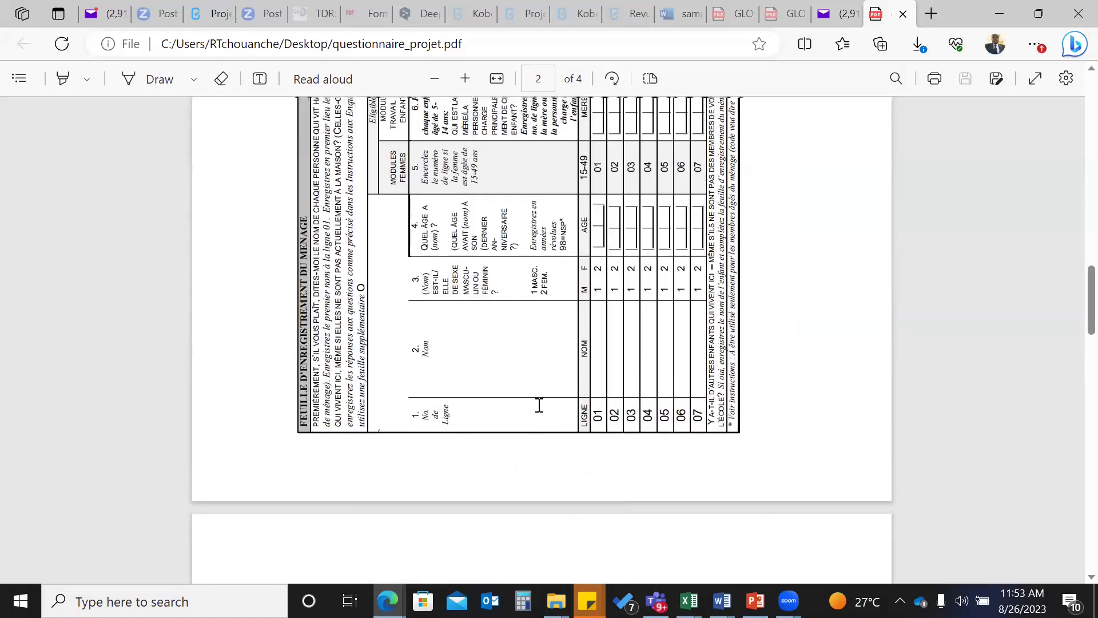
scroll(539, 406, up, 15)
scroll(540, 406, down, 6)
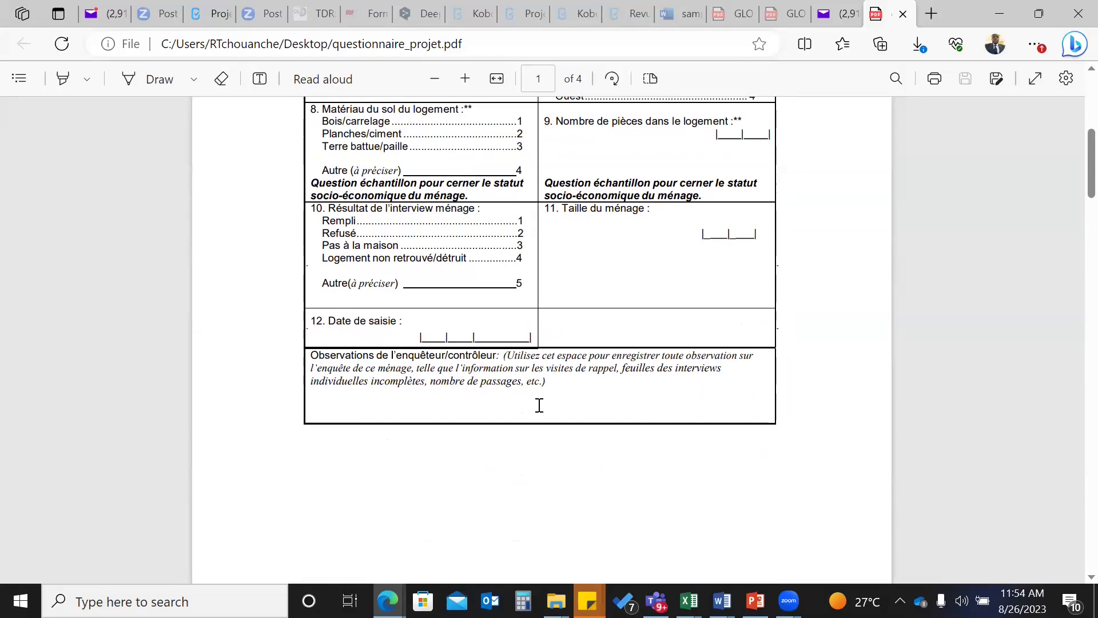
- Review the household page, then scroll down to page 4's MODULE SUR L'EAU ET LES SANITAIRES
scroll(539, 405, up, 5)
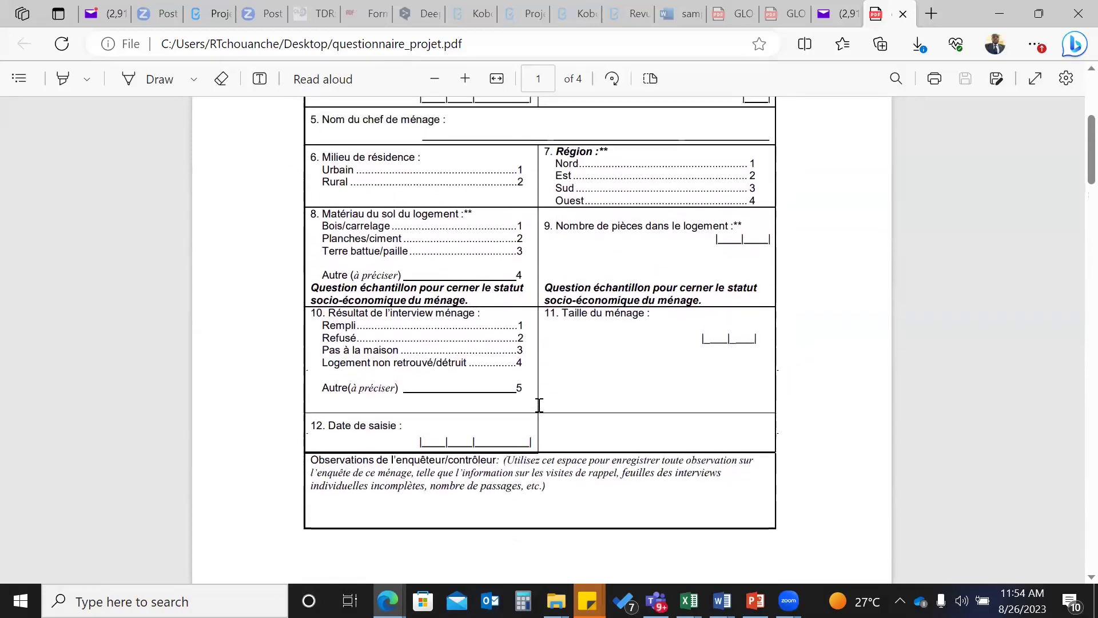
scroll(539, 405, up, 1)
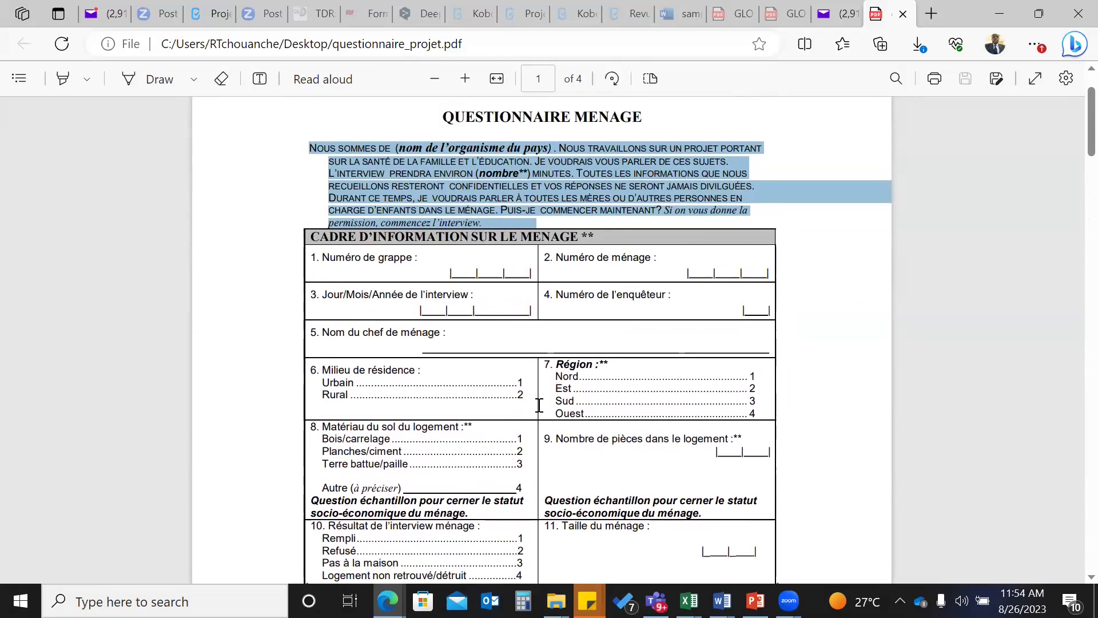
scroll(539, 405, down, 3)
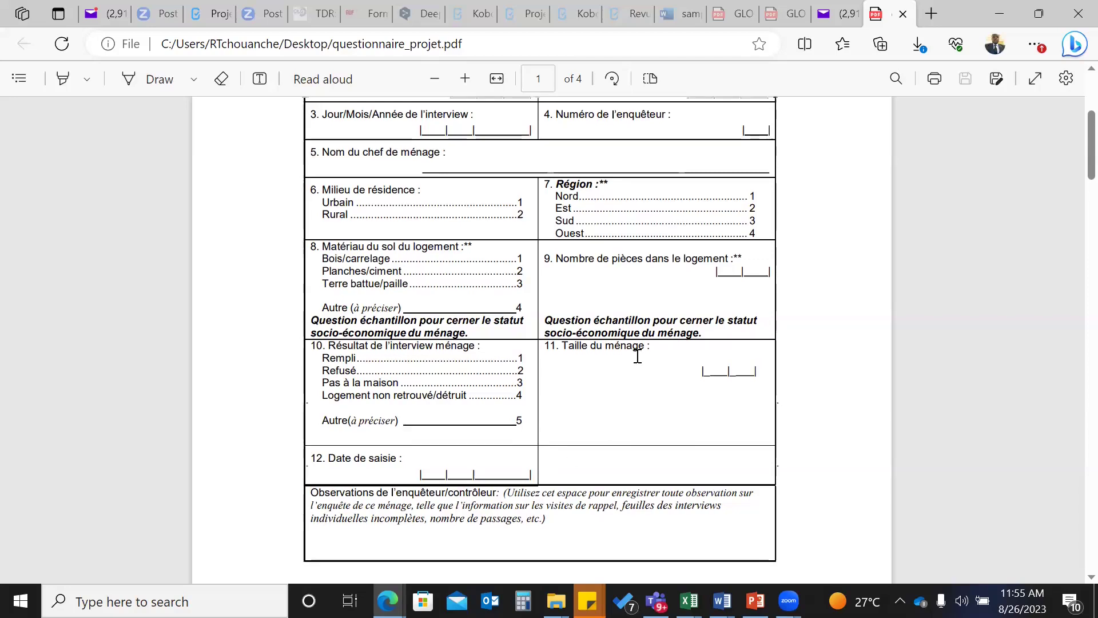
scroll(637, 356, up, 1)
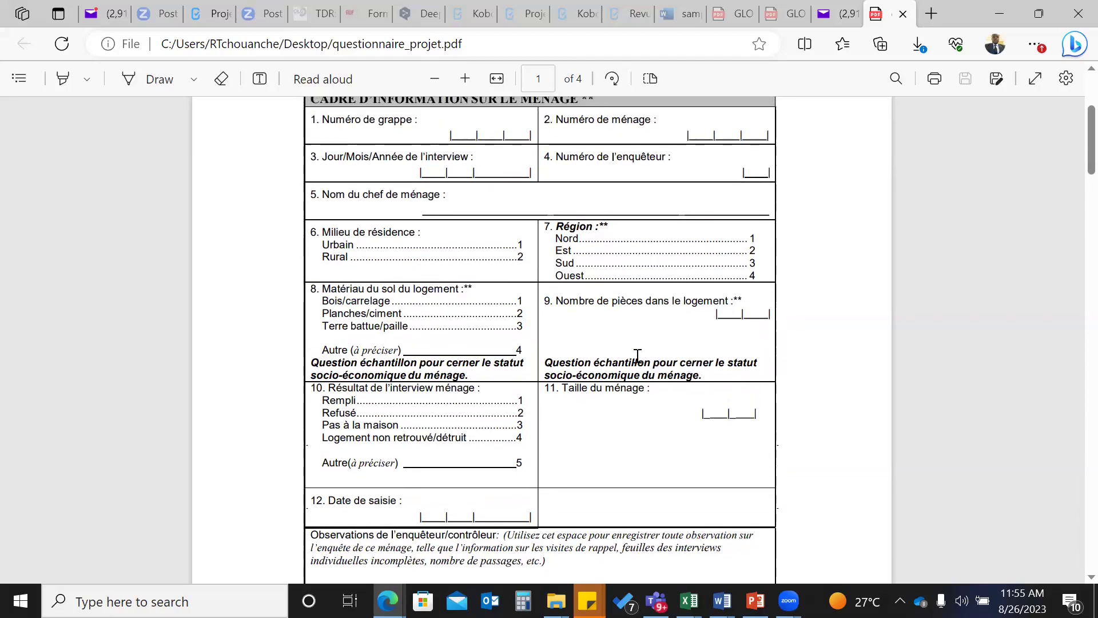
scroll(637, 356, up, 2)
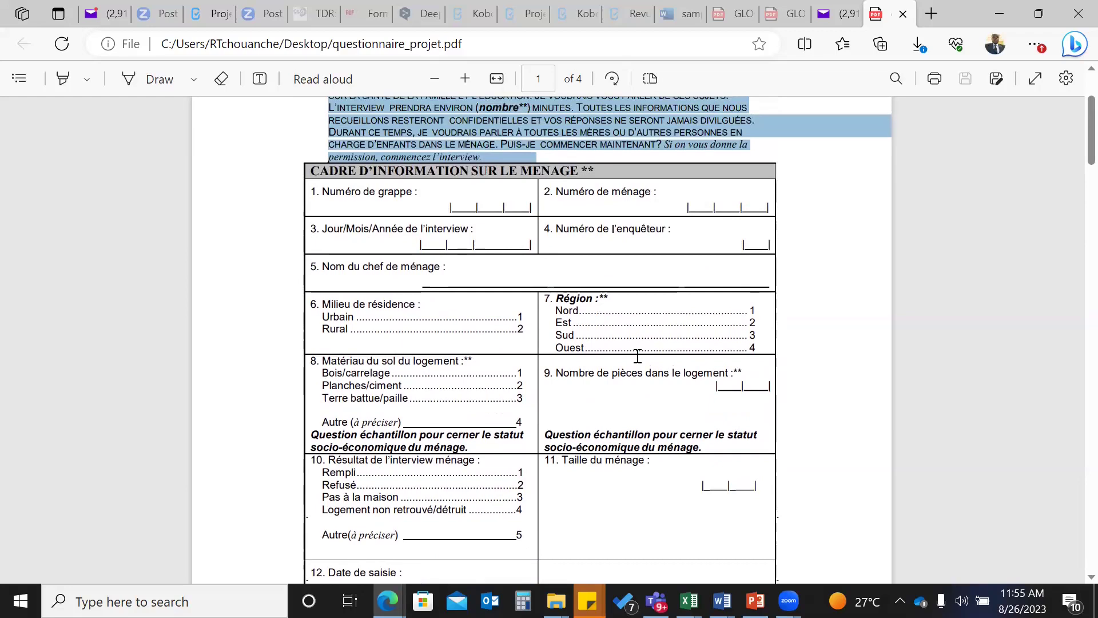
scroll(638, 355, up, 1)
scroll(638, 356, down, 4)
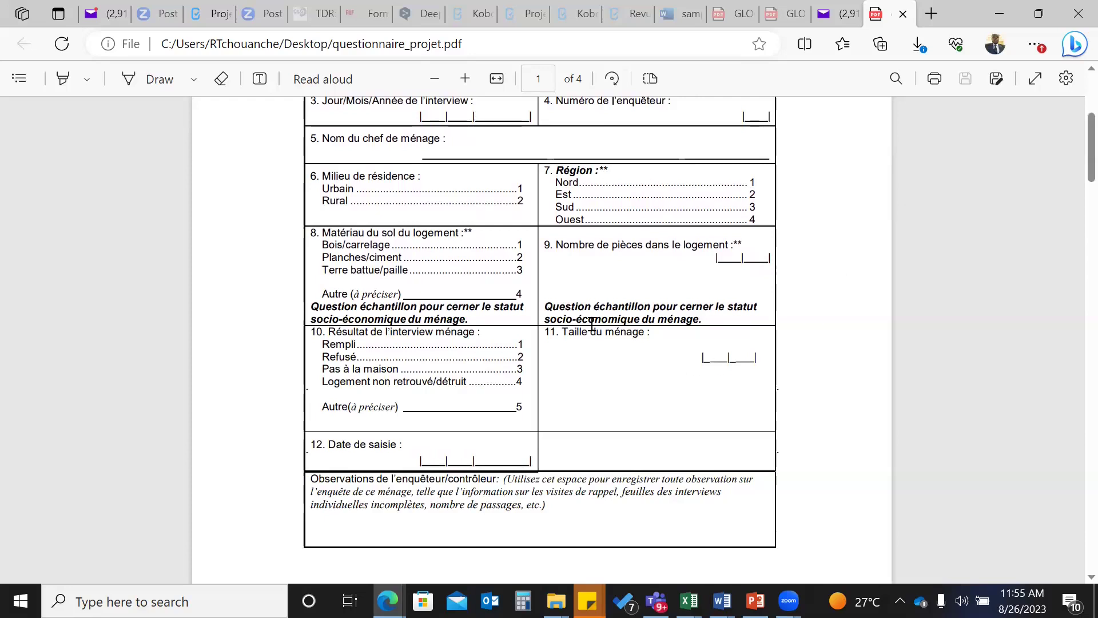
scroll(592, 324, up, 1)
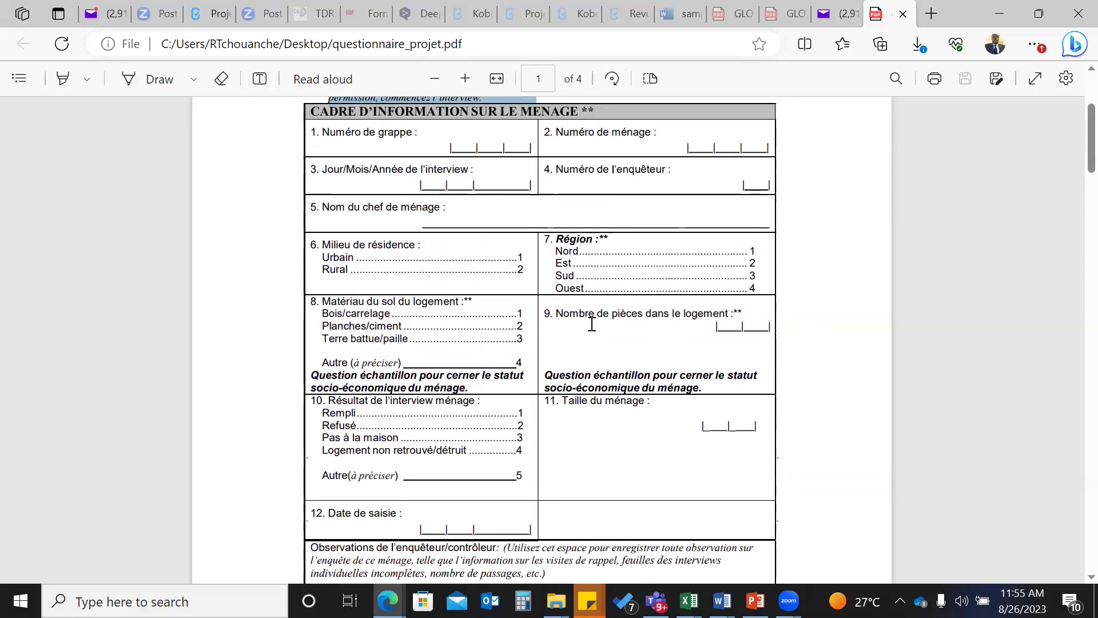
scroll(592, 324, up, 3)
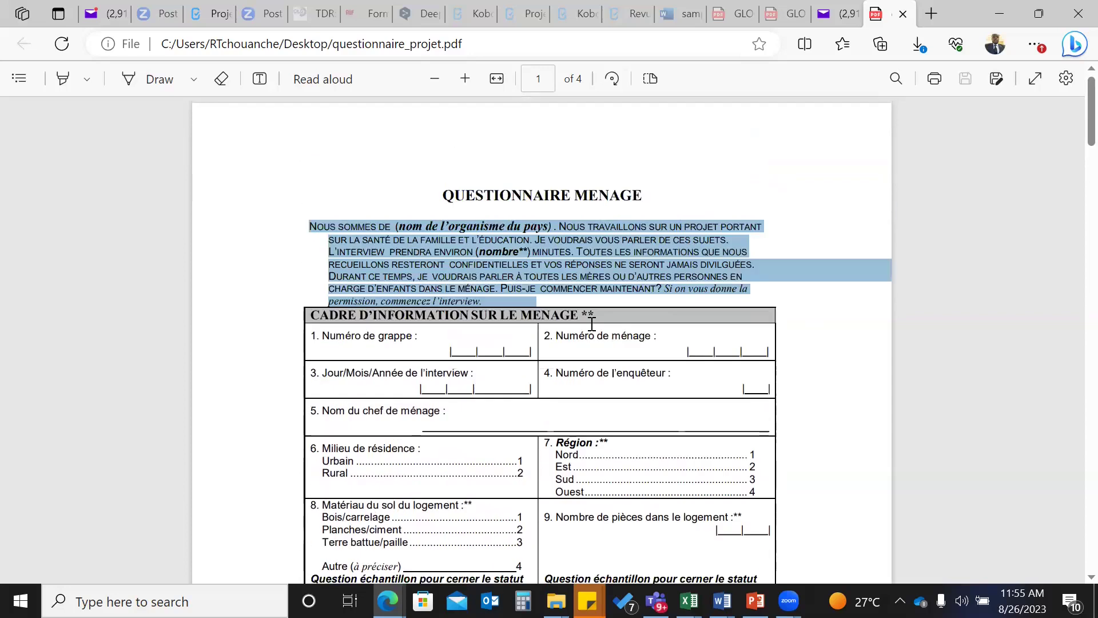
scroll(592, 323, down, 2)
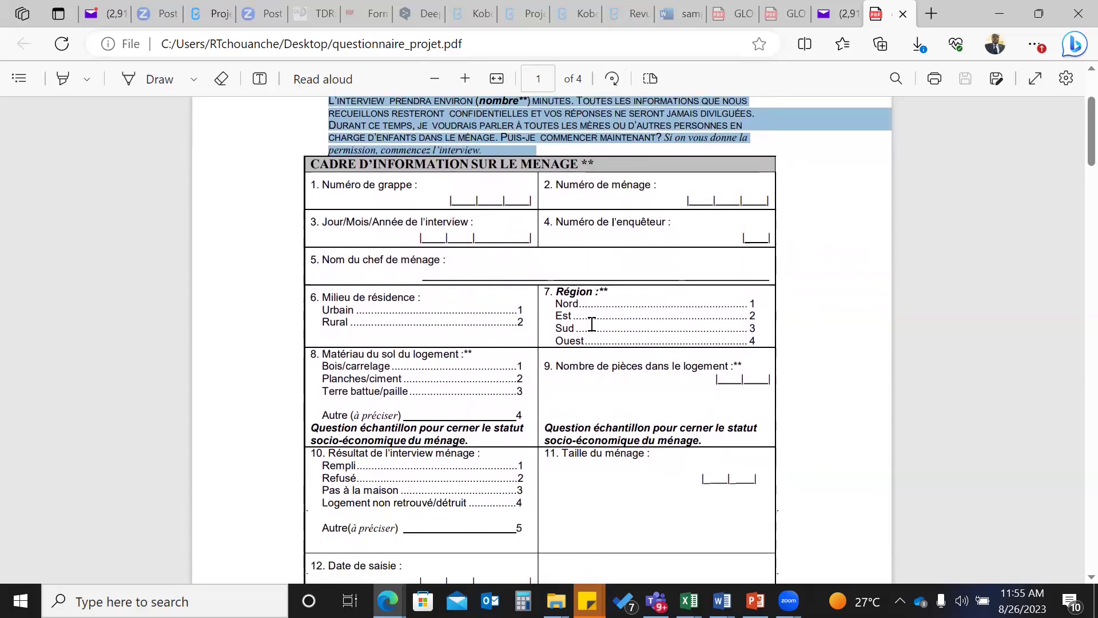
scroll(482, 285, up, 1)
scroll(481, 284, up, 2)
scroll(481, 285, down, 11)
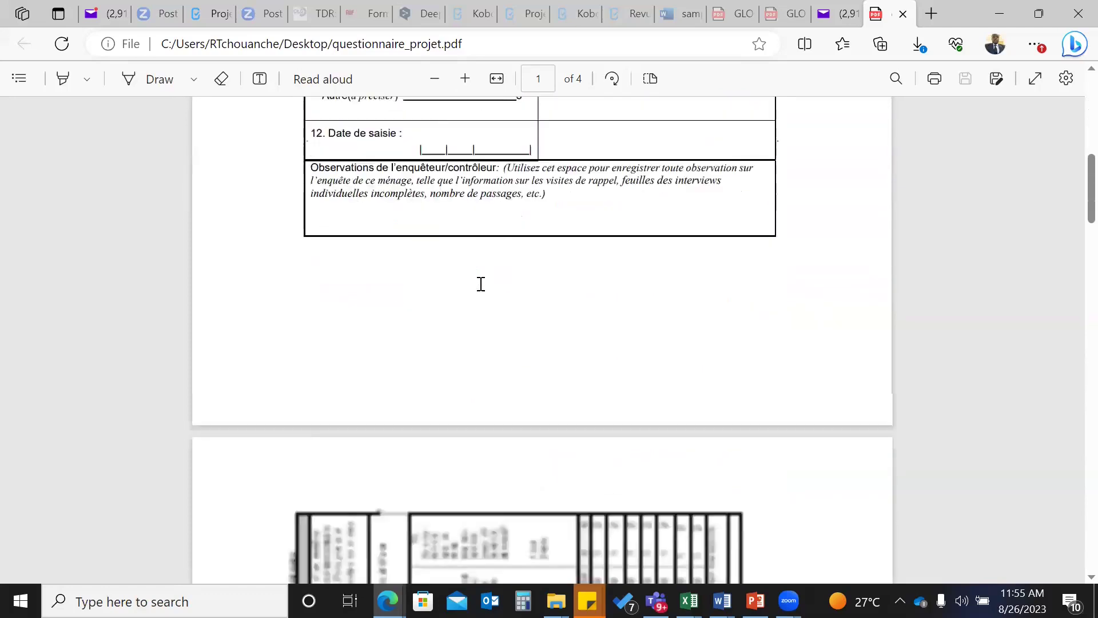
scroll(482, 284, down, 8)
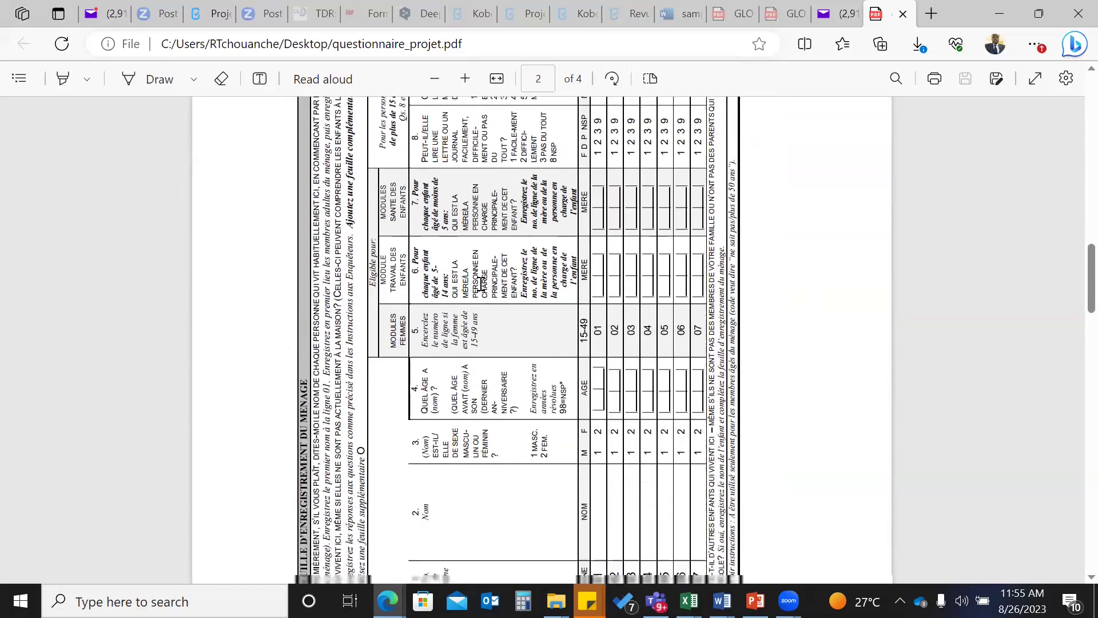
scroll(481, 284, down, 10)
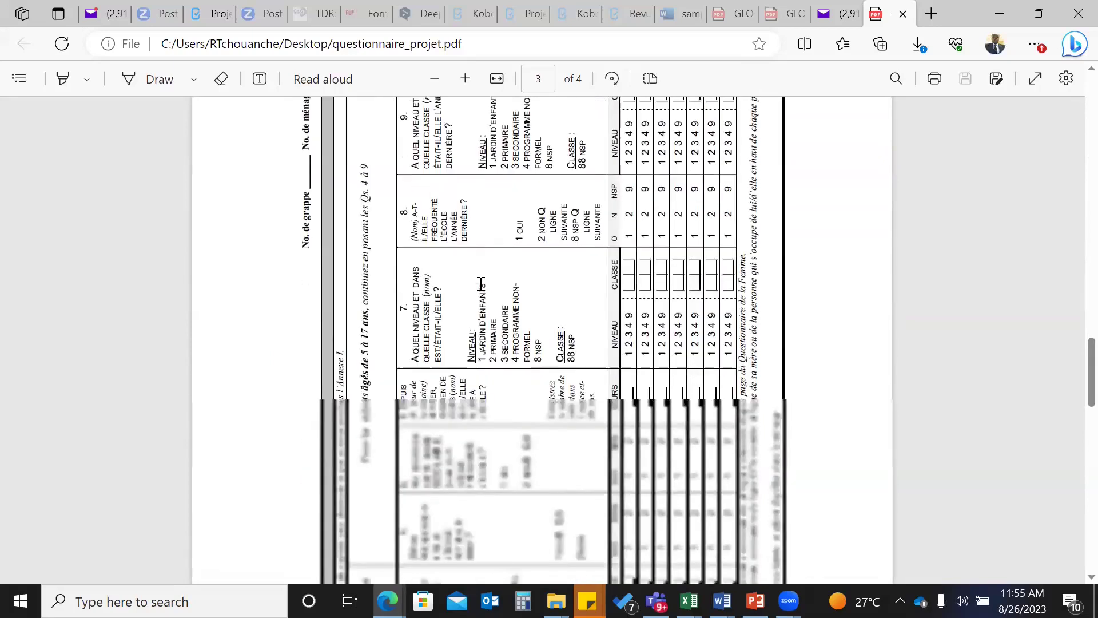
scroll(482, 284, down, 10)
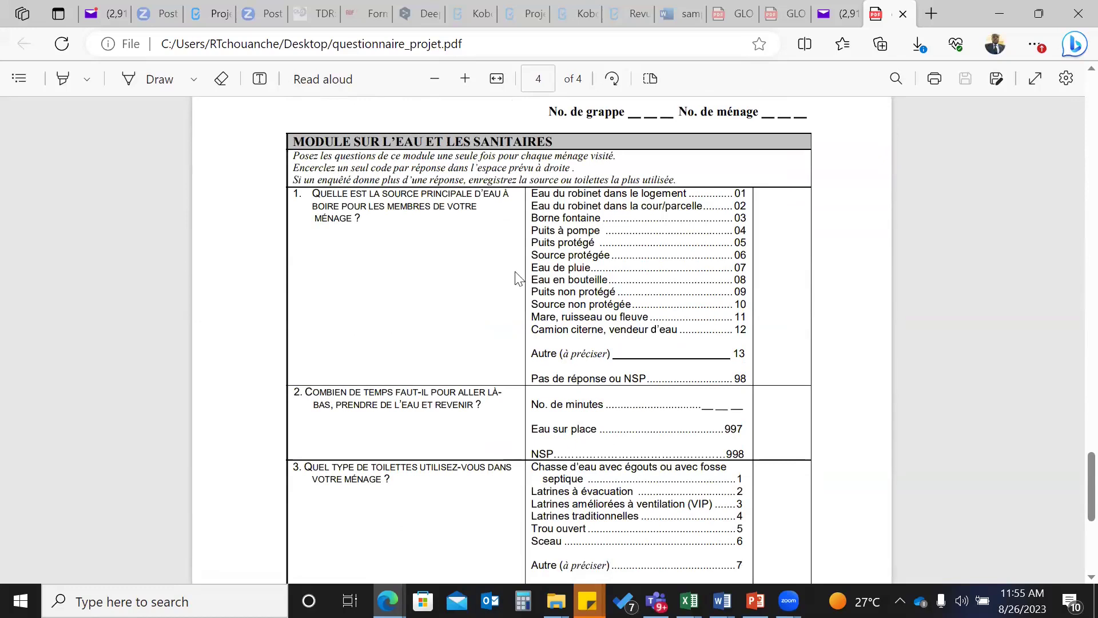
scroll(518, 278, up, 1)
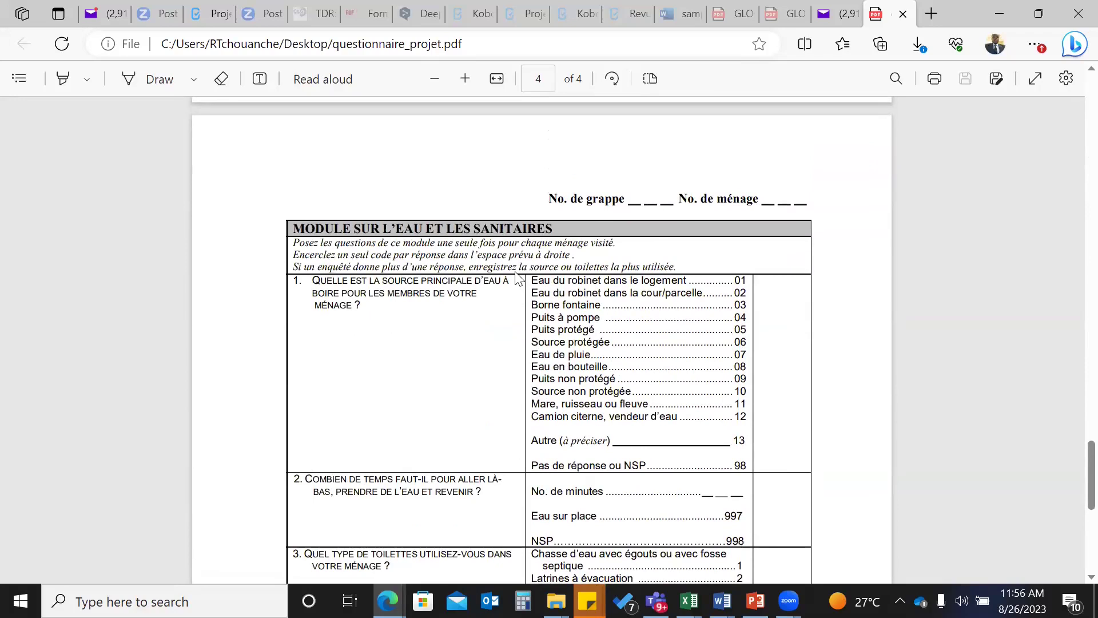
scroll(518, 278, down, 1)
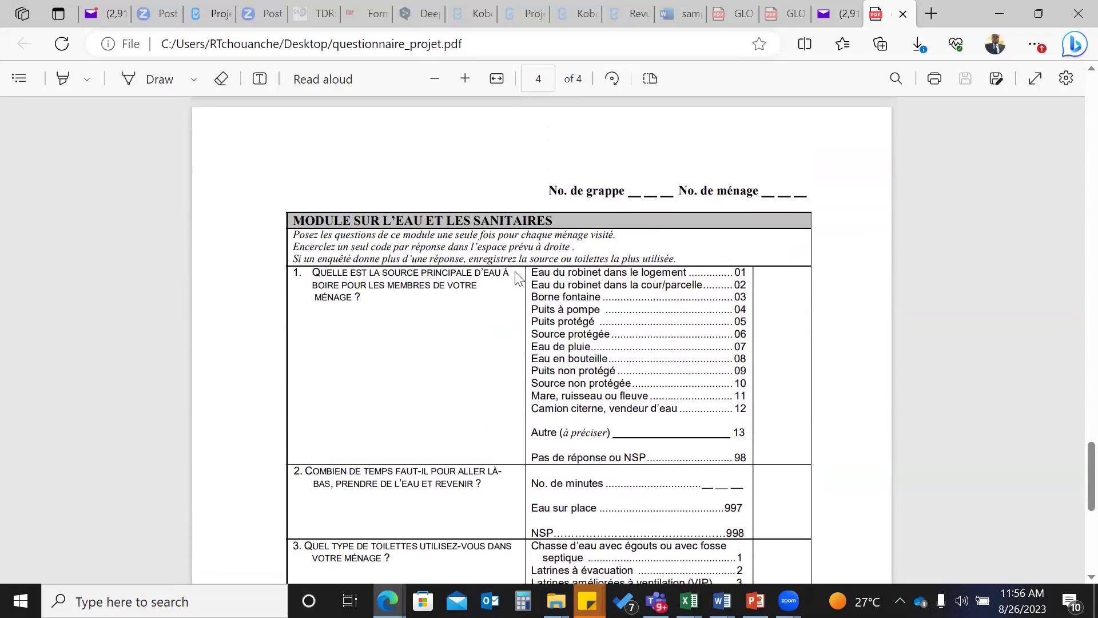
scroll(460, 283, up, 1)
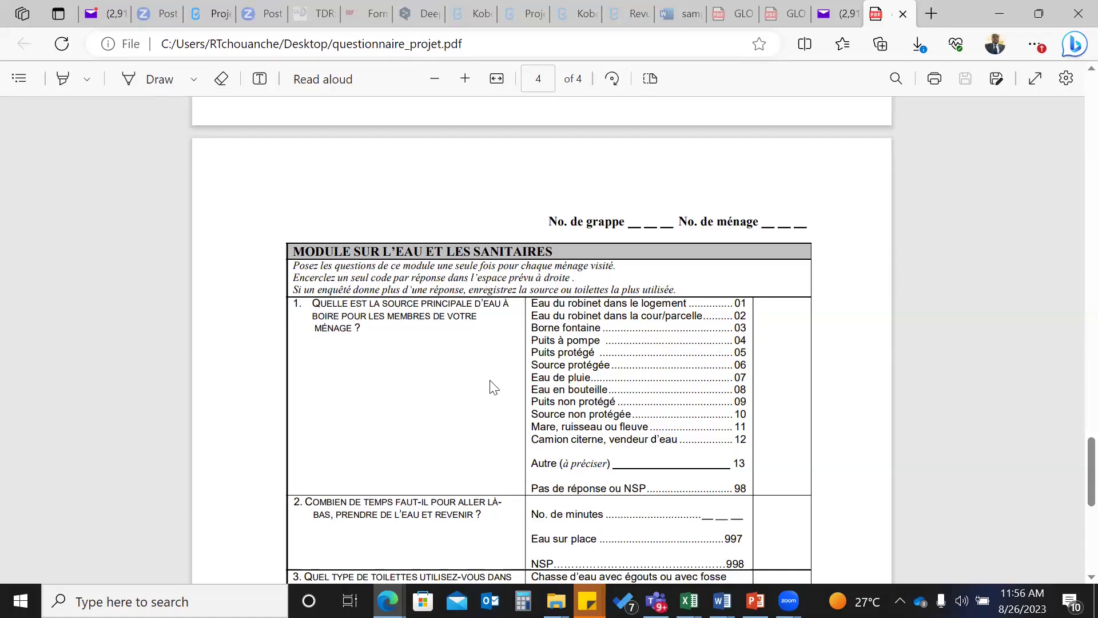
scroll(493, 388, down, 1)
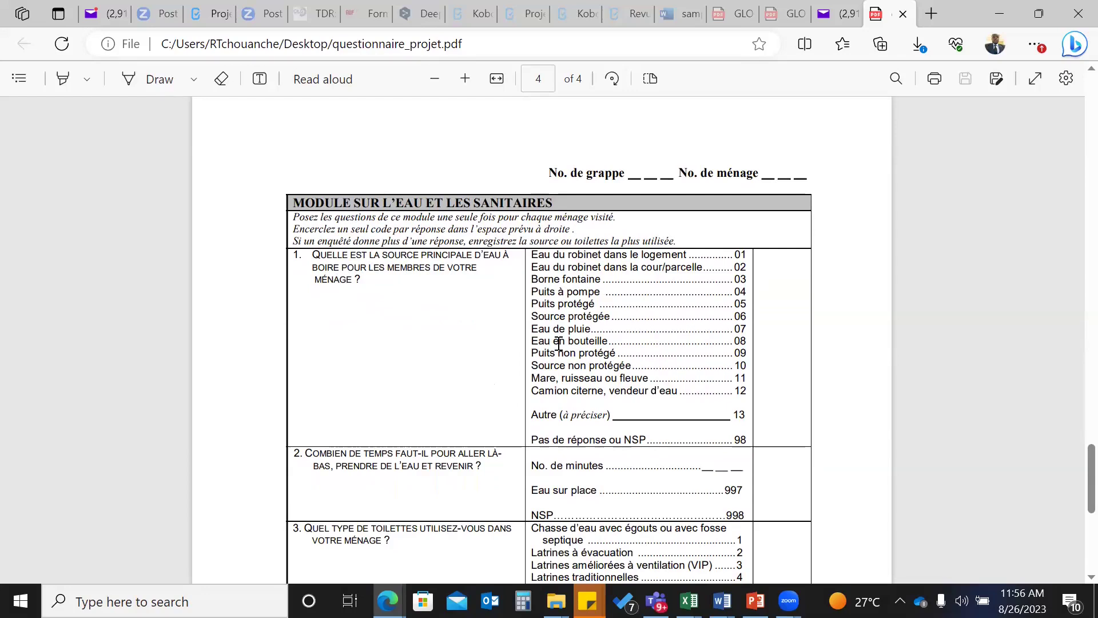
scroll(559, 343, up, 1)
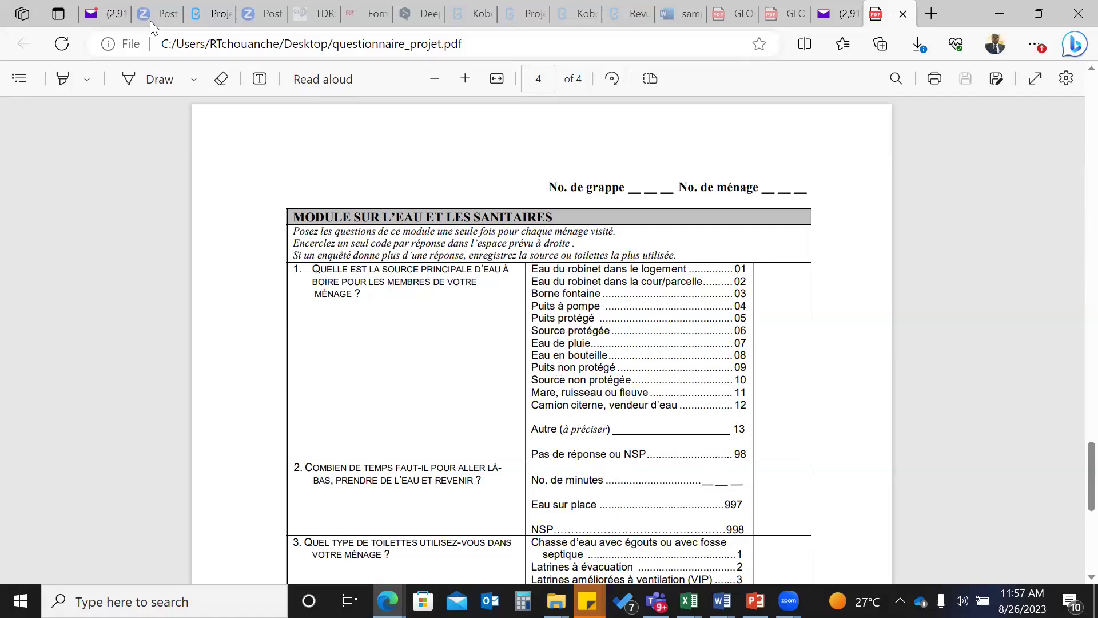
click(211, 20)
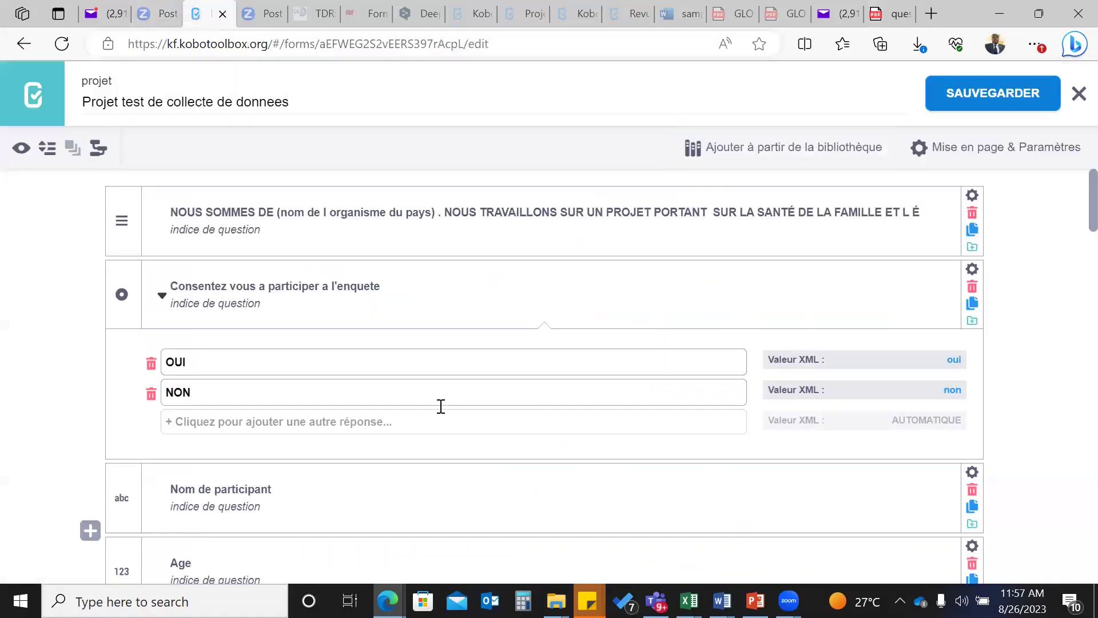
scroll(442, 406, down, 6)
scroll(469, 471, down, 10)
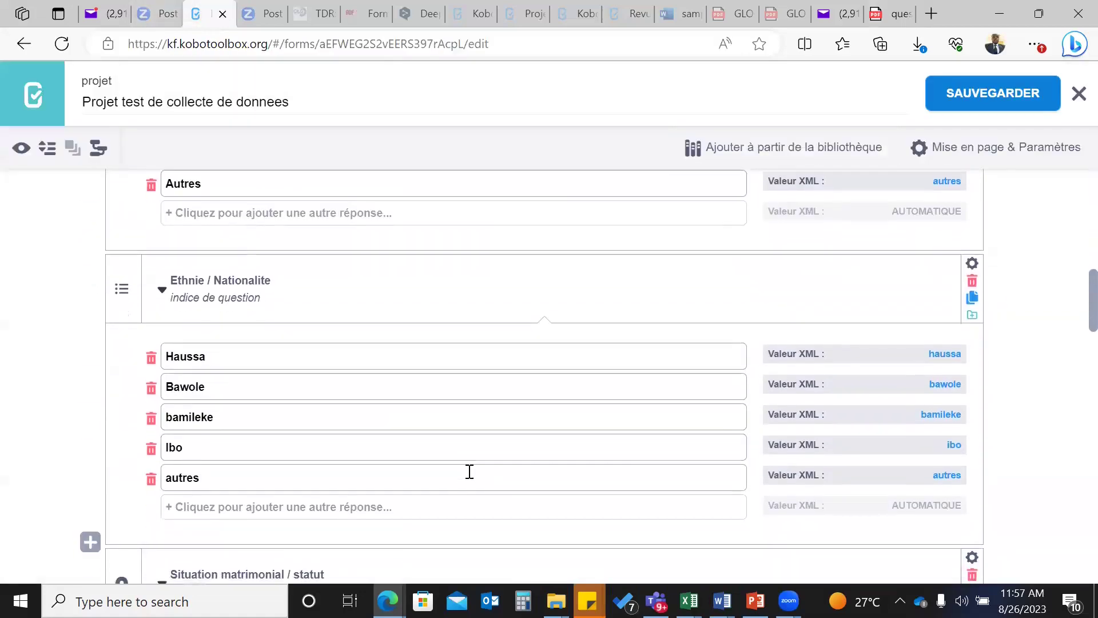
scroll(469, 477, down, 3)
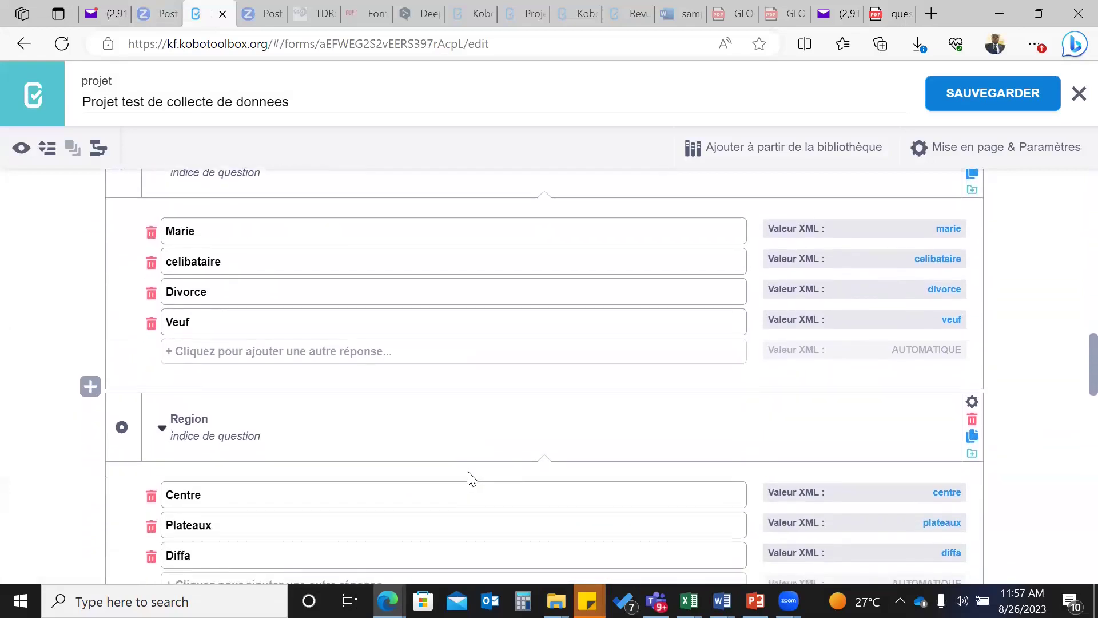
scroll(472, 479, up, 1)
scroll(472, 478, down, 2)
scroll(472, 478, down, 15)
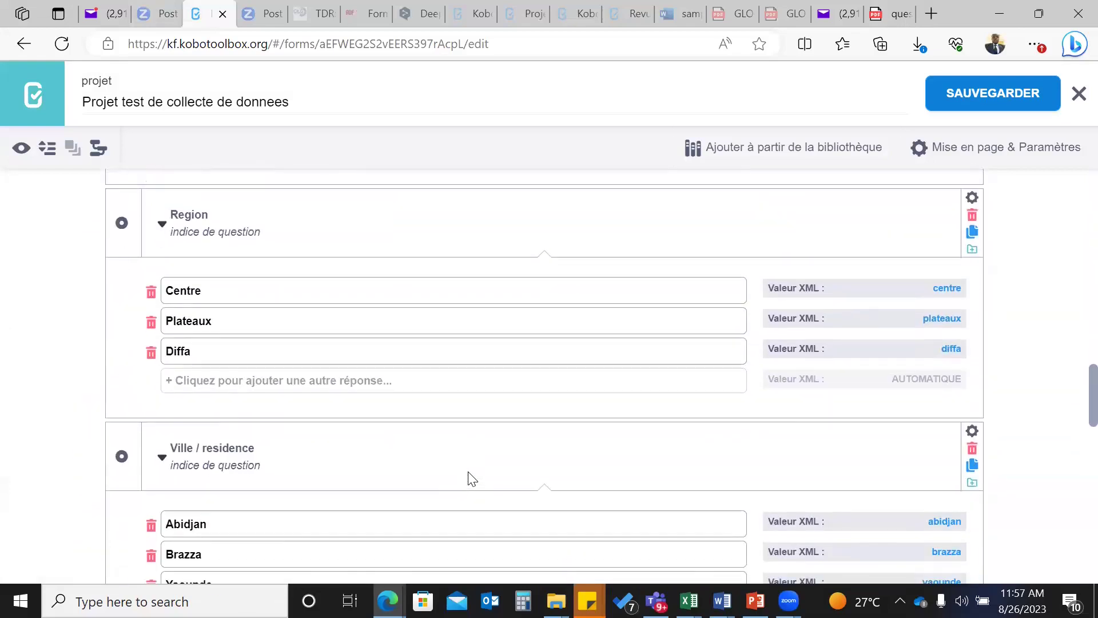
scroll(472, 478, down, 8)
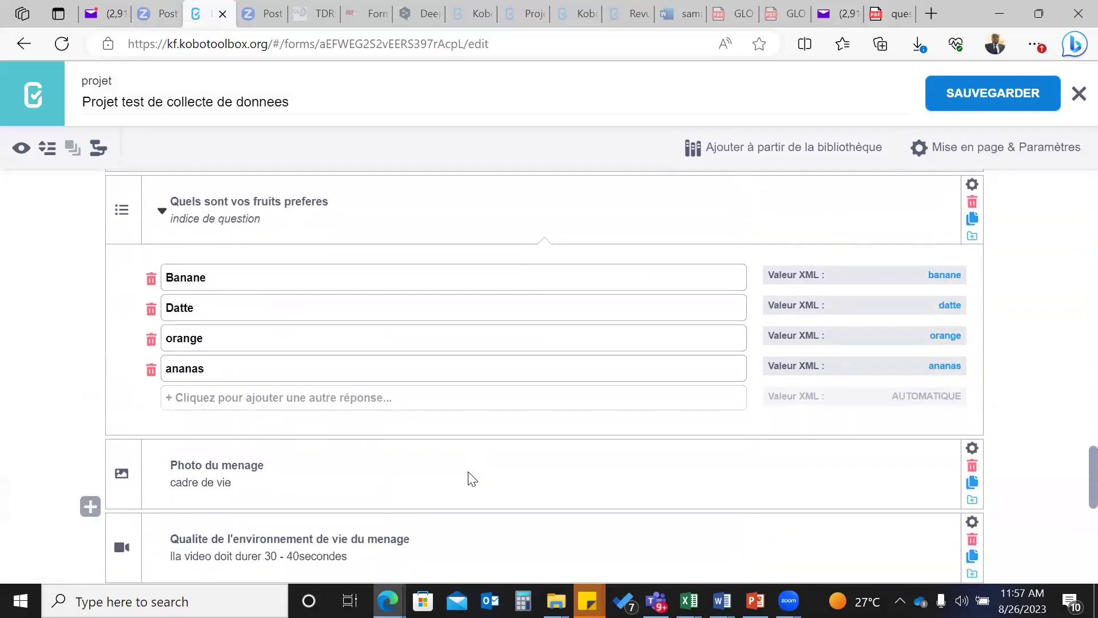
scroll(472, 479, down, 3)
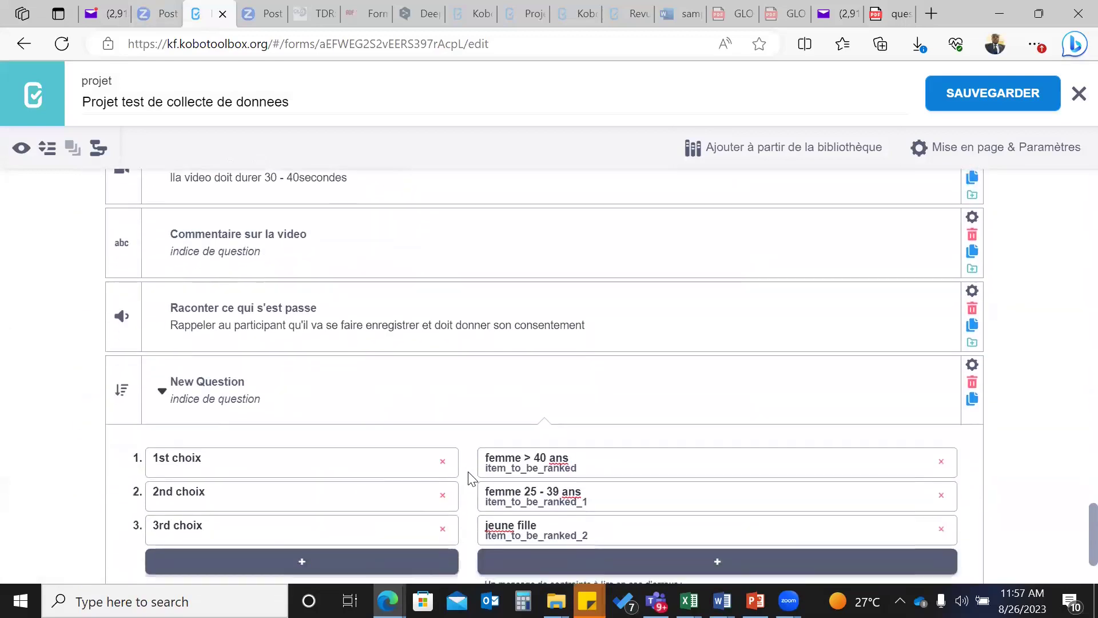
scroll(472, 478, up, 11)
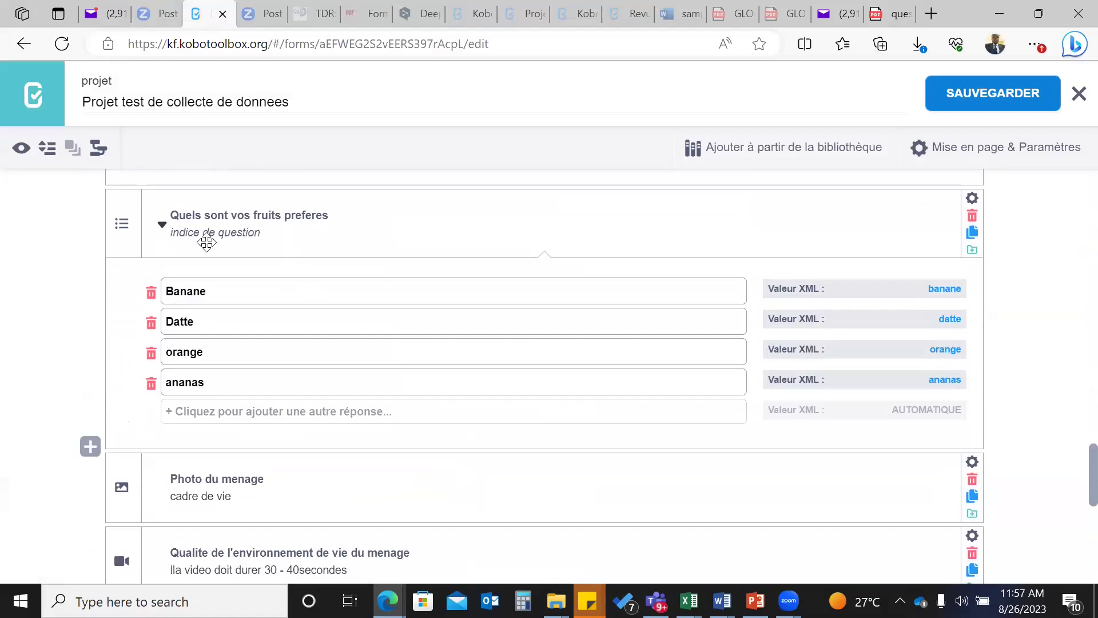
scroll(210, 263, up, 5)
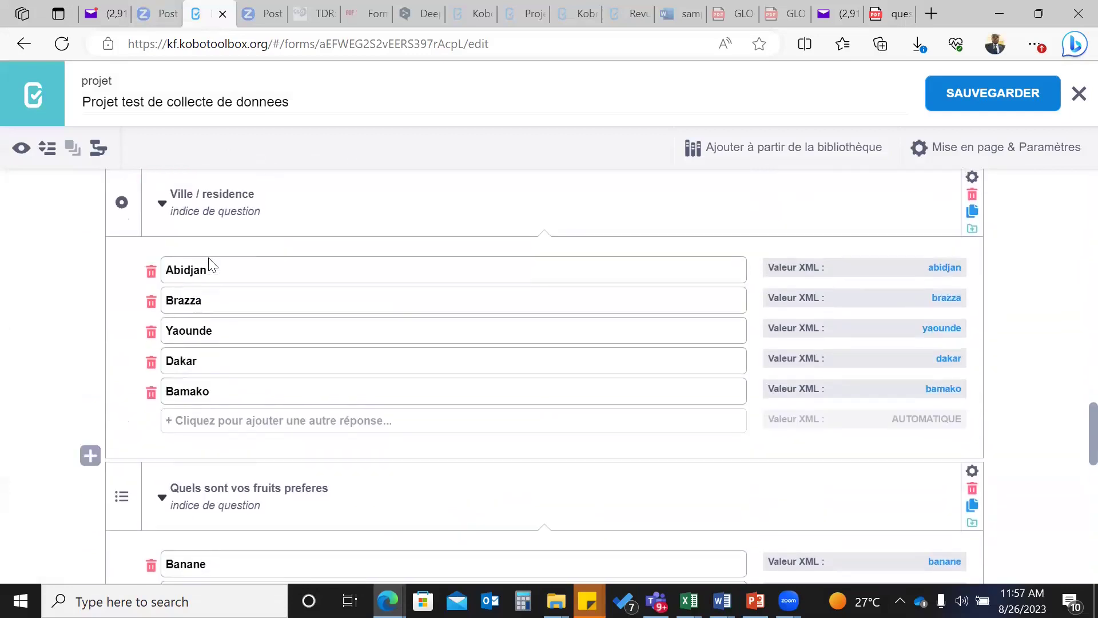
scroll(209, 263, up, 14)
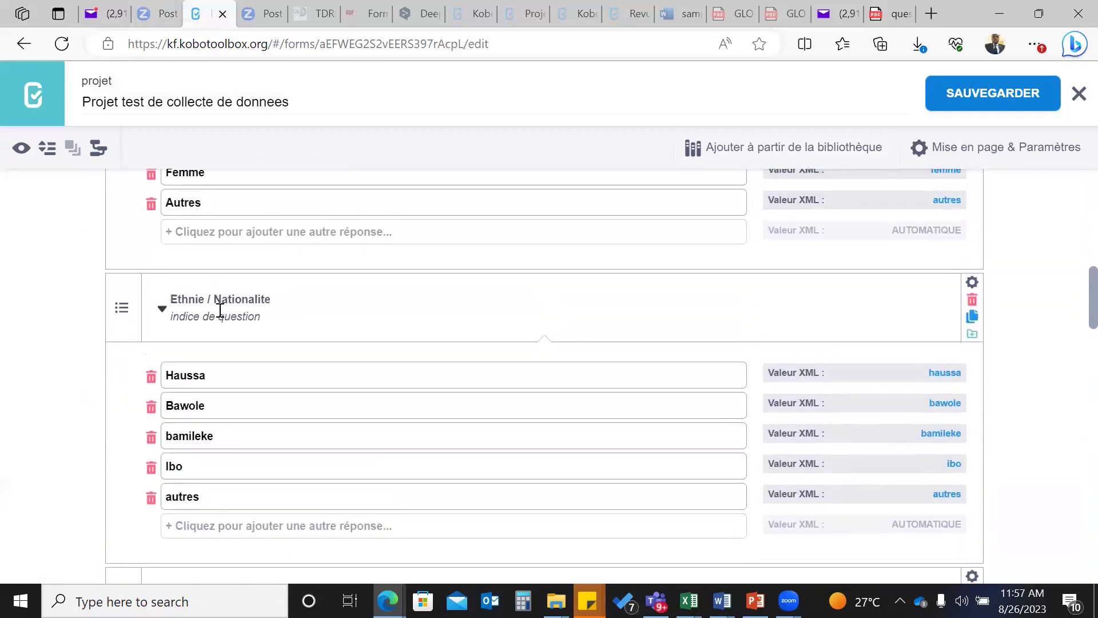
scroll(219, 310, up, 4)
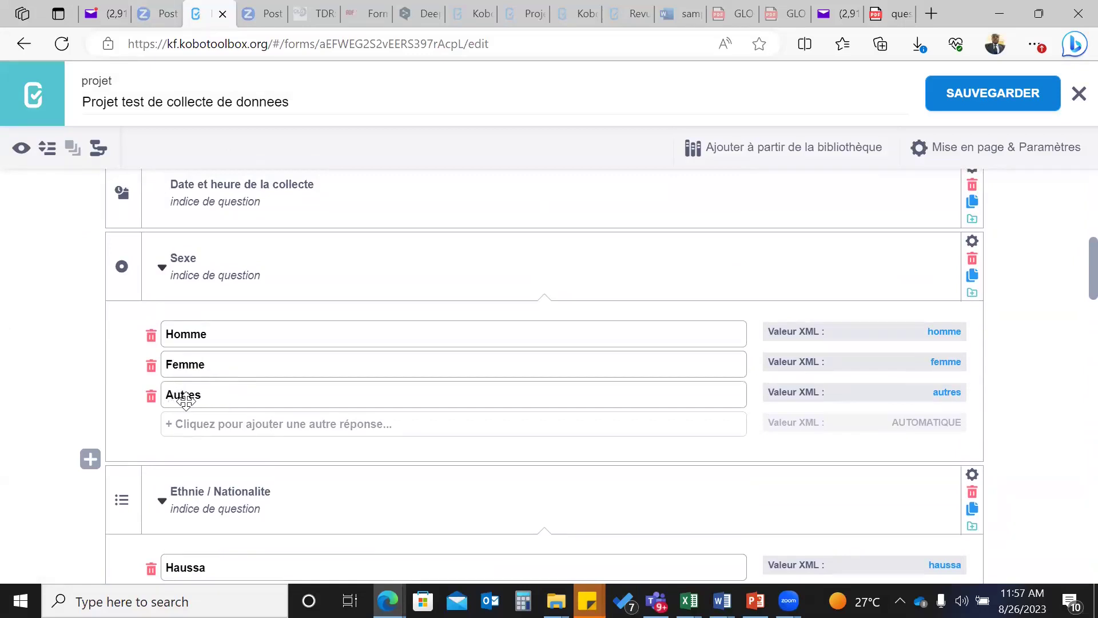
- Add a Texte question 'Si autres preciser' directly below Sexe
click(91, 457)
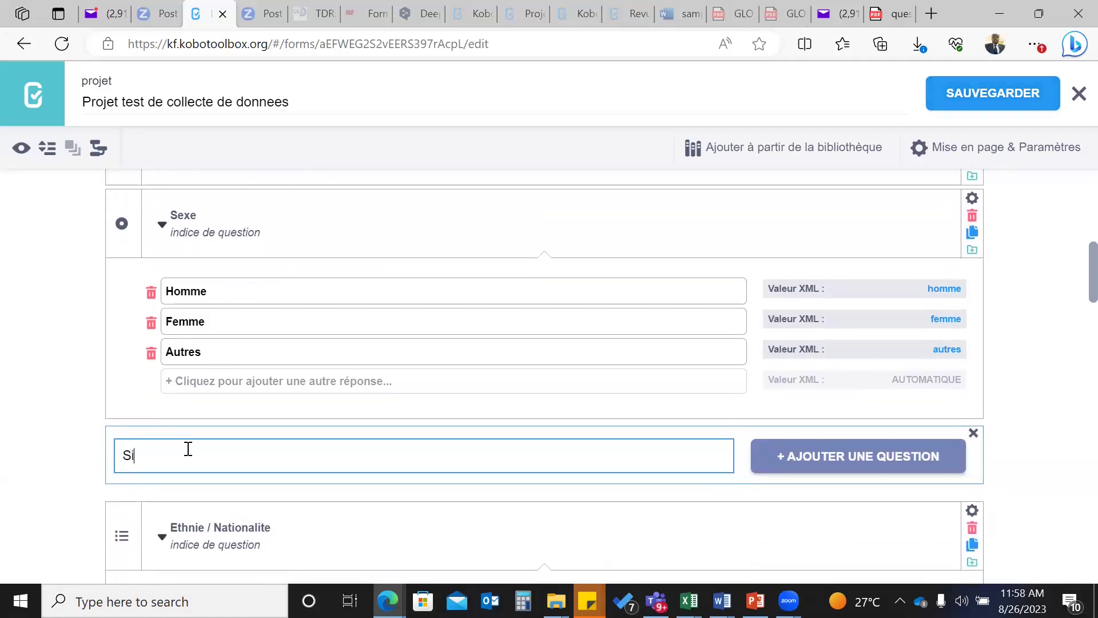
text(Si autres preciser)
click(856, 456)
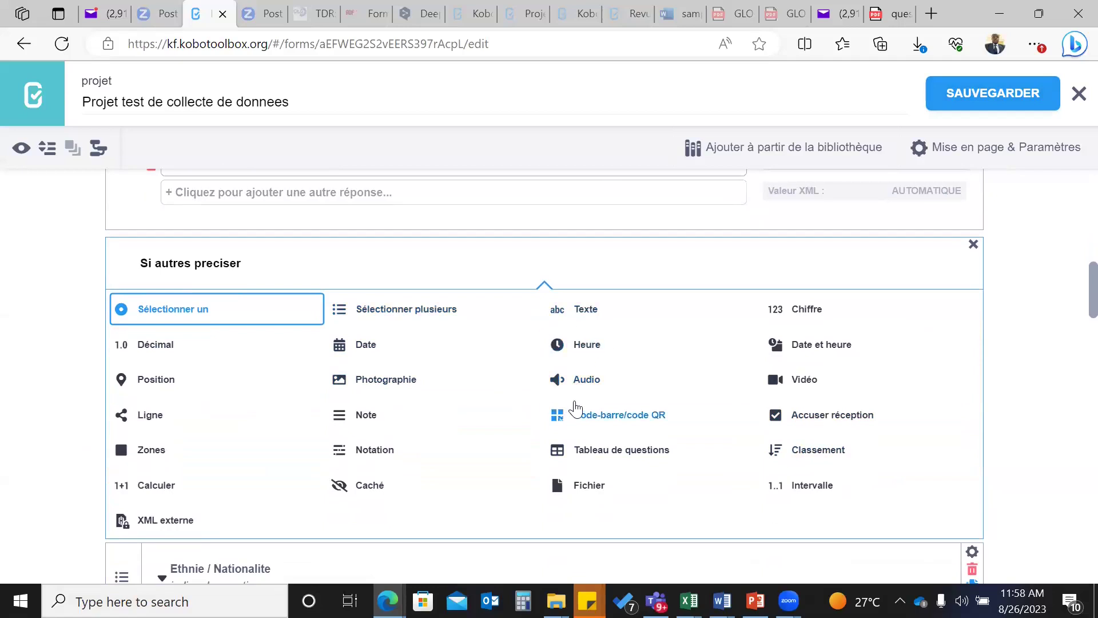
click(584, 319)
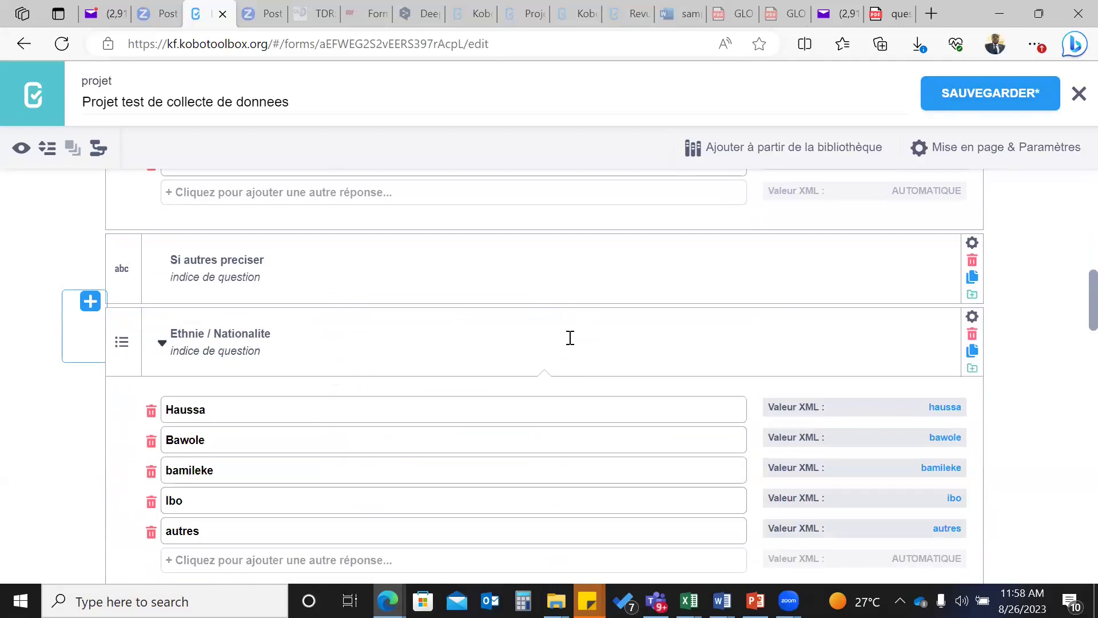
scroll(566, 341, down, 3)
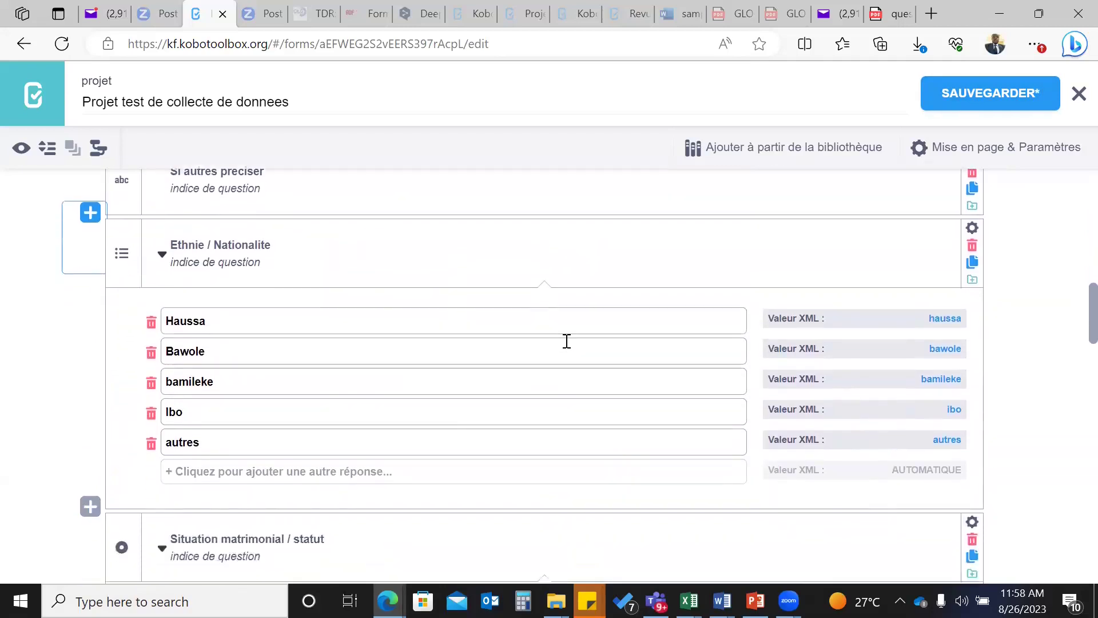
scroll(566, 341, down, 1)
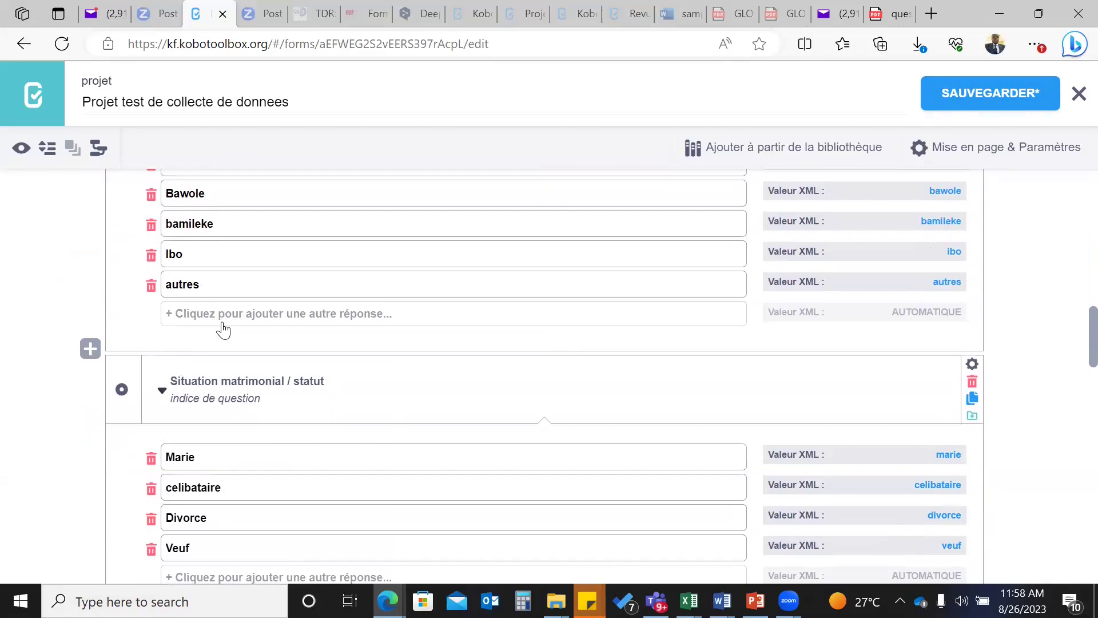
scroll(224, 329, up, 3)
scroll(223, 329, up, 3)
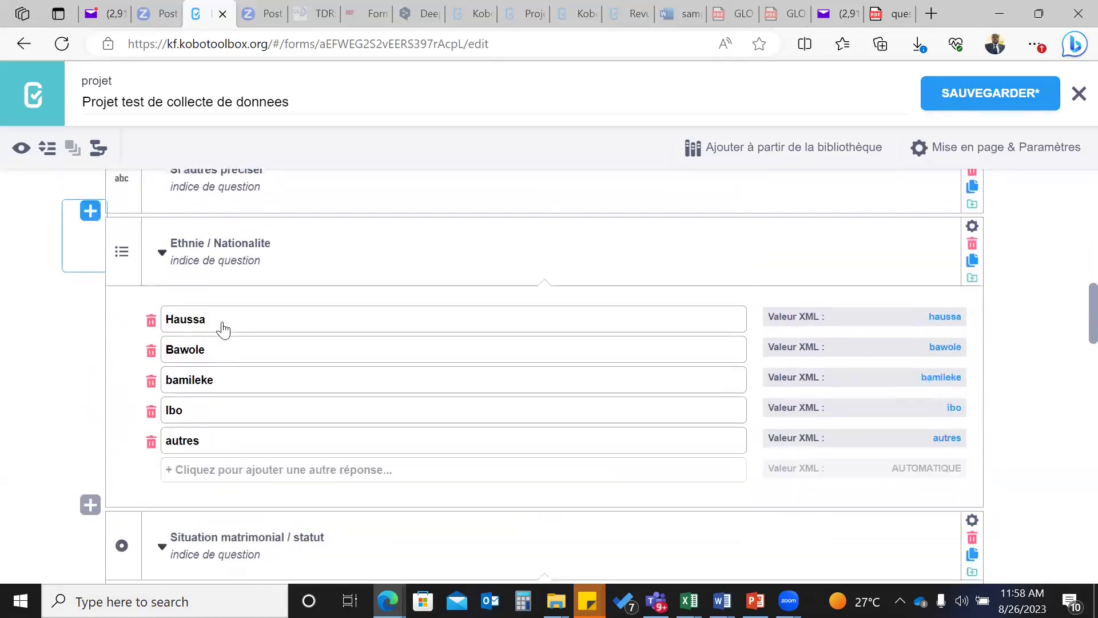
scroll(222, 322, up, 4)
scroll(221, 319, down, 3)
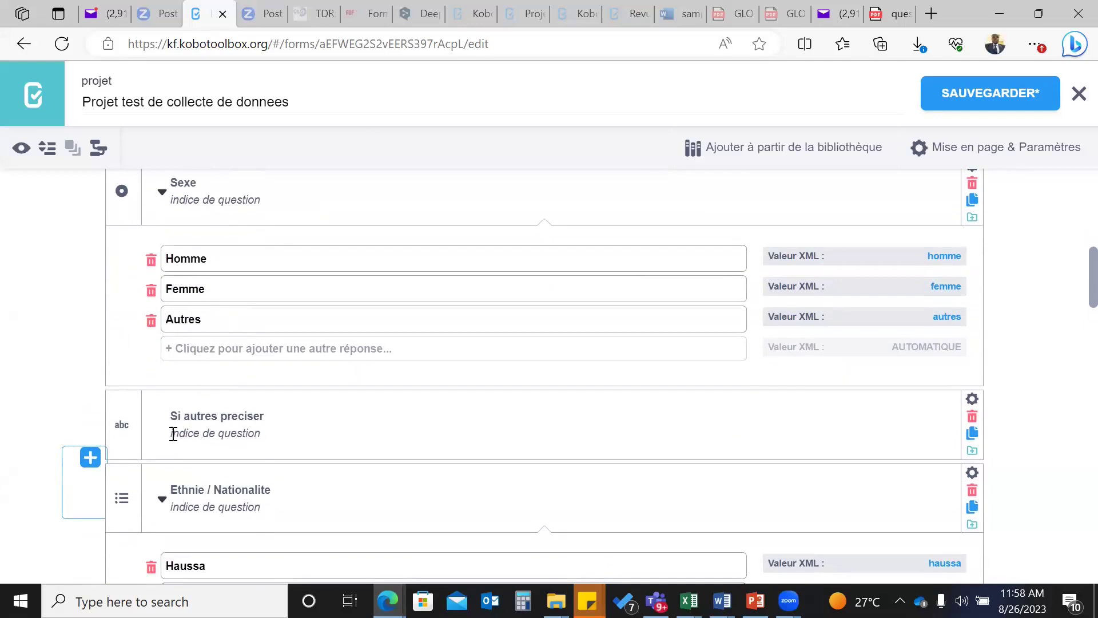
- Give 'Si autres preciser' the hint 'Preciser le type de sexe'
click(172, 432)
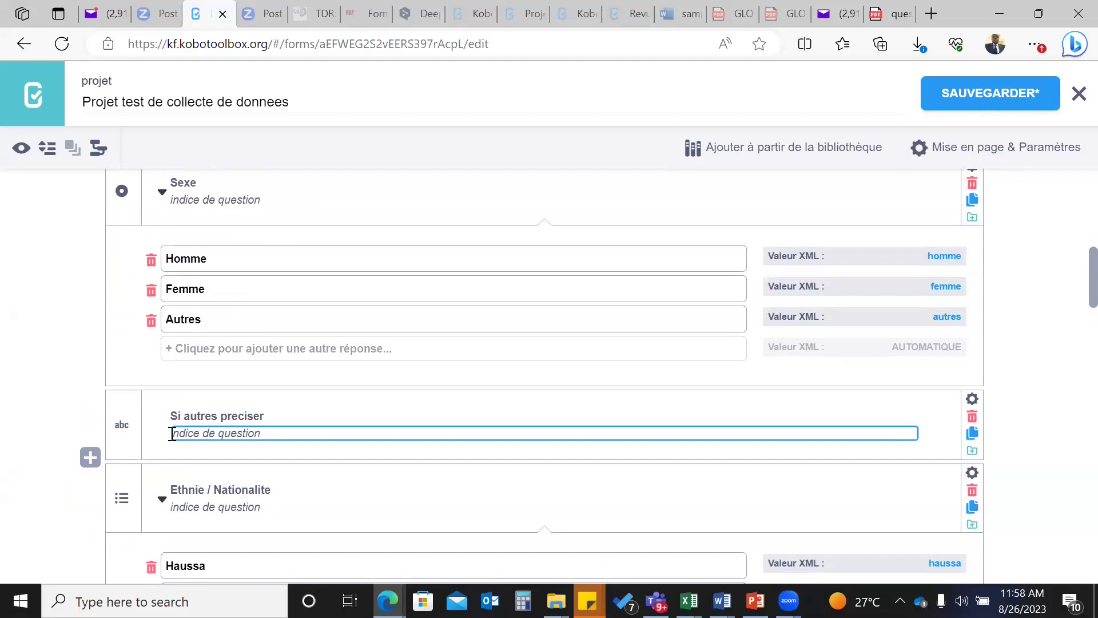
text(Pr)
text(eciser le type de sexxe)
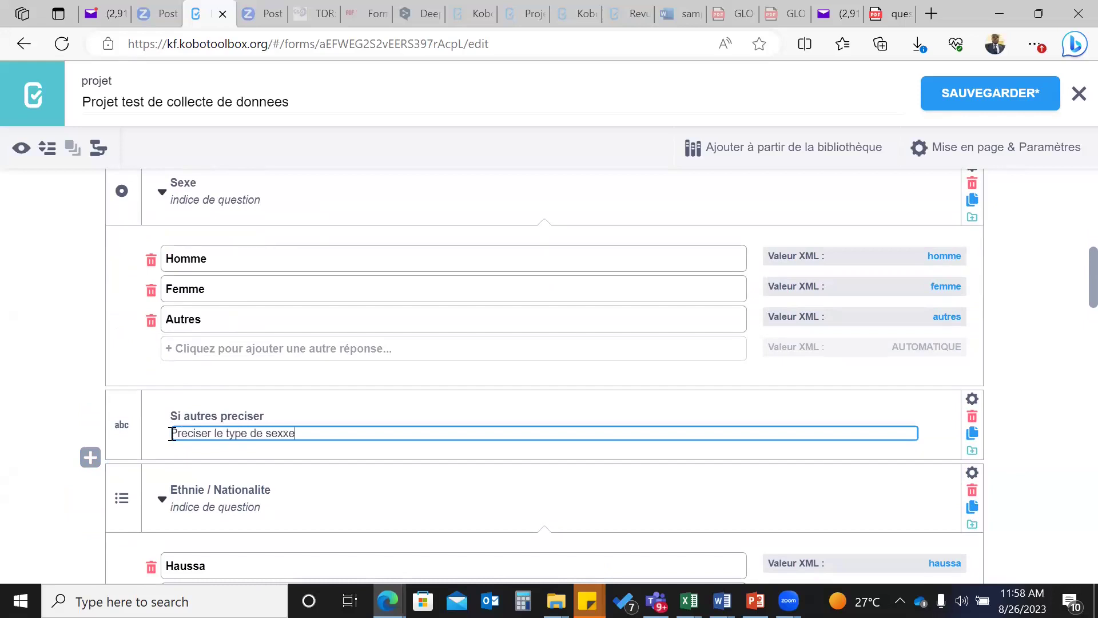
key(BackSpace)
key(BackSpace)
text(e)
click(78, 375)
scroll(216, 426, down, 1)
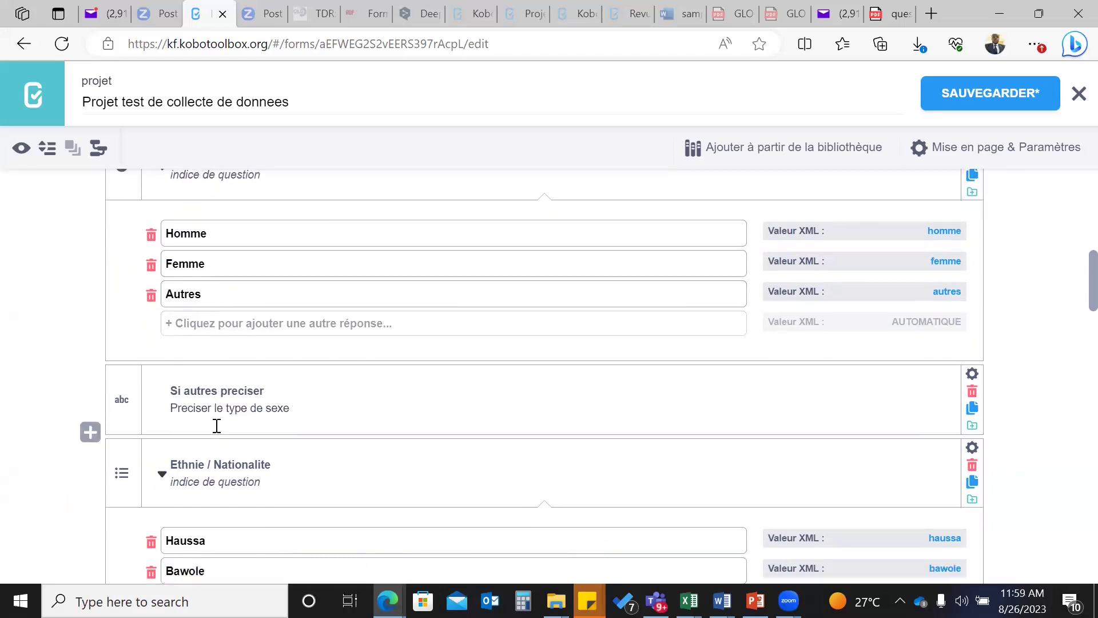
scroll(217, 426, up, 2)
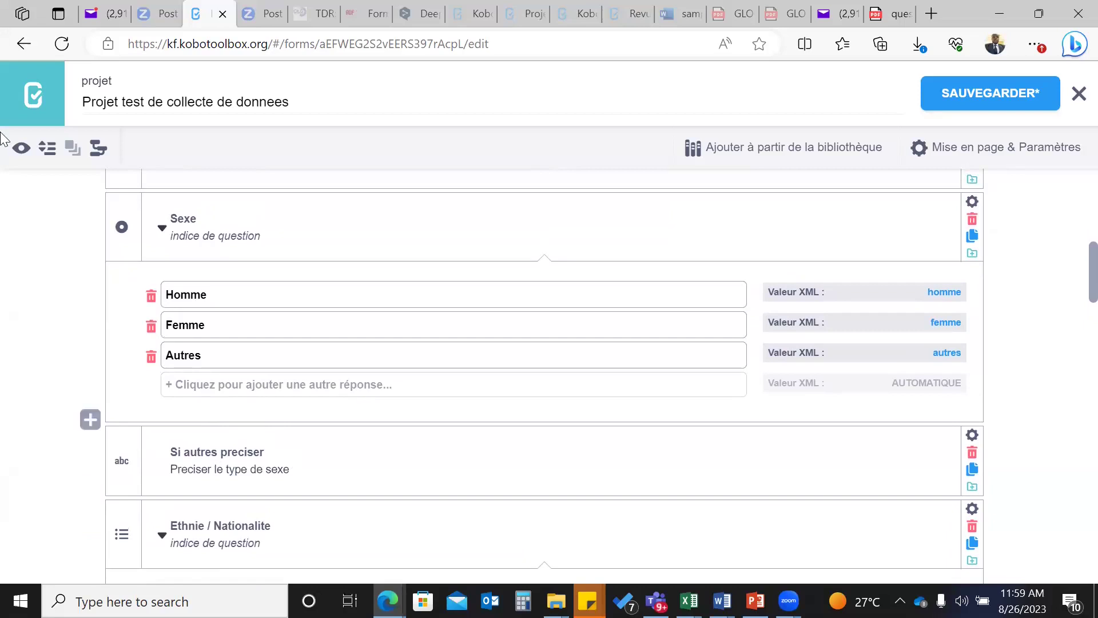
- Save, then in the preview test Sexe with Homme, Femme and Autres plus the Si autres preciser field
click(958, 95)
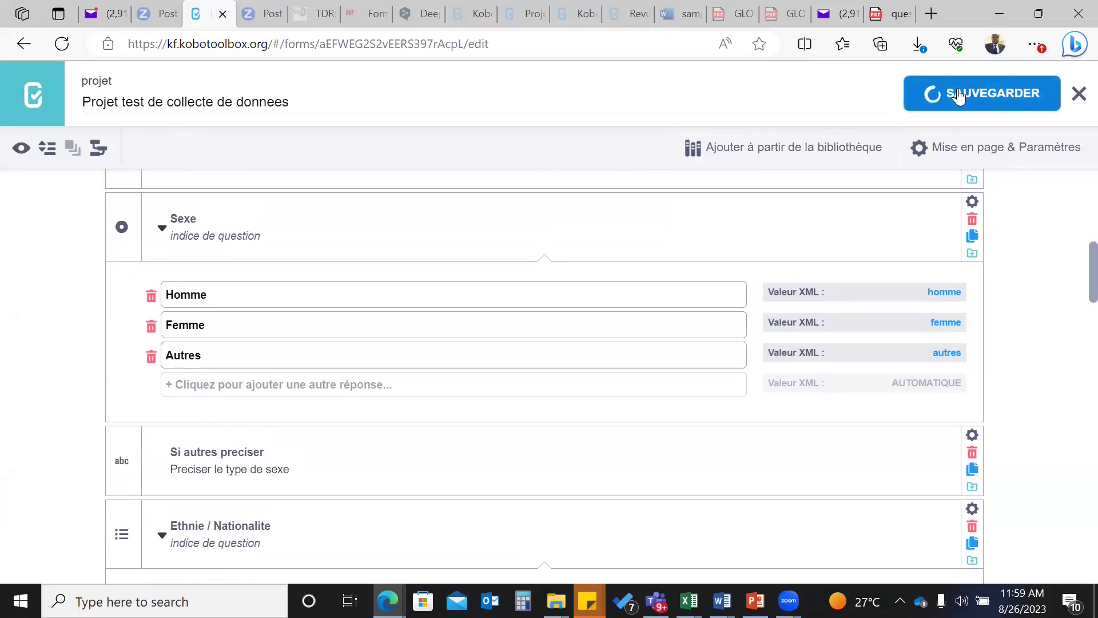
click(20, 149)
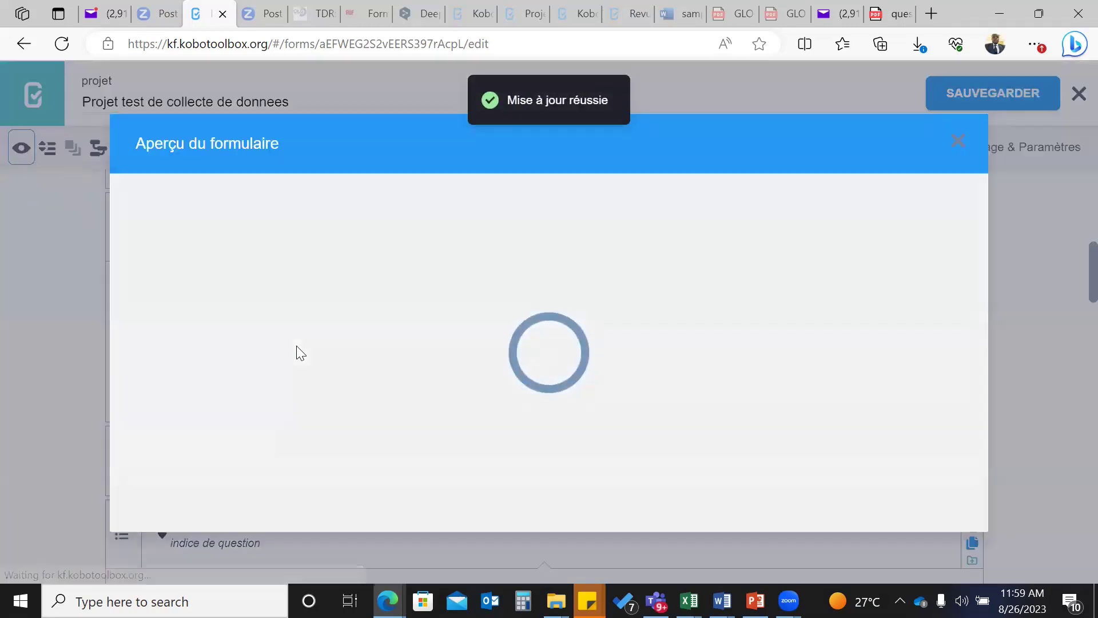
scroll(466, 480, down, 10)
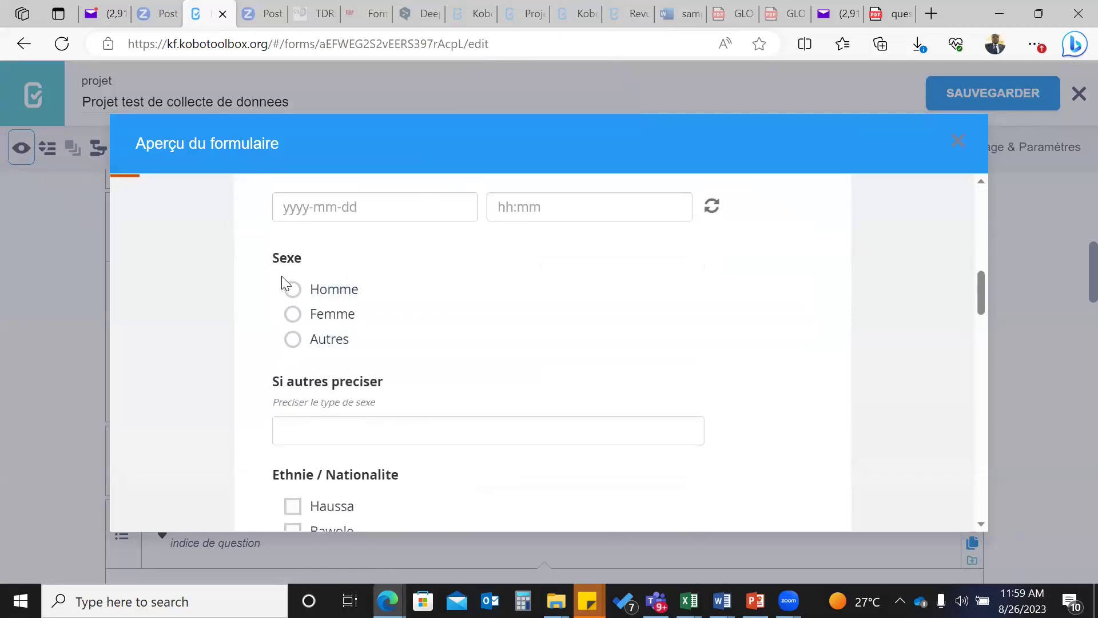
click(296, 291)
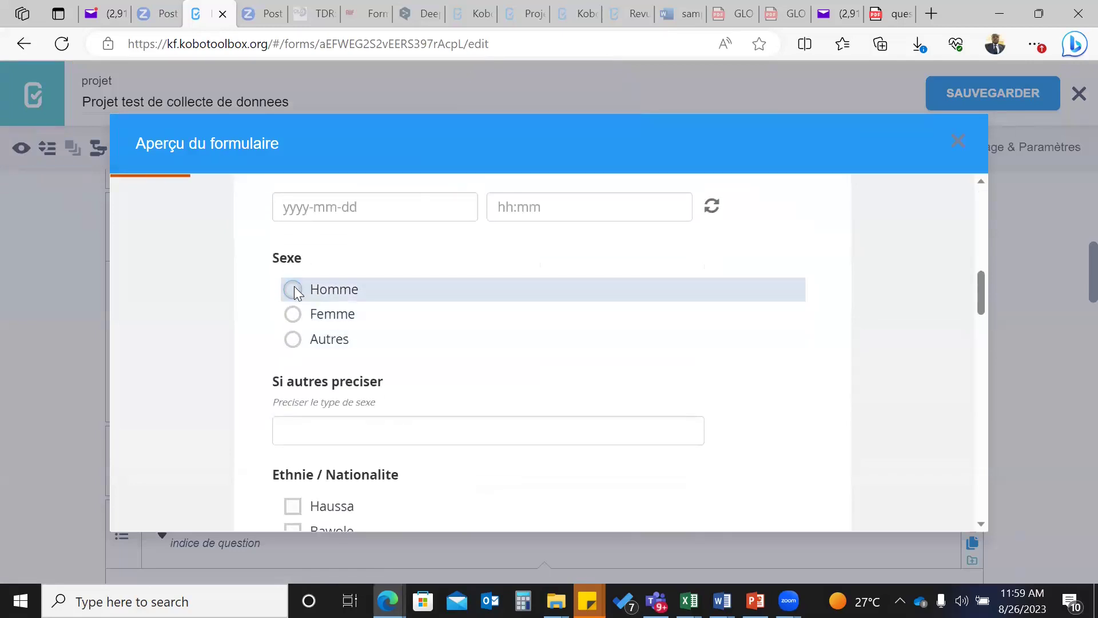
click(322, 423)
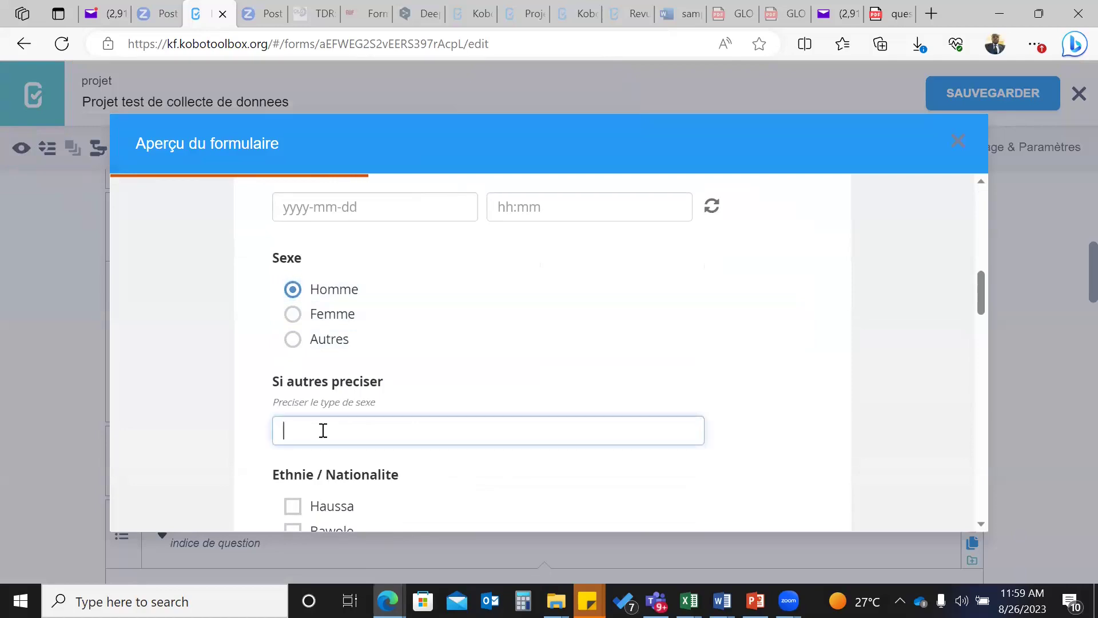
click(290, 314)
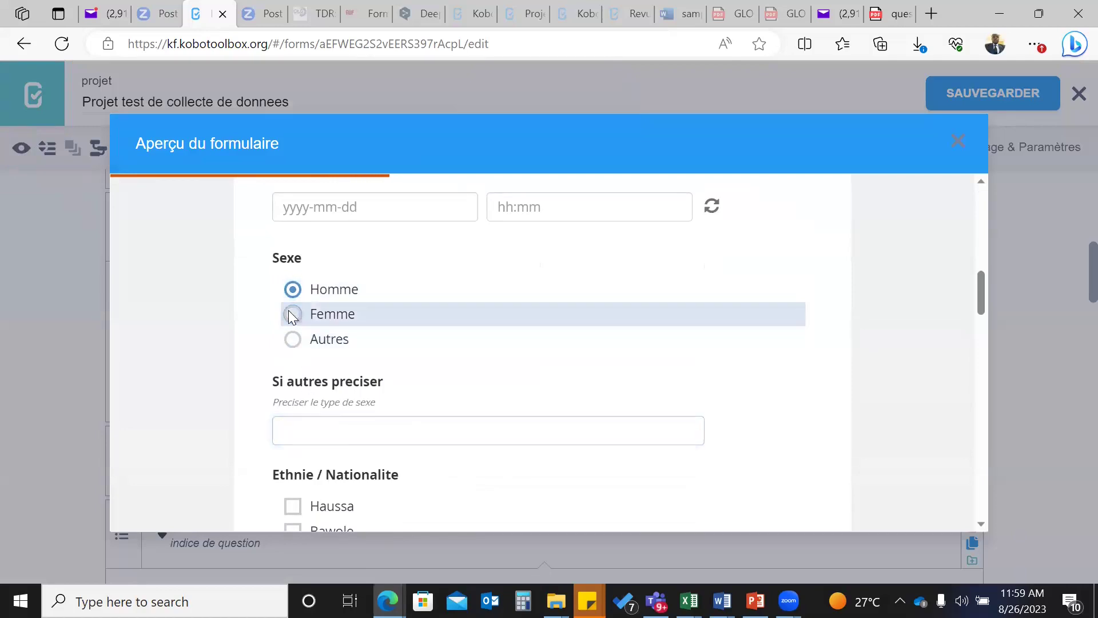
click(345, 437)
click(293, 338)
click(334, 436)
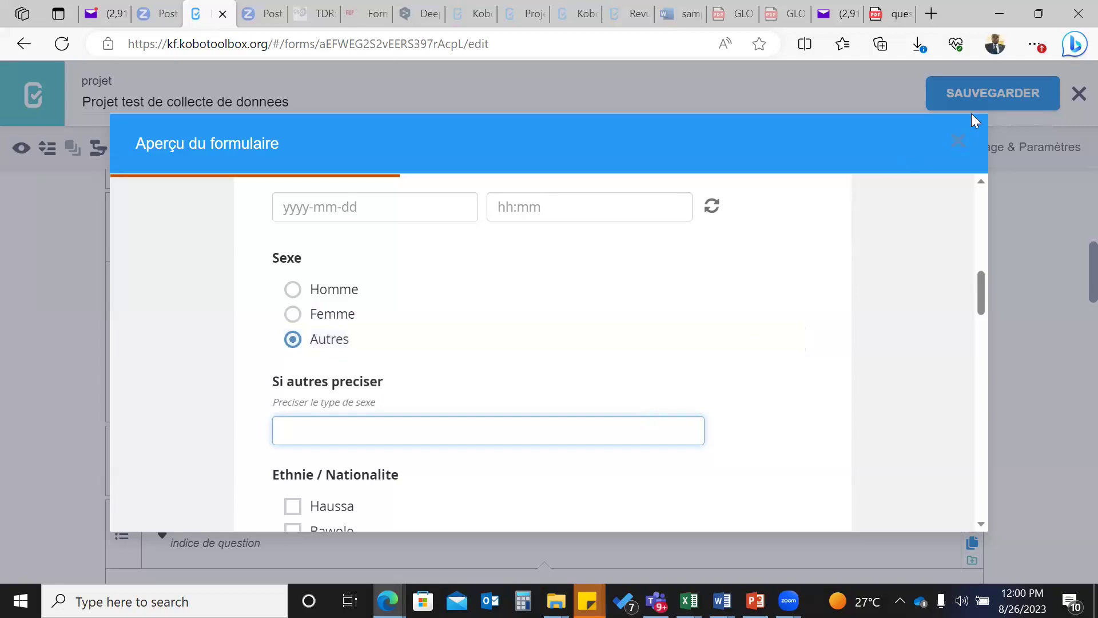
- Close the preview and save the form again with SAUVEGARDER
click(957, 141)
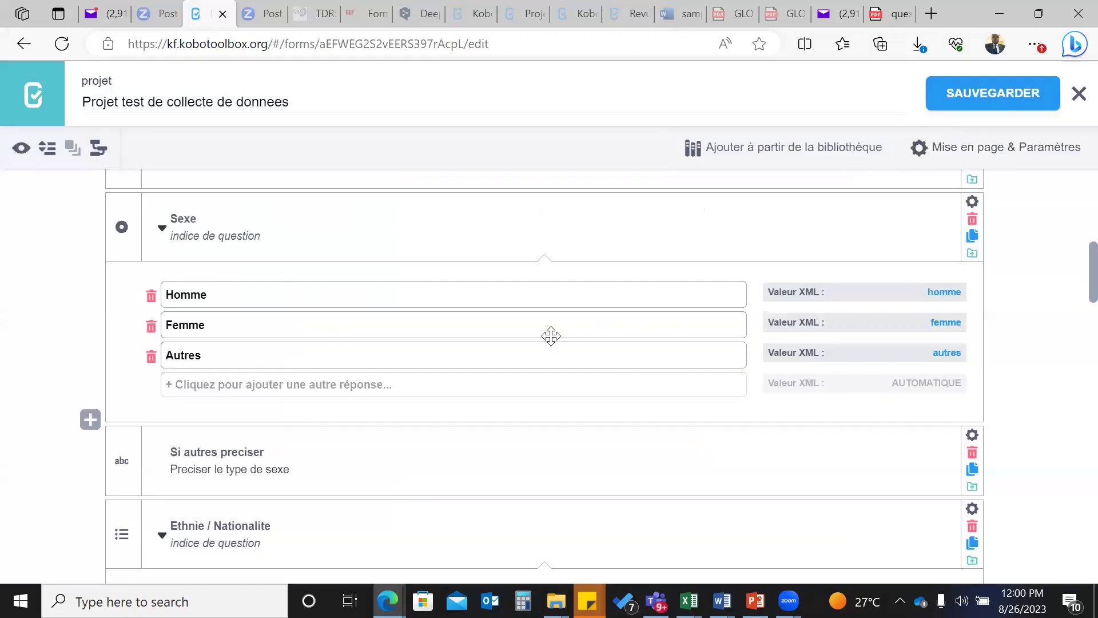
scroll(459, 434, down, 1)
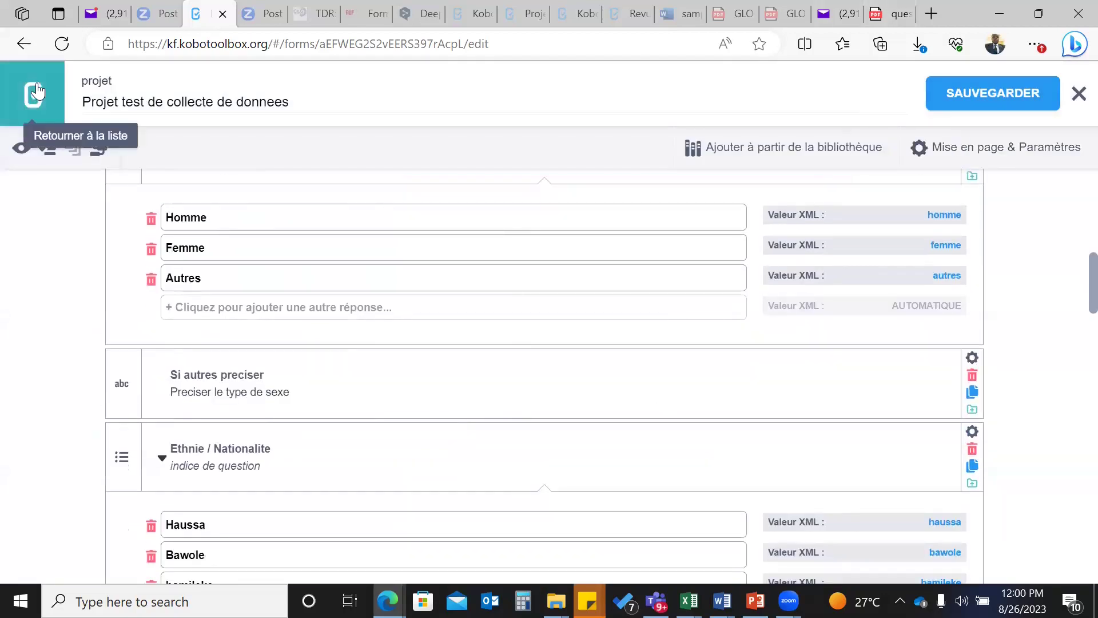
click(949, 91)
- Return to questionnaire_projet.pdf and show page 4's drinking-water, fetching-time and toilet questions
click(892, 13)
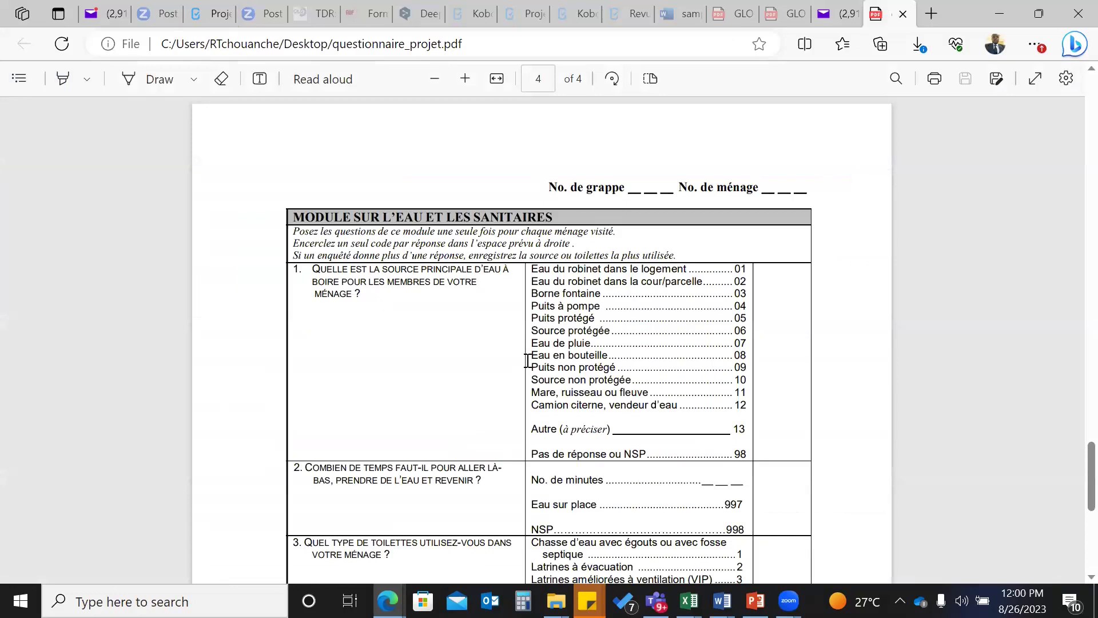
scroll(527, 361, down, 1)
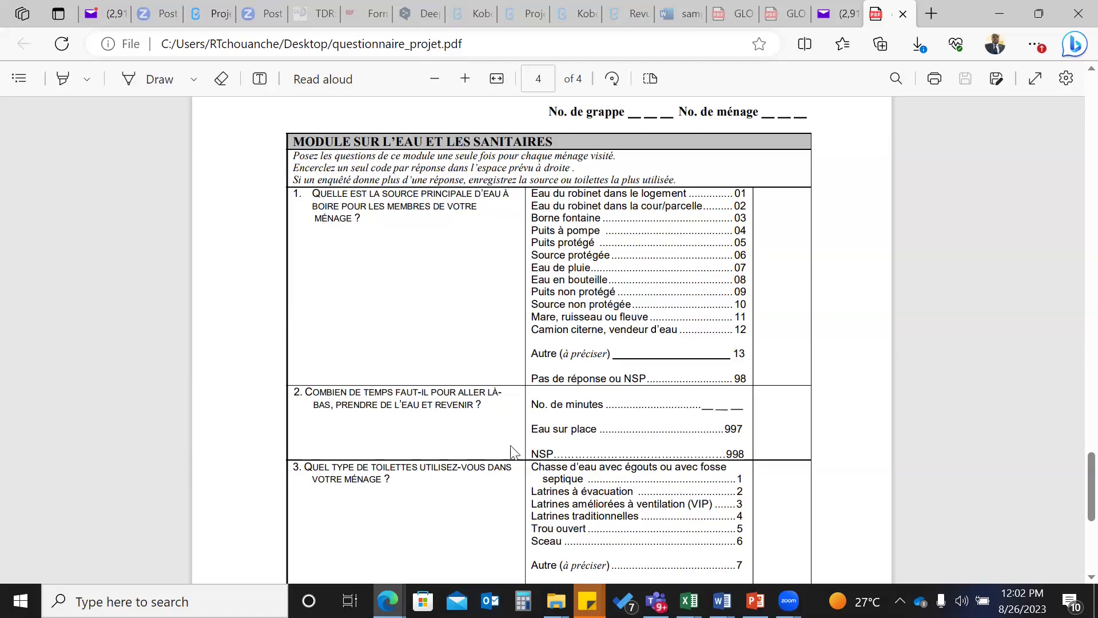
click(1072, 46)
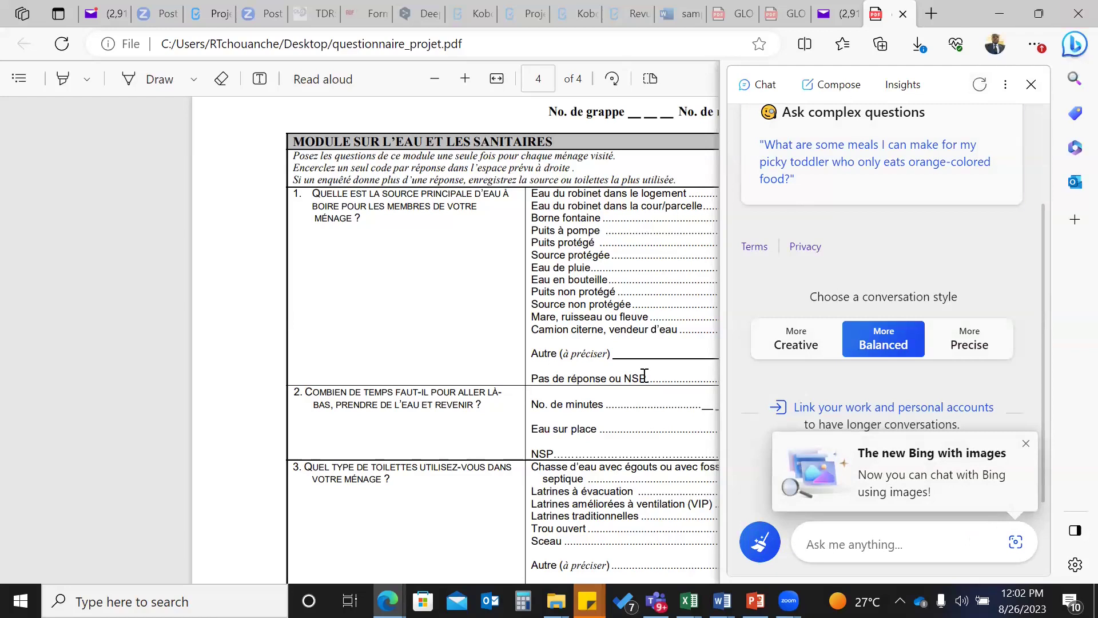
click(1032, 86)
- Copy question 2's round-trip-for-water wording from the PDF and return to the KoboToolbox tab
scroll(474, 448, down, 1)
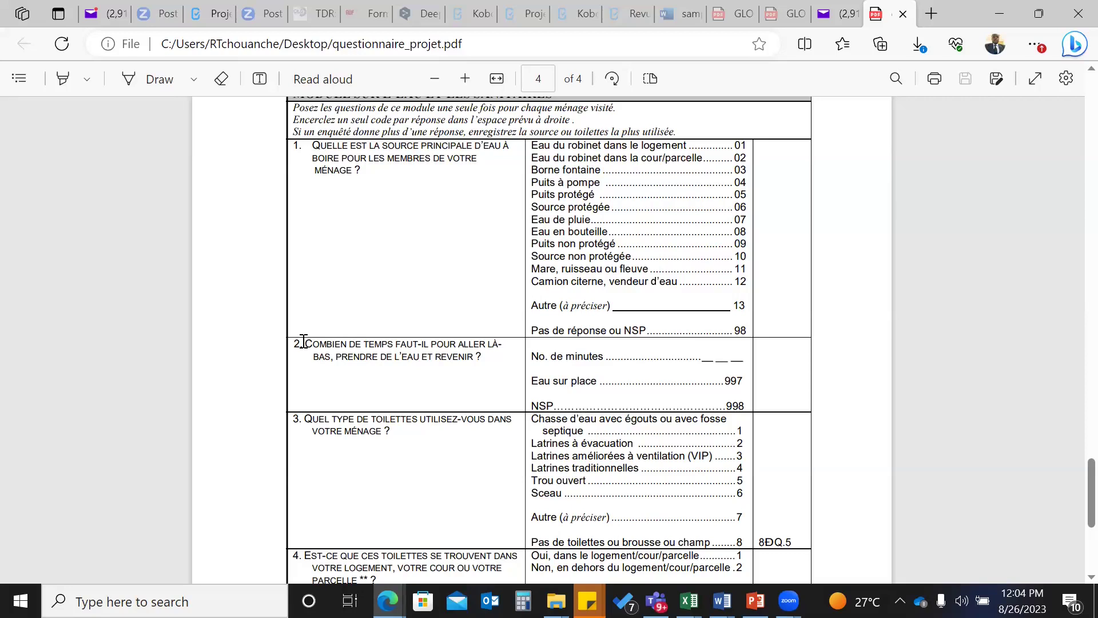
drag(303, 343, 482, 354)
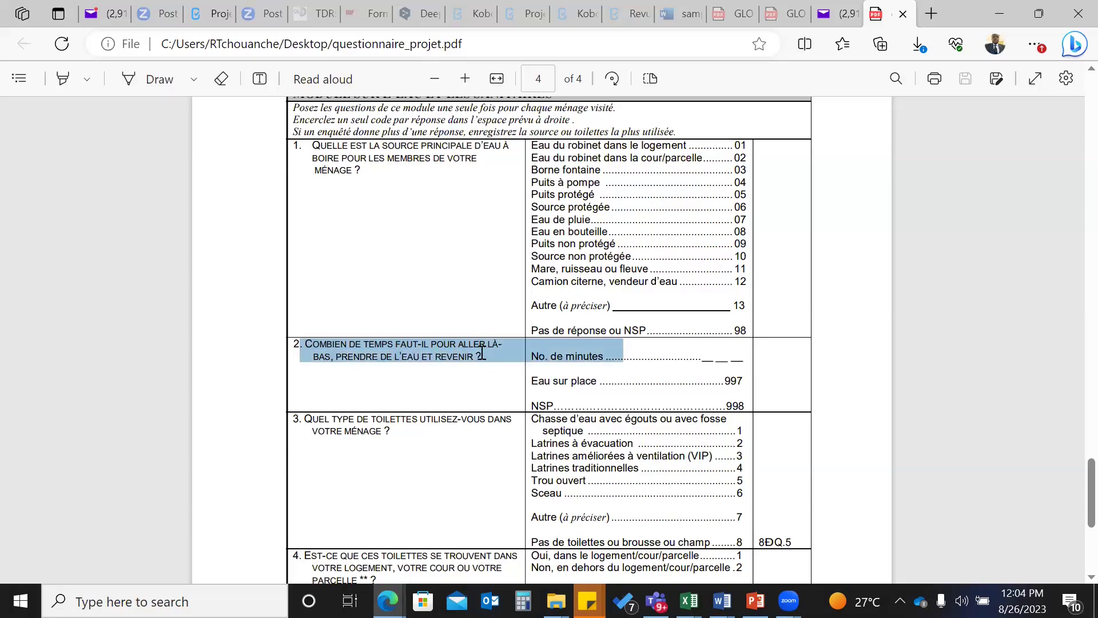
click(212, 14)
scroll(305, 327, down, 15)
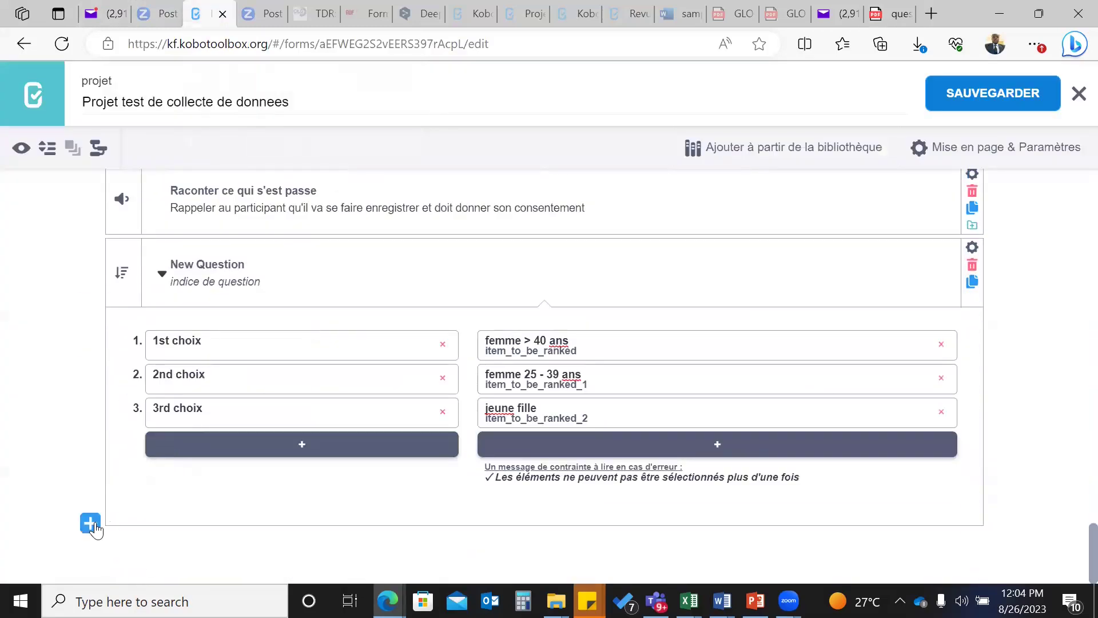
- Paste 'COMBIEN DE TEMPS FAUT-IL POUR ALLER LÀ- BAS, PRENDRE DE L EAU ET REVENIR ?' at the end as Sélectionner un
click(91, 523)
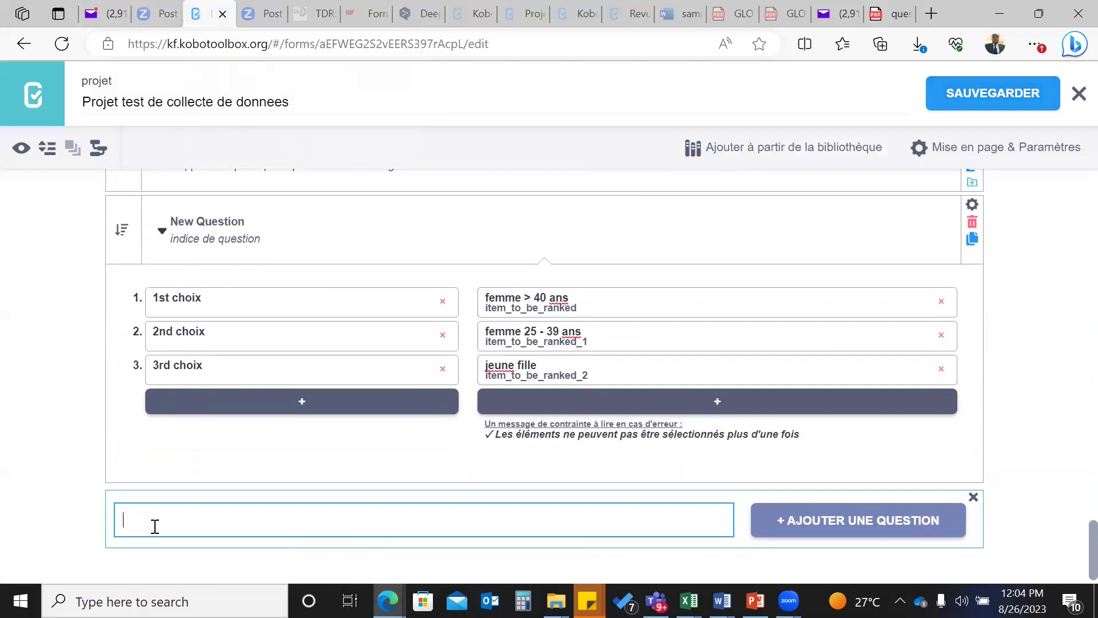
text(. COMBIEN DE TEMPS FAUT-IL POUR ALLER LÀ- BAS, PRENDRE DE L EAU ET REVENIR ?)
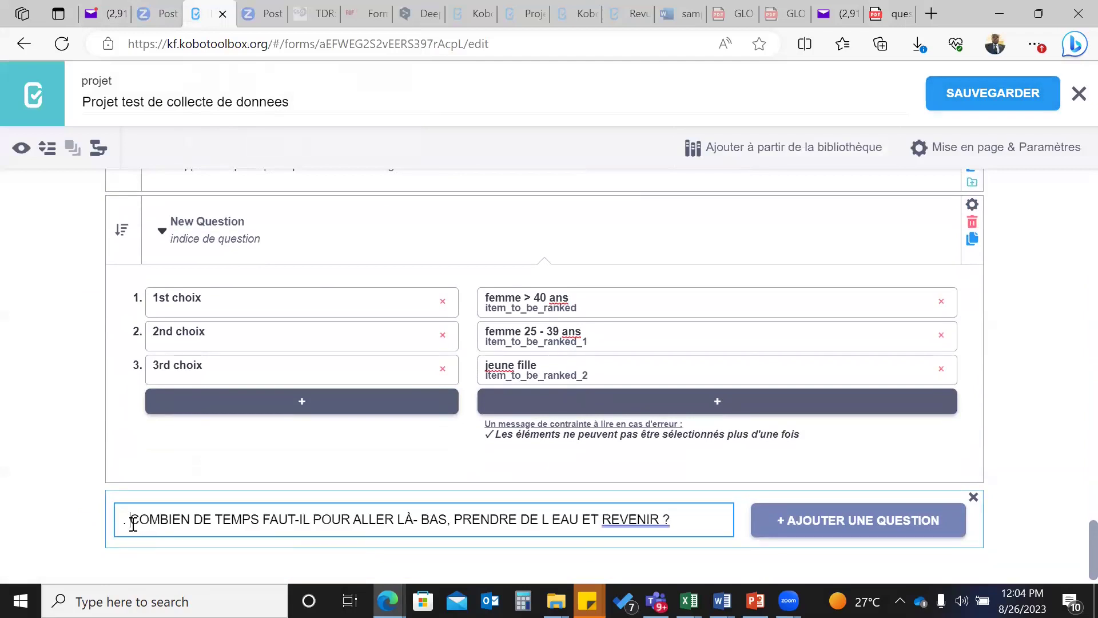
key(BackSpace)
key(BackSpace)
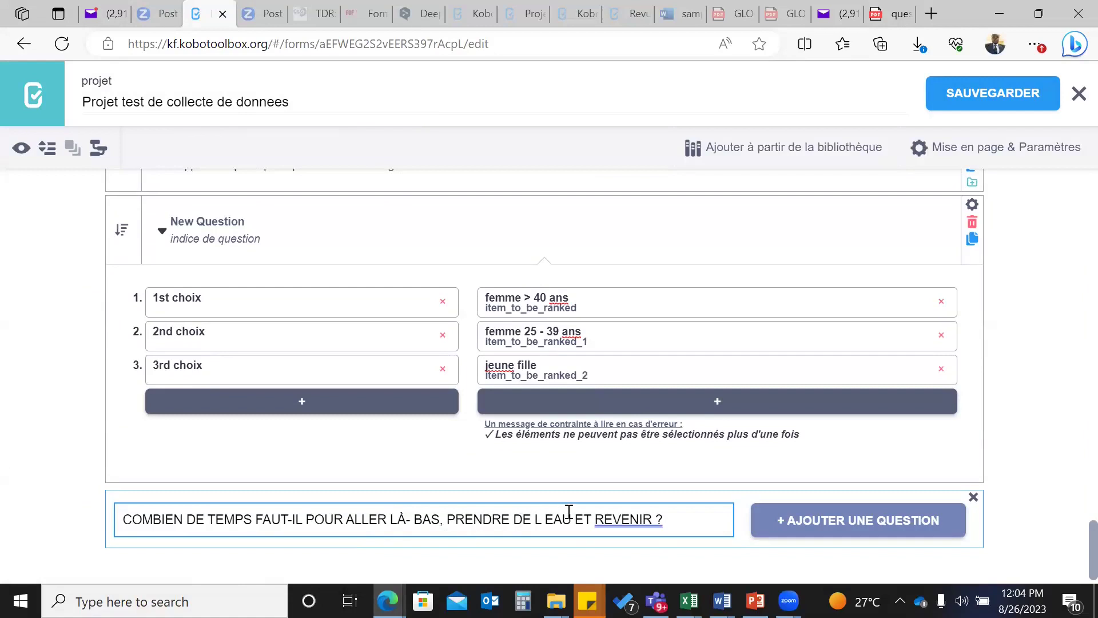
click(691, 522)
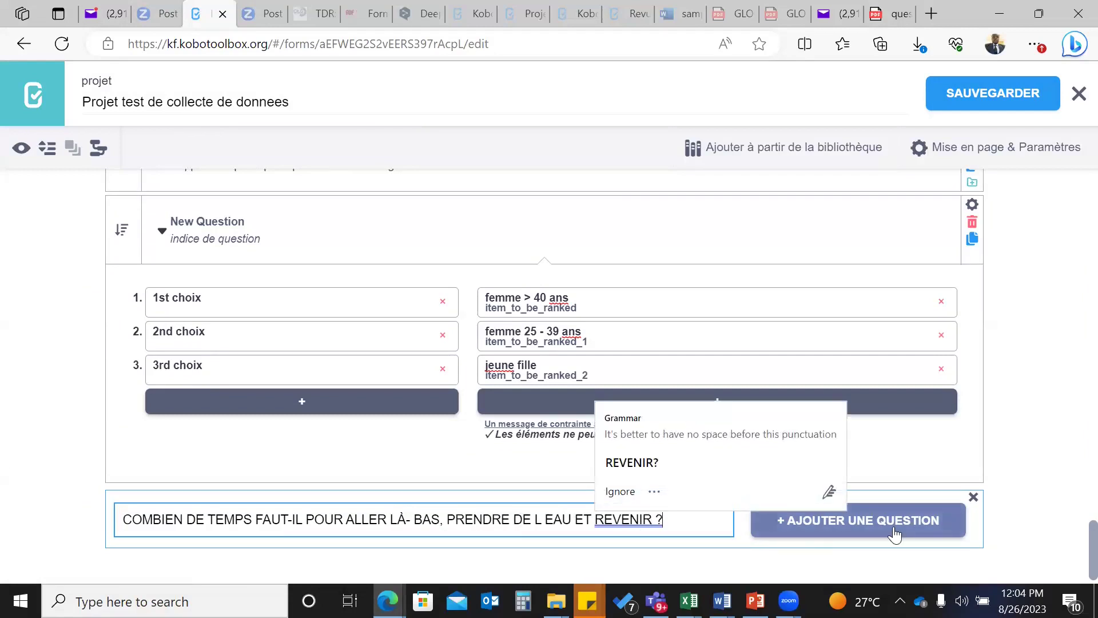
click(896, 534)
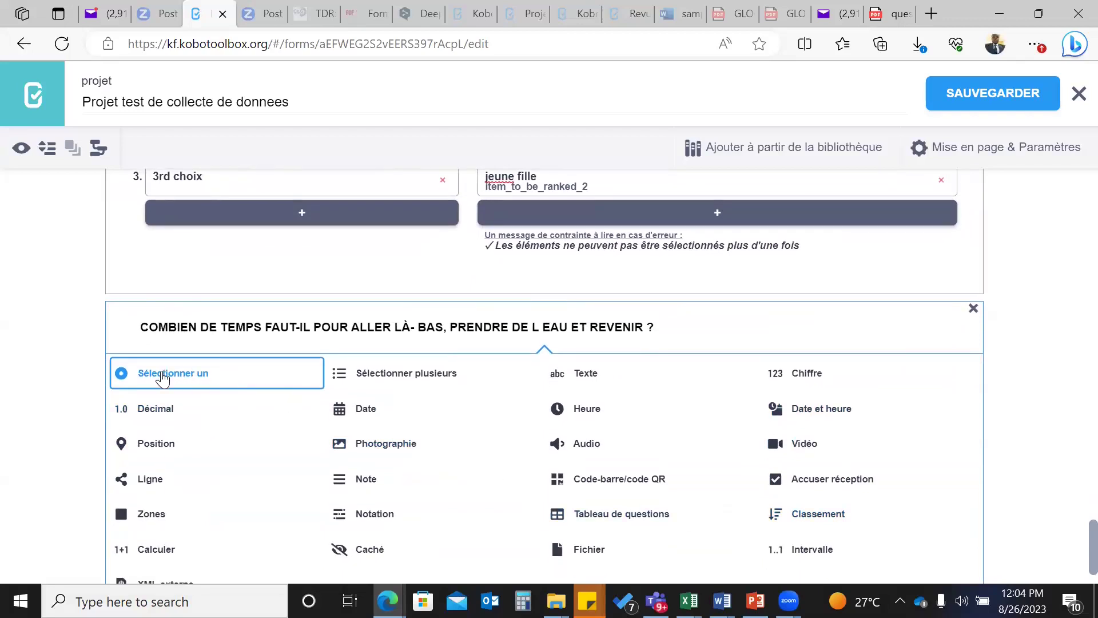
click(163, 377)
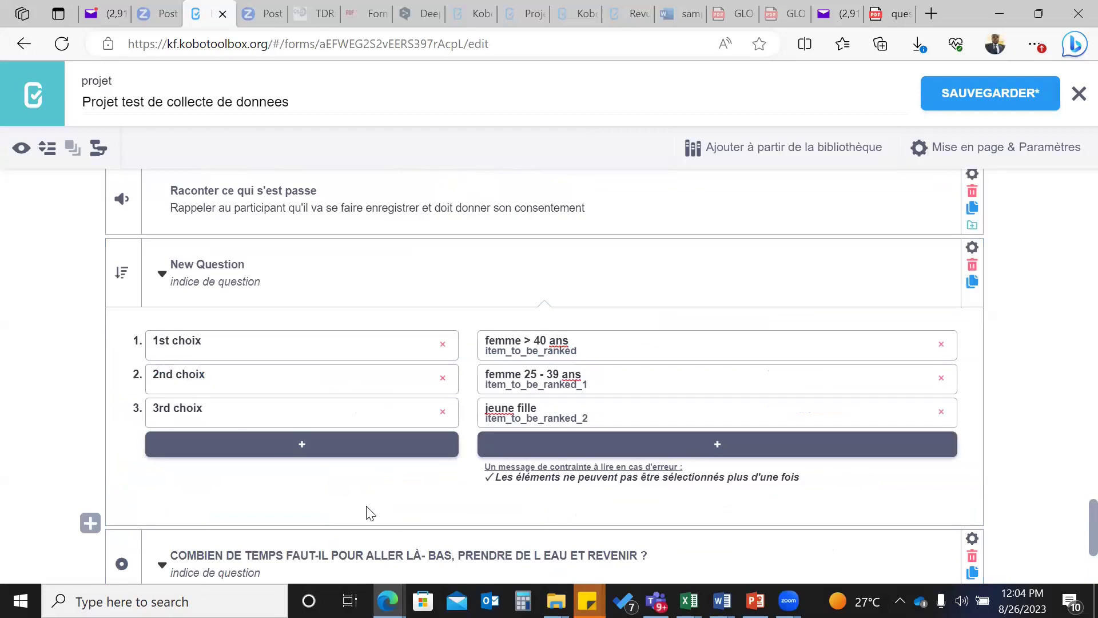
- Rename the first two answer choices to 'Eau sur place' and 'NSP'
scroll(369, 513, down, 2)
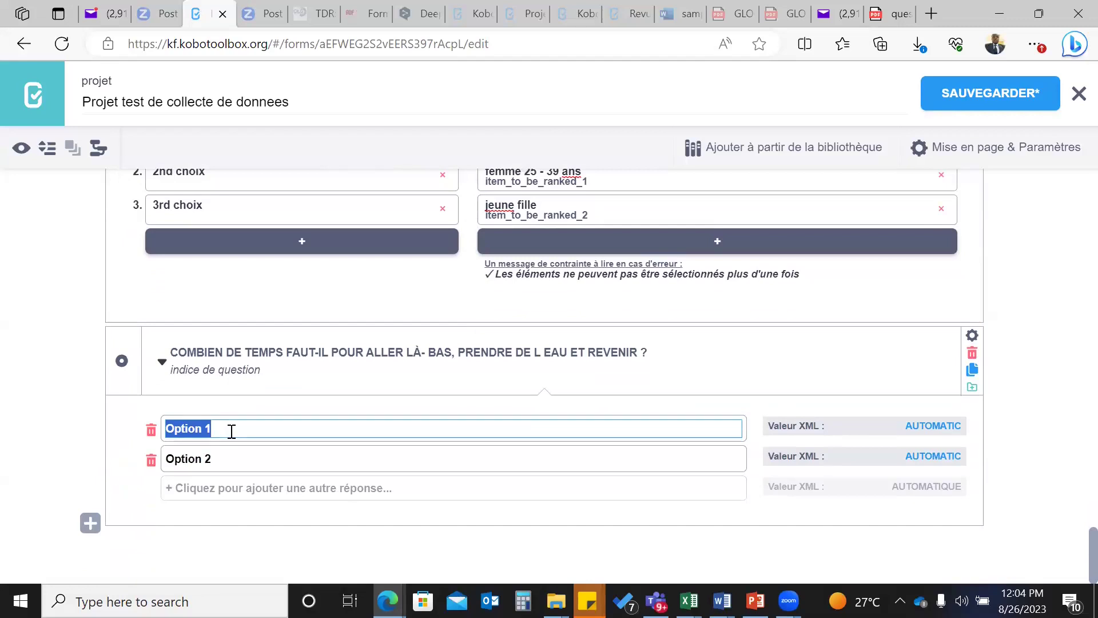
text(e)
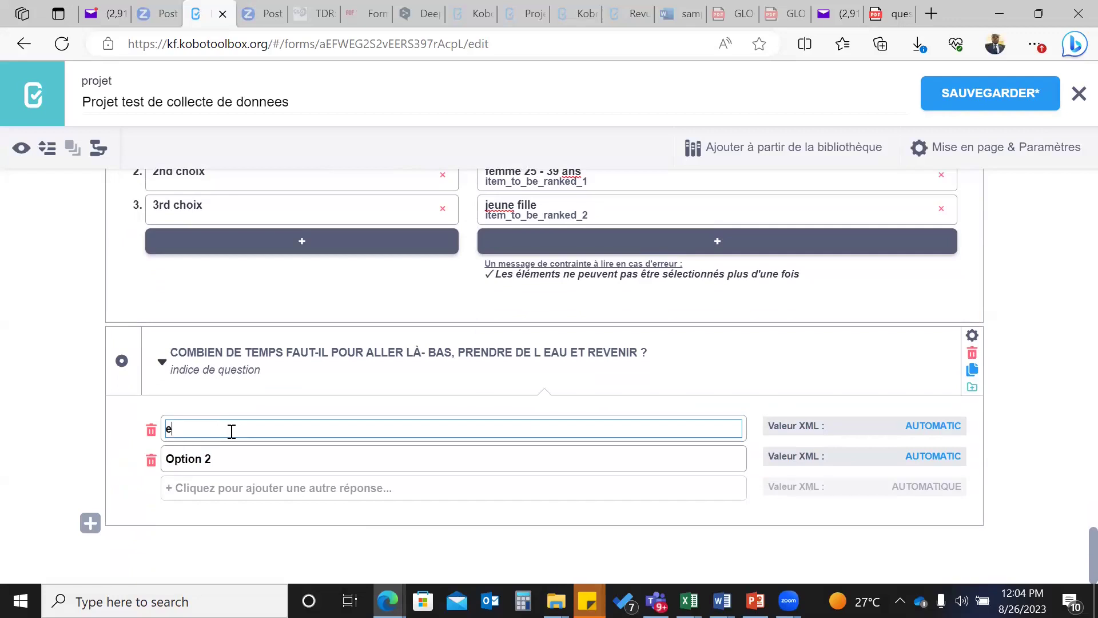
key(BackSpace)
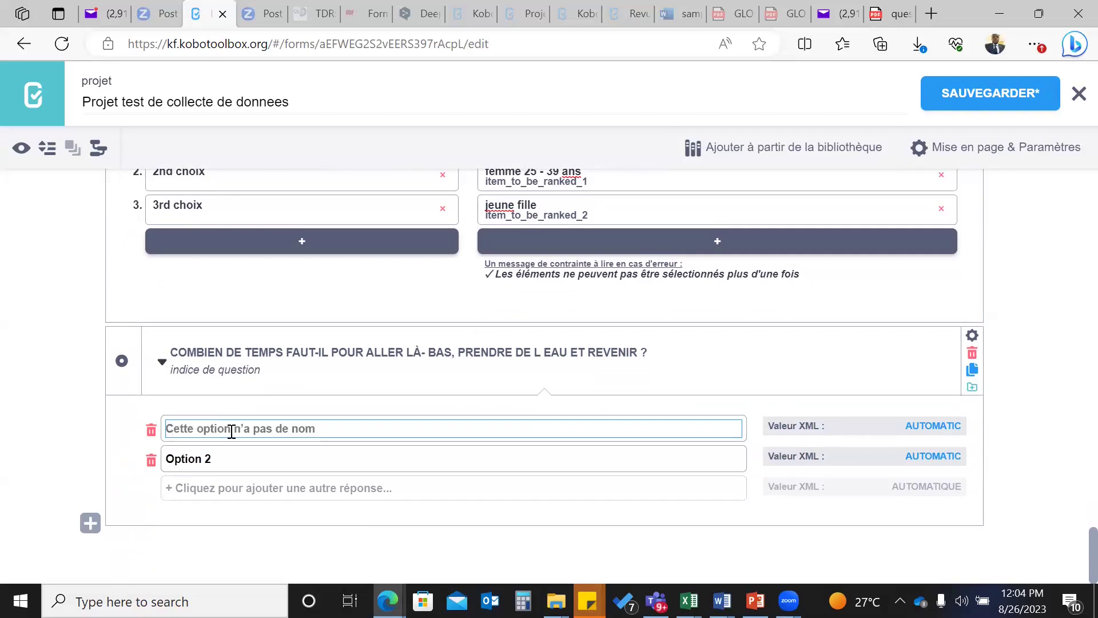
text(Eau sur)
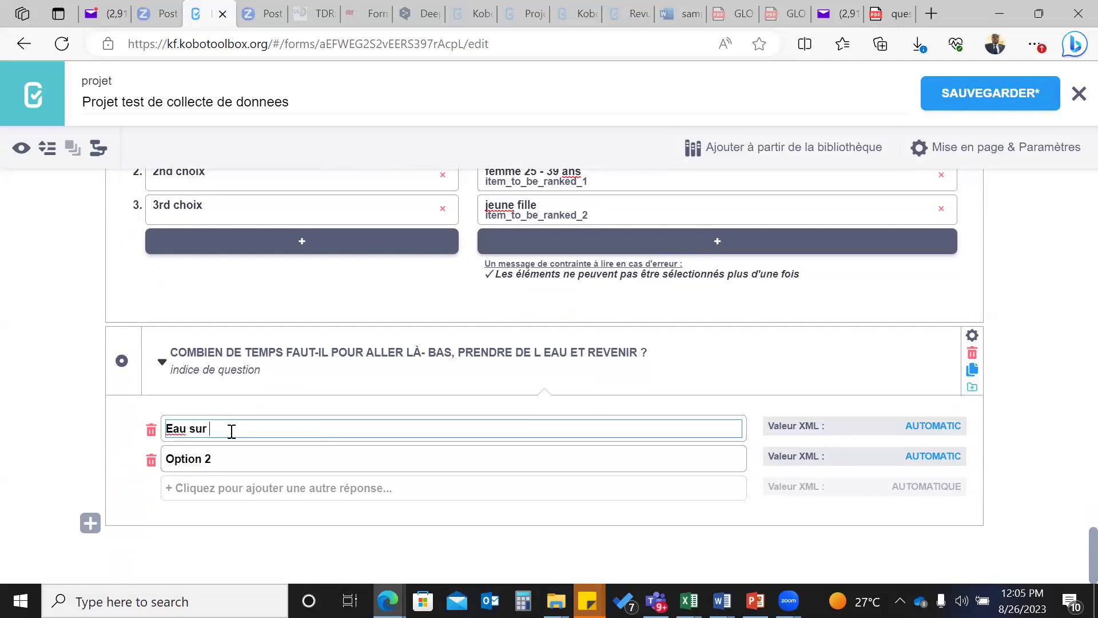
text( place)
click(220, 459)
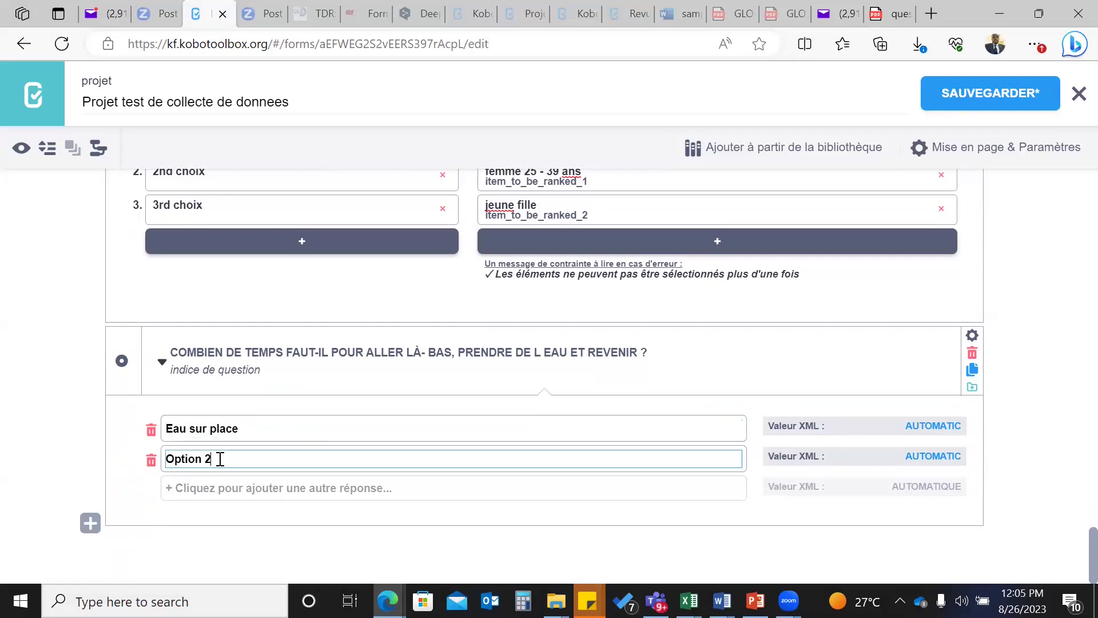
drag(220, 458, 132, 470)
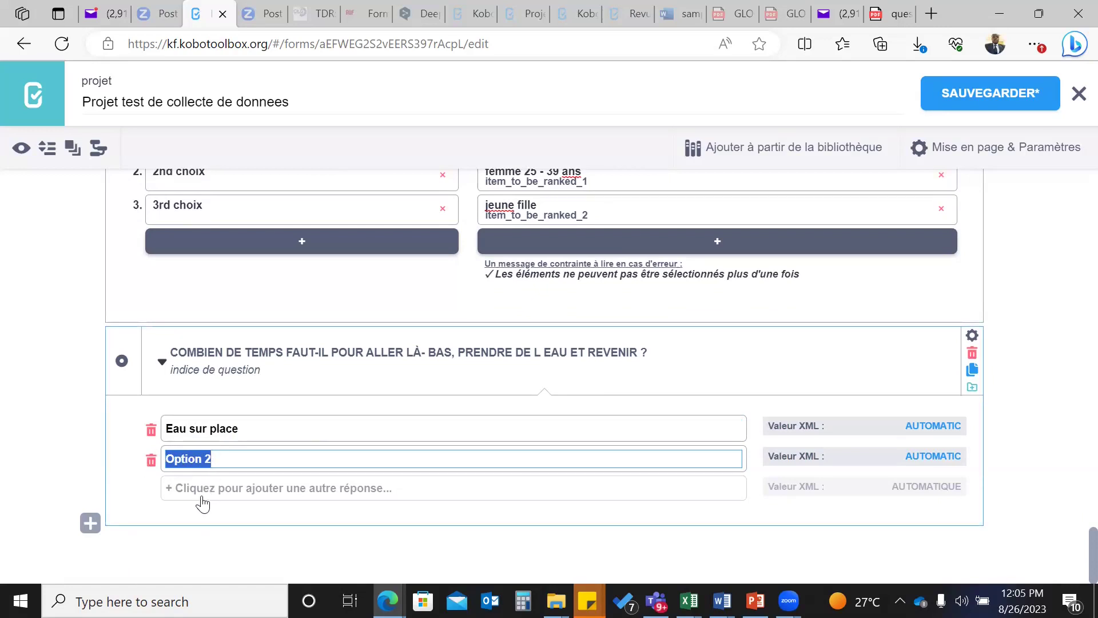
text(NSP)
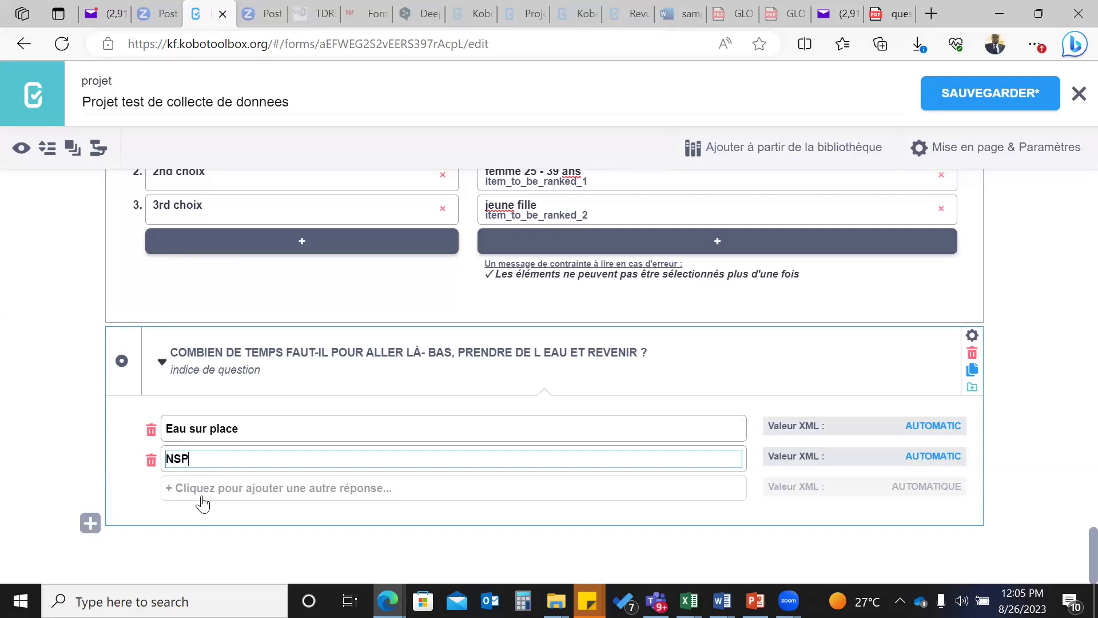
- Add a third answer choice 'preciser la duree exact'
click(207, 490)
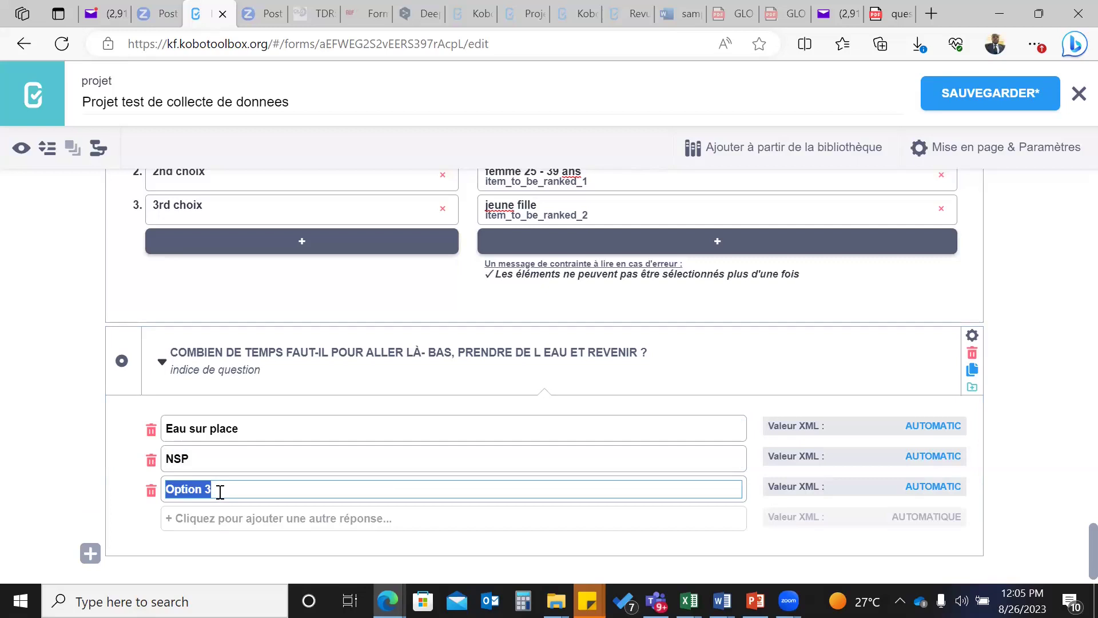
text(suree)
key(BackSpace)
key(BackSpace)
key(BackSpace)
key(BackSpace)
key(BackSpace)
text(duree)
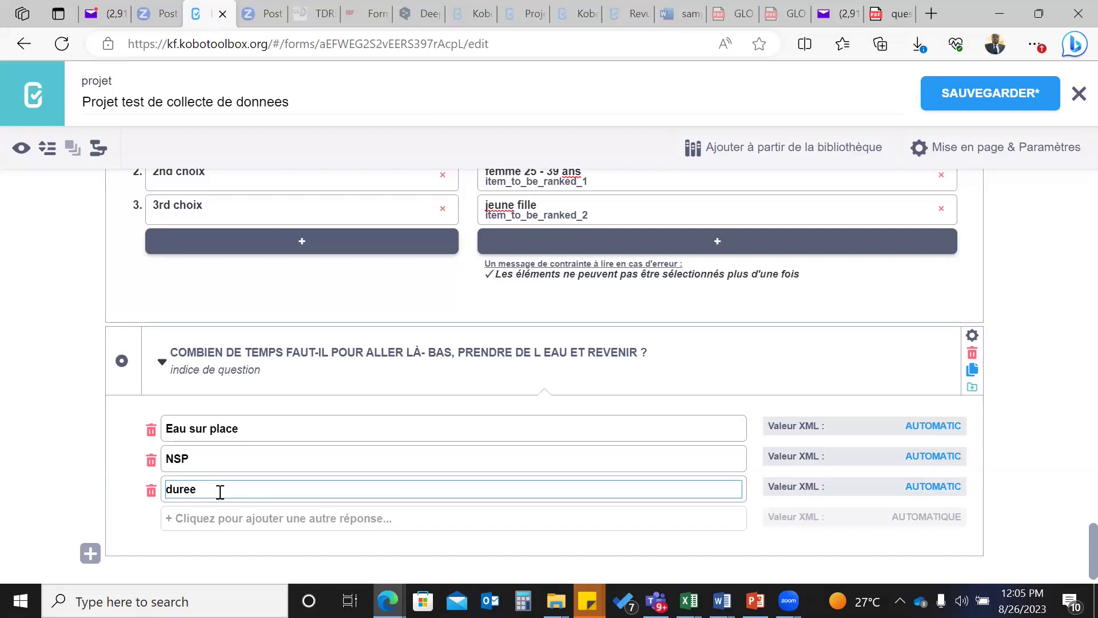
key(BackSpace)
key(BackSpace)
key(BackSpace)
key(BackSpace)
key(BackSpace)
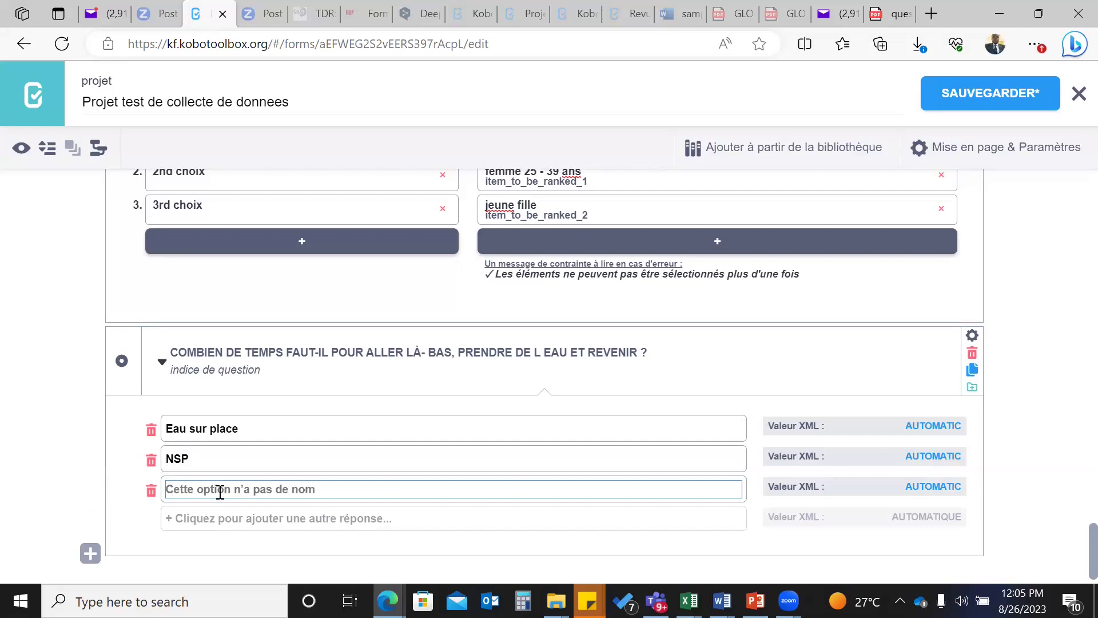
text(pr)
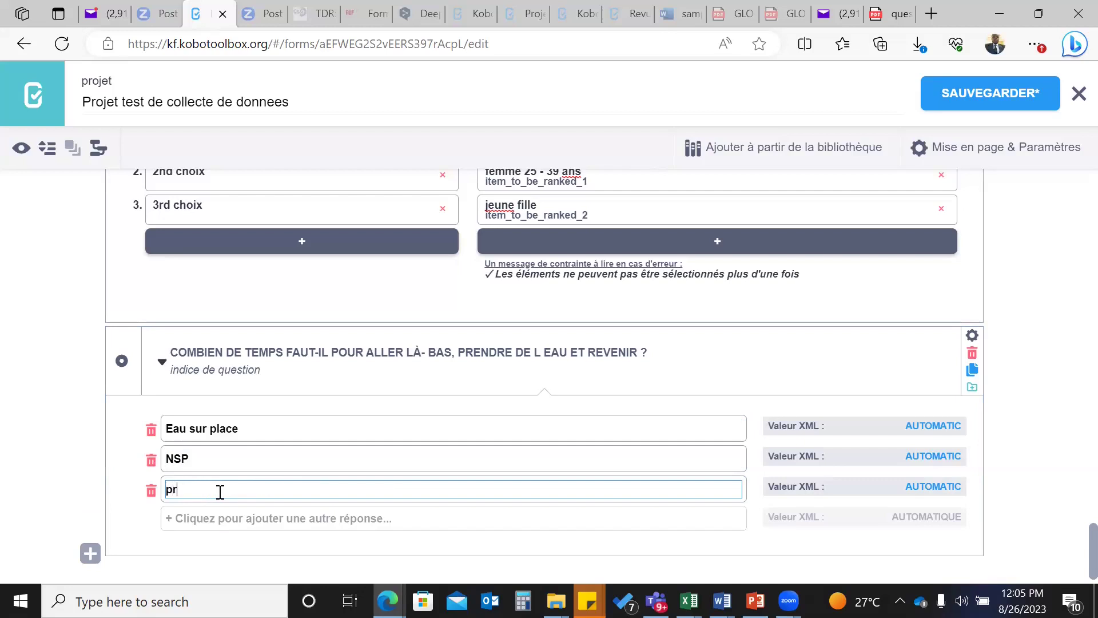
text(eciser la duree exact)
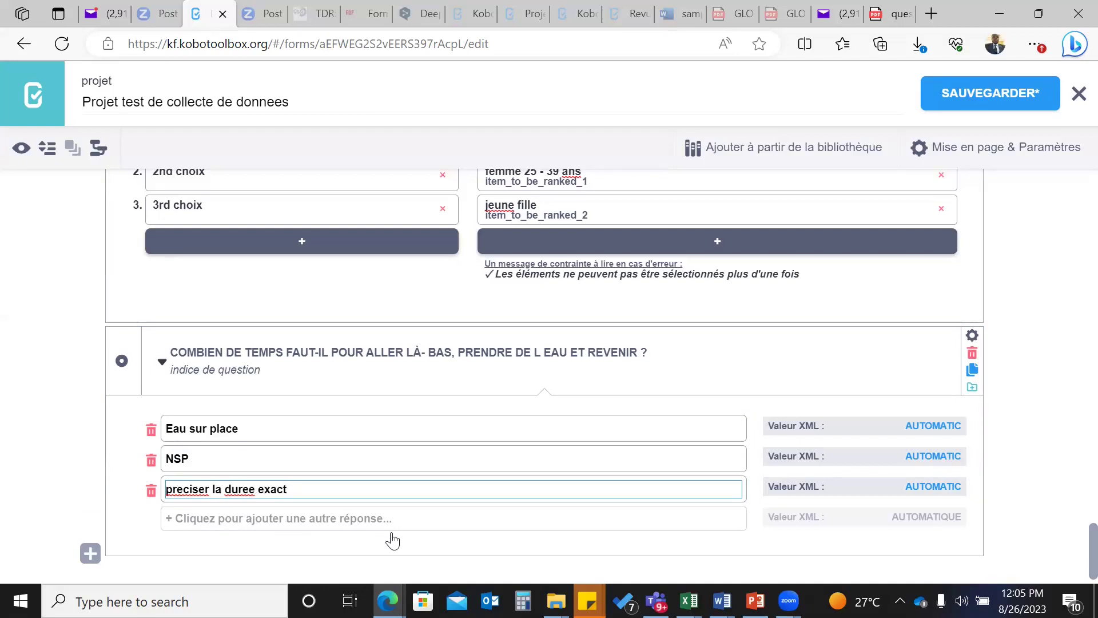
scroll(421, 565, down, 1)
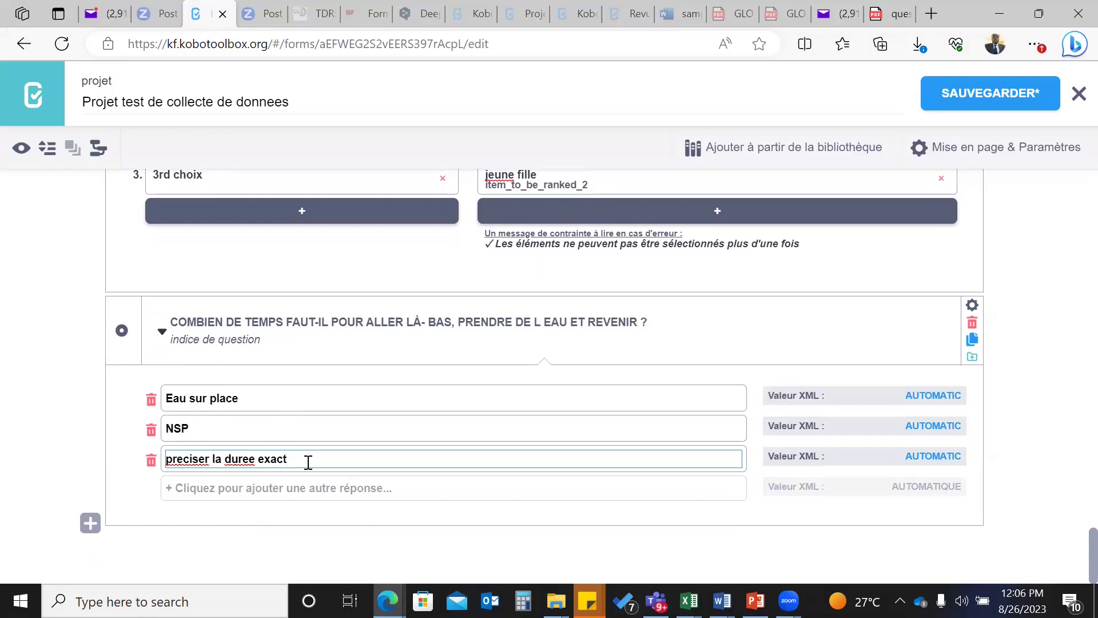
- Add a new question titled 'Durer pour chercher de l'eau' below the water-trip question
click(89, 524)
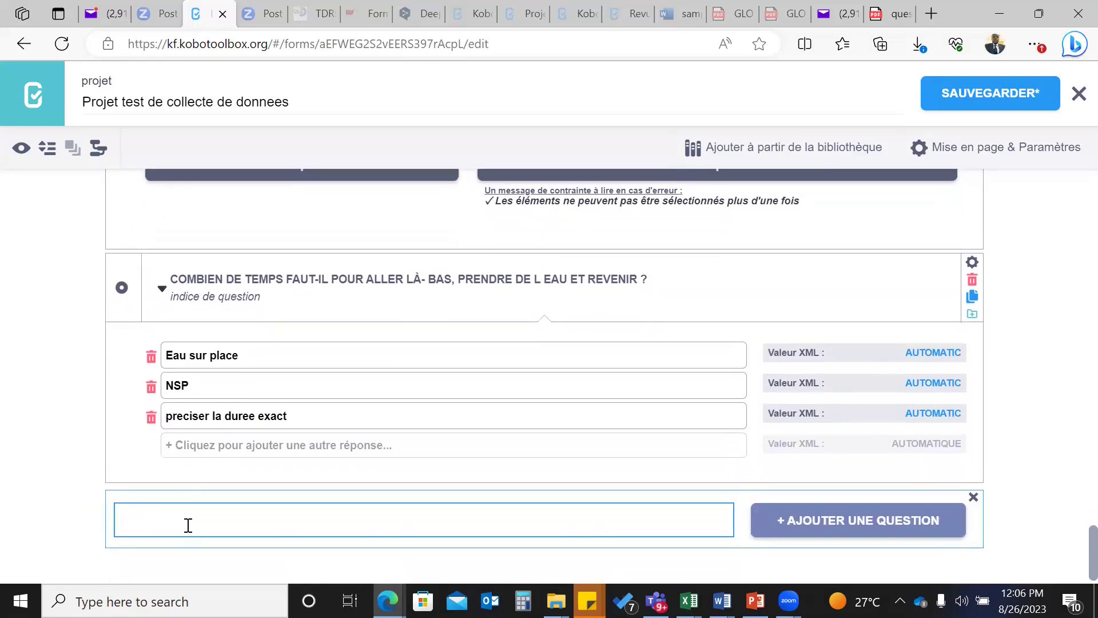
text(Durer)
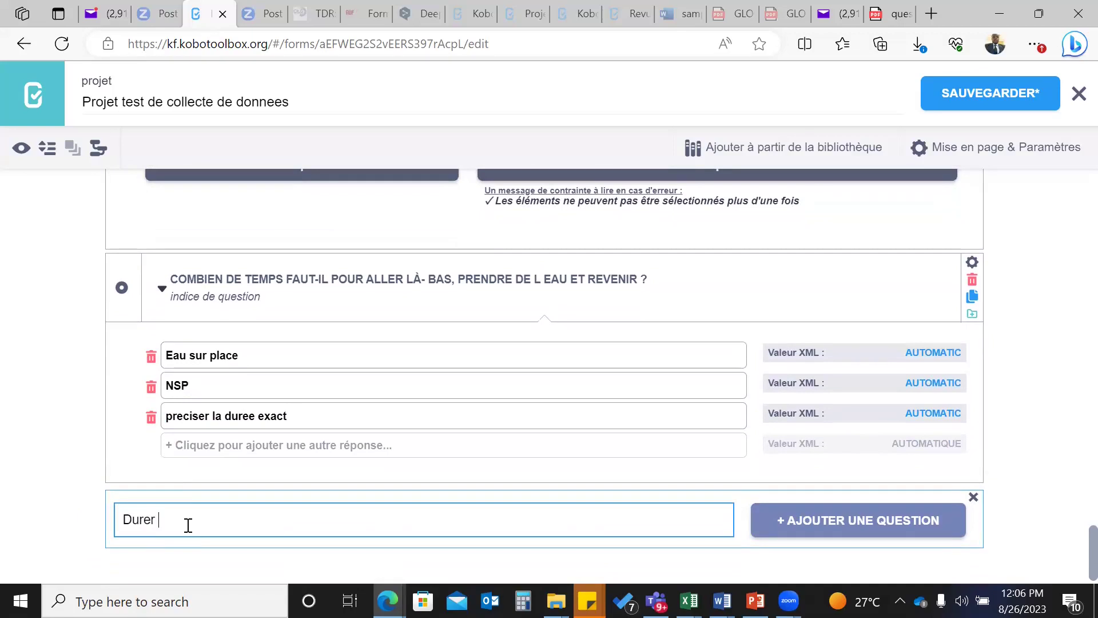
text(pour chercher de )
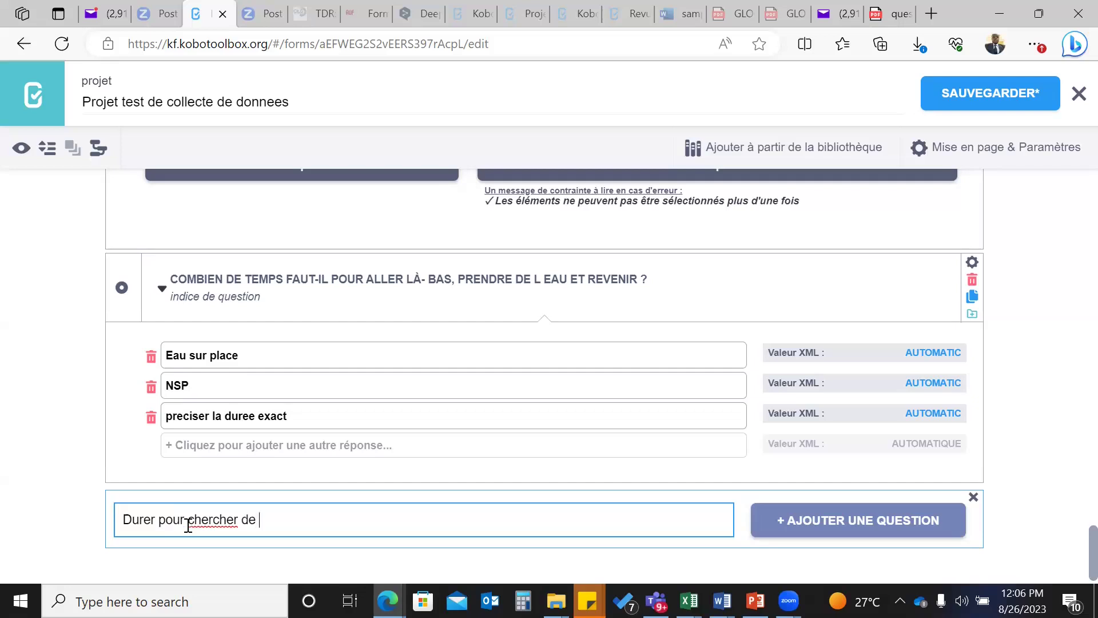
text(l'eau)
click(846, 521)
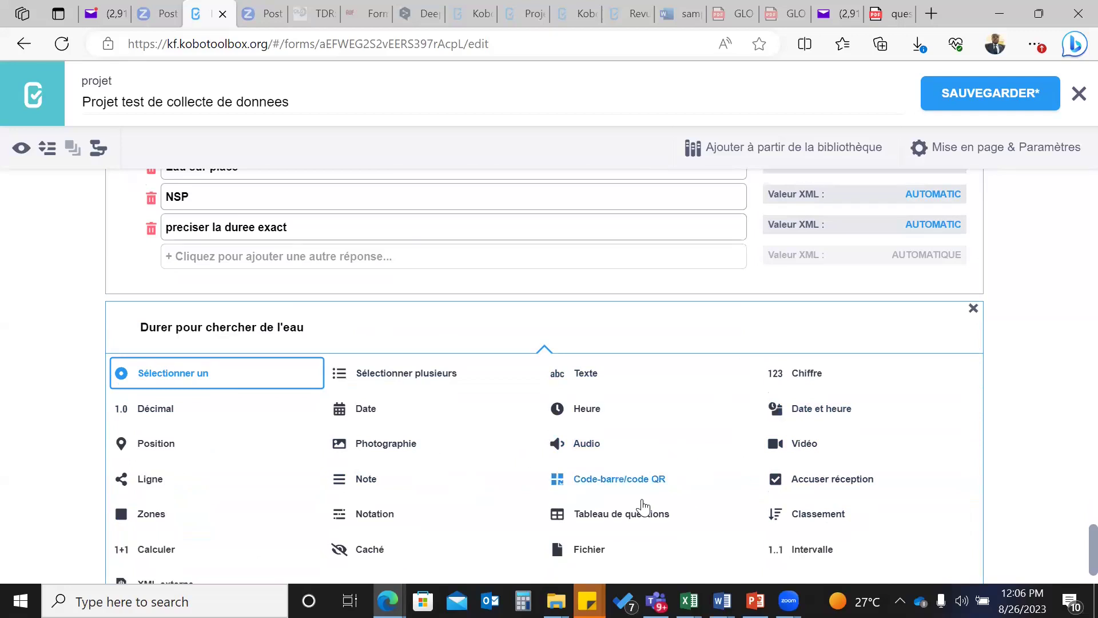
- Choose the Chiffre (123) type for the 'Durer pour chercher de l'eau' question
scroll(643, 506, down, 1)
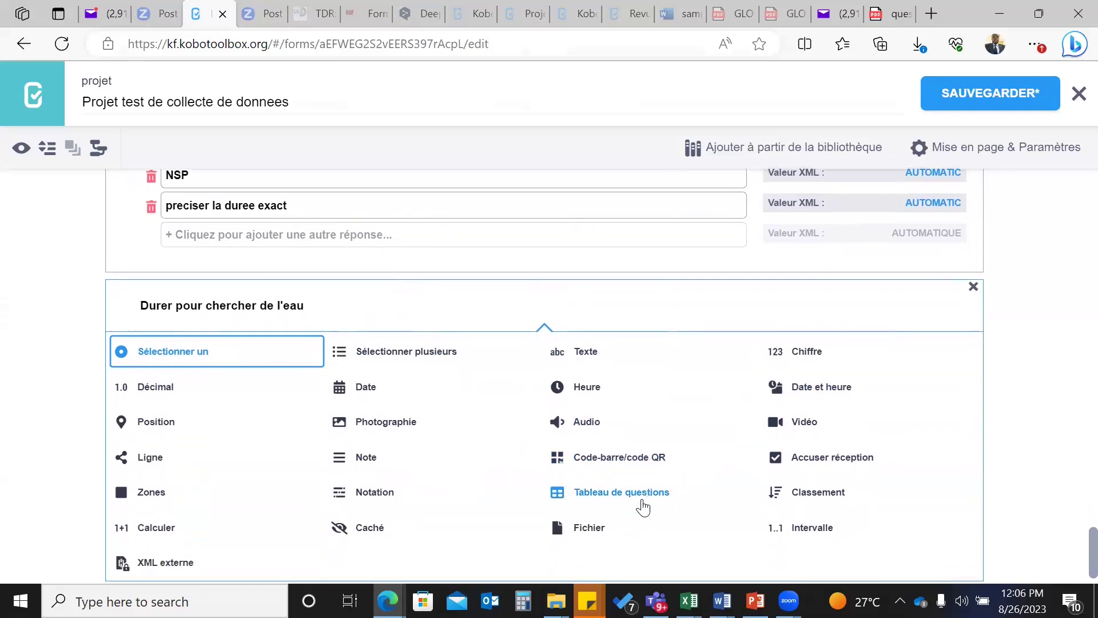
scroll(643, 507, down, 2)
scroll(643, 507, up, 3)
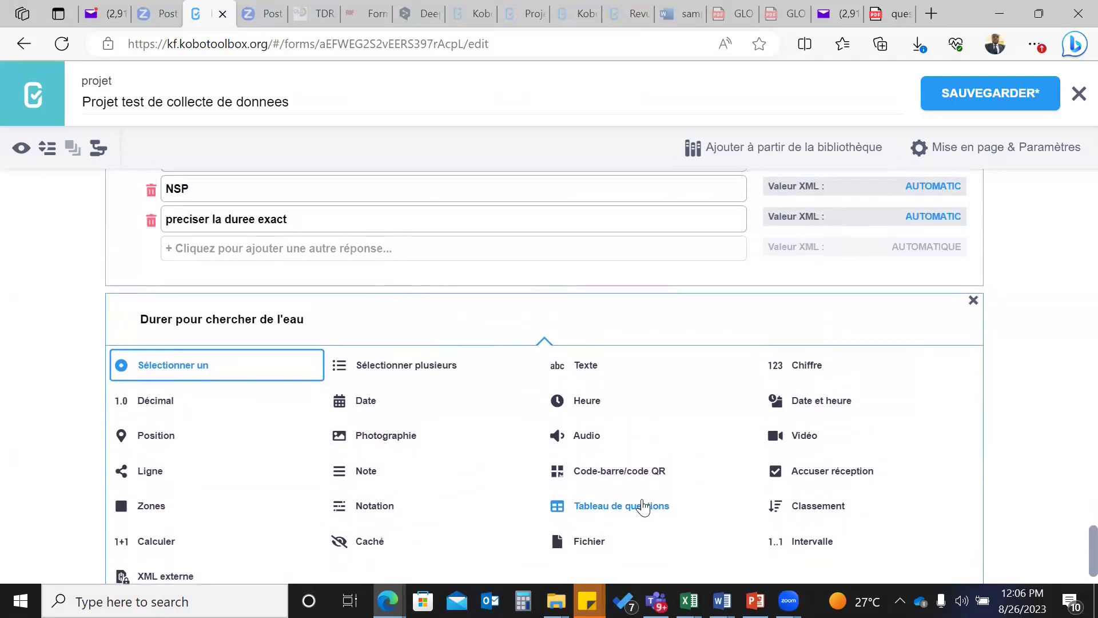
click(793, 373)
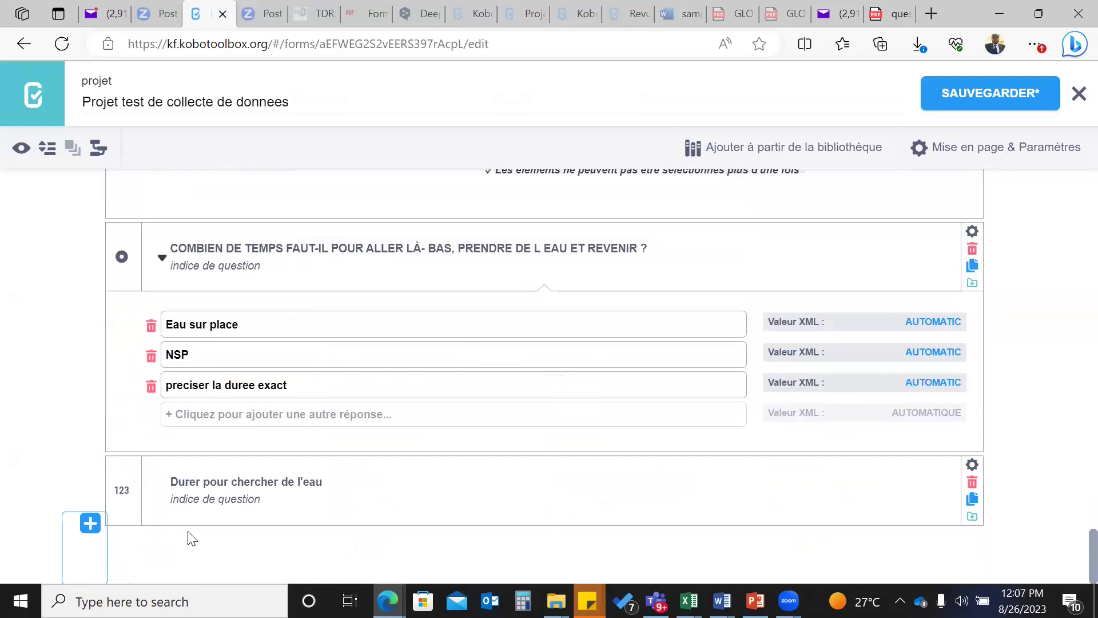
- Enter 'en minute' as the hint of the 'Durer pour chercher de l'eau' question
click(171, 500)
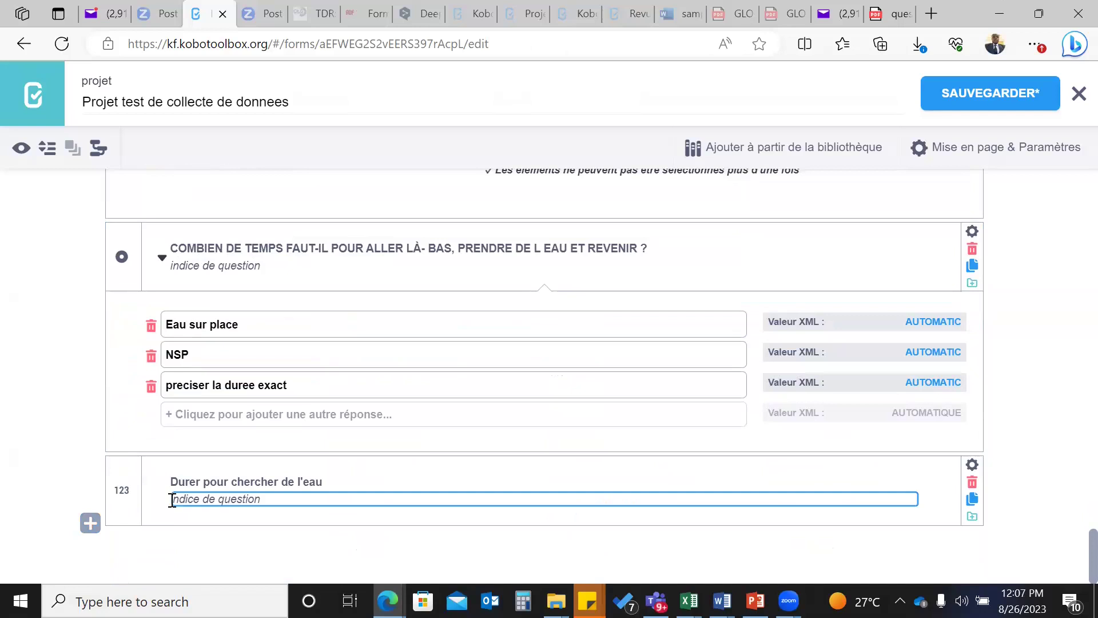
text(en minute)
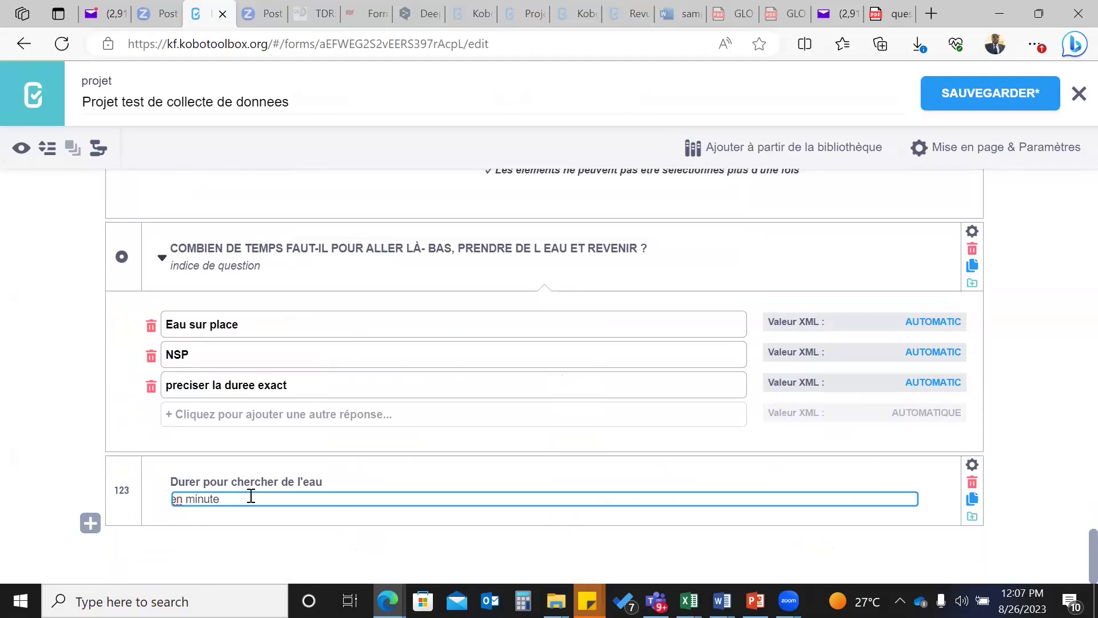
click(236, 551)
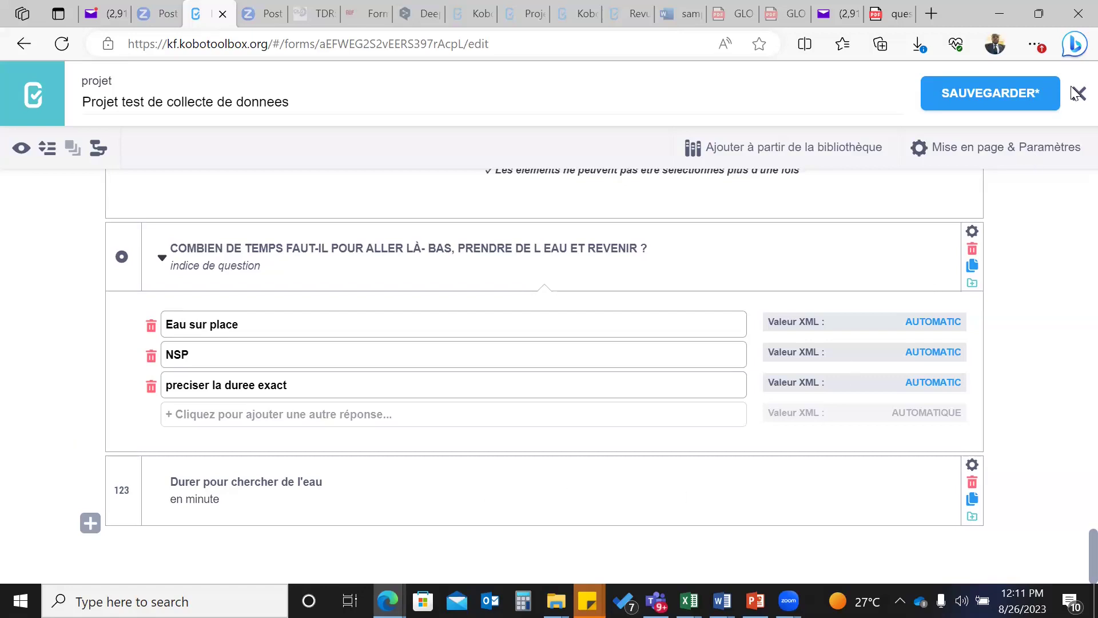
- Save the form changes and open the form preview
click(979, 93)
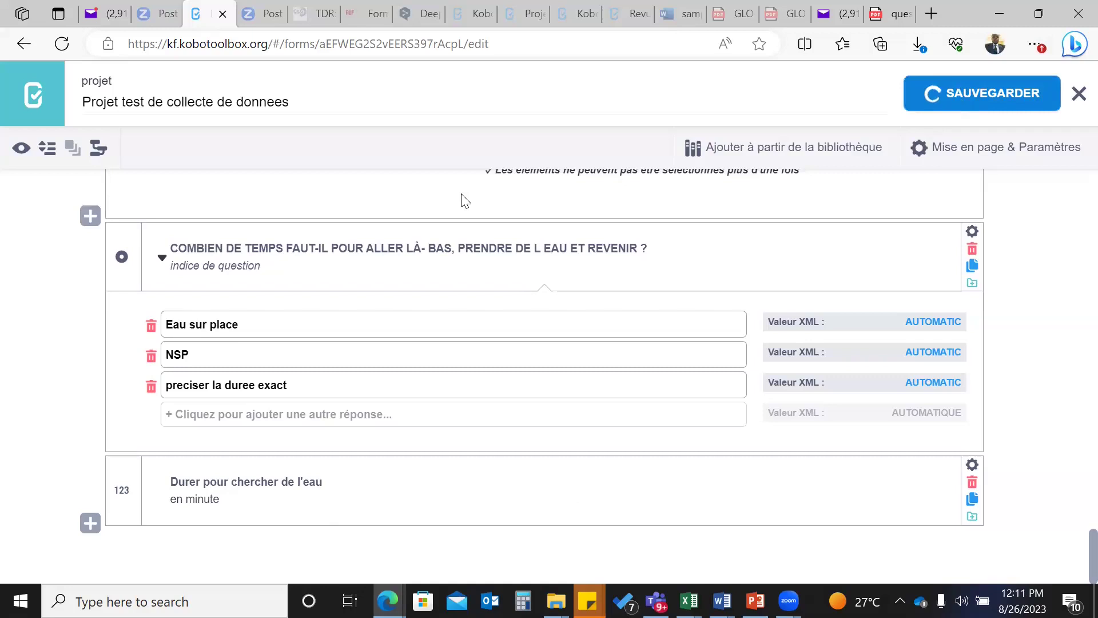
click(21, 149)
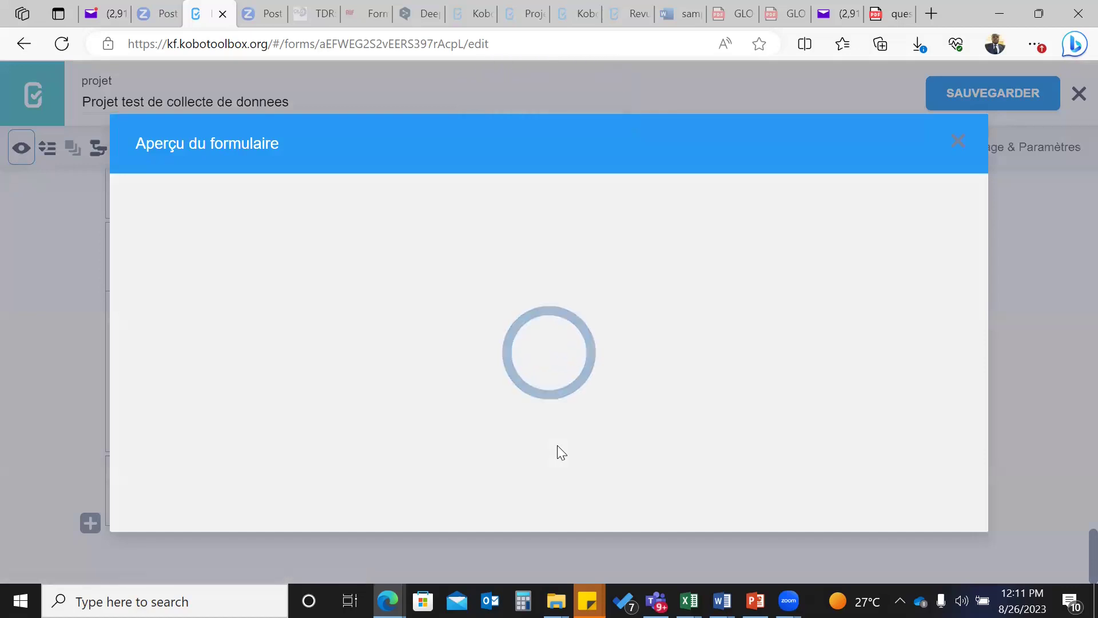
scroll(558, 446, down, 15)
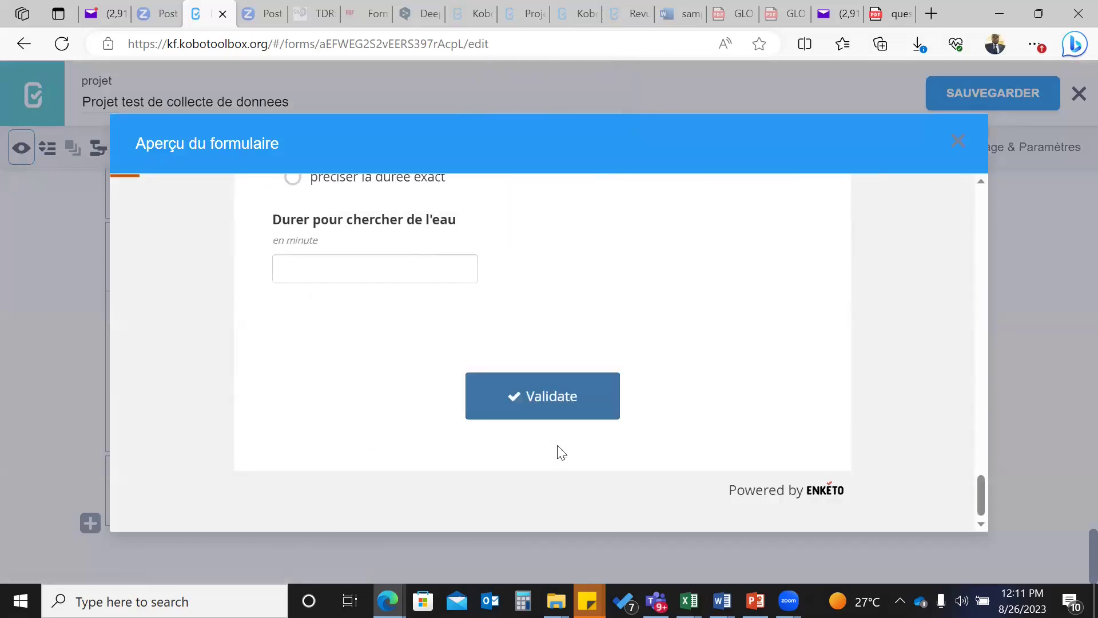
scroll(561, 452, up, 4)
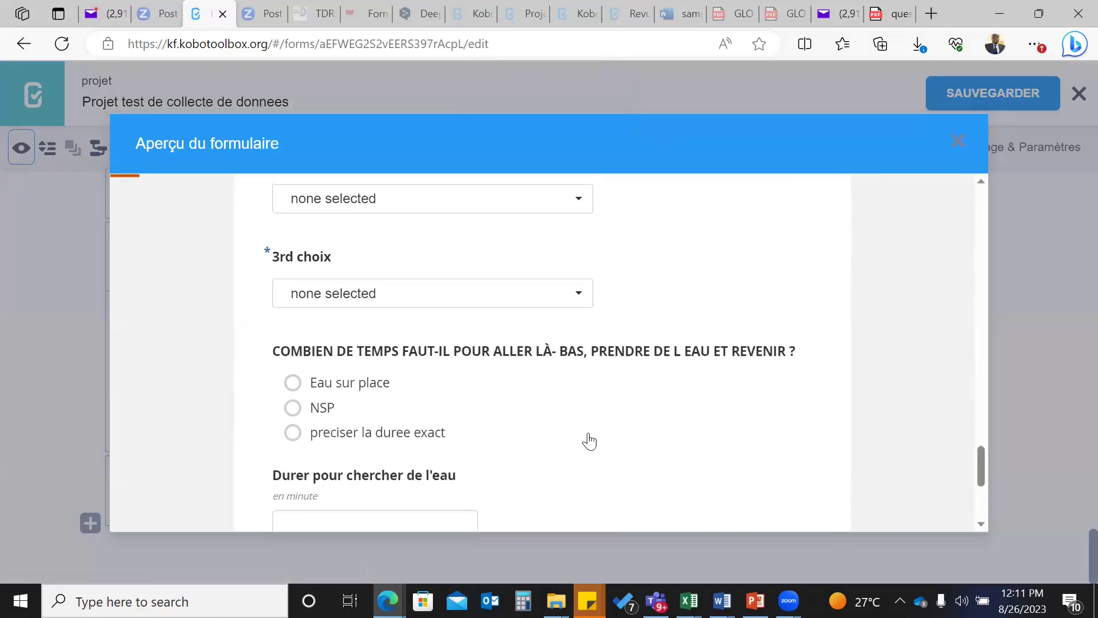
- Try Eau sur place and NSP, then choose 'preciser la duree exact' and set minutes to 5
click(292, 382)
scroll(293, 383, down, 1)
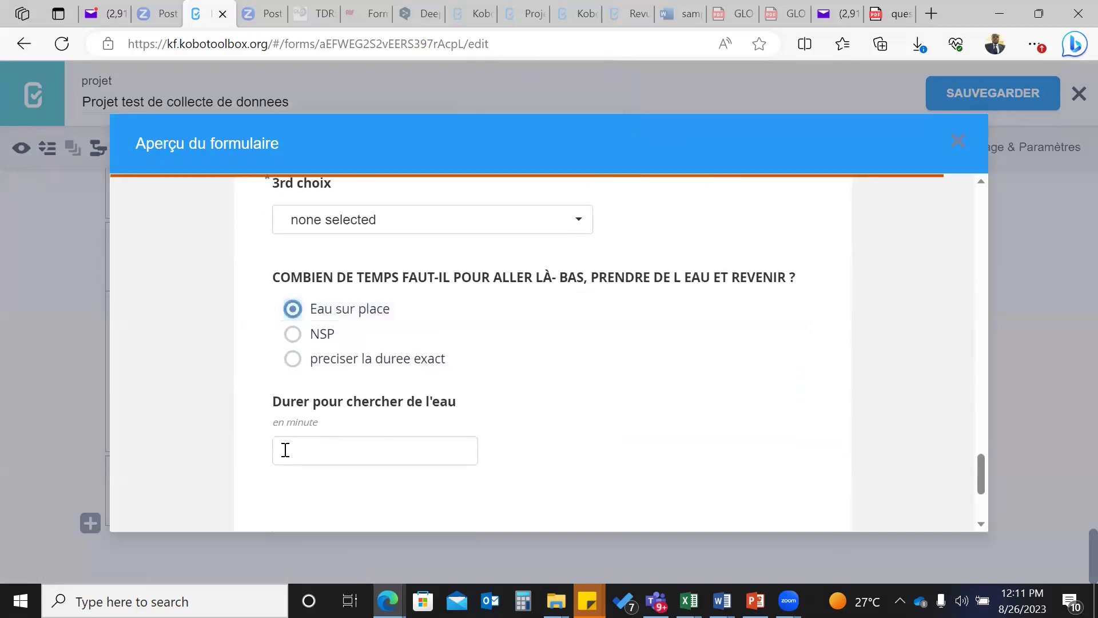
click(291, 333)
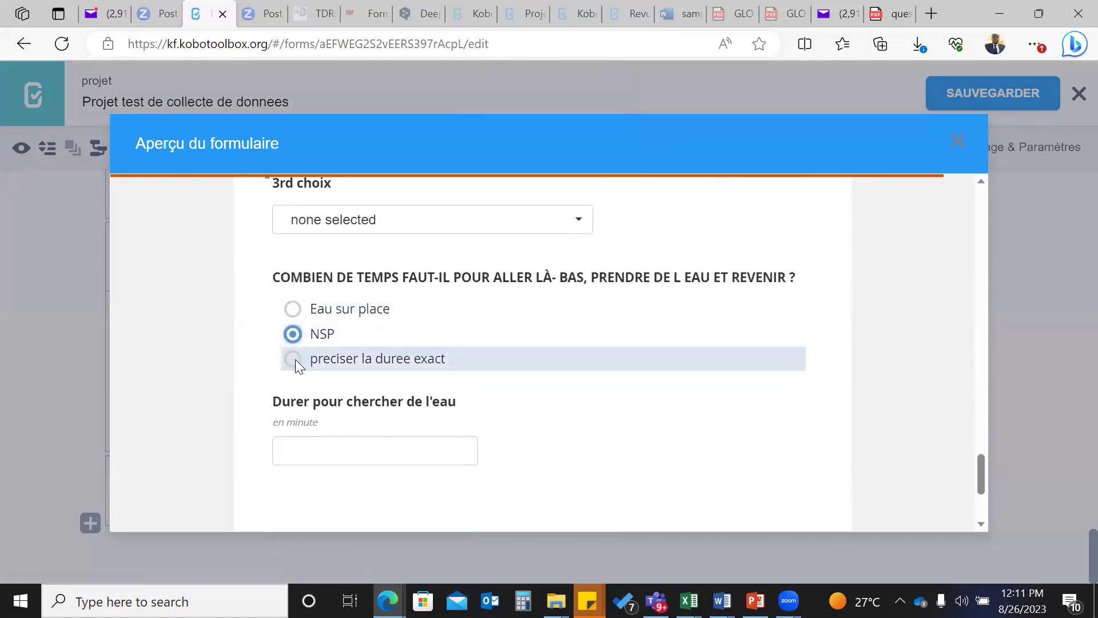
click(295, 360)
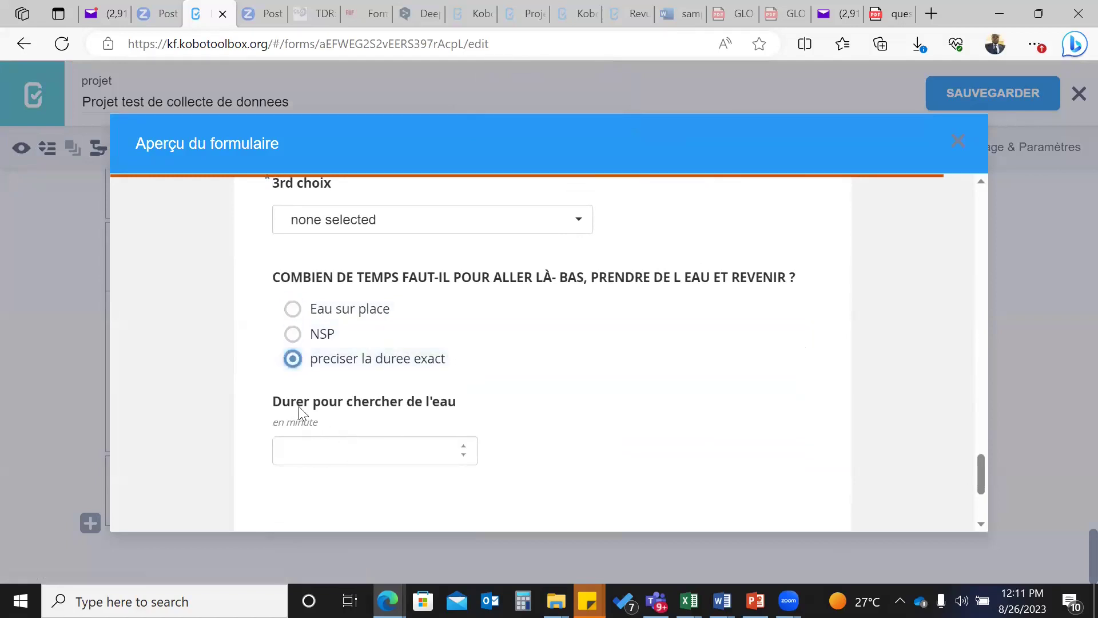
click(301, 446)
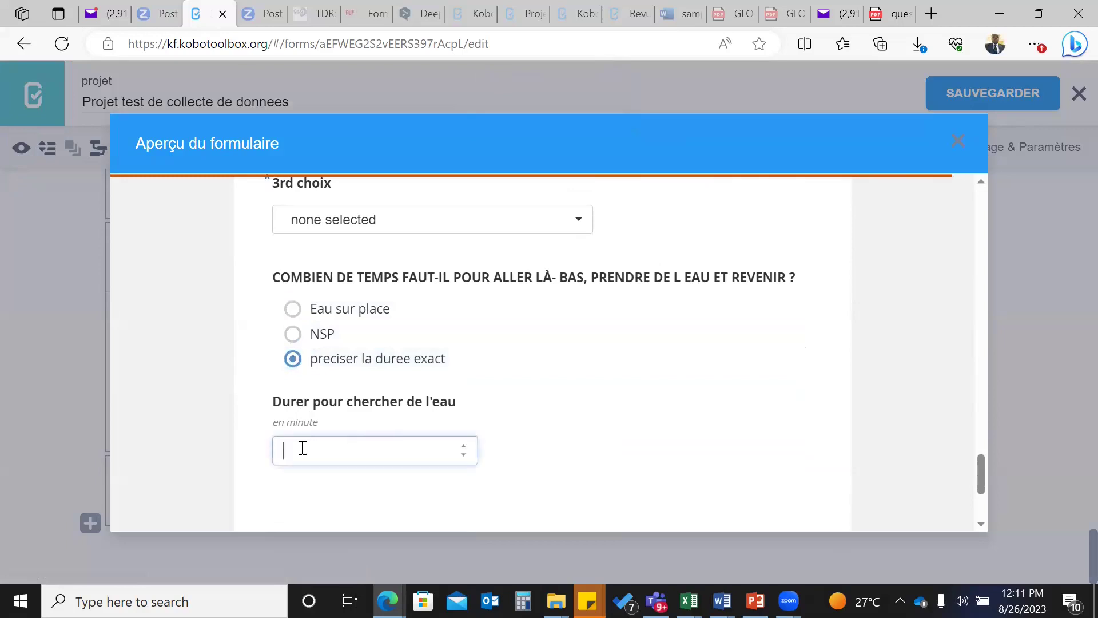
click(463, 447)
click(463, 447)
click(463, 446)
click(463, 446)
click(463, 447)
- Close the form preview and reopen a fresh one
click(961, 144)
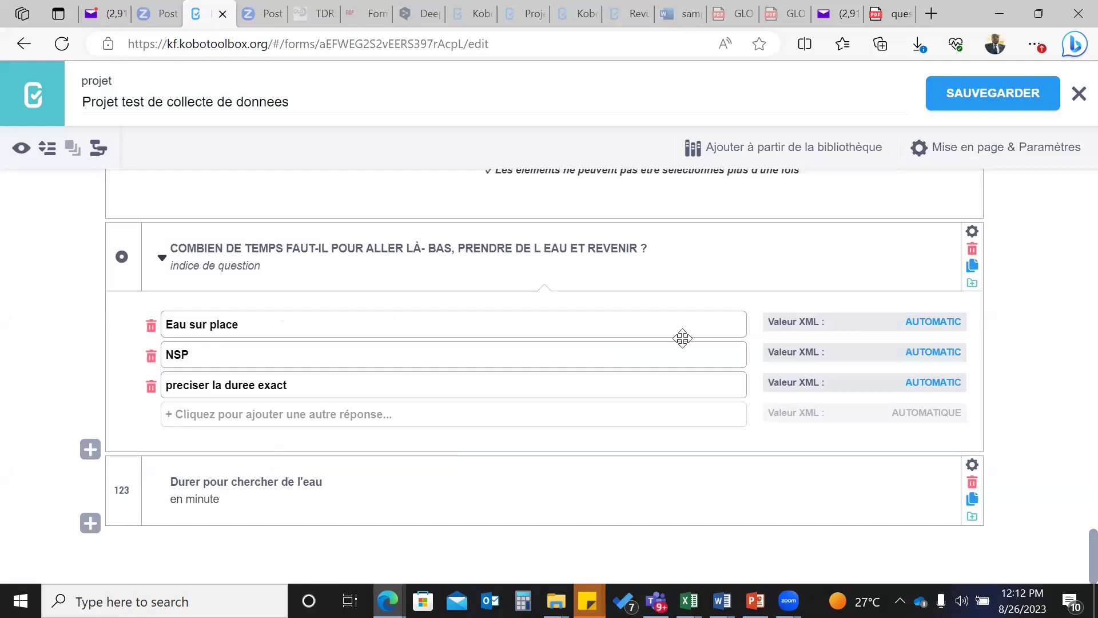
click(19, 150)
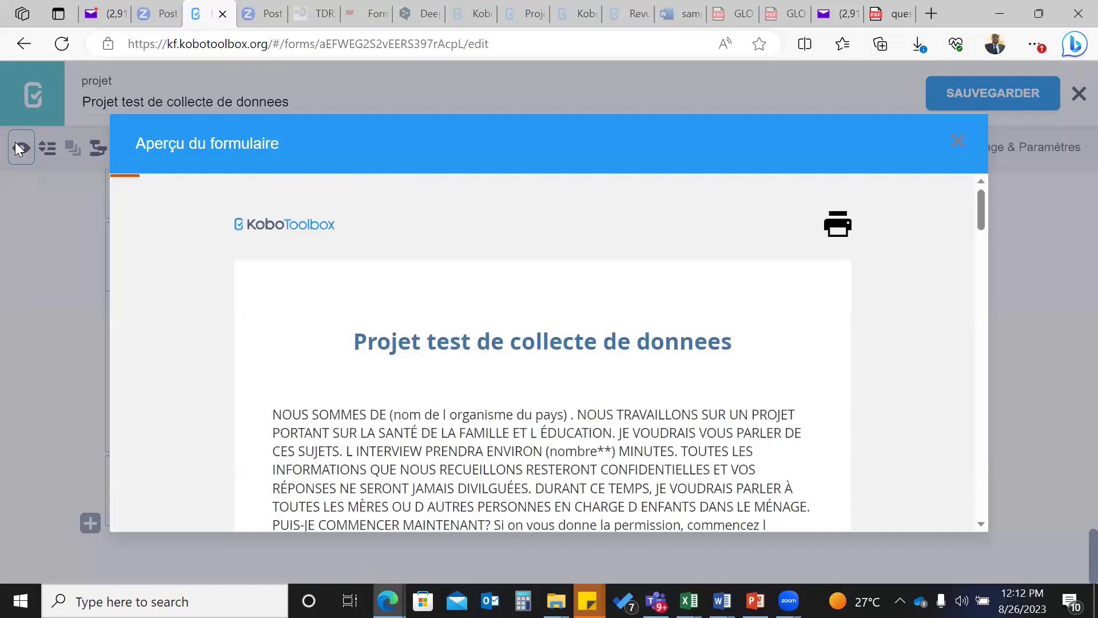
scroll(318, 453, down, 10)
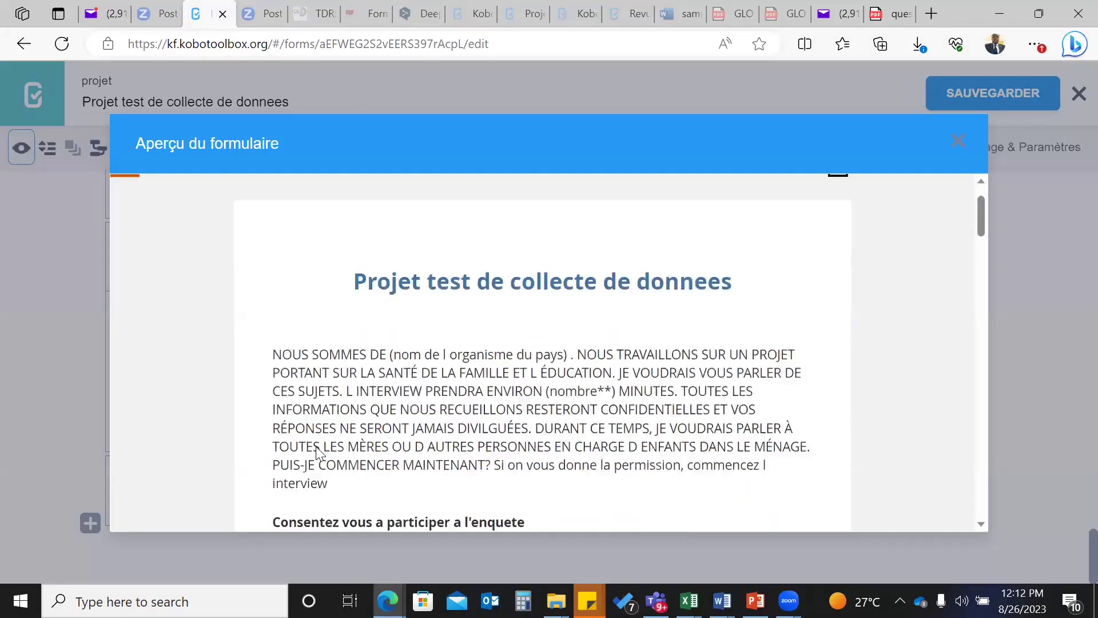
scroll(317, 454, down, 20)
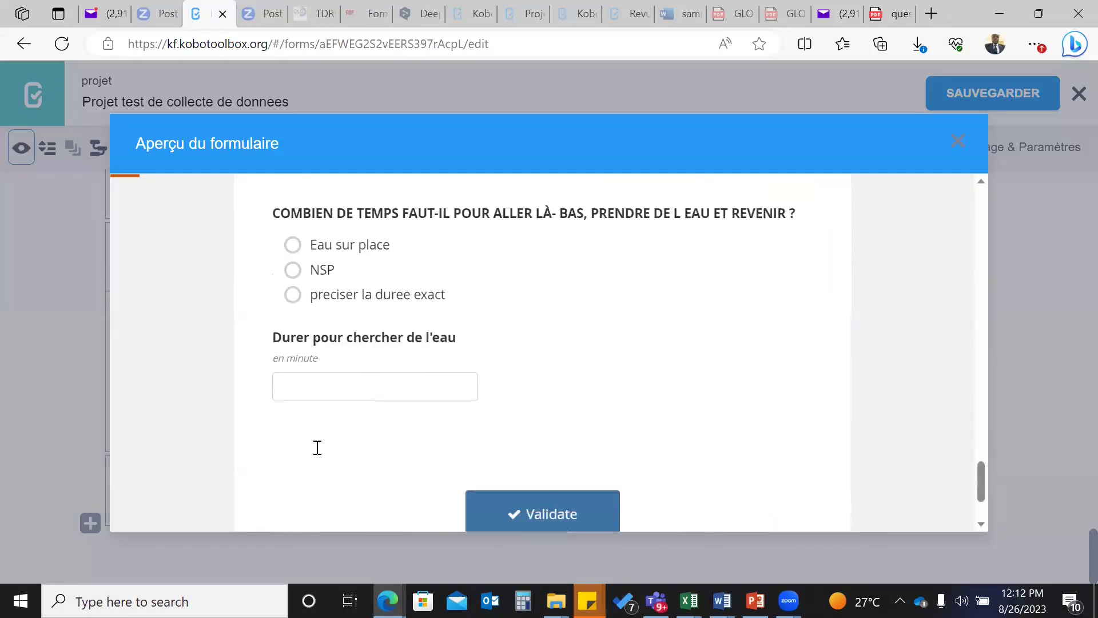
scroll(317, 448, up, 1)
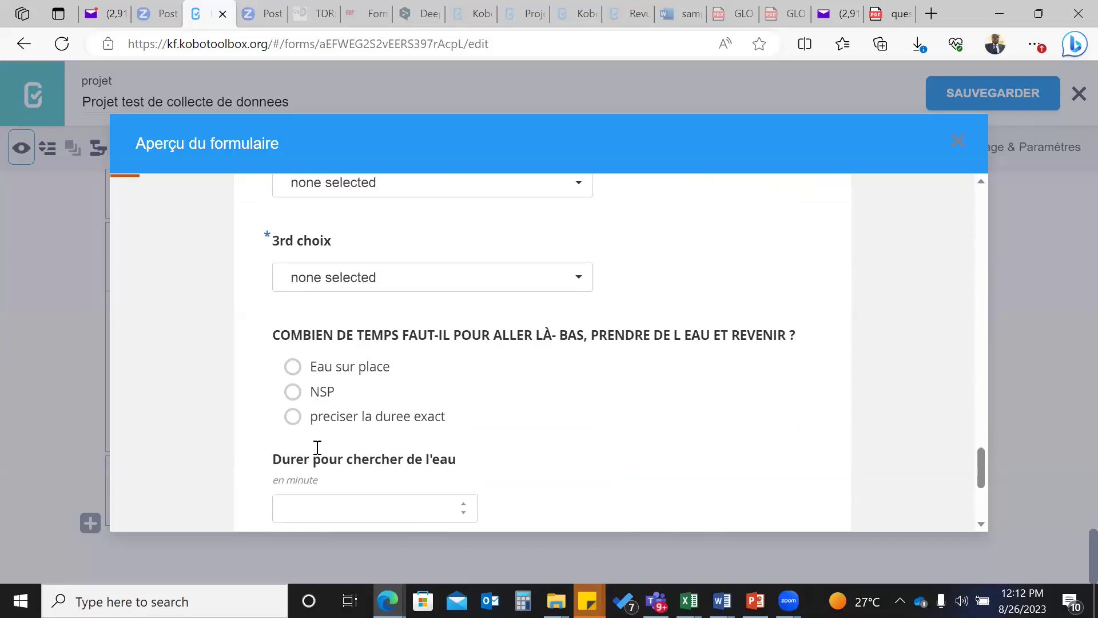
scroll(318, 447, down, 1)
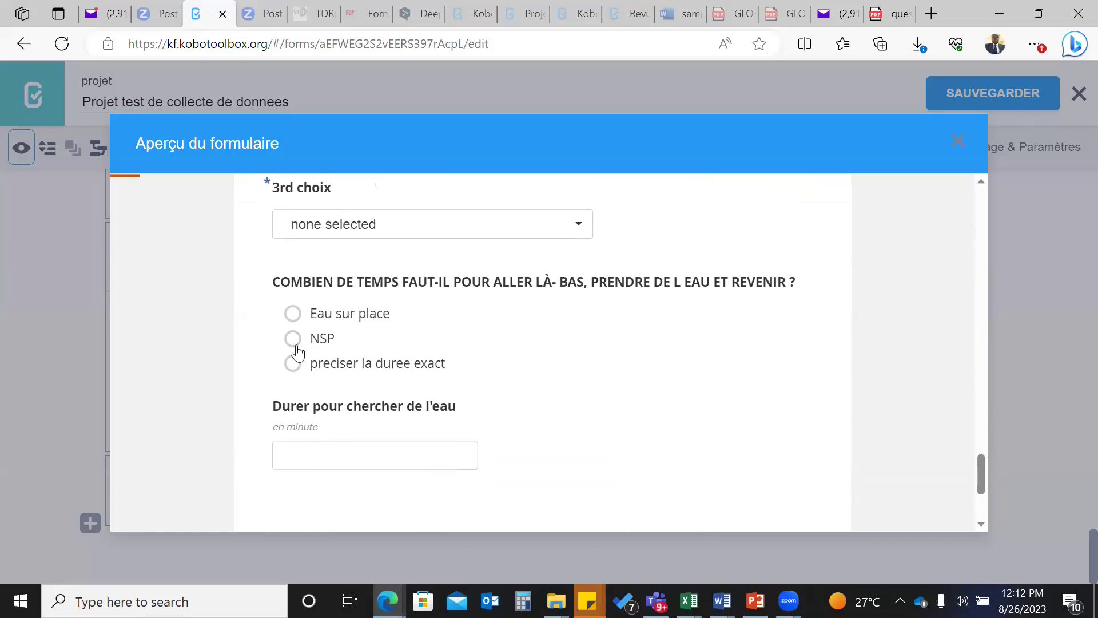
- Test NSP, Eau sur place, then 'preciser la duree exact', and close the preview
click(292, 339)
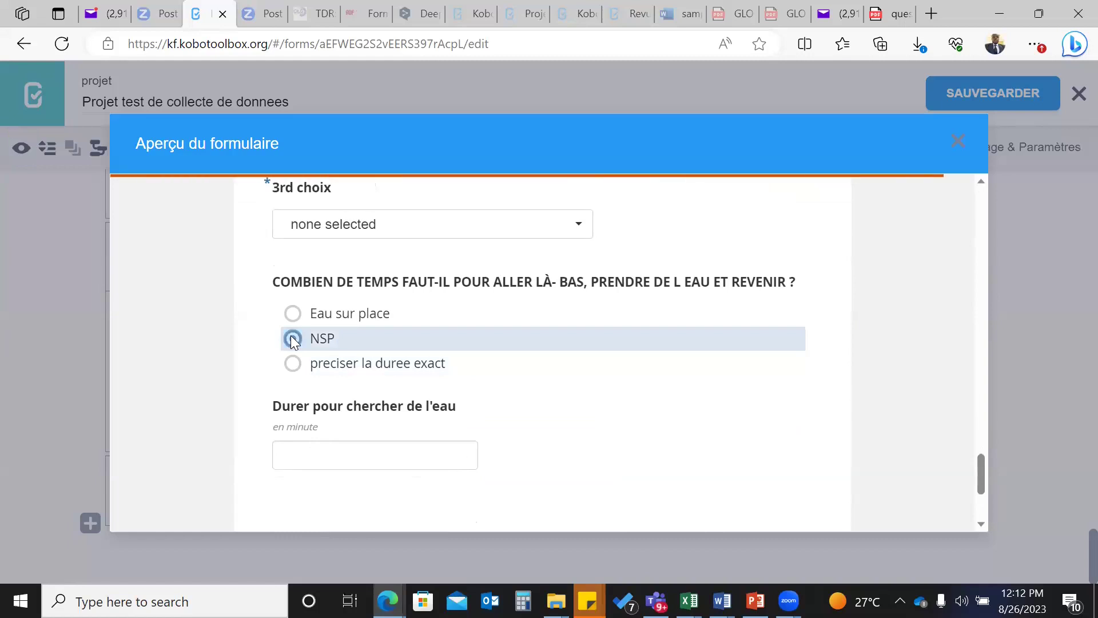
click(292, 313)
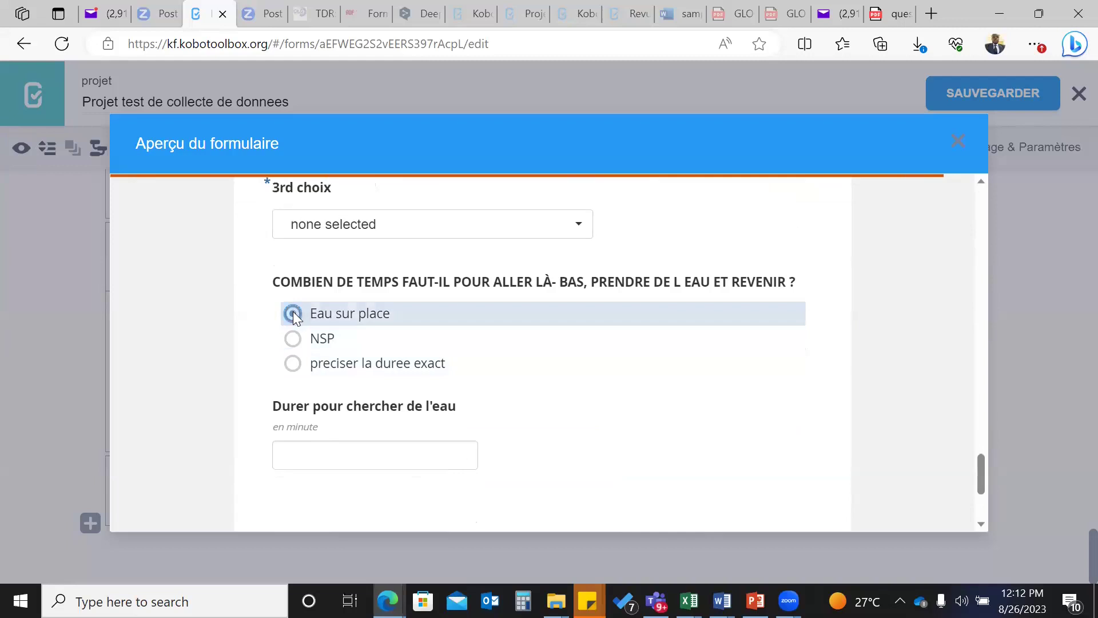
click(293, 364)
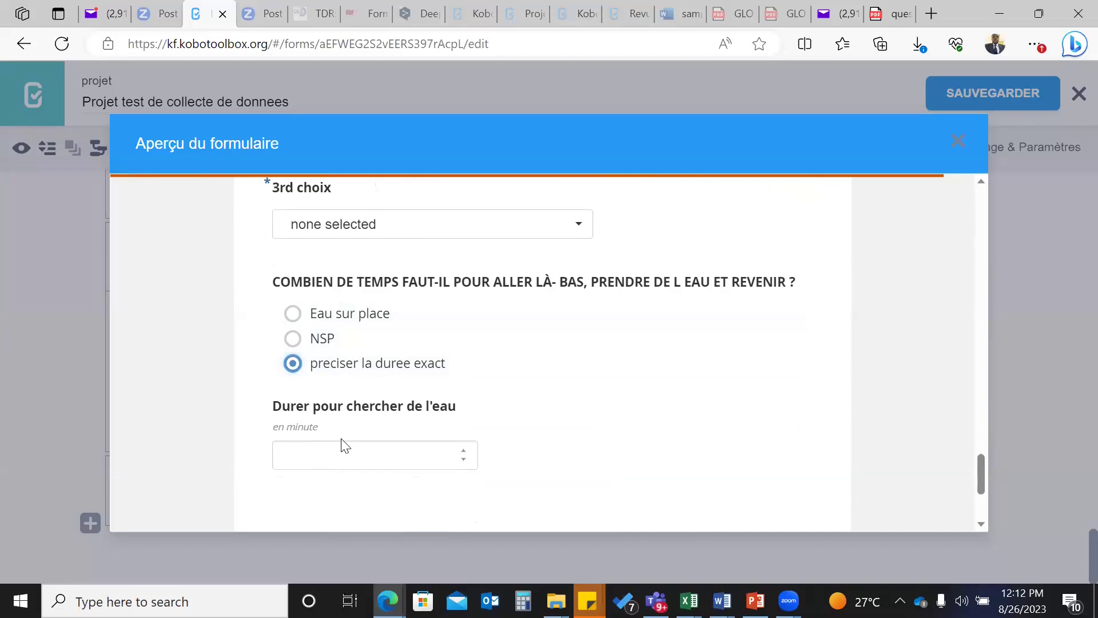
scroll(341, 445, up, 1)
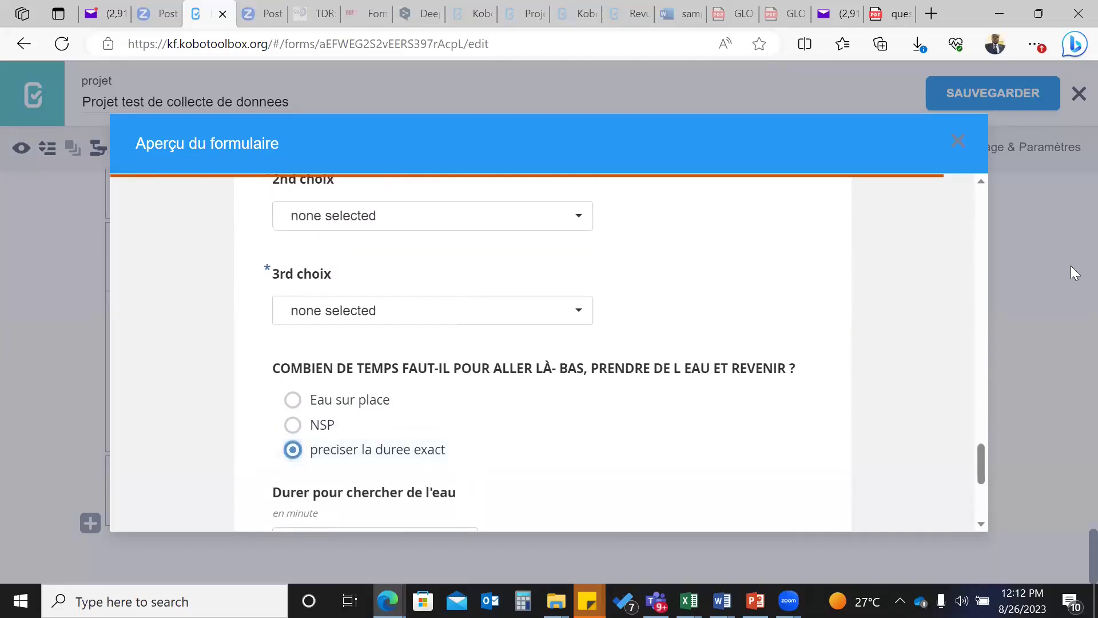
click(958, 143)
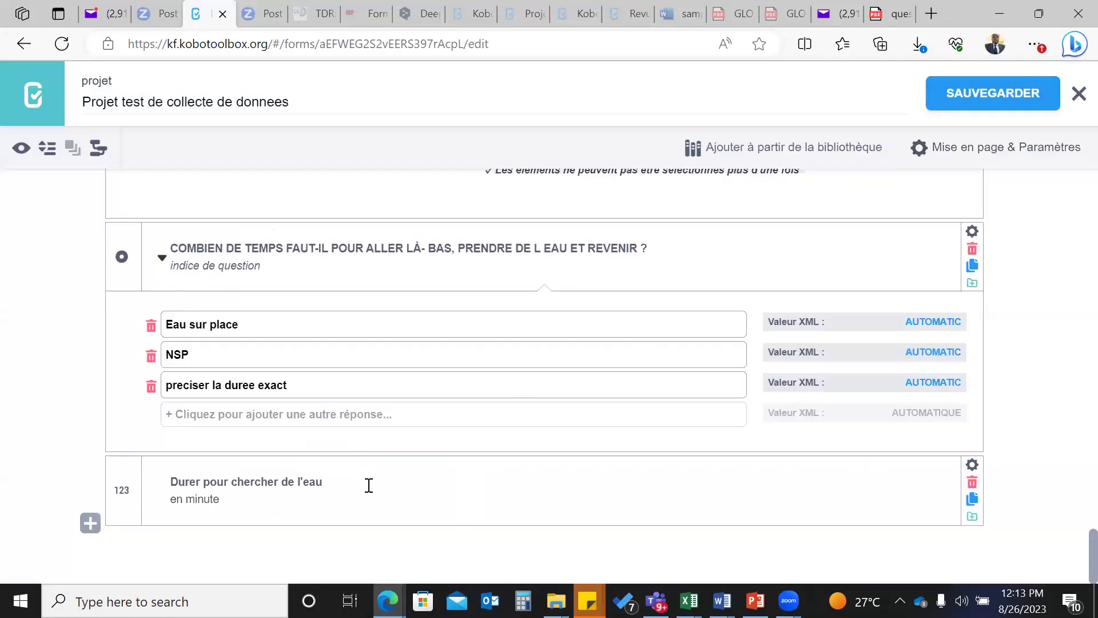
- Insert 'exact' into the duration label so it reads 'Durer exact pour chercher de l'eau'
scroll(369, 485, up, 1)
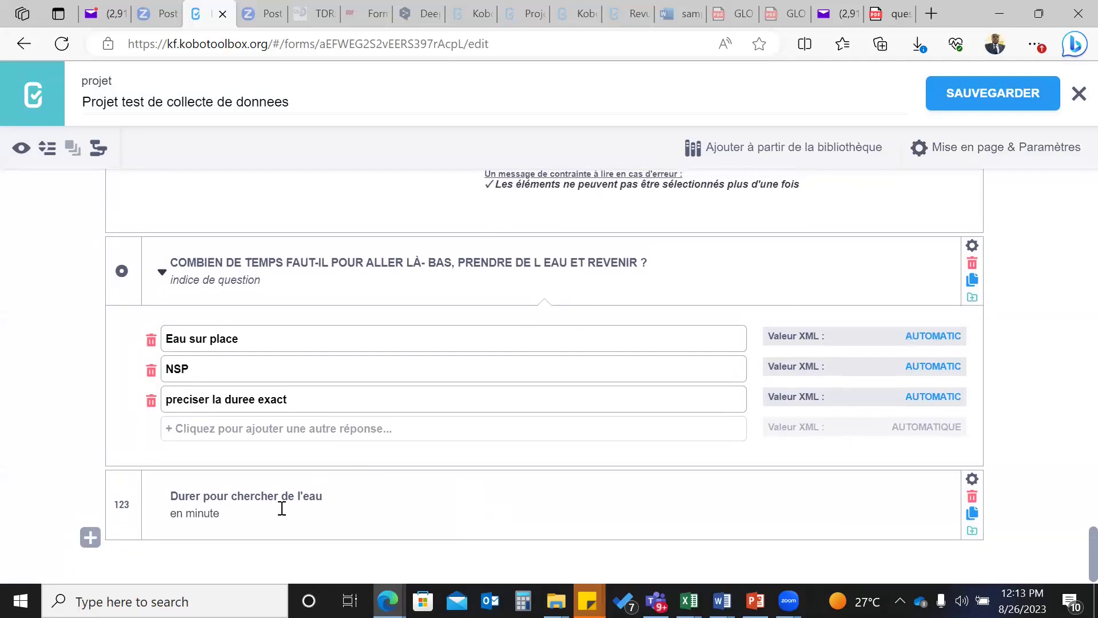
click(205, 495)
text(exact)
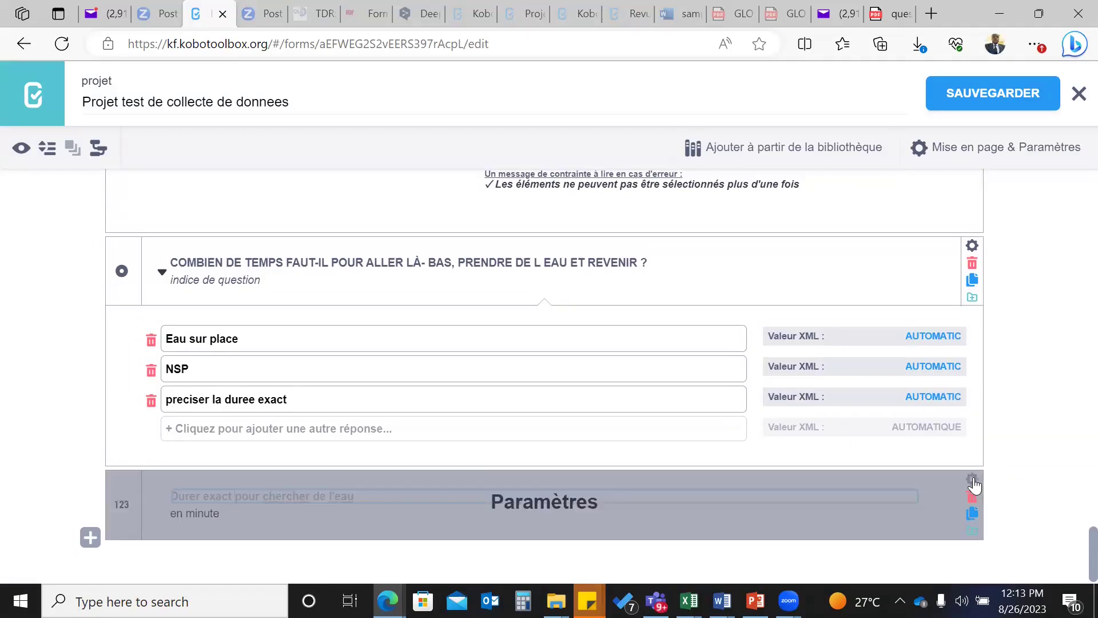
click(972, 481)
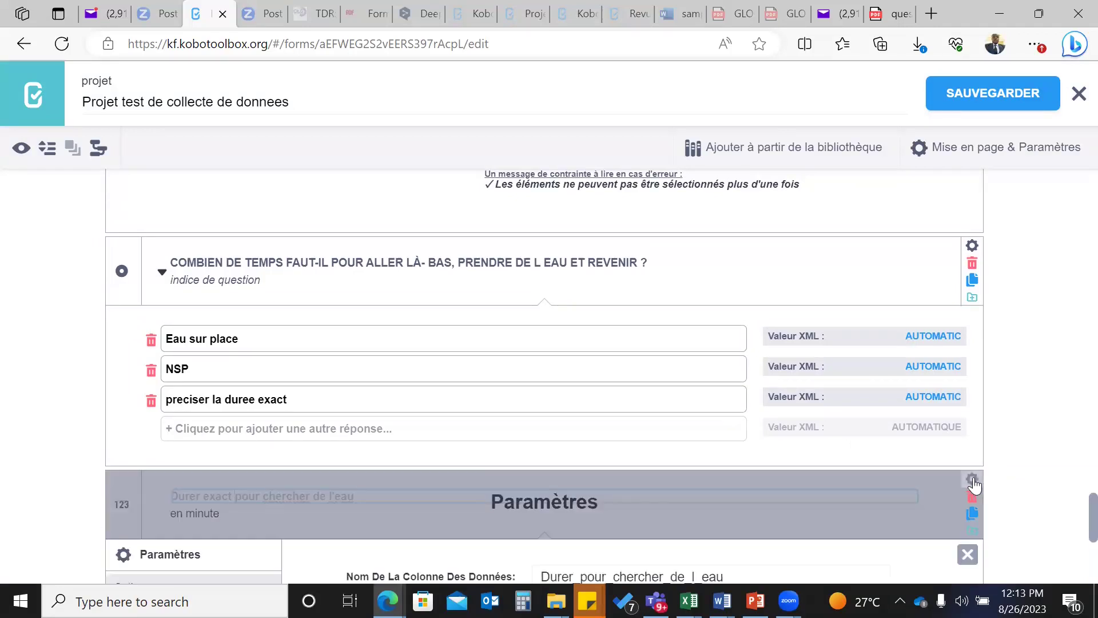
scroll(976, 485, down, 3)
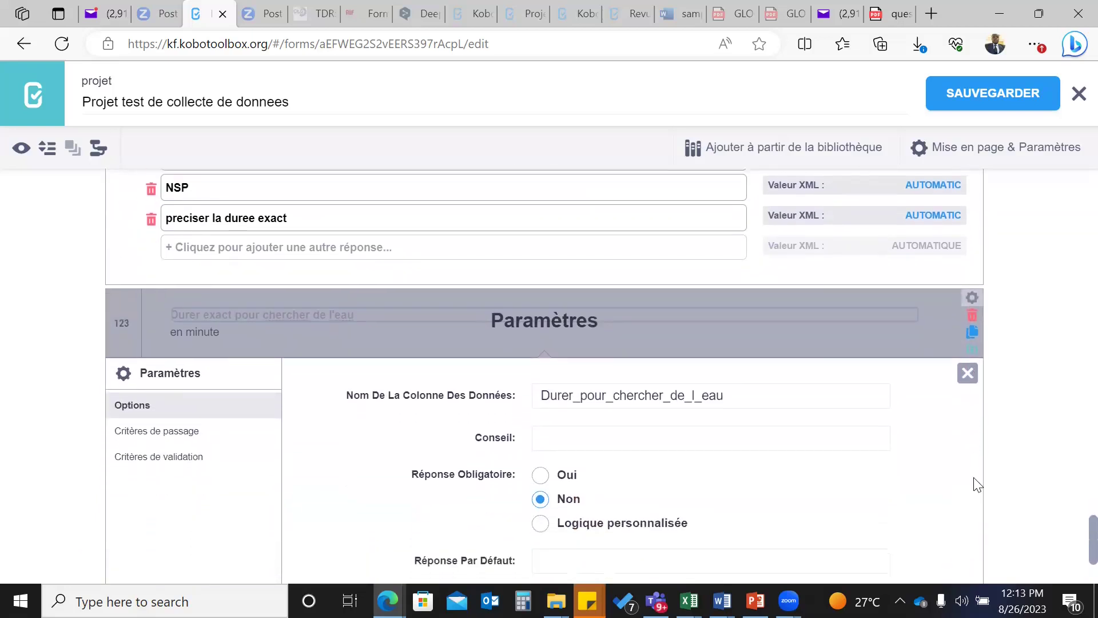
scroll(976, 485, down, 2)
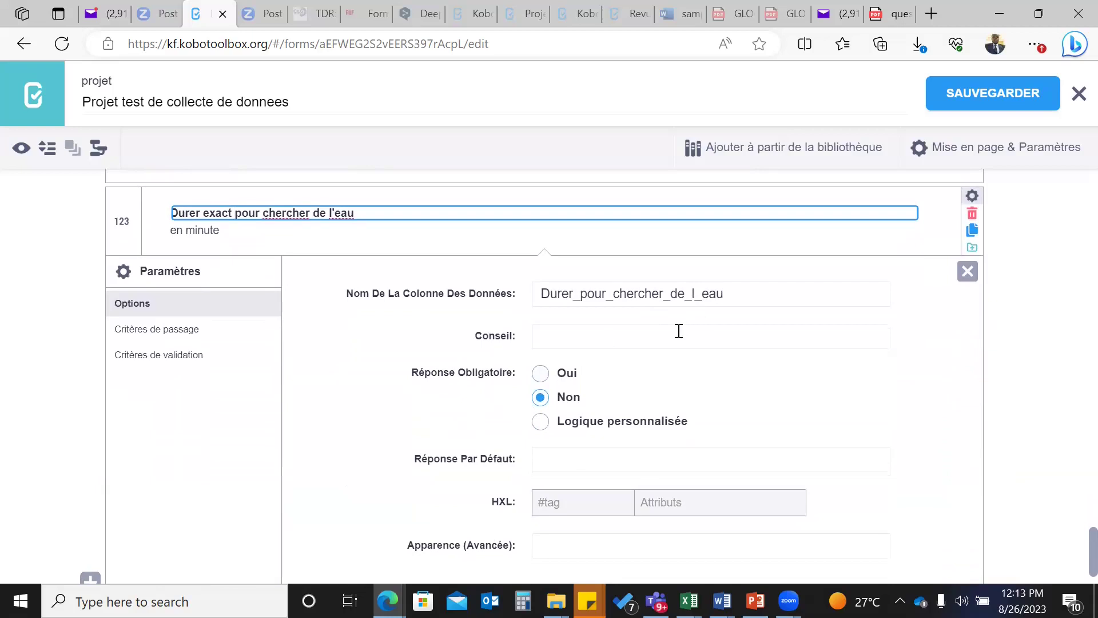
scroll(679, 331, down, 1)
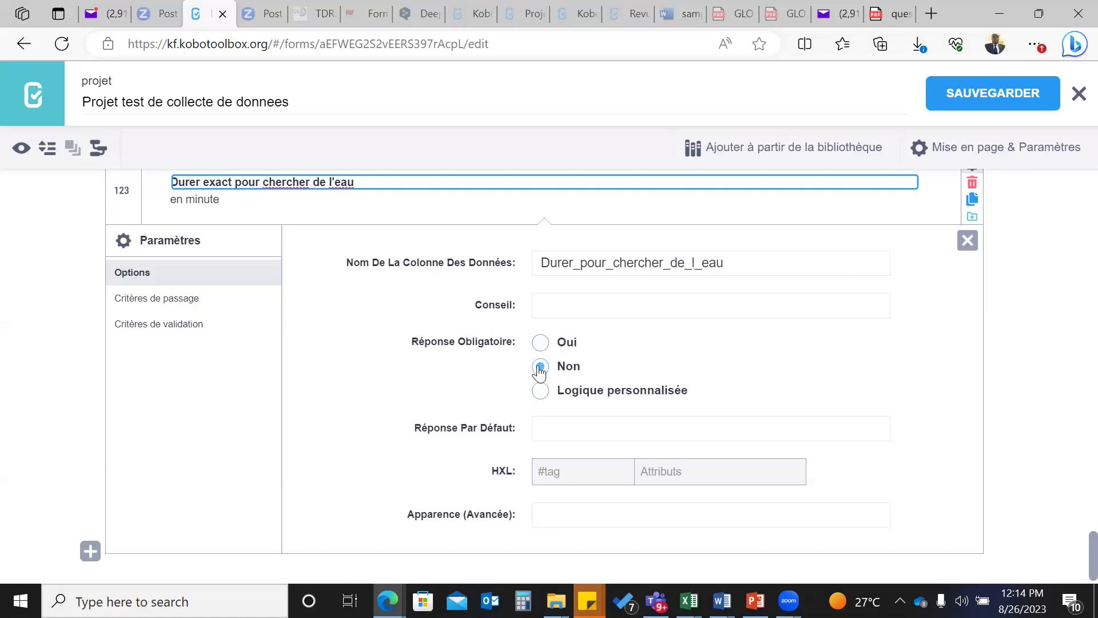
scroll(539, 369, down, 1)
scroll(539, 366, up, 2)
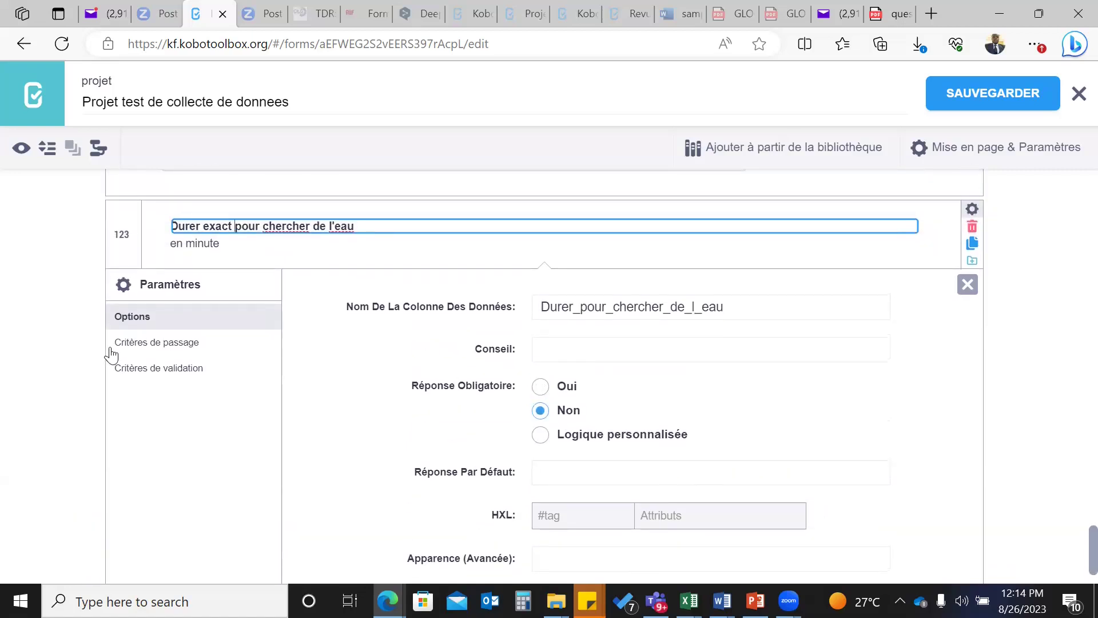
- Confirm the renamed label and add a new skip-logic condition to the duration question
click(156, 347)
click(156, 344)
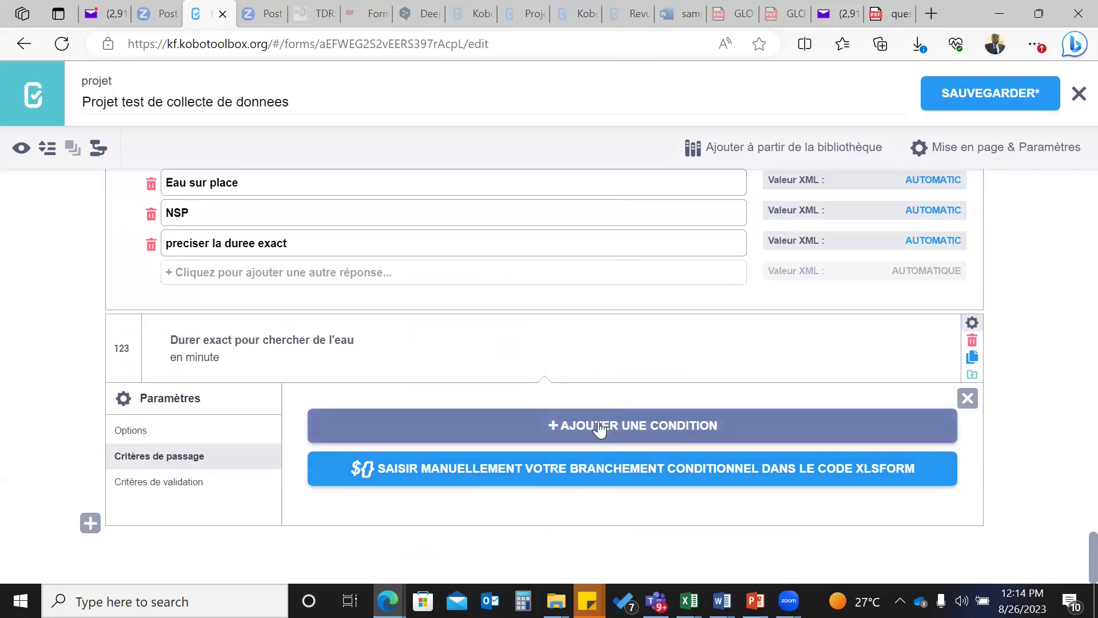
click(633, 429)
scroll(633, 422, down, 1)
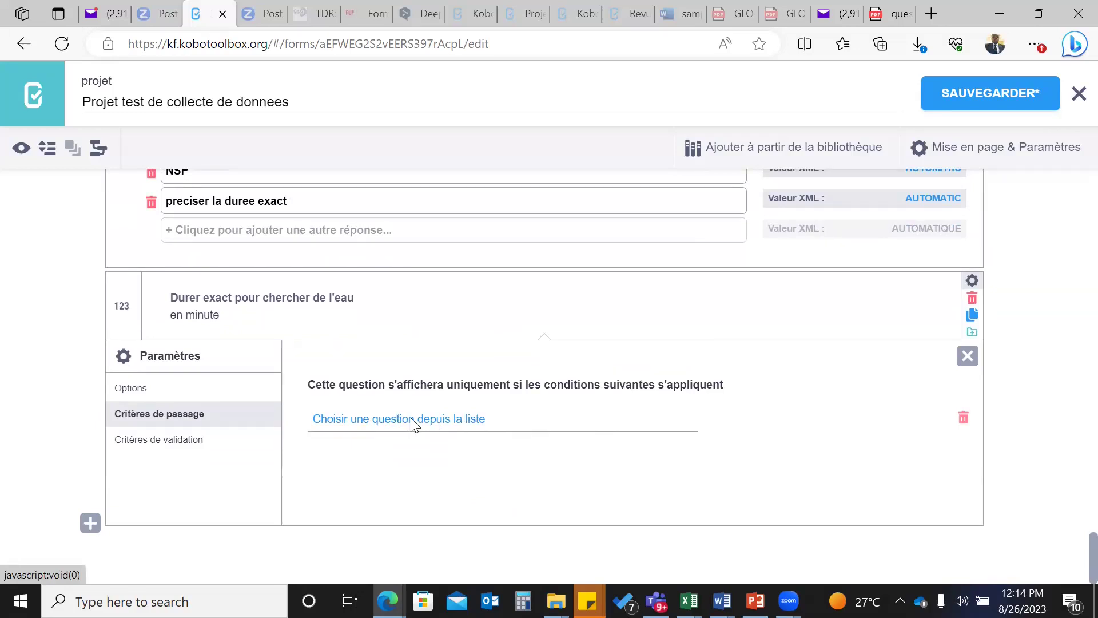
- Base the condition on the water-time question equalling 'preciser la duree exact', then close settings
click(414, 423)
scroll(448, 363, down, 10)
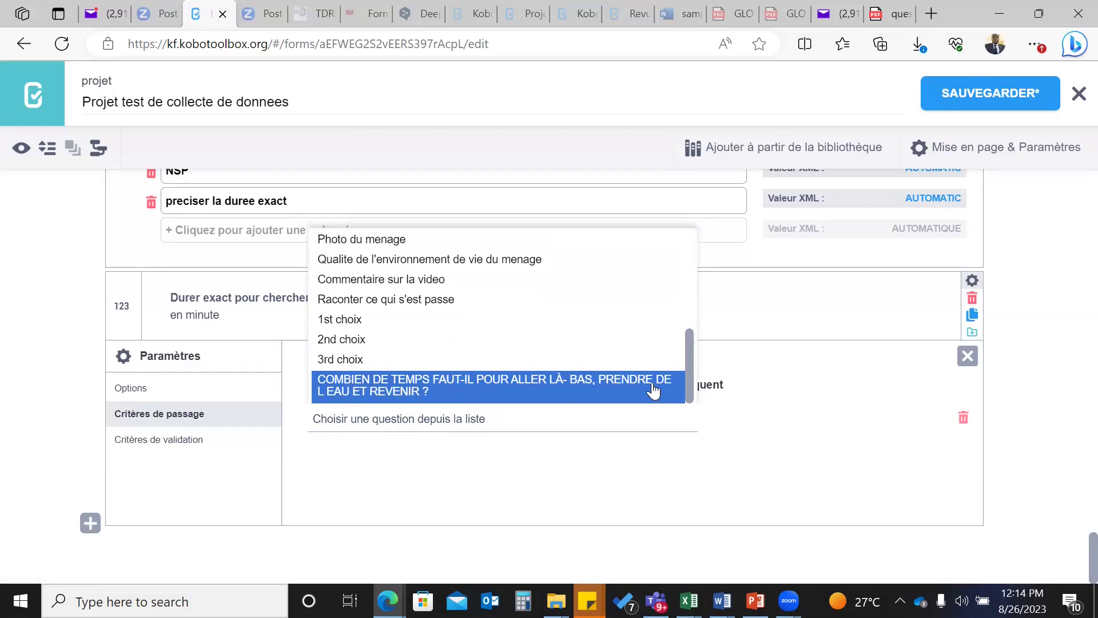
click(368, 393)
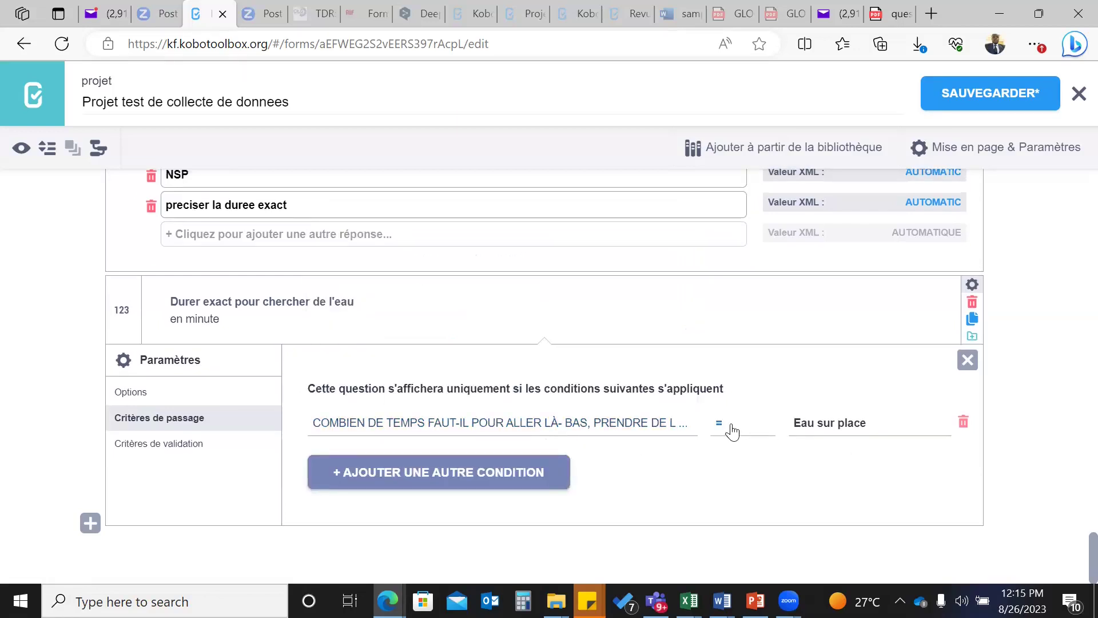
click(856, 433)
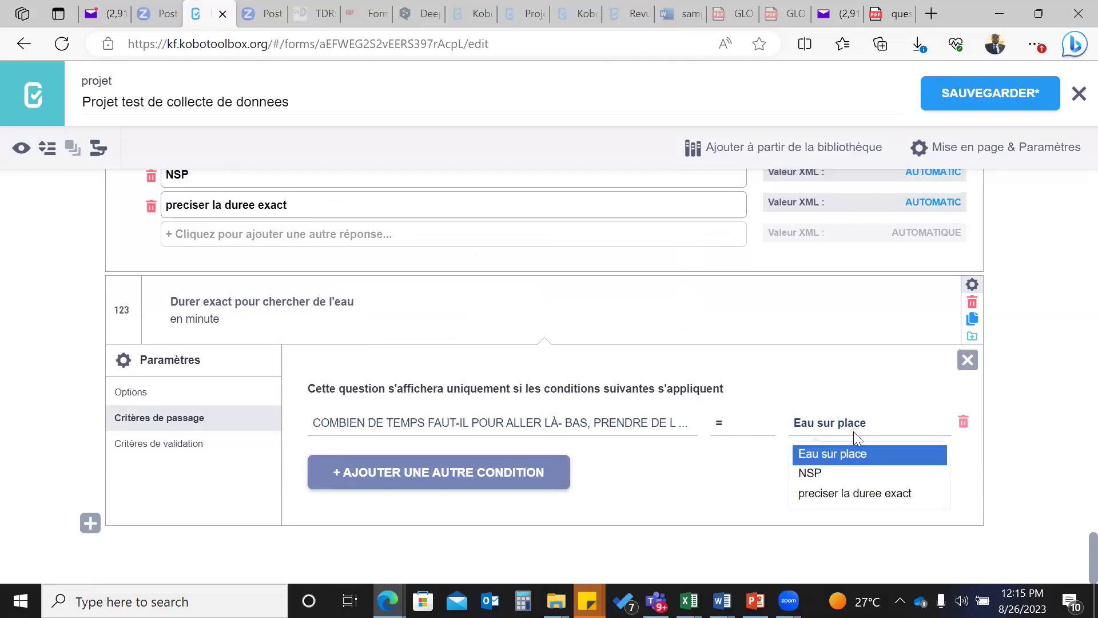
click(856, 495)
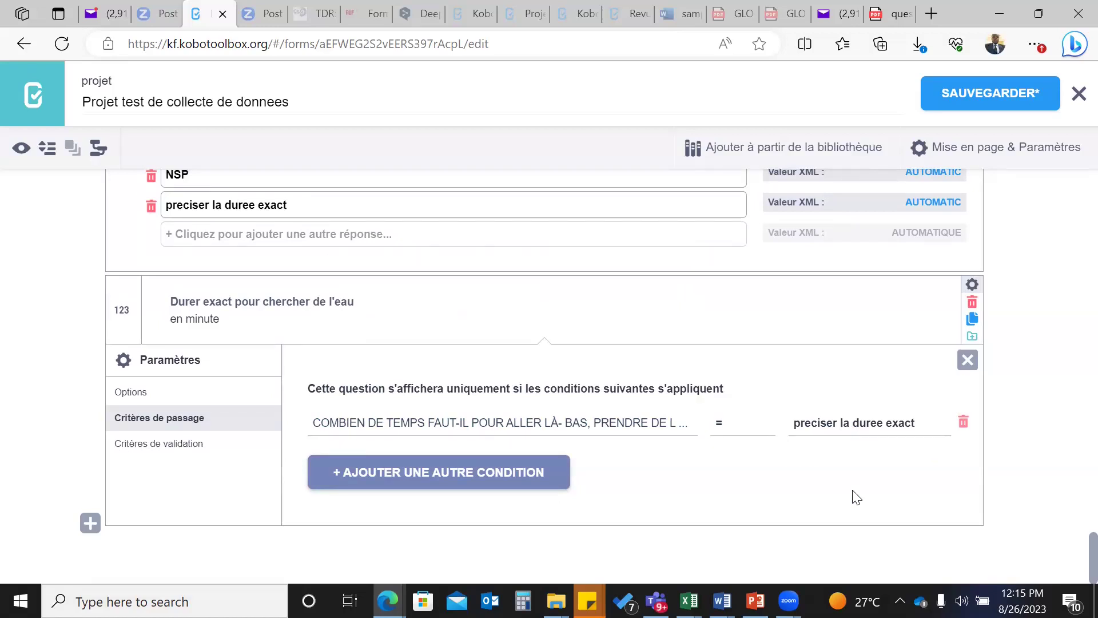
scroll(854, 497, up, 1)
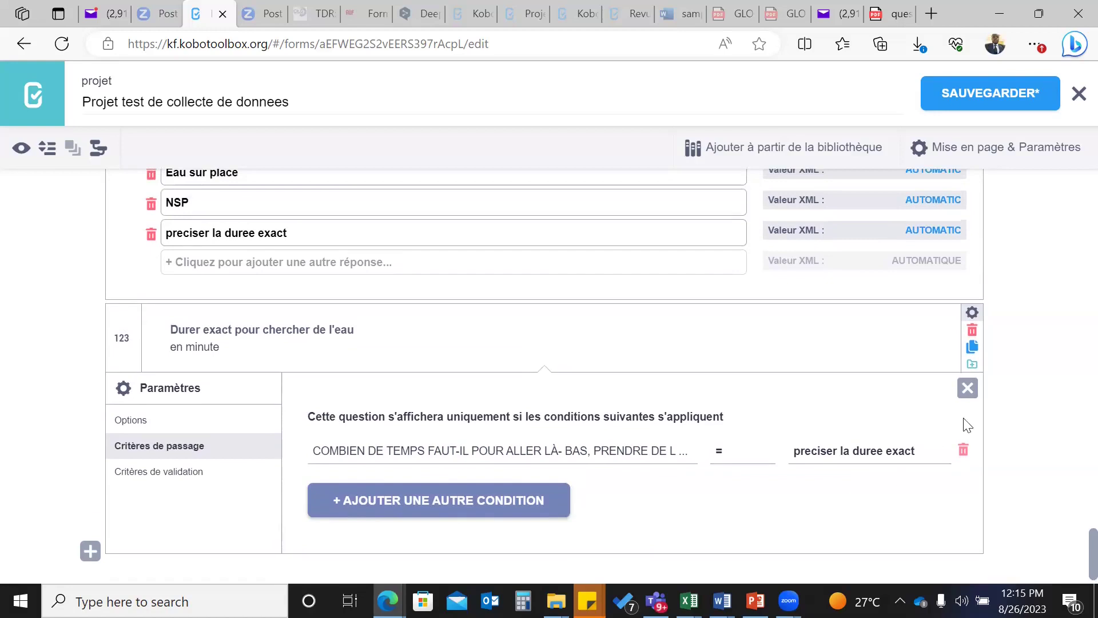
click(968, 388)
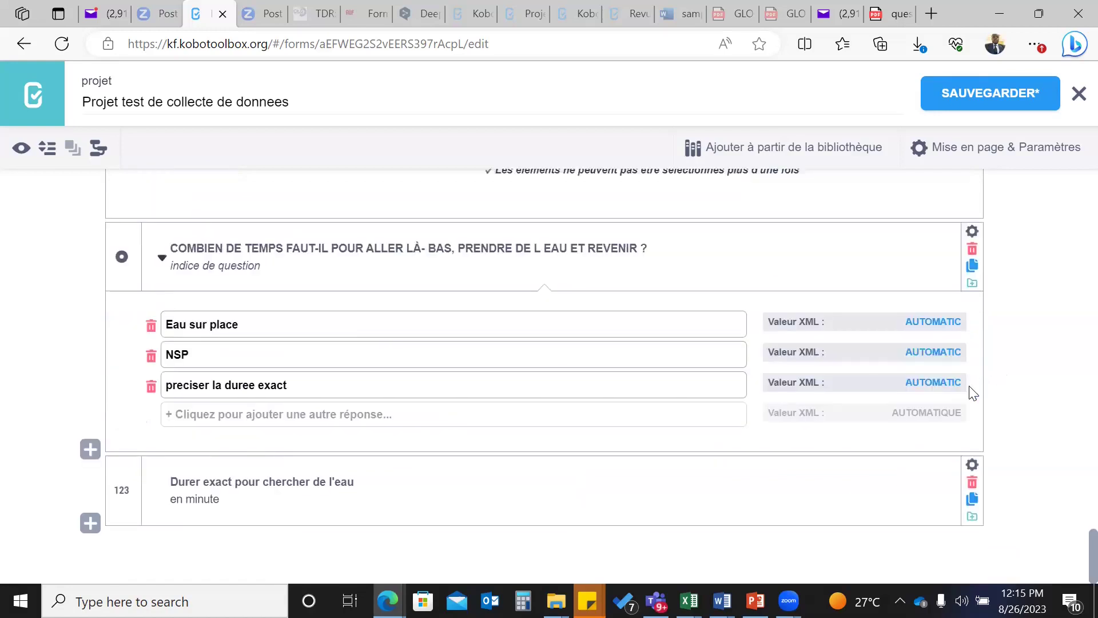
- Save the form and open a live preview
click(966, 95)
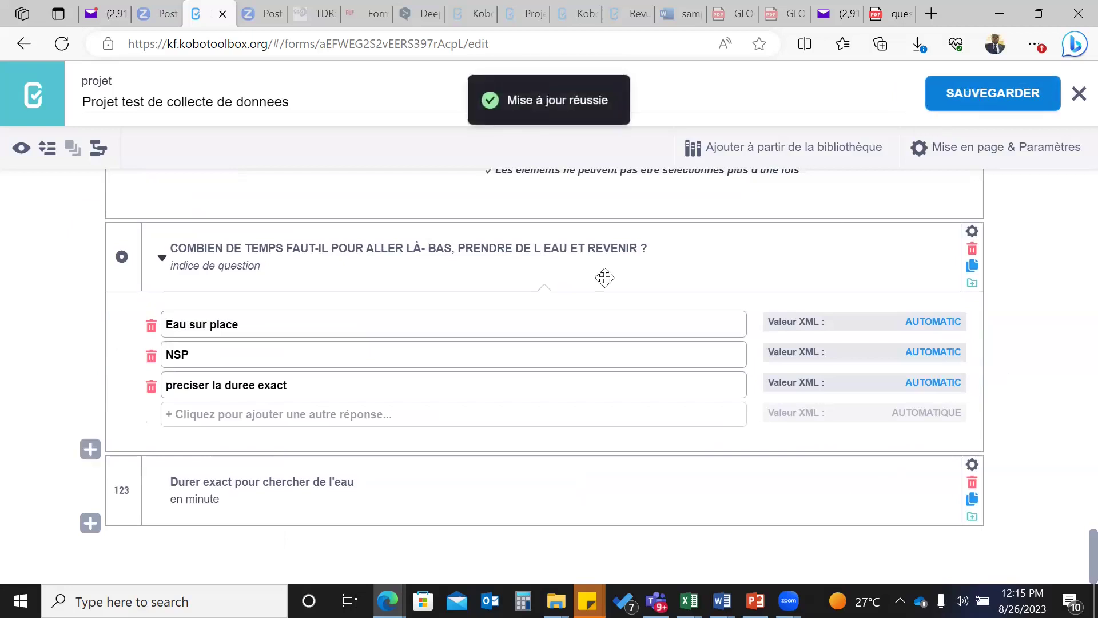
click(20, 150)
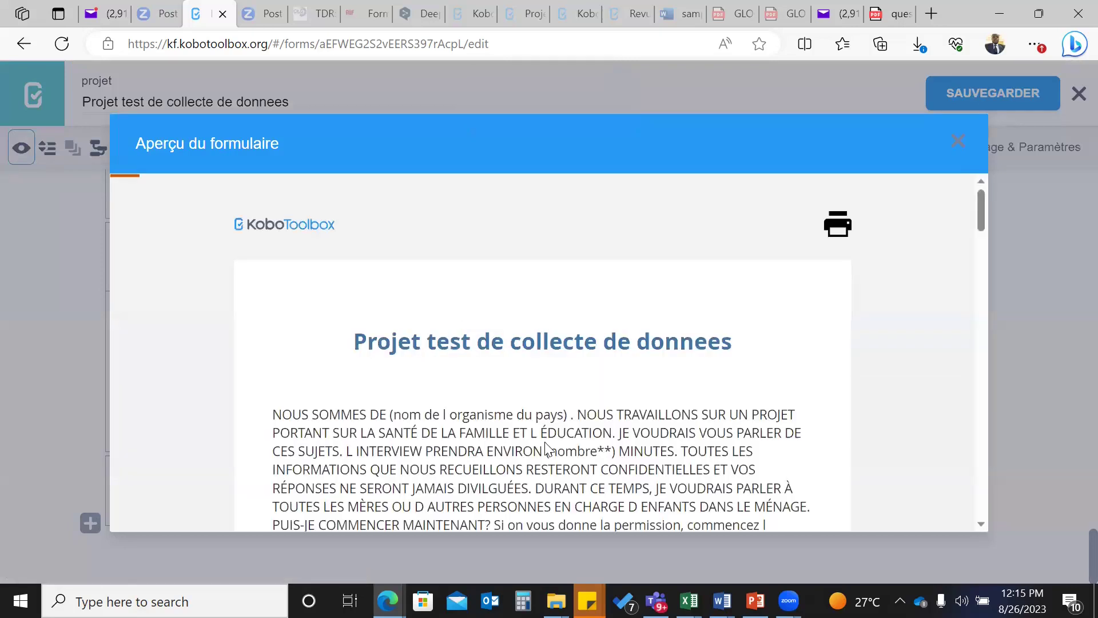
scroll(548, 449, down, 20)
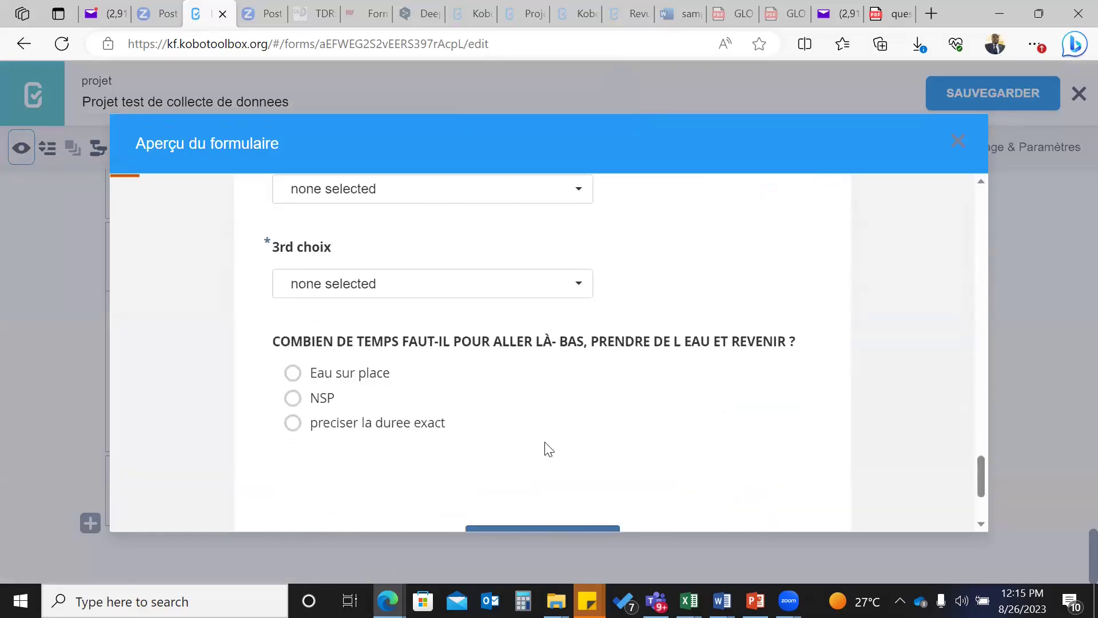
scroll(548, 448, up, 3)
scroll(548, 448, down, 3)
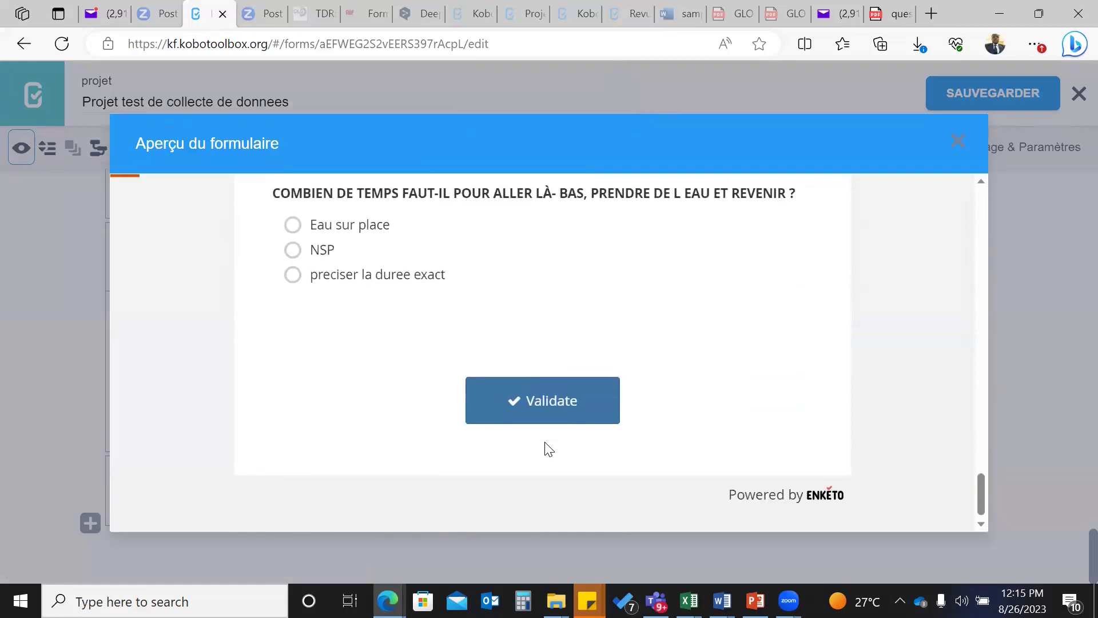
scroll(547, 449, up, 1)
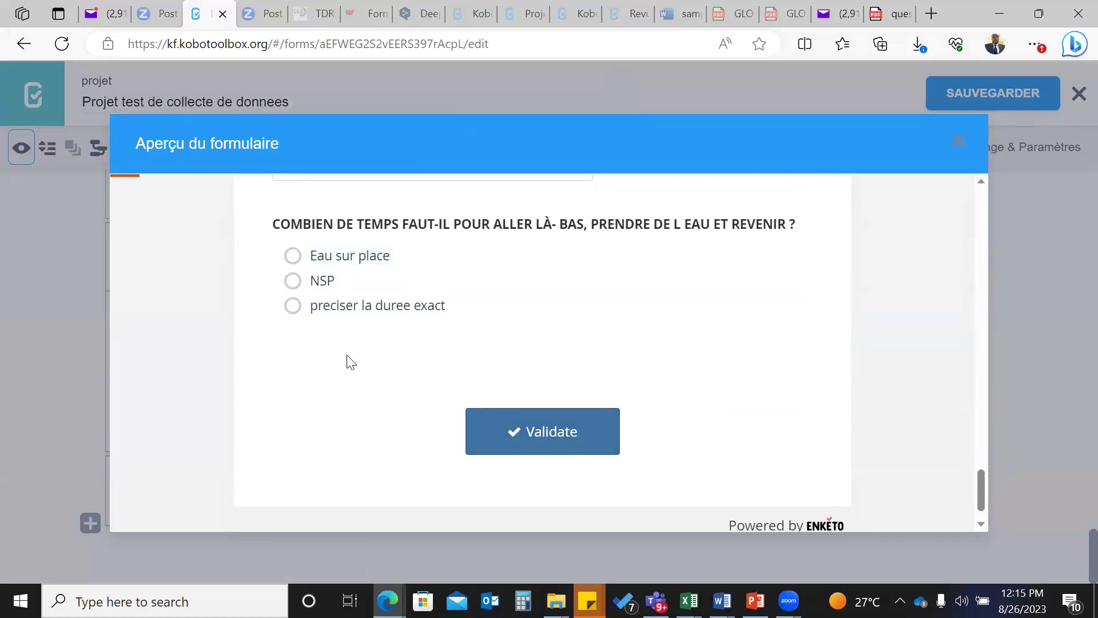
- Try each water-time answer, pick 'preciser la duree exact', enter 20 minutes and submit
click(292, 255)
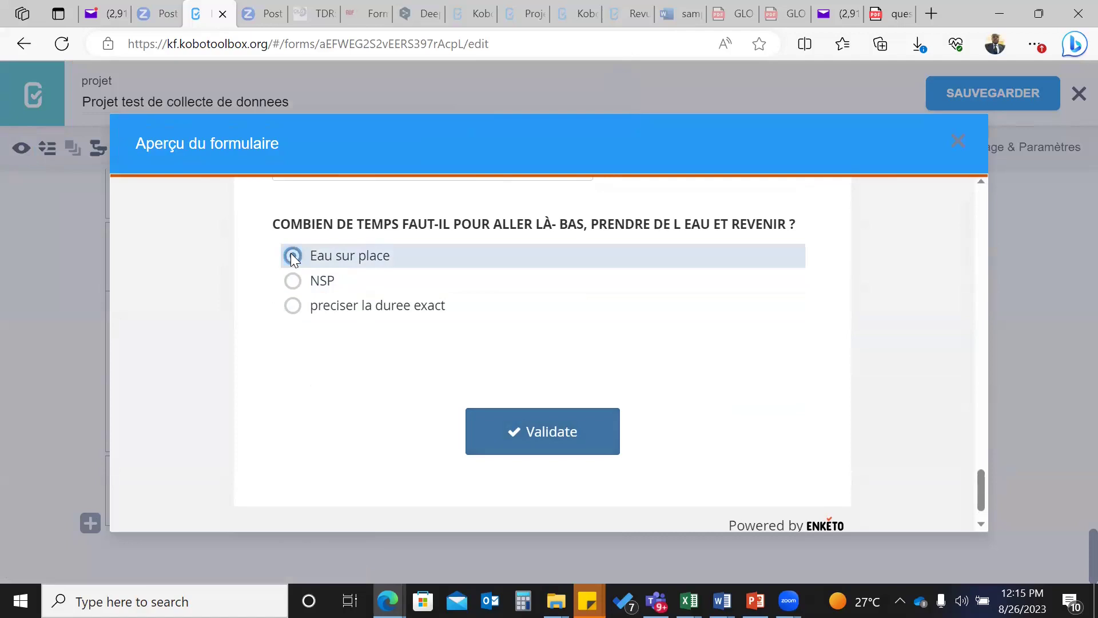
click(294, 283)
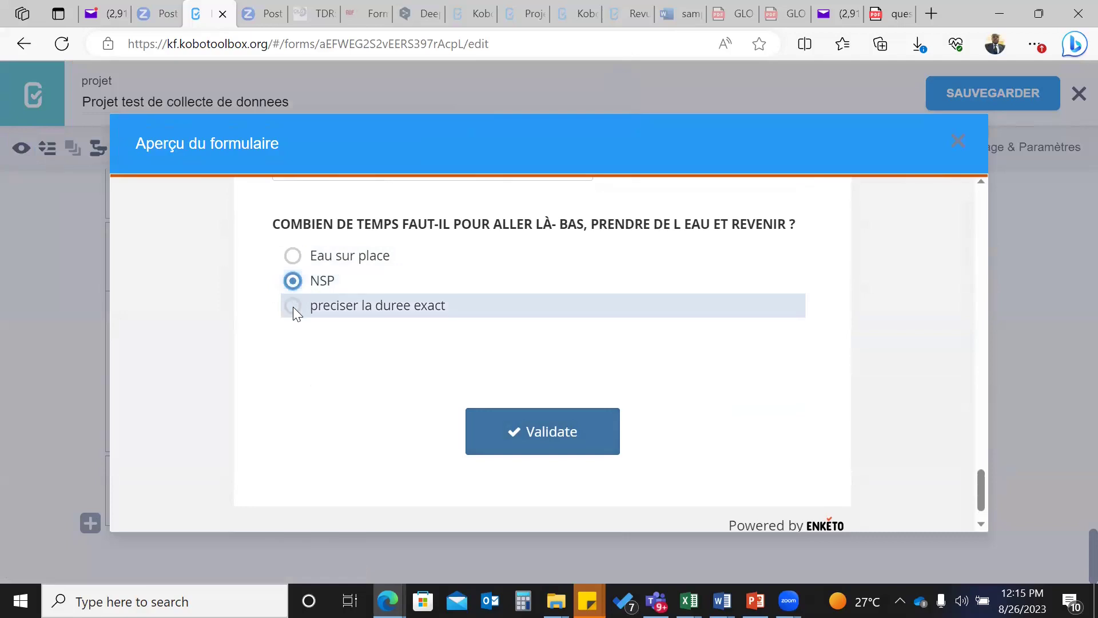
click(293, 307)
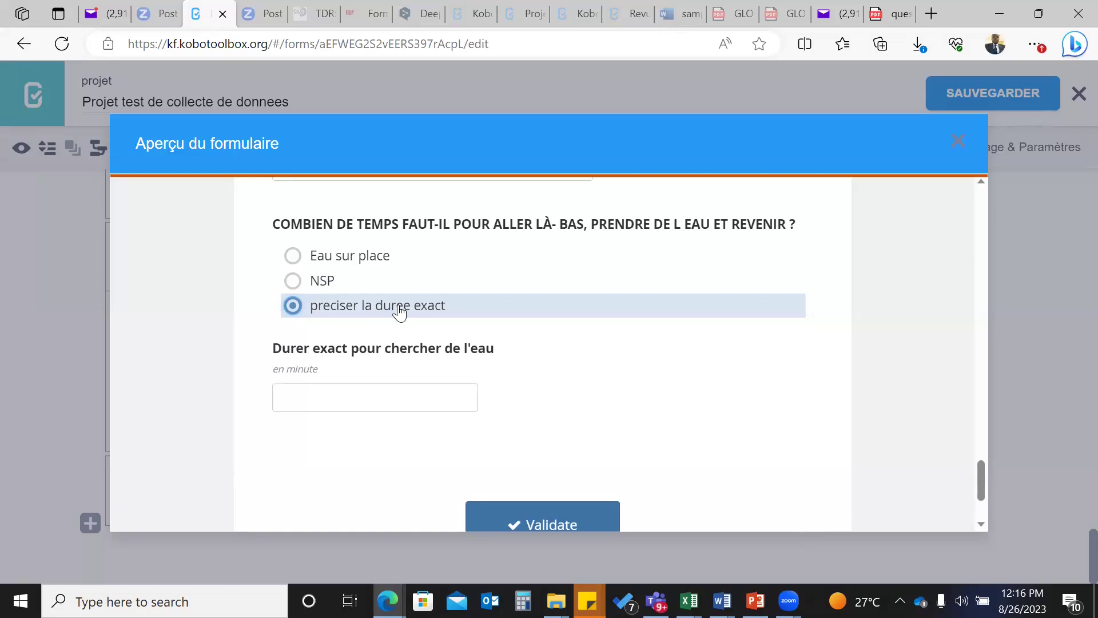
click(337, 396)
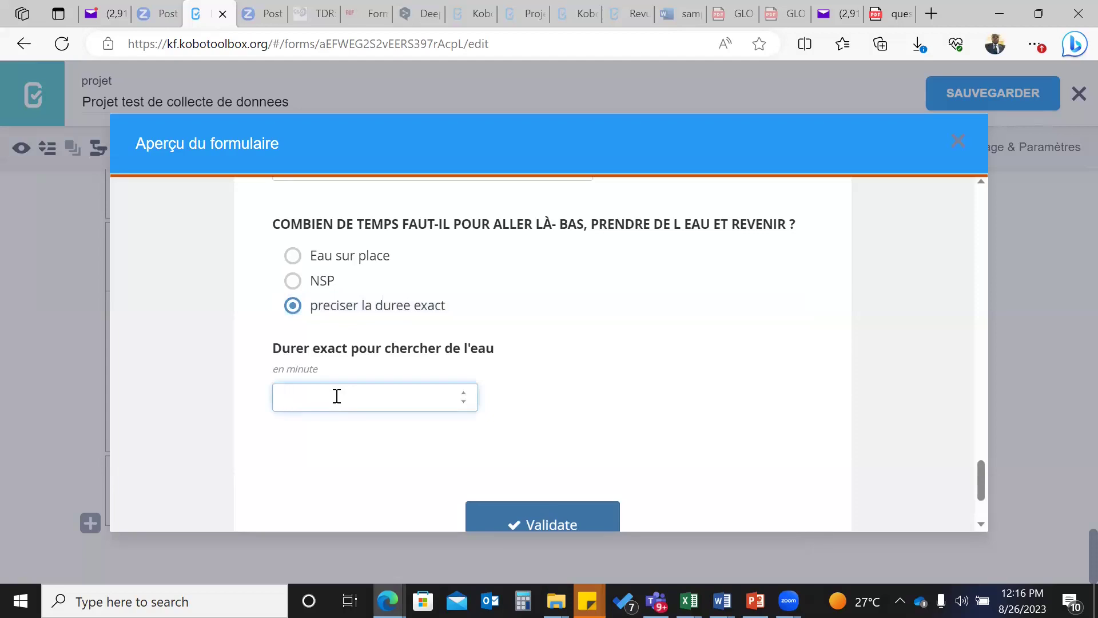
text(20)
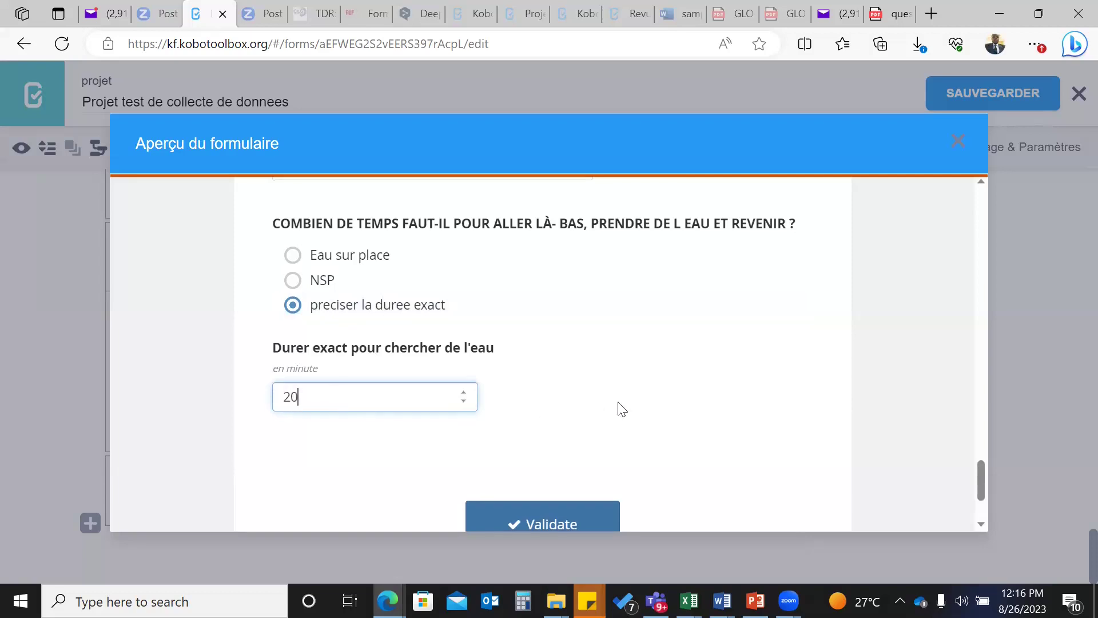
scroll(621, 408, down, 1)
click(545, 448)
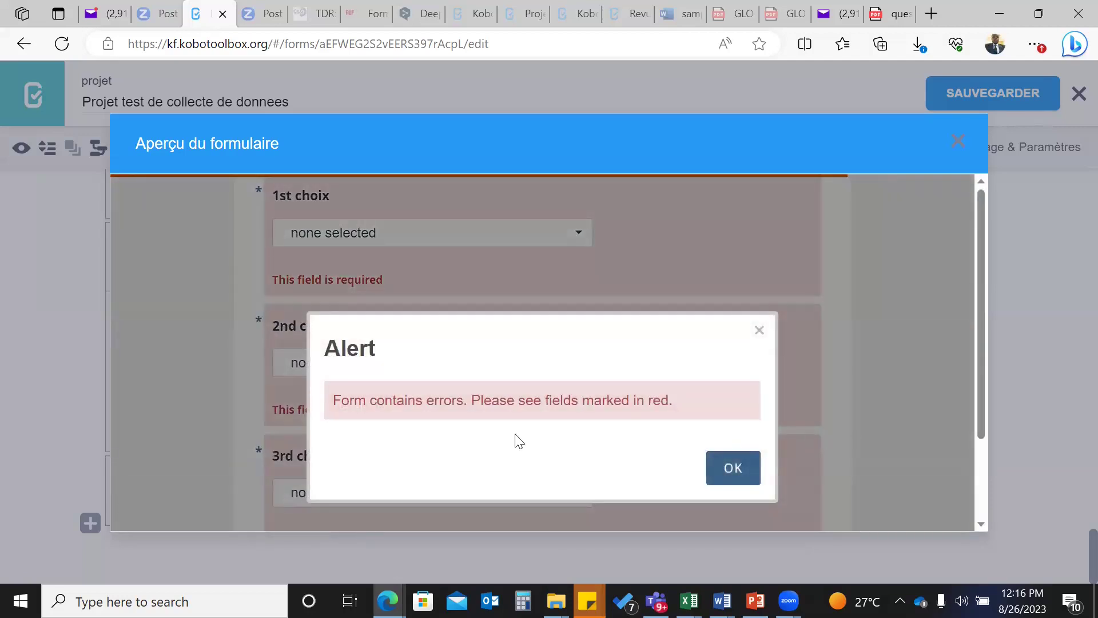
- Dismiss the required-fields alert and close the form preview
click(752, 467)
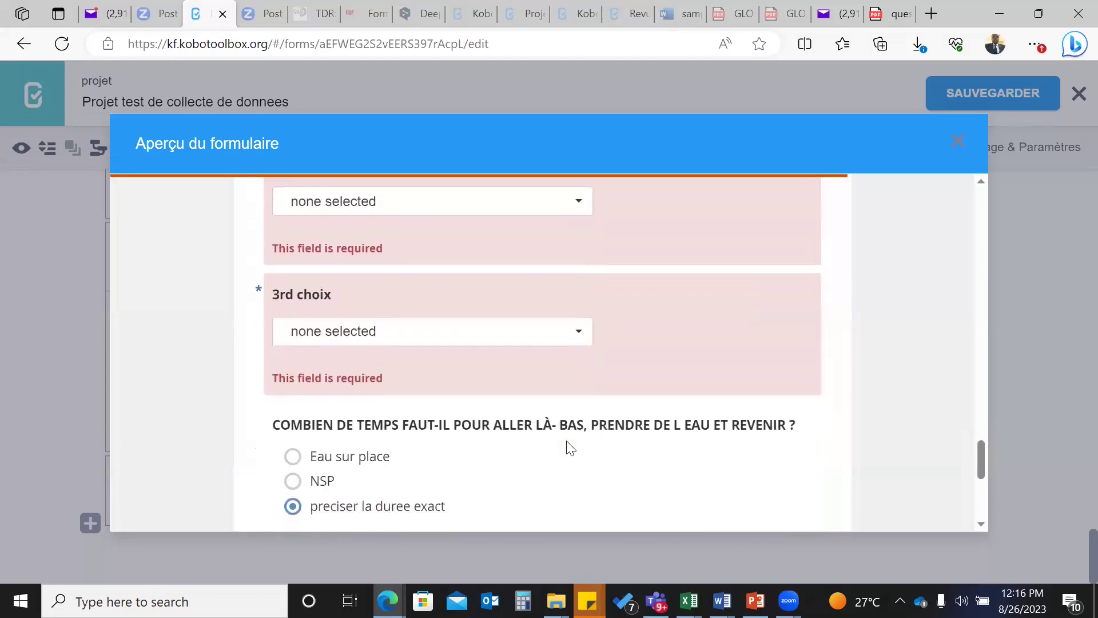
scroll(564, 444, up, 4)
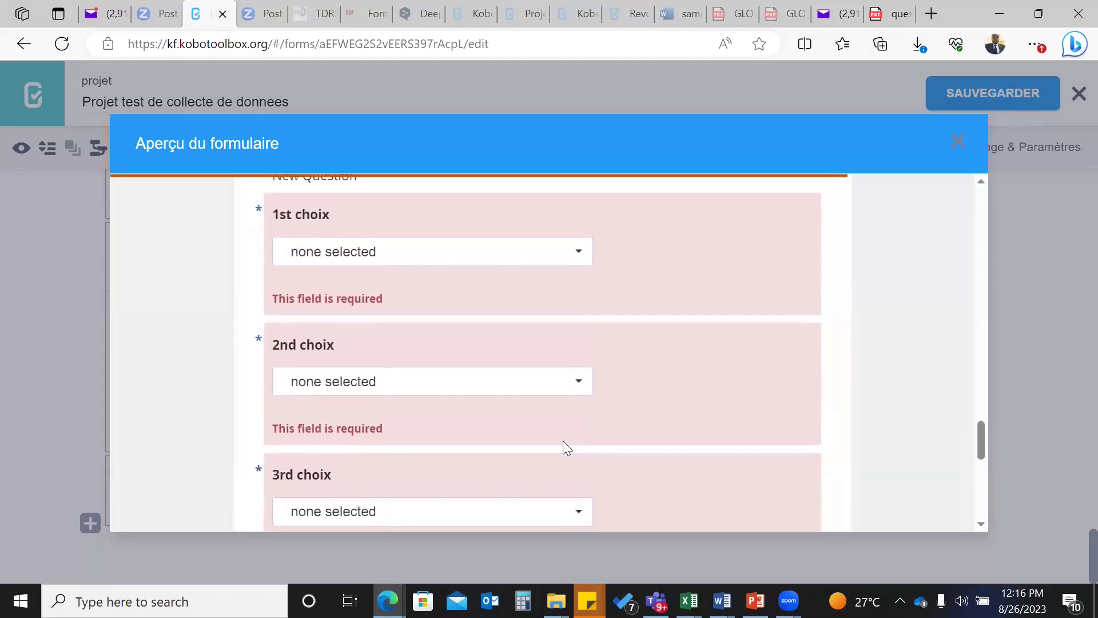
scroll(564, 448, down, 3)
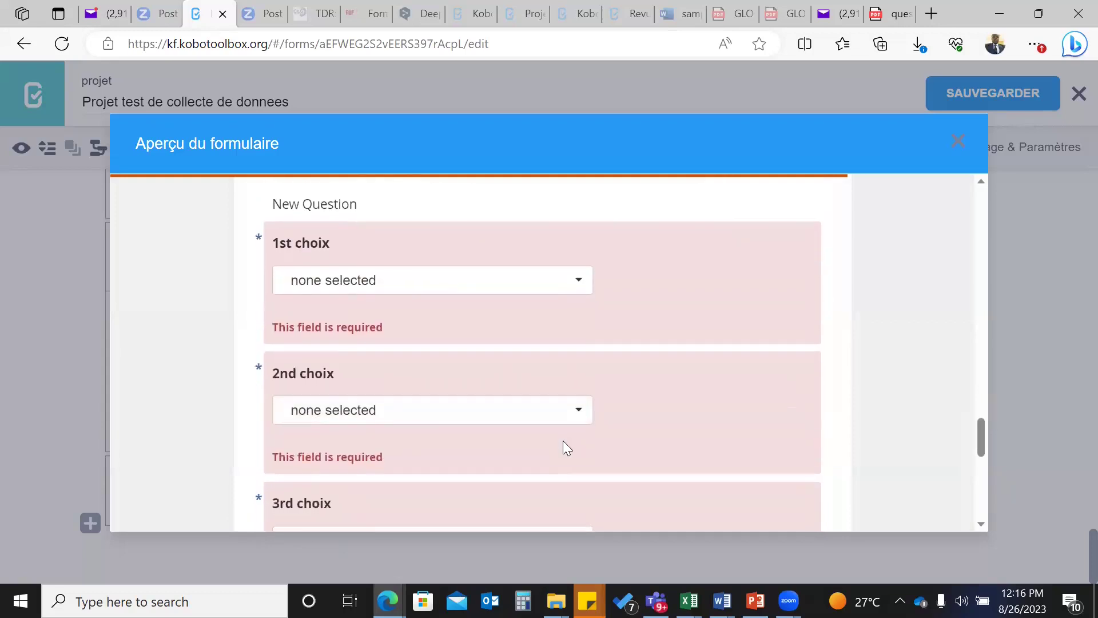
scroll(564, 446, down, 1)
scroll(563, 441, up, 1)
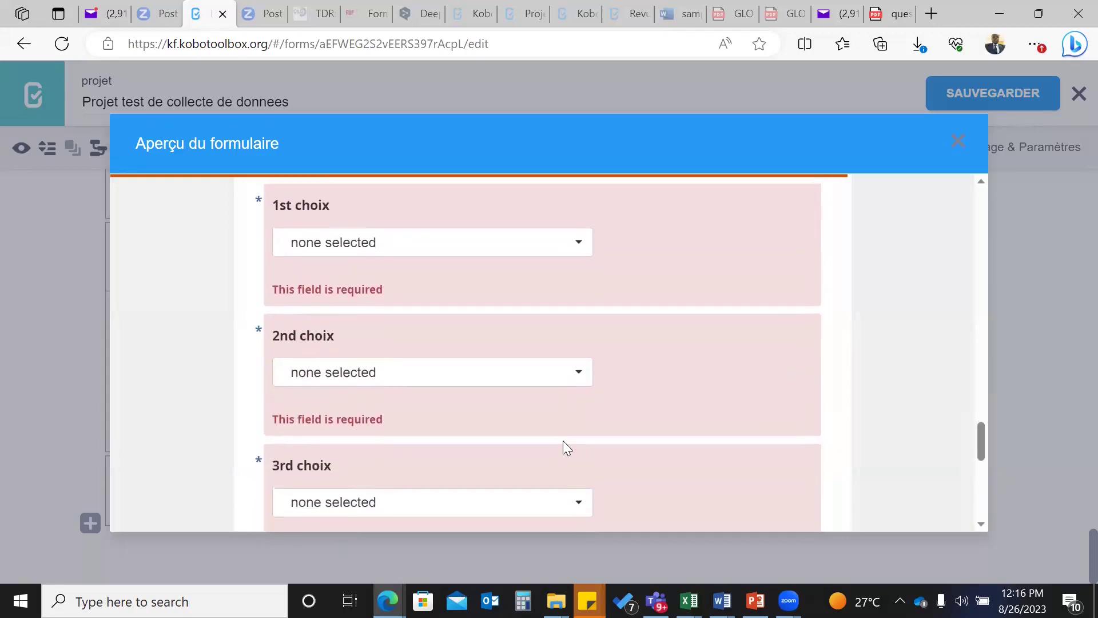
click(961, 148)
- Save the form again, then briefly reopen and close the preview
scroll(520, 306, up, 3)
scroll(506, 308, up, 1)
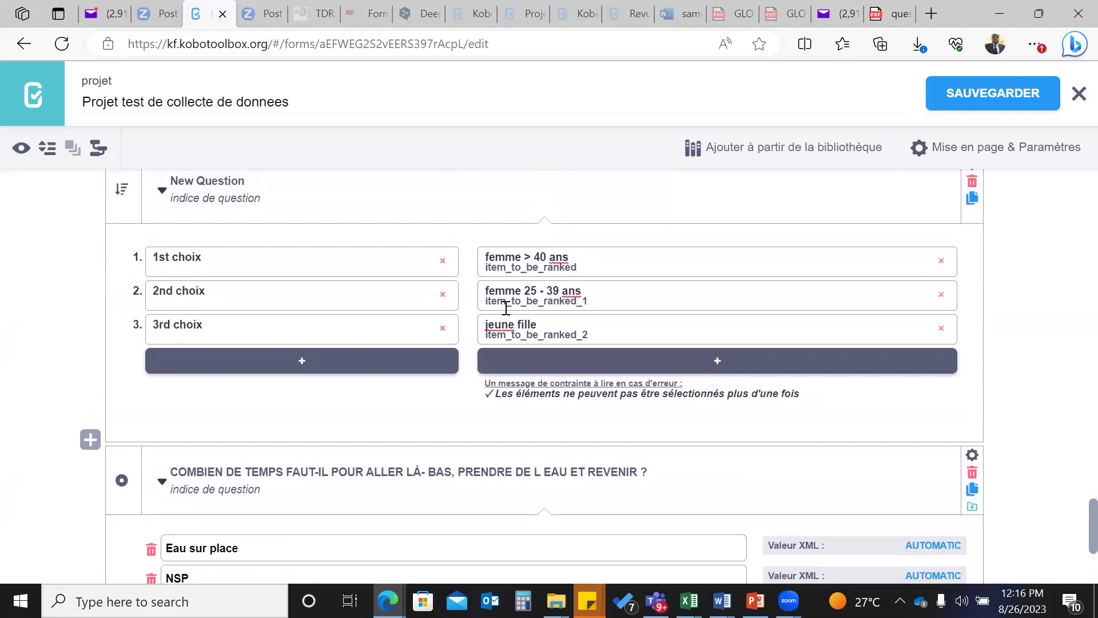
scroll(505, 313, up, 1)
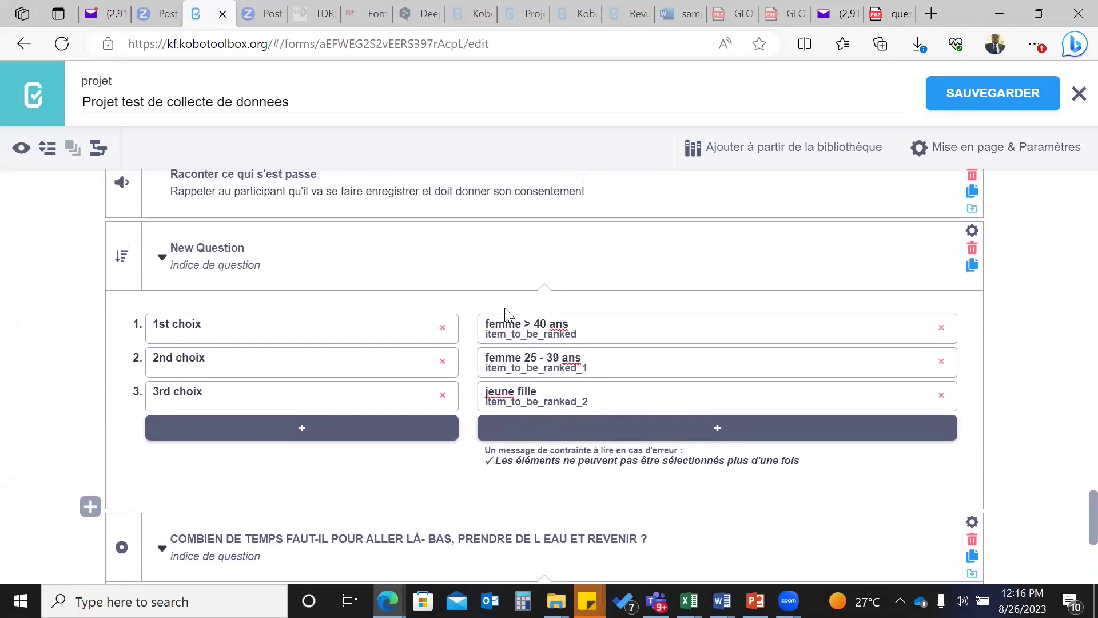
scroll(505, 312, down, 1)
scroll(551, 421, down, 5)
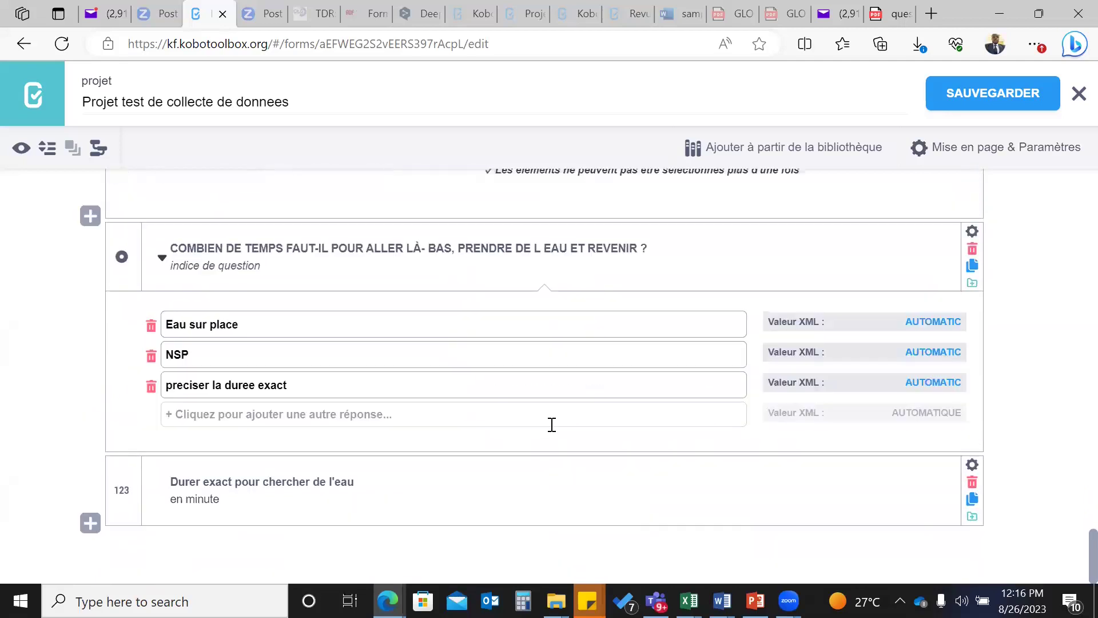
click(930, 104)
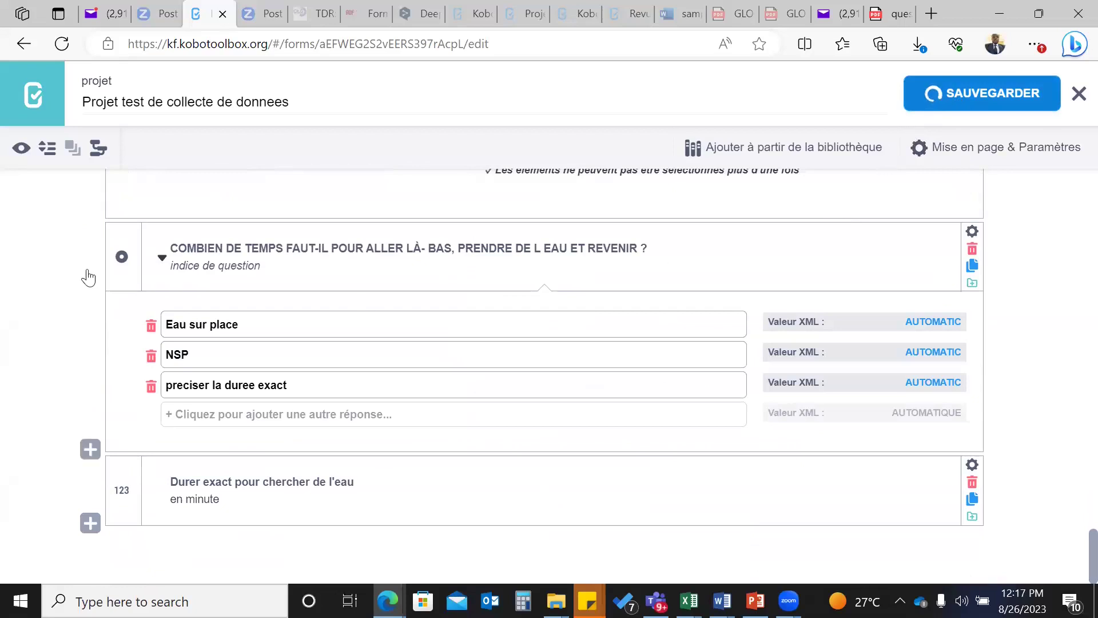
click(21, 148)
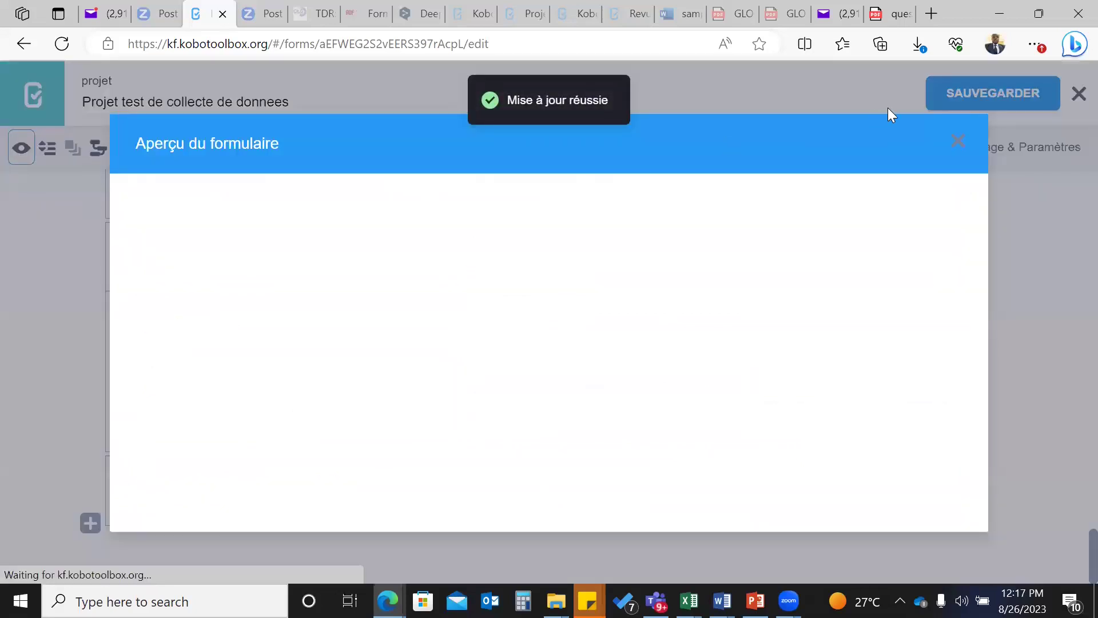
click(964, 143)
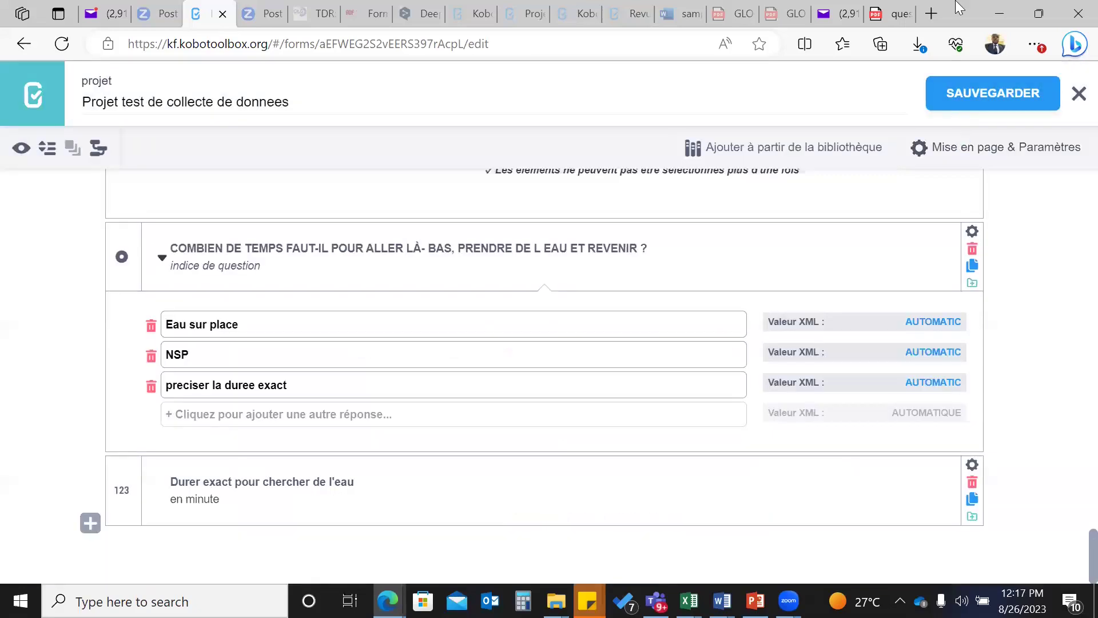
- Switch to questionnaire_projet.pdf and scroll to question 3 on toilet types, clearing the selection
click(913, 13)
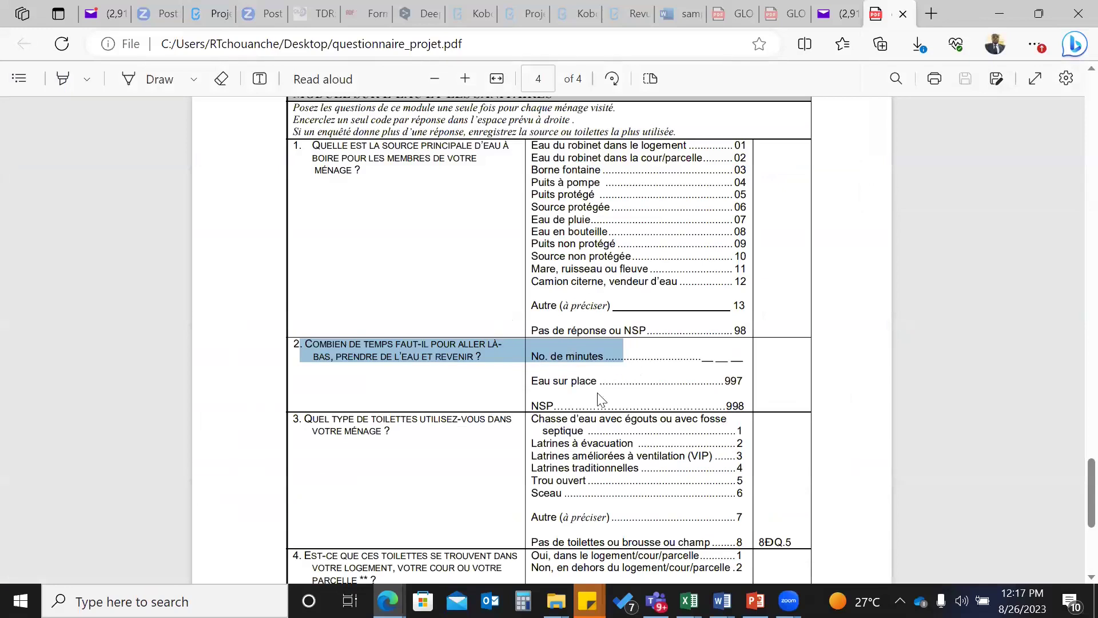
scroll(600, 399, down, 3)
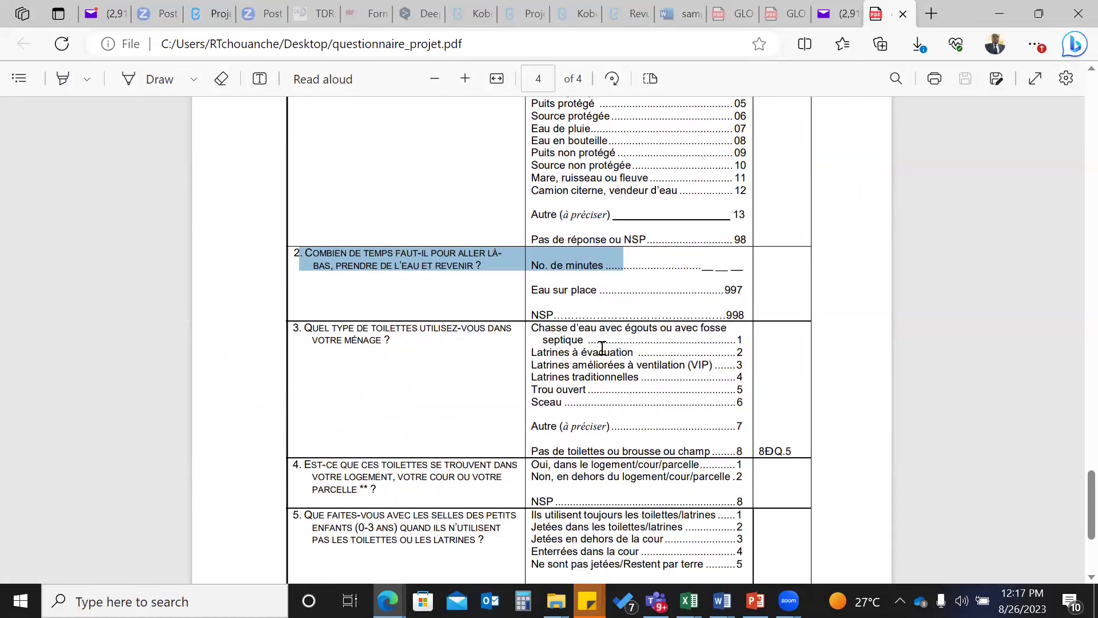
click(333, 341)
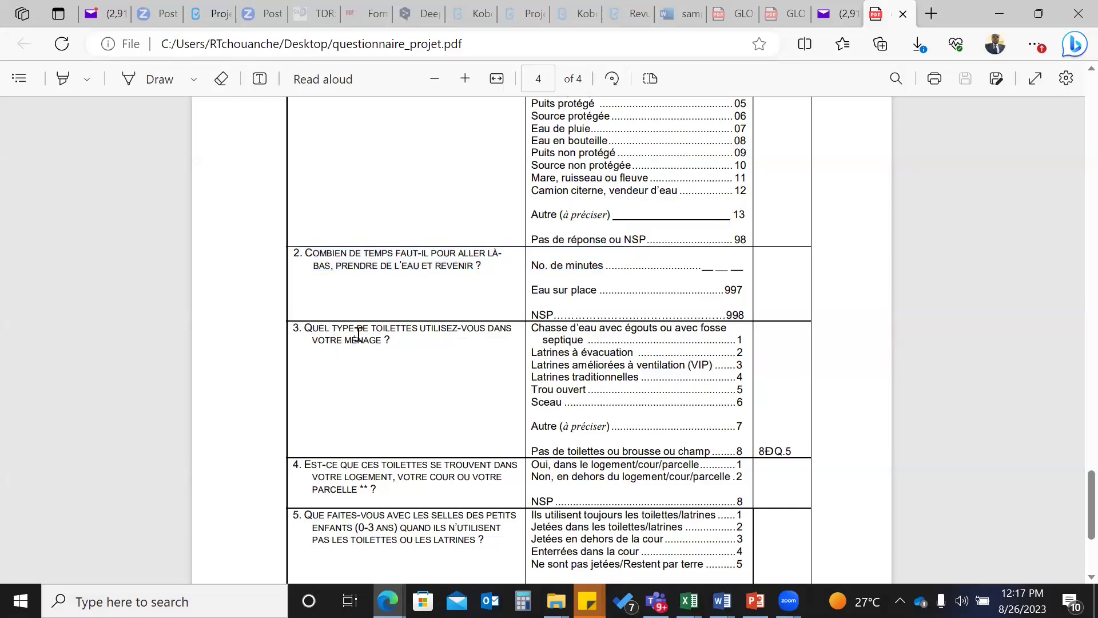